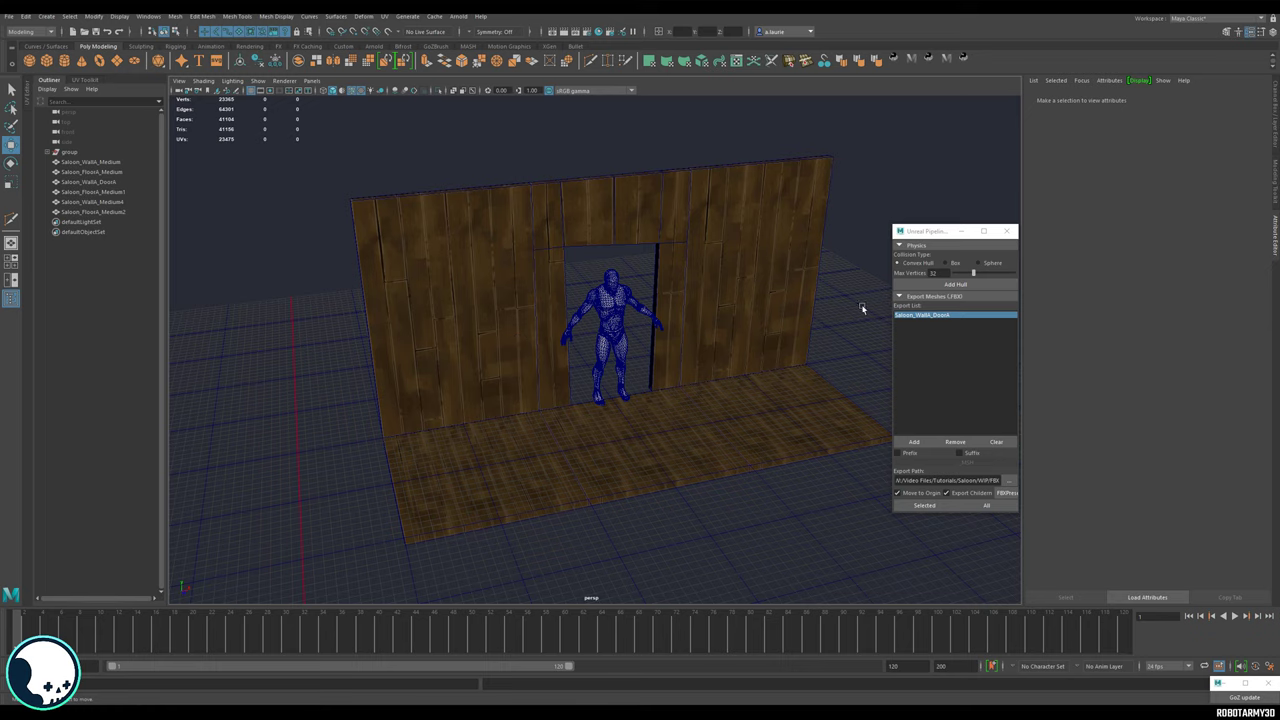
Create a tall, narrow polygon cube as a corner post at the left end of the saloon wall.
left_click_drag(525, 441, 503, 417, "alt")
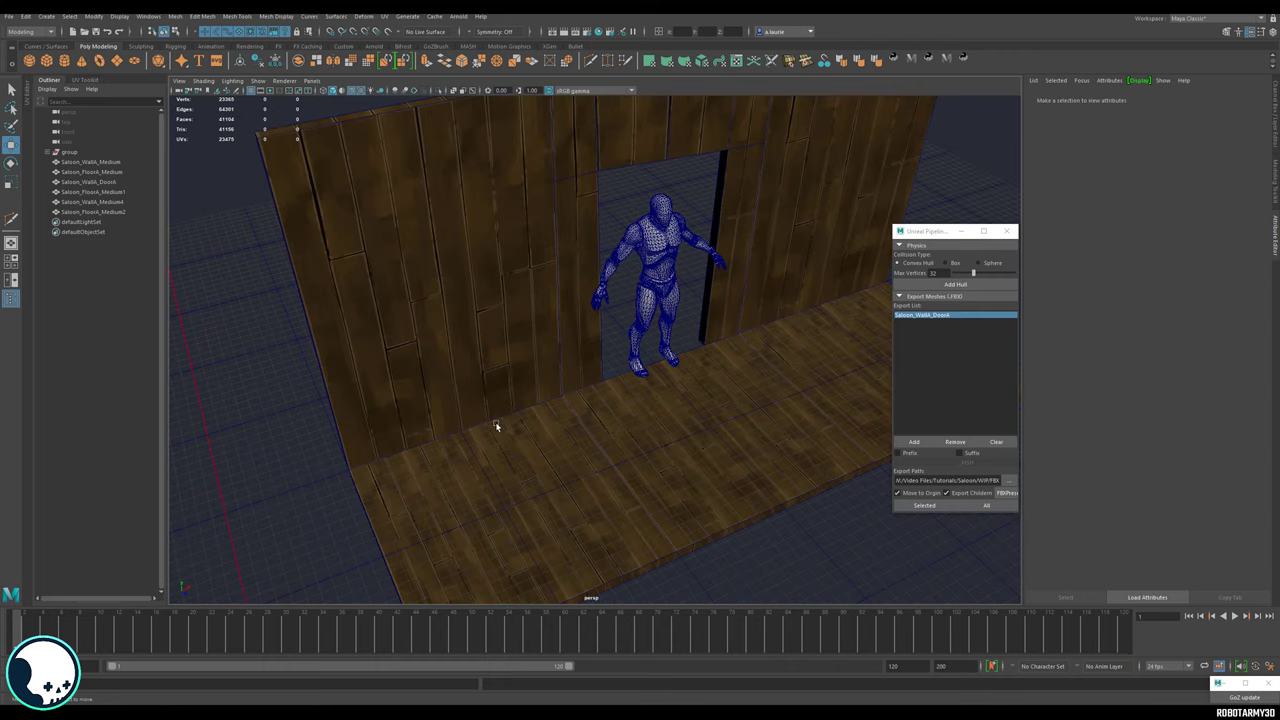
left_click_drag(496, 427, 624, 442, "alt")
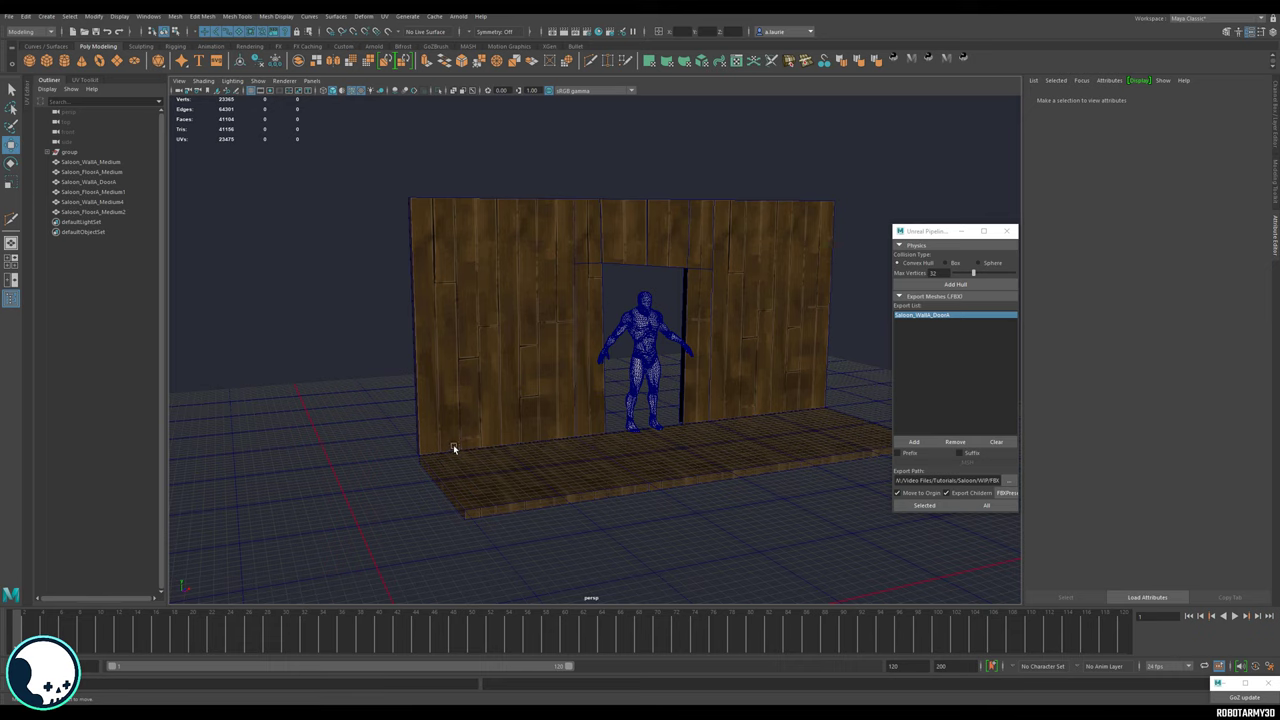
left_click_drag(418, 211, 531, 383, "alt")
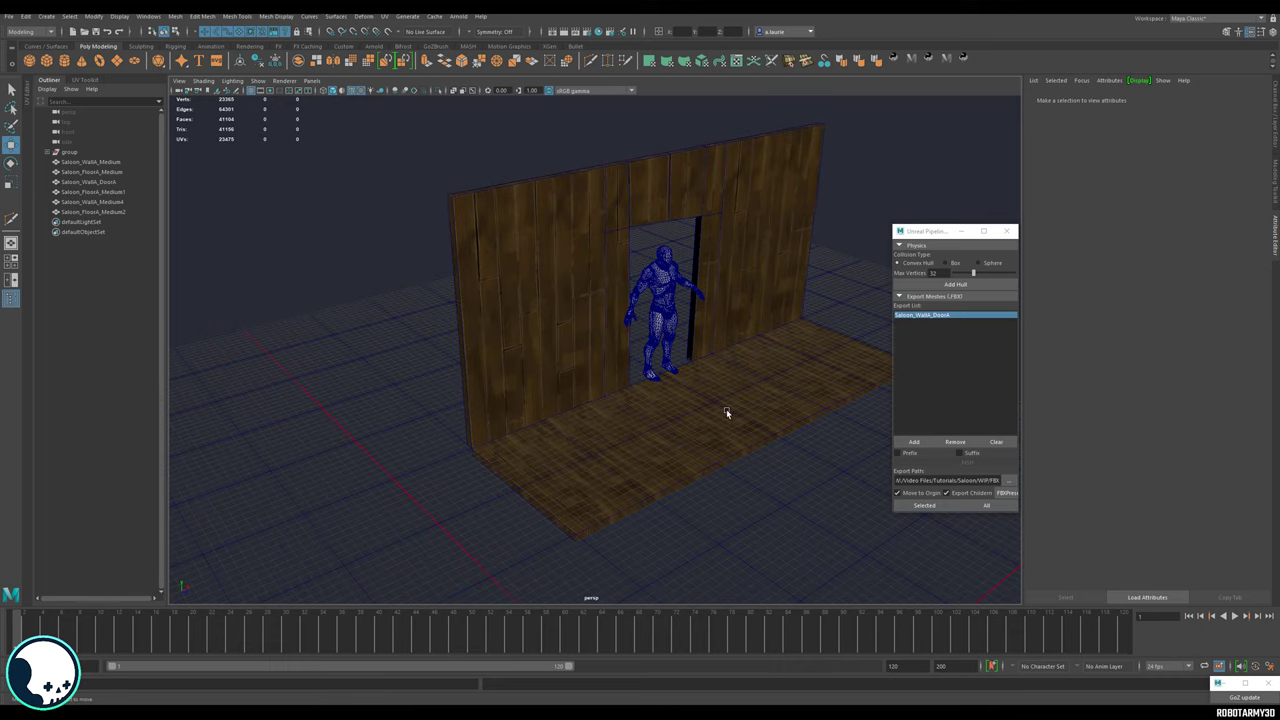
left_click_drag(727, 403, 516, 307, "alt")
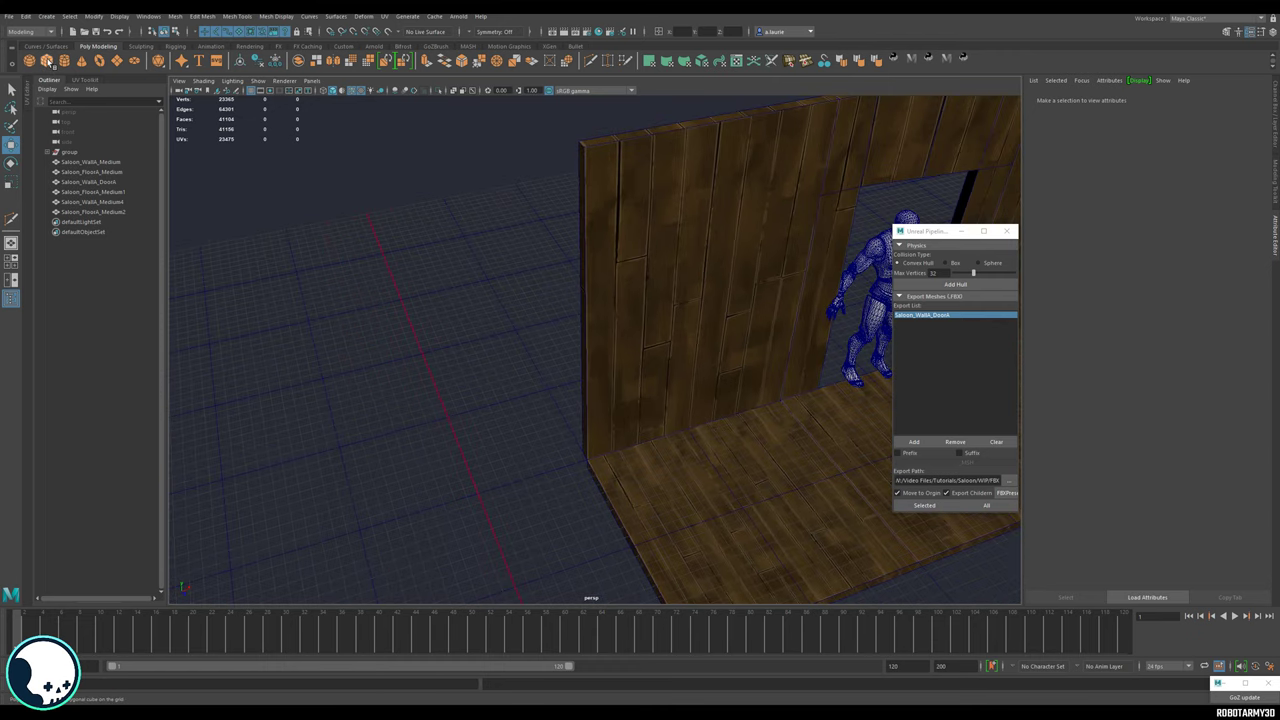
left_click(47, 62)
middle_click_drag(640, 376, 615, 332, "alt")
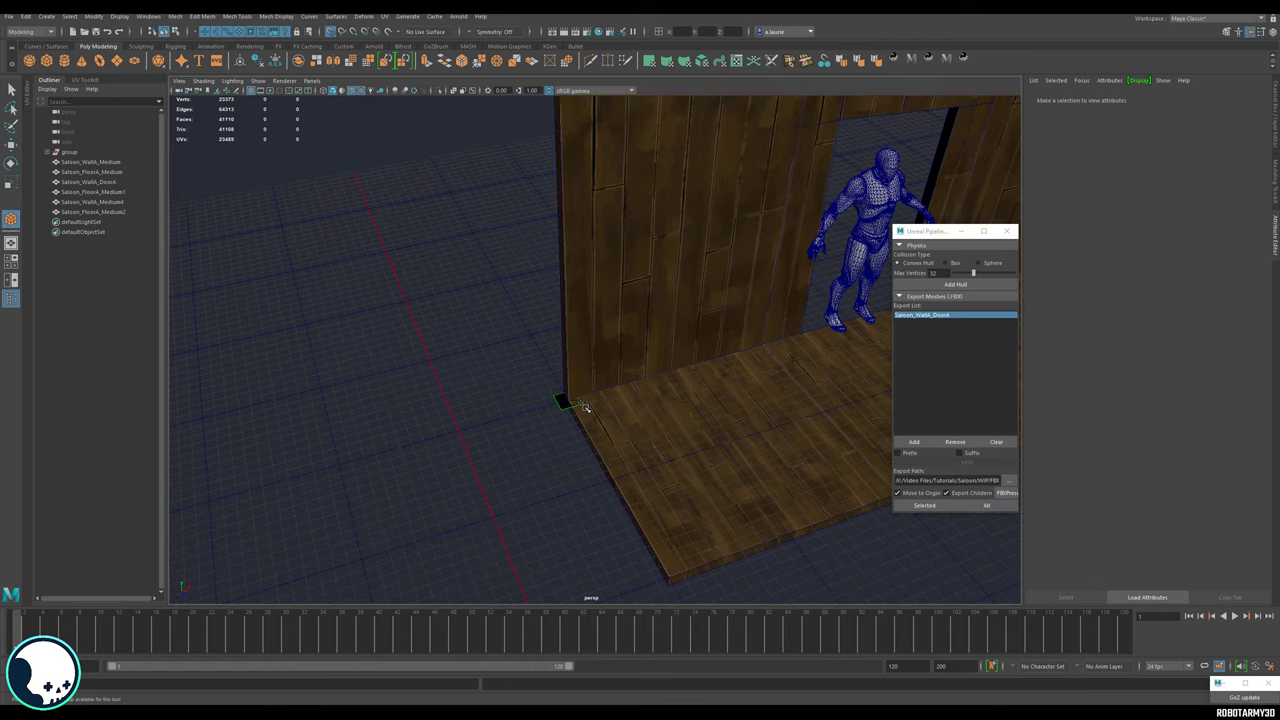
left_click_drag(577, 397, 580, 114)
Raise the post's four top vertices to bring it up to the height of the wall.
middle_click_drag(587, 185, 592, 327, "alt")
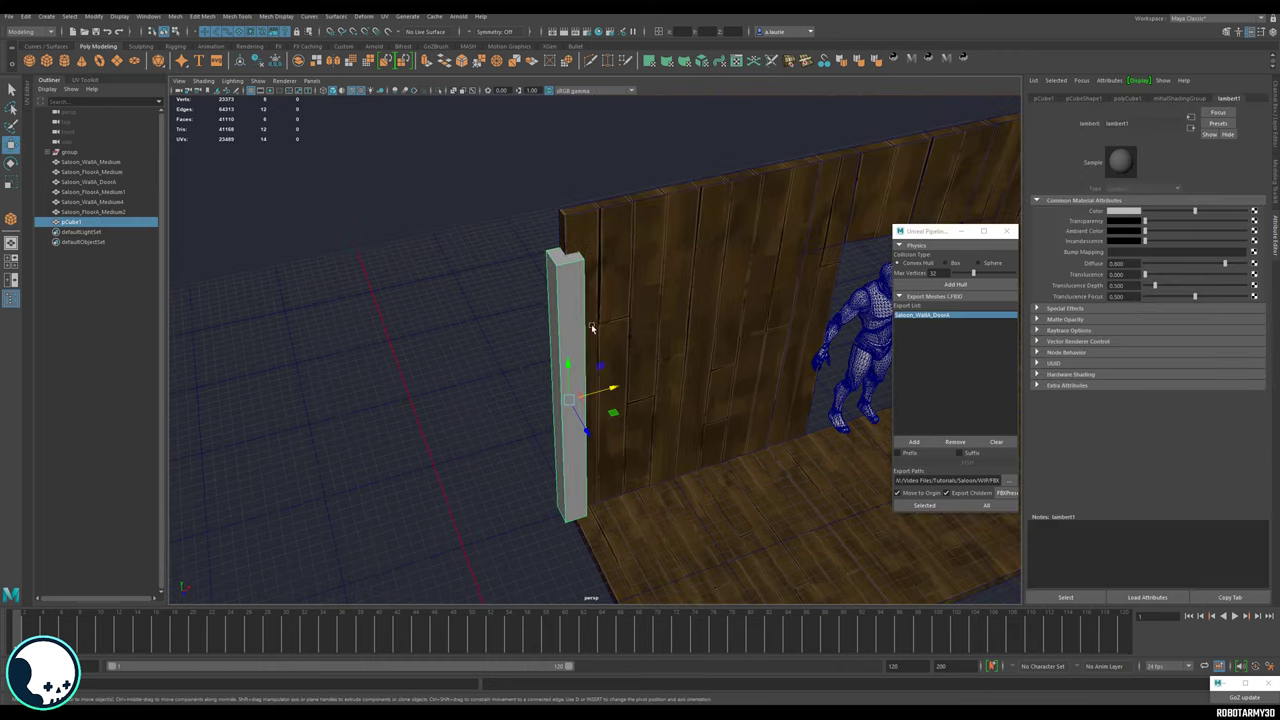
right_click_drag(569, 314, 515, 316)
left_click_drag(466, 213, 610, 292)
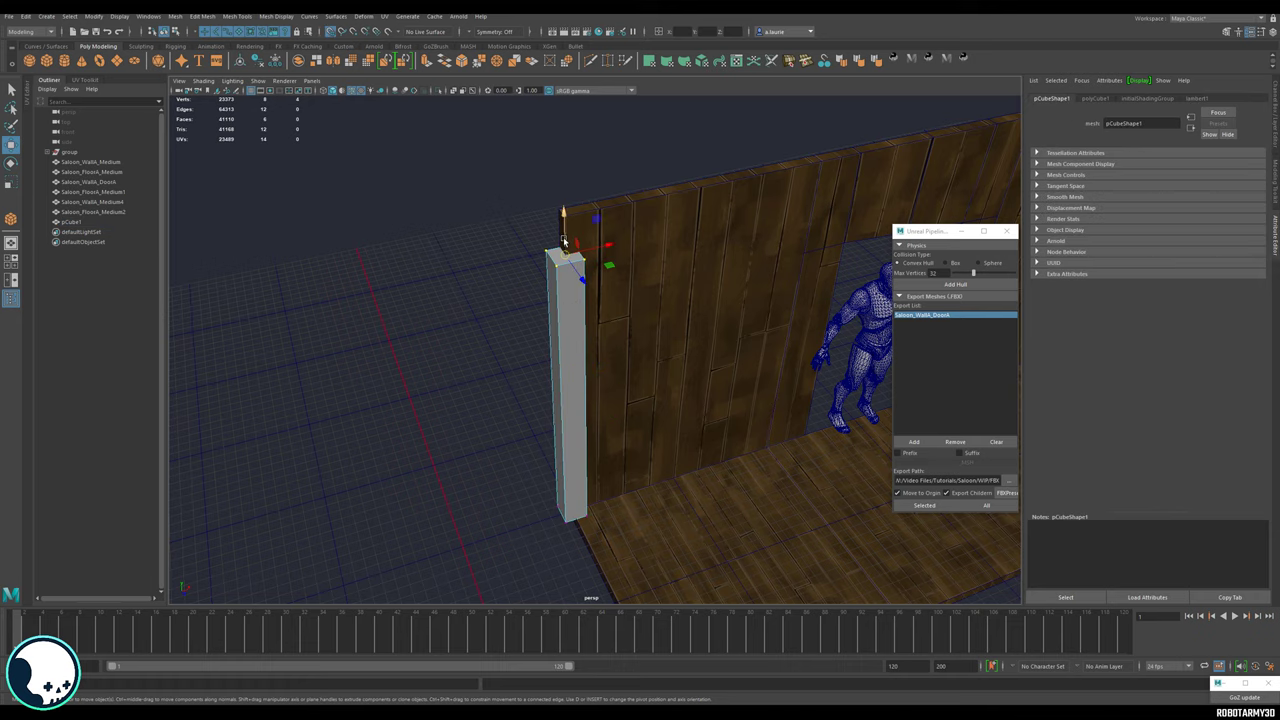
left_click_drag(564, 242, 564, 201)
left_click_drag(640, 325, 589, 334, "alt")
middle_click_drag(589, 334, 591, 272, "alt")
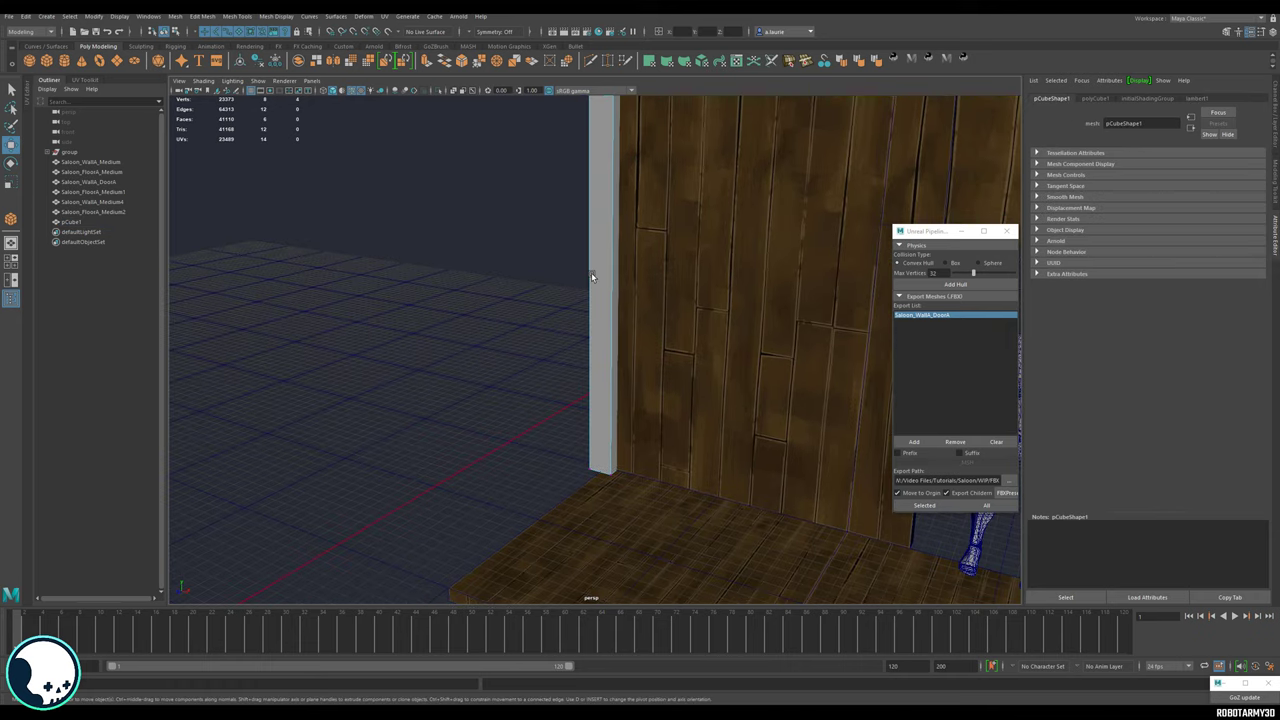
Move the post's pivot point down to its base.
right_click_drag(591, 272, 645, 259)
left_click_drag(597, 286, 540, 423, "alt")
left_click_drag(594, 466, 621, 376, "alt")
key("d")
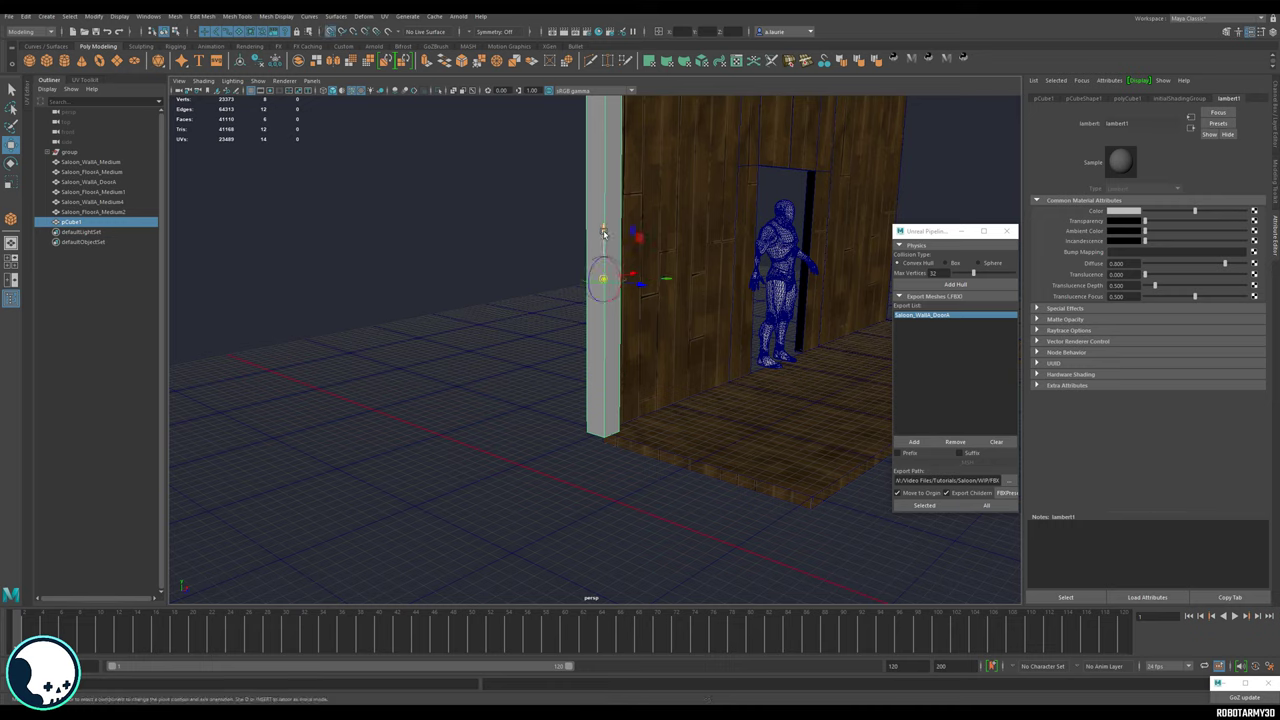
left_click_drag(603, 232, 590, 550)
key("d")
Snap the post onto the grid at the wall's left corner.
scroll(607, 440, "up", 3)
left_click_drag(604, 398, 659, 423, "alt")
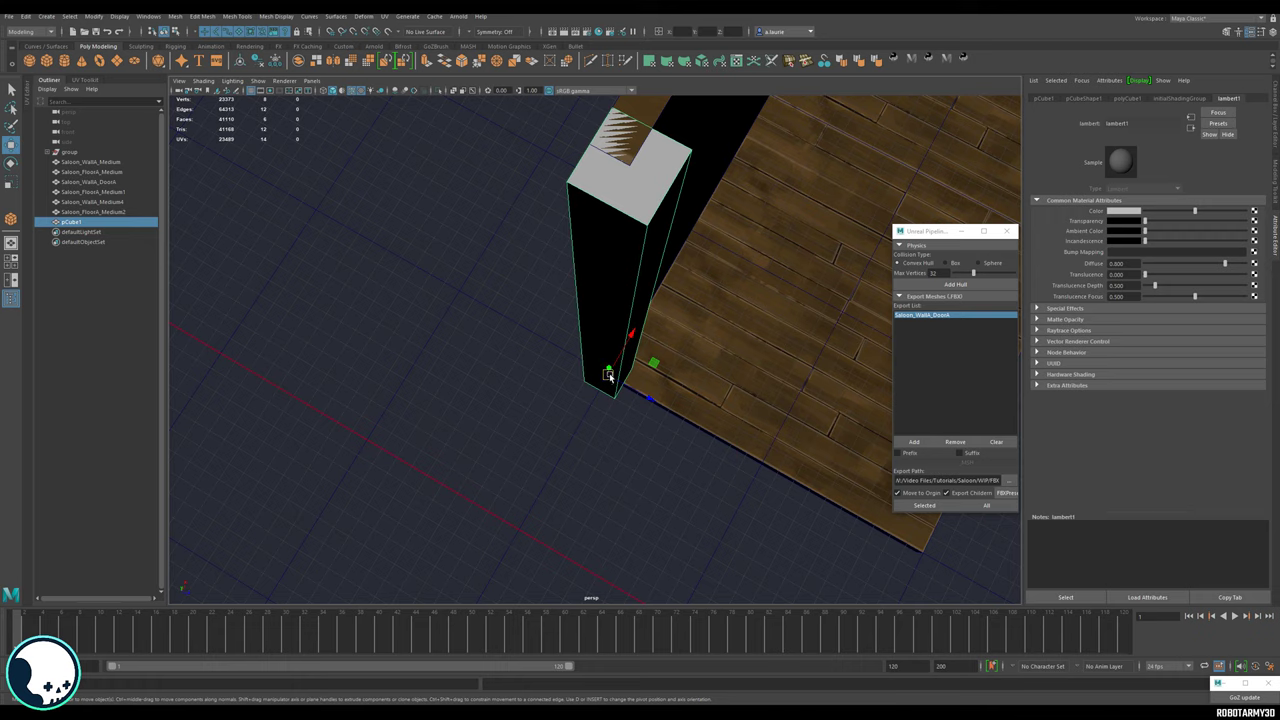
key("x")
left_click_drag(609, 375, 539, 297)
Bevel all edges of the post with a fraction of 0.07.
right_click(540, 297)
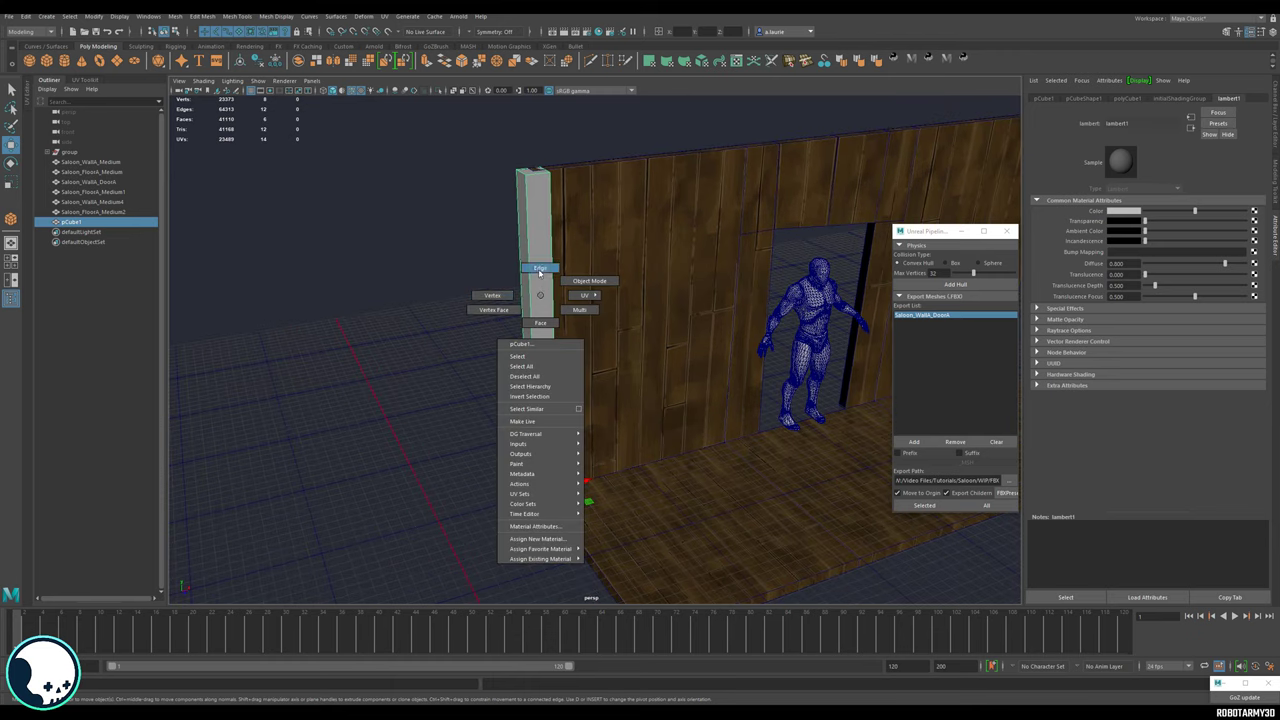
left_click(540, 268)
key("ctrl+z")
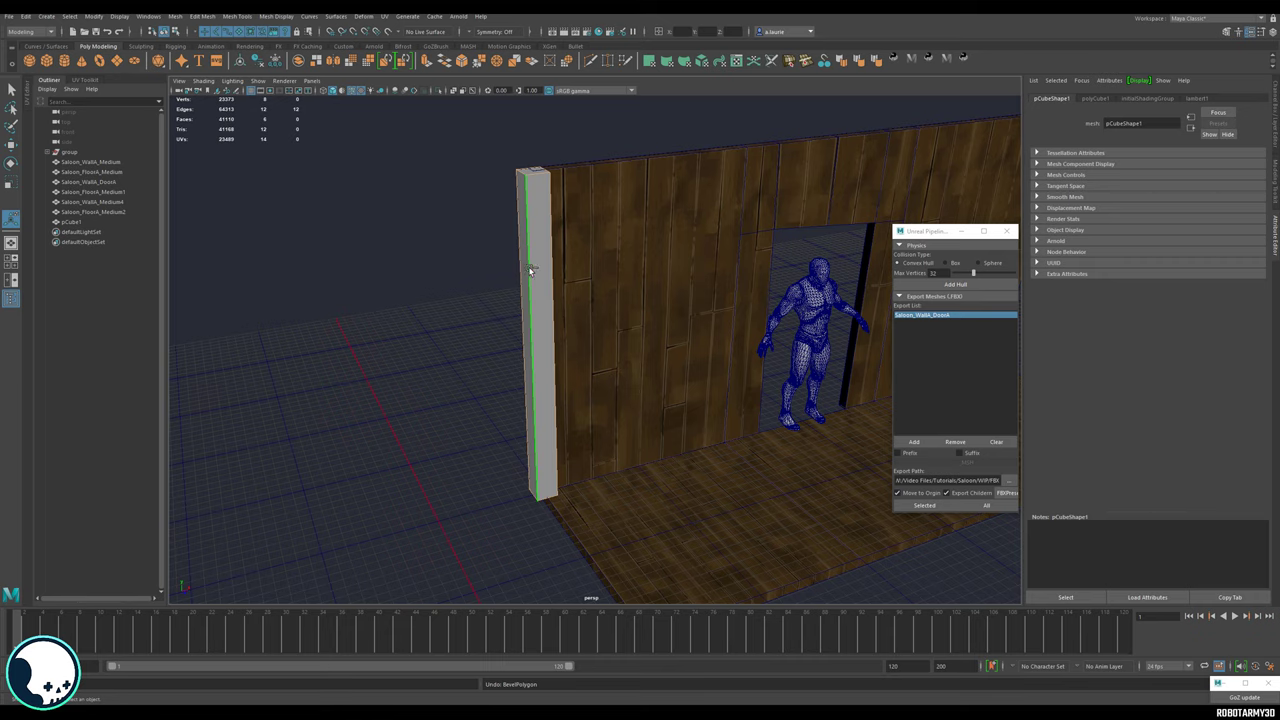
right_click(531, 270, "shift")
left_click(565, 269)
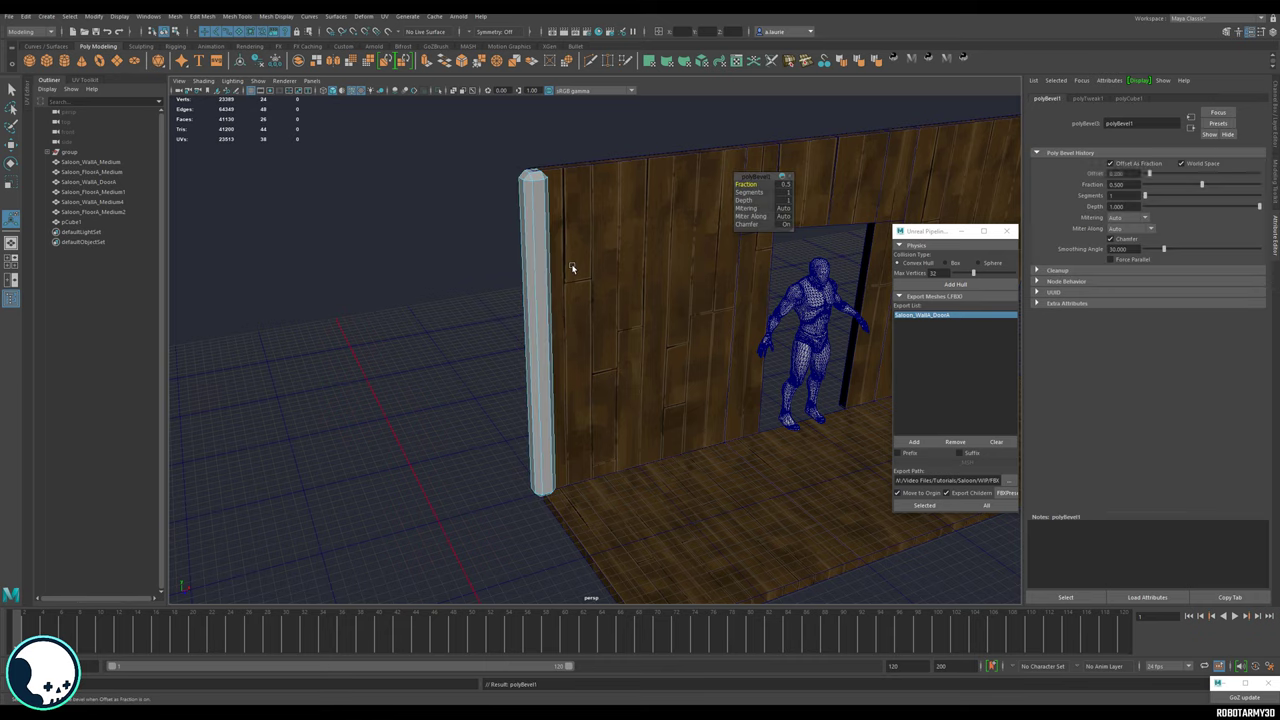
left_click_drag(752, 184, 746, 185)
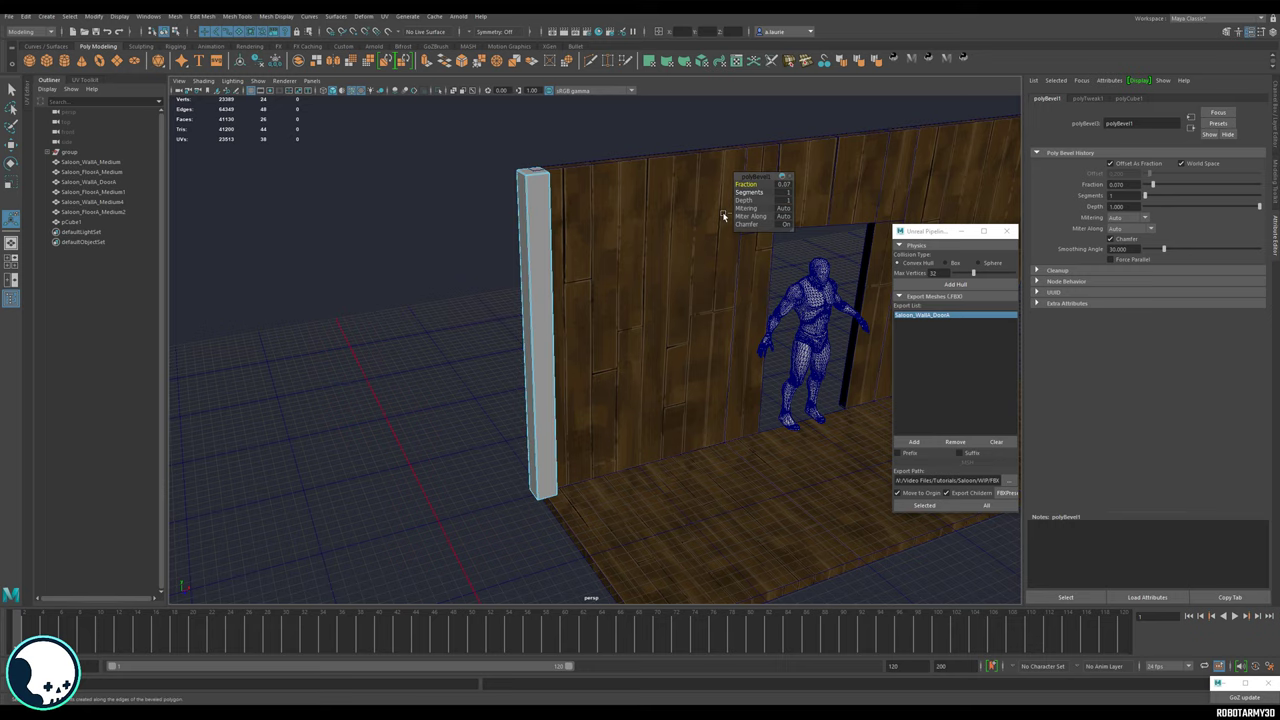
key("w")
Return the post to object selection and open its UVs framed in the UV Editor.
middle_click_drag(520, 215, 634, 311, "alt")
left_click_drag(634, 311, 574, 280, "alt")
left_click_drag(698, 418, 661, 357, "alt")
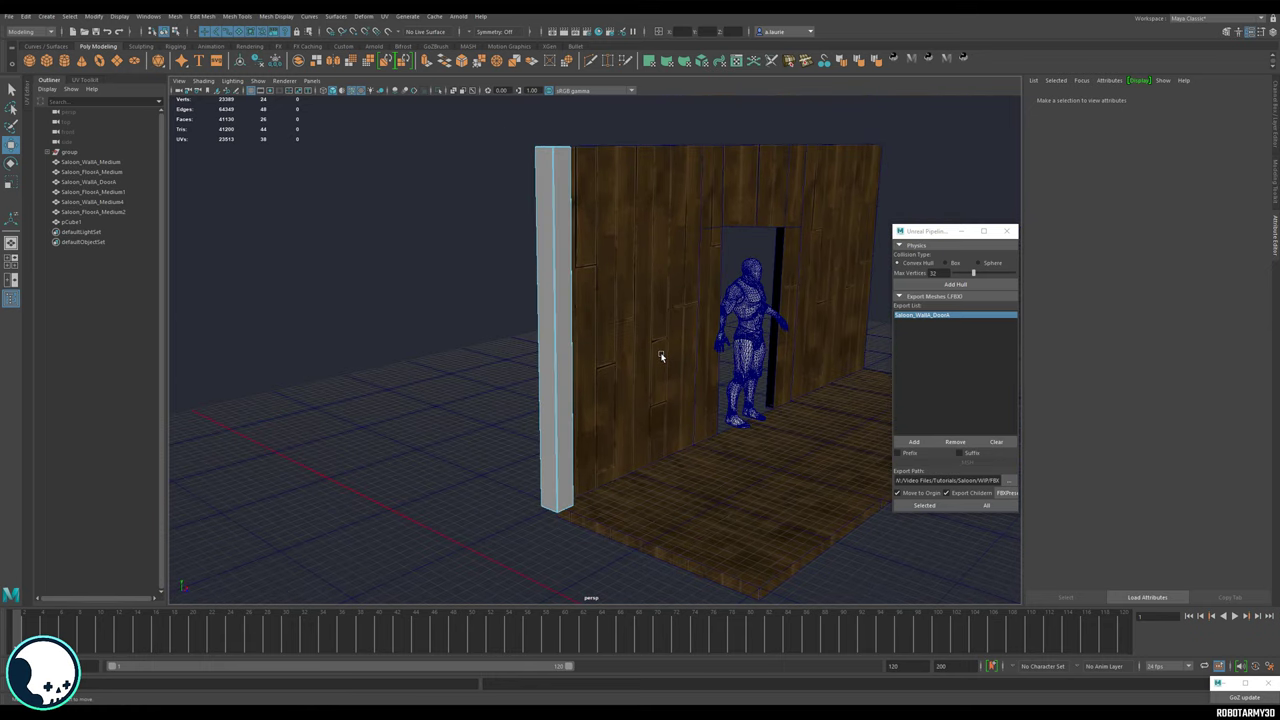
left_click_drag(550, 334, 562, 359, "alt")
key("F8")
middle_click_drag(562, 359, 565, 361, "alt")
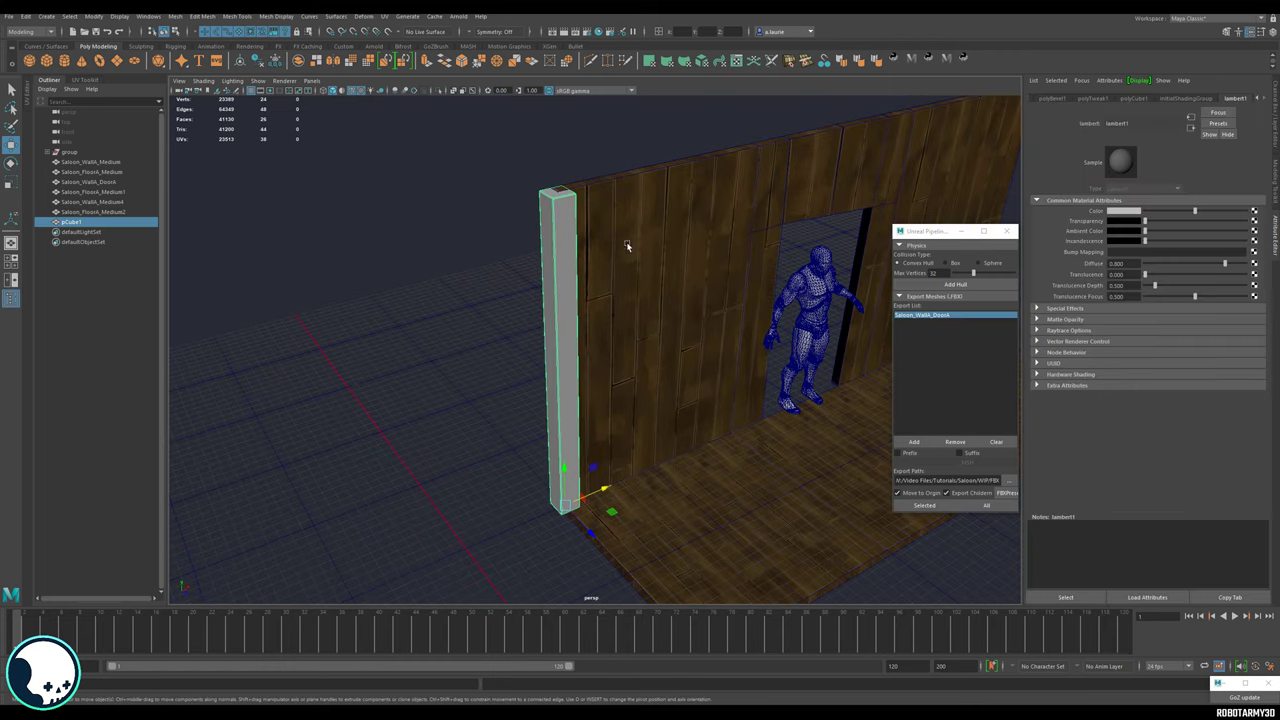
left_click(736, 61)
right_click_drag(770, 263, 794, 253)
left_click(770, 281)
key("f")
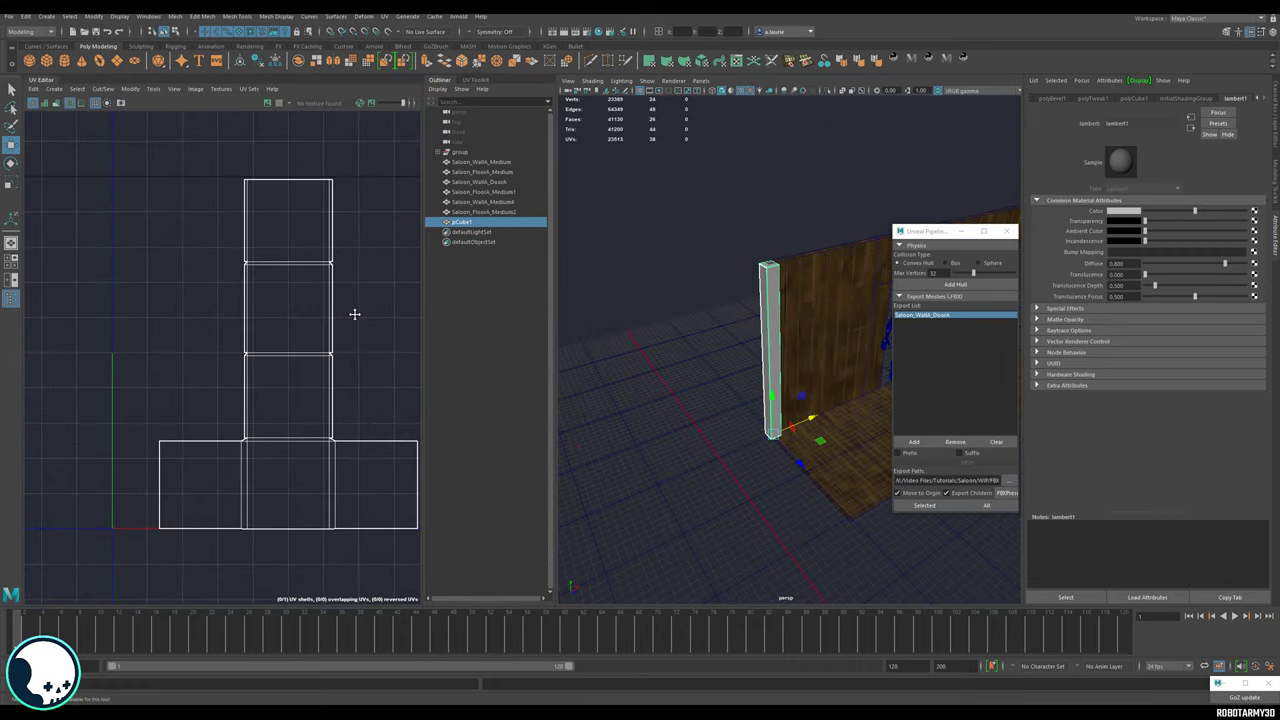
Unfold the post's UVs using the UV Toolkit.
left_click(478, 80)
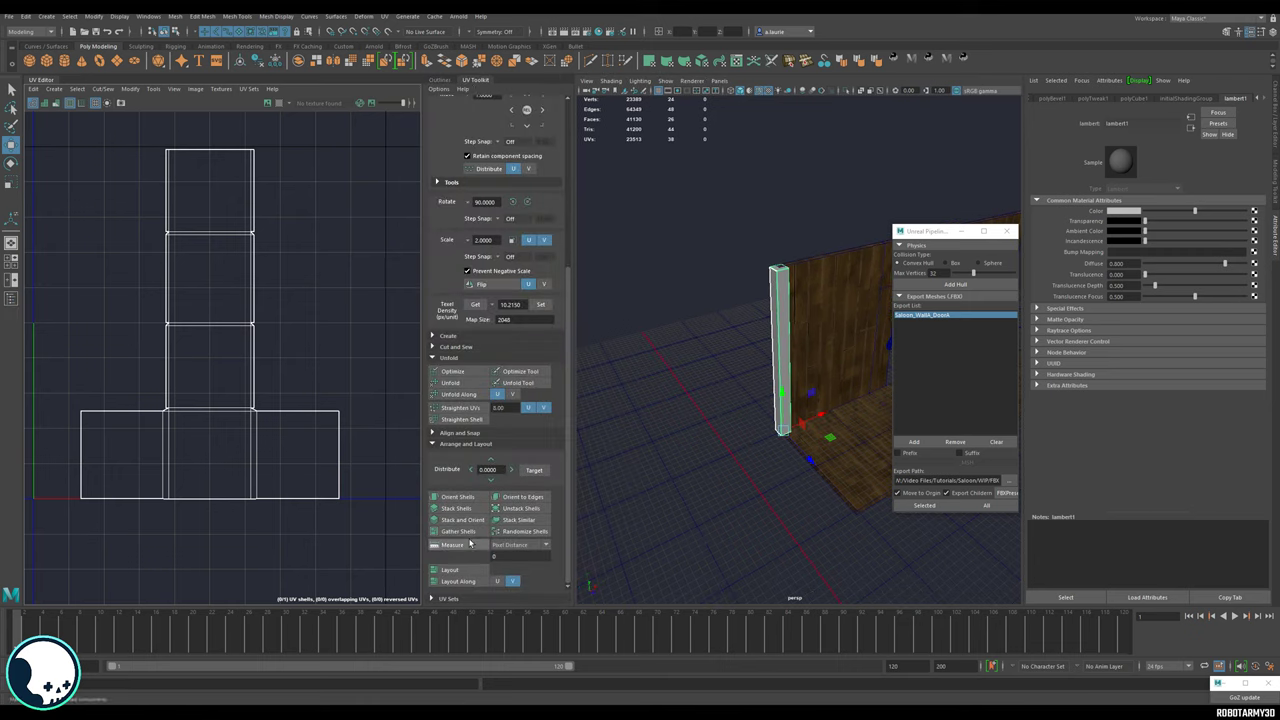
left_click(452, 383)
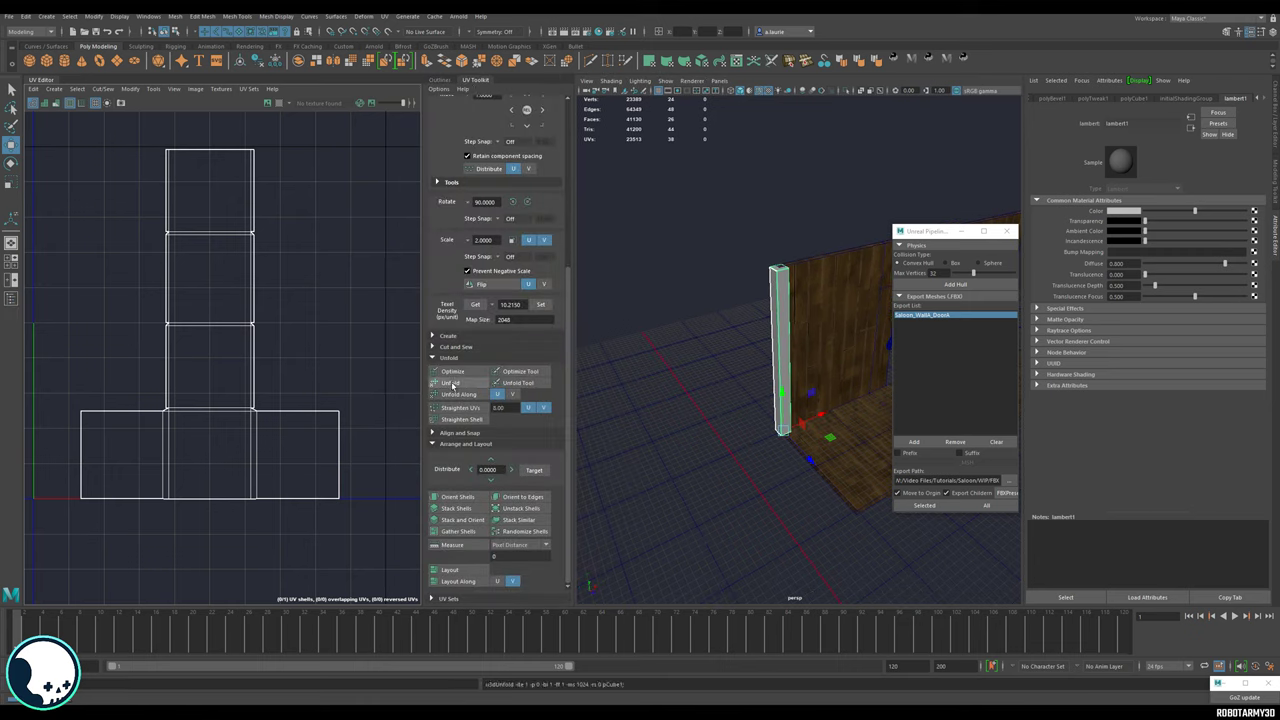
scroll(289, 397, "up", 3)
scroll(313, 350, "up", 5)
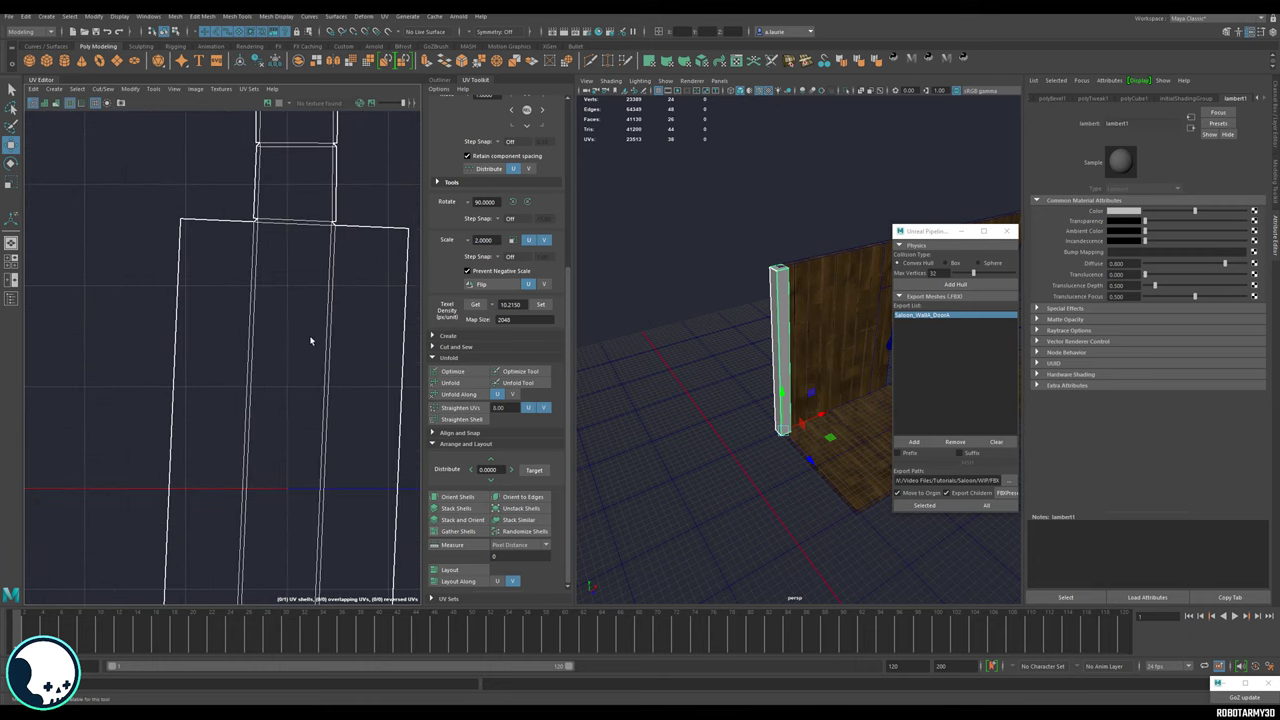
right_click_drag(288, 340, 292, 313)
left_click(292, 313)
scroll(292, 328, "down", 4)
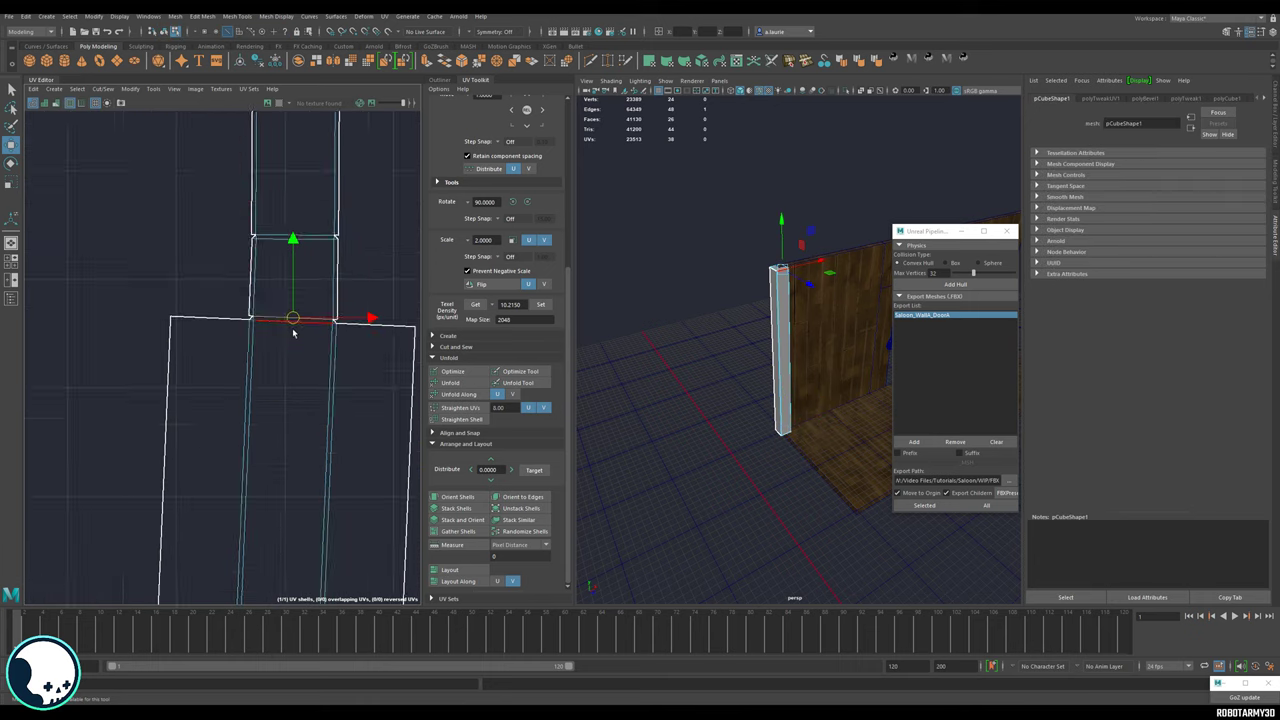
scroll(294, 397, "down", 4)
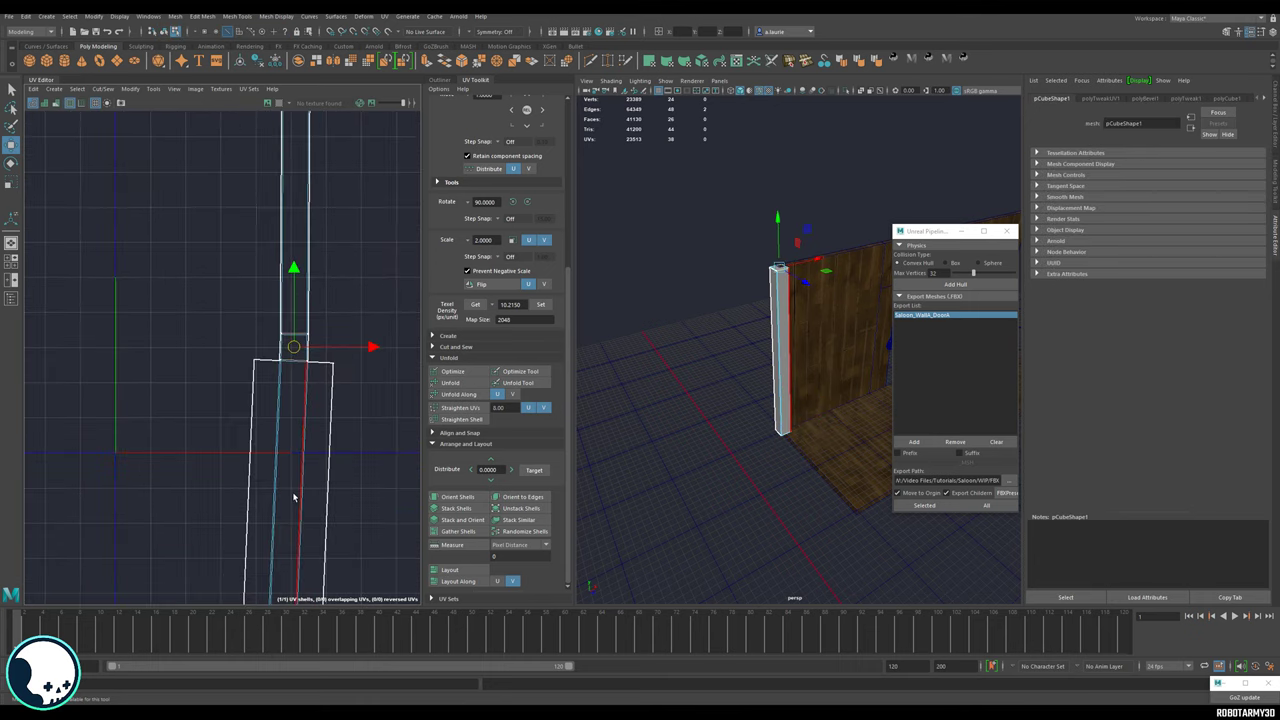
middle_click_drag(298, 590, 326, 443, "alt")
key("ctrl+z")
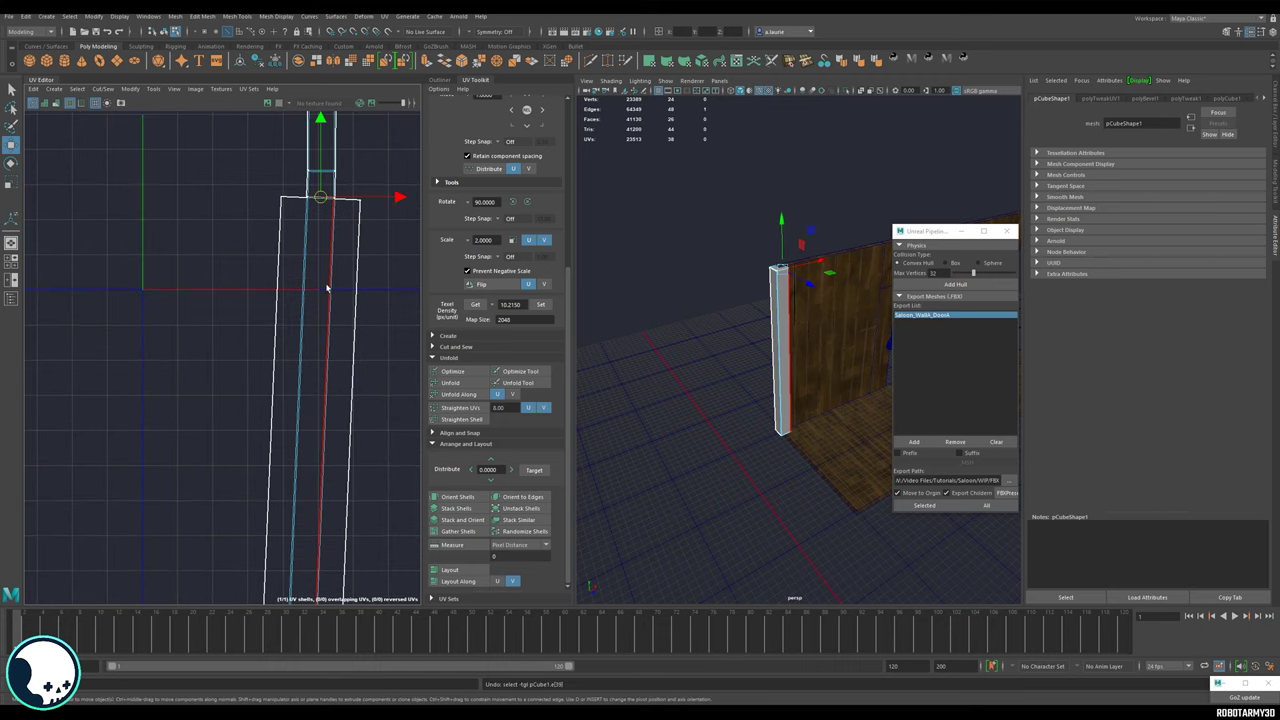
Cut the UV edge joining the post's top cap to the long strip above it.
middle_click_drag(324, 220, 315, 378, "alt")
right_click_drag(307, 356, 326, 302, "alt")
left_click(341, 301)
scroll(340, 355, "down", 6)
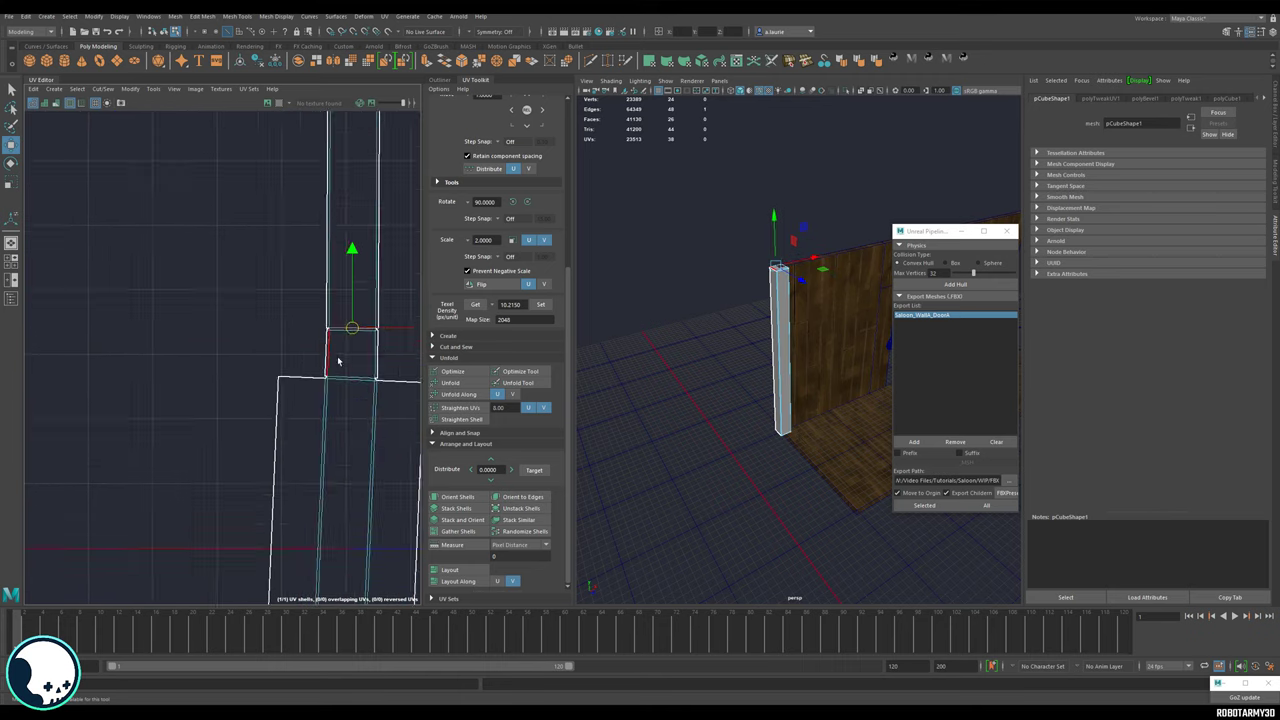
middle_click_drag(317, 590, 323, 327, "alt")
middle_click_drag(371, 195, 341, 317, "alt")
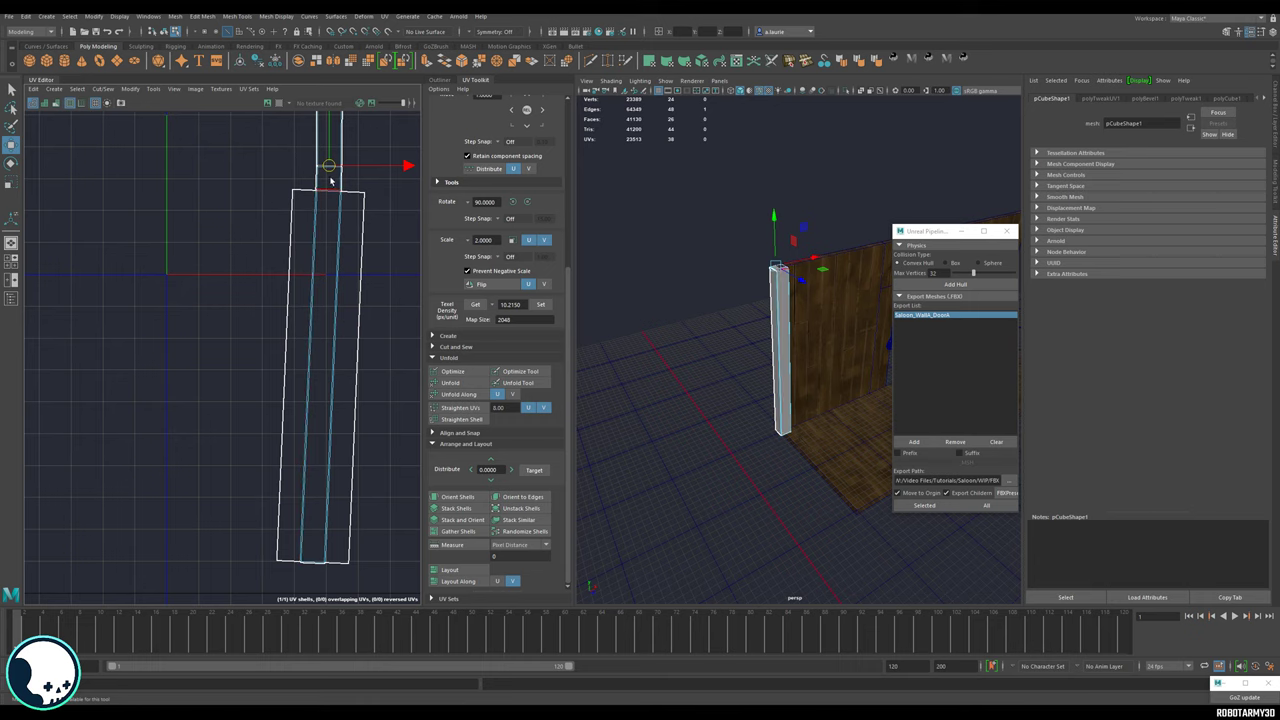
right_click_drag(329, 175, 305, 188, "shift")
Select both UV shells of the post and unfold them again.
scroll(304, 198, "down", 2)
right_click_drag(314, 343, 334, 320, "shift")
left_click(462, 384)
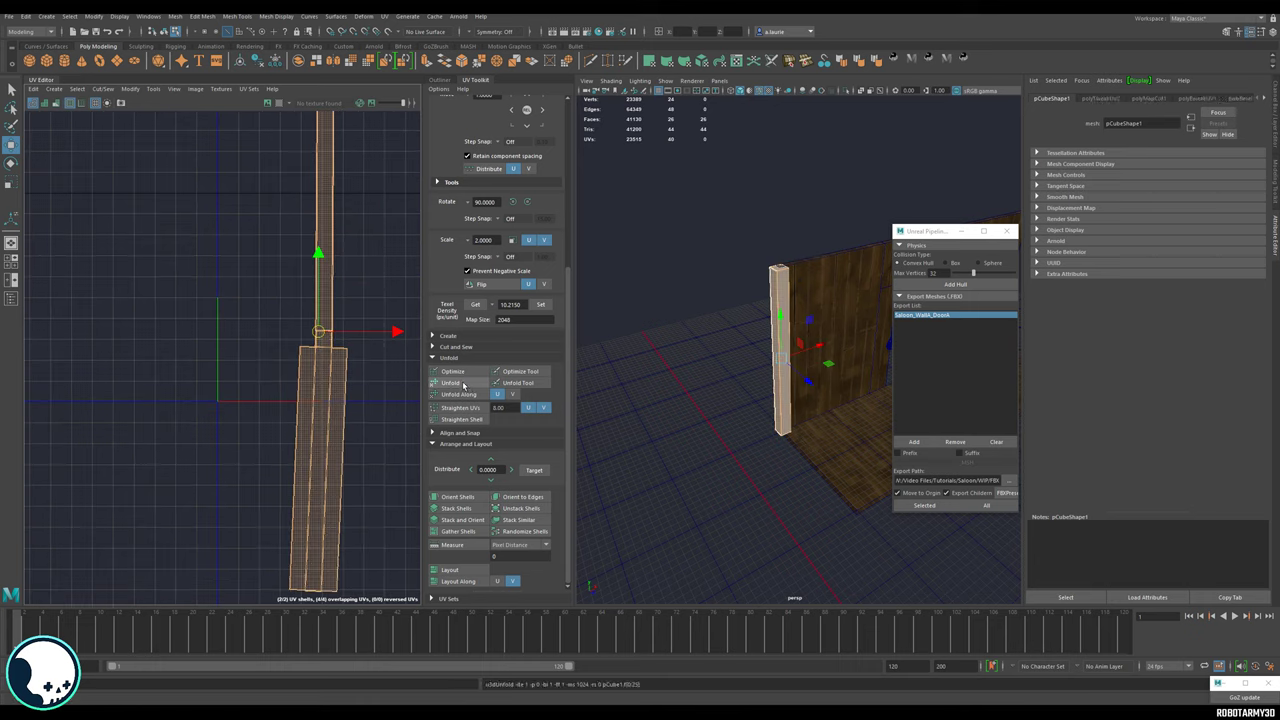
Orient the post's two UV shells upright and lay them out in UV space.
left_click(456, 497)
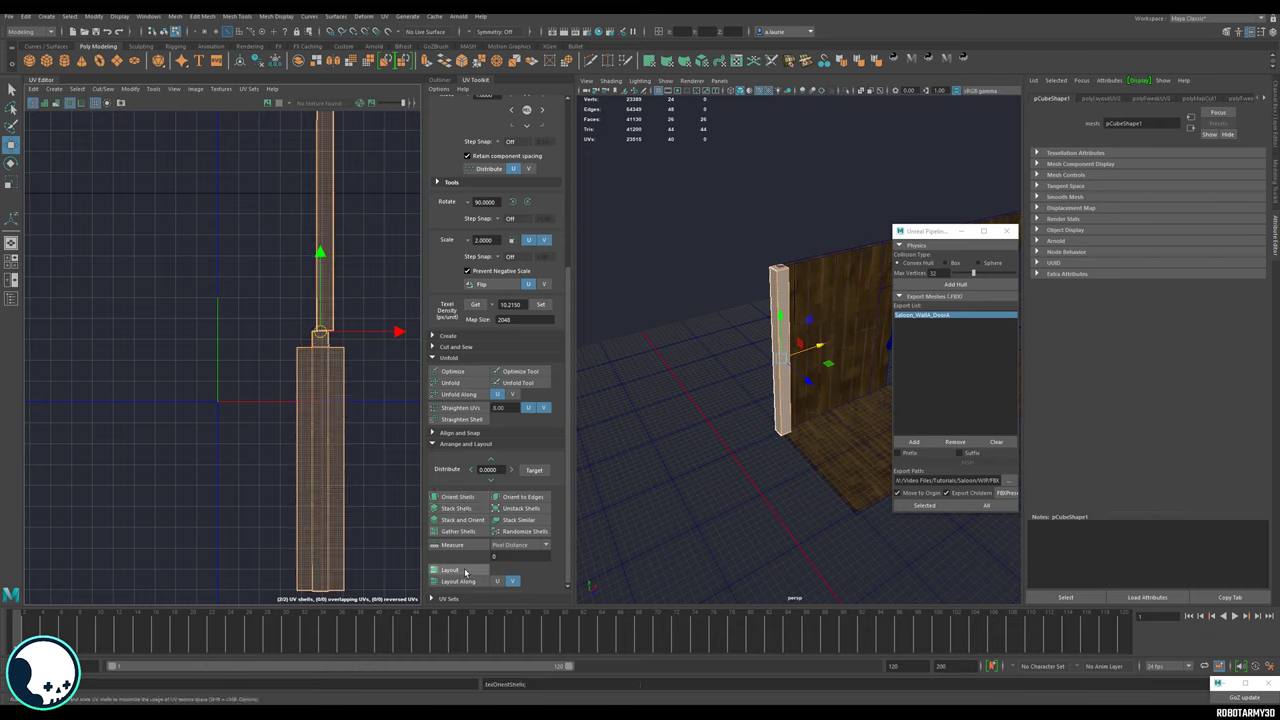
left_click(465, 572)
middle_click_drag(260, 308, 289, 371, "alt")
scroll(290, 371, "up", 4)
left_click(316, 238)
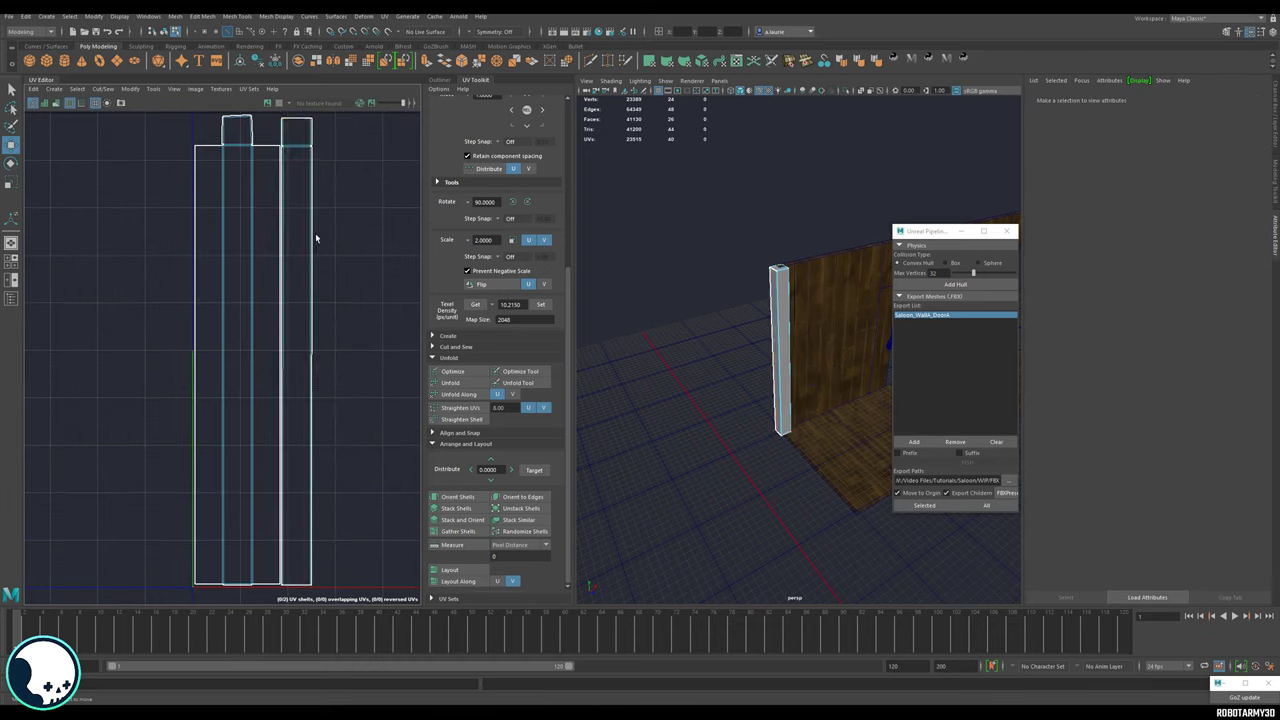
Cut the two short bevel edges at the outer corners of the top cap's UVs.
middle_click_drag(280, 193, 320, 337, "alt")
scroll(283, 308, "up", 6)
middle_click_drag(240, 140, 280, 438, "alt")
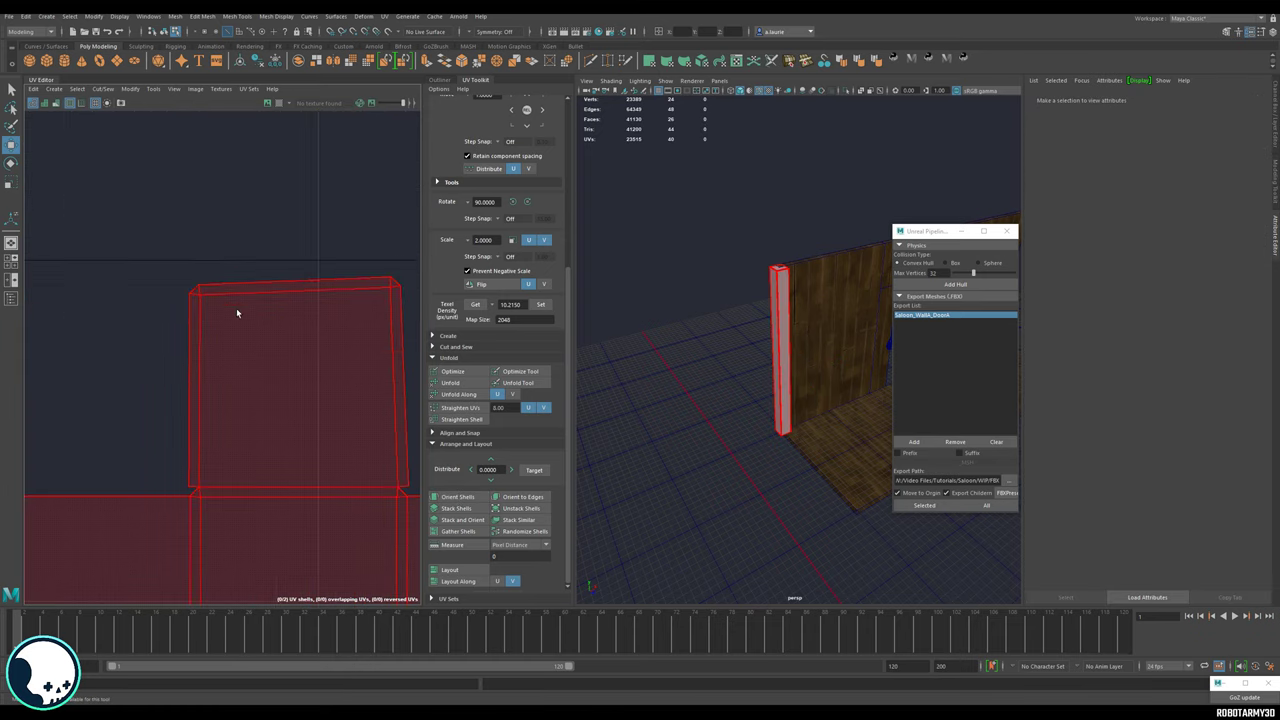
right_click_drag(229, 300, 222, 272)
left_click(199, 290)
left_click(389, 283, "shift")
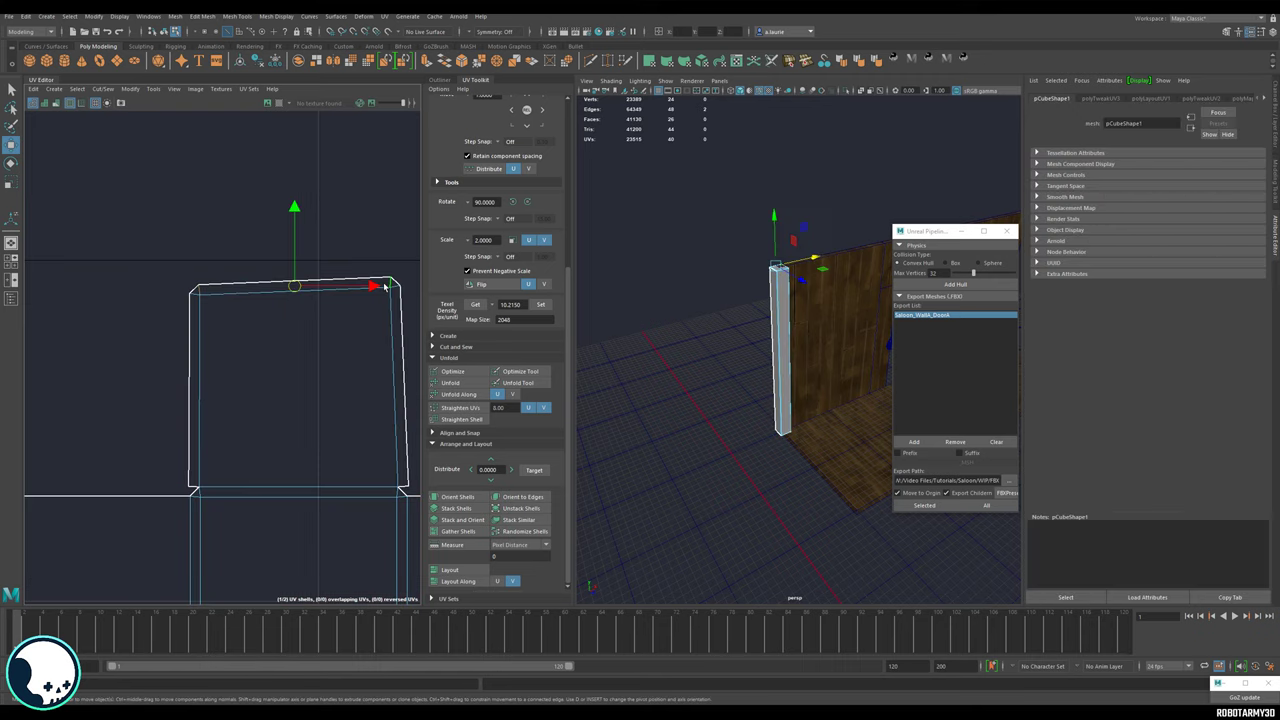
right_click(390, 287, "shift")
right_click_drag(368, 298, 357, 300, "shift")
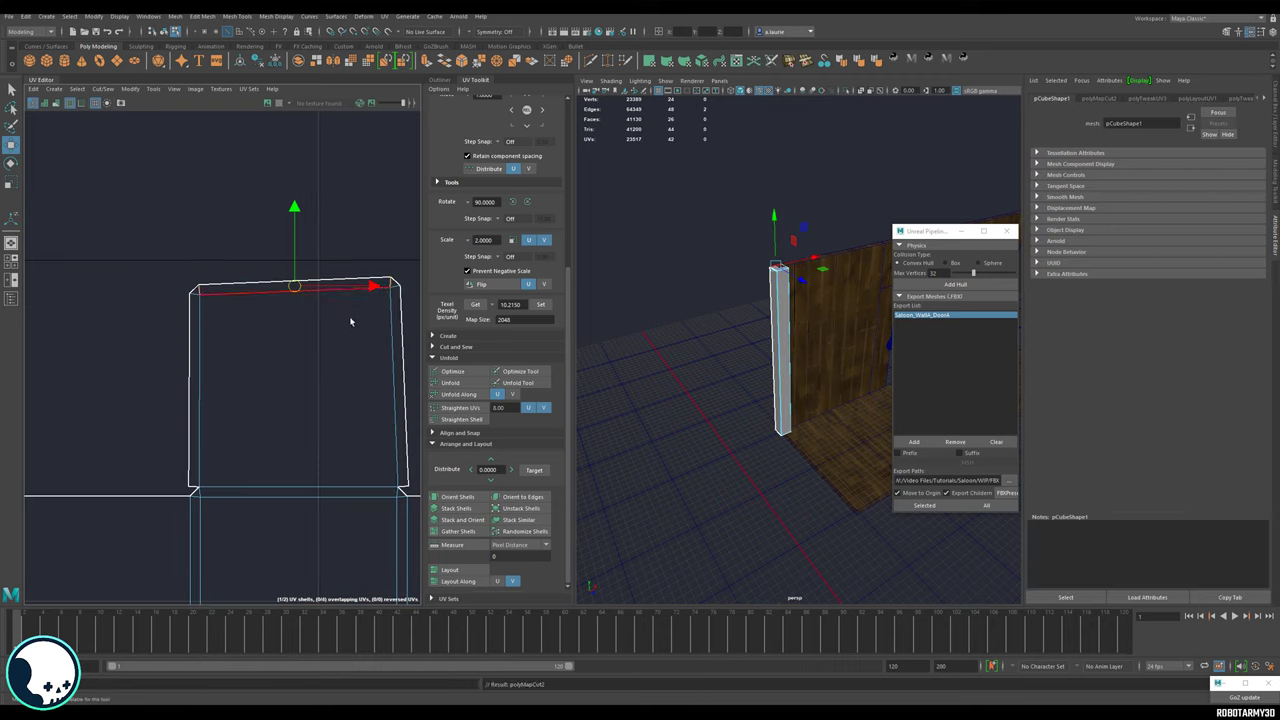
Cut the two short bevel edges where the top cap meets the main UV shell.
scroll(350, 322, "down", 4)
scroll(305, 385, "up", 5)
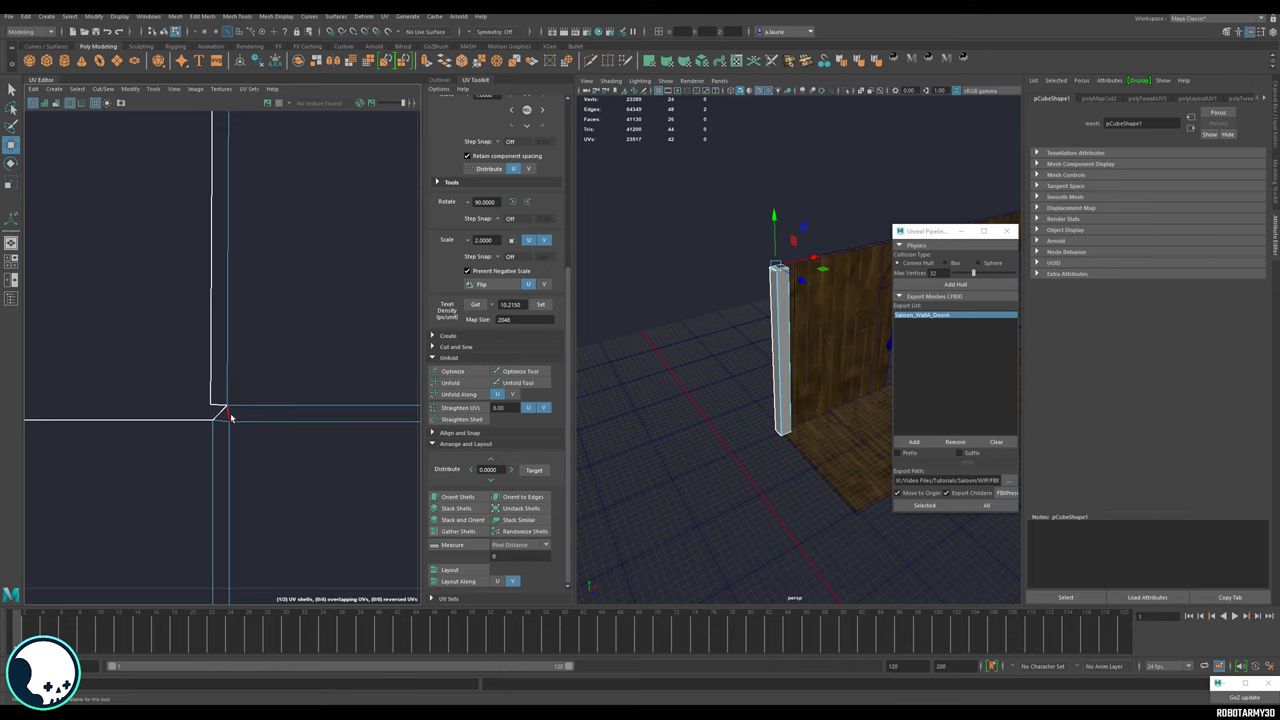
scroll(232, 410, "down", 4)
key("w")
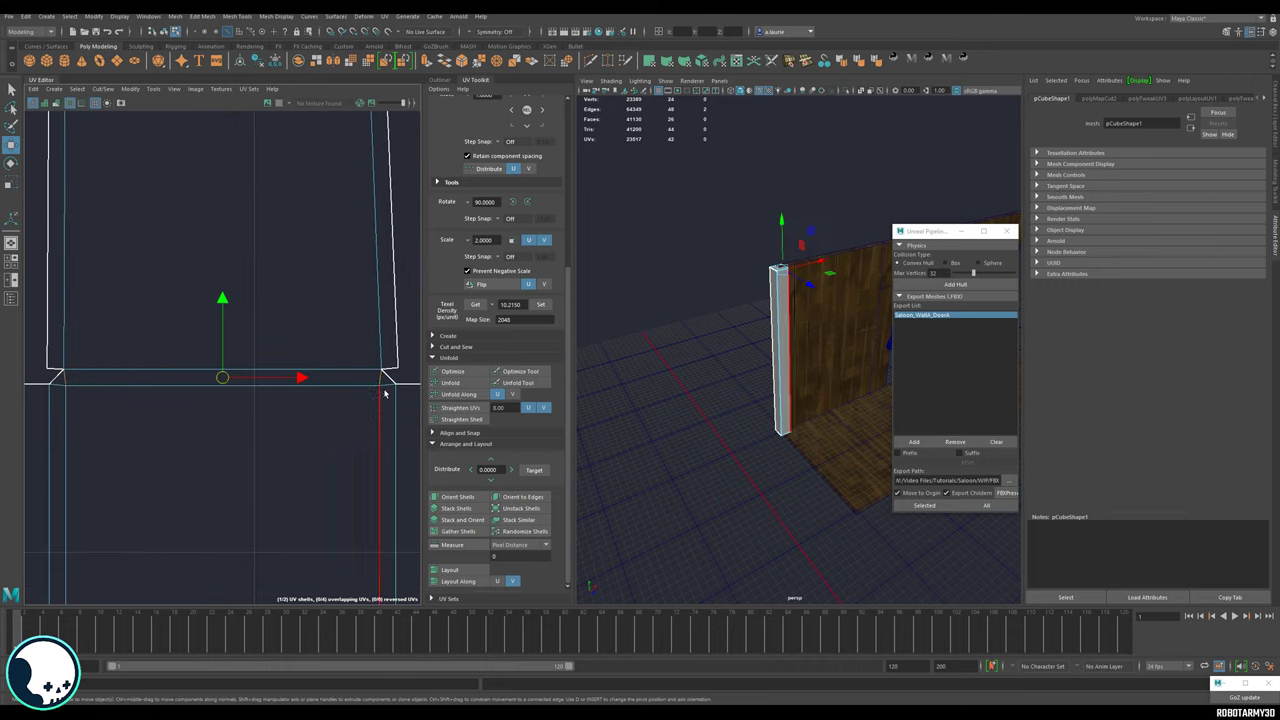
right_click_drag(384, 393, 352, 408, "shift")
Cut the two short bevel edges at the bottom corners of the main UV shell.
scroll(356, 425, "down", 8)
middle_click_drag(346, 454, 344, 263, "alt")
middle_click_drag(310, 480, 313, 133, "alt")
scroll(357, 484, "up", 5)
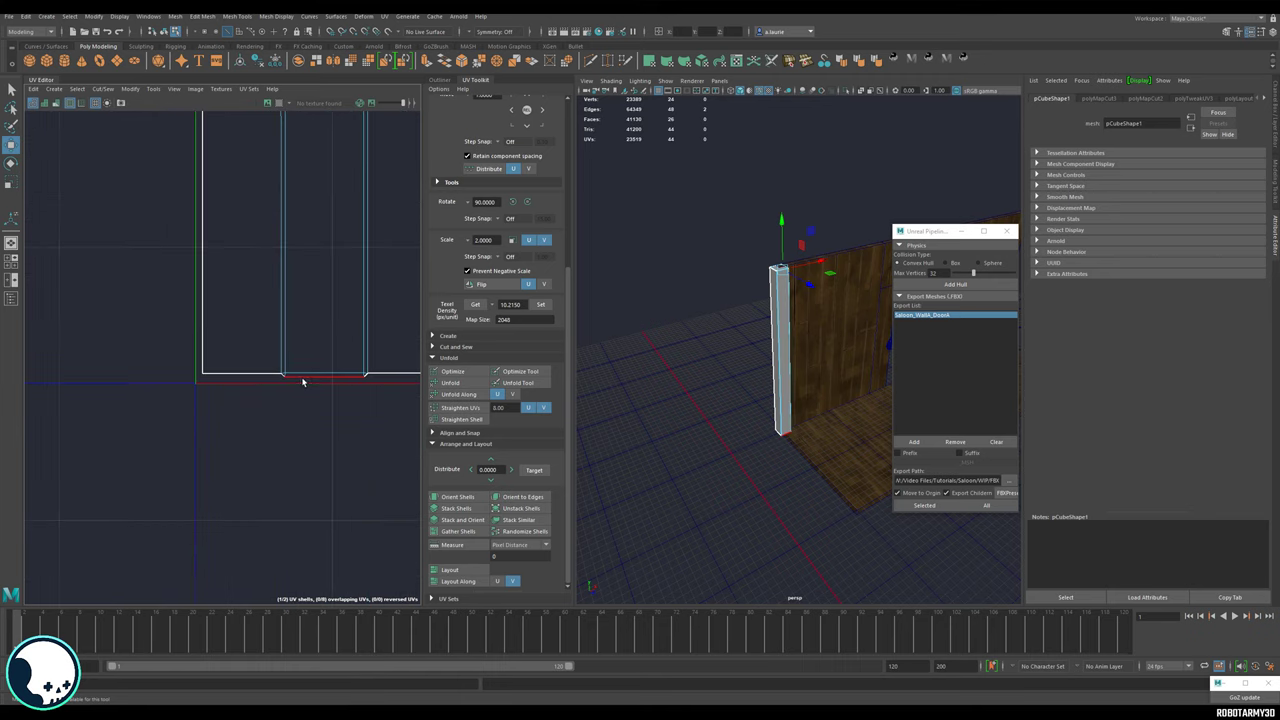
scroll(303, 381, "up", 3)
left_click(202, 353)
middle_click_drag(385, 334, 92, 352, "alt")
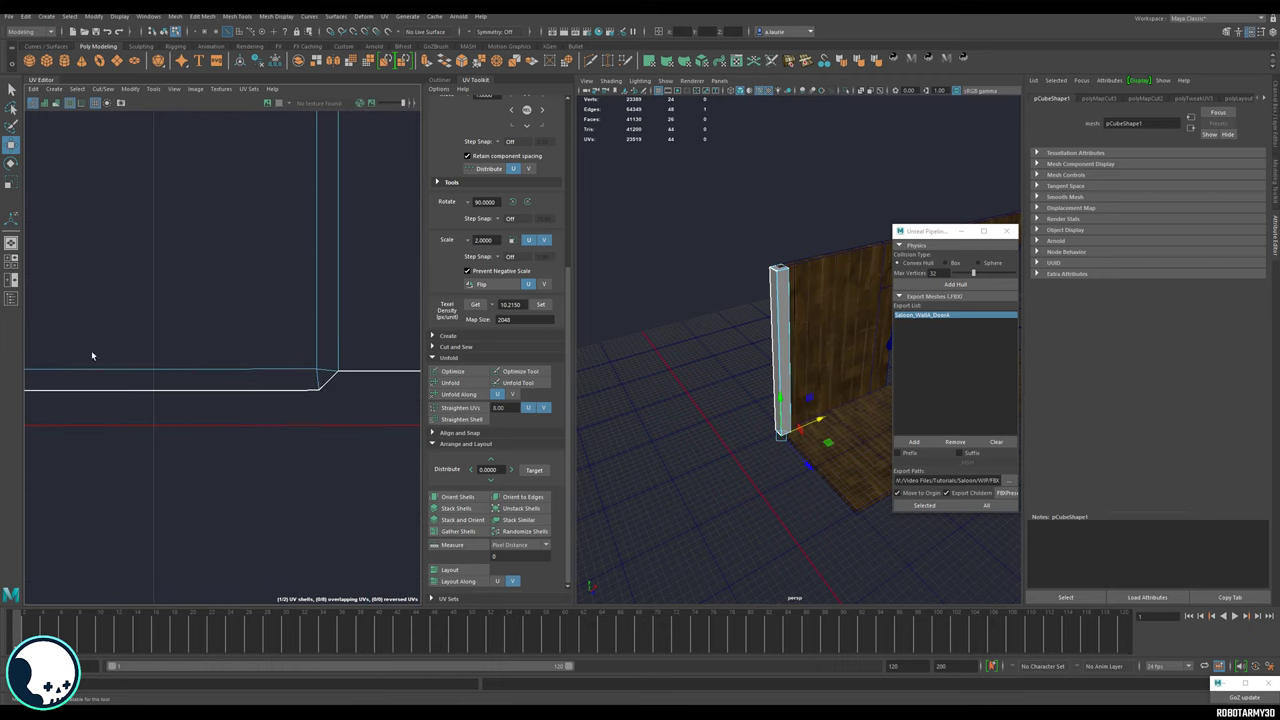
key("w")
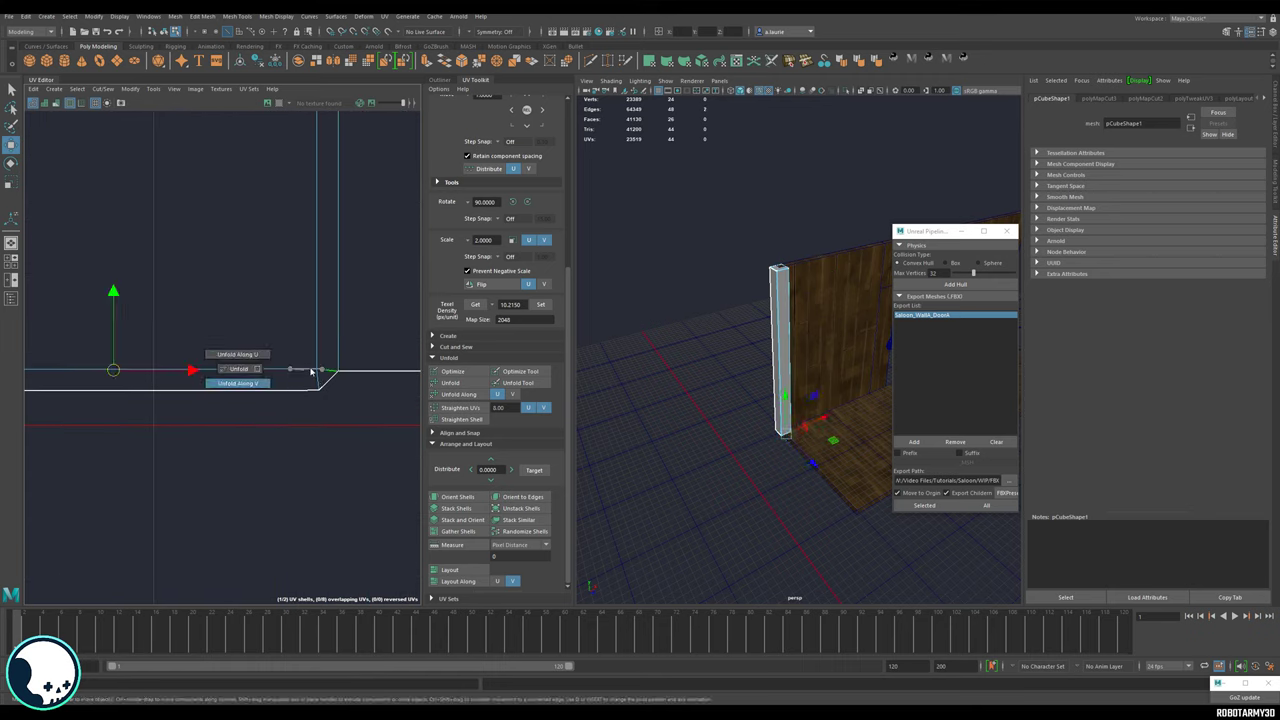
right_click(322, 372, "shift")
right_click_drag(304, 384, 298, 385, "shift")
Cut the two short bevel edges where the second UV shell meets its end cap.
scroll(323, 371, "down", 3)
middle_click_drag(330, 371, 48, 386, "alt")
scroll(277, 414, "down", 3)
middle_click_drag(277, 414, 248, 505, "alt")
scroll(271, 379, "down", 5)
middle_click_drag(291, 330, 319, 540, "alt")
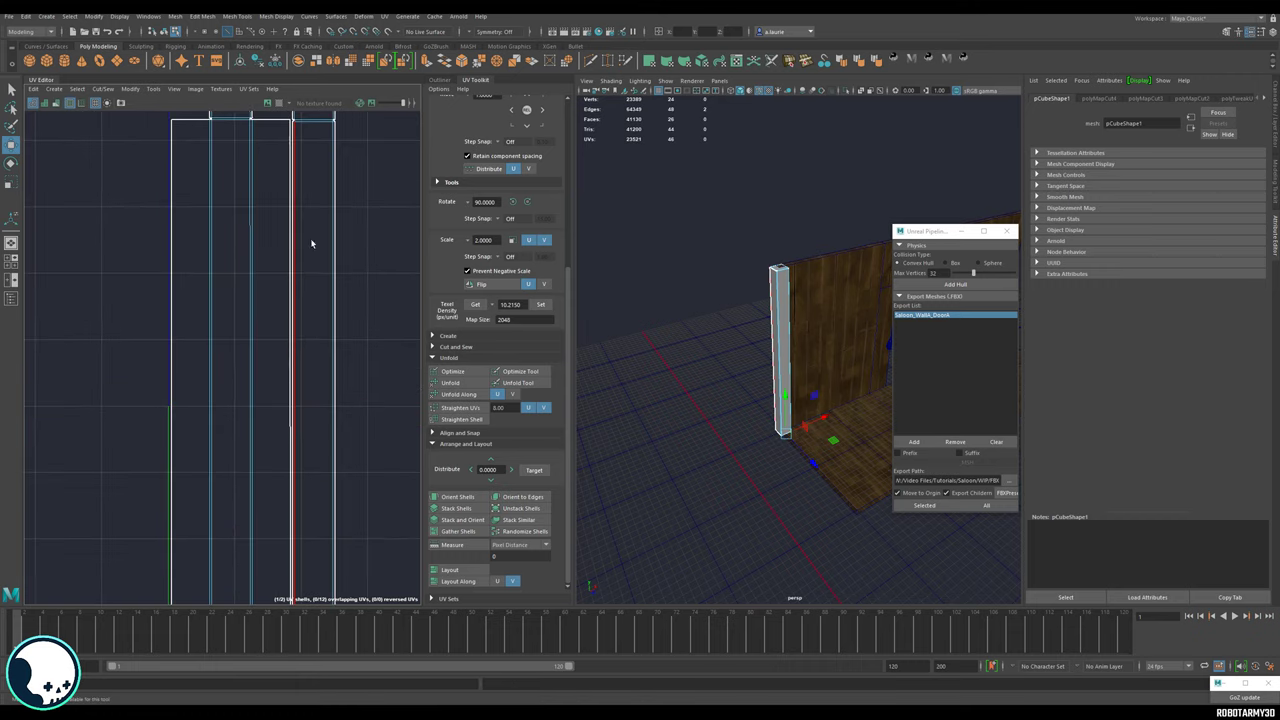
middle_click_drag(311, 243, 317, 488, "alt")
scroll(323, 334, "up", 6)
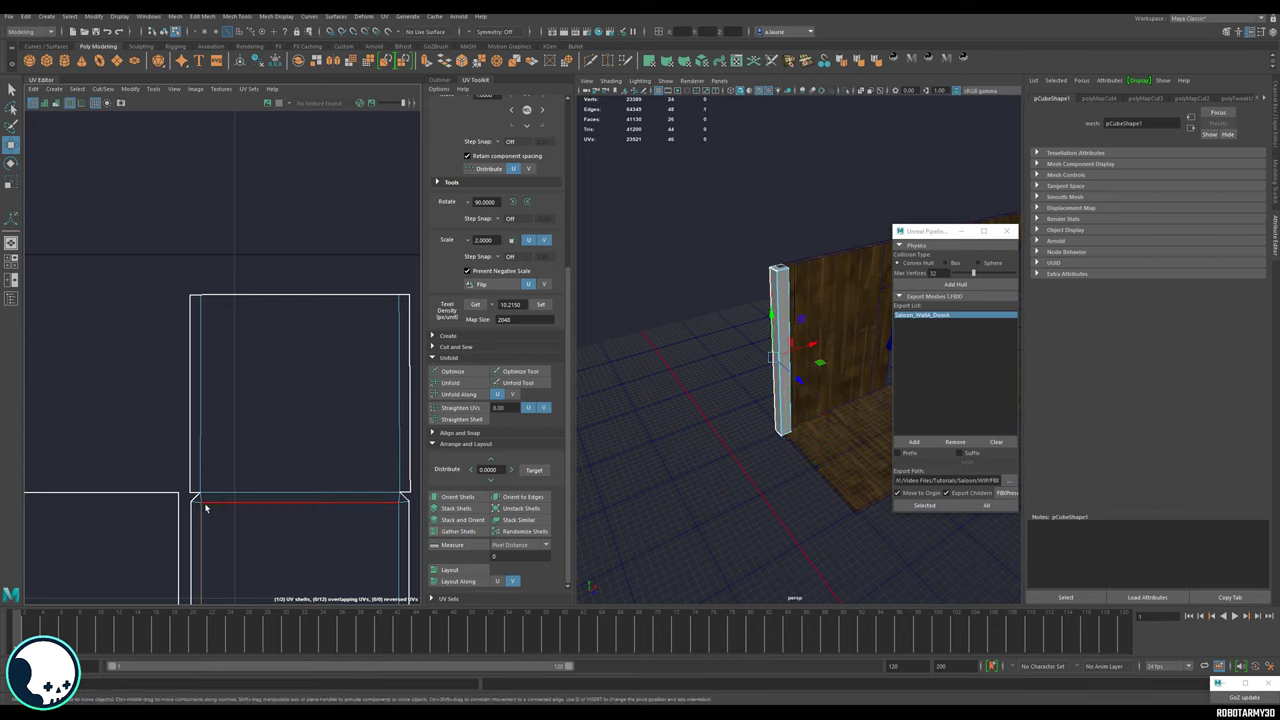
left_click(198, 503)
left_click(403, 504, "shift")
right_click_drag(403, 504, 322, 496, "shift")
Select both UV shells of the post, optimize them repeatedly and orient them upright.
scroll(370, 516, "down", 2)
left_click_drag(239, 431, 50, 514)
middle_click_drag(161, 528, 225, 396, "alt")
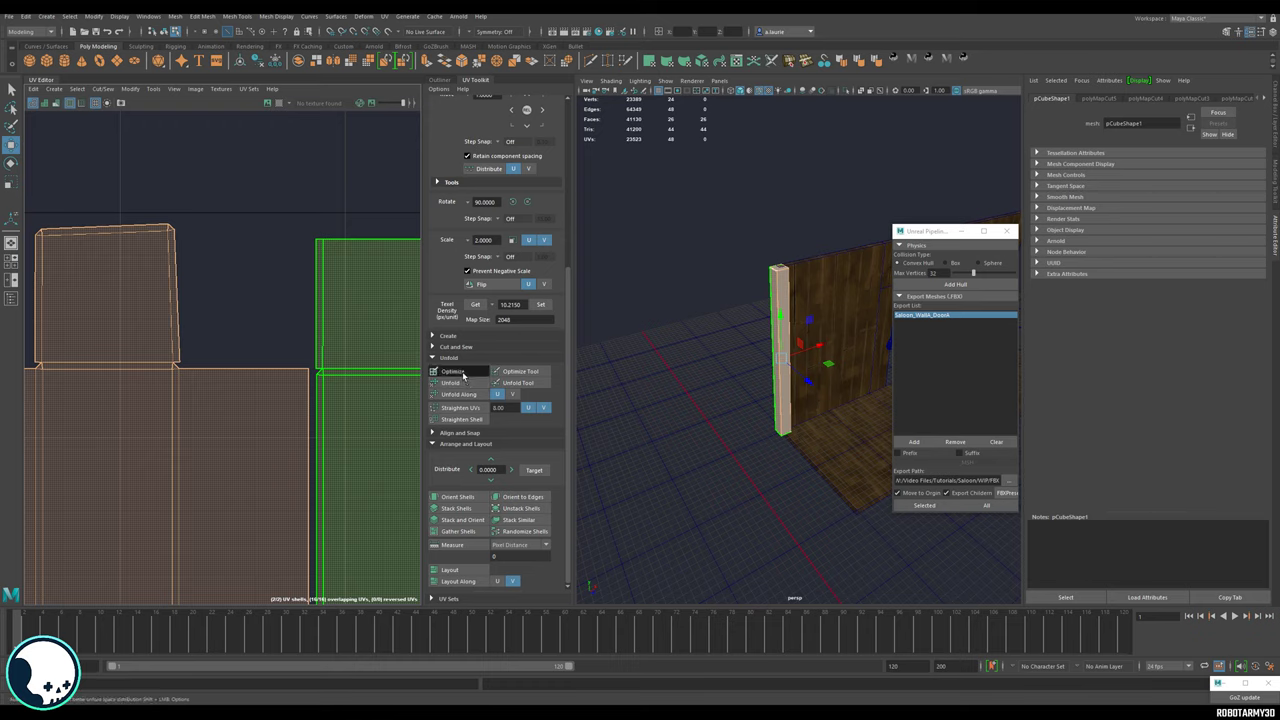
left_click(463, 375)
left_click(464, 376)
left_click(465, 377)
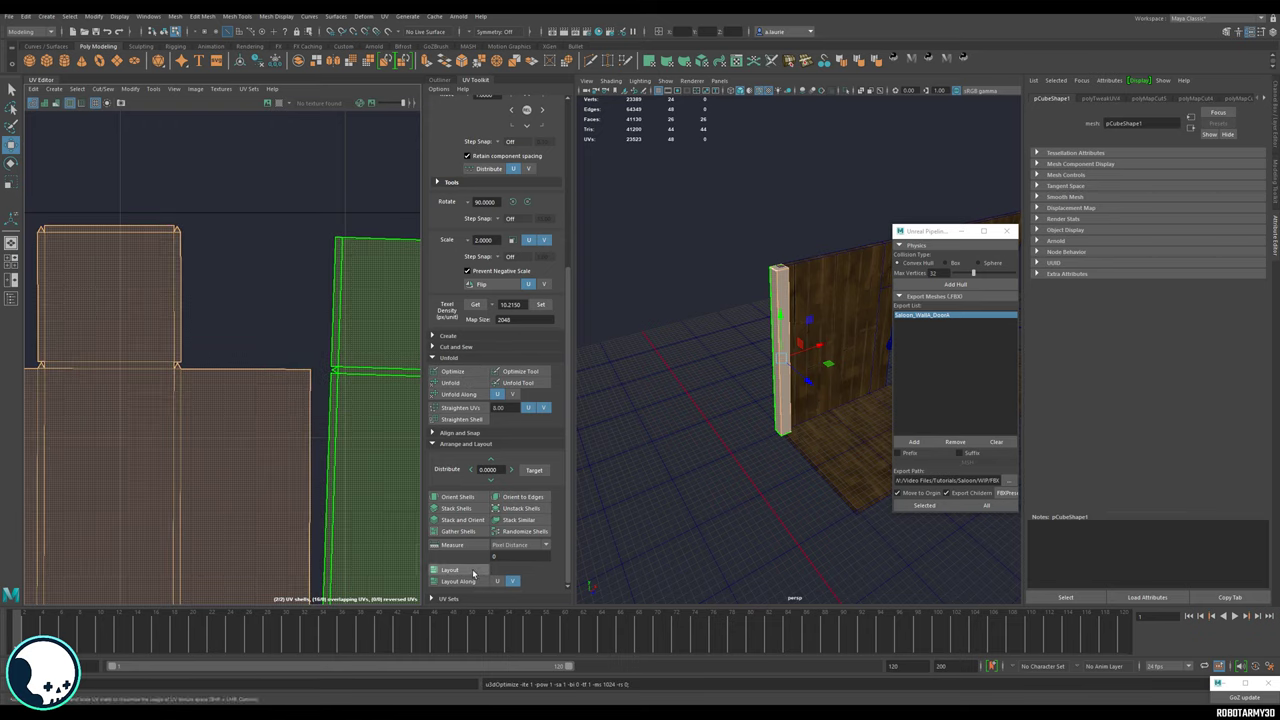
left_click(462, 497)
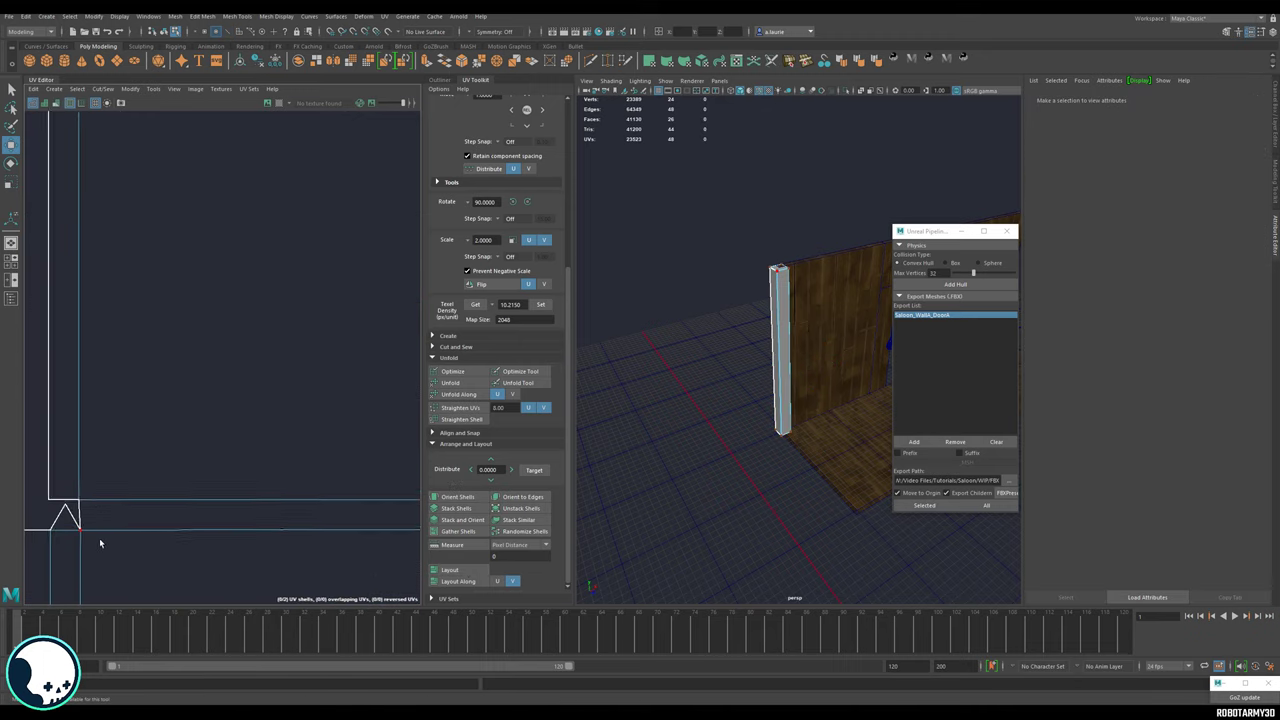
middle_click_drag(99, 538, 259, 476, "alt")
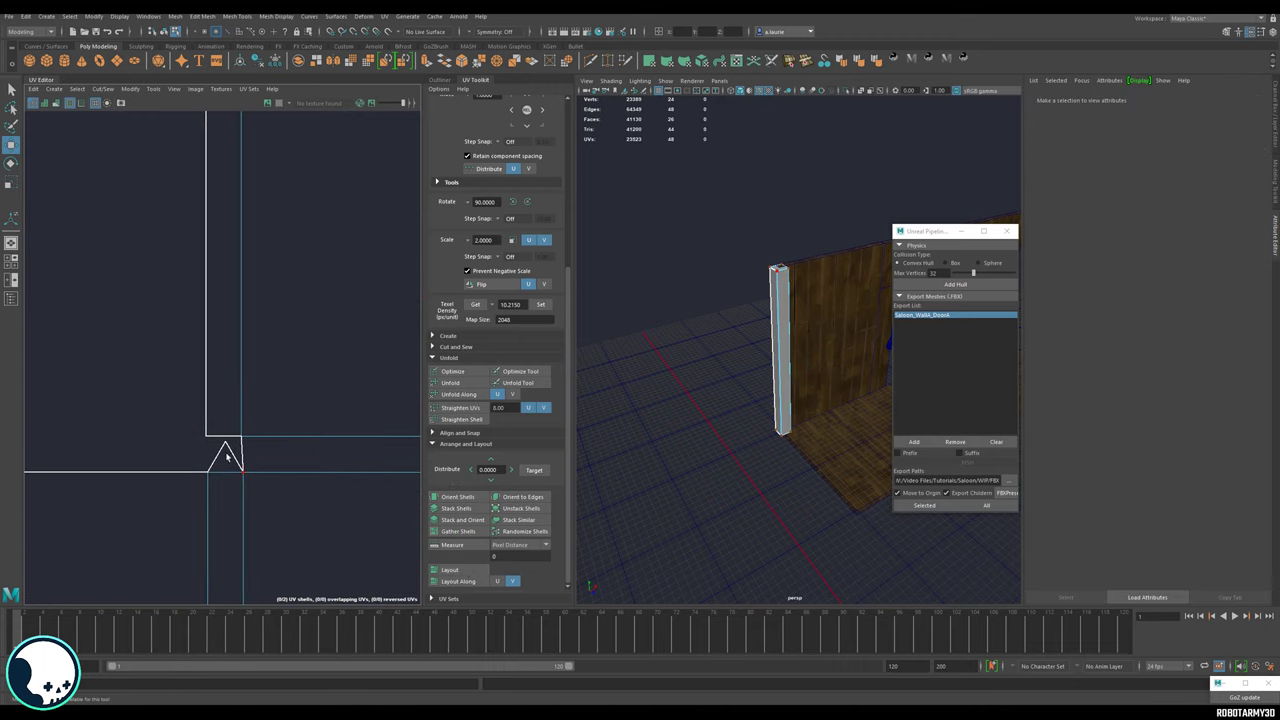
scroll(234, 484, "down", 7)
middle_click_drag(243, 590, 253, 312, "alt")
middle_click_drag(197, 565, 225, 479, "alt")
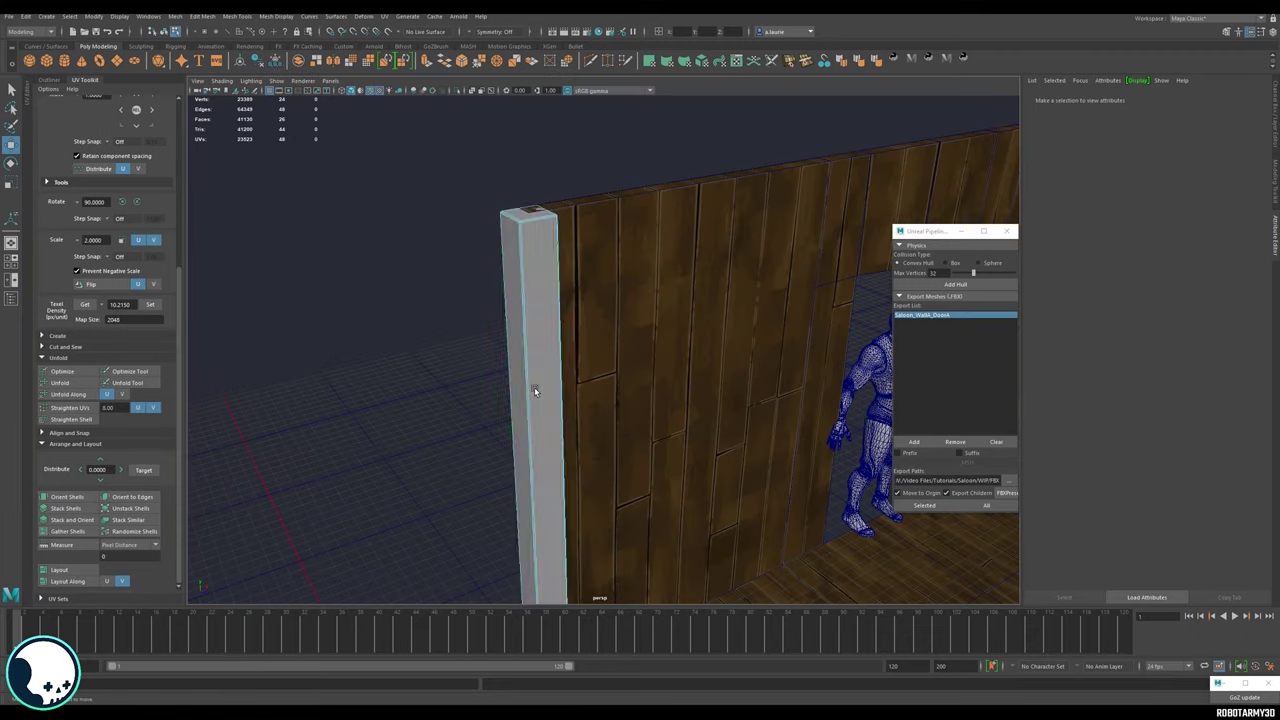
Connect the post's vertical edges with six evenly spaced horizontal edge loops.
right_click_drag(543, 363, 589, 350)
scroll(563, 400, "down", 3)
left_click_drag(563, 400, 544, 429, "alt")
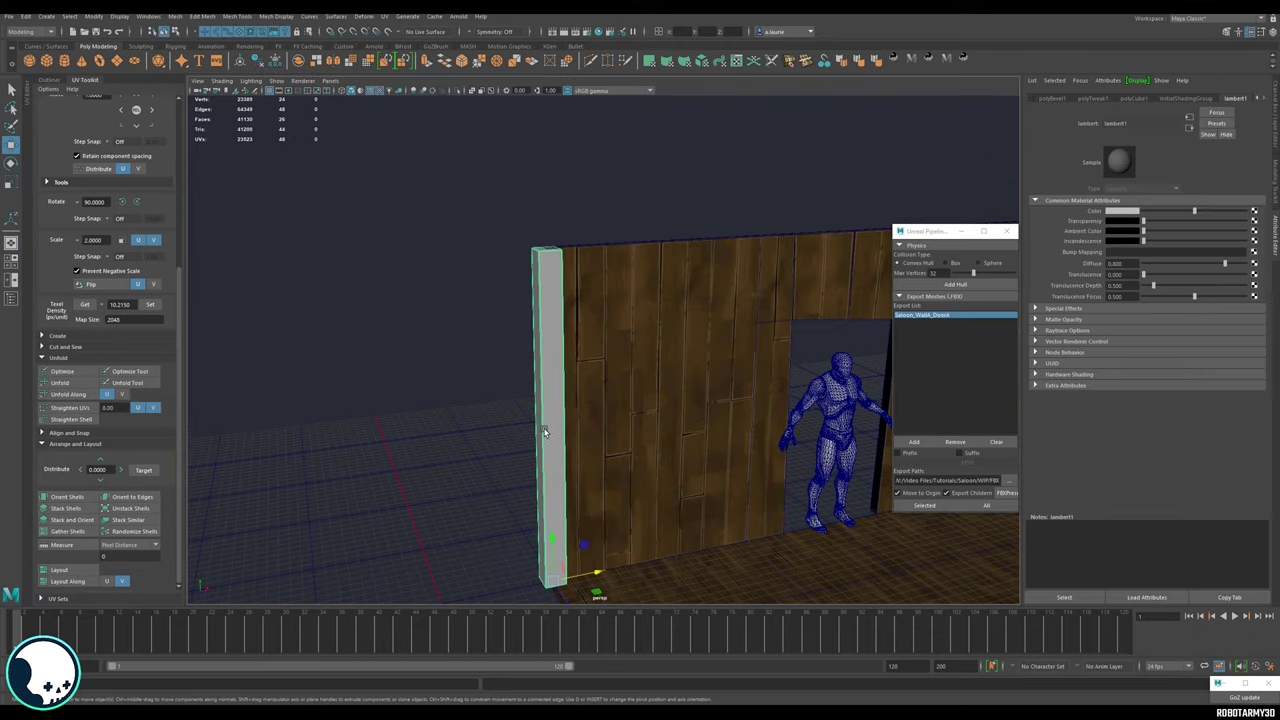
middle_click_drag(544, 432, 531, 360, "alt")
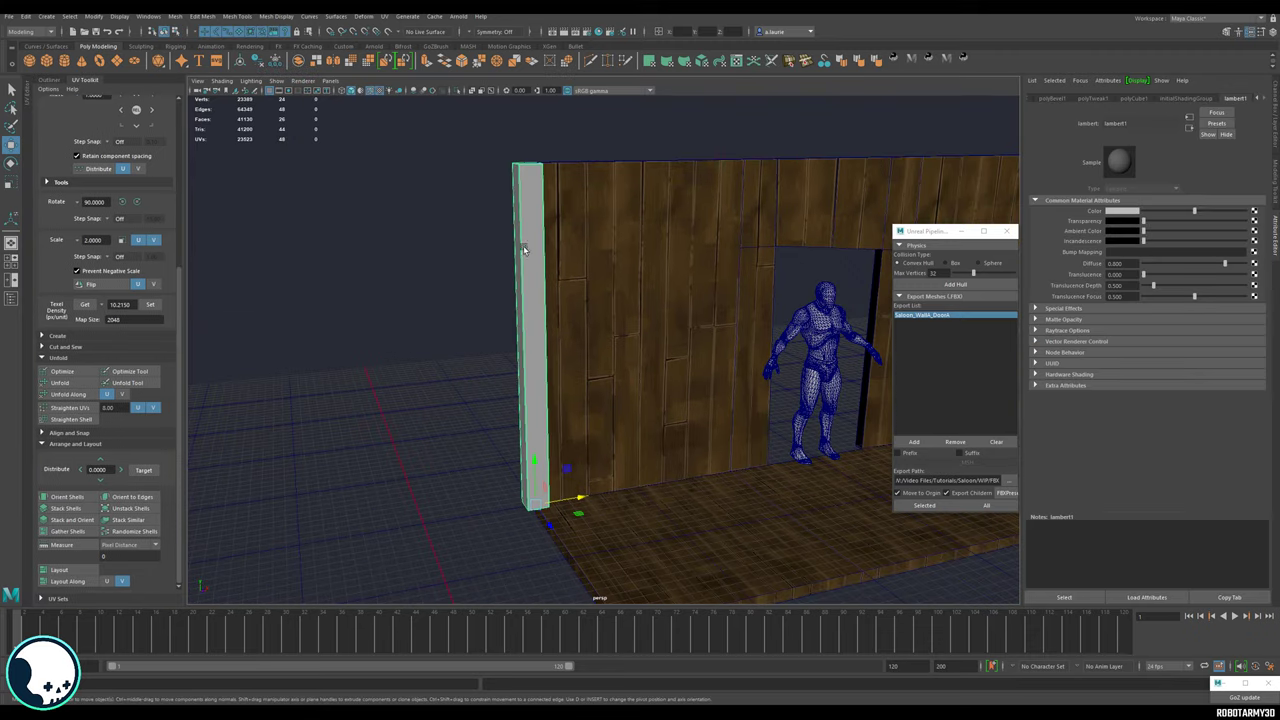
left_click_drag(555, 299, 567, 250, "alt")
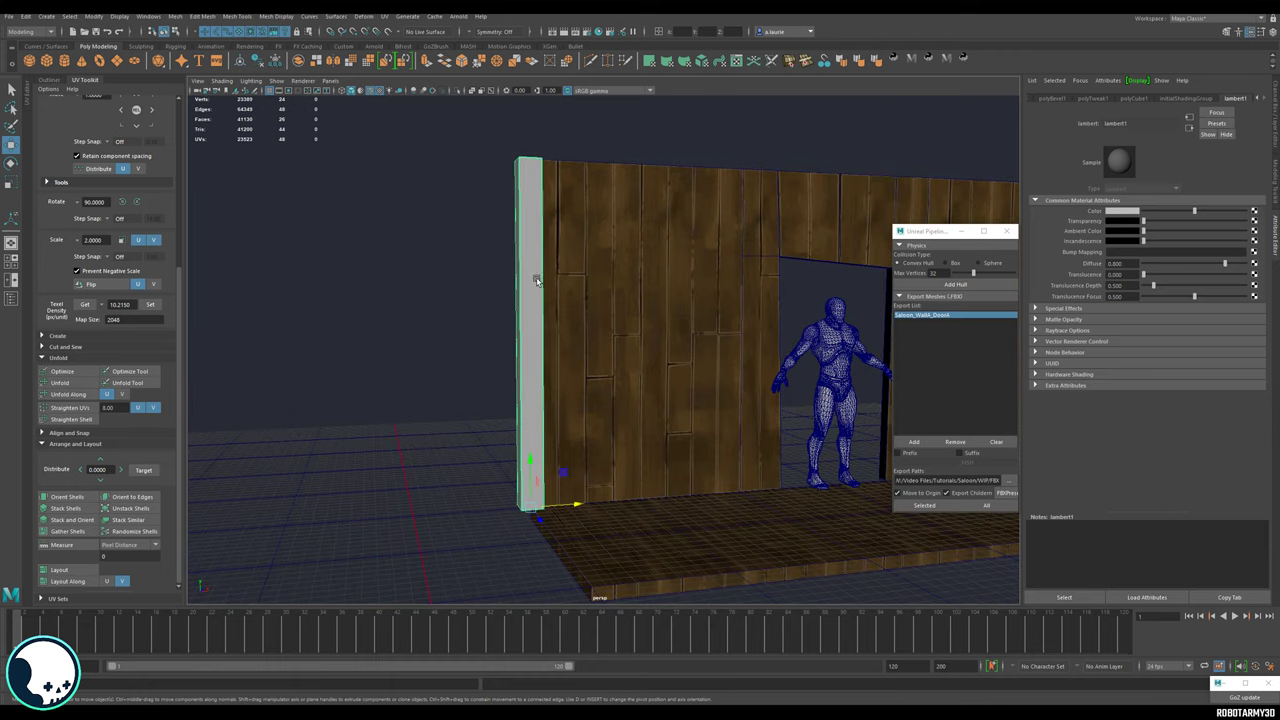
right_click(541, 289)
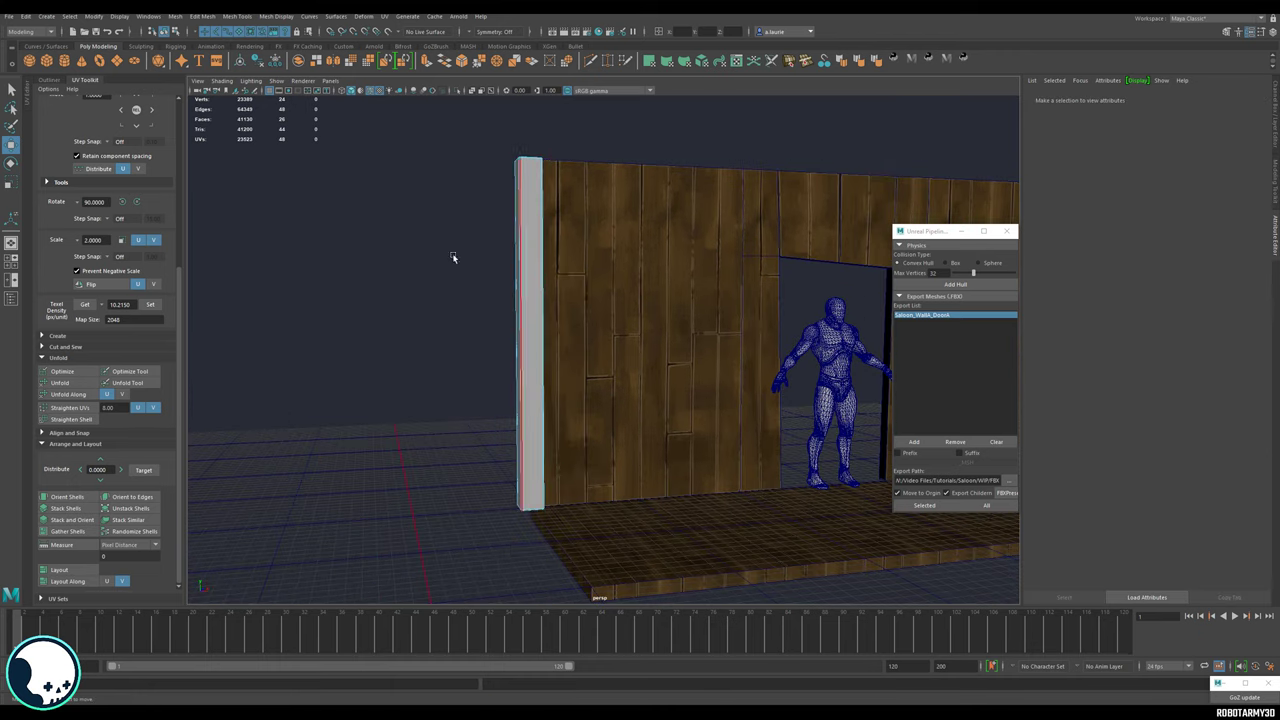
left_click_drag(392, 238, 622, 380)
right_click(532, 322, "shift")
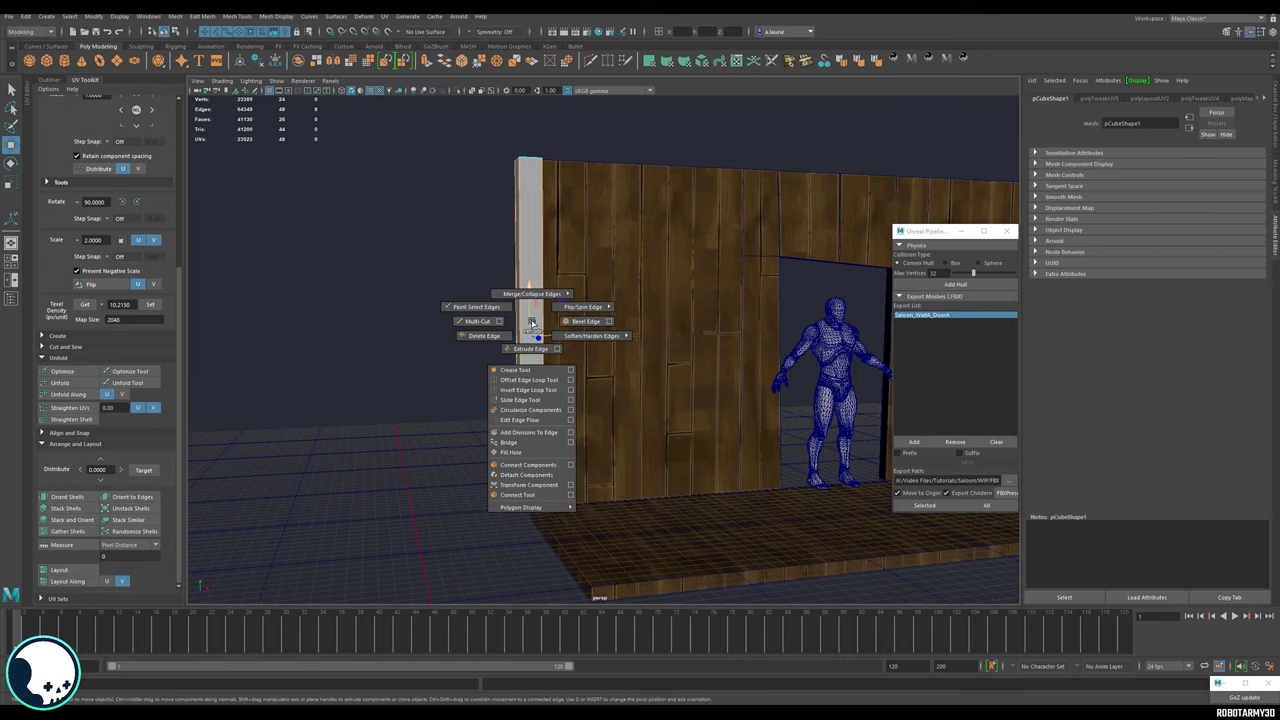
left_click(517, 494)
middle_click_drag(530, 321, 532, 332)
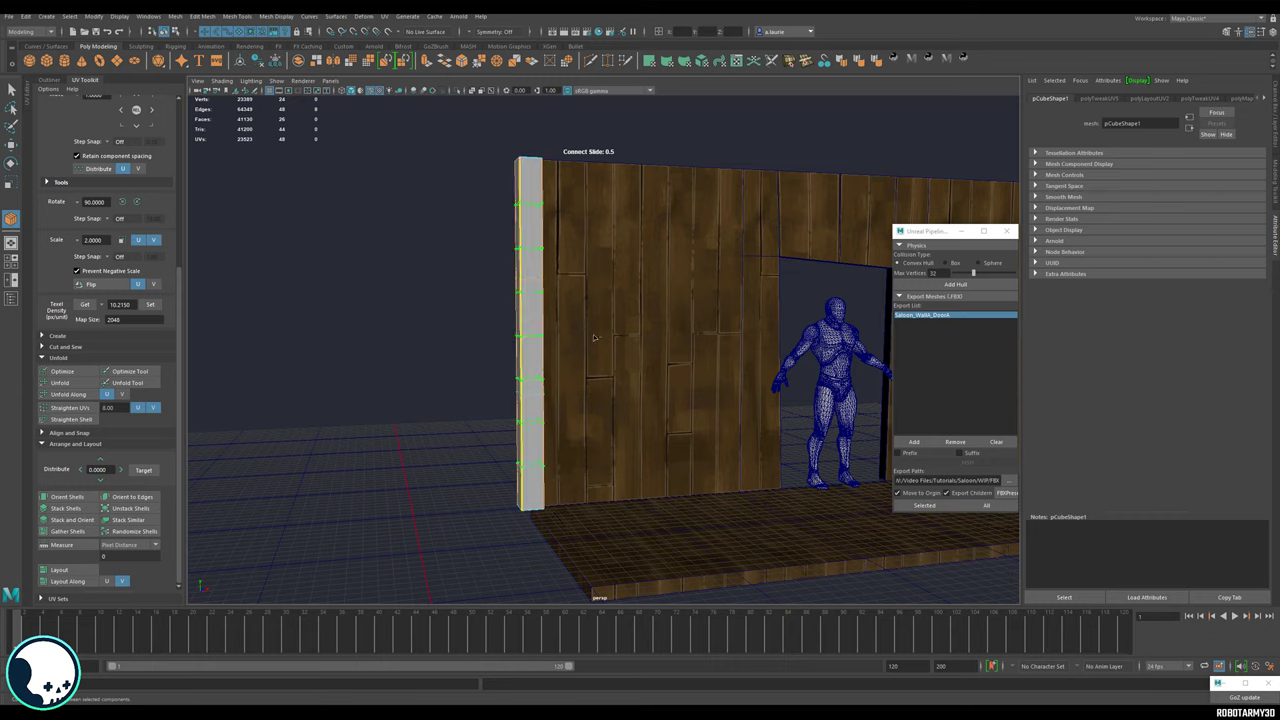
key("w")
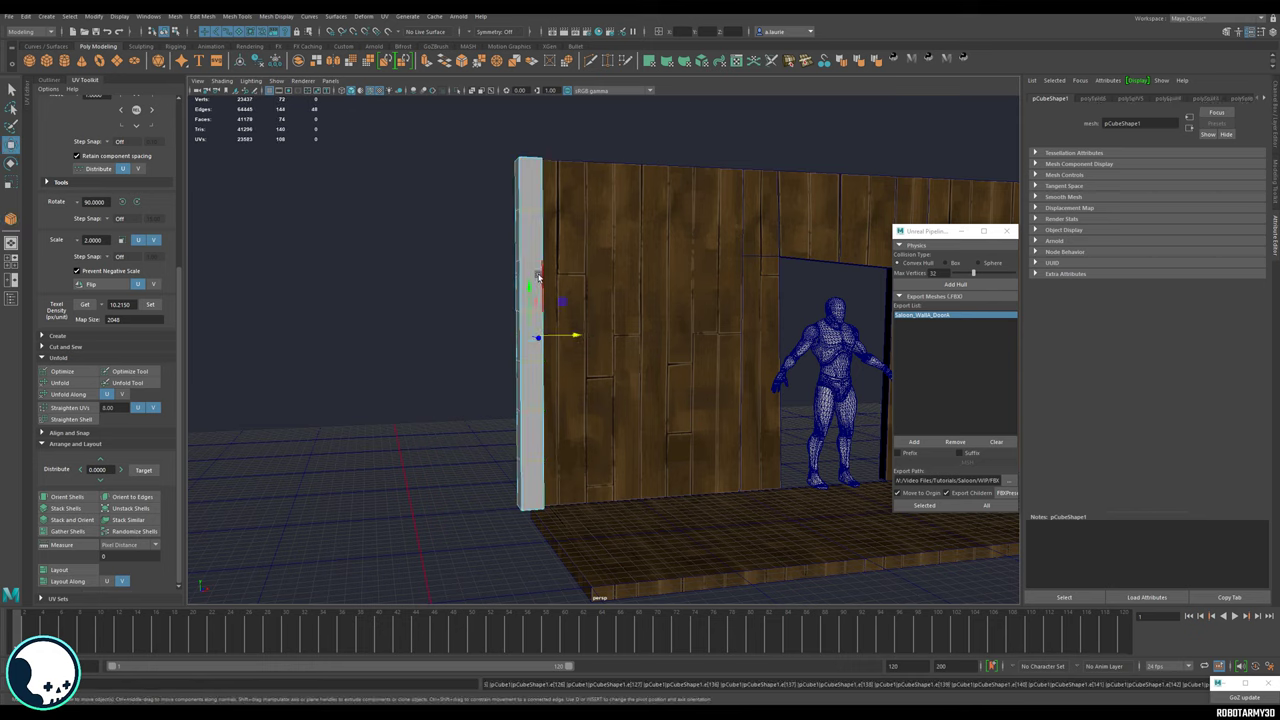
Shift two of the post's horizontal edge loops slightly off axis to bend its straight silhouette.
left_click(536, 277)
left_click_drag(548, 268, 561, 262)
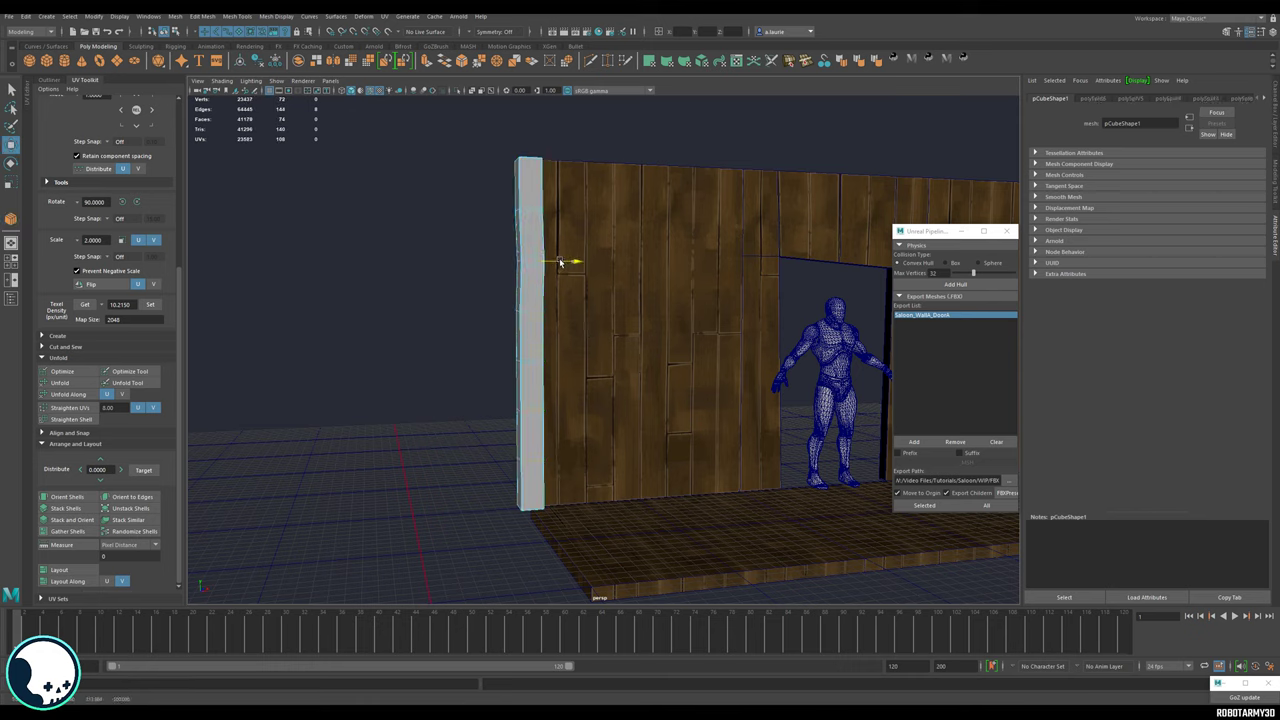
double_click(534, 355)
scroll(523, 387, "up", 3)
left_click_drag(523, 387, 505, 360, "alt")
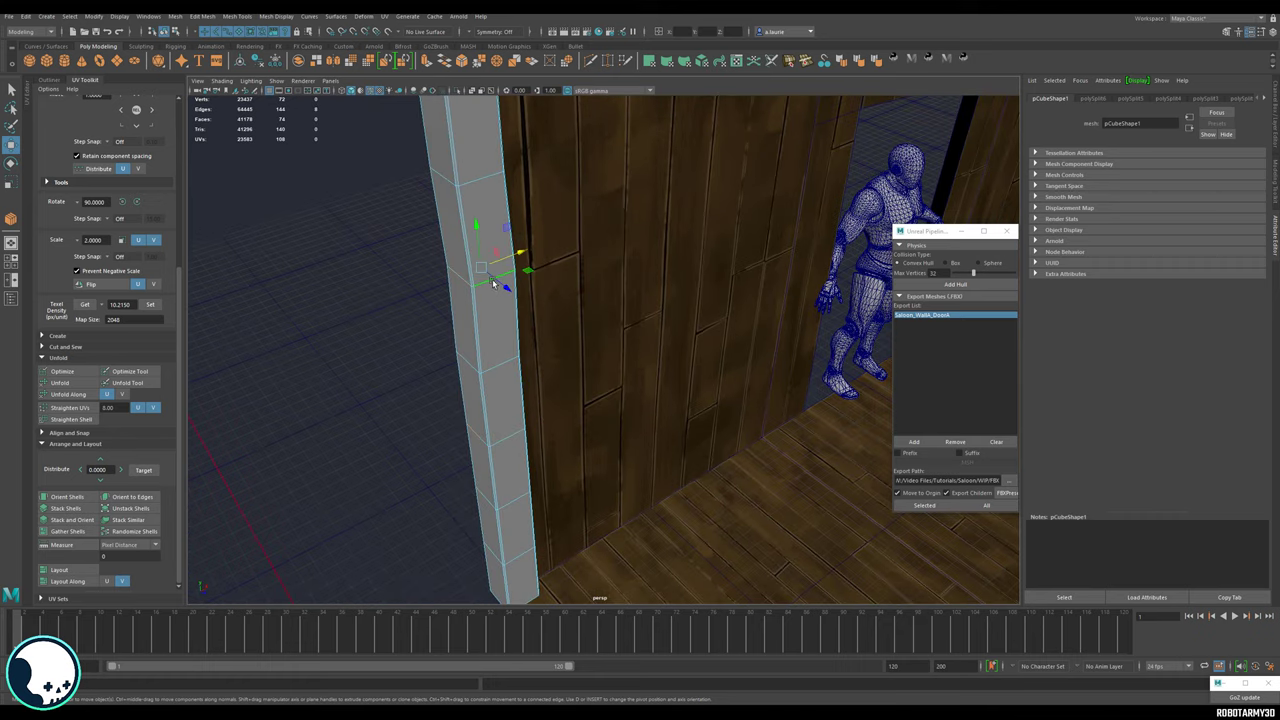
left_click_drag(517, 255, 511, 257)
Rotate the selected middle edge loop slightly and select the lowest loop above the base for moving.
left_click_drag(512, 350, 484, 323, "alt")
middle_click_drag(484, 323, 529, 294, "alt")
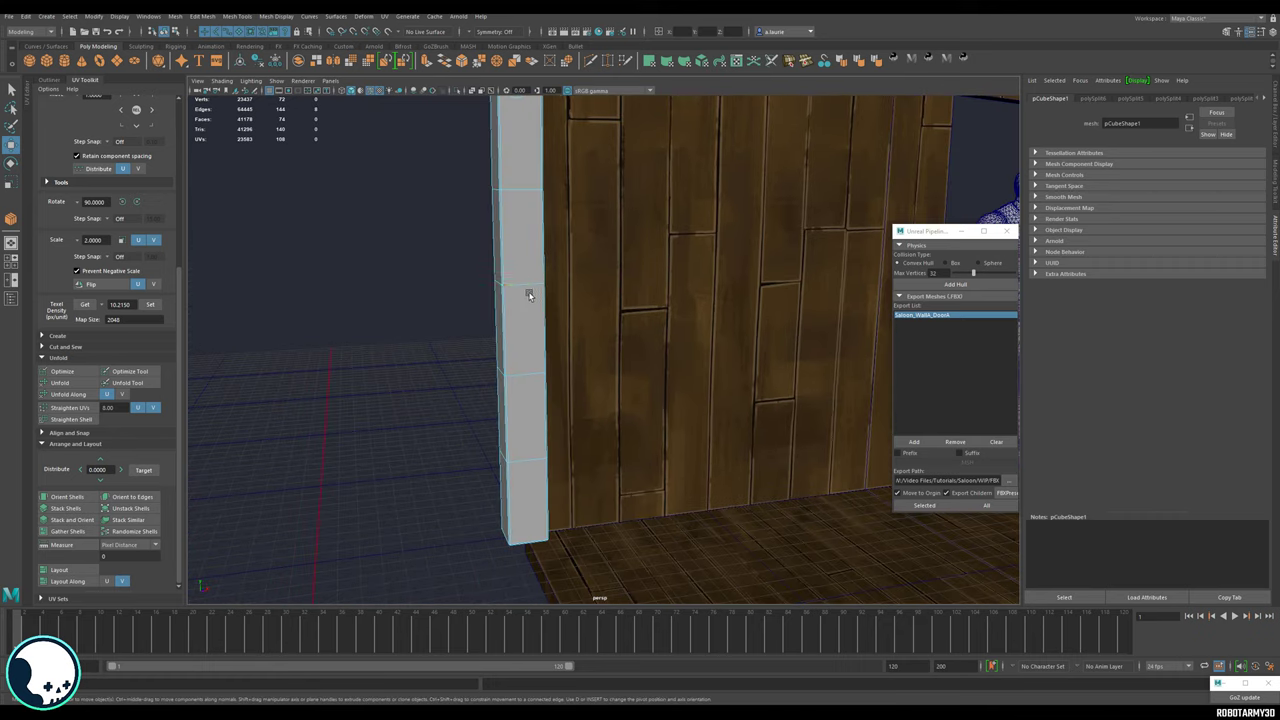
key("e")
left_click_drag(541, 288, 534, 290)
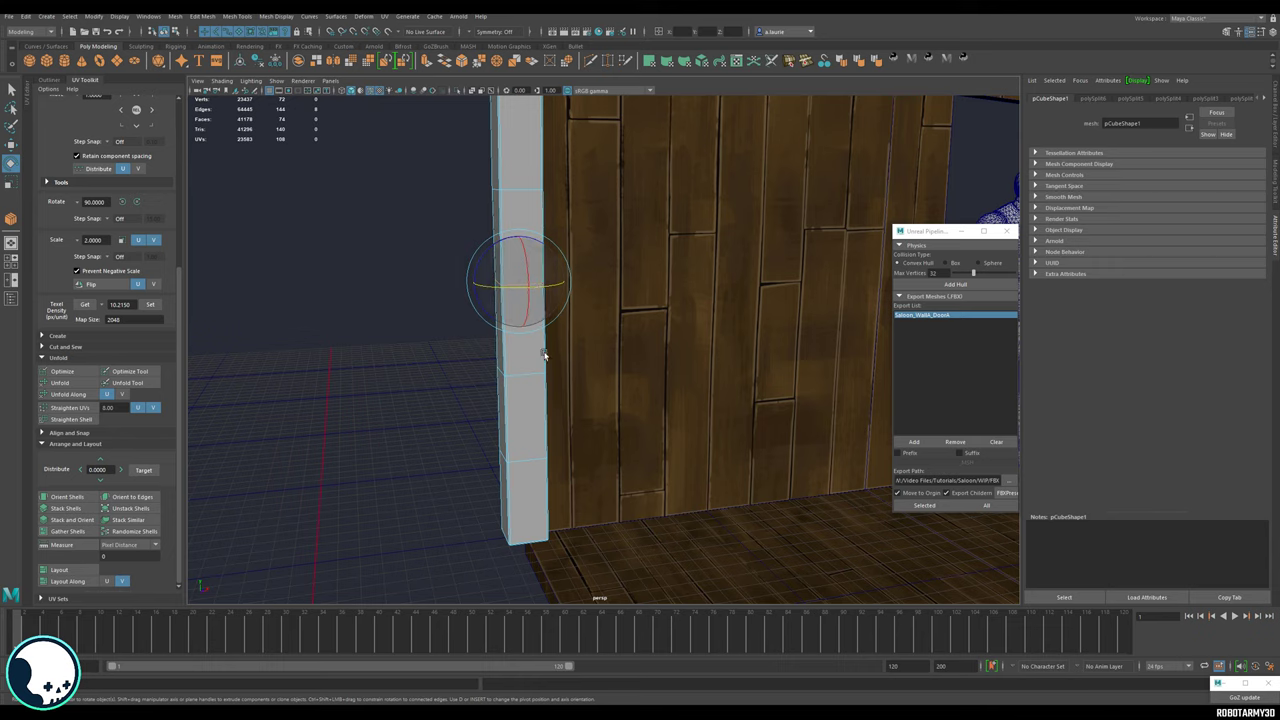
left_click_drag(543, 353, 506, 350, "alt")
double_click(514, 446)
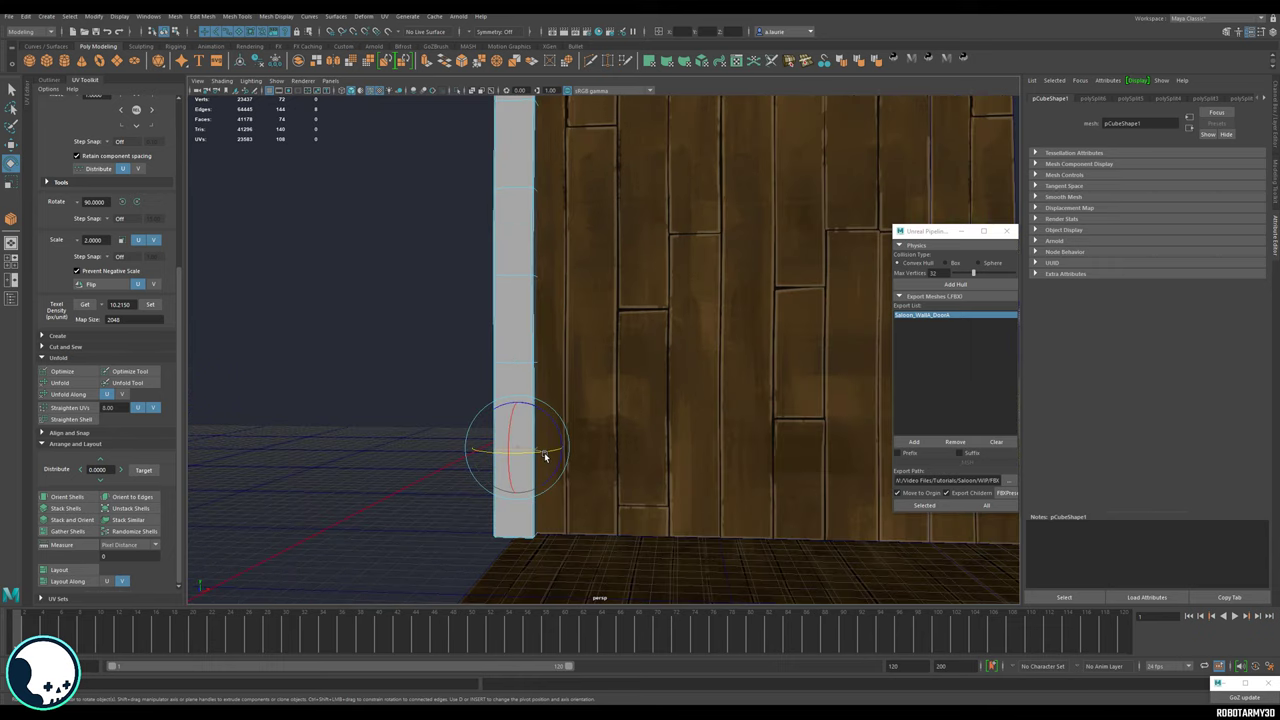
key("w")
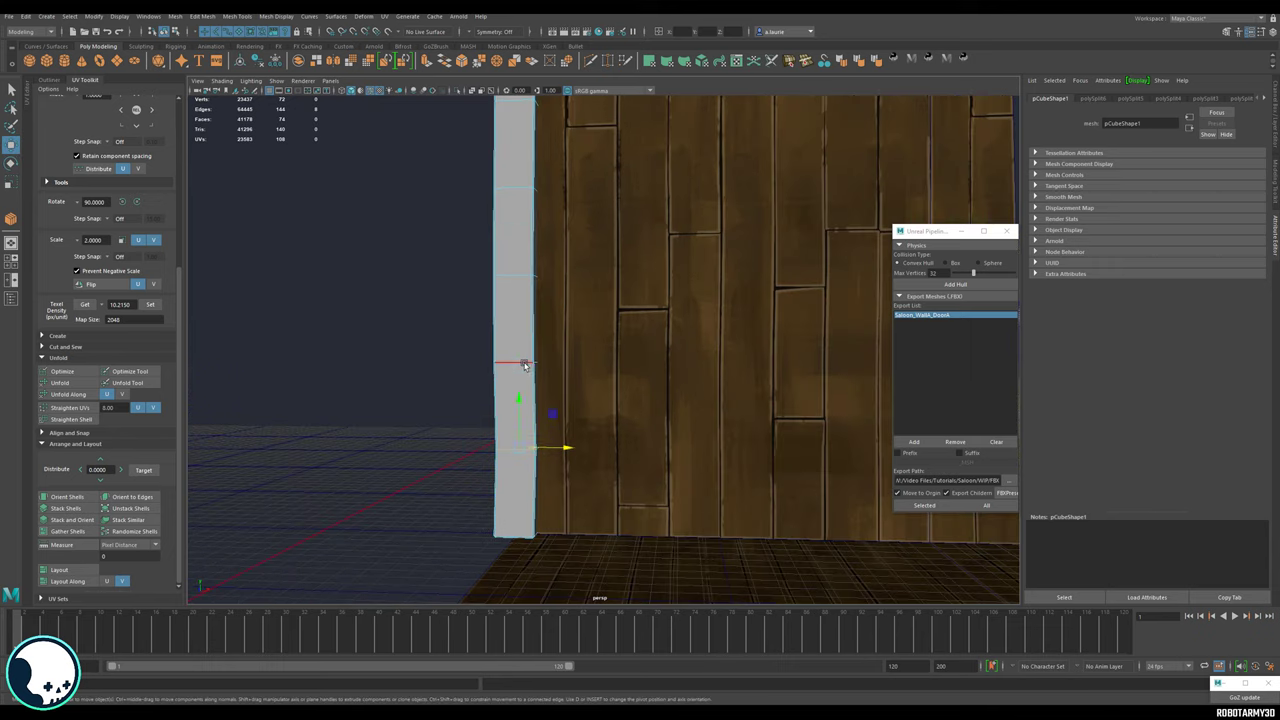
Move the second edge loop above the post's base upward, closer to the loop above it.
left_click(516, 356)
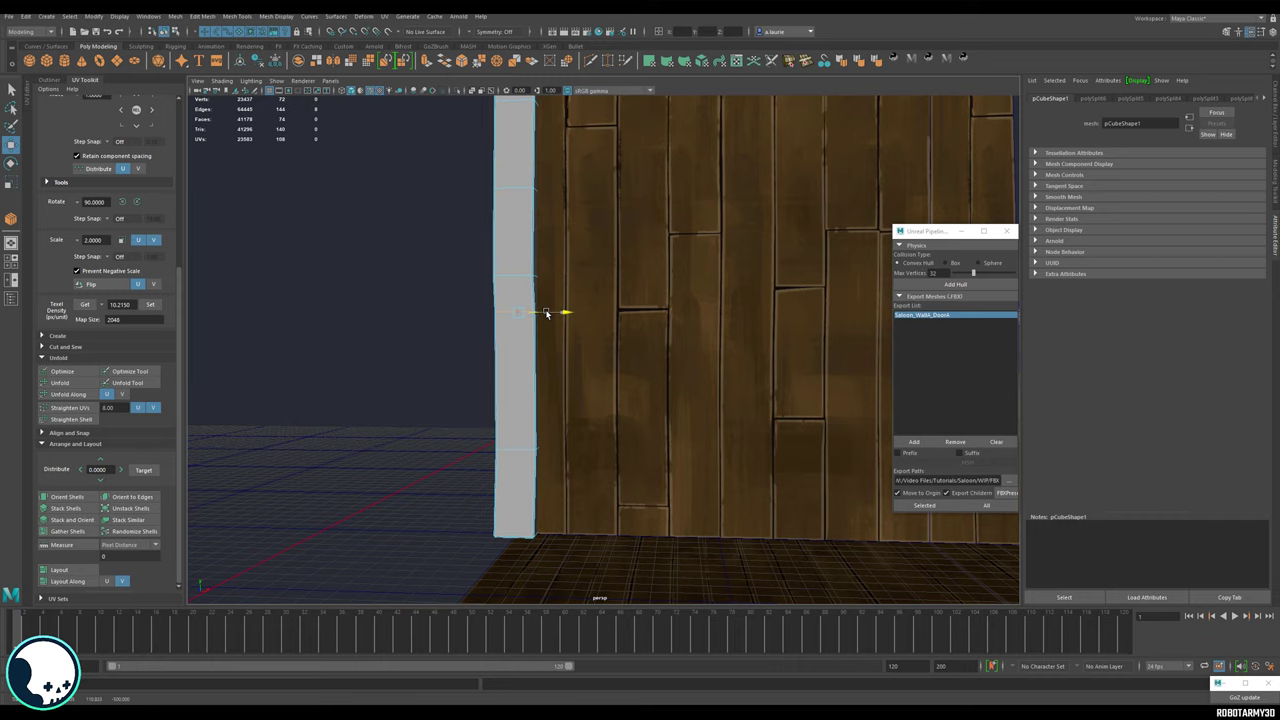
left_click_drag(546, 314, 632, 330, "alt")
key("e")
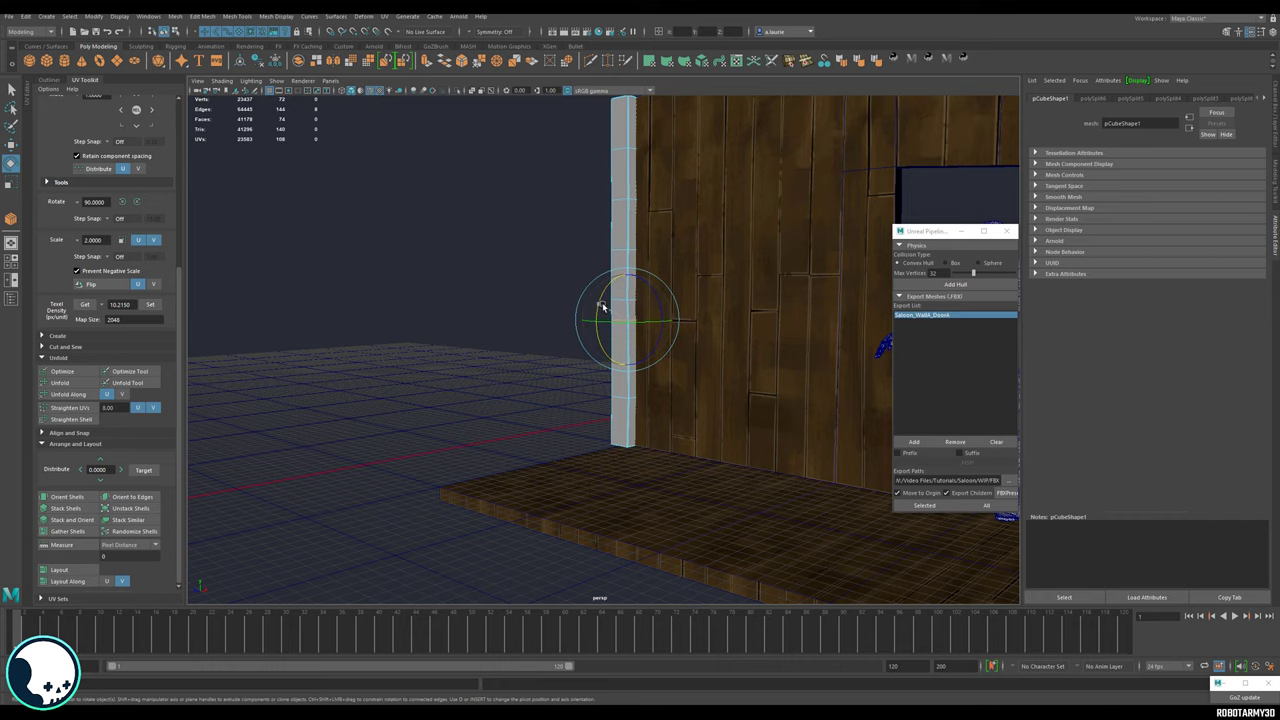
key("w")
left_click(497, 380)
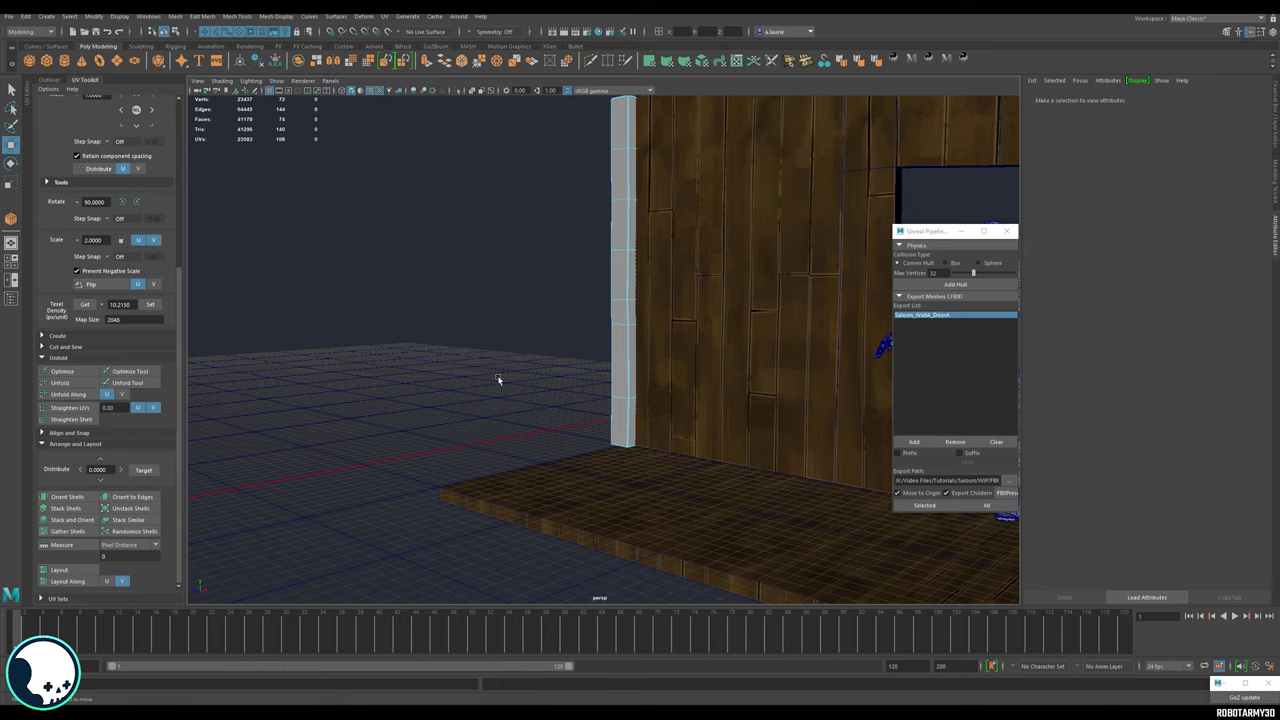
Duplicate the whole post and place the copy beside the original along the wall.
left_click_drag(497, 380, 631, 455, "alt")
key("F8")
key("ctrl+d")
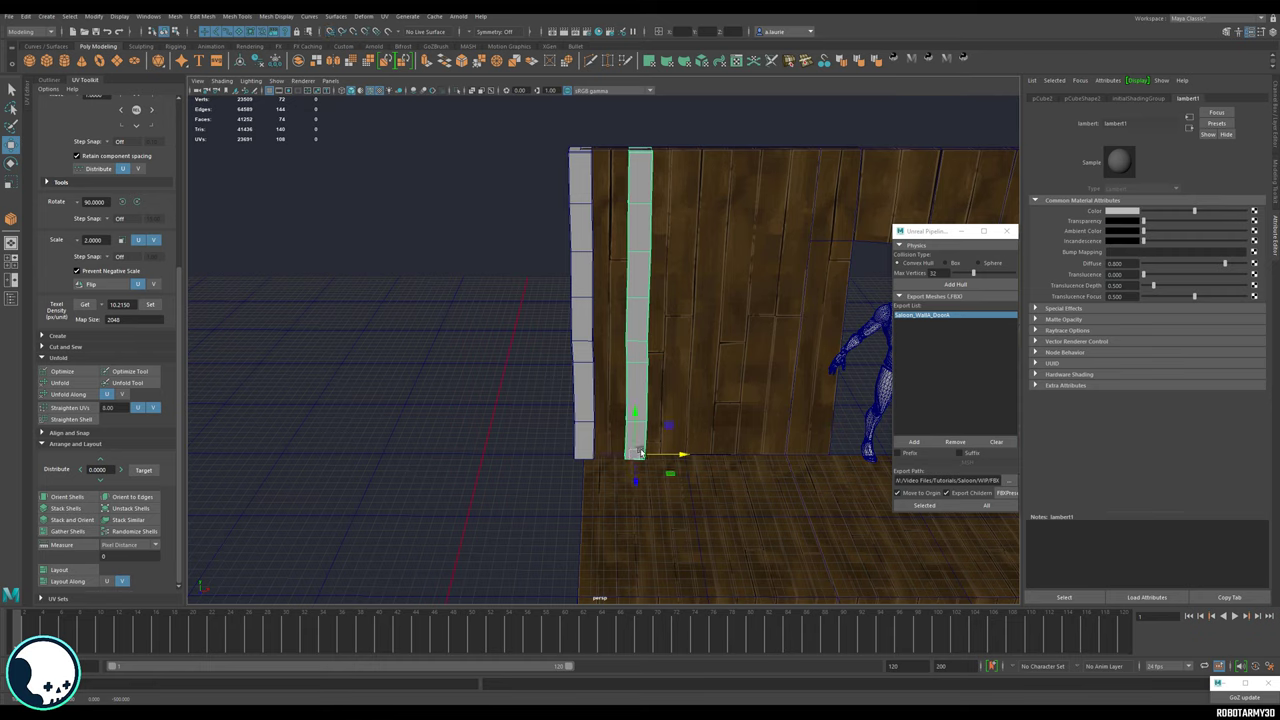
Delete three of the horizontal edge loops in the upper part of the duplicated post.
right_click_drag(634, 329, 634, 298)
double_click(633, 360)
double_click(631, 342, "shift")
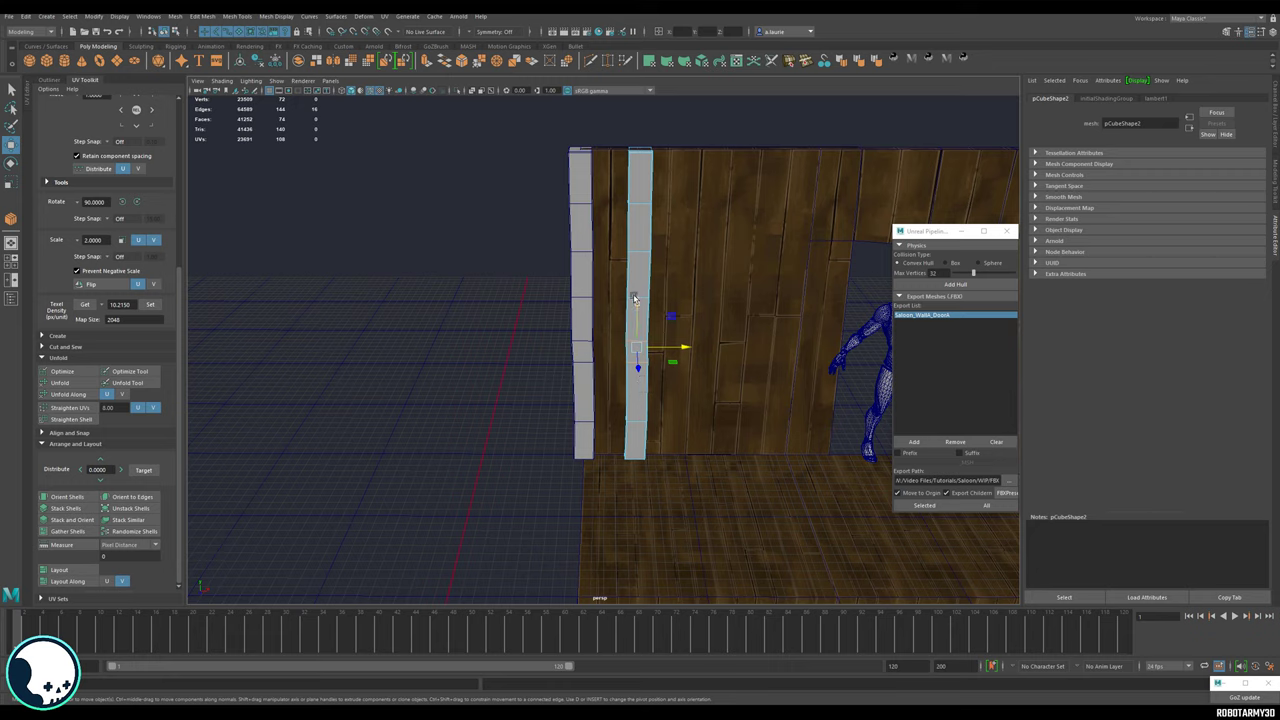
key("q")
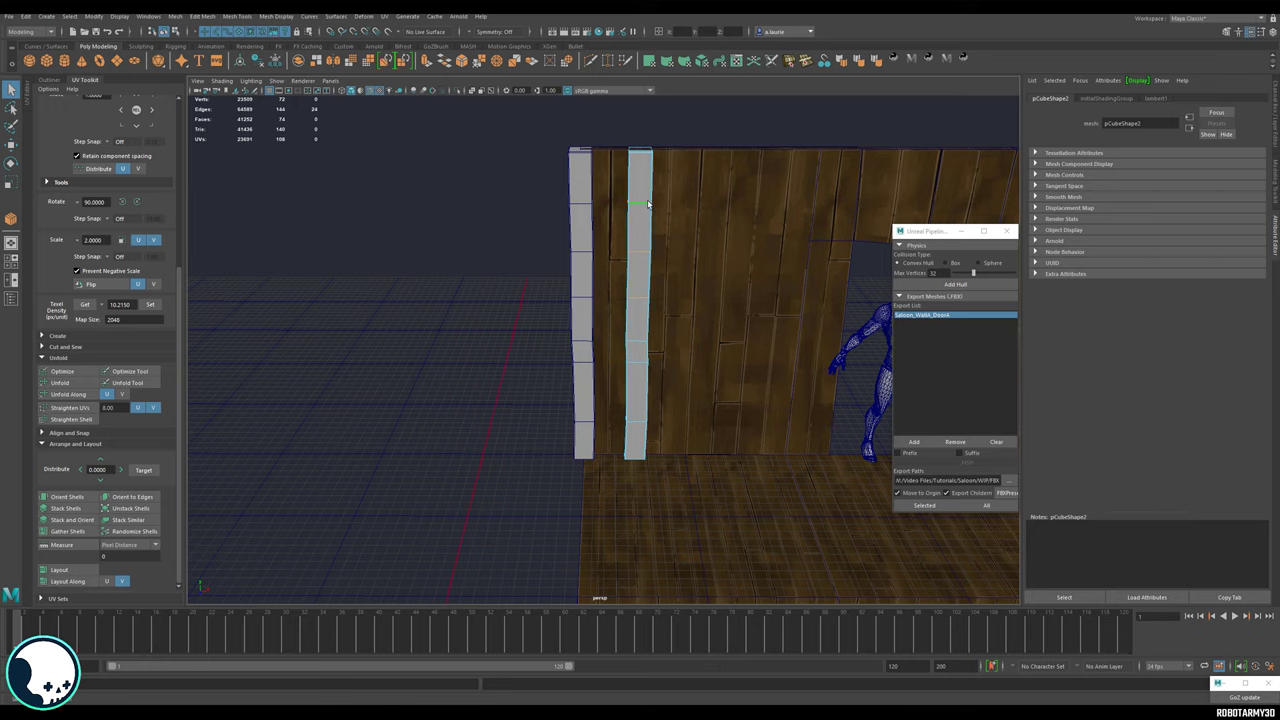
key("ctrl+Delete")
scroll(606, 202, "up", 5)
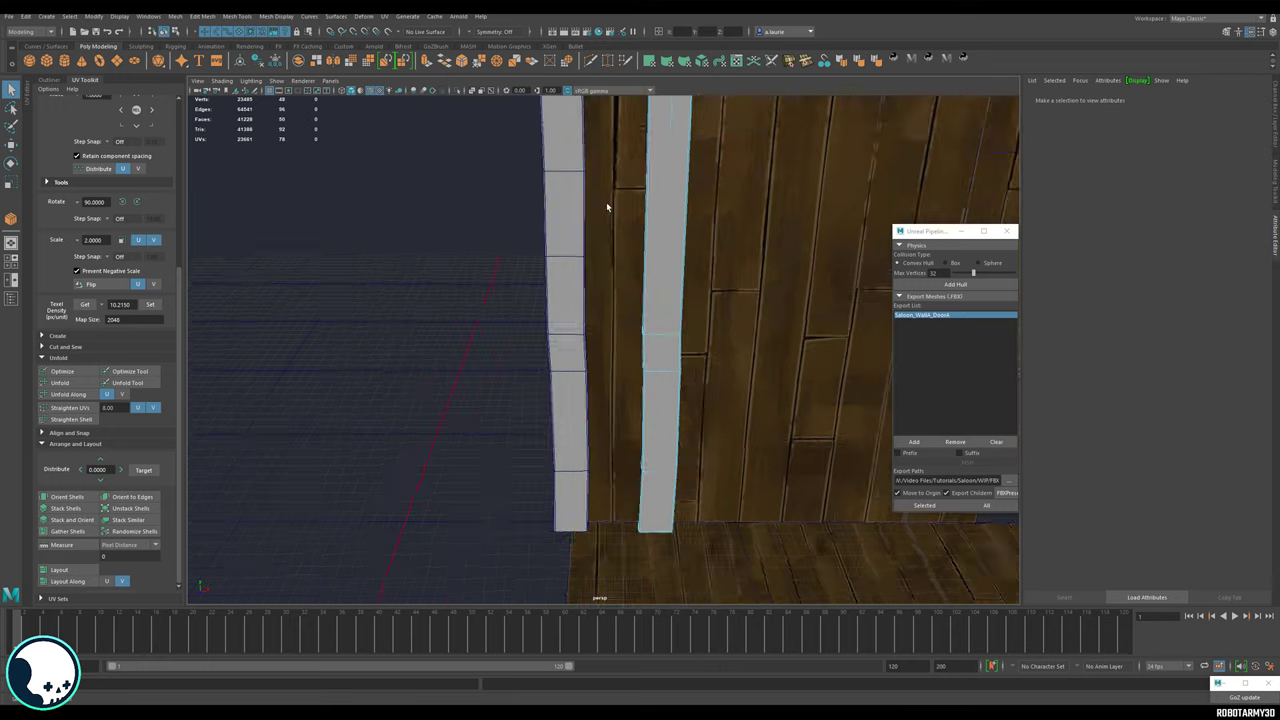
Select all the vertices at the top end of the duplicated post for moving.
left_click_drag(606, 202, 566, 296, "alt")
right_click_drag(577, 262, 550, 257)
scroll(550, 257, "down", 3)
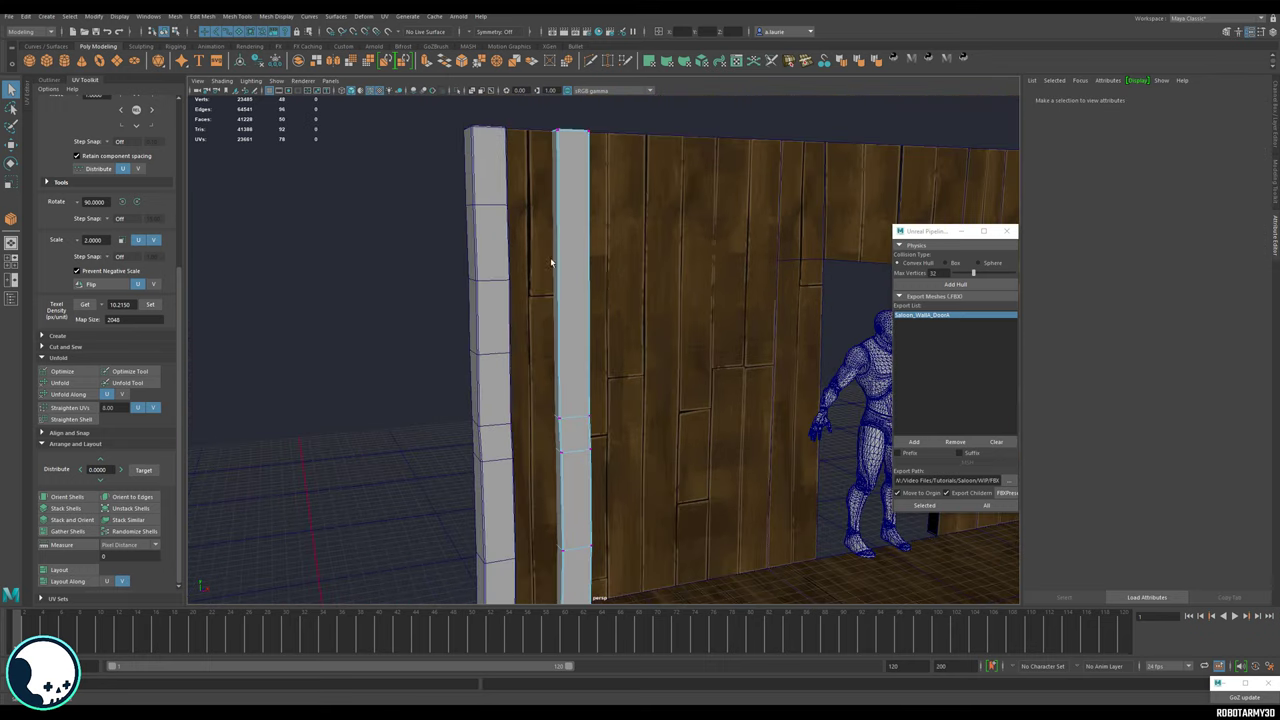
left_click_drag(661, 277, 586, 342)
key("w")
Try to move the duplicated post's top vertices downward, and undo the move.
key("ctrl+z")
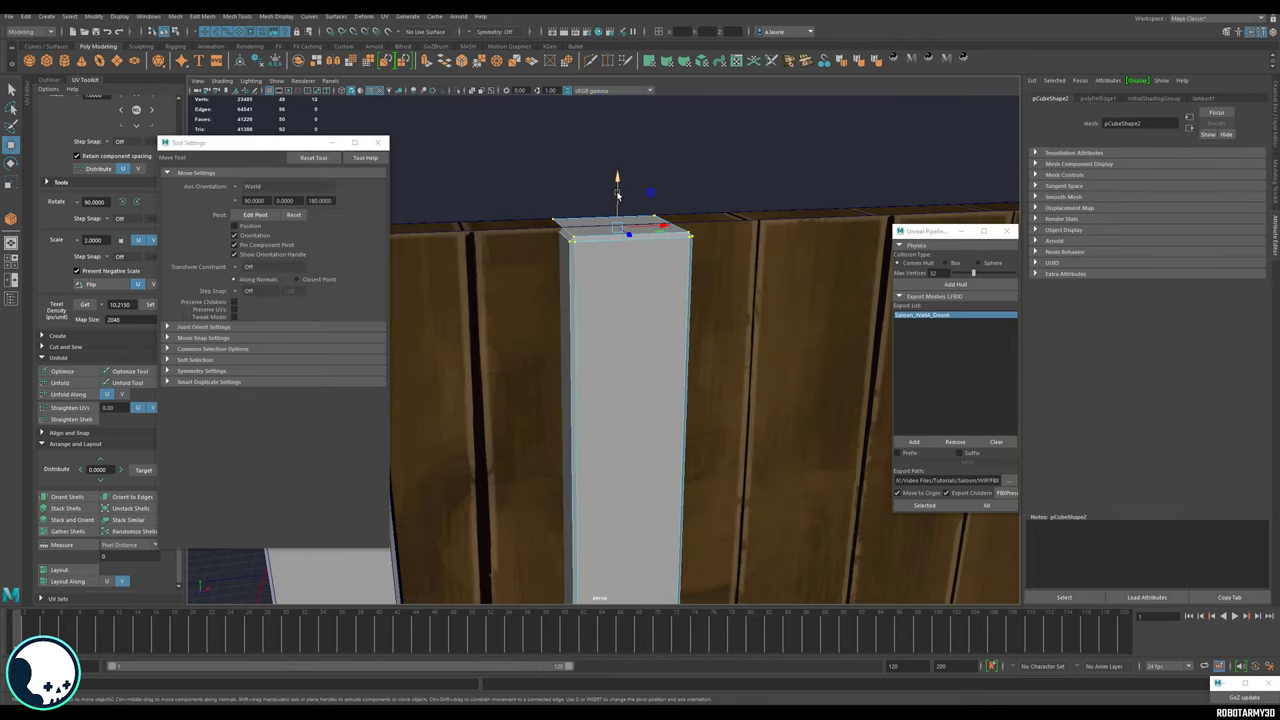
left_click_drag(617, 188, 617, 360)
key("ctrl+z")
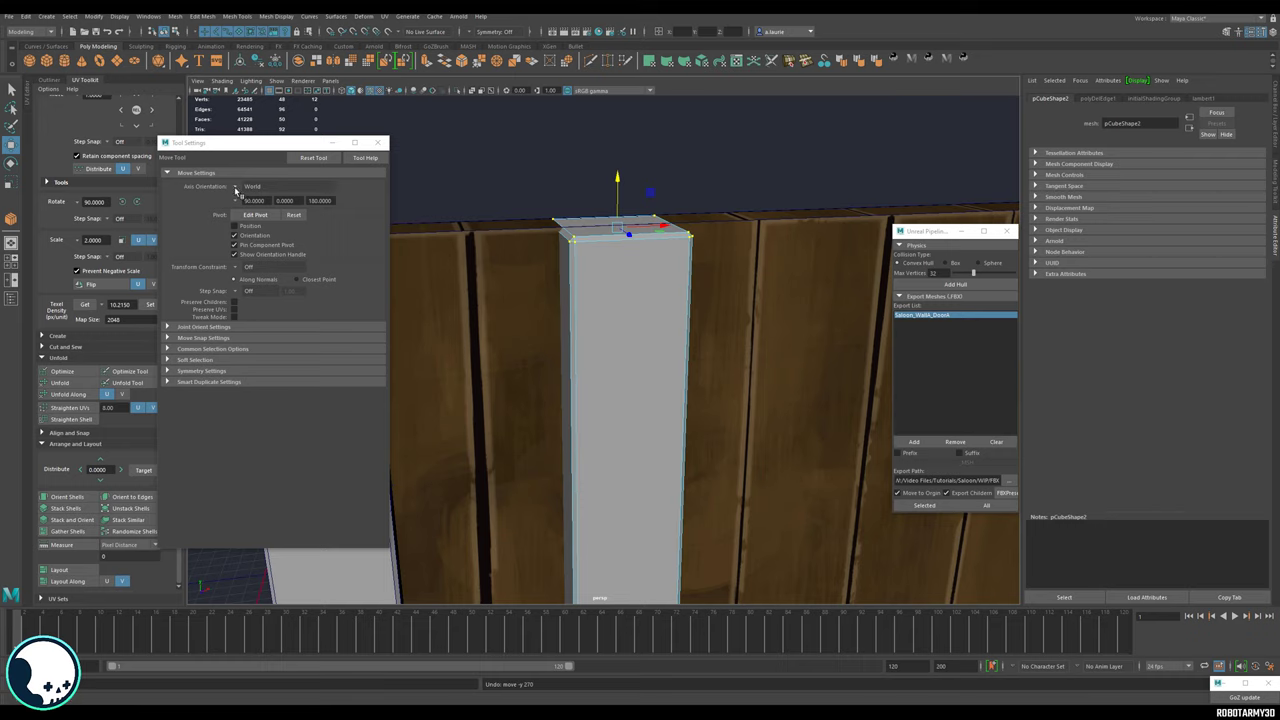
Move the duplicated post's top vertices vertically onto one level, flattening the beveled top end.
left_click_drag(632, 251, 597, 234, "alt")
scroll(597, 234, "up", 3)
middle_click_drag(597, 234, 608, 414, "alt")
scroll(577, 303, "up", 2)
left_click_drag(577, 303, 572, 297, "alt")
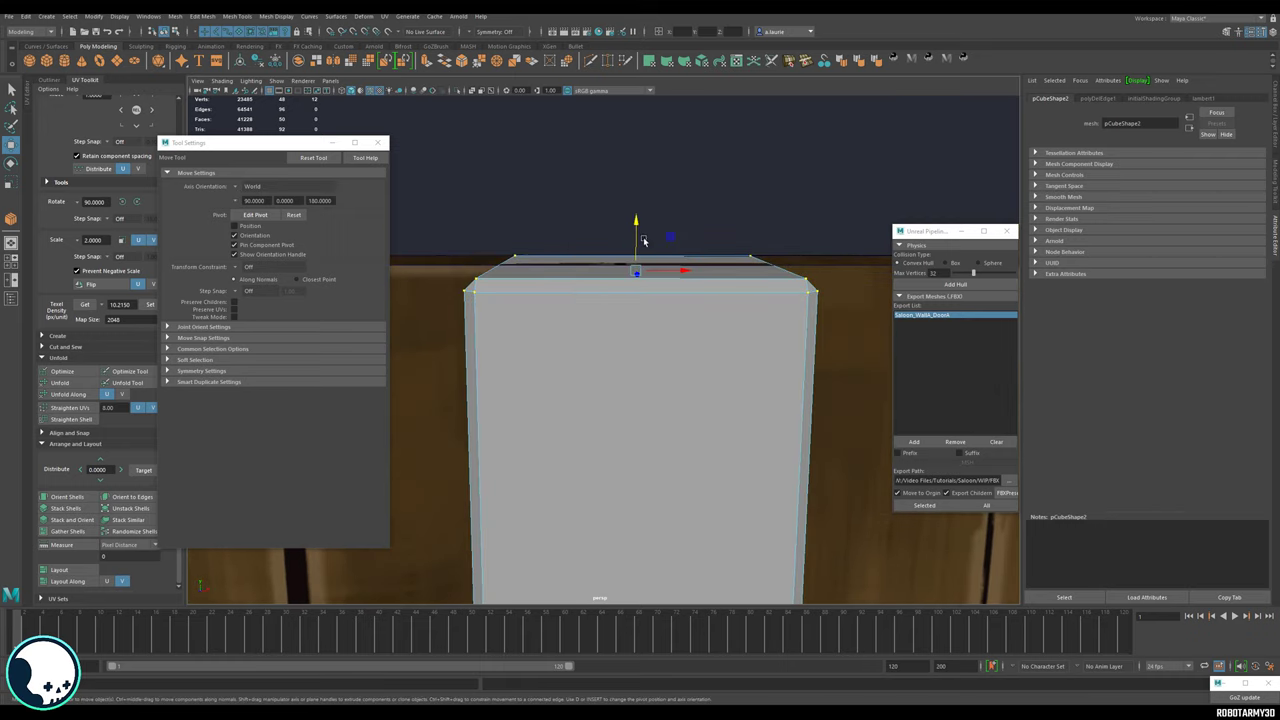
left_click_drag(633, 236, 634, 253)
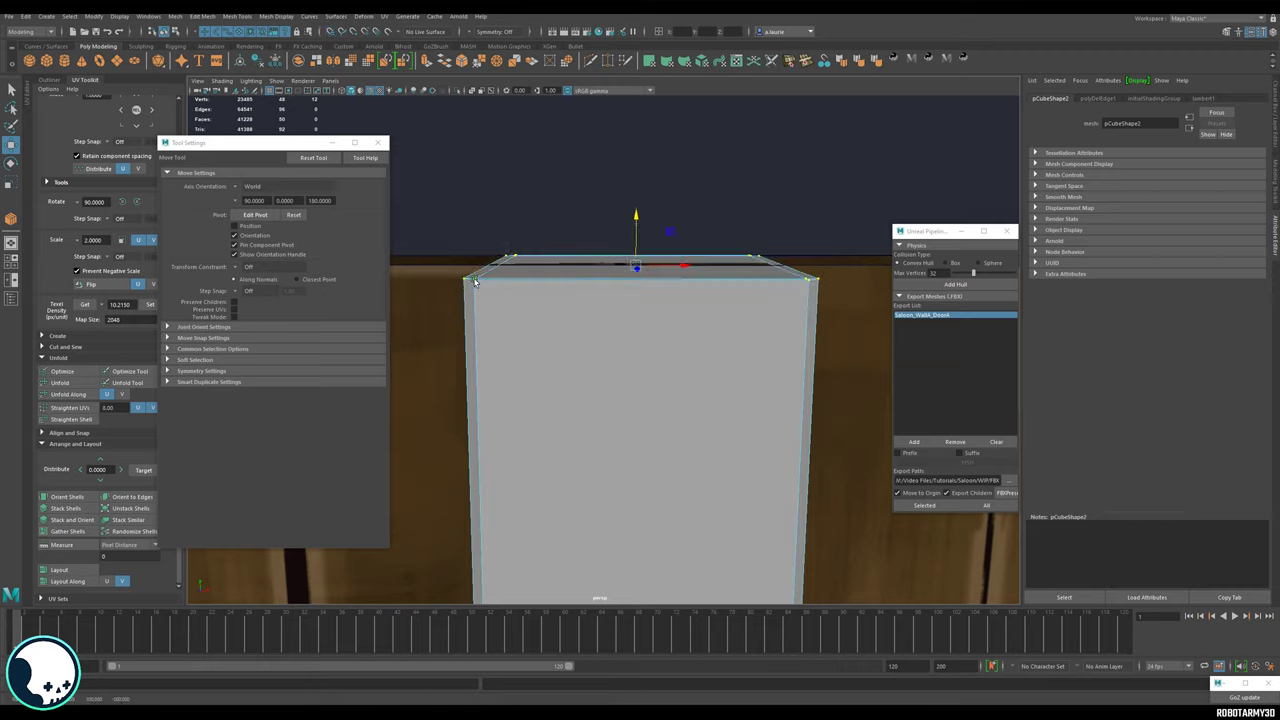
Undo the flattening move of the duplicated post's top vertices and set the Move tool's axis orientation to Component.
key("ctrl+z")
left_click(237, 187)
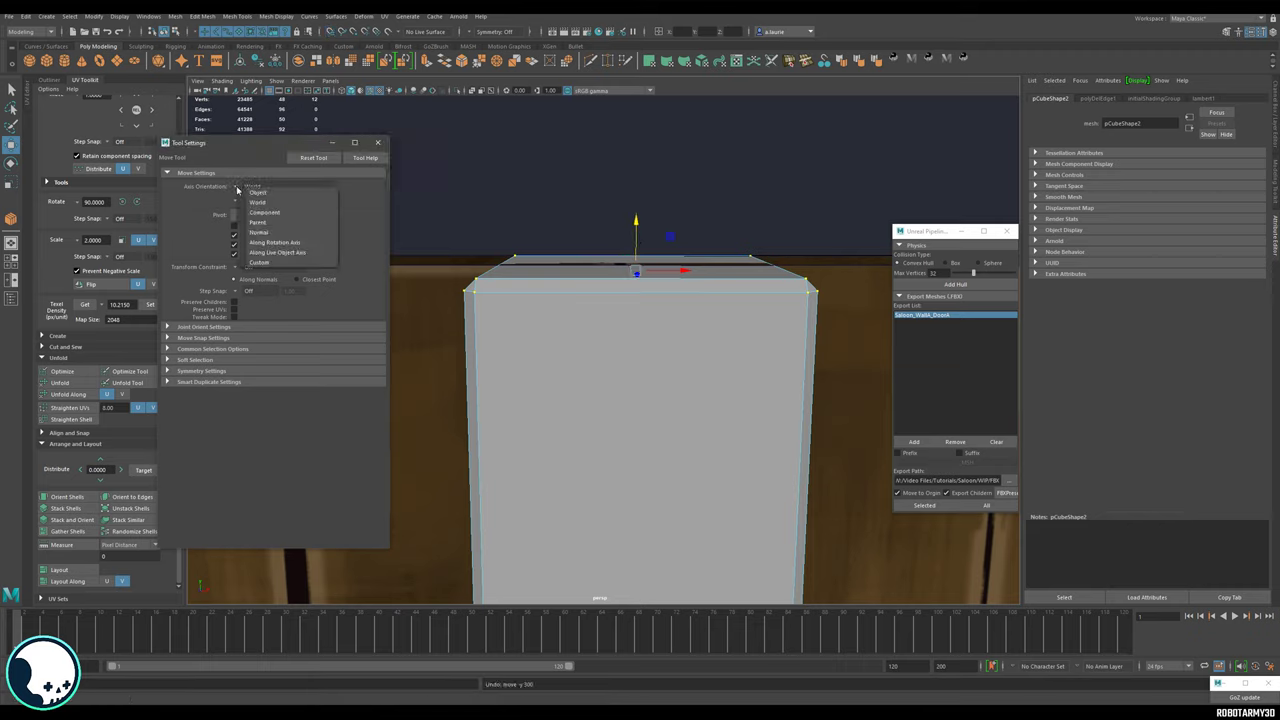
left_click(271, 214)
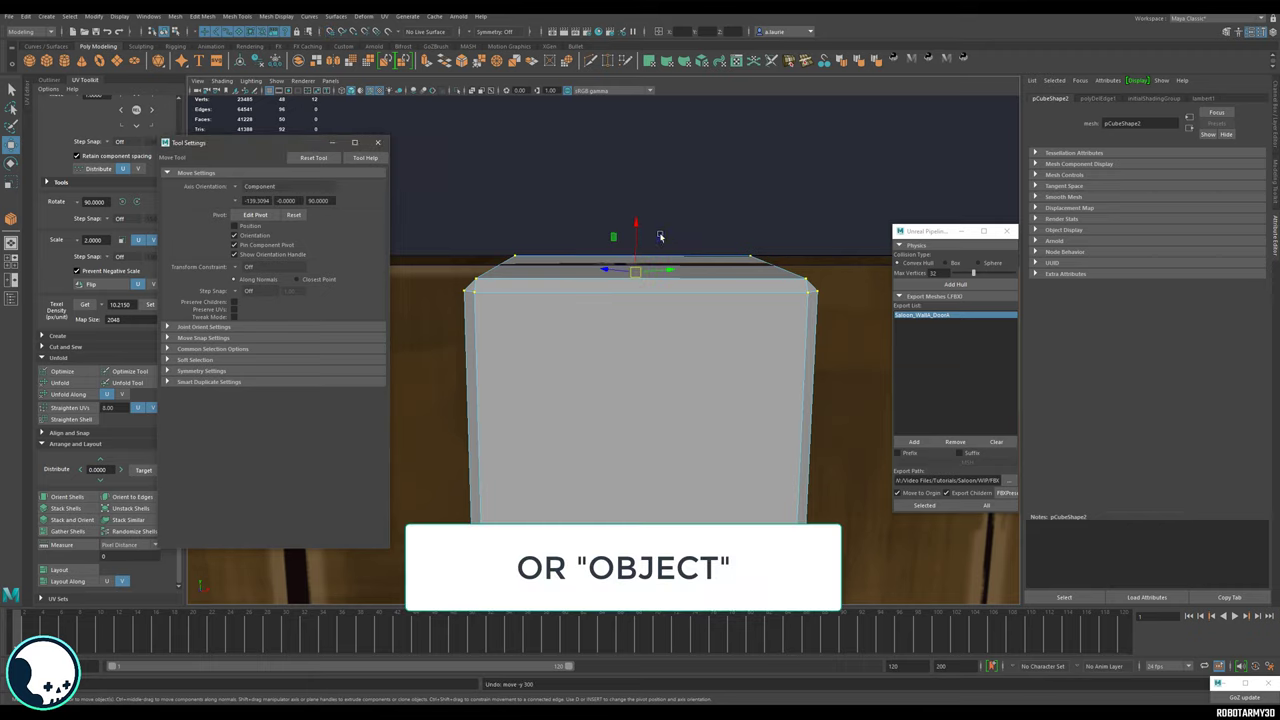
Move the duplicated post's top vertices slightly down along the post, keeping the bevel, and check their pivot.
left_click_drag(641, 272, 652, 360)
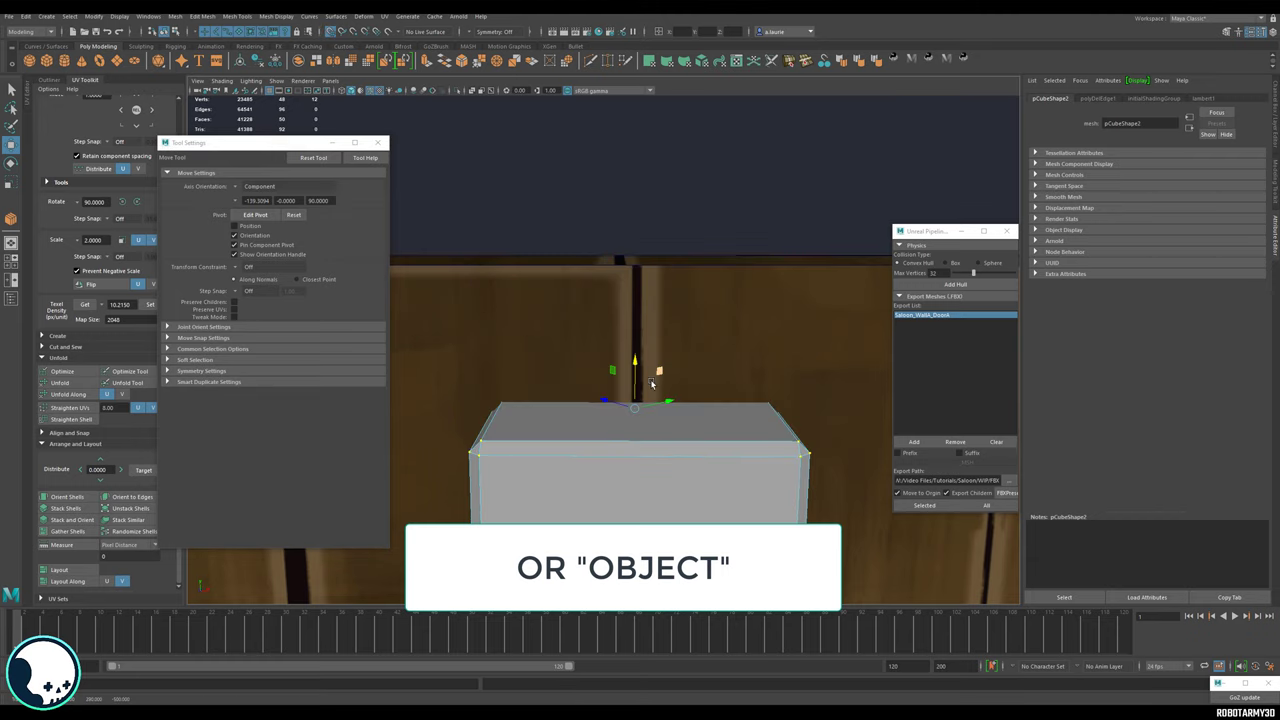
right_click_drag(652, 384, 600, 384, "alt")
left_click_drag(600, 384, 662, 389, "alt")
key("d")
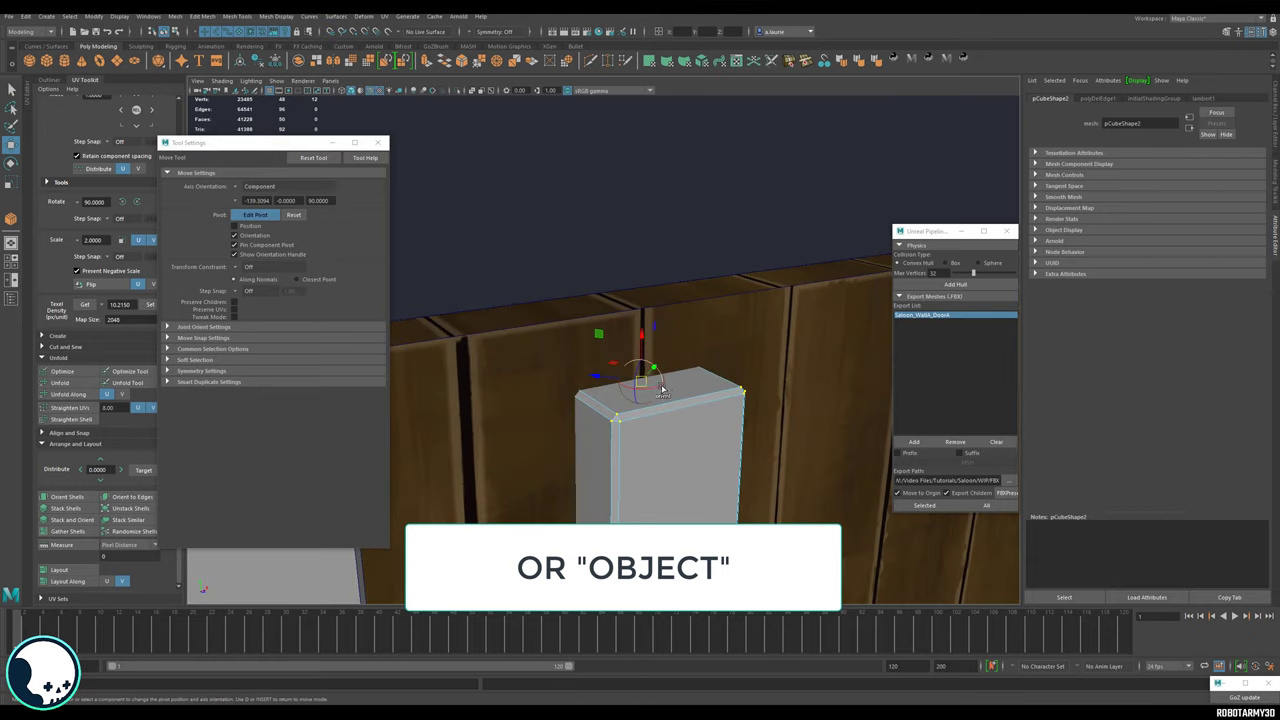
key("d")
key("d")
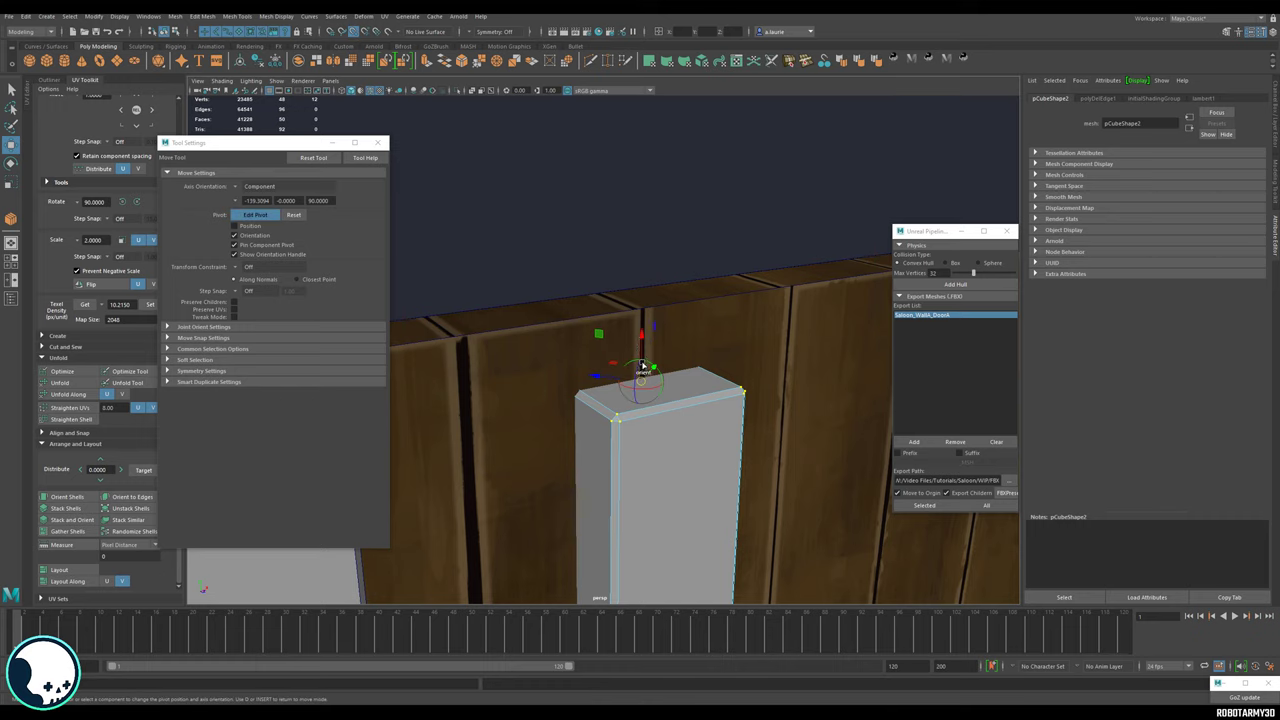
key("d")
scroll(680, 420, "down", 6)
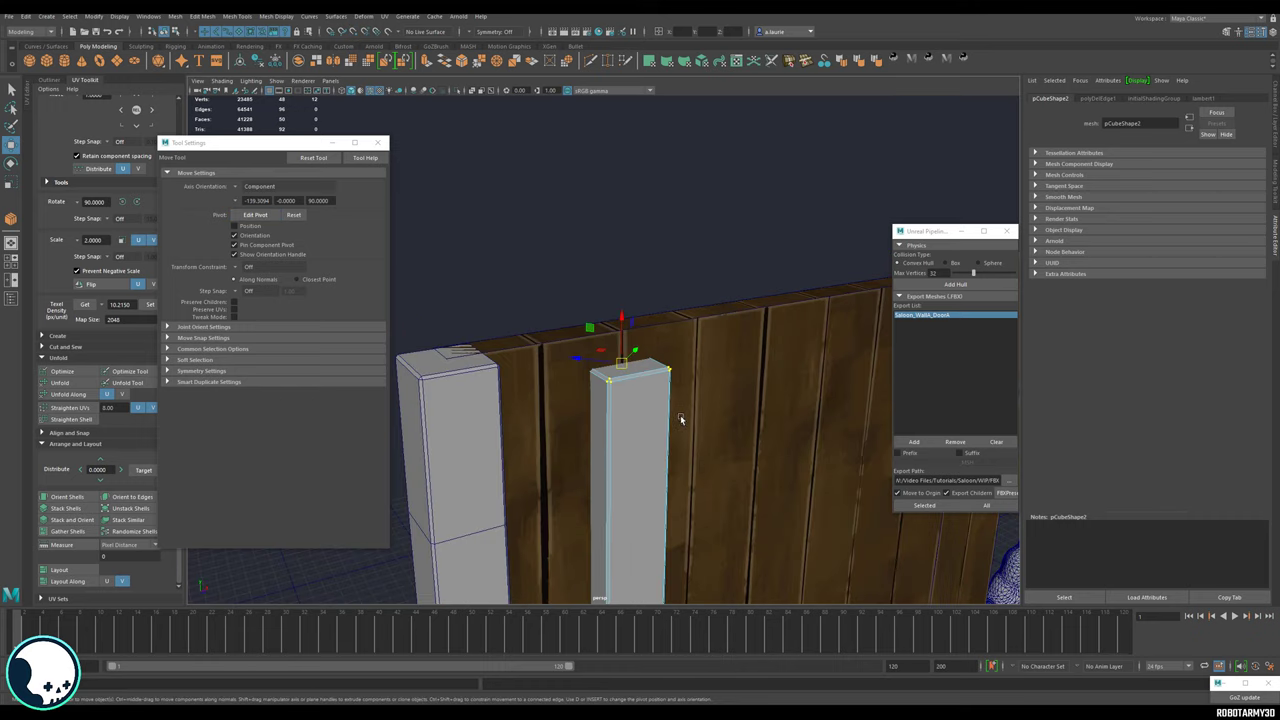
Lower the post's top vertices in the front view to about half the wall height, just above the uppermost remaining edge loop.
left_click_drag(677, 463, 629, 374, "alt")
middle_click_drag(629, 374, 629, 146, "alt")
scroll(629, 425, "down", 3)
scroll(629, 425, "down", 5)
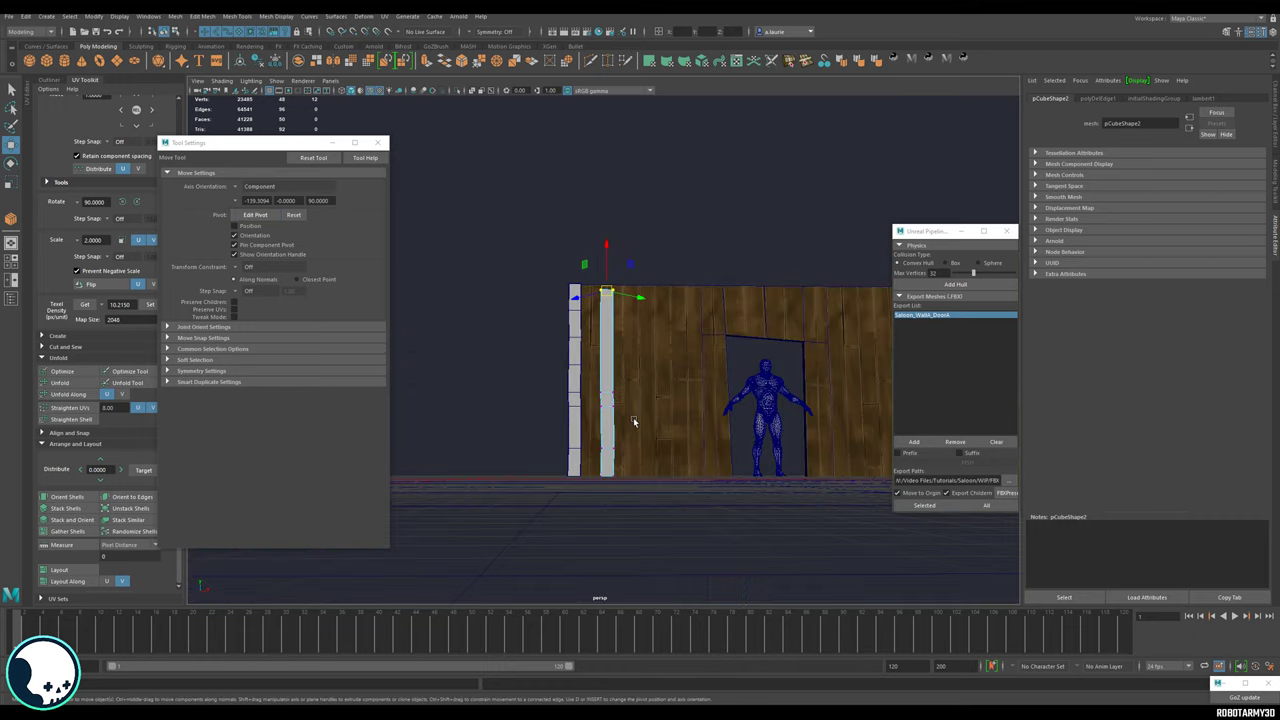
left_click_drag(614, 368, 620, 406, "alt")
scroll(606, 398, "up", 2)
middle_click_drag(620, 407, 604, 330, "alt")
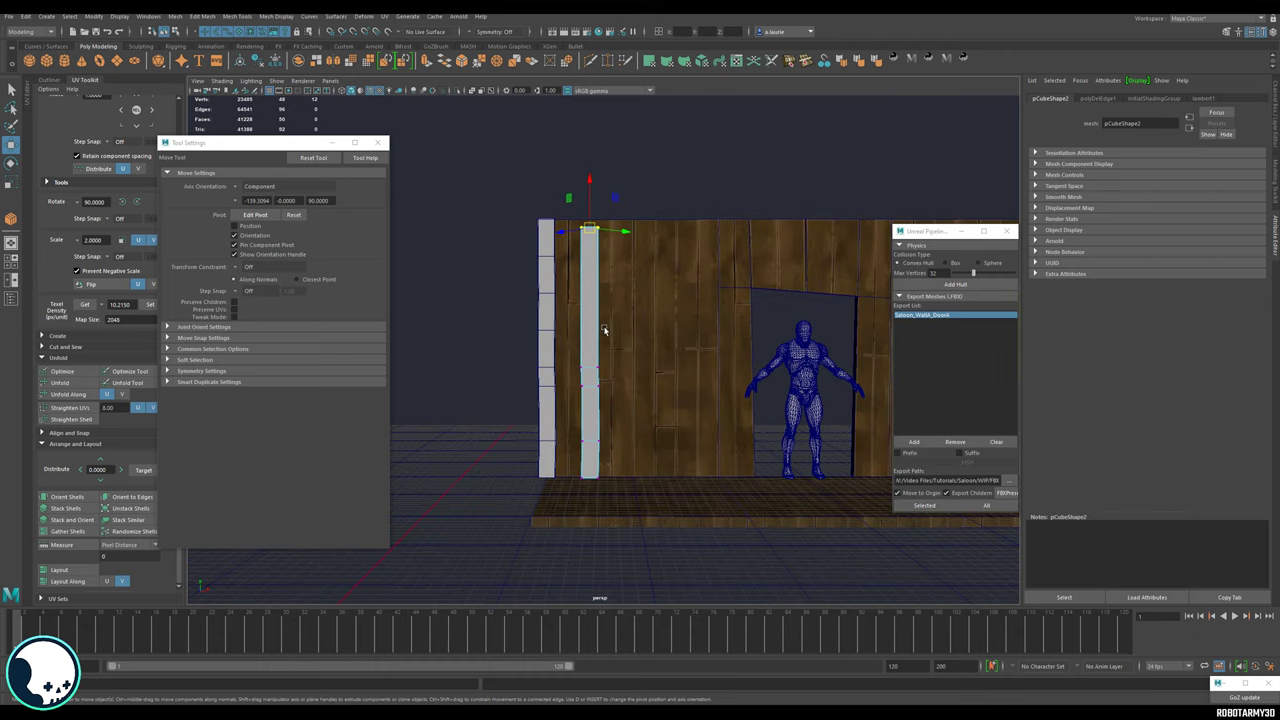
key("space")
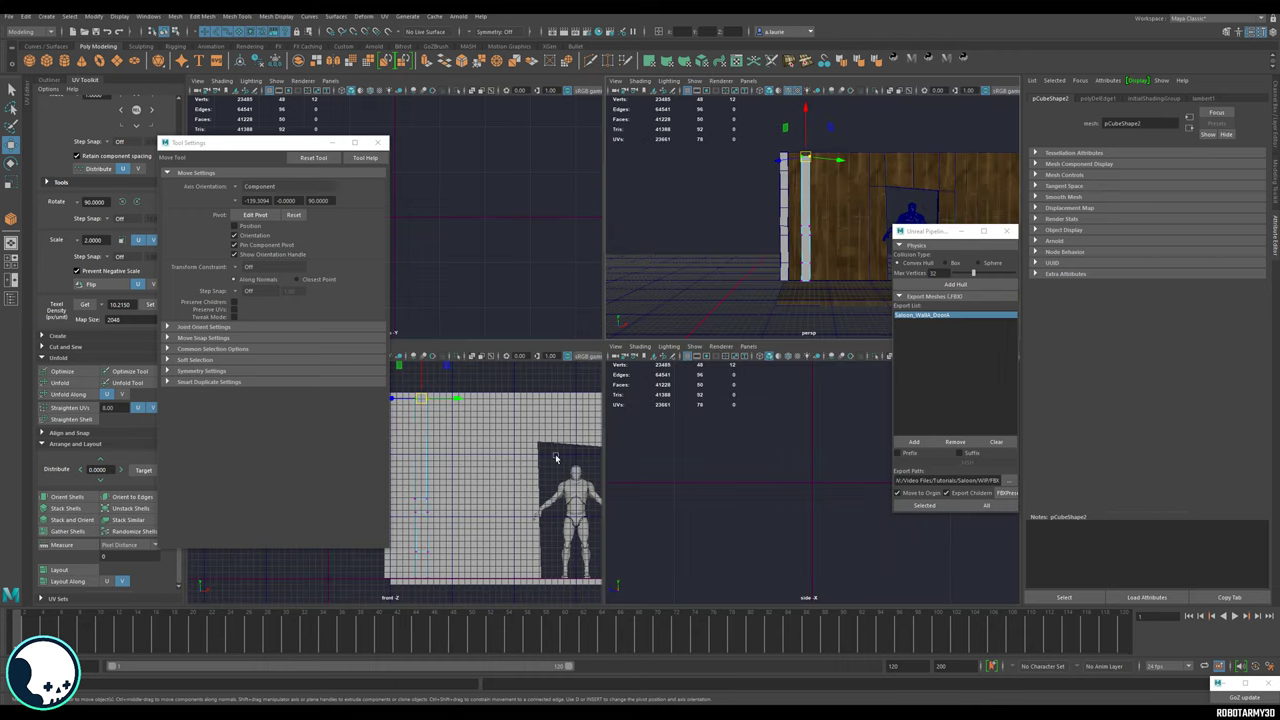
key("space")
scroll(631, 348, "up", 2)
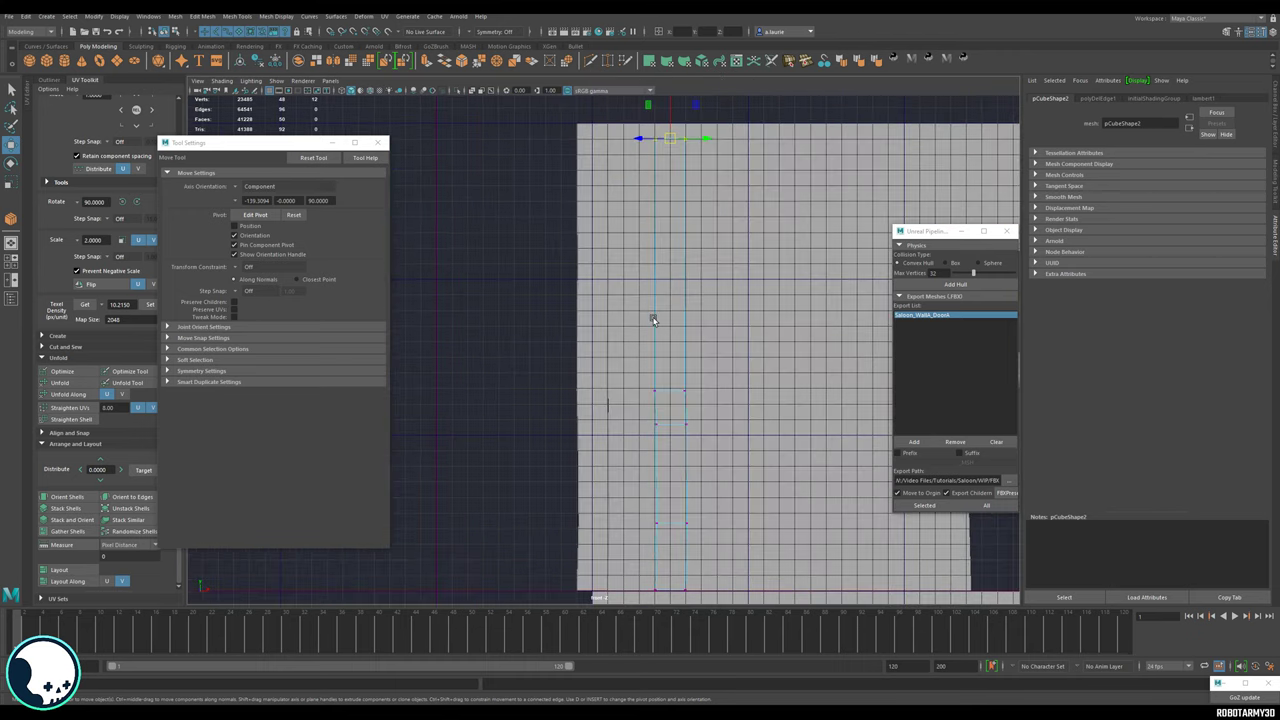
scroll(650, 320, "down", 2)
middle_click_drag(637, 323, 594, 346, "alt")
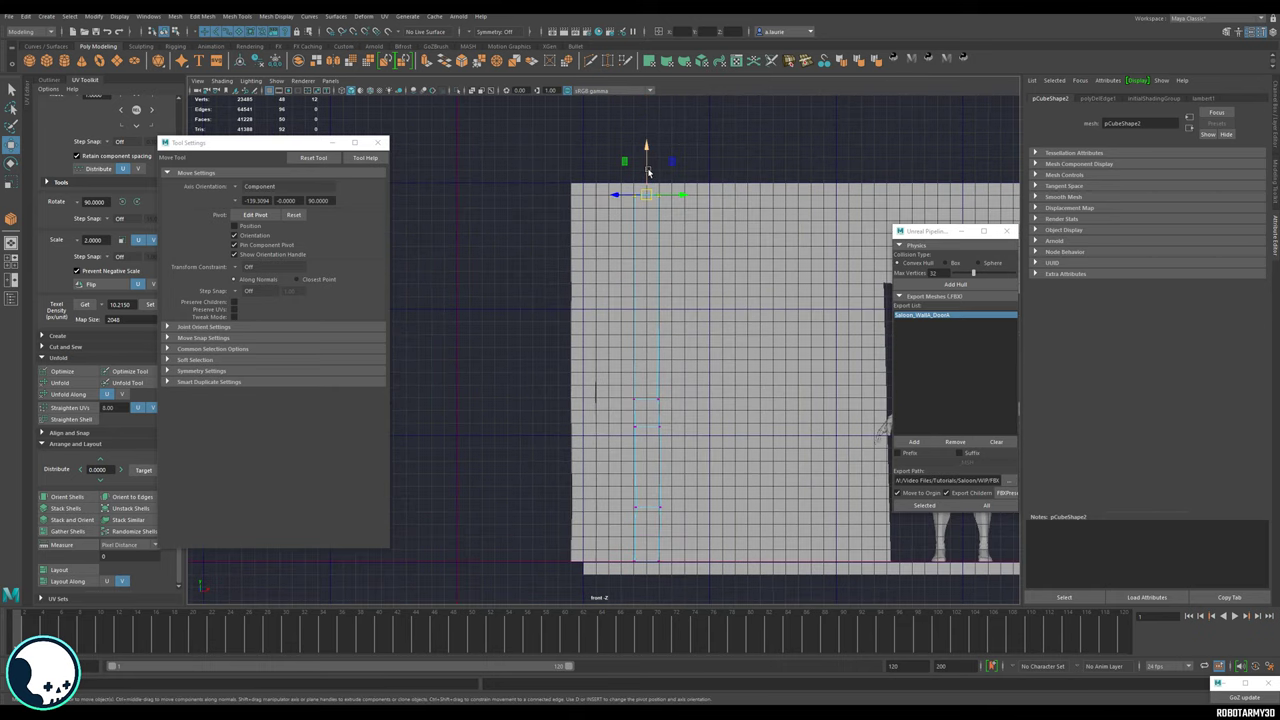
left_click_drag(648, 185, 647, 385)
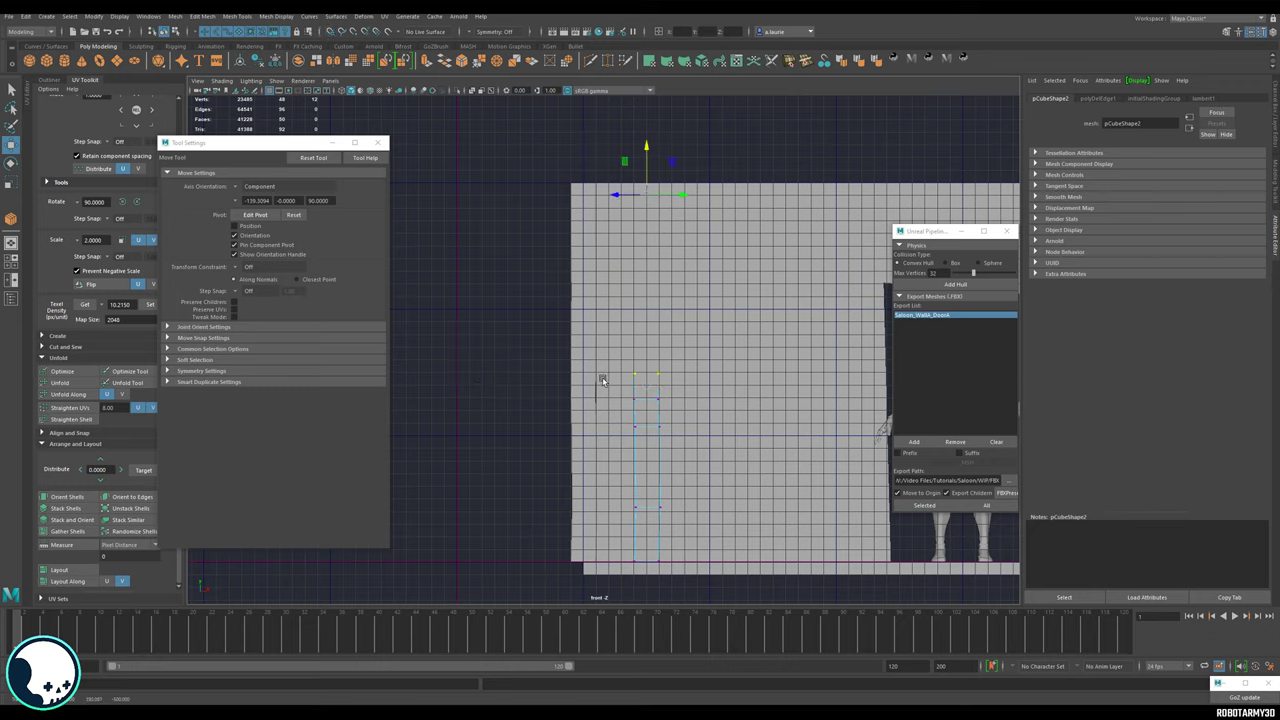
Return to the perspective view, put the shortened post in object mode and close the Move tool settings.
key("space")
key("space")
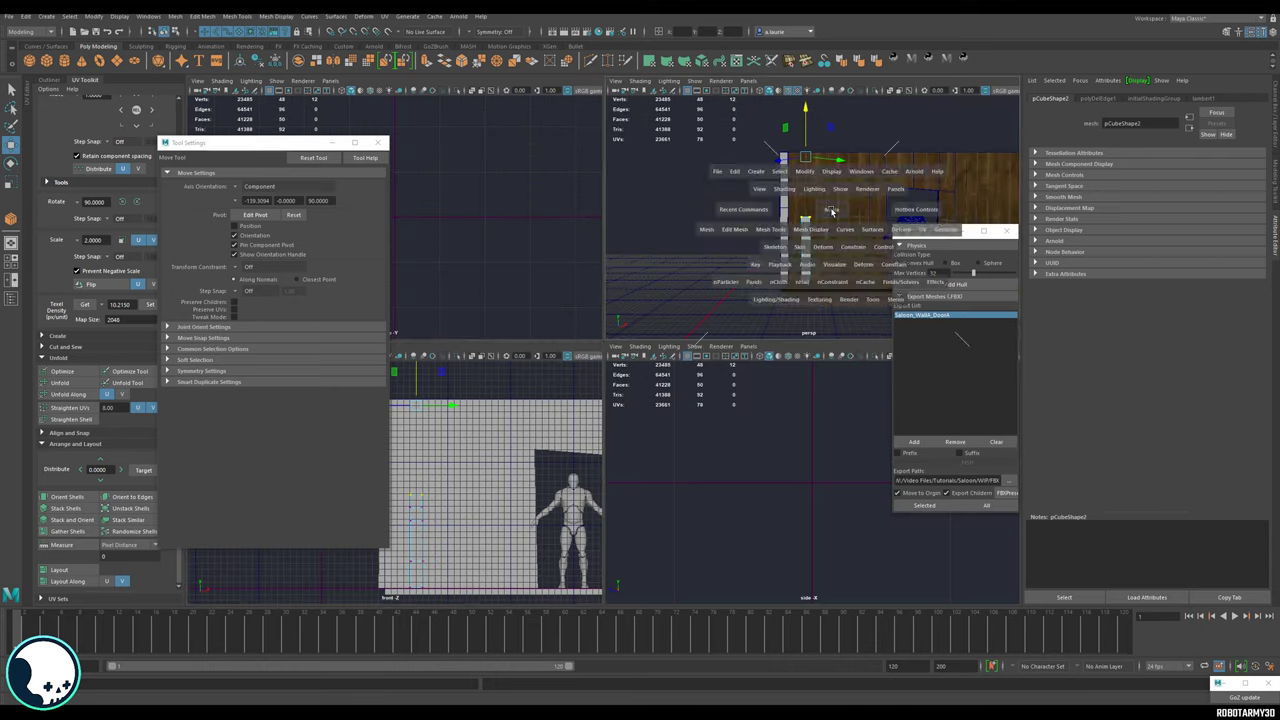
scroll(555, 299, "up", 3)
left_click_drag(573, 345, 589, 371, "alt")
scroll(589, 369, "up", 3)
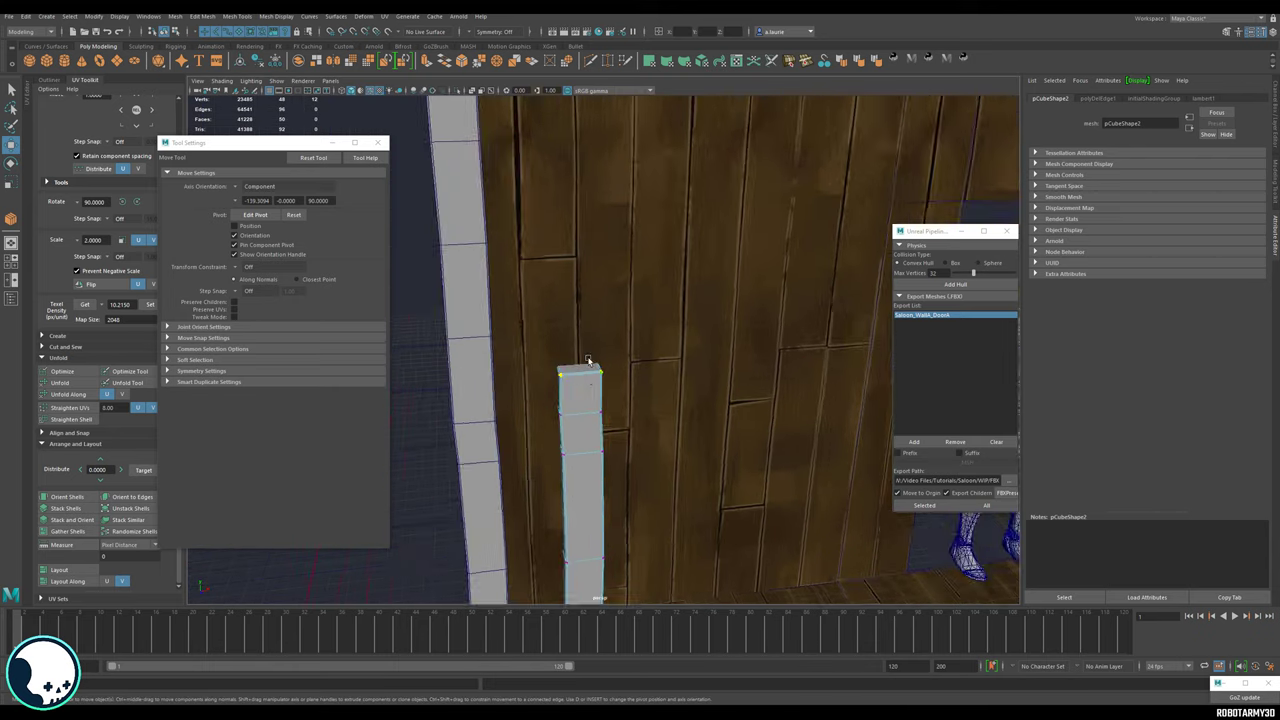
middle_click_drag(589, 362, 674, 286, "alt")
right_click_drag(675, 286, 704, 274)
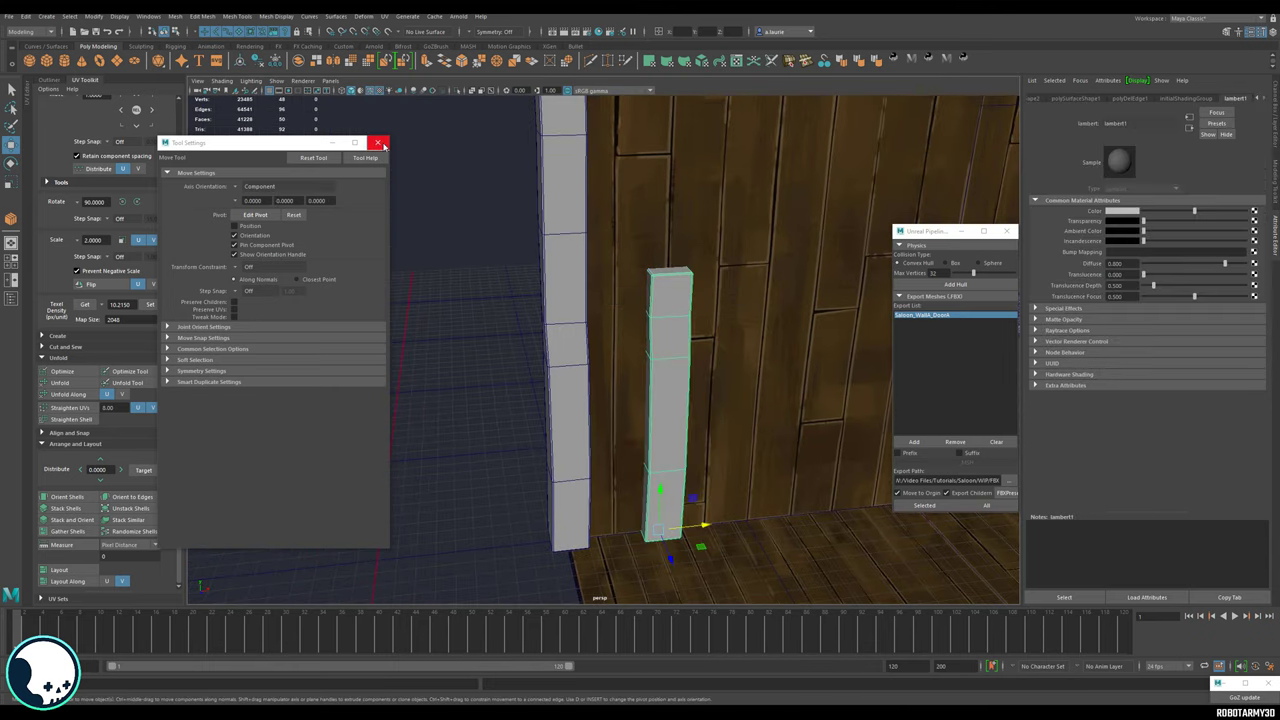
left_click(378, 142)
Try to move the shortened post sideways along the wall, and undo the move.
left_click_drag(598, 355, 691, 400, "alt")
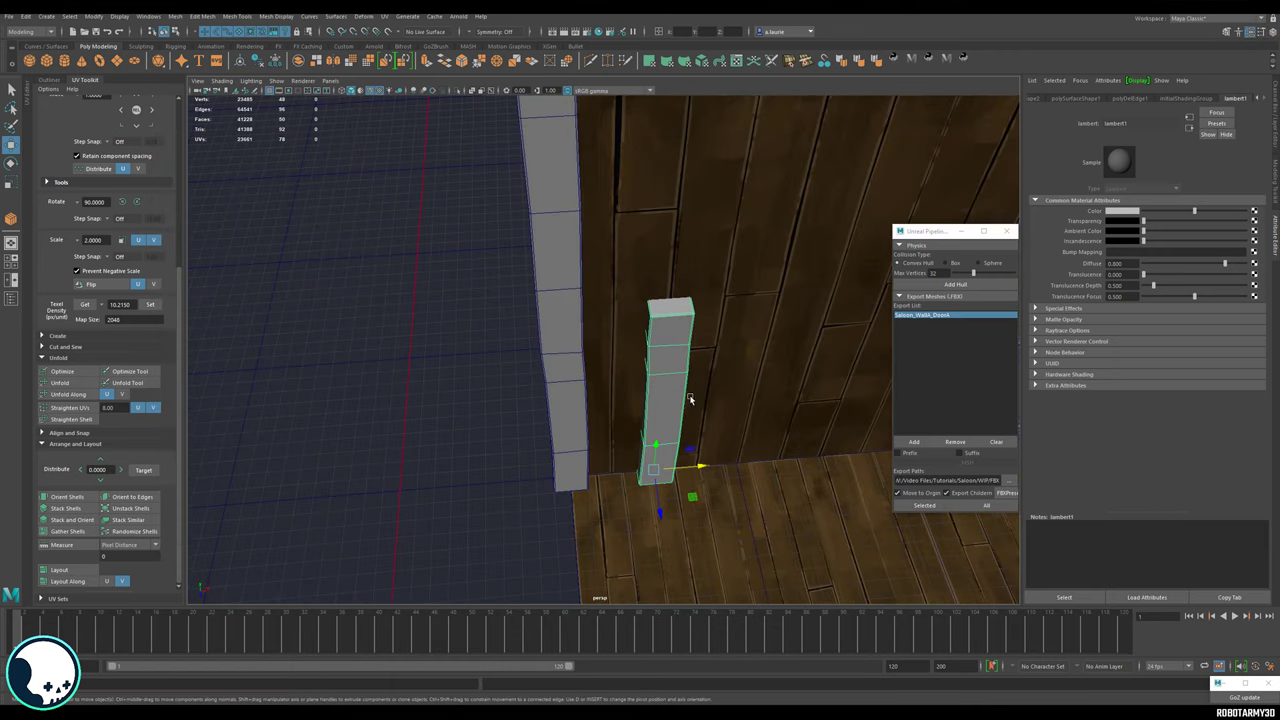
middle_click_drag(691, 400, 626, 334, "alt")
scroll(619, 355, "up", 2)
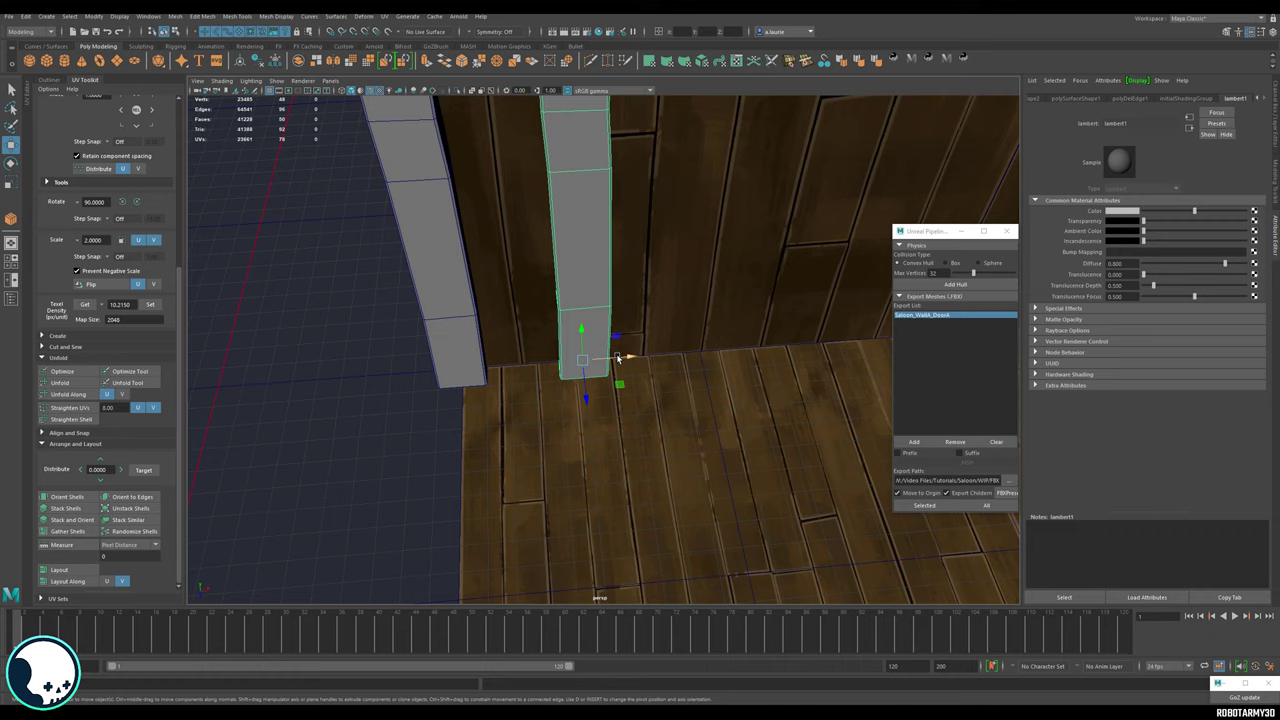
left_click_drag(617, 358, 608, 330)
key("ctrl+z")
scroll(612, 359, "down", 3)
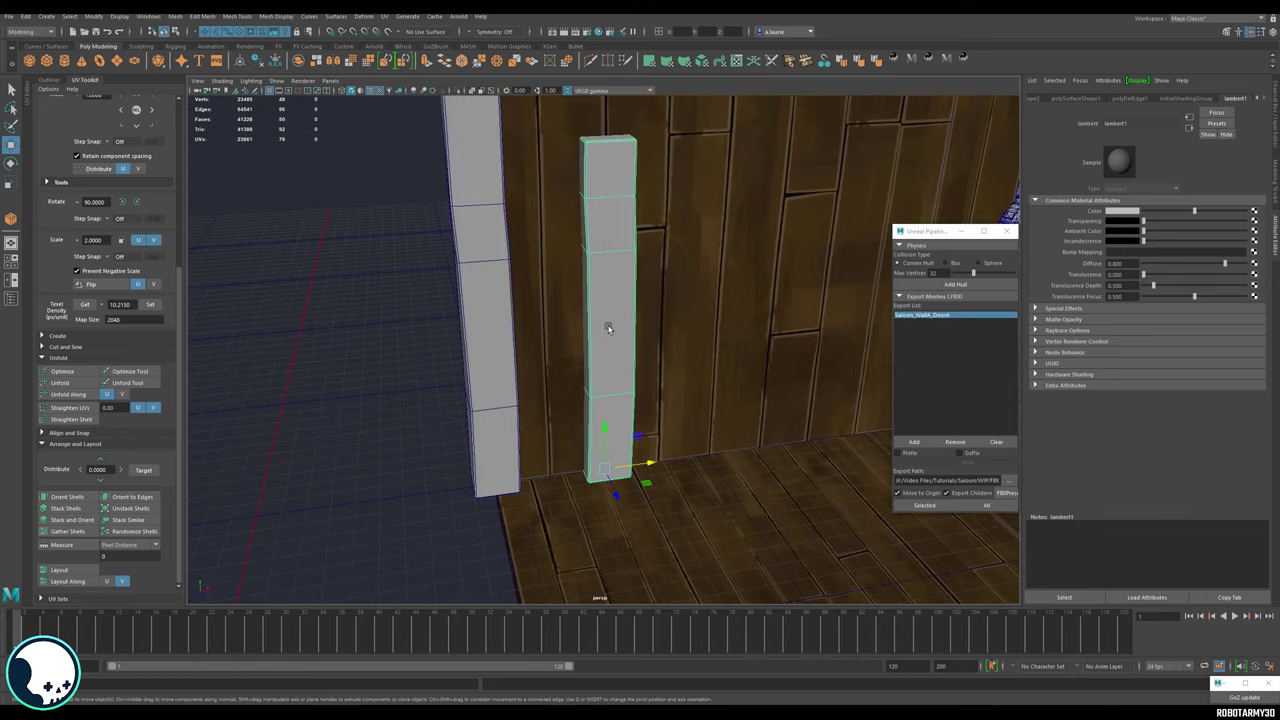
Duplicate the shortened post and place the copy beside it, farther along the wall.
right_click_drag(603, 263, 606, 248)
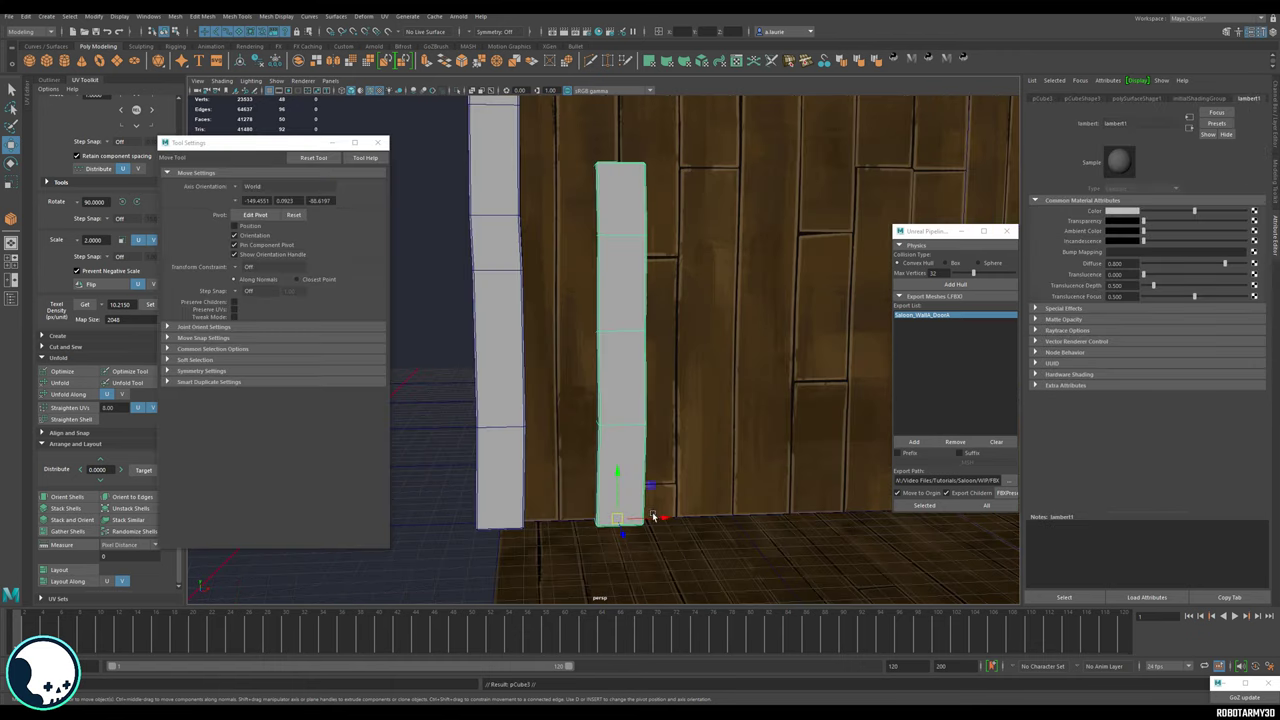
left_click_drag(652, 512, 772, 512, "shift")
key("f")
left_click_drag(620, 433, 612, 434, "alt")
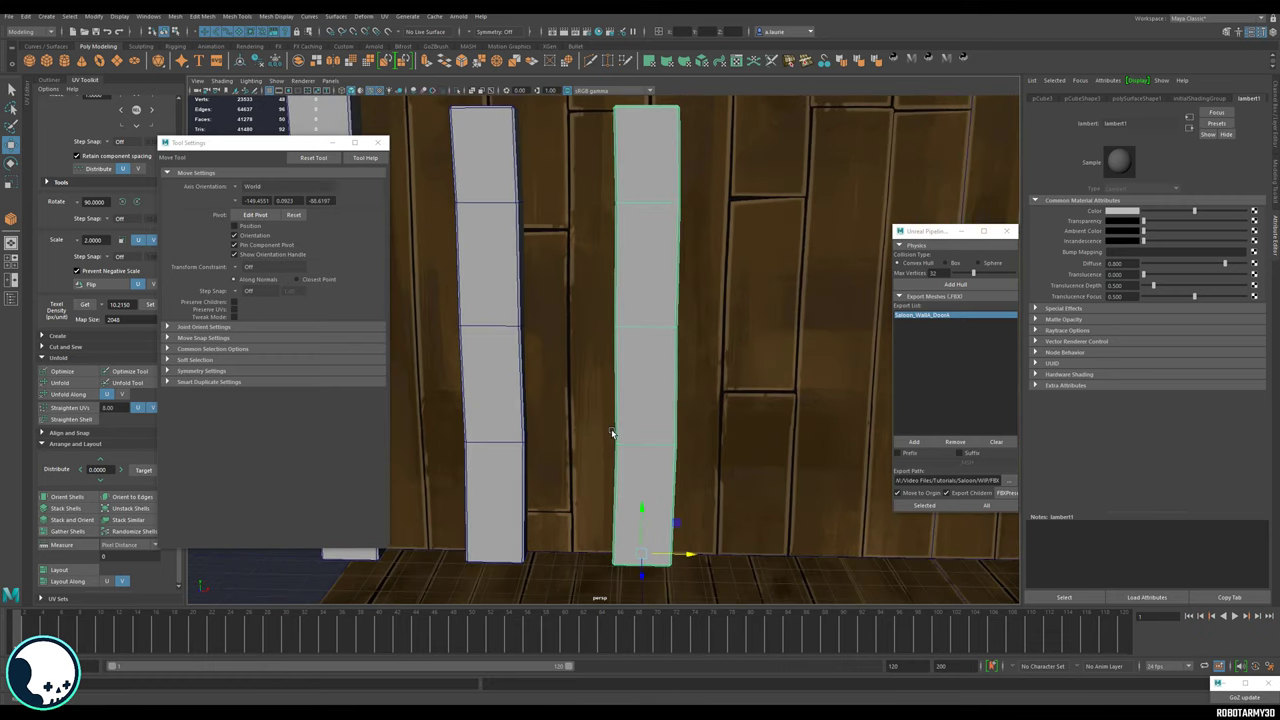
middle_click_drag(612, 434, 625, 411, "alt")
Delete the middle horizontal edge loop of the new post copy.
right_click_drag(657, 363, 660, 325)
double_click(661, 312)
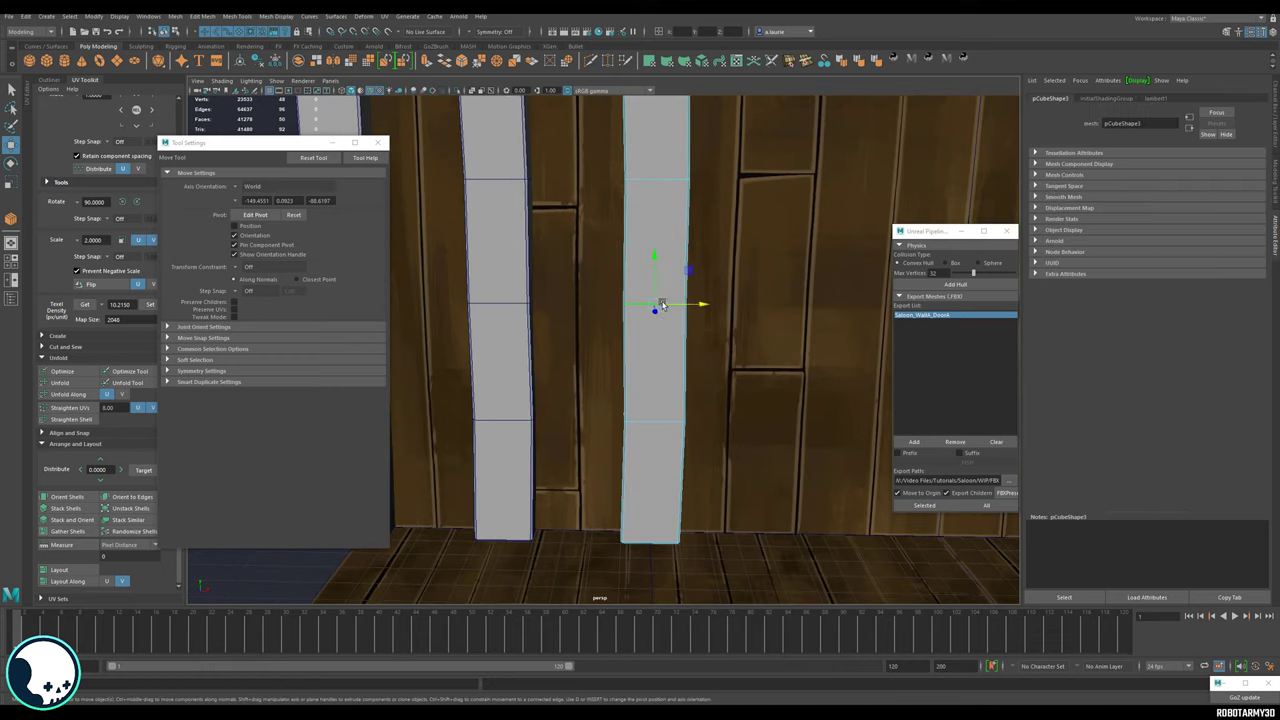
key("ctrl+Delete")
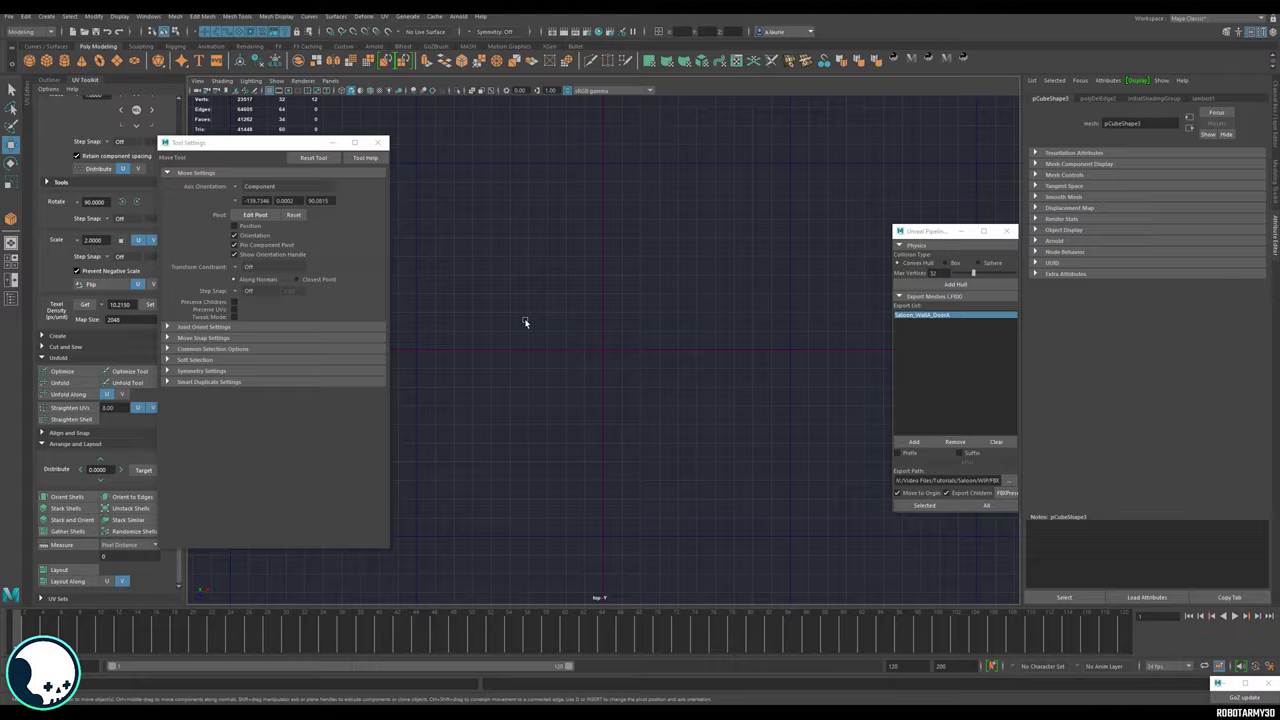
Try to move the new copy's top vertices in the front view, and undo the move.
key("space")
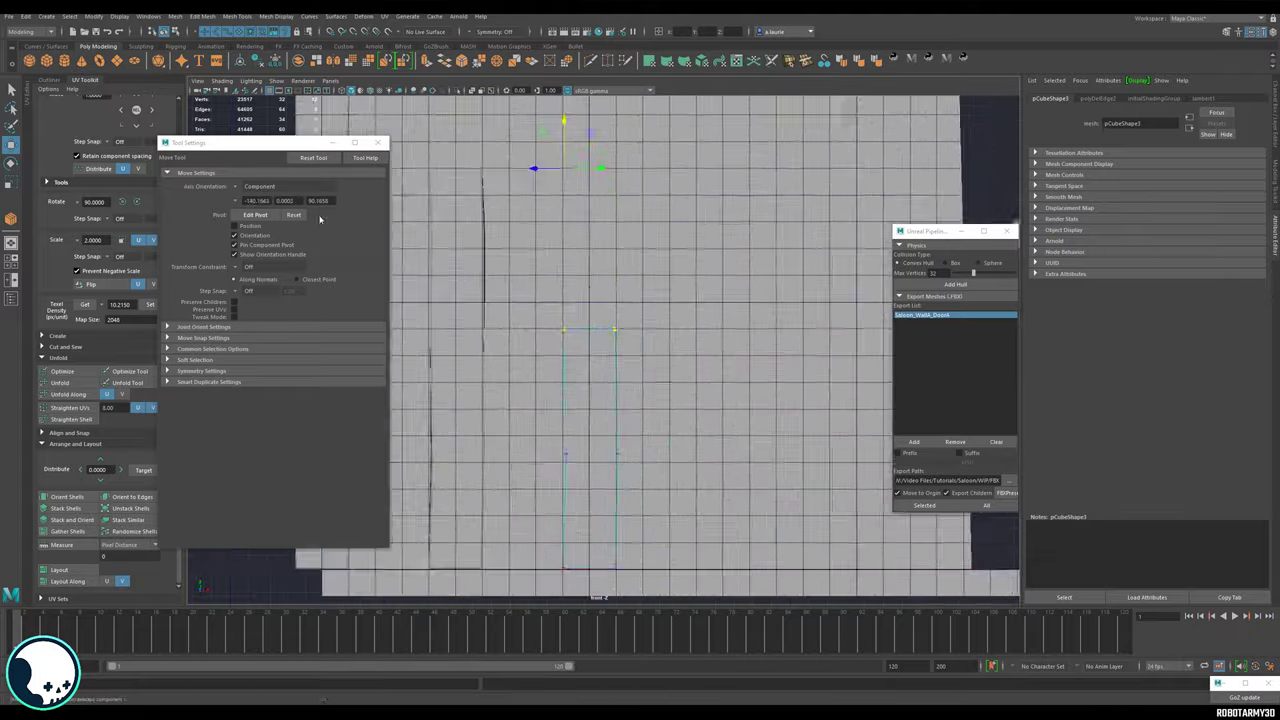
scroll(560, 250, "up", 4)
middle_click_drag(560, 283, 651, 359, "alt")
left_click_drag(651, 318, 594, 303)
key("ctrl+z")
Set the Move tool's axis orientation to Object and lower the new copy's top vertices to make a still shorter post.
left_click(246, 187)
left_click(258, 192)
left_click(560, 360)
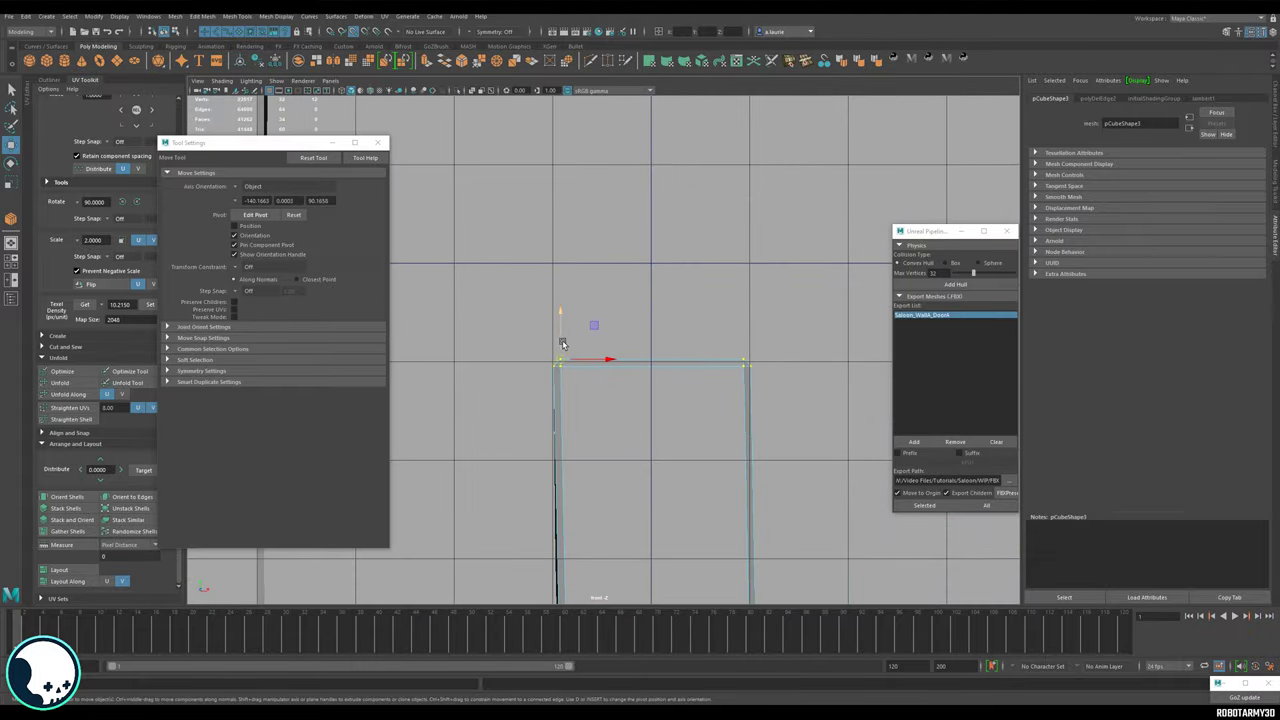
left_click_drag(563, 343, 569, 257)
key("ctrl+z")
key("ctrl+z")
left_click(246, 187)
left_click(258, 192)
key("d")
scroll(660, 346, "down", 5)
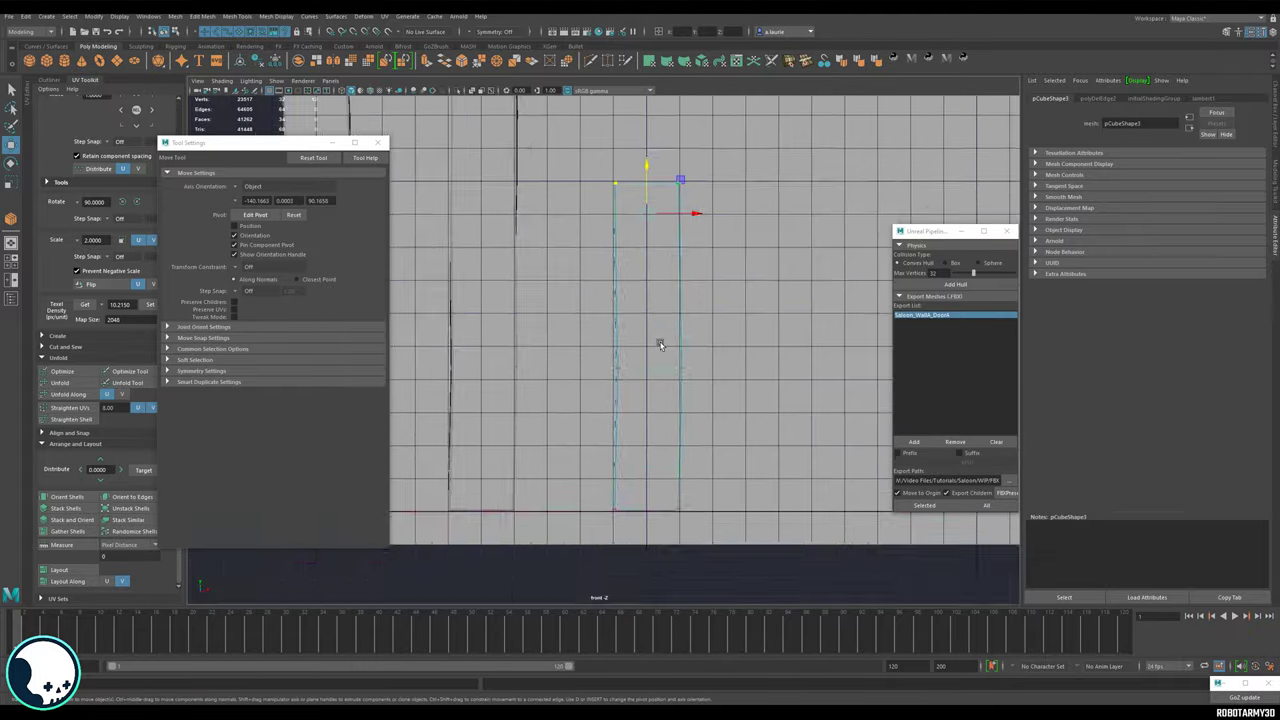
Add a horizontal edge loop across the upper part of the shortest post in the perspective view and return it to object mode.
key("space")
key("space")
left_click(378, 142)
left_click(626, 61)
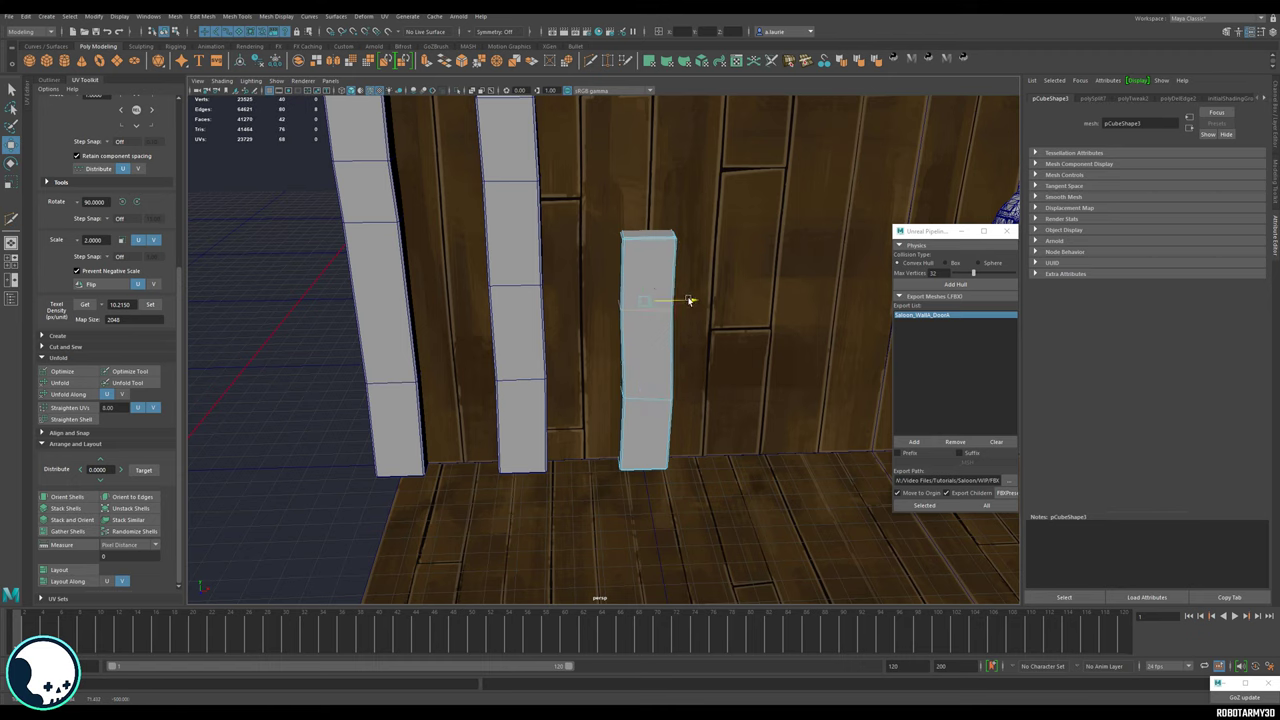
key("F8")
Duplicate the shortest post and place the copy near the top of the wall, right beside the corner post.
scroll(688, 300, "down", 5)
left_click_drag(688, 300, 654, 274, "alt")
middle_click_drag(565, 197, 607, 311, "alt")
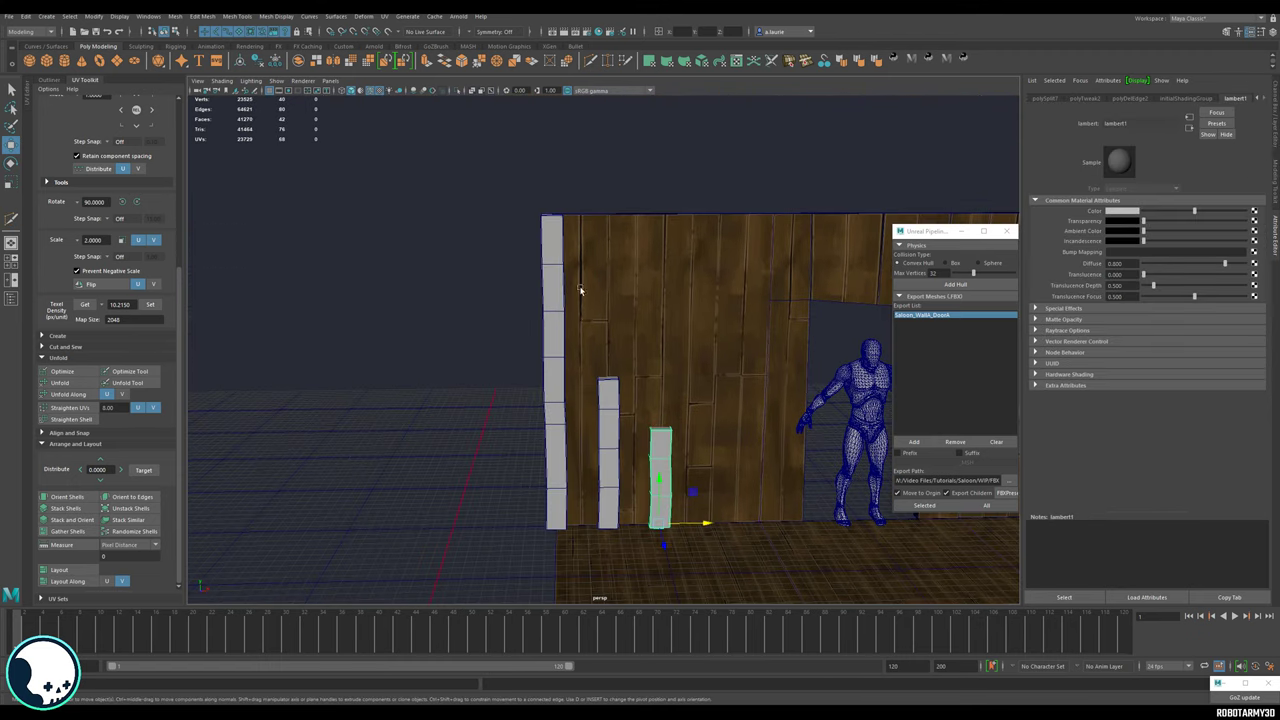
left_click_drag(578, 291, 688, 374, "alt")
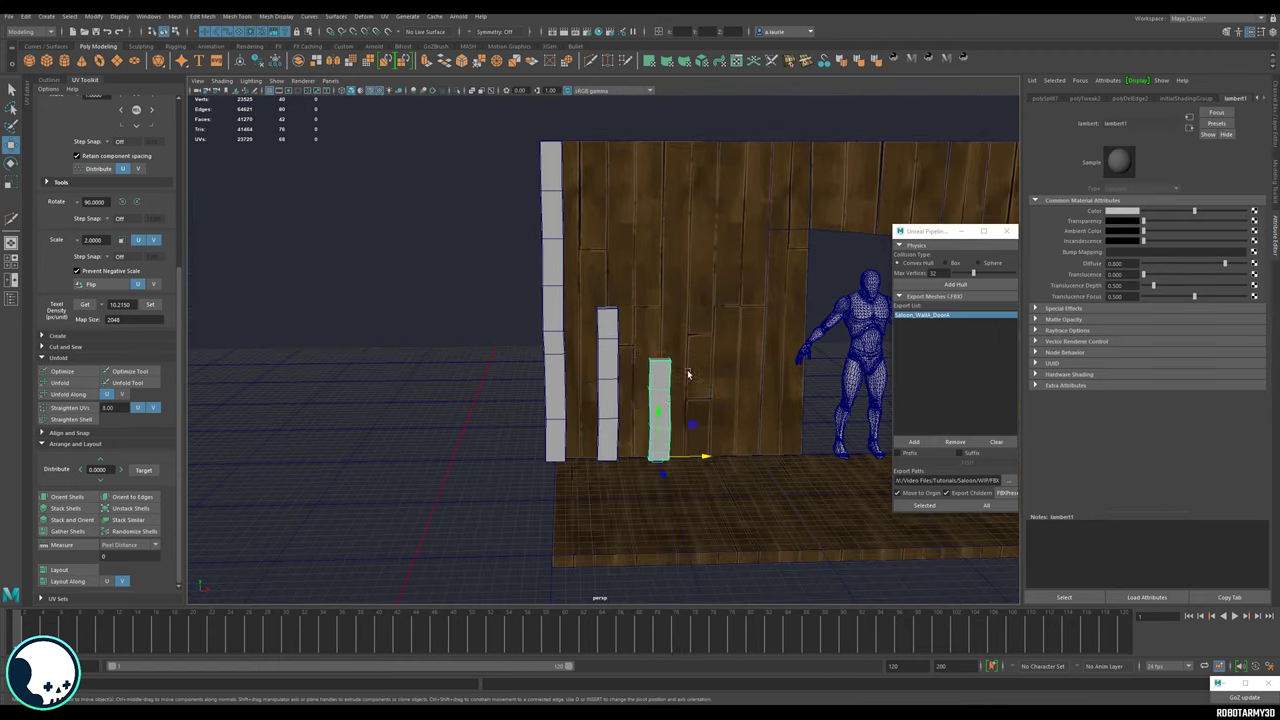
key("ctrl+d")
left_click_drag(672, 459, 580, 236)
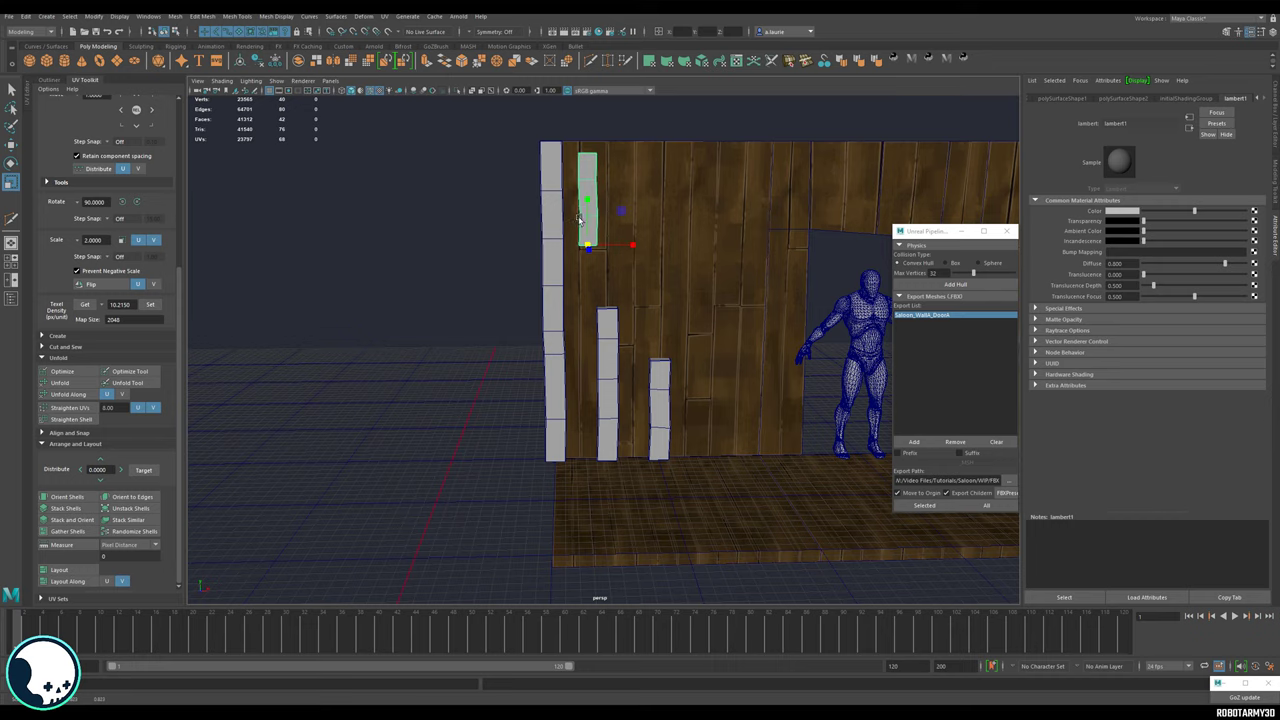
Rotate the upper copy into a diagonal brace whose upper end leans away from the corner post.
scroll(579, 219, "up", 6)
middle_click_drag(577, 206, 603, 381, "alt")
key("e")
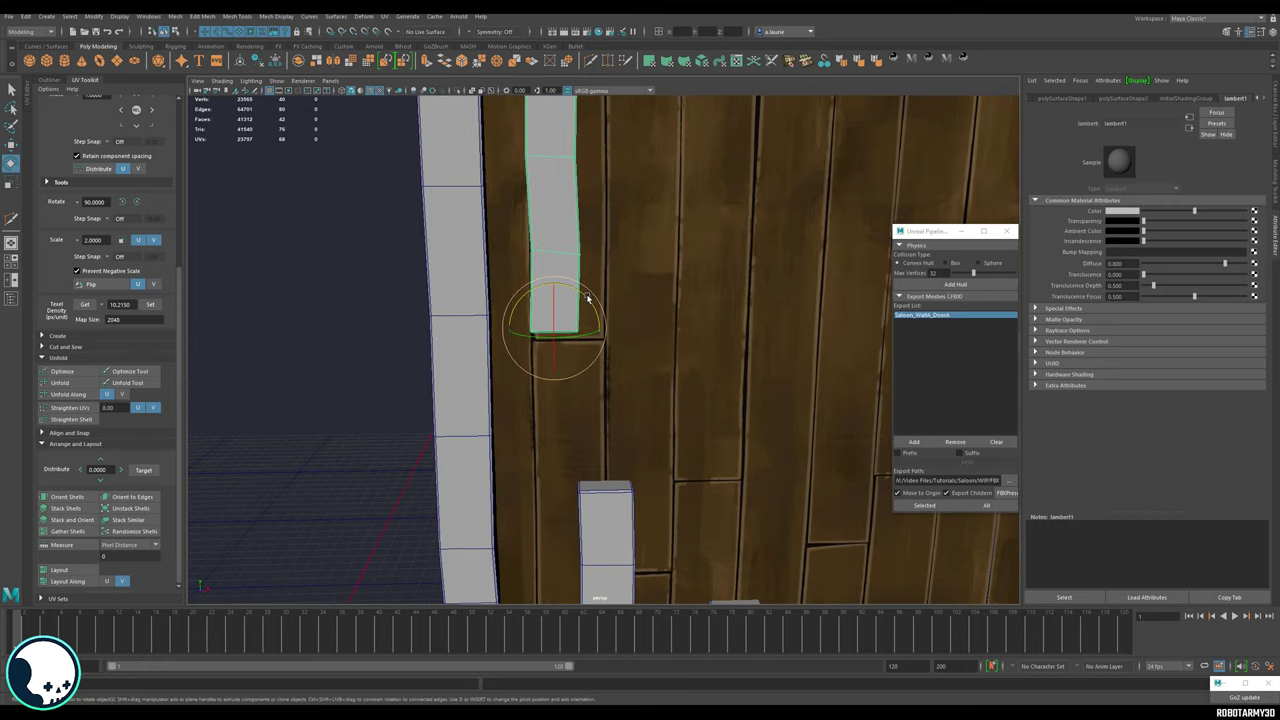
left_click_drag(593, 290, 608, 337)
key("ctrl+z")
middle_click_drag(608, 337, 634, 389, "alt")
key("w")
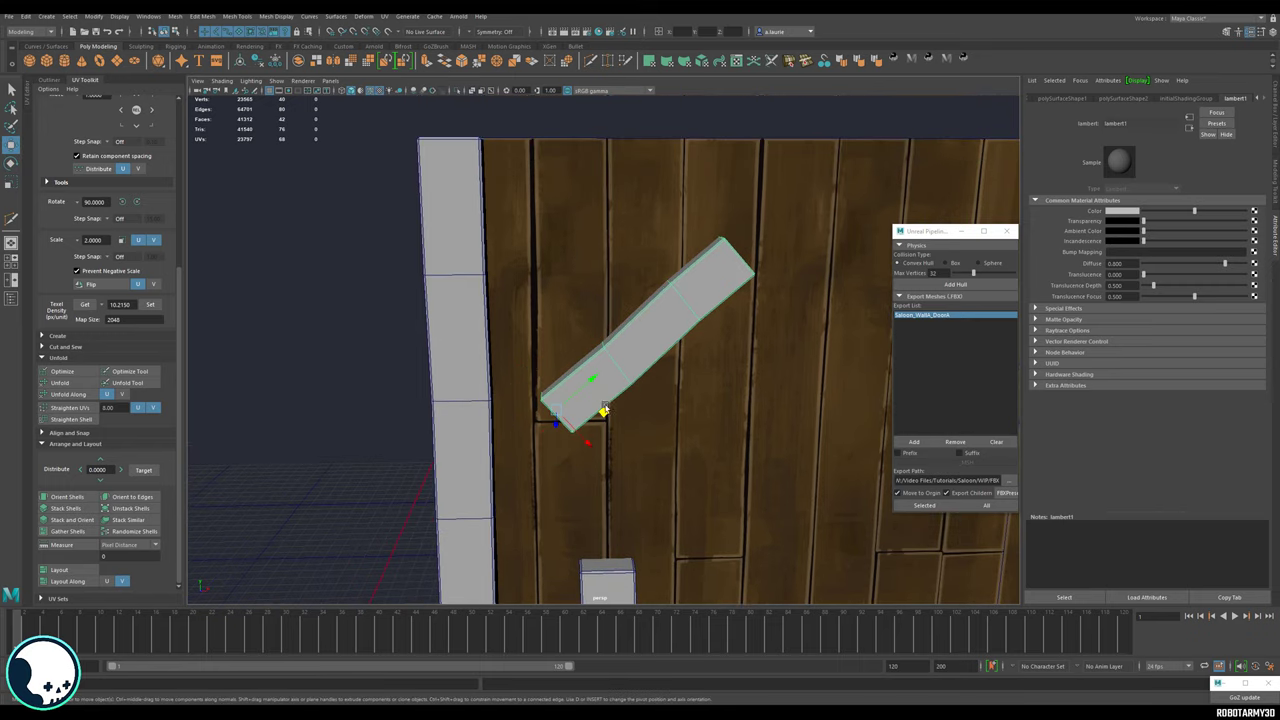
Move the diagonal brace so its lower end meets the corner post and its upper end reaches the wall's top edge.
left_click_drag(604, 410, 457, 312)
scroll(525, 300, "up", 3)
scroll(457, 312, "down", 6)
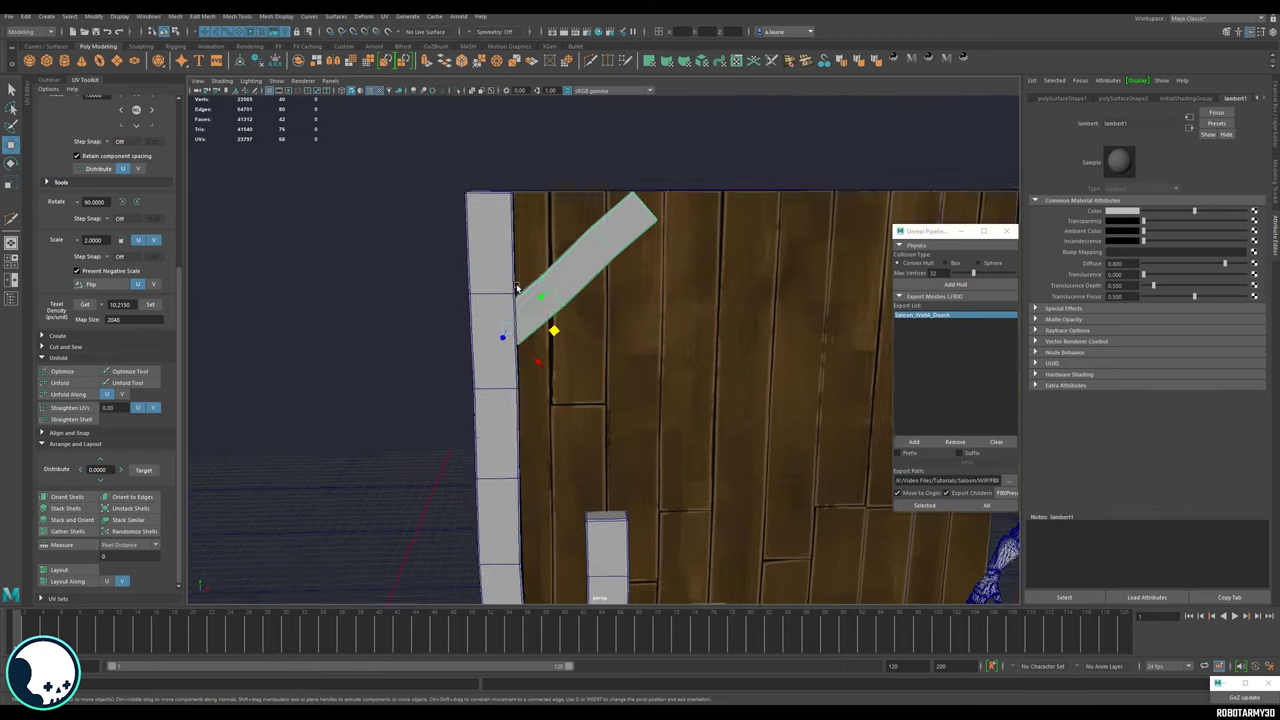
left_click_drag(576, 361, 530, 366, "alt")
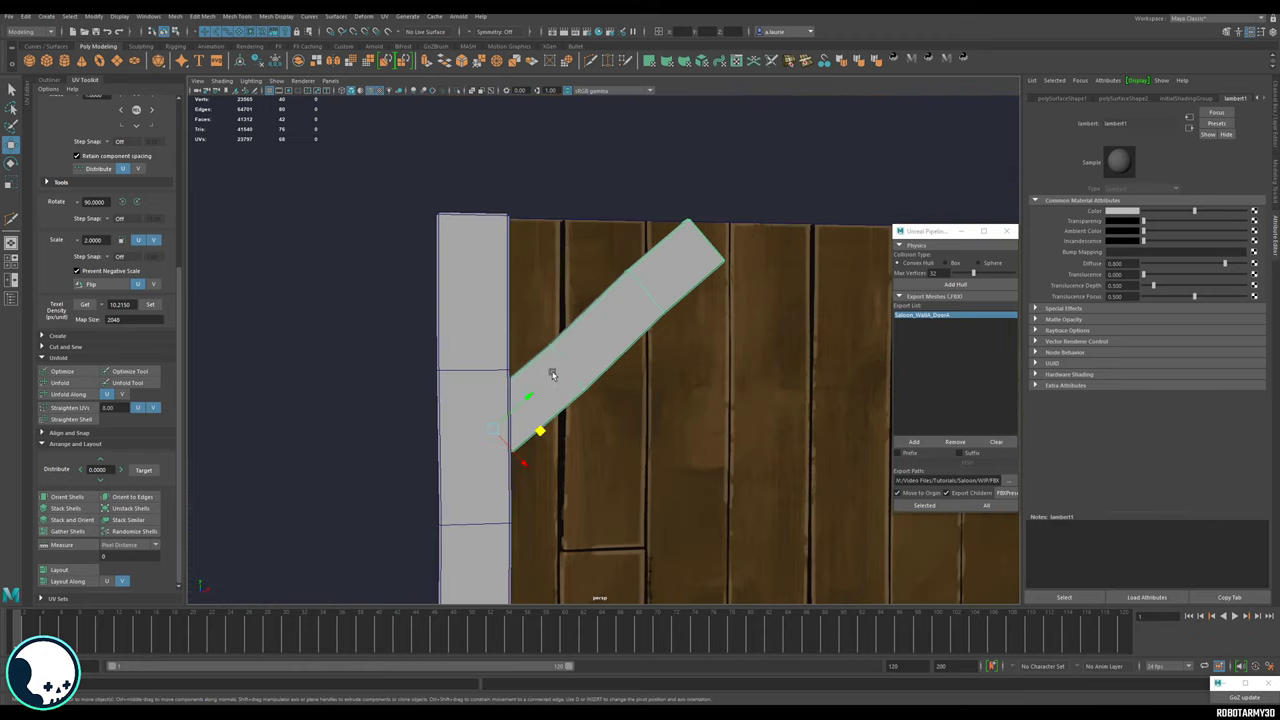
Move the vertices at the brace's lower end so that its end face sits flush against the side of the corner post.
right_click_drag(553, 374, 394, 369)
left_click_drag(385, 348, 516, 452)
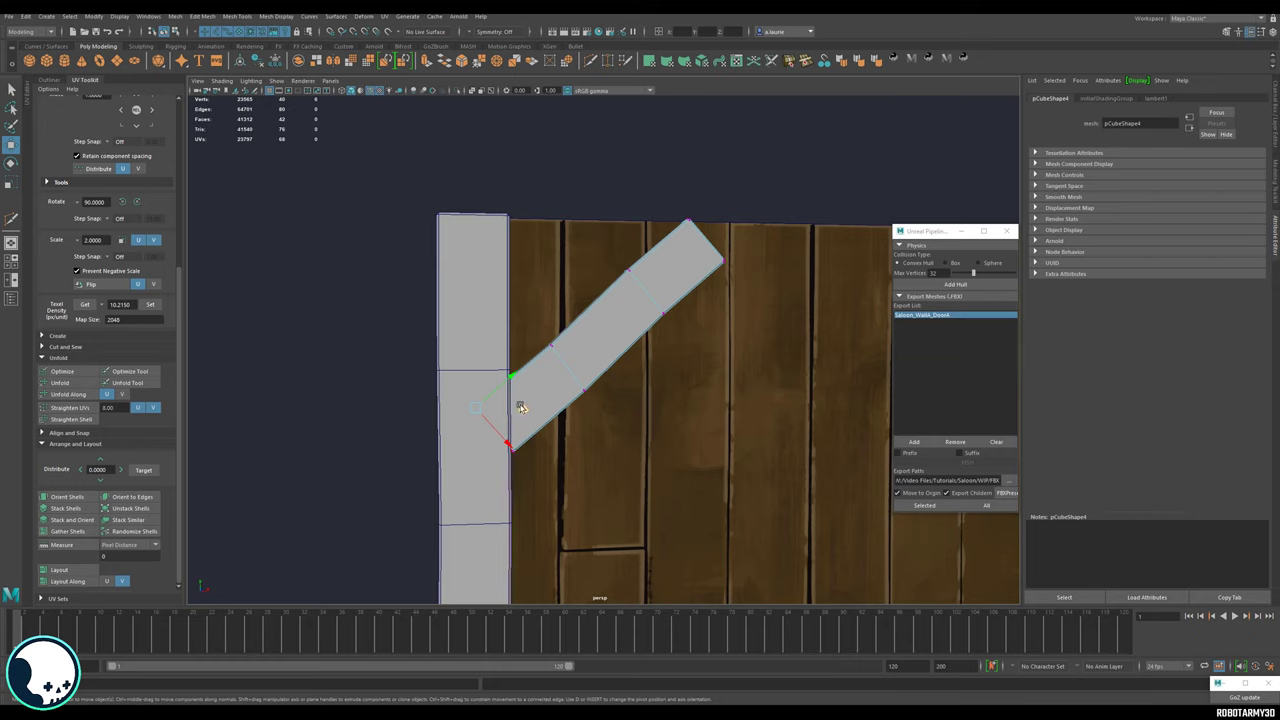
middle_click_drag(520, 406, 558, 377)
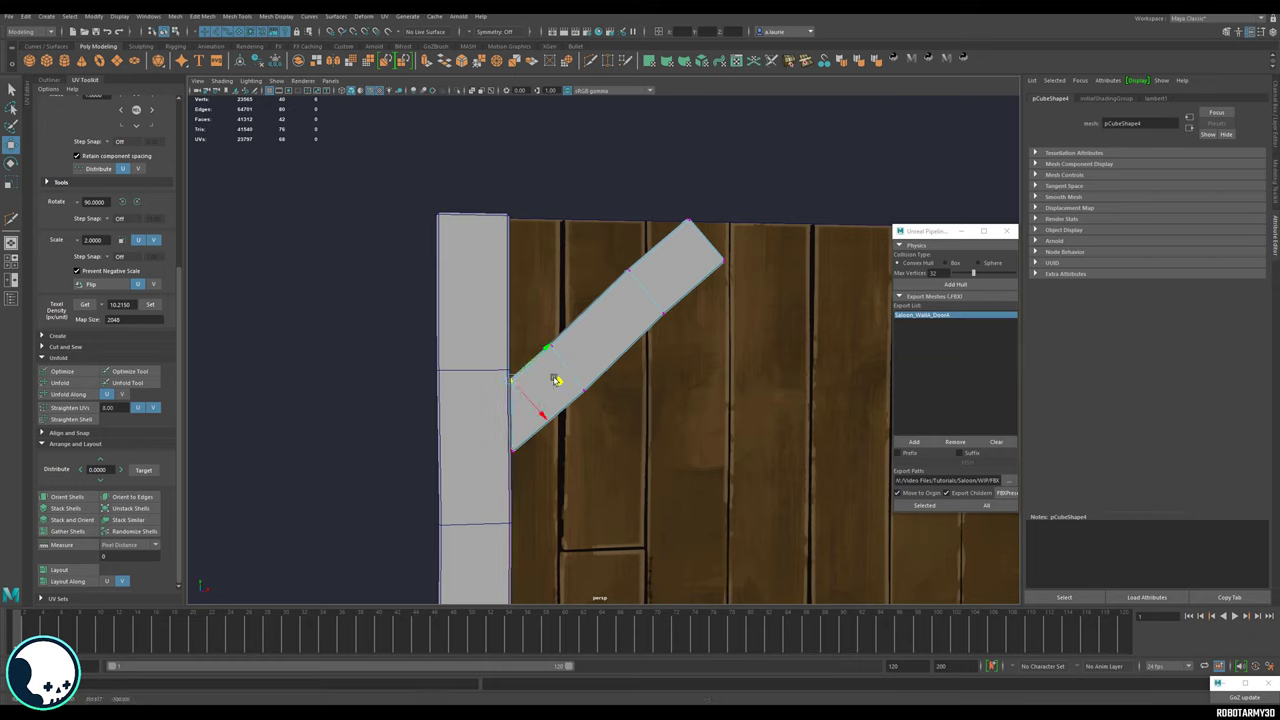
Move the vertices at the brace's upper end so that its end face lies level with the wall's top edge.
middle_click_drag(617, 302, 540, 372, "alt")
left_click_drag(677, 278, 686, 309, "alt")
left_click_drag(714, 393, 633, 305)
left_click_drag(697, 328, 731, 298)
scroll(517, 411, "up", 8)
middle_click_drag(836, 354, 646, 354, "alt")
left_click_drag(720, 274, 722, 261)
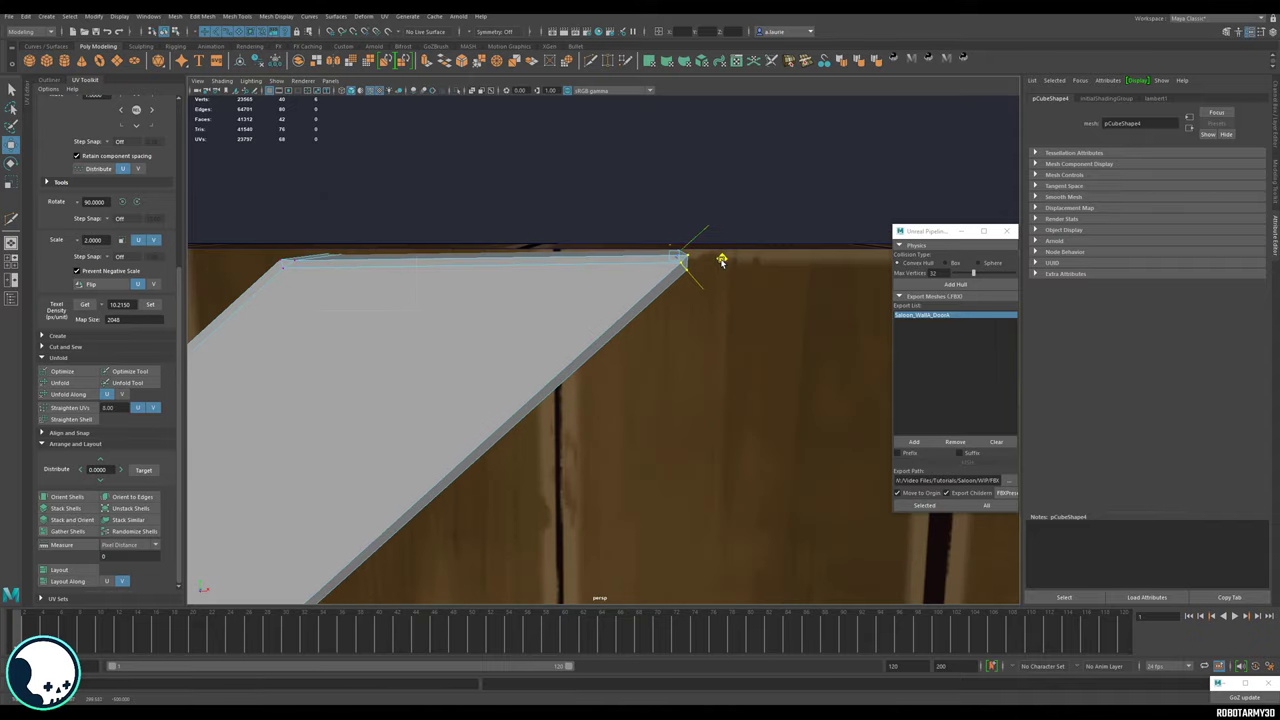
scroll(428, 202, "down", 4)
scroll(500, 260, "down", 4)
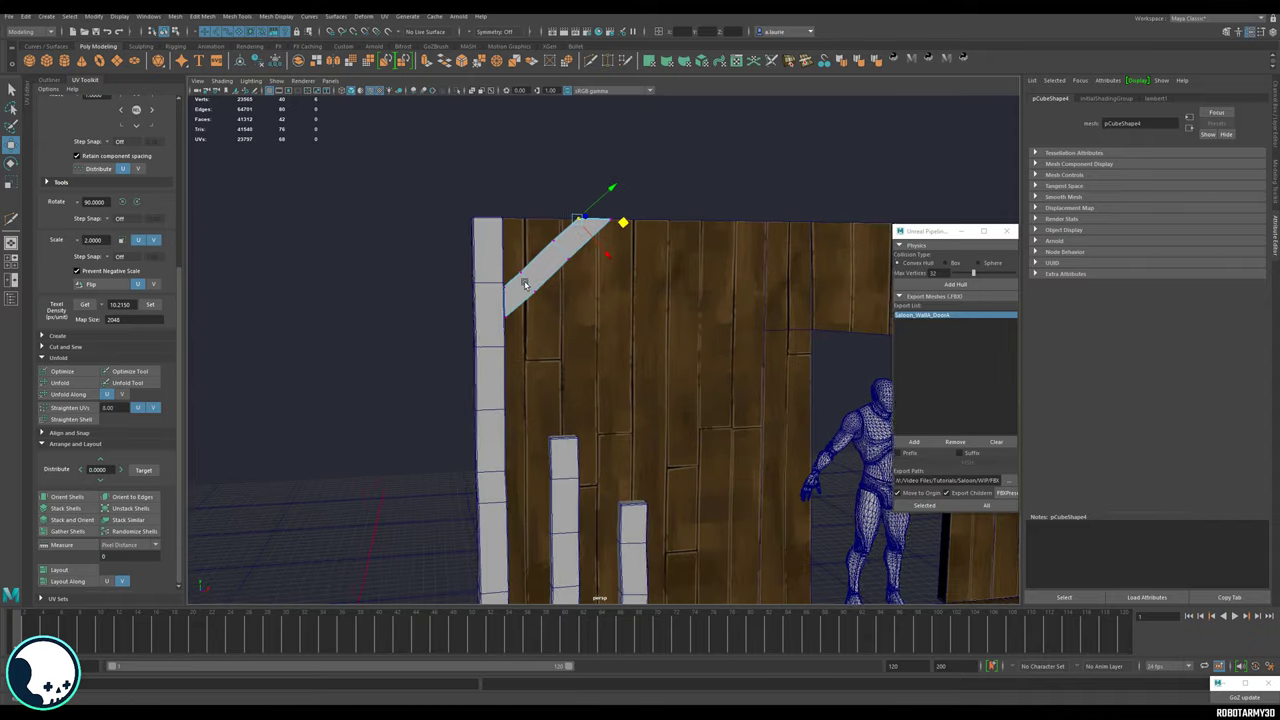
right_click_drag(551, 277, 563, 271)
scroll(538, 330, "down", 5)
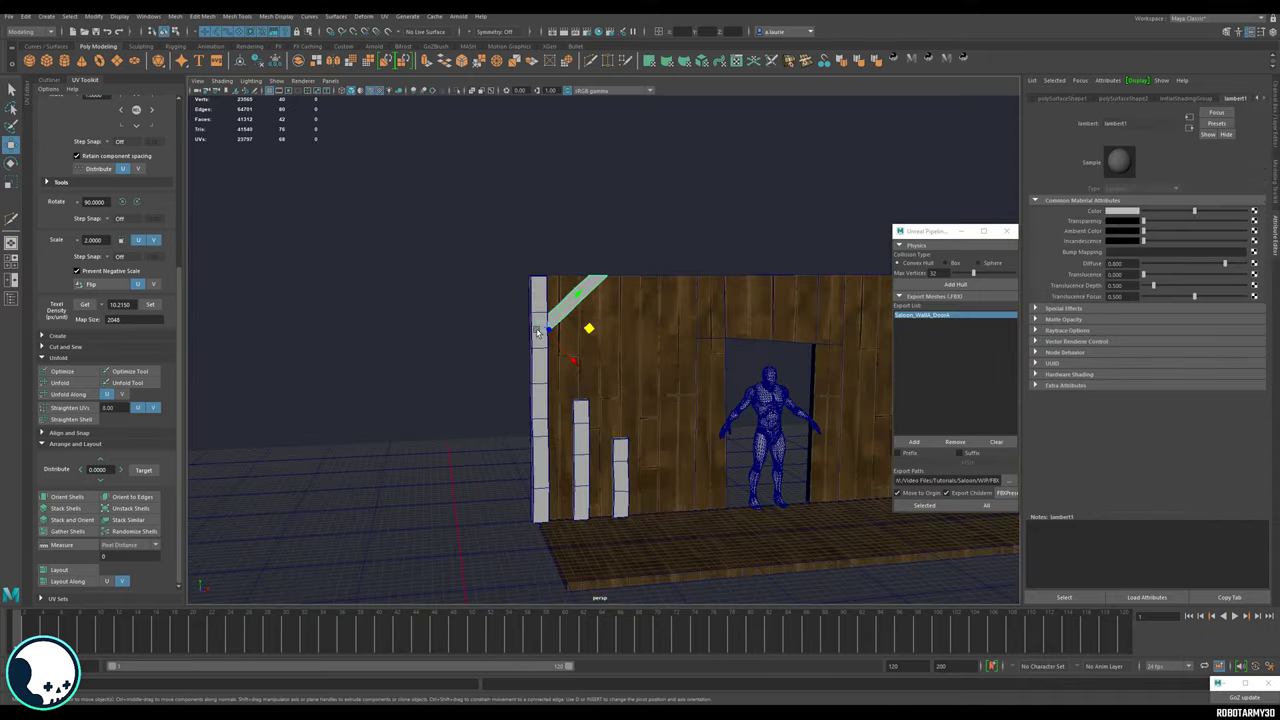
Open the UV Editor and show the diagonal brace's UVs in it.
left_click(509, 370)
middle_click_drag(643, 305, 584, 243, "alt")
left_click(515, 243)
left_click(522, 362, "shift")
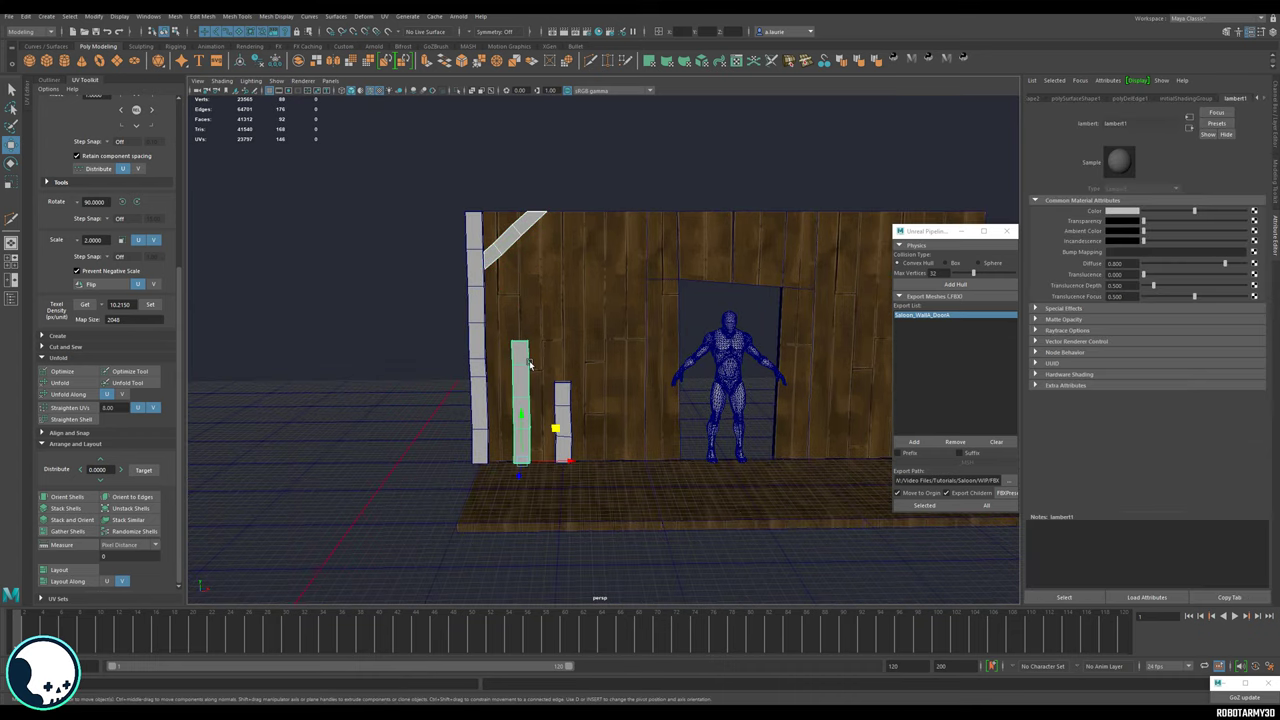
left_click(565, 390, "shift")
left_click(735, 60)
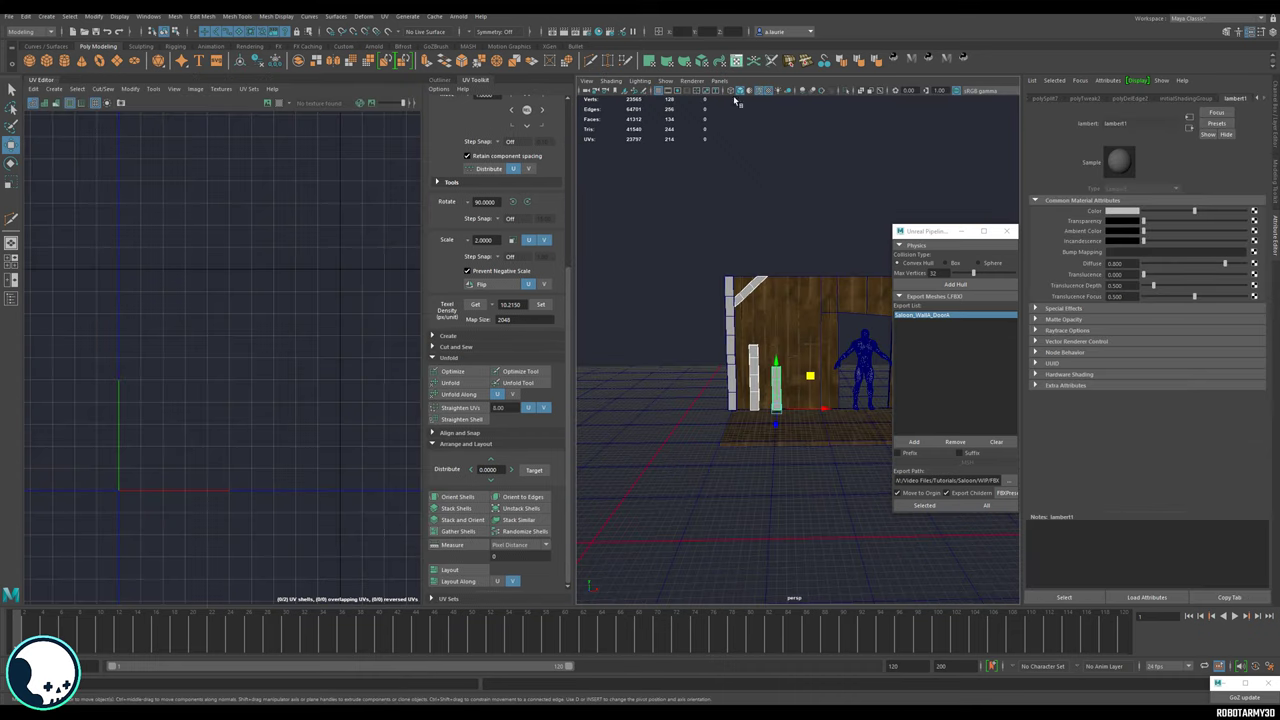
left_click(656, 208)
left_click(750, 313)
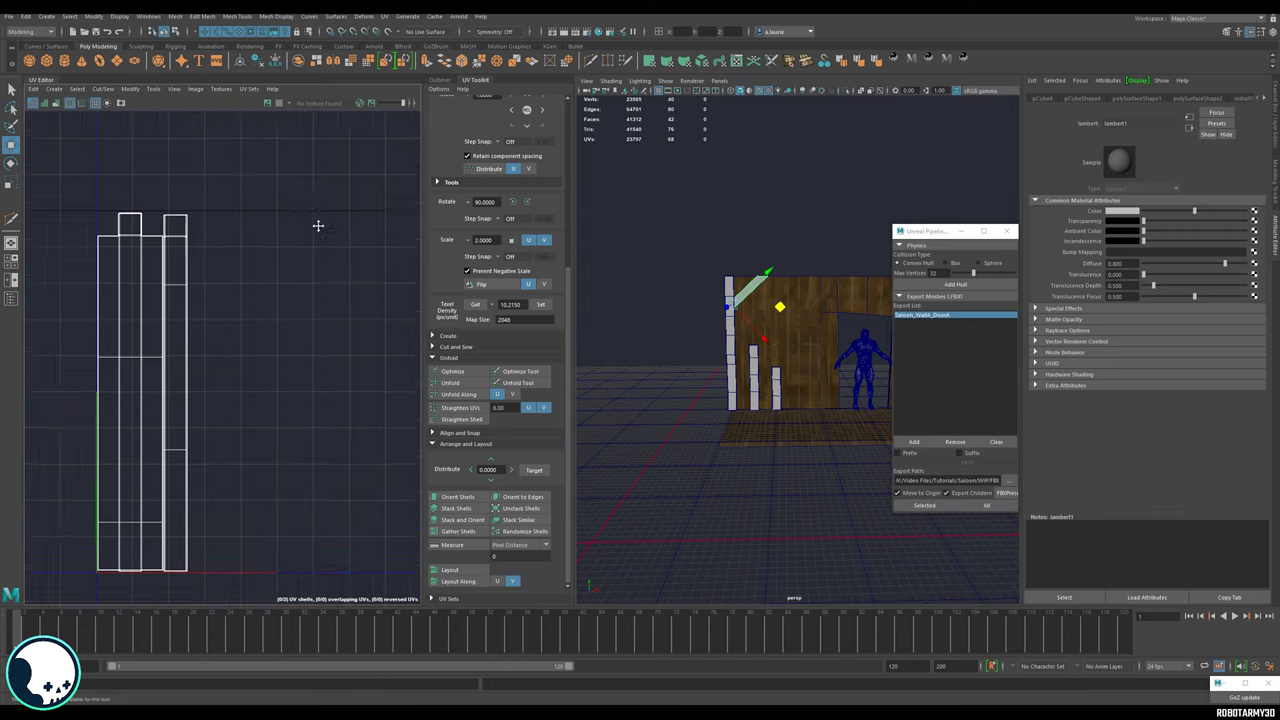
Unfold all of the brace's UV shells and orient them.
right_click_drag(305, 245, 284, 233)
left_click_drag(322, 123, 150, 490)
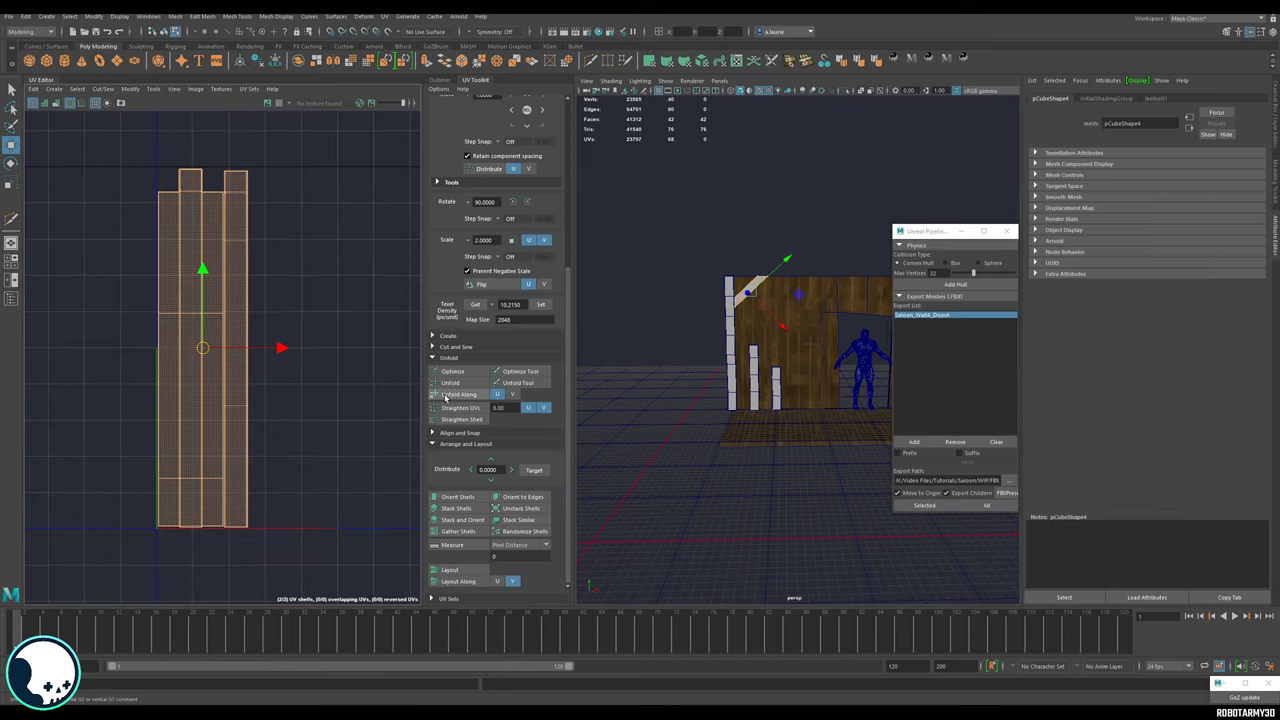
left_click(452, 383)
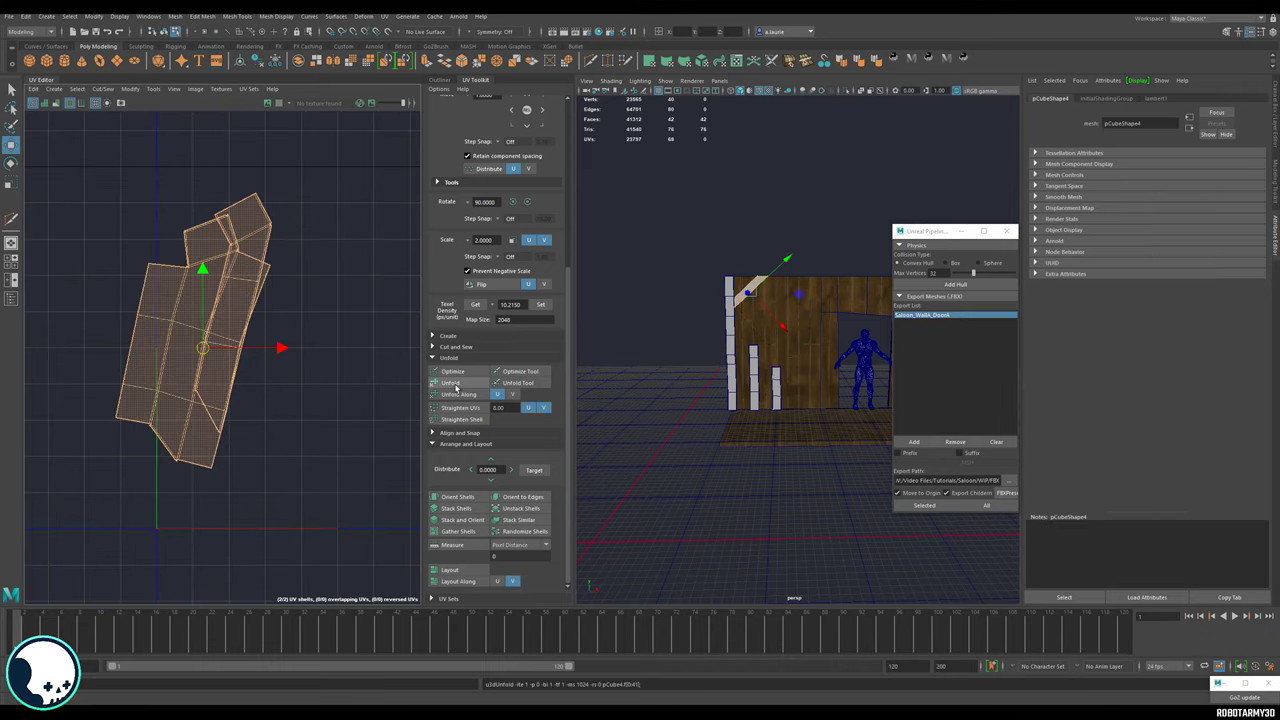
left_click(458, 497)
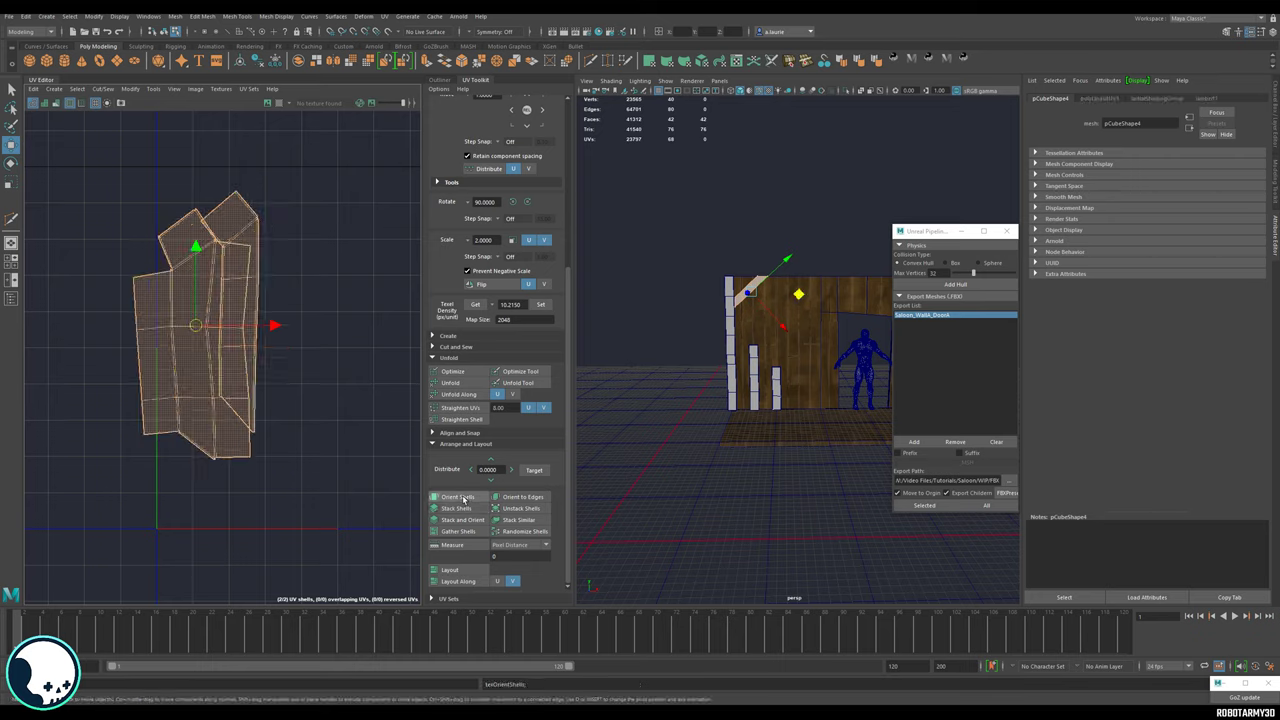
Separate the brace's two overlapping UV shells, placing the narrow shell beside the wide one.
left_click(323, 360)
left_click(242, 243)
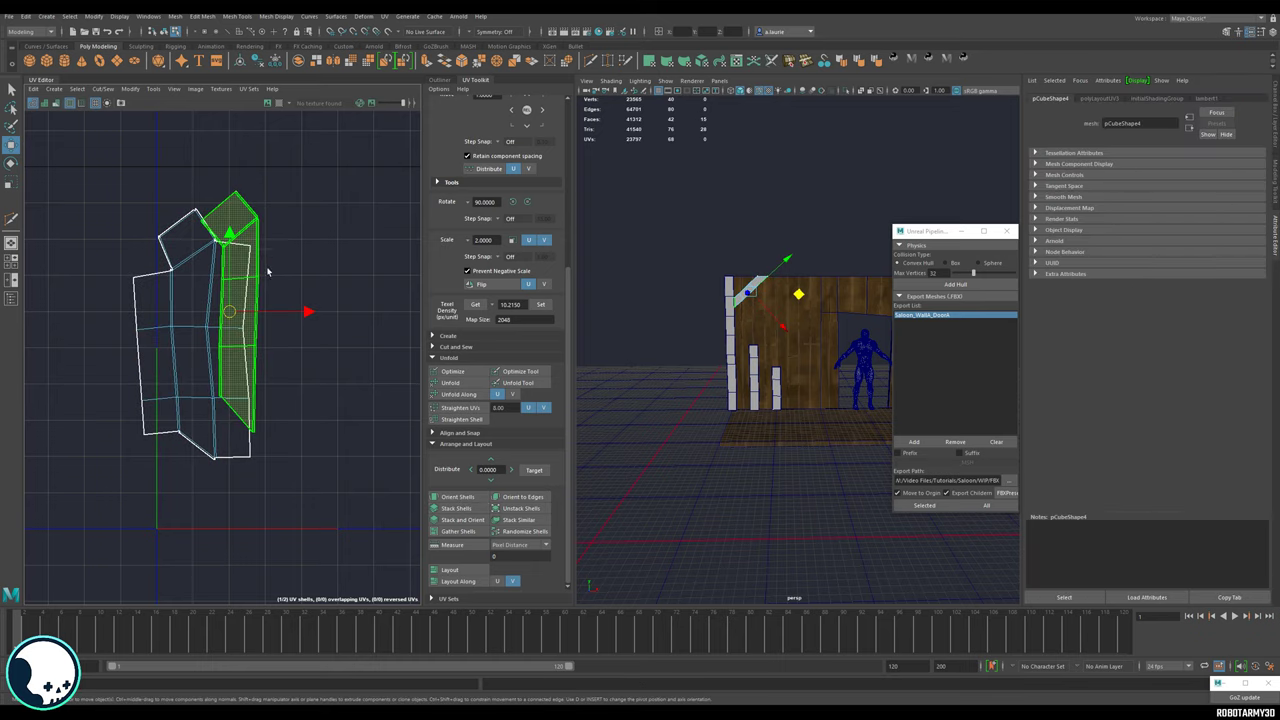
left_click_drag(234, 313, 310, 330)
left_click(226, 328)
left_click_drag(195, 333, 227, 348)
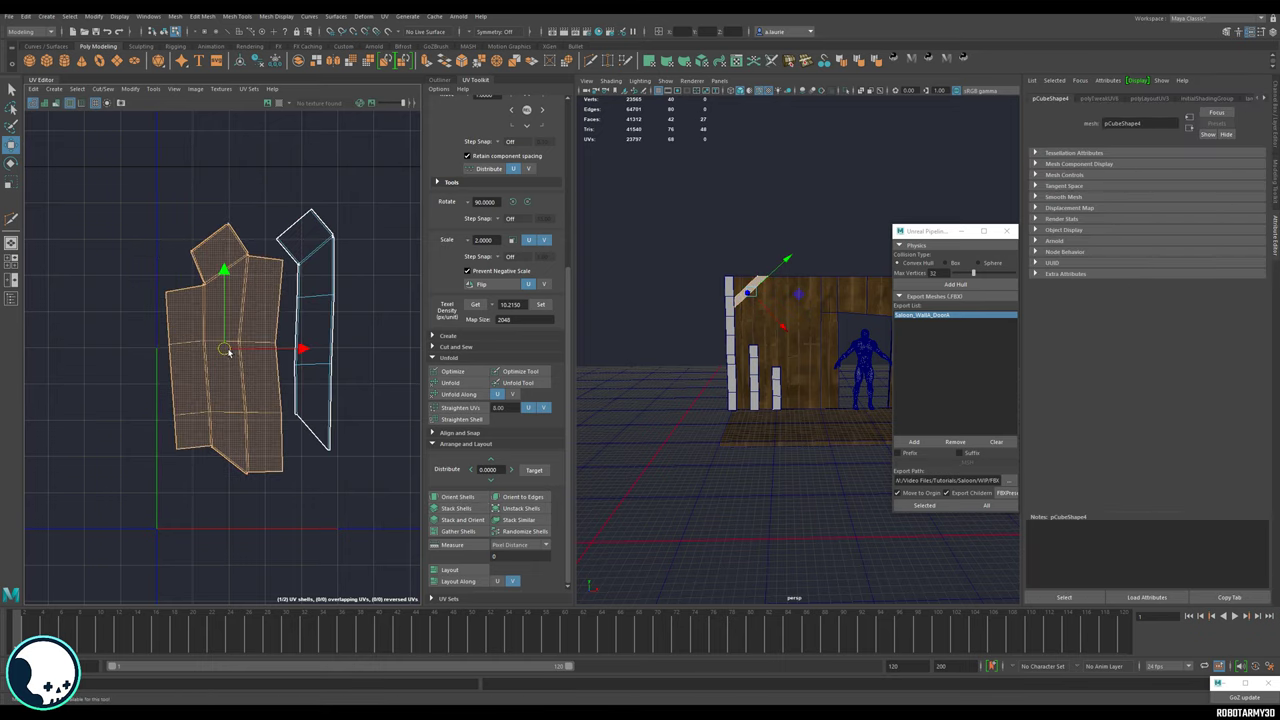
Optimize the brace's wide UV shell, then orient both the wide and the narrow shell upright.
right_click_drag(227, 339, 282, 340, "alt")
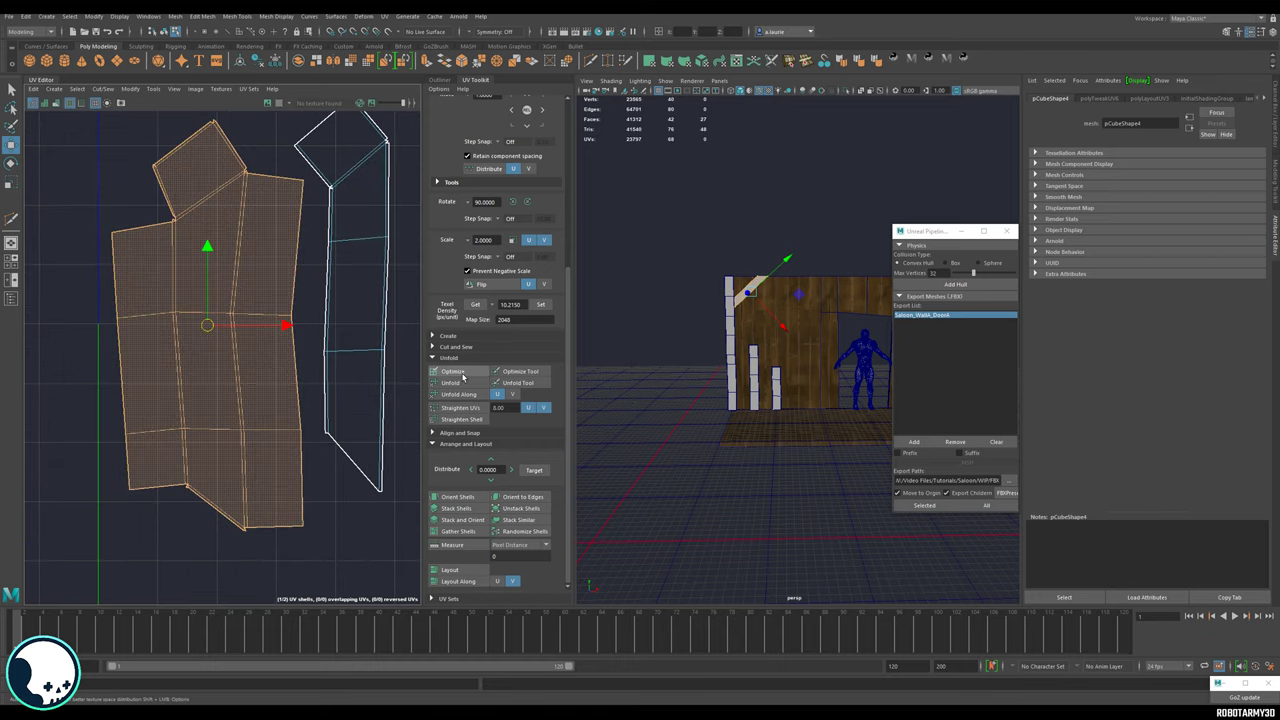
left_click(463, 374)
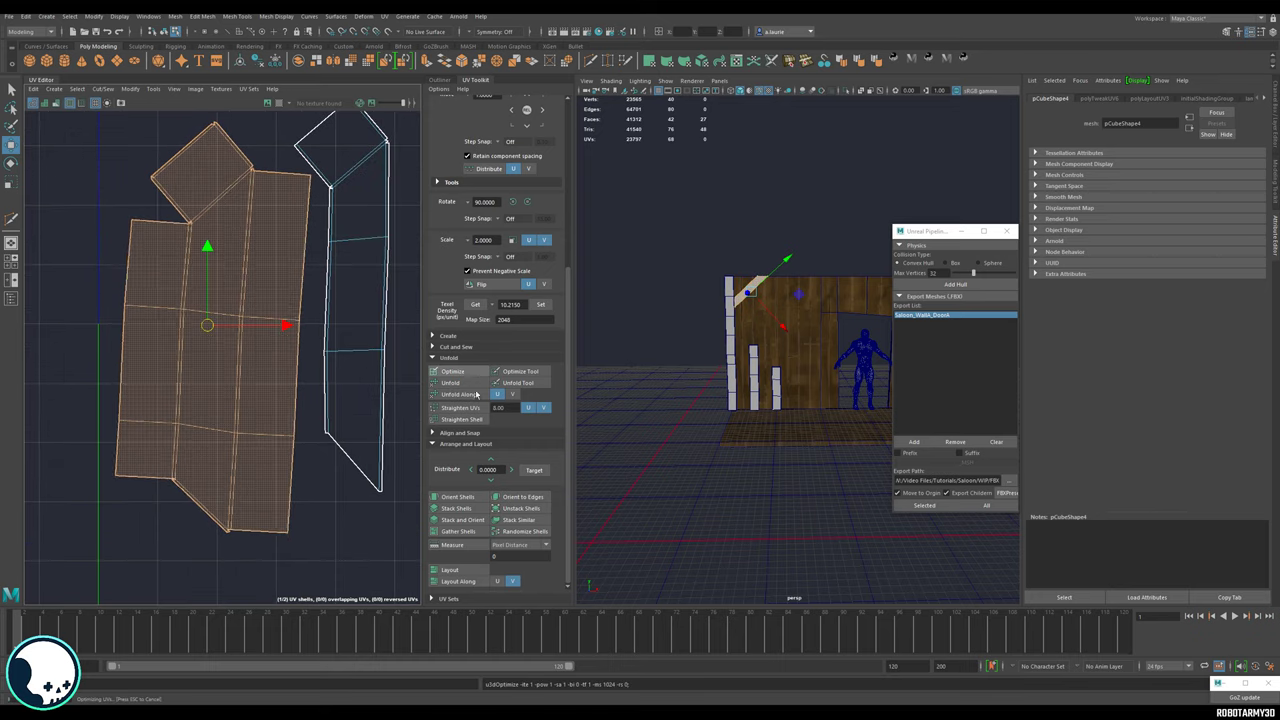
left_click(458, 497)
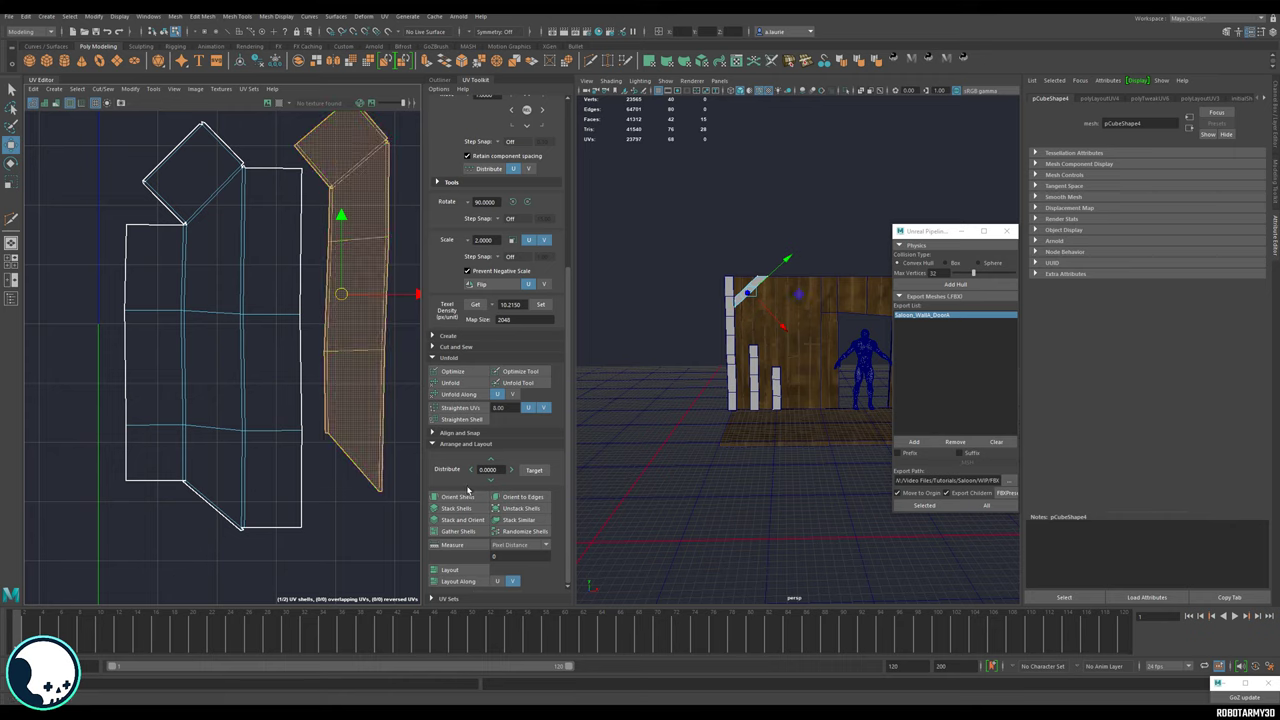
left_click(464, 501)
left_click_drag(331, 283, 329, 285)
scroll(337, 330, "down", 3)
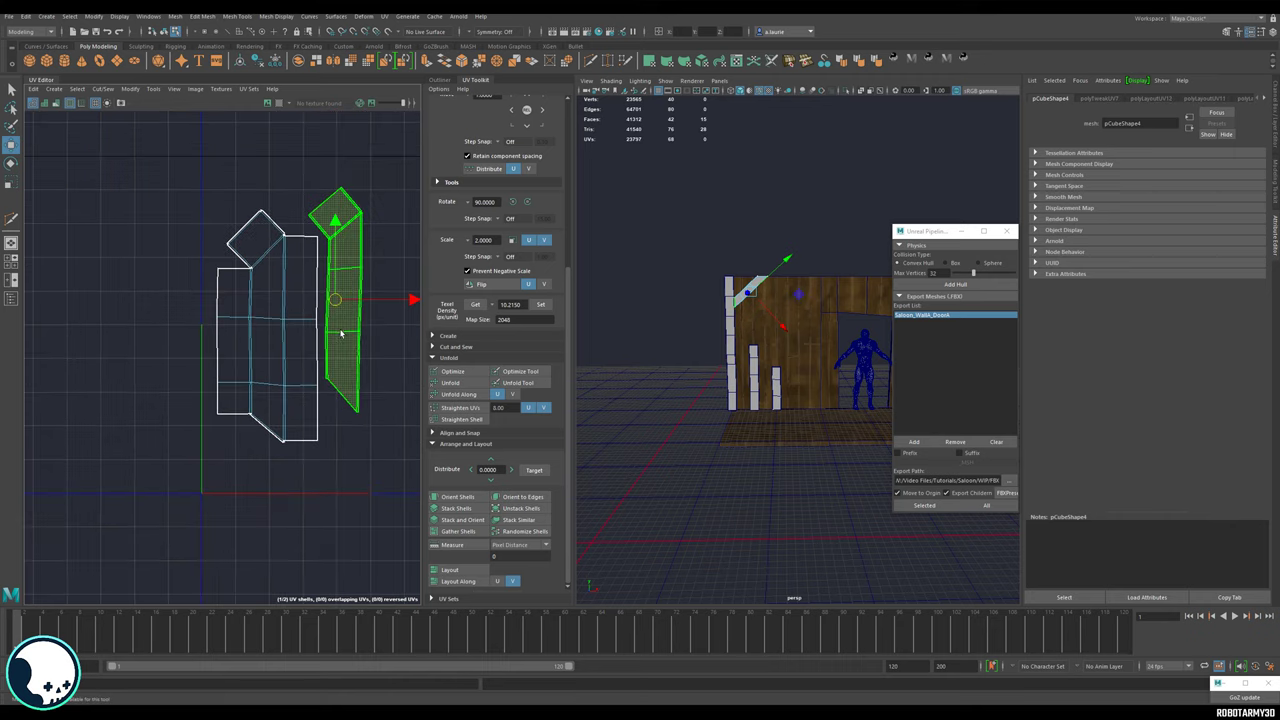
Place the brace's two UV shells close together near the UV origin without letting them overlap.
middle_click_drag(352, 330, 260, 339, "alt")
scroll(782, 304, "up", 4)
left_click_drag(706, 295, 734, 360, "alt")
left_click_drag(250, 302, 242, 307)
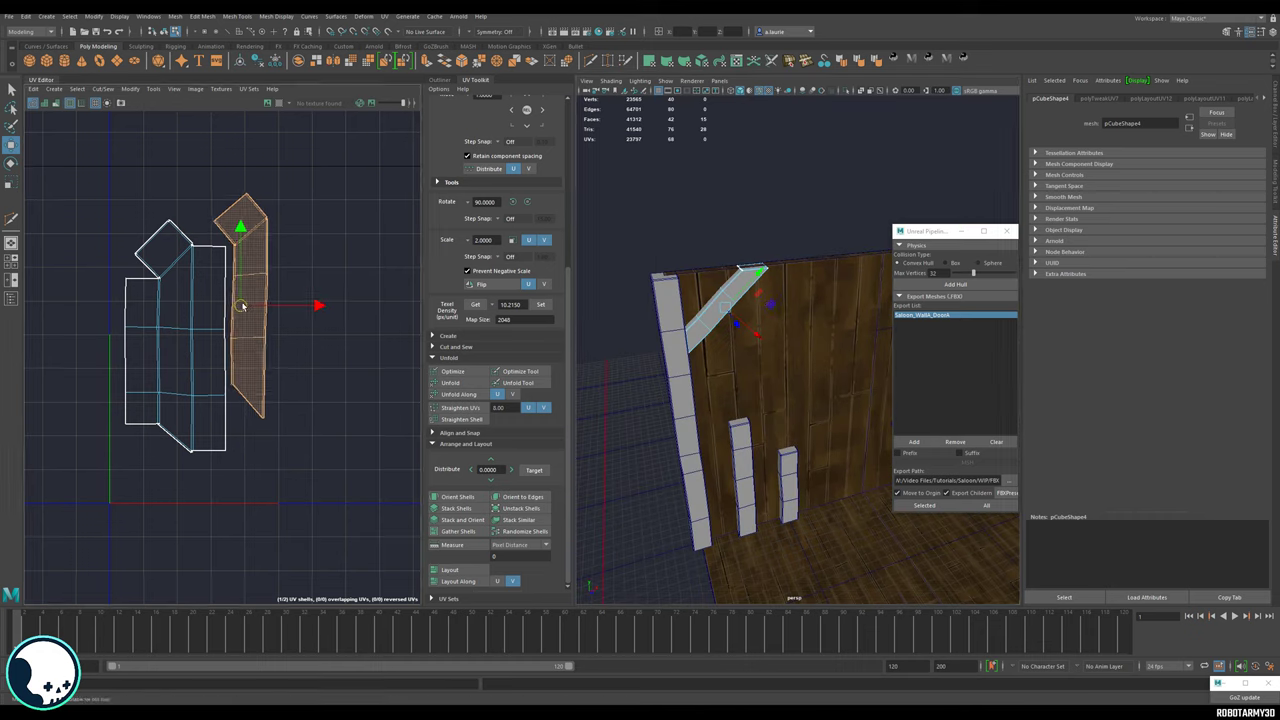
left_click(163, 330)
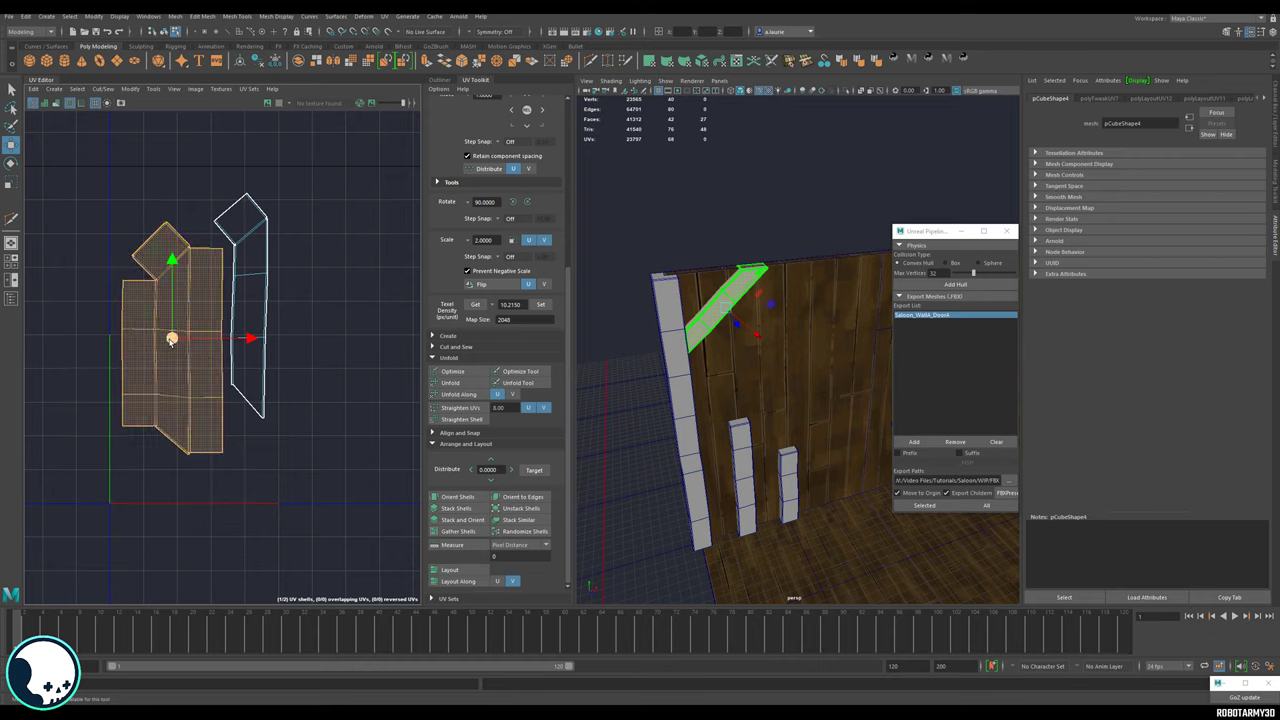
left_click_drag(170, 341, 165, 380)
left_click(247, 332)
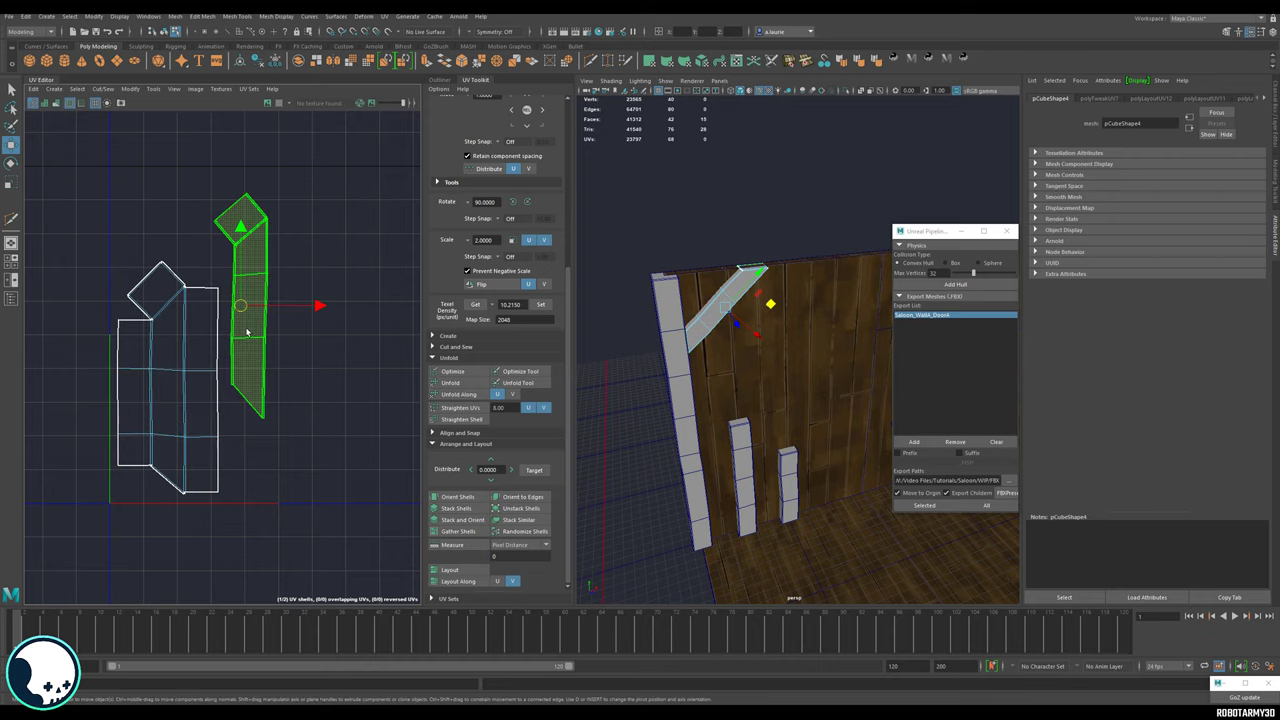
left_click_drag(247, 332, 234, 358)
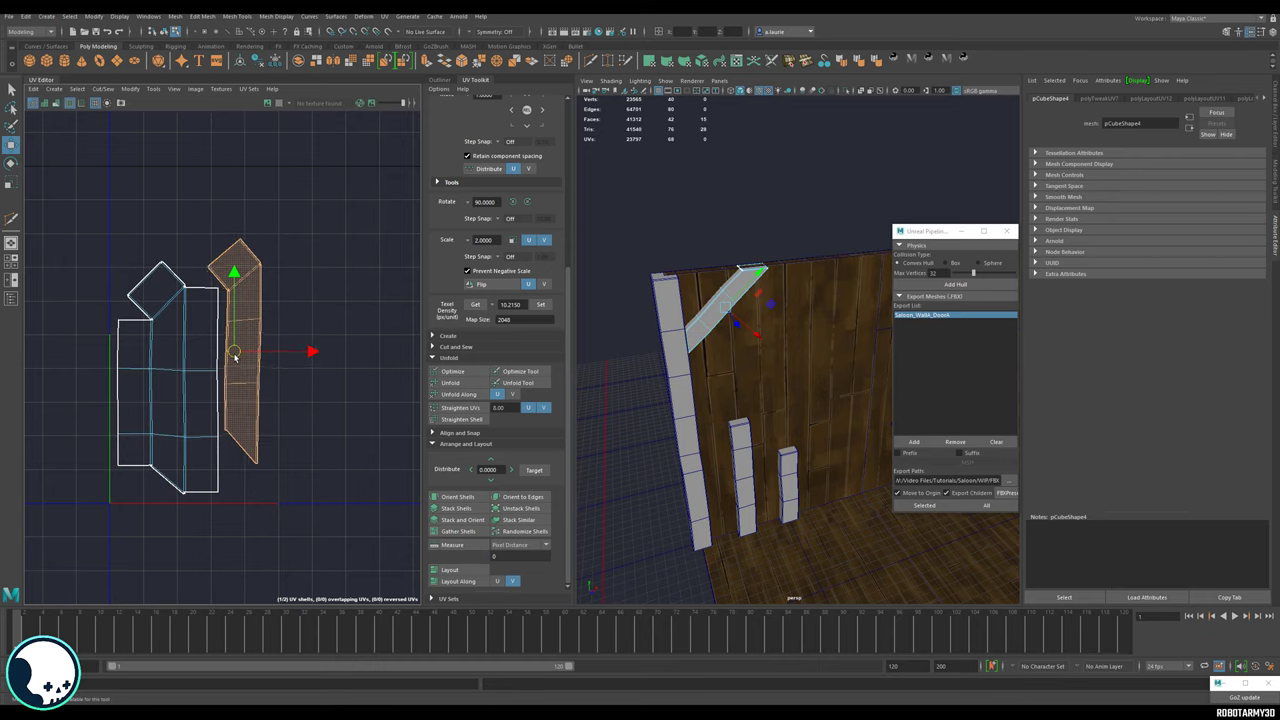
left_click(272, 408)
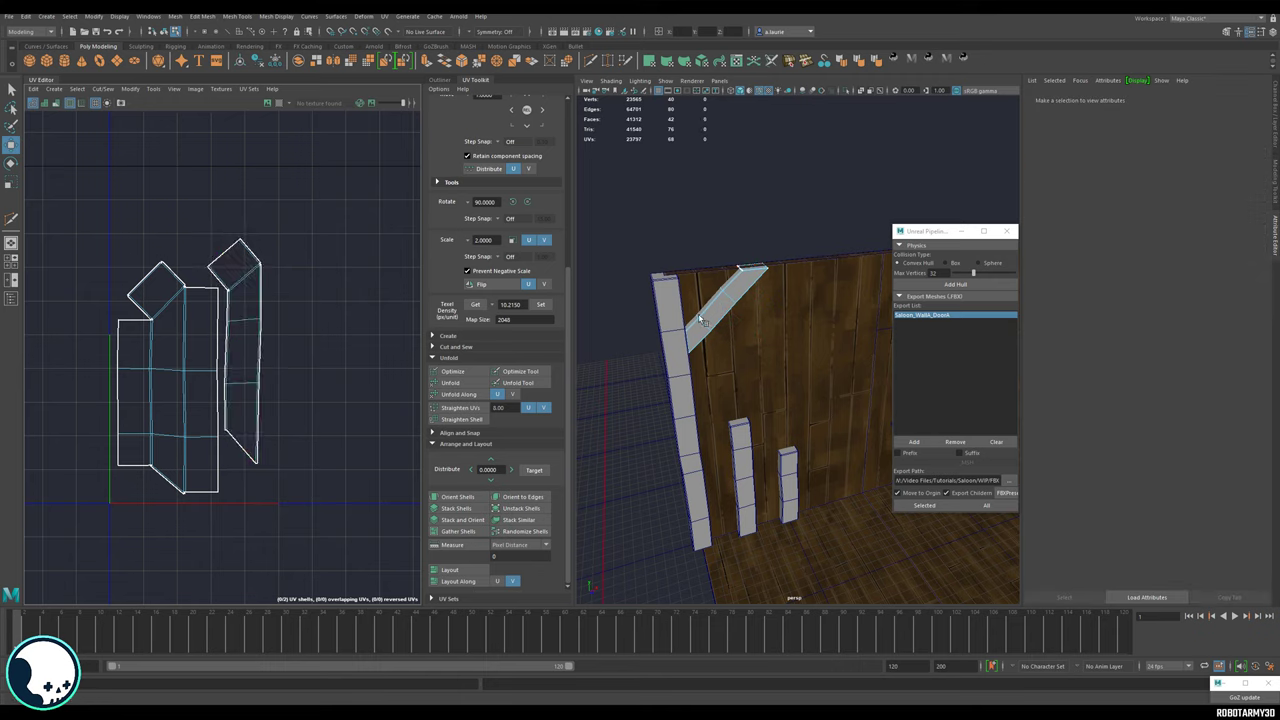
Unfold, orient, optimize and lay out the UVs of the medium-height post.
left_click_drag(682, 329, 728, 334, "alt")
middle_click_drag(728, 334, 755, 273, "alt")
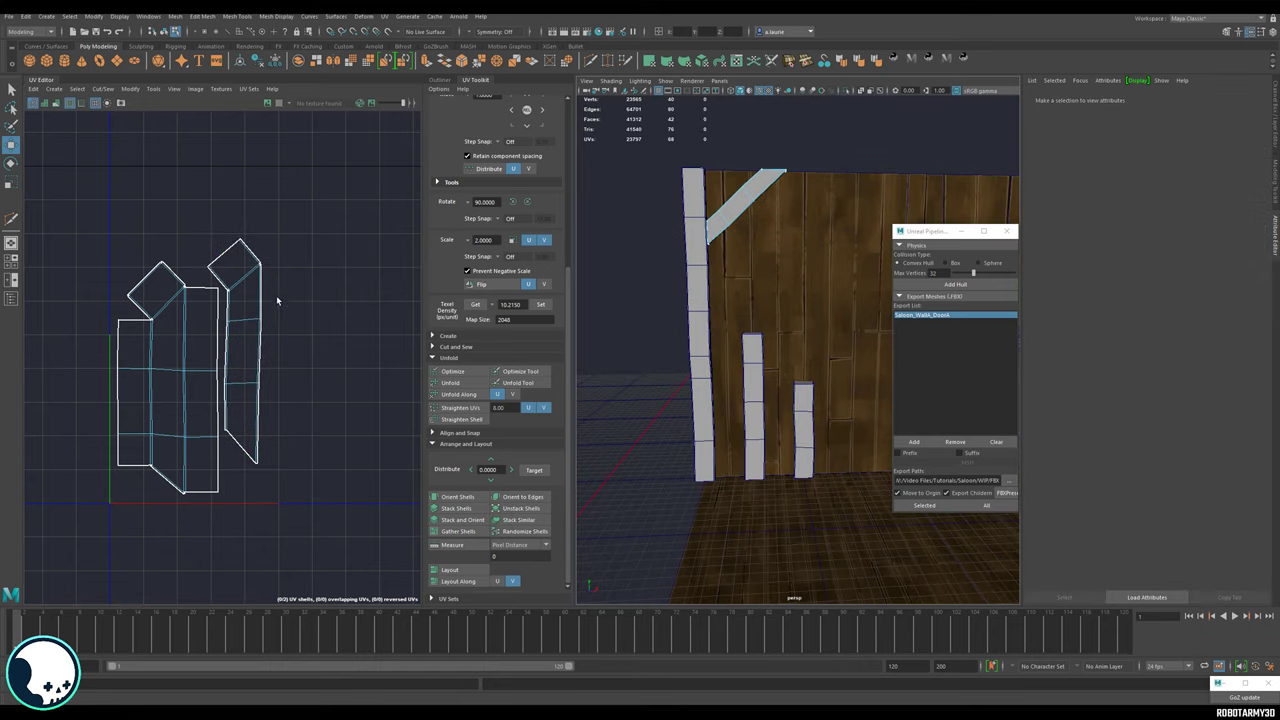
left_click(750, 373)
left_click(460, 383)
right_click_drag(728, 394, 768, 371)
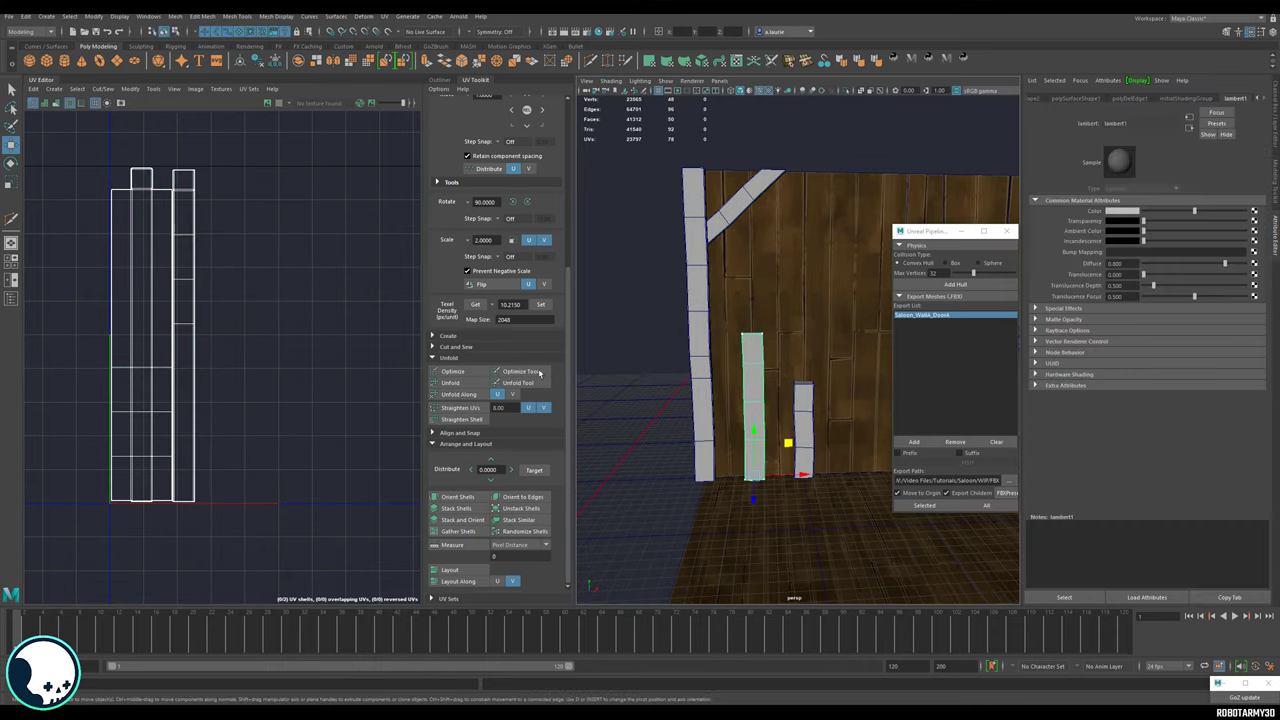
left_click(460, 383)
left_click(462, 497)
left_click(462, 372)
left_click(473, 571)
Unfold, orient, optimize and lay out the UVs of the shortest post, then return to object selection.
left_click(803, 428)
left_click(460, 383)
left_click(464, 497)
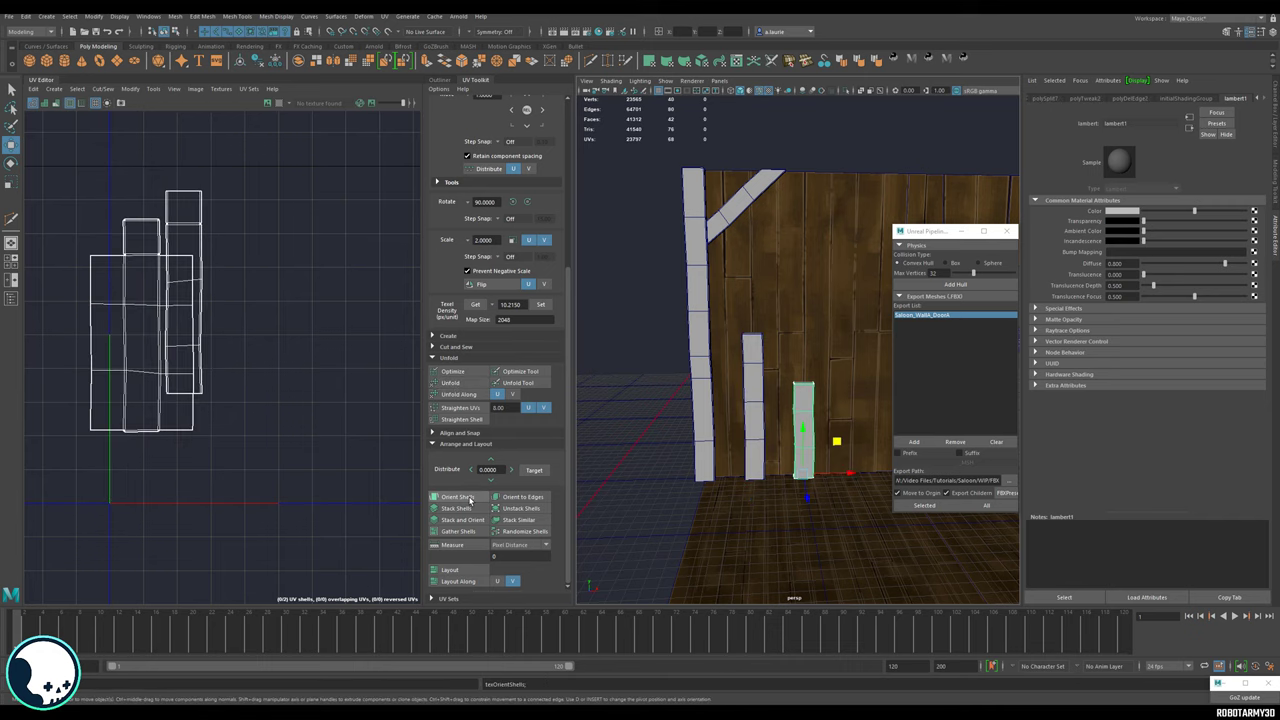
left_click(462, 371)
left_click(467, 569)
scroll(356, 342, "down", 3)
middle_click_drag(356, 342, 301, 320, "alt")
right_click_drag(275, 314, 234, 301)
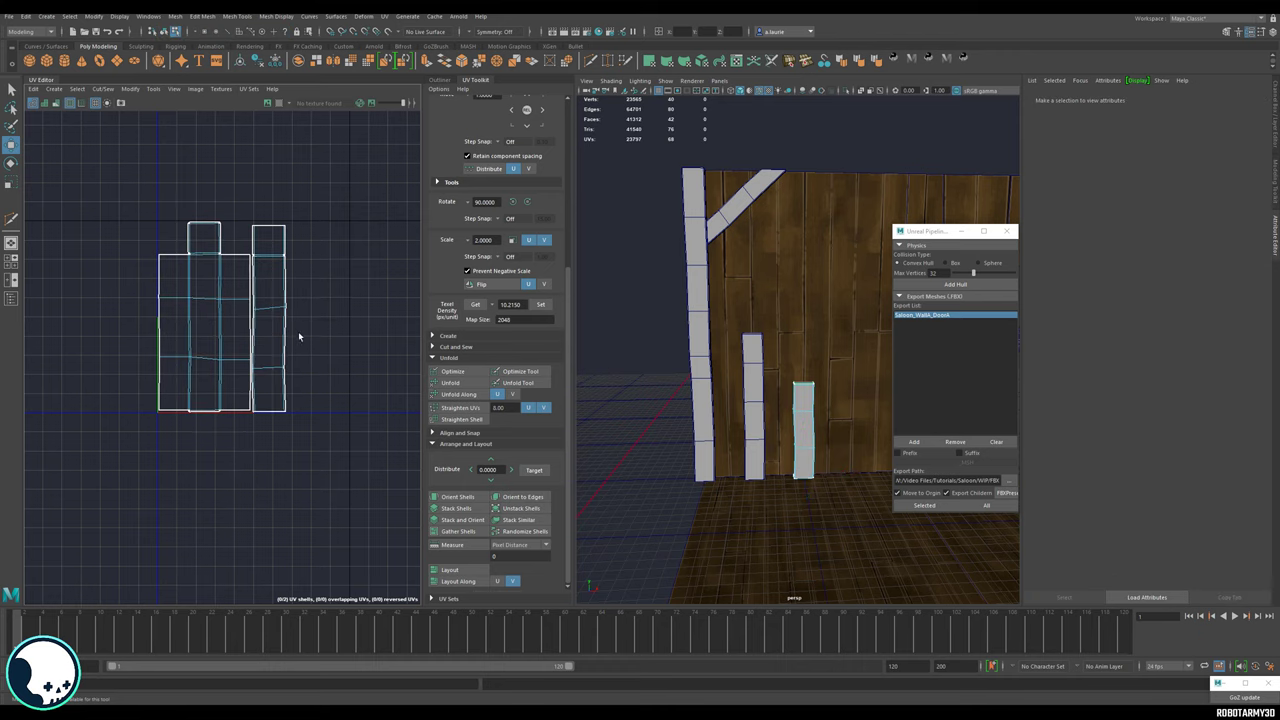
left_click_drag(345, 195, 156, 312)
left_click(343, 266)
scroll(340, 266, "down", 1)
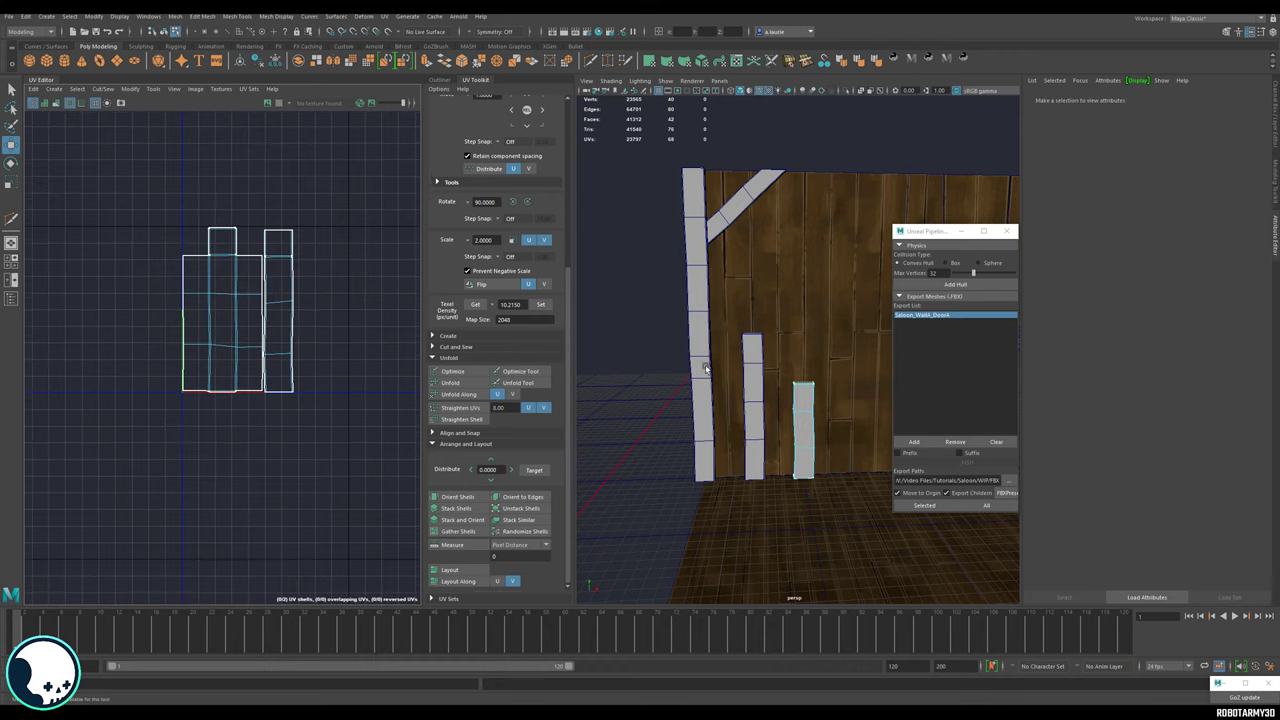
key("F8")
Activate interactive polygon cube creation and collapse the UV Editor to enlarge the perspective view.
left_click_drag(781, 400, 725, 305, "alt")
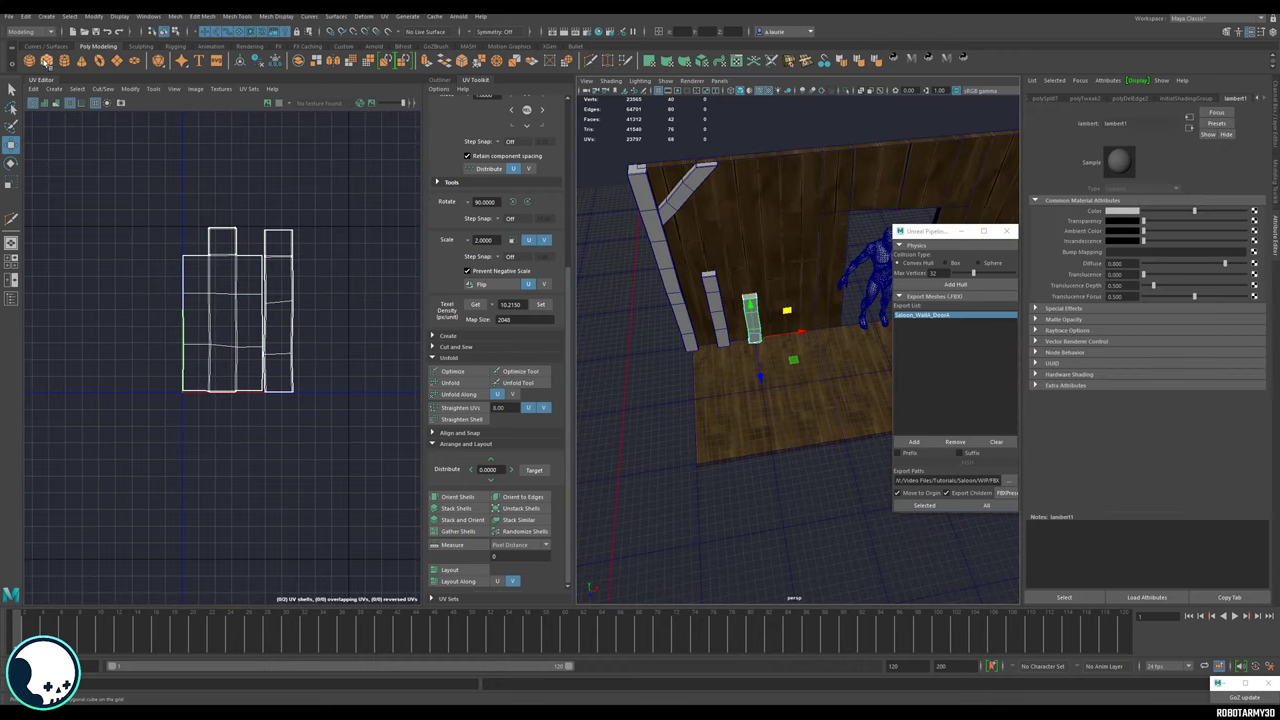
left_click(47, 63)
scroll(800, 366, "down", 3)
middle_click_drag(797, 368, 734, 371, "alt")
left_click_drag(731, 369, 783, 362, "alt")
key("space")
key("space")
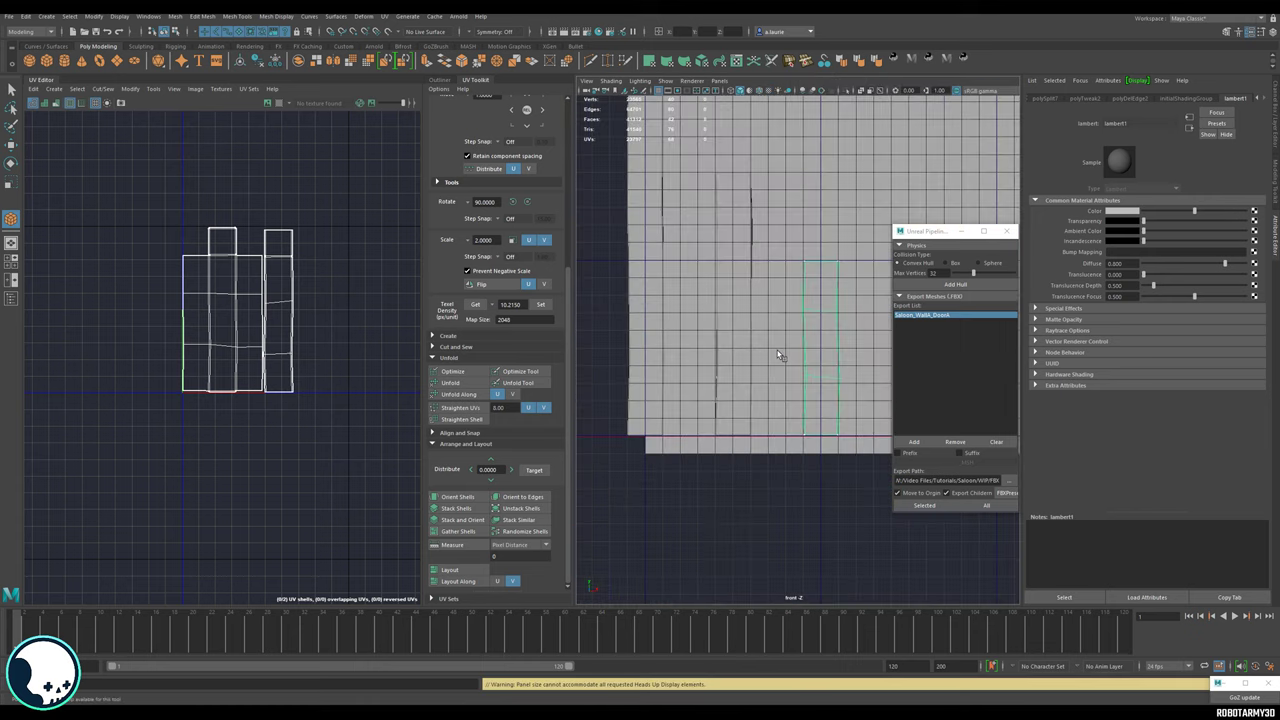
key("space")
key("space")
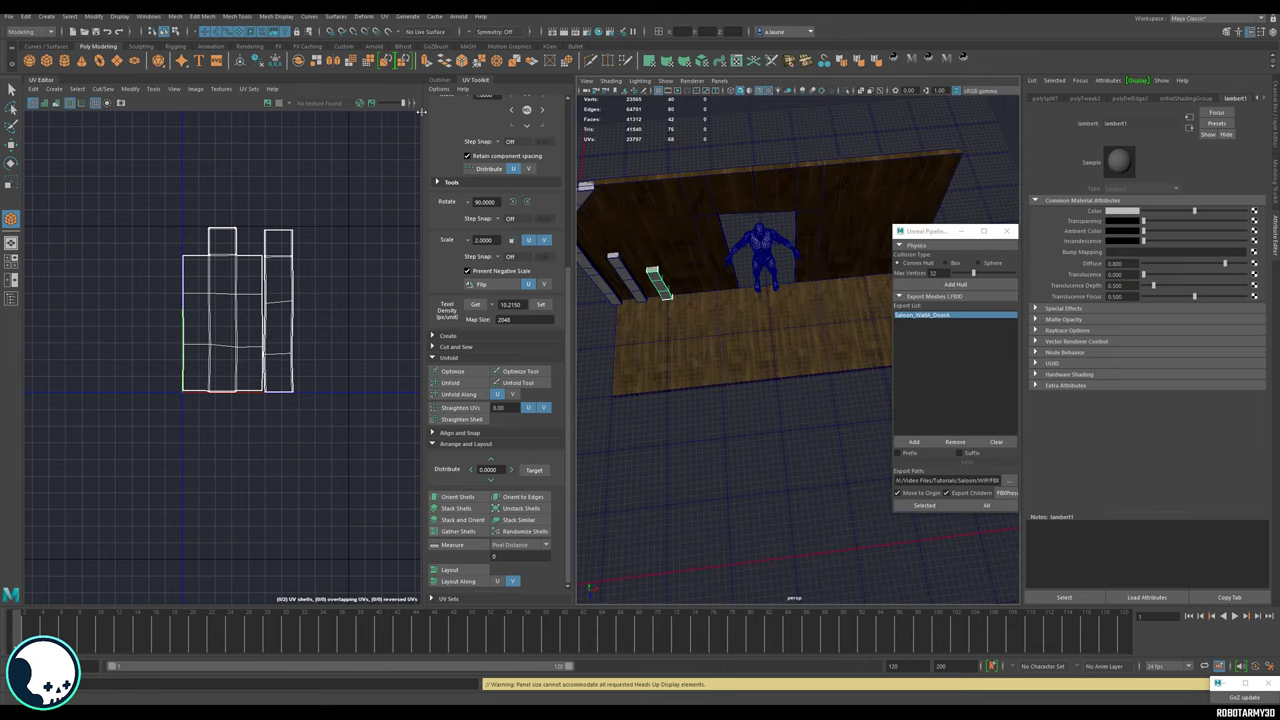
mouse_move(423, 134)
left_mouse_down()
mouse_move(326, 134)
mouse_move(420, 134)
left_mouse_up()
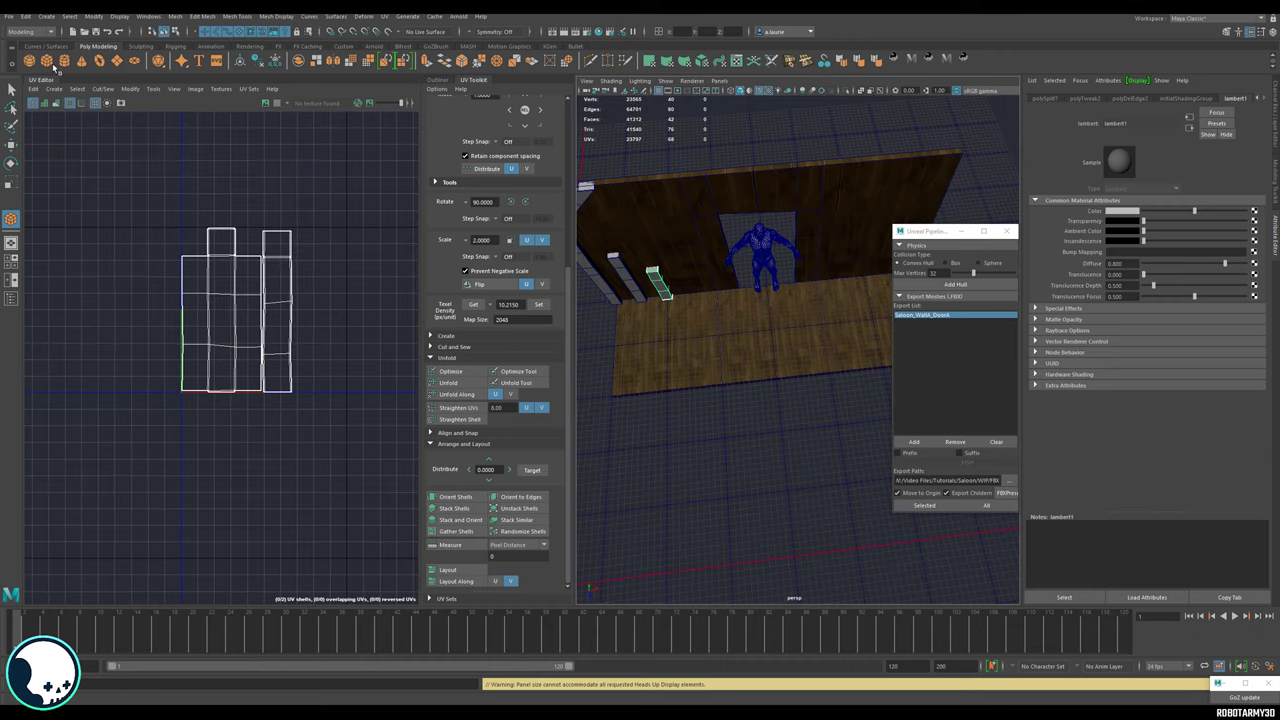
left_click(43, 82)
Draw a long, narrow box lengthwise on the plank floor in front of the wall, about half the wall's length.
left_click_drag(611, 263, 544, 318, "alt")
left_click_drag(527, 390, 476, 397, "alt")
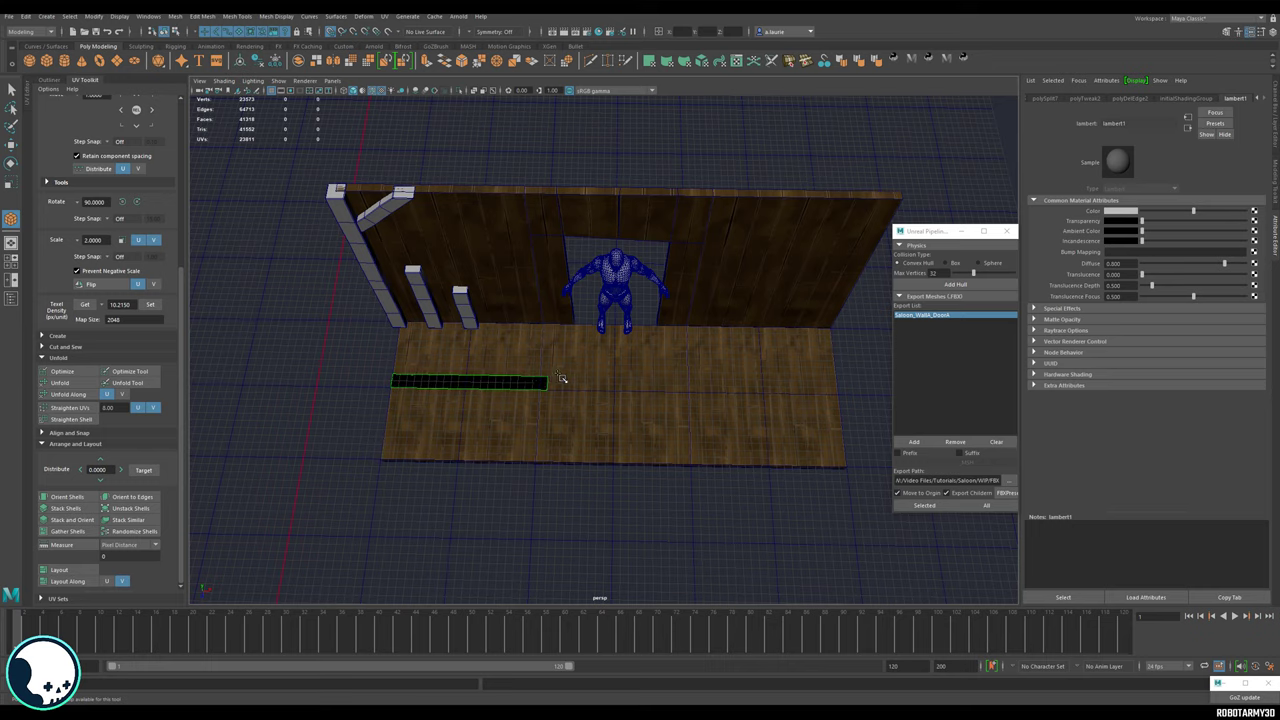
left_click(617, 372)
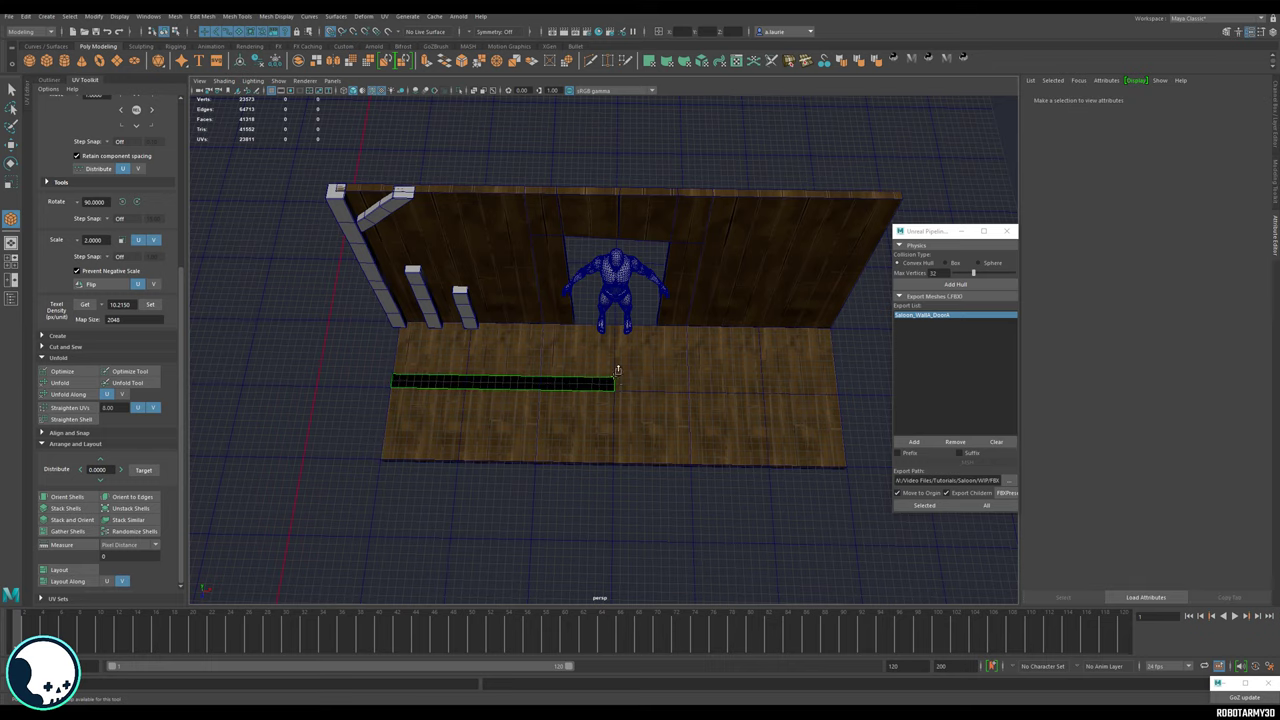
mouse_move(558, 409)
left_mouse_down("alt")
mouse_move(560, 364)
mouse_move(554, 410)
mouse_move(603, 402)
mouse_move(529, 406)
mouse_move(543, 406)
left_mouse_up("alt")
key("x")
left_click(553, 405)
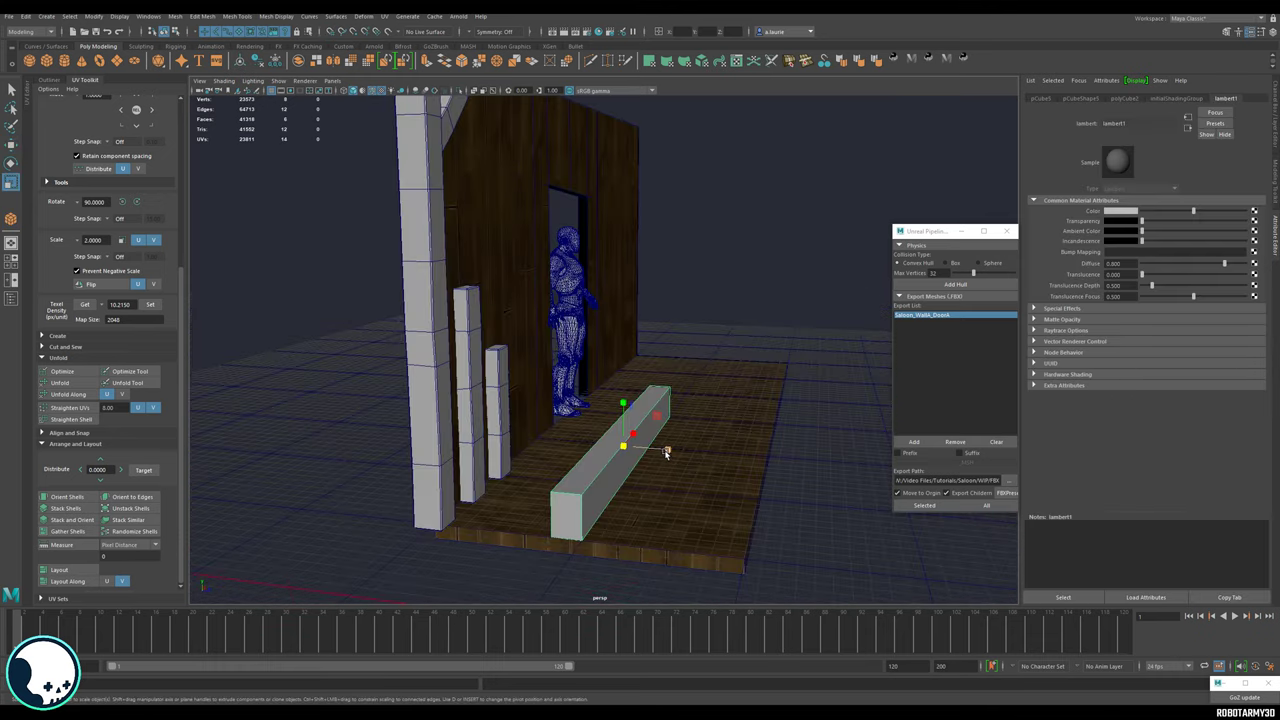
Finish the new box's height and move it up onto the front of the wall's top edge, above the tall post.
key("q")
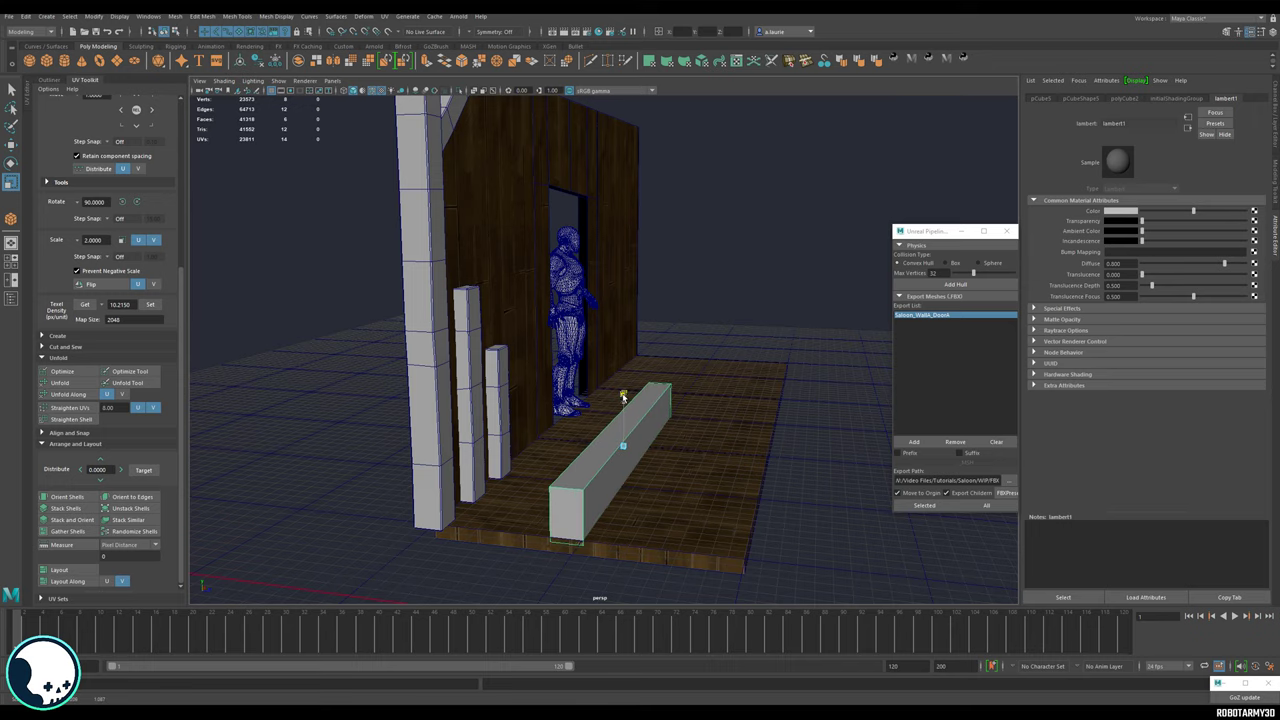
left_click_drag(623, 397, 623, 389)
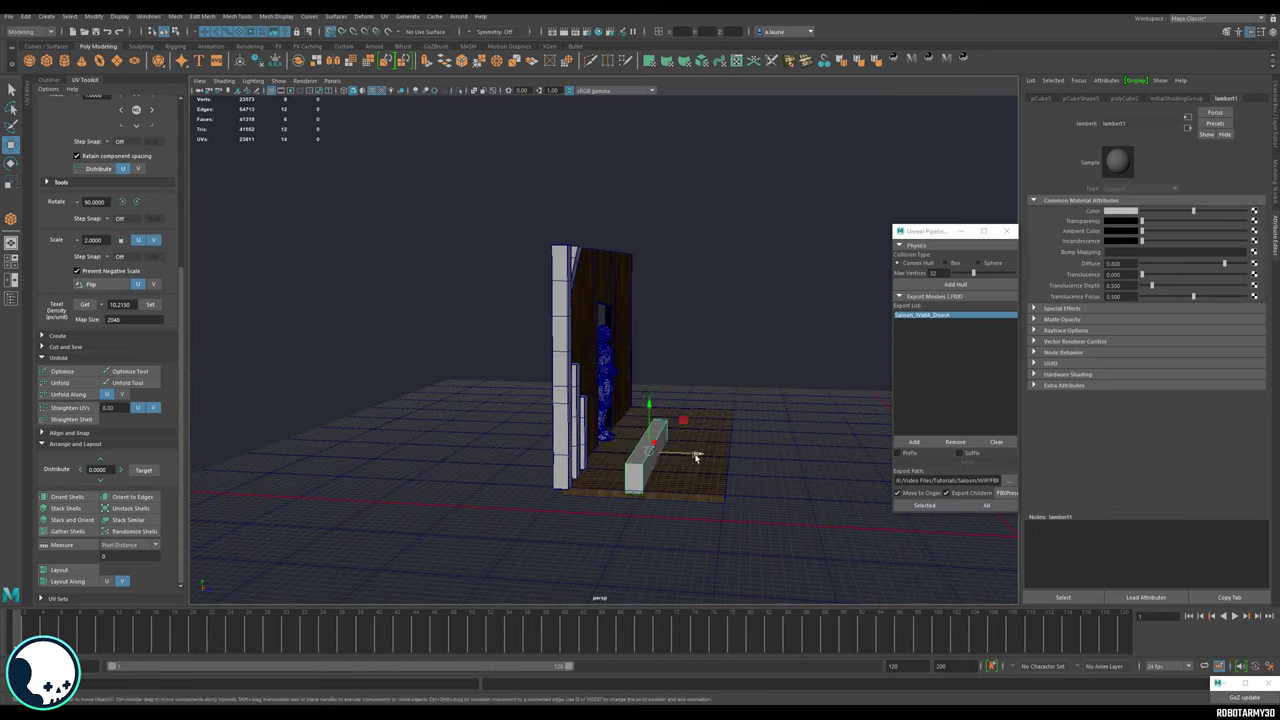
left_click_drag(697, 456, 594, 261)
scroll(585, 285, "up", 5)
middle_click_drag(583, 291, 677, 509, "alt")
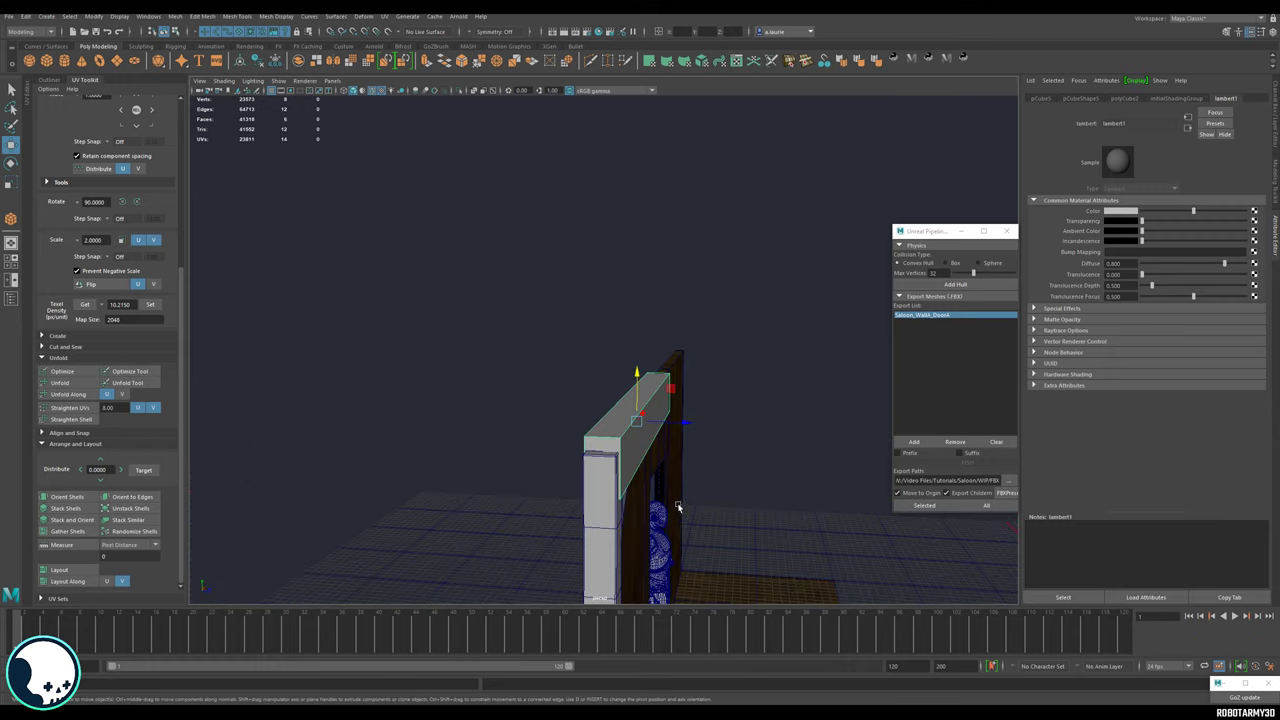
left_click_drag(677, 509, 615, 400, "alt")
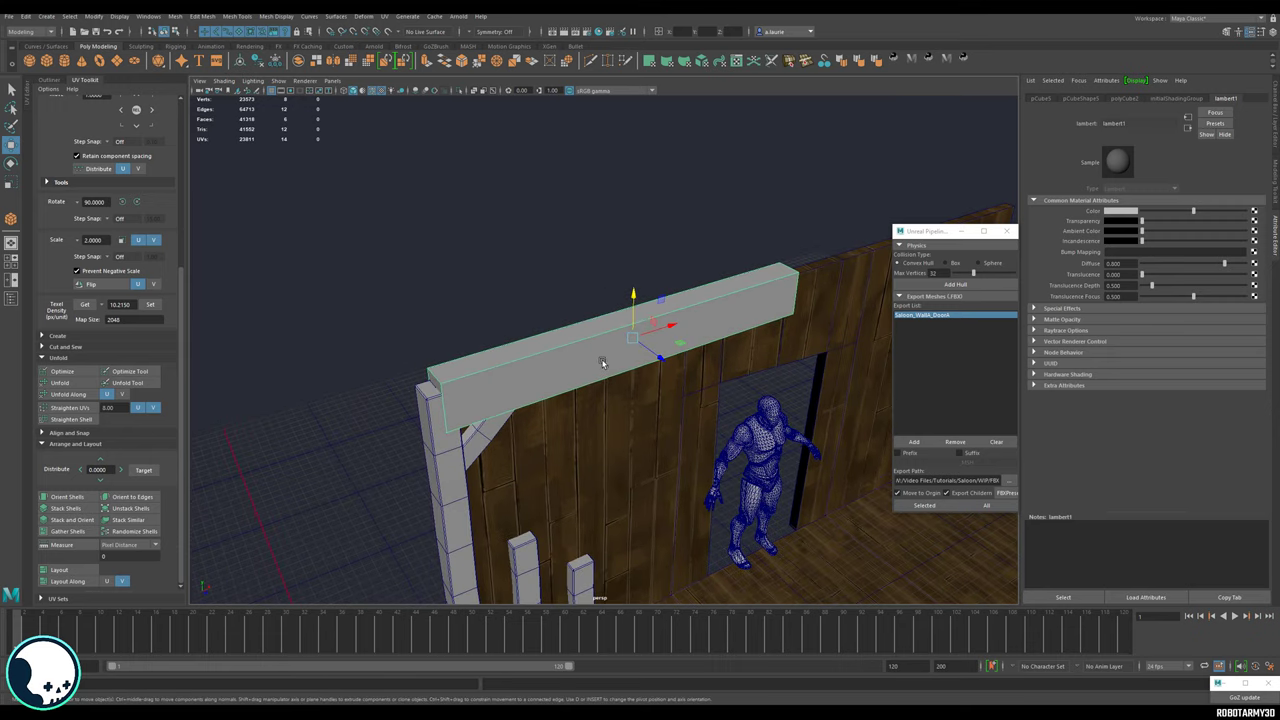
Bevel all edges of the top beam, reducing the bevel fraction below the default for narrow chamfers.
right_click_drag(603, 360, 602, 331)
left_click_drag(860, 177, 509, 429)
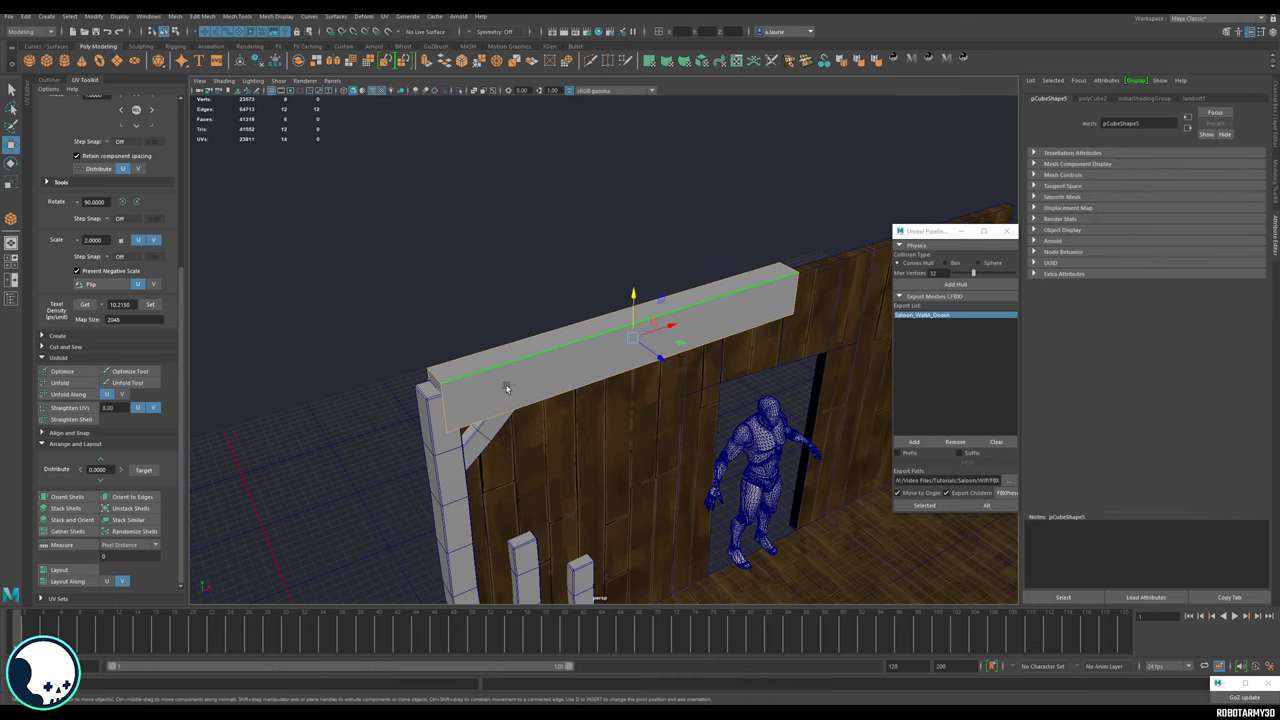
right_click(506, 387, "shift")
left_click(551, 388)
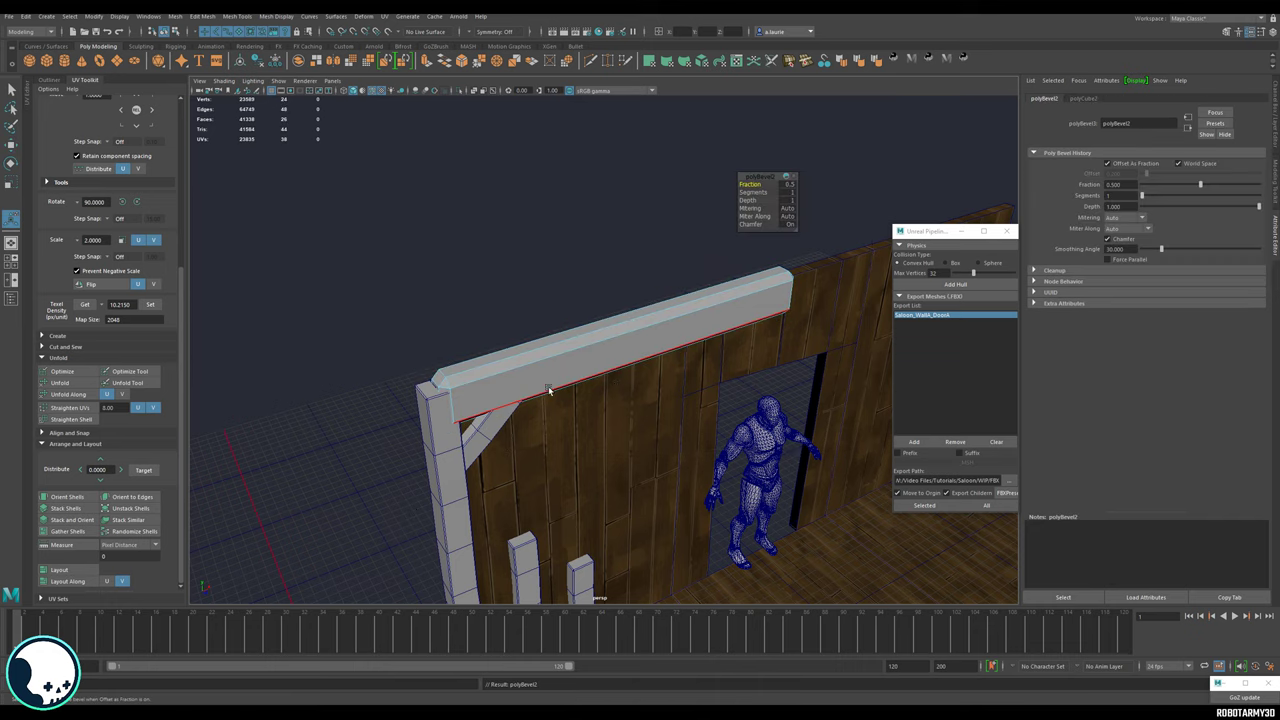
left_click_drag(759, 184, 736, 180)
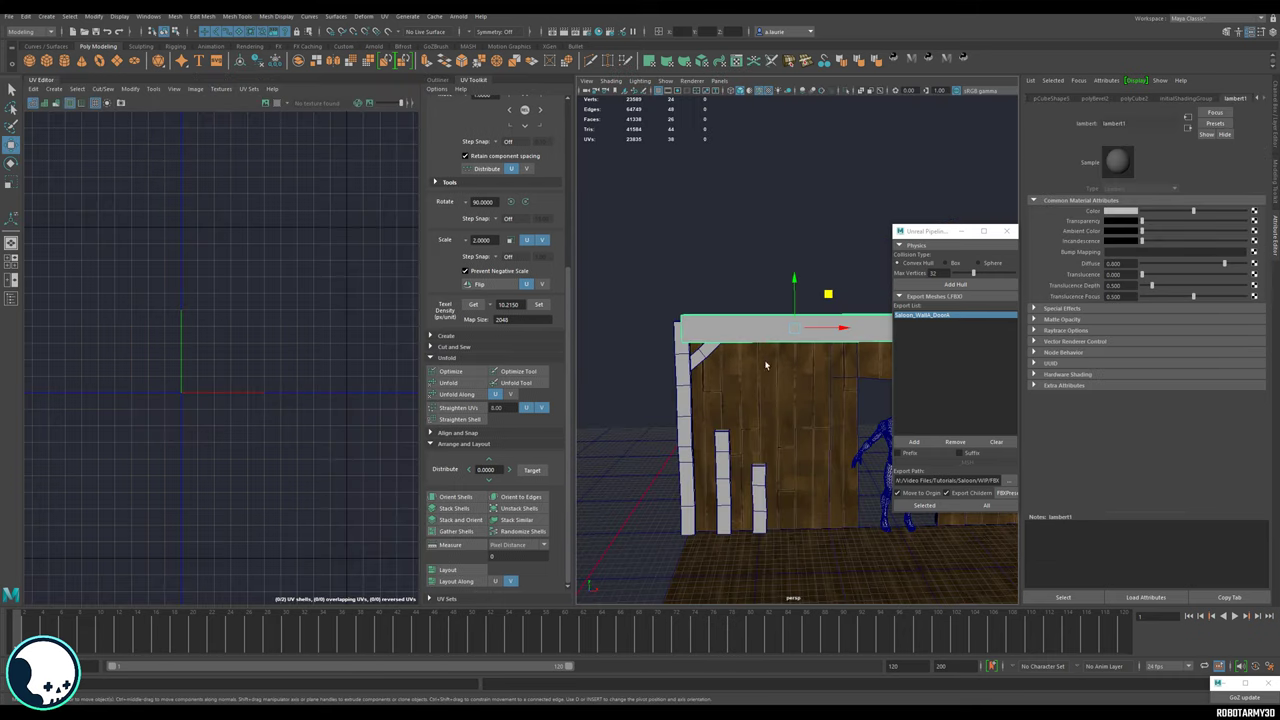
Select all of the top beam's UVs and unfold them.
right_click_drag(808, 328, 806, 343)
scroll(339, 330, "up", 6)
middle_click_drag(309, 333, 474, 292, "alt")
right_click_drag(205, 300, 240, 326)
left_click(240, 326)
key("ctrl+u")
Select the short UV edges at both ends of the beam's long strips, including the bevel corners, and cut them.
scroll(279, 402, "down", 3)
scroll(100, 350, "up", 6)
middle_click_drag(100, 343, 249, 310, "alt")
right_click_drag(249, 362, 249, 320)
left_click(249, 322)
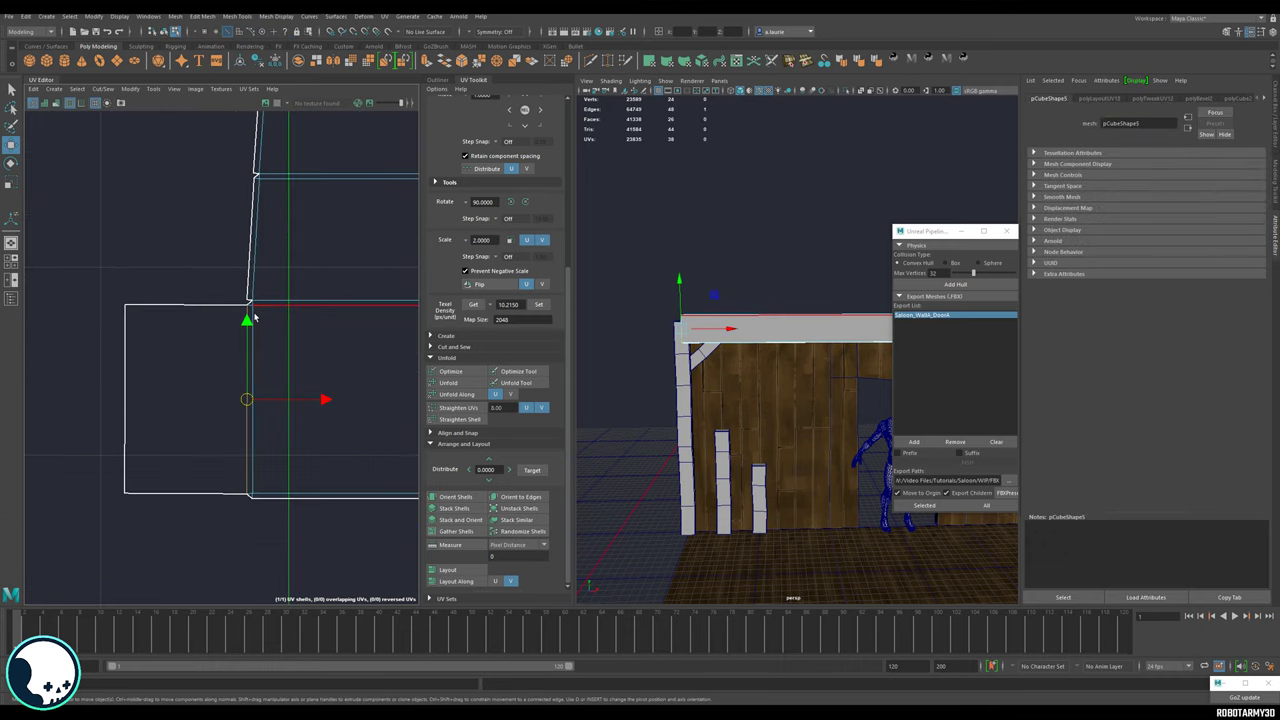
middle_click_drag(256, 258, 264, 381, "alt")
left_click(268, 280, "shift")
middle_click_drag(380, 140, 150, 345, "alt")
scroll(356, 311, "down", 6)
middle_click_drag(356, 311, 240, 350, "alt")
scroll(248, 368, "up", 6)
left_click(271, 380, "shift")
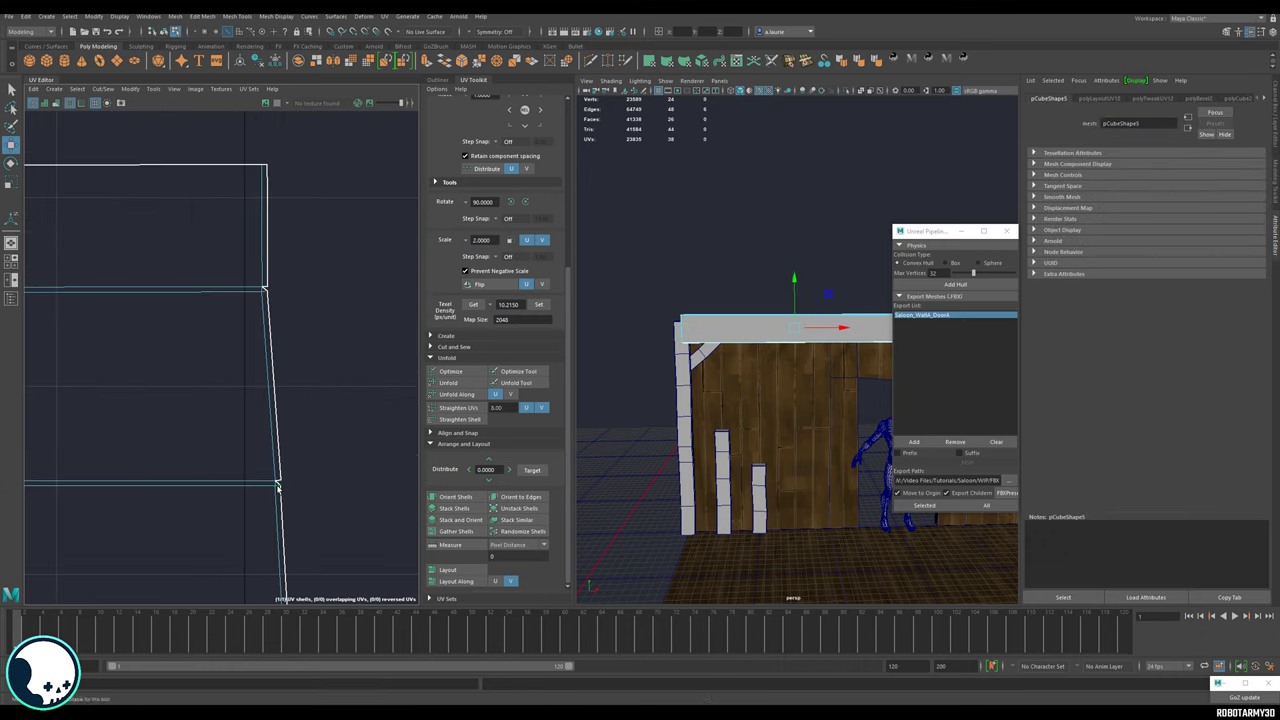
middle_click_drag(282, 590, 300, 333, "alt")
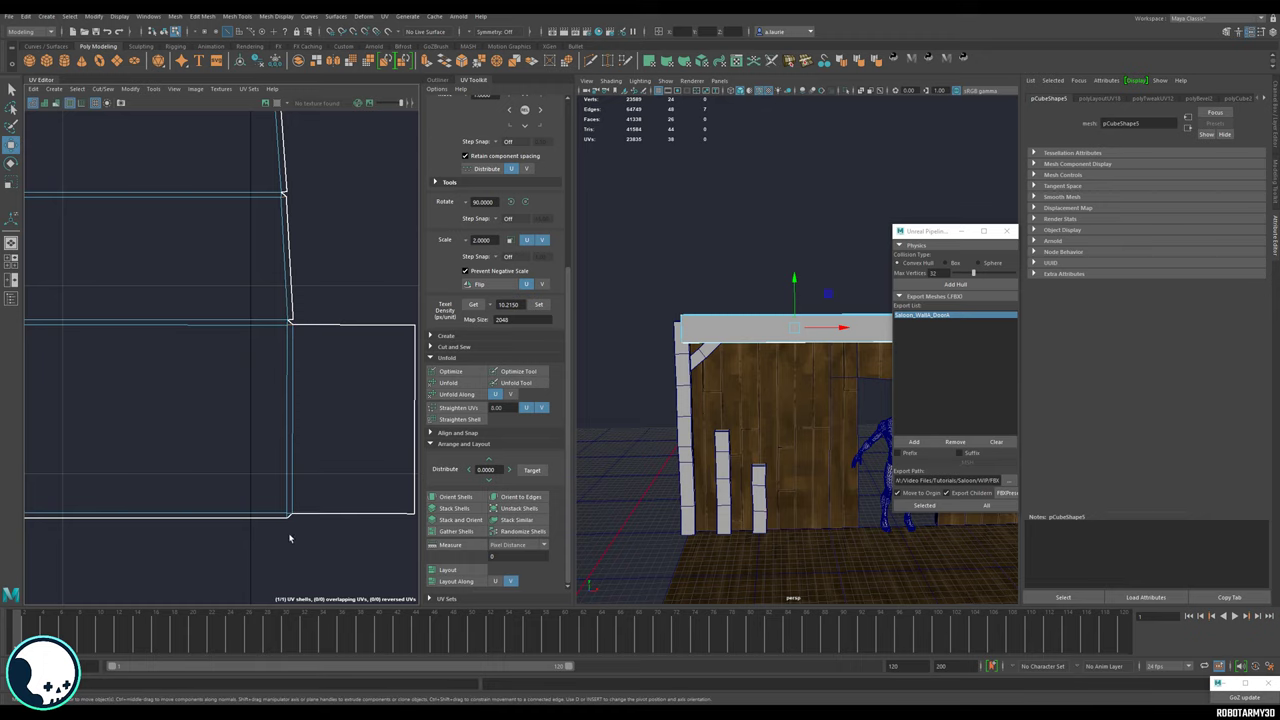
right_click(284, 379, "shift")
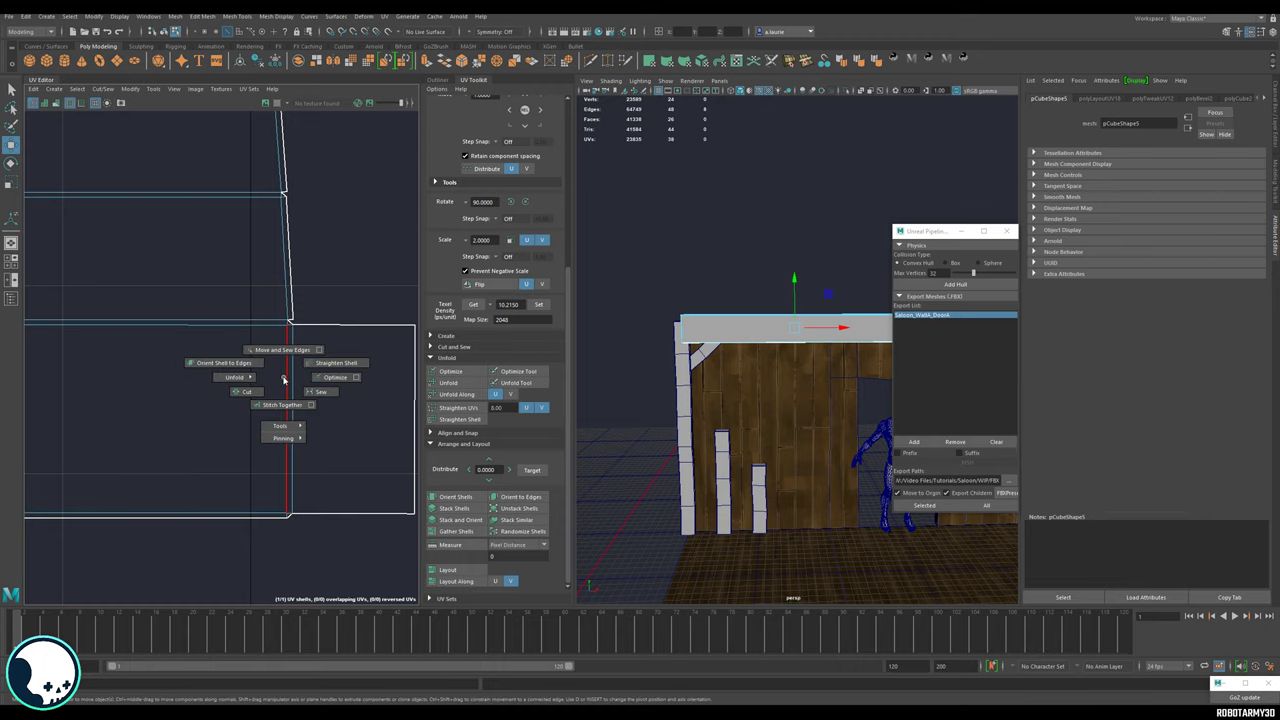
left_click(265, 392)
Select the beam's whole UV shell and unfold it again into straight, parallel strips.
right_click(270, 350)
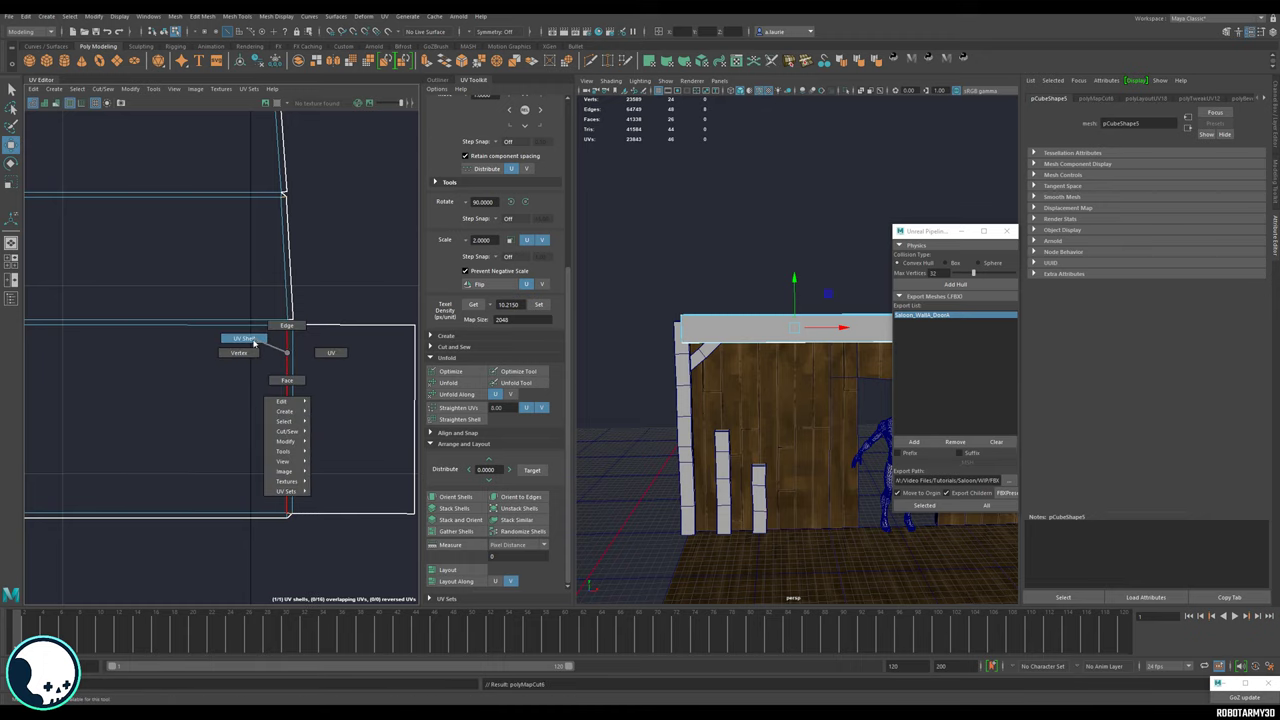
right_click_drag(254, 342, 244, 338)
left_click(211, 289)
right_click_drag(211, 289, 211, 340, "shift")
scroll(250, 310, "down", 8)
scroll(810, 350, "up", 4)
Insert four evenly spaced edge loops across the length of the top beam with the Connect tool.
middle_click_drag(826, 355, 684, 374, "alt")
right_click_drag(766, 330, 773, 308)
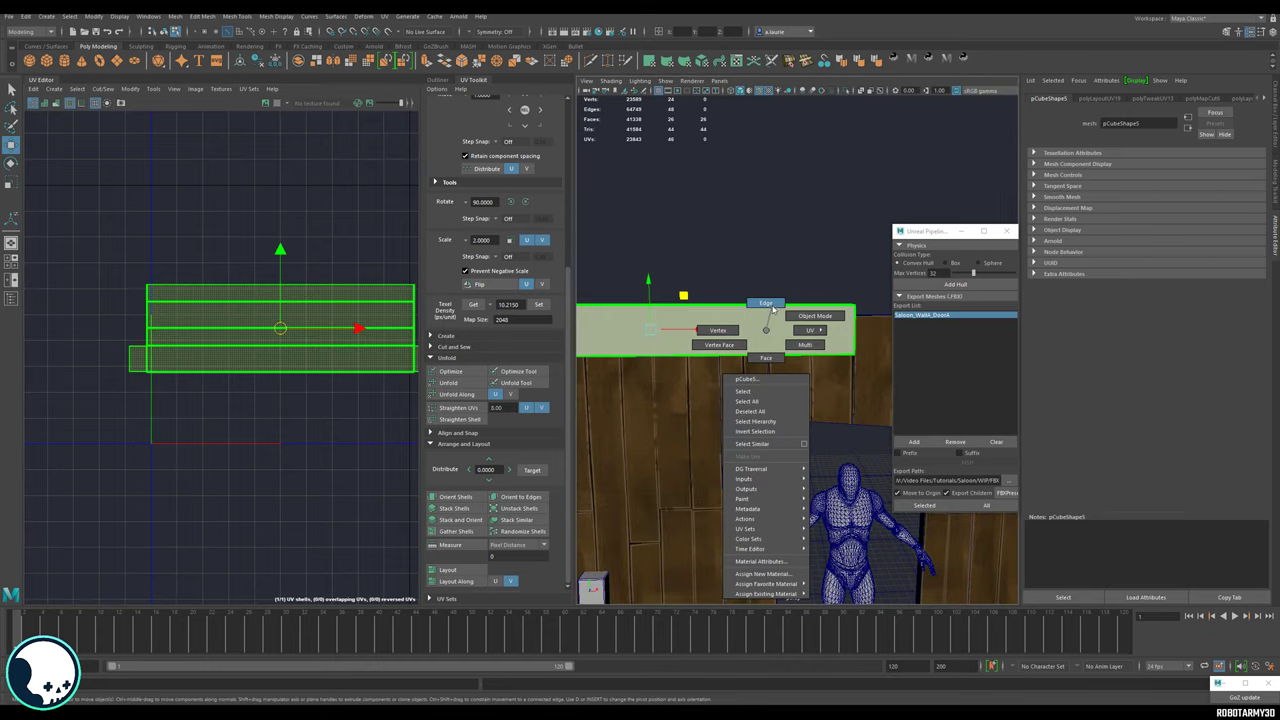
left_click(765, 303)
right_click(717, 315, "shift")
left_click(704, 489)
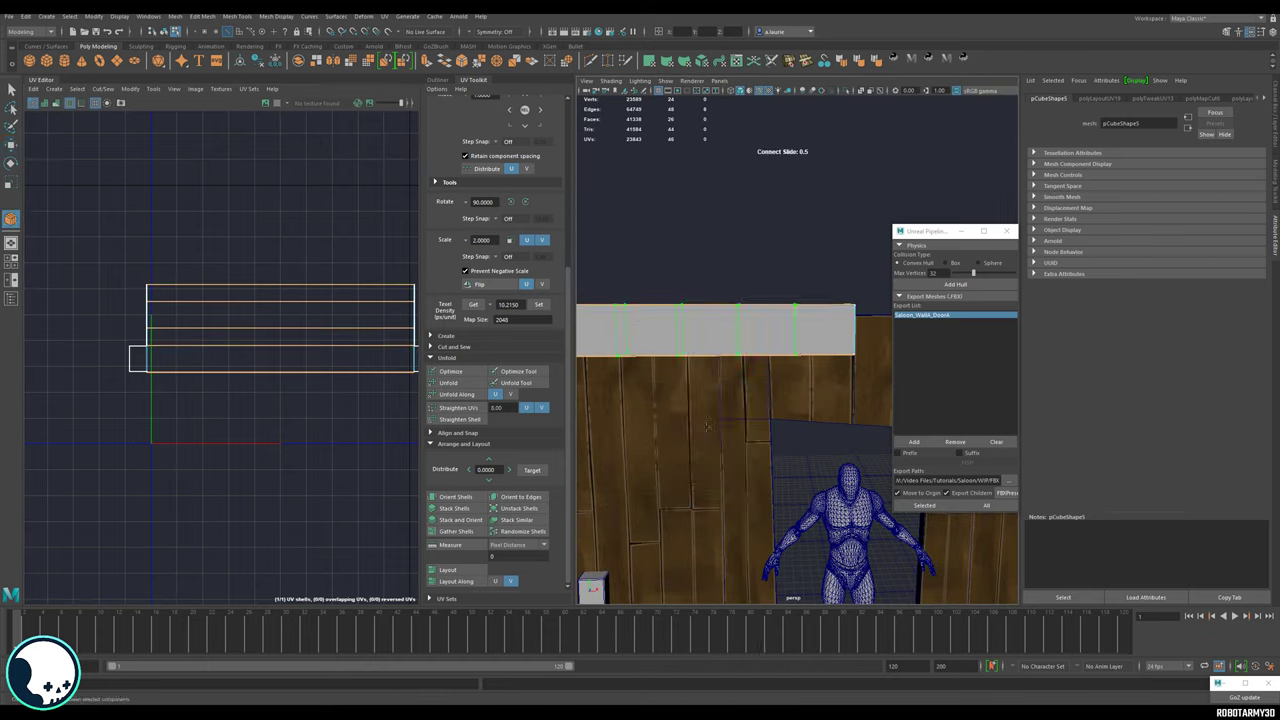
scroll(693, 323, "down", 5)
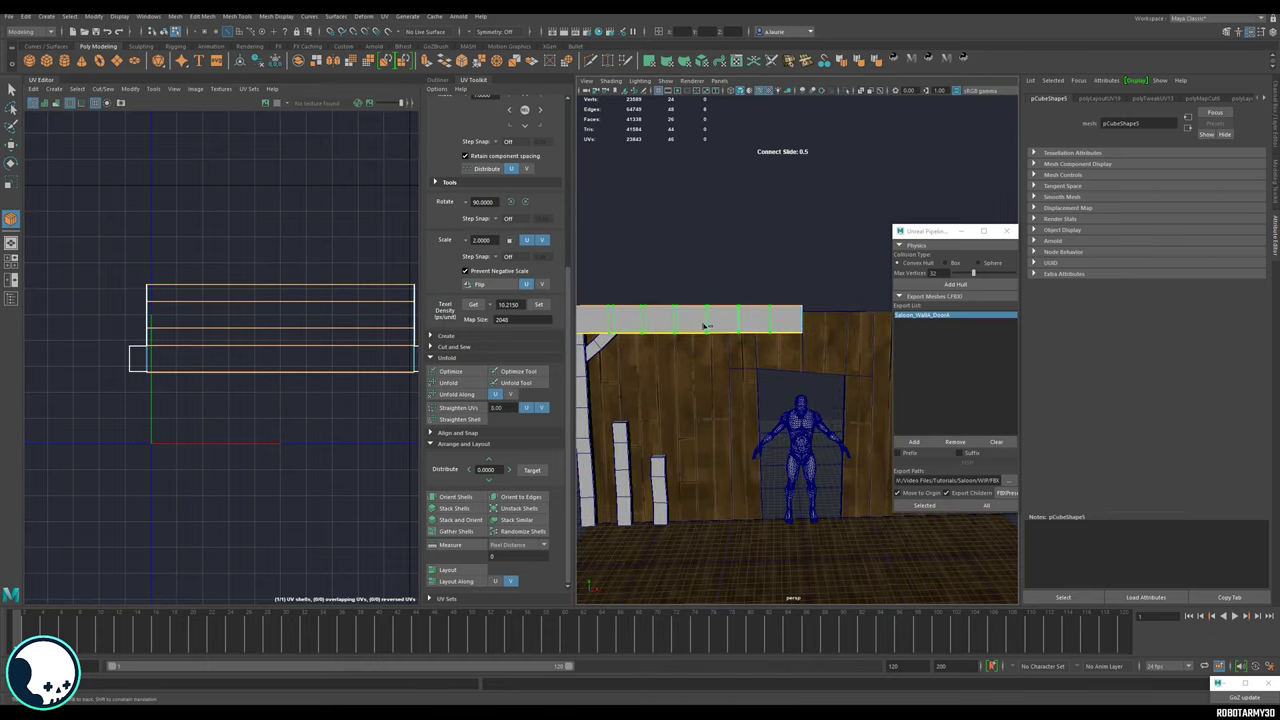
key("w")
Shift individual edges of the beam's inserted loops slightly to make its shape irregular, then return to object selection.
scroll(719, 316, "up", 6)
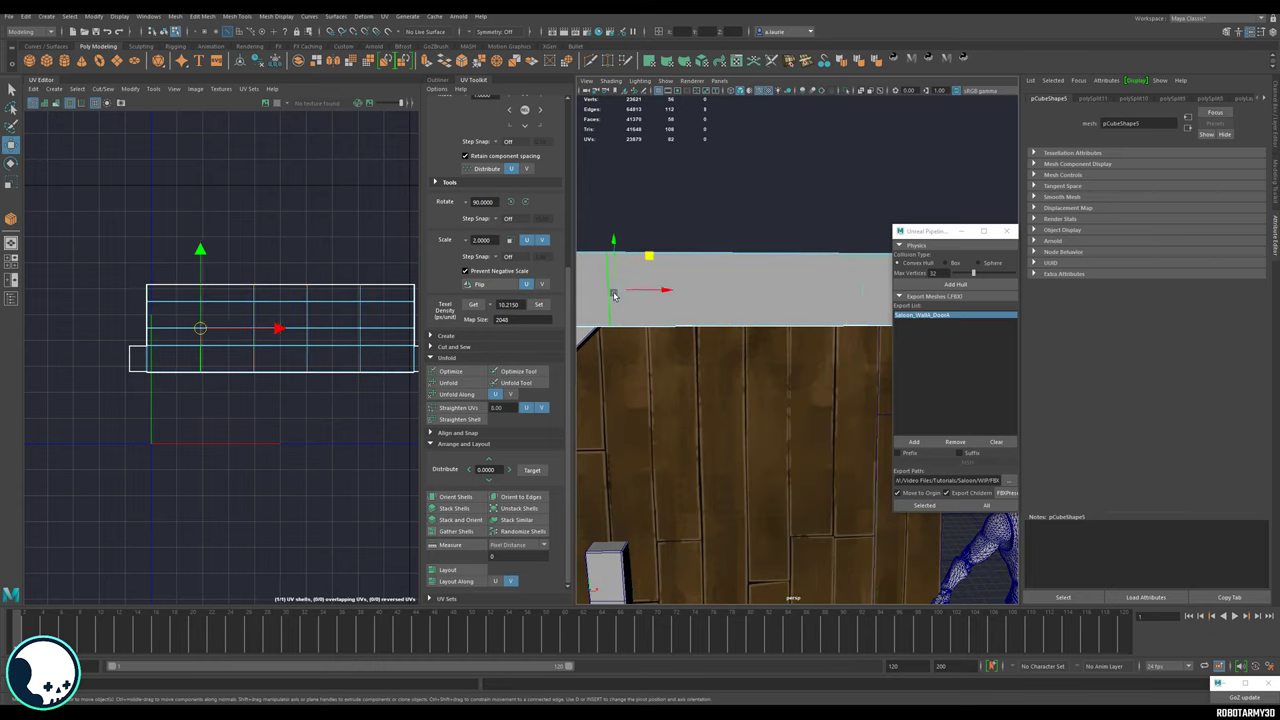
left_click(747, 284)
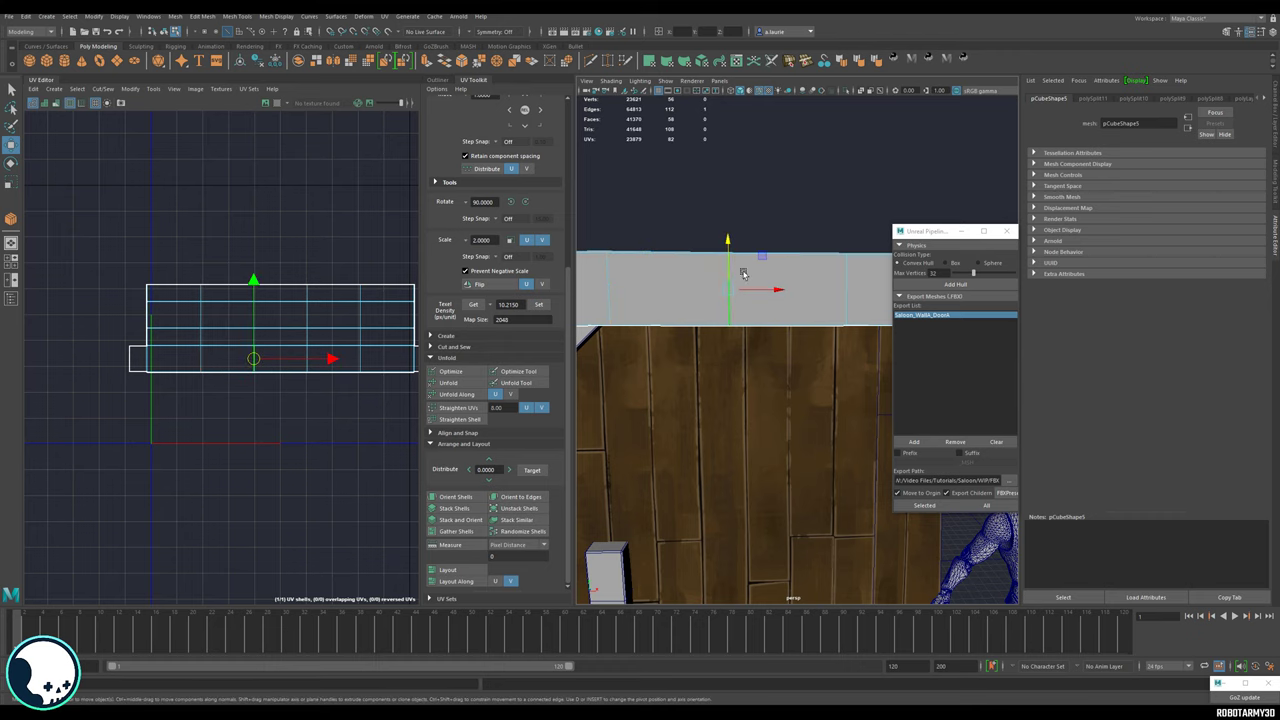
left_click_drag(727, 266, 719, 317, "alt")
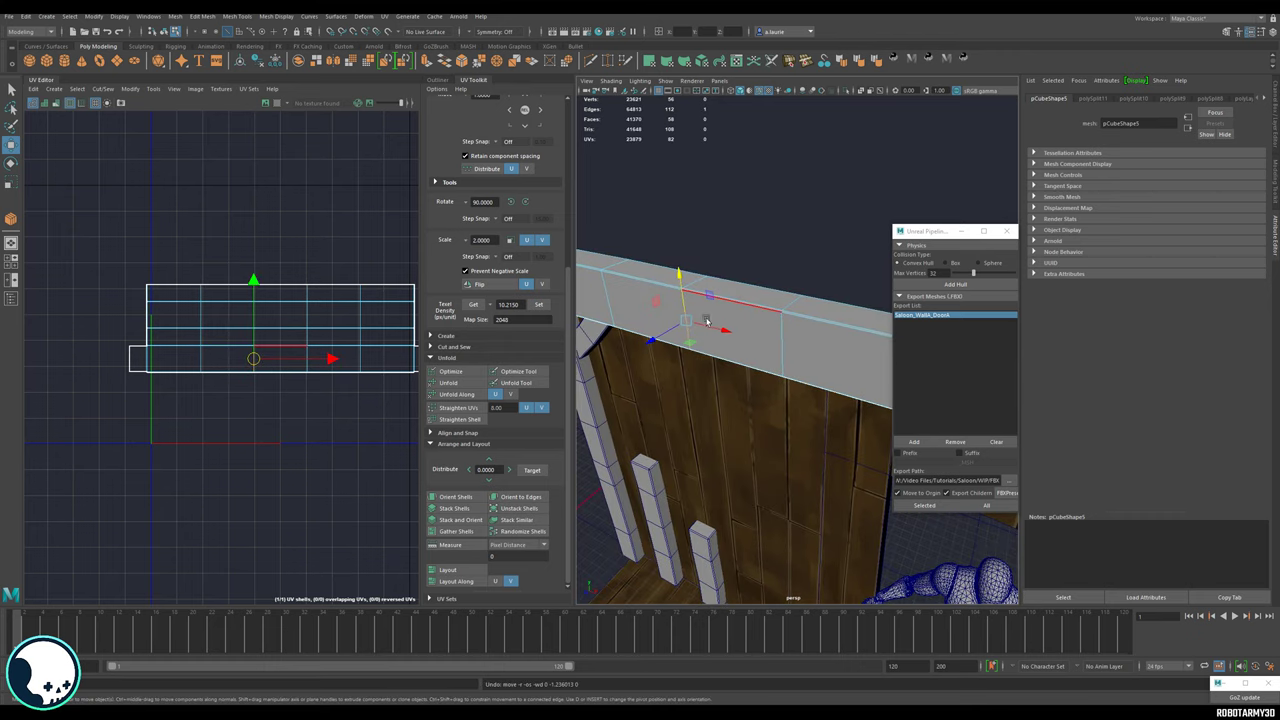
key("space")
left_click_drag(727, 280, 729, 235)
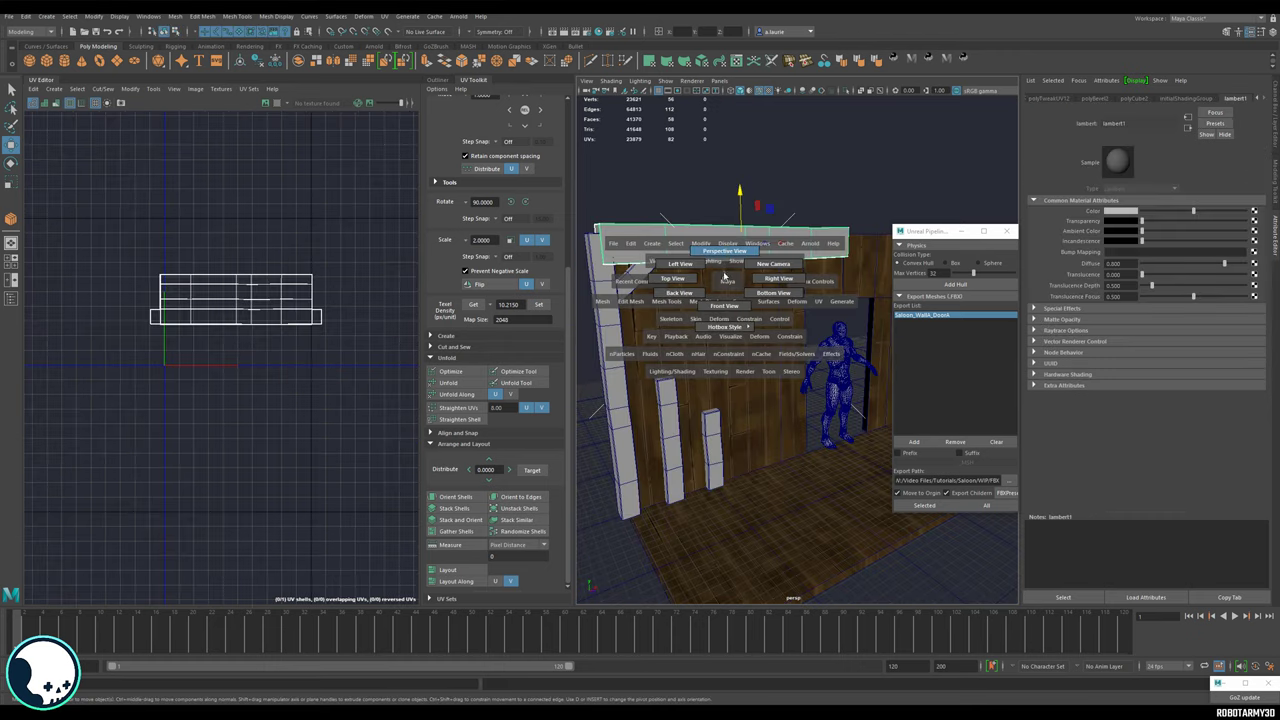
Draw a thin, narrow box along the open end of the plank floor, from the tall post to the front edge.
scroll(731, 337, "down", 6)
left_click_drag(731, 337, 723, 364, "alt")
scroll(723, 364, "up", 6)
middle_click_drag(723, 364, 797, 306, "alt")
scroll(760, 360, "up", 6)
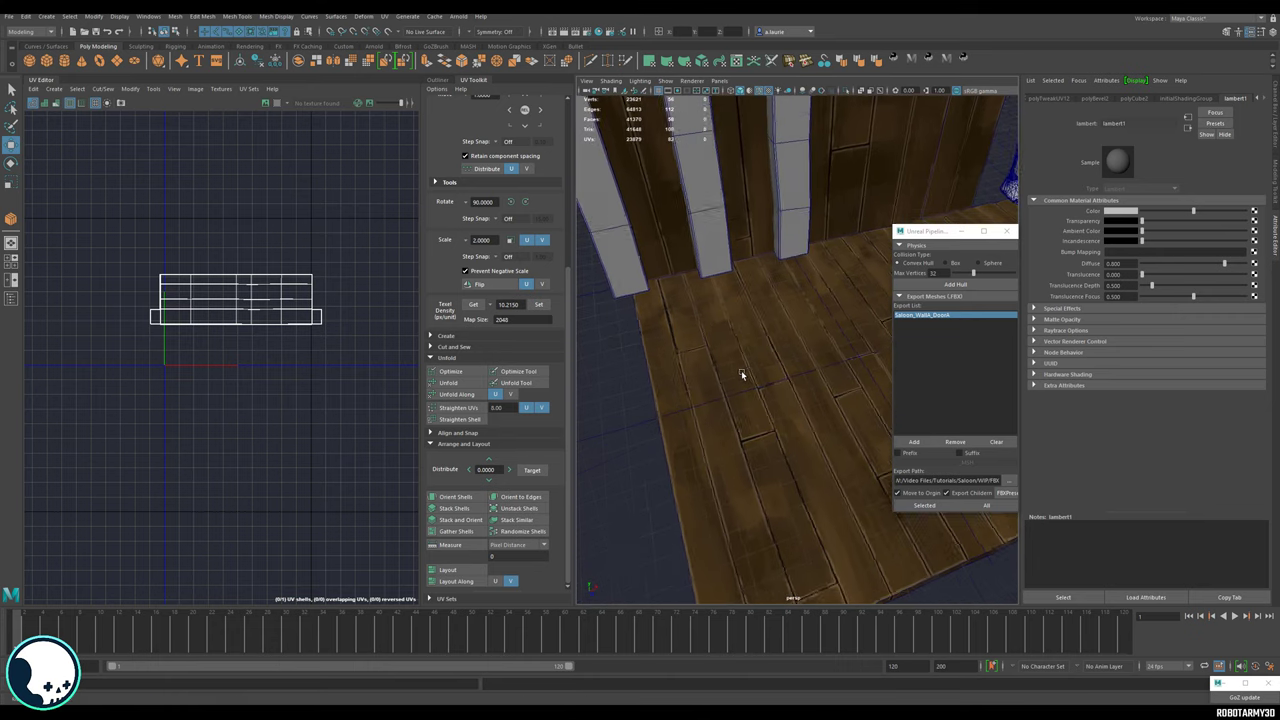
mouse_move(743, 374)
left_mouse_down("alt")
mouse_move(741, 434)
mouse_move(690, 350)
mouse_move(755, 378)
left_mouse_up("alt")
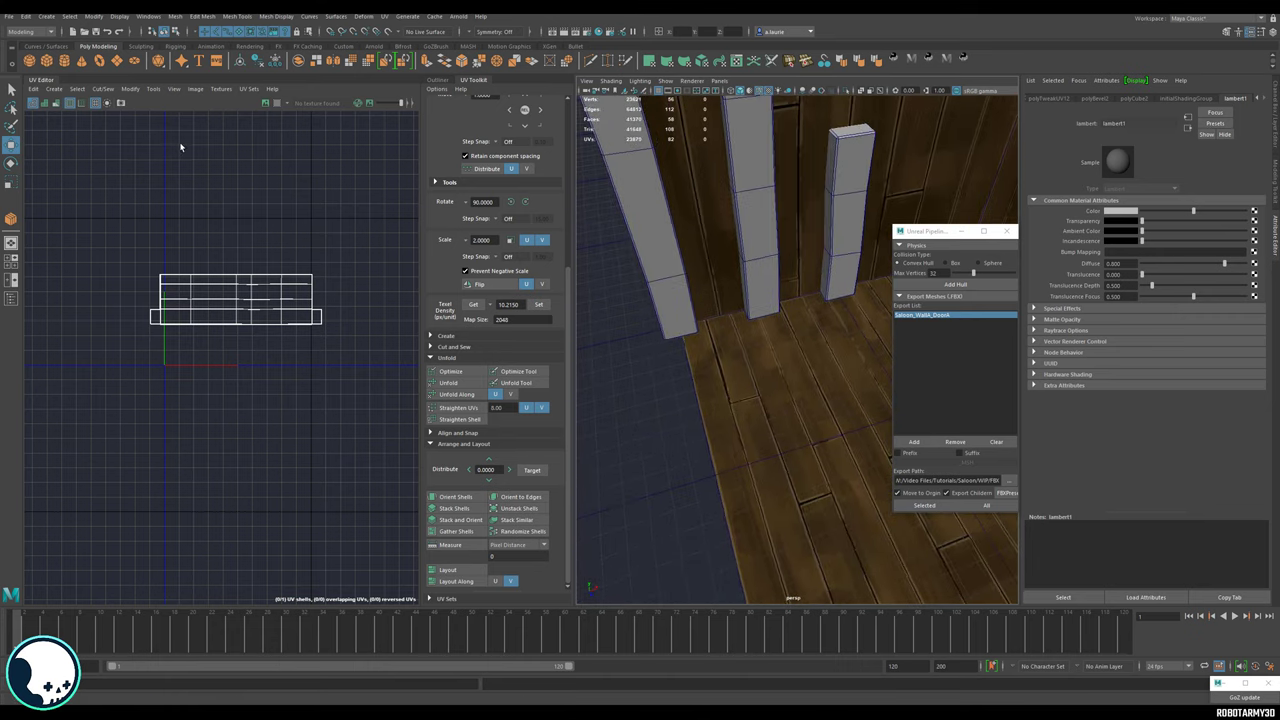
scroll(721, 390, "down", 5)
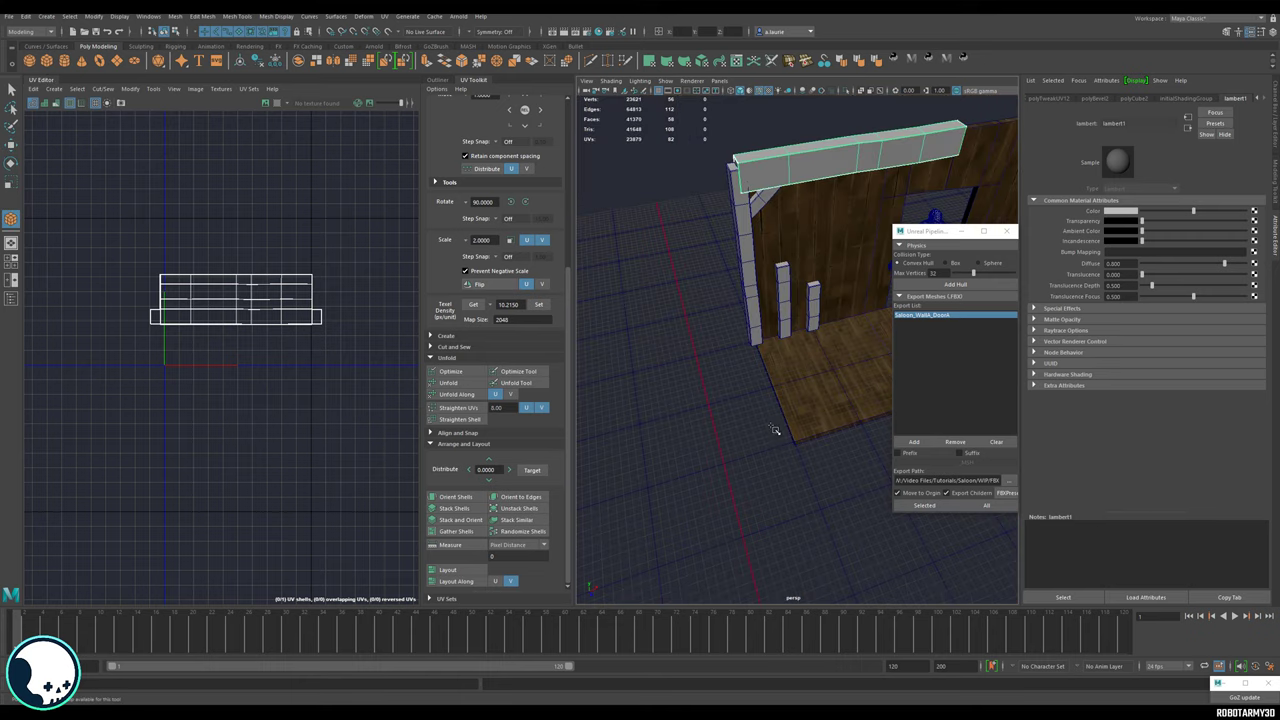
middle_click_drag(775, 431, 741, 415, "alt")
scroll(741, 415, "up", 5)
left_click_drag(763, 451, 777, 448, "alt")
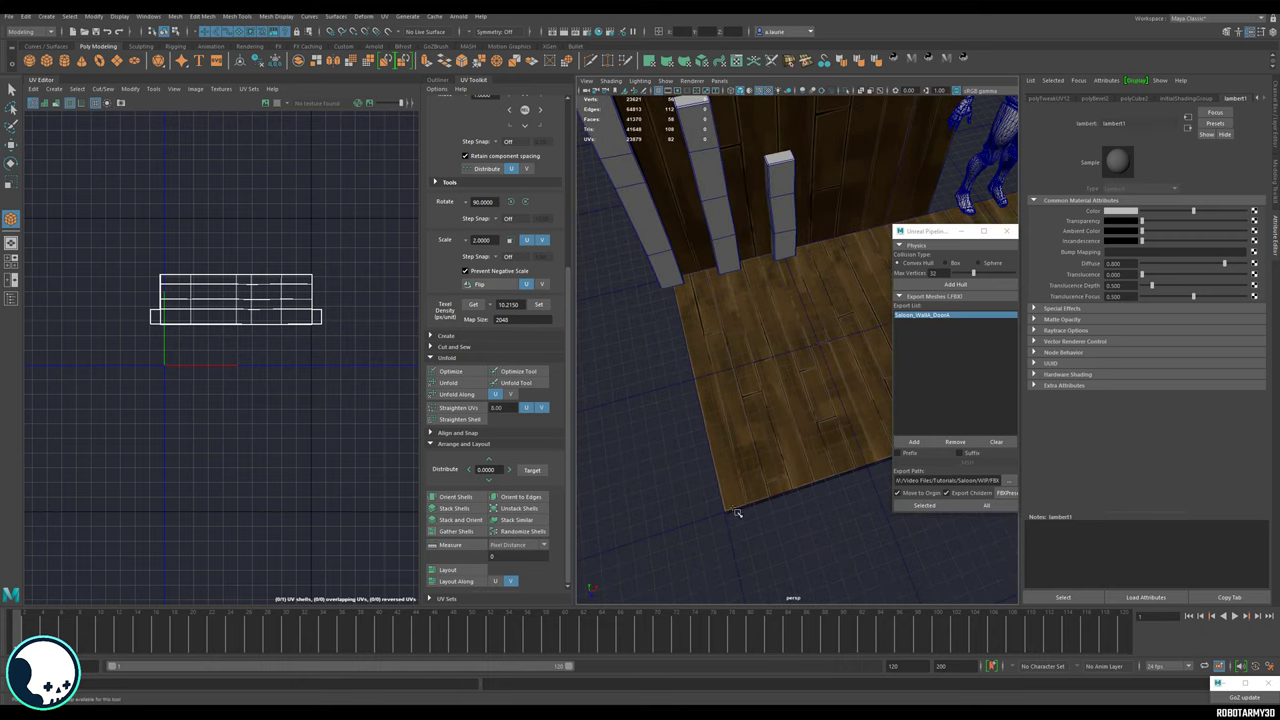
left_click_drag(727, 513, 697, 275)
left_click_drag(700, 402, 711, 360, "alt")
scroll(709, 355, "up", 5)
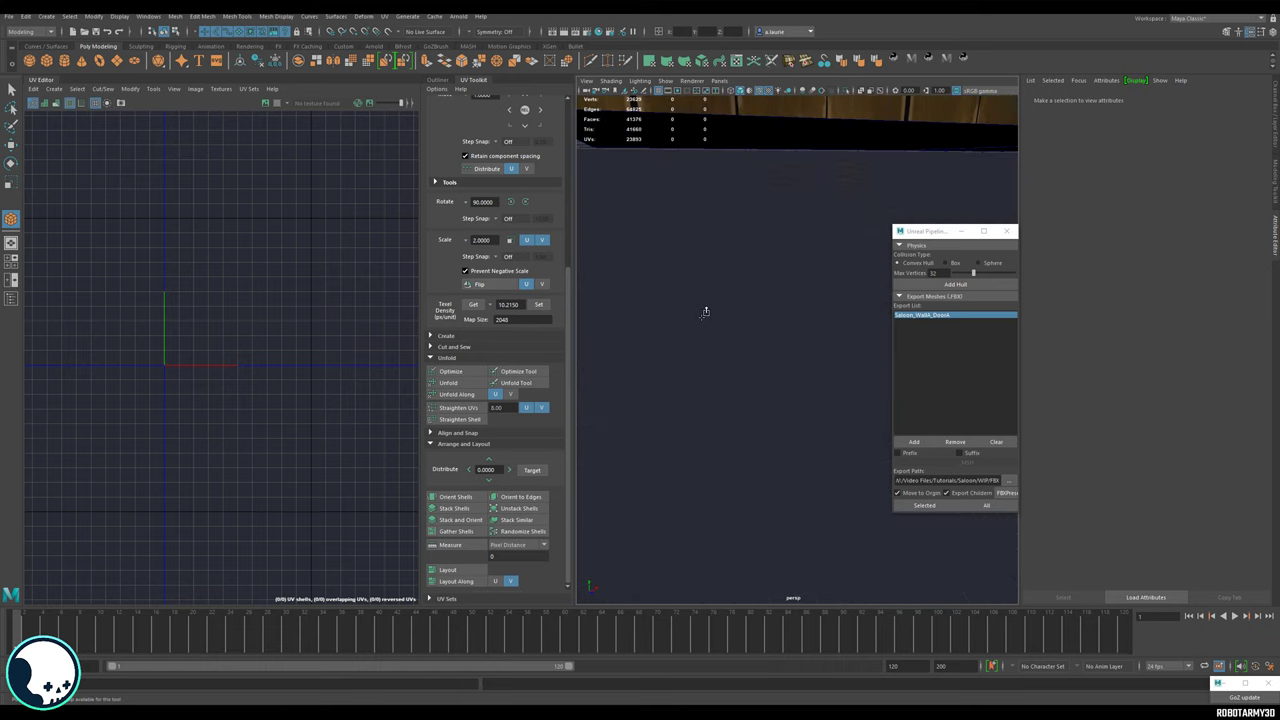
middle_click_drag(706, 311, 749, 408, "alt")
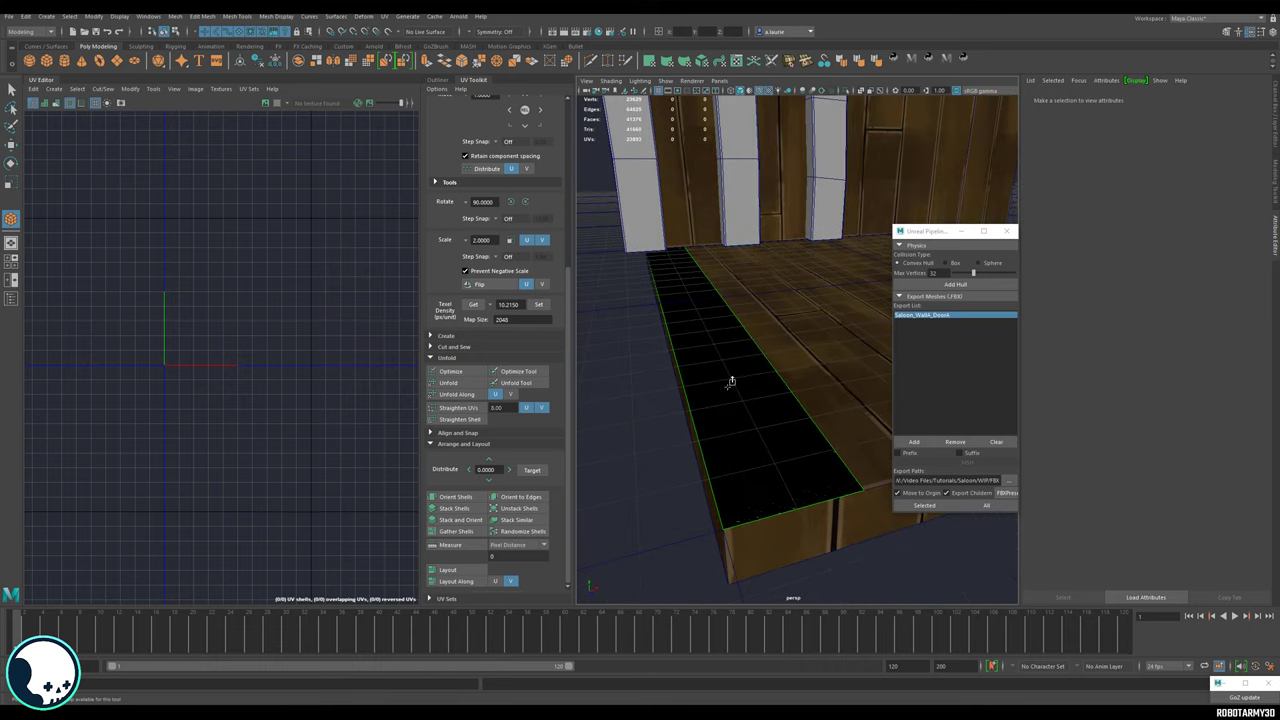
left_click_drag(723, 379, 721, 282)
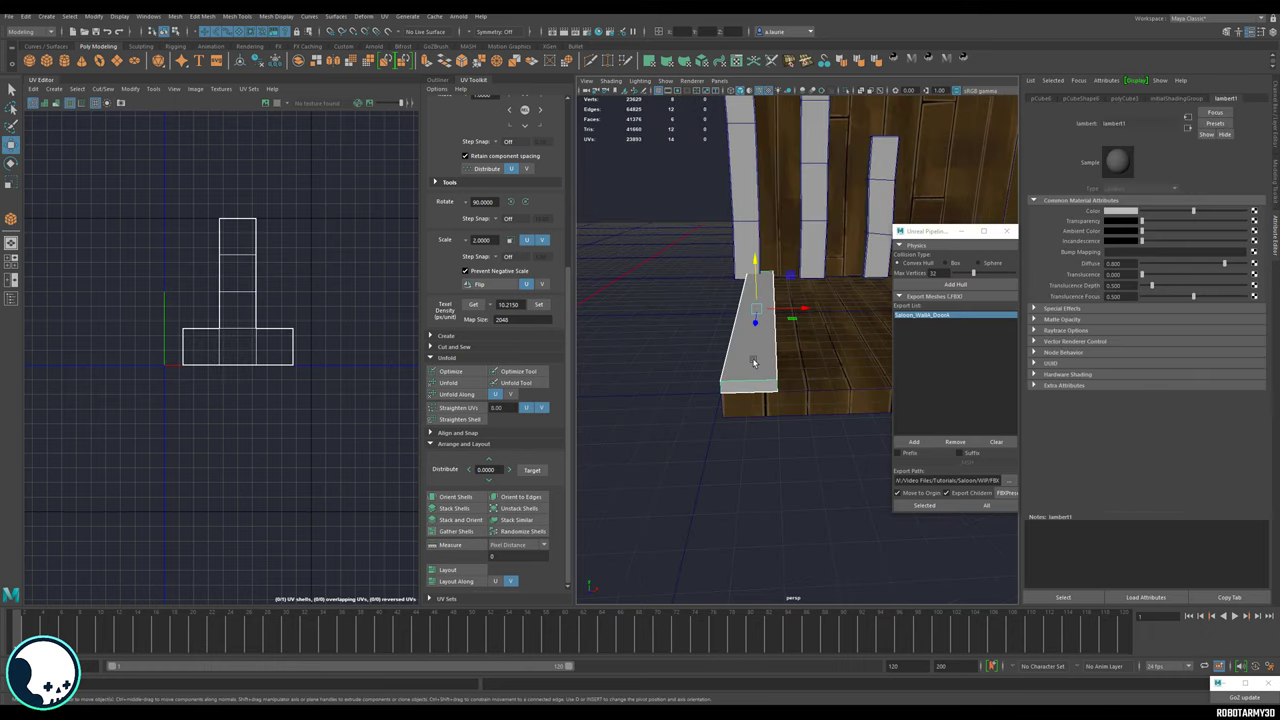
Widen the trim board by moving its inner side face over the floor planks, and adjust the height of its lower edges.
left_click_drag(754, 363, 746, 366, "alt")
right_click_drag(746, 366, 791, 383, "alt")
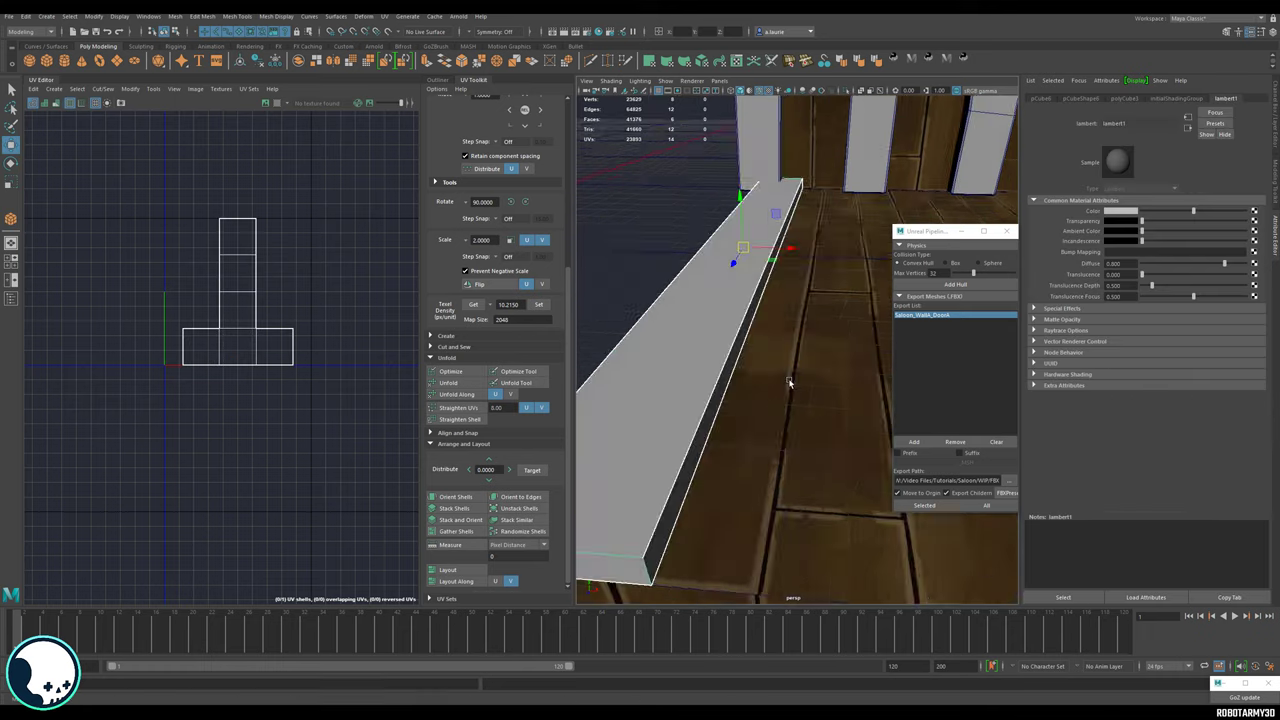
left_click_drag(791, 383, 743, 347, "alt")
right_click_drag(712, 288, 716, 305)
left_click(716, 305)
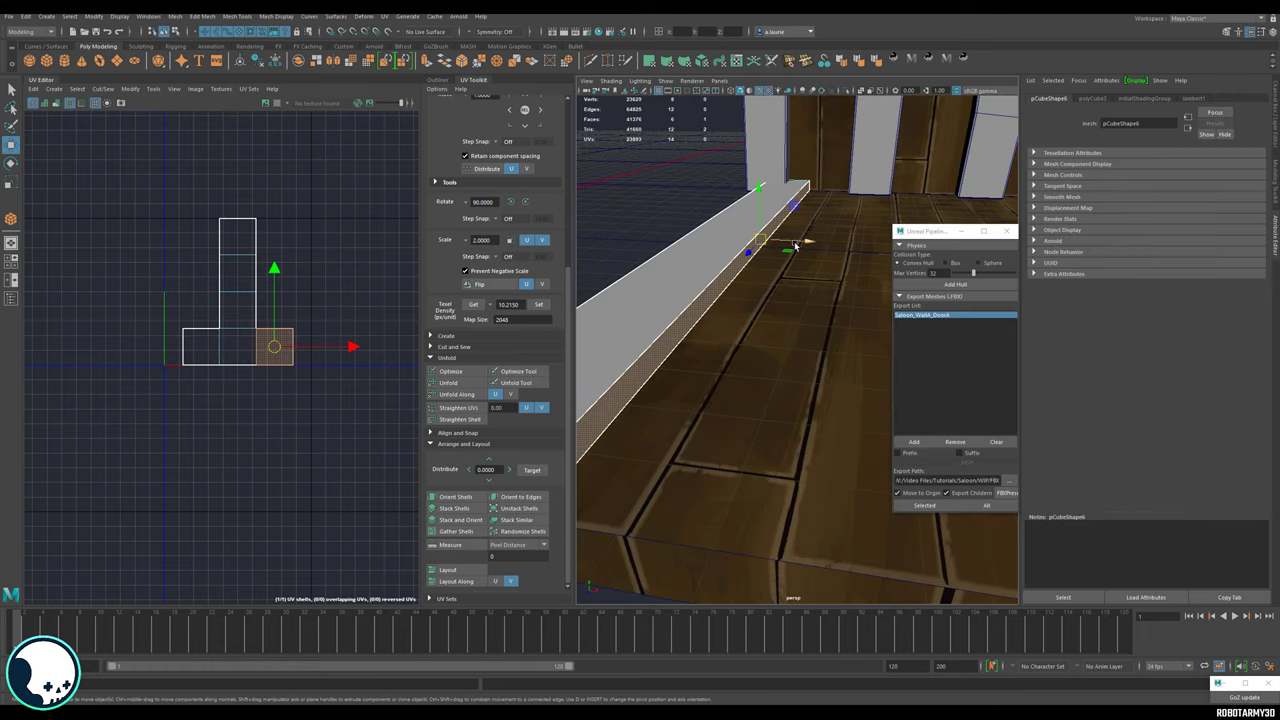
left_click_drag(795, 245, 813, 247)
left_click_drag(795, 274, 720, 380, "alt")
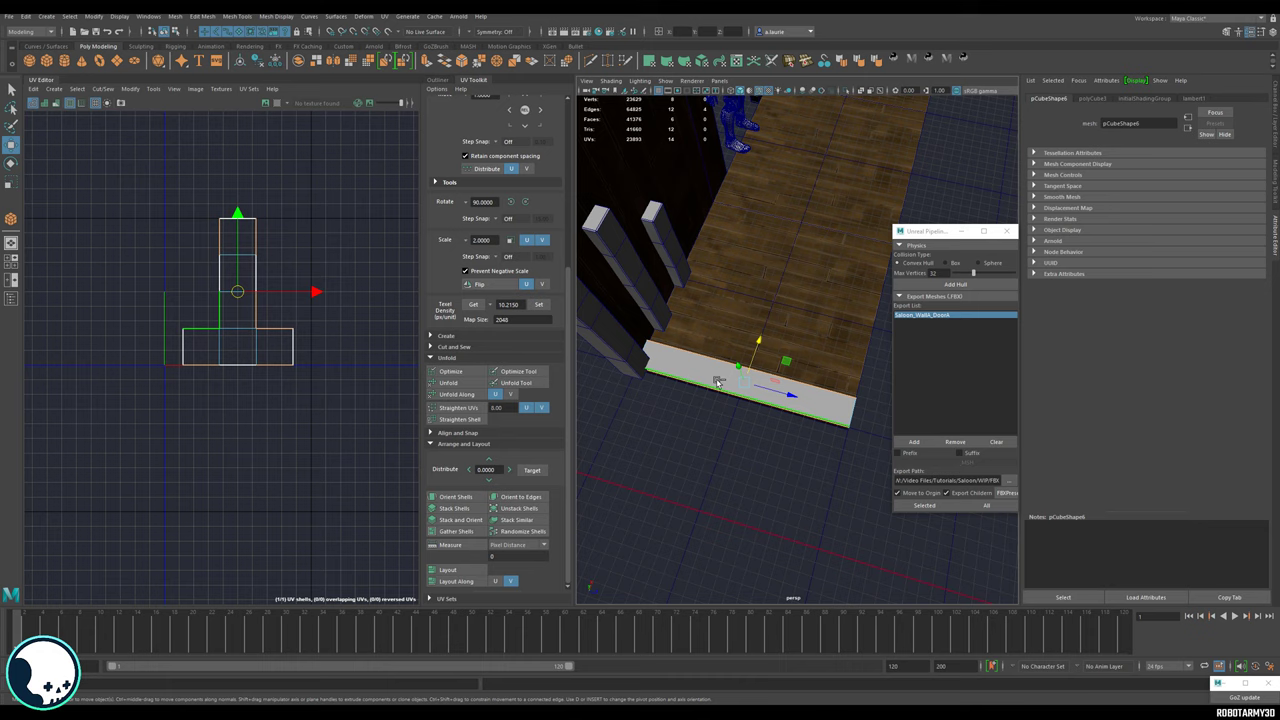
scroll(718, 382, "up", 5)
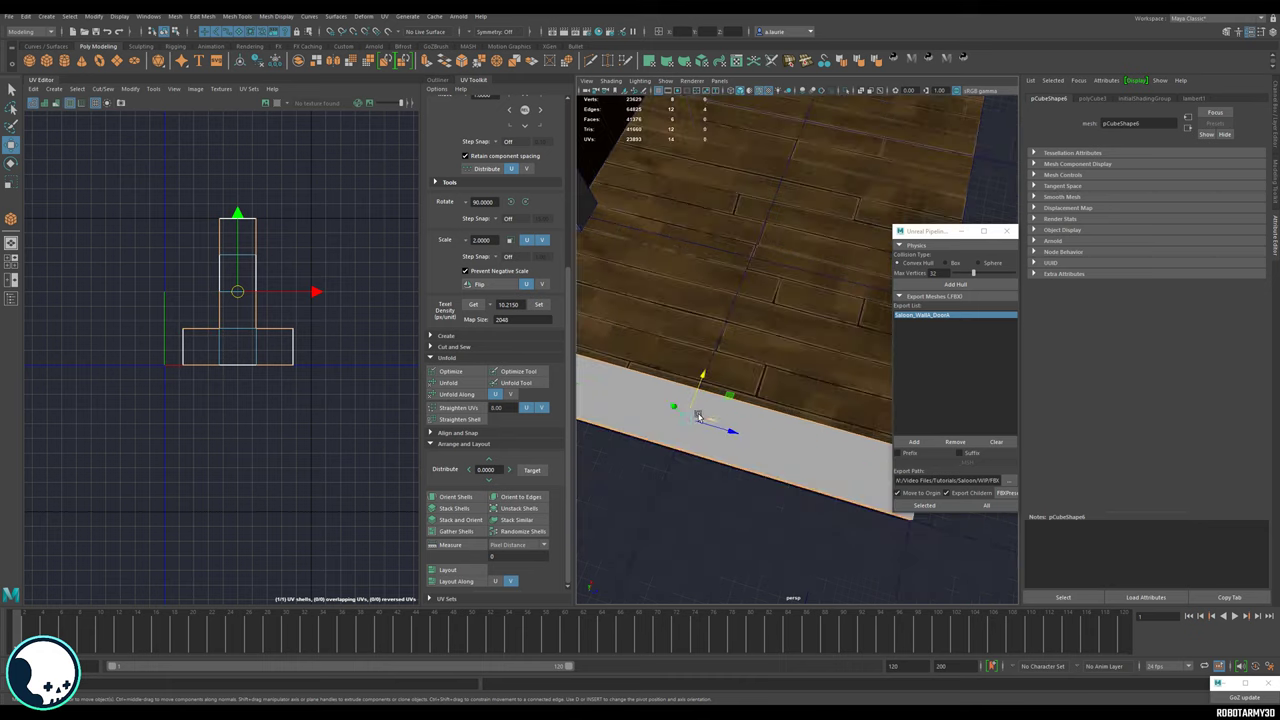
scroll(698, 416, "down", 5)
Bevel all edges of the floor trim board with a fraction of about 0.23.
right_click_drag(680, 374, 680, 346)
mouse_move(893, 408)
left_mouse_down()
mouse_move(774, 408)
mouse_move(893, 405)
left_mouse_up()
right_click_drag(702, 379, 752, 380, "shift")
scroll(744, 382, "up", 5)
left_click_drag(743, 383, 745, 277, "alt")
left_click(745, 277)
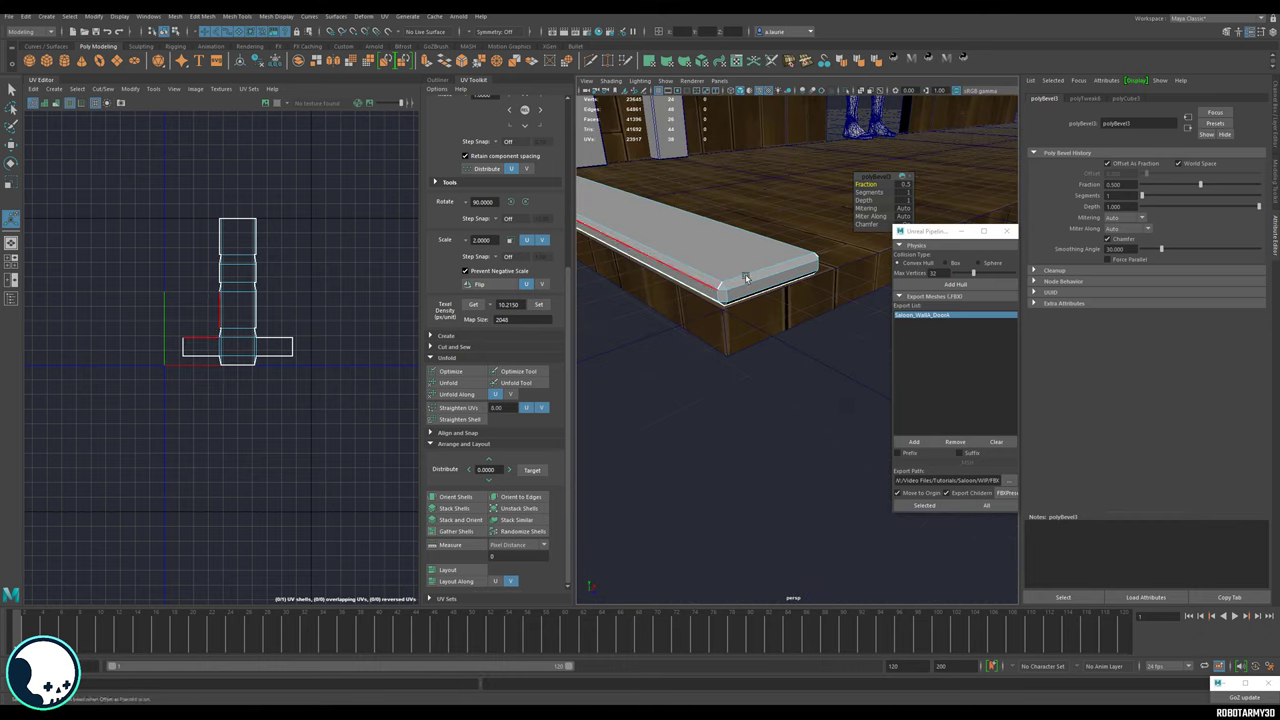
left_click_drag(881, 186, 854, 186)
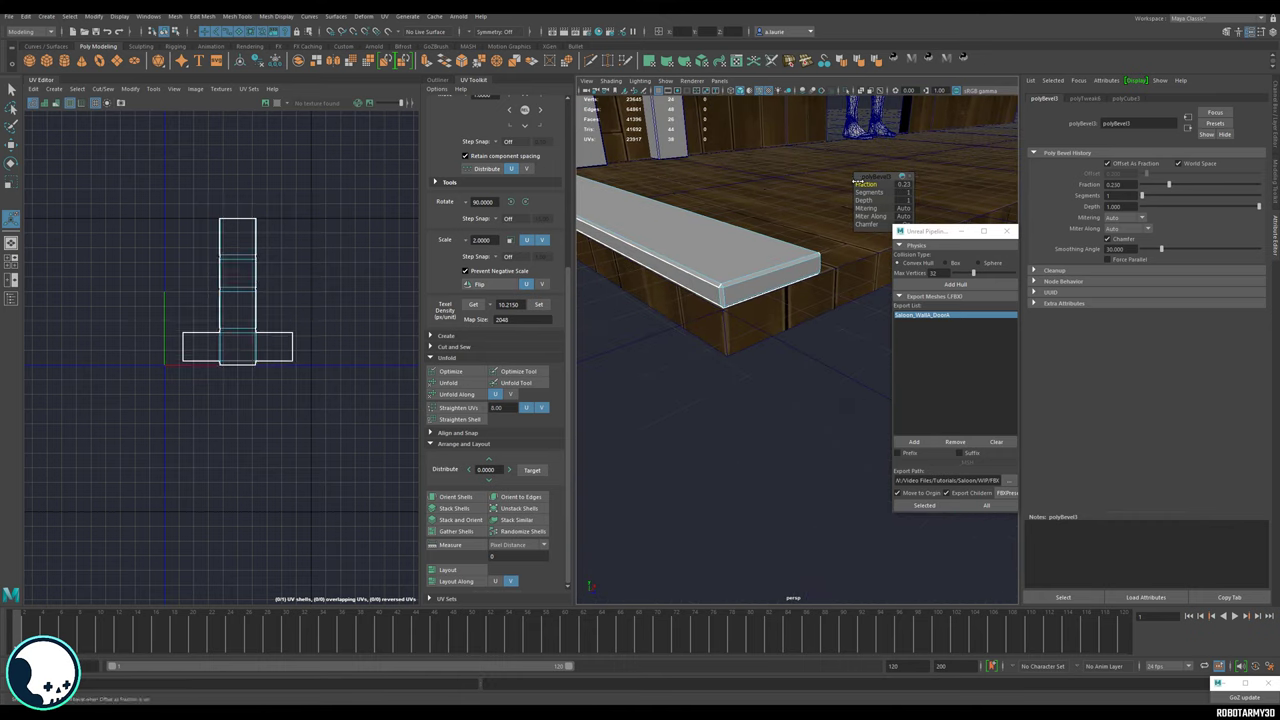
Return the floor trim board to object selection and unfold its UVs.
key("w")
left_click_drag(717, 258, 746, 291, "alt")
right_click_drag(748, 291, 747, 262)
left_click_drag(737, 219, 750, 401)
right_click_drag(688, 302, 712, 291)
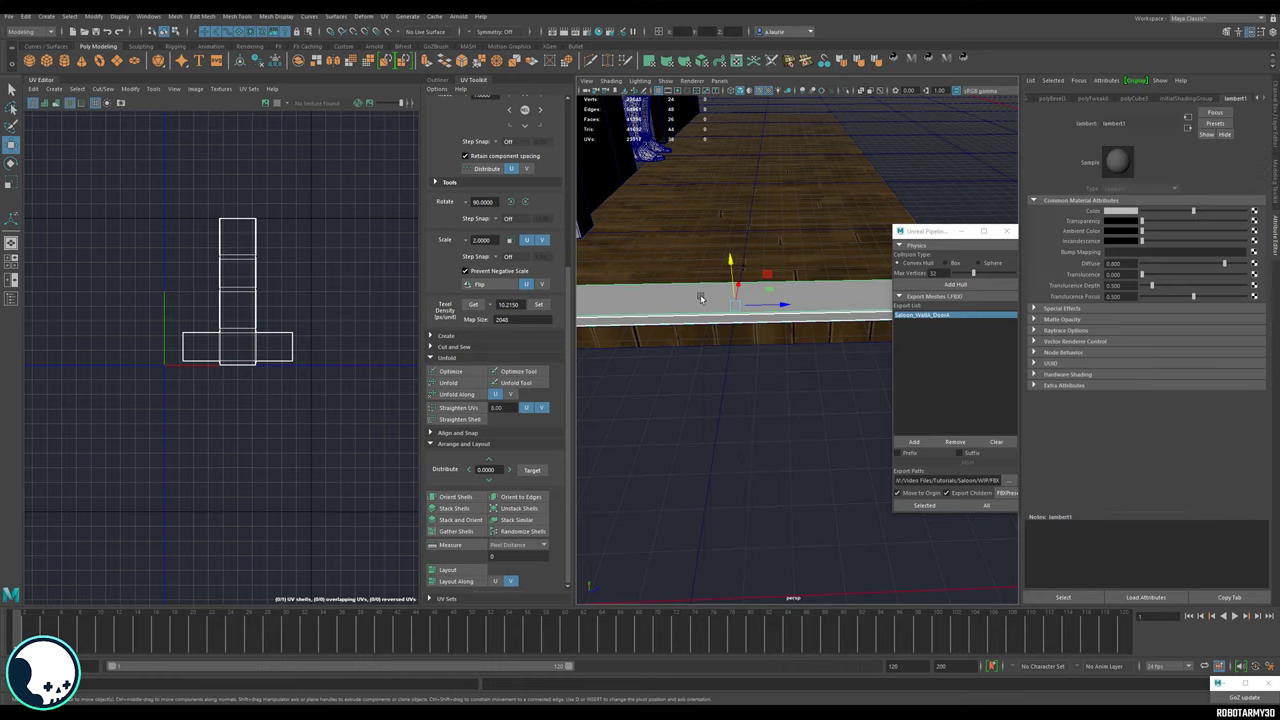
scroll(228, 315, "up", 3)
left_click(447, 383)
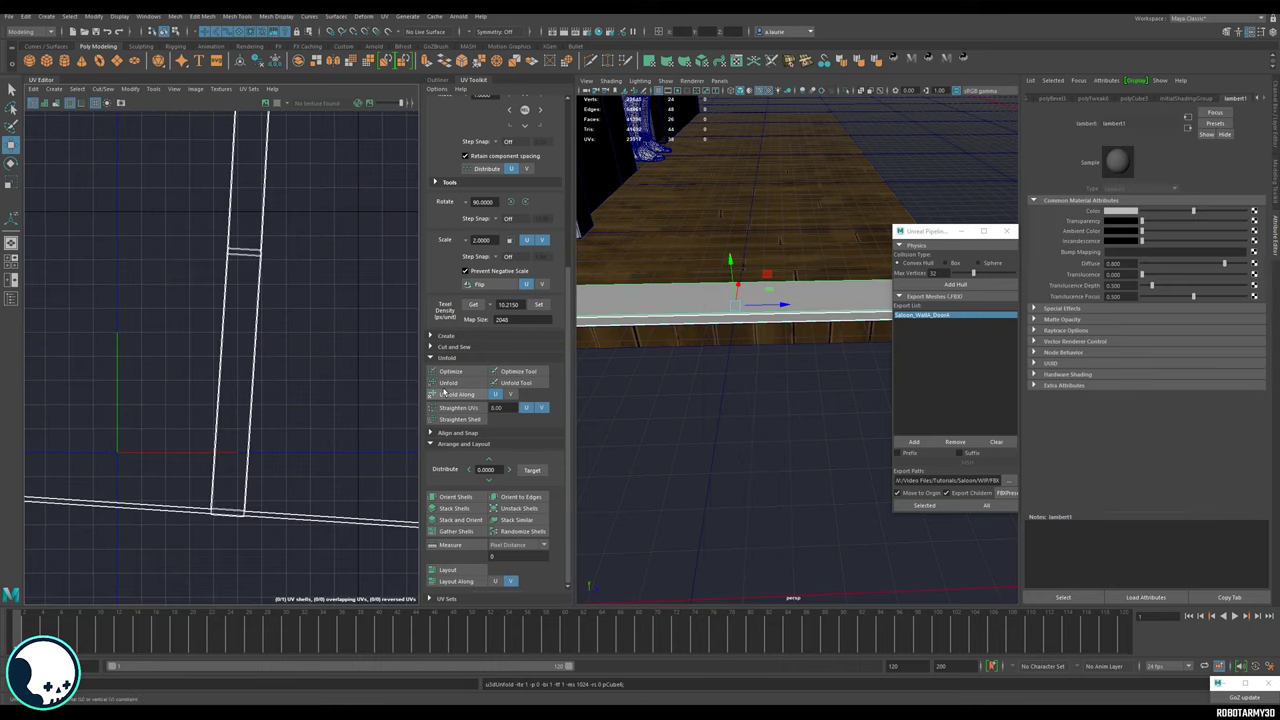
scroll(280, 429, "up", 6)
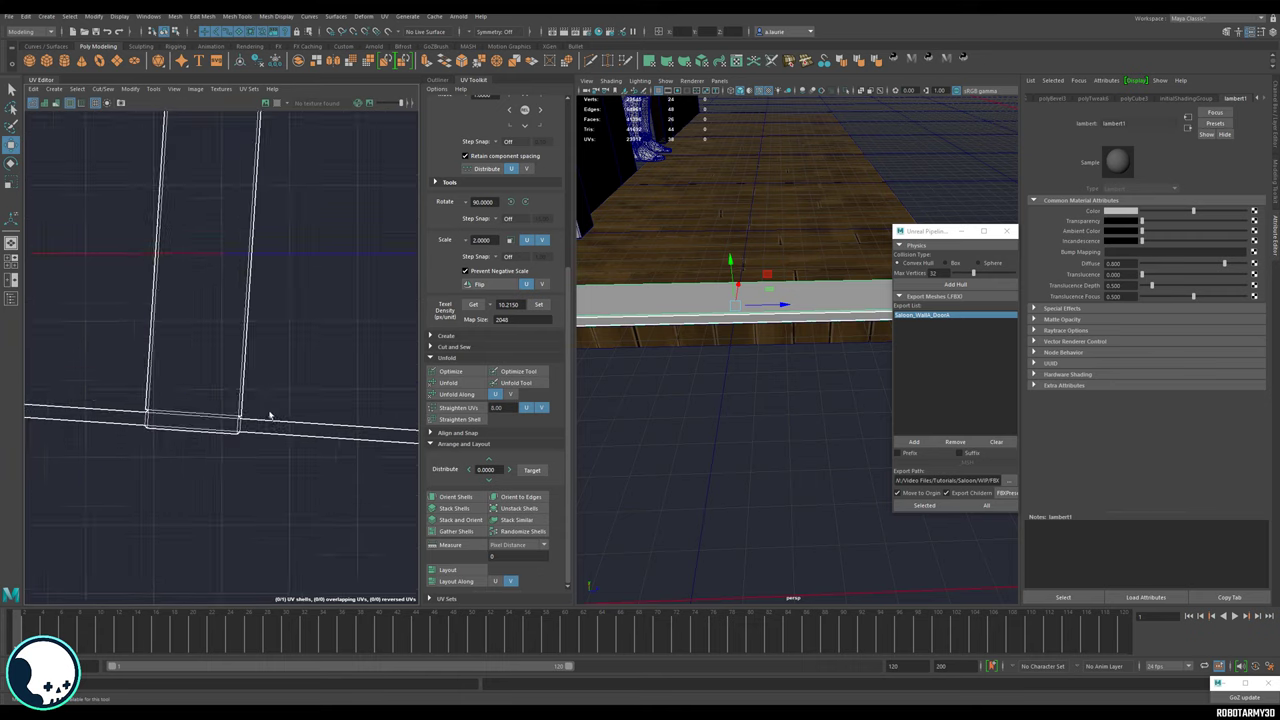
Select the trim board's end and lengthwise seam edges in its UV shell and cut the UVs along them.
right_click_drag(234, 425, 232, 395)
left_click(215, 433)
middle_click_drag(142, 441, 319, 439, "alt")
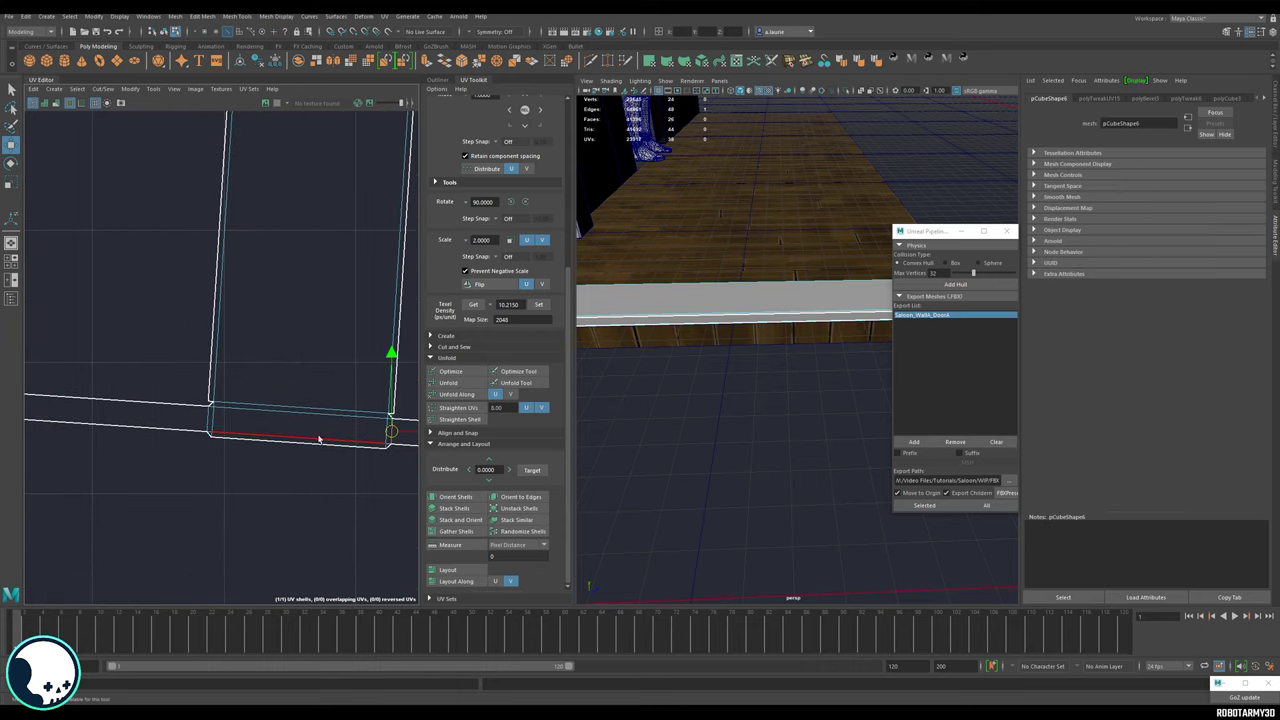
key("w")
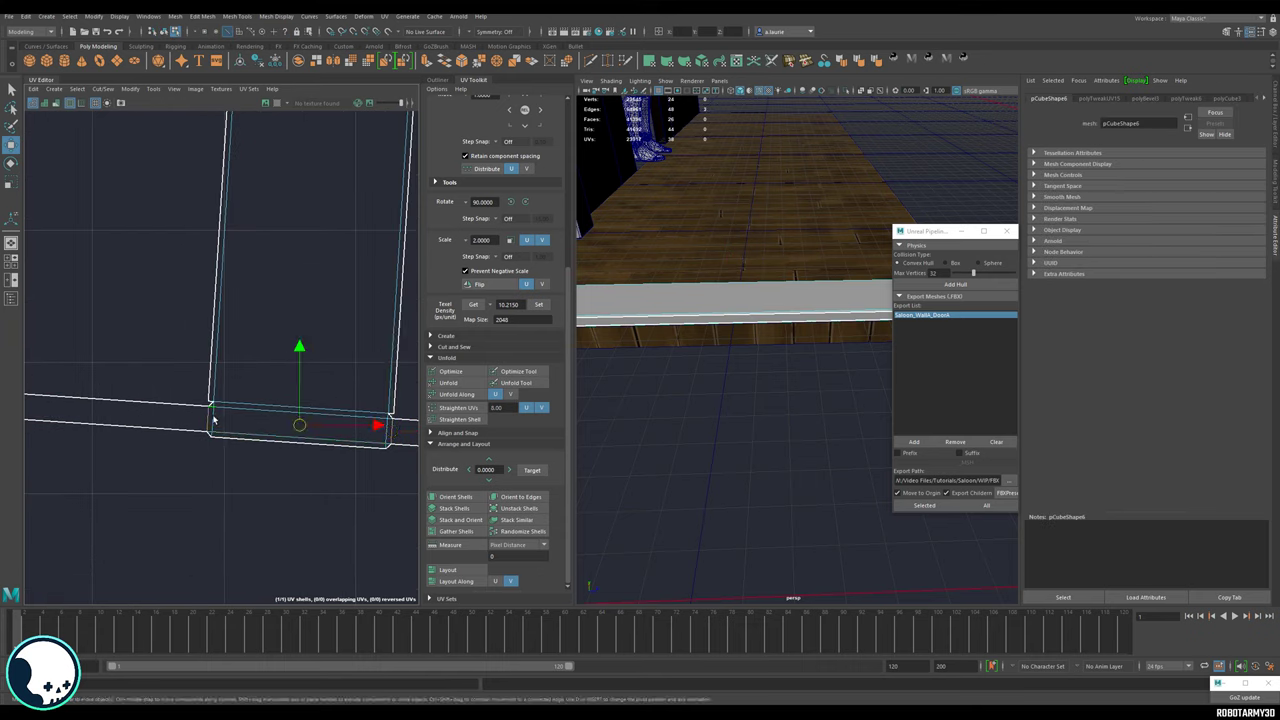
middle_click_drag(386, 448, 266, 377, "alt")
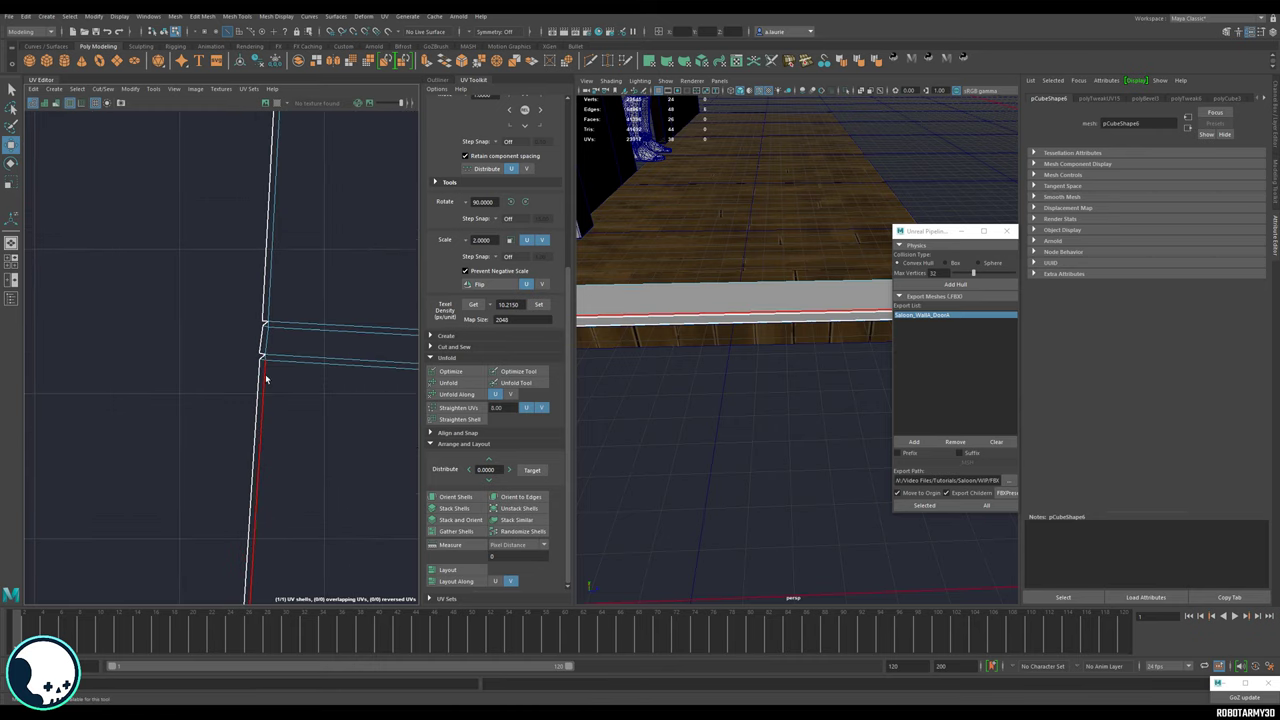
left_click(266, 328, "shift")
middle_click_drag(266, 328, 139, 322, "alt")
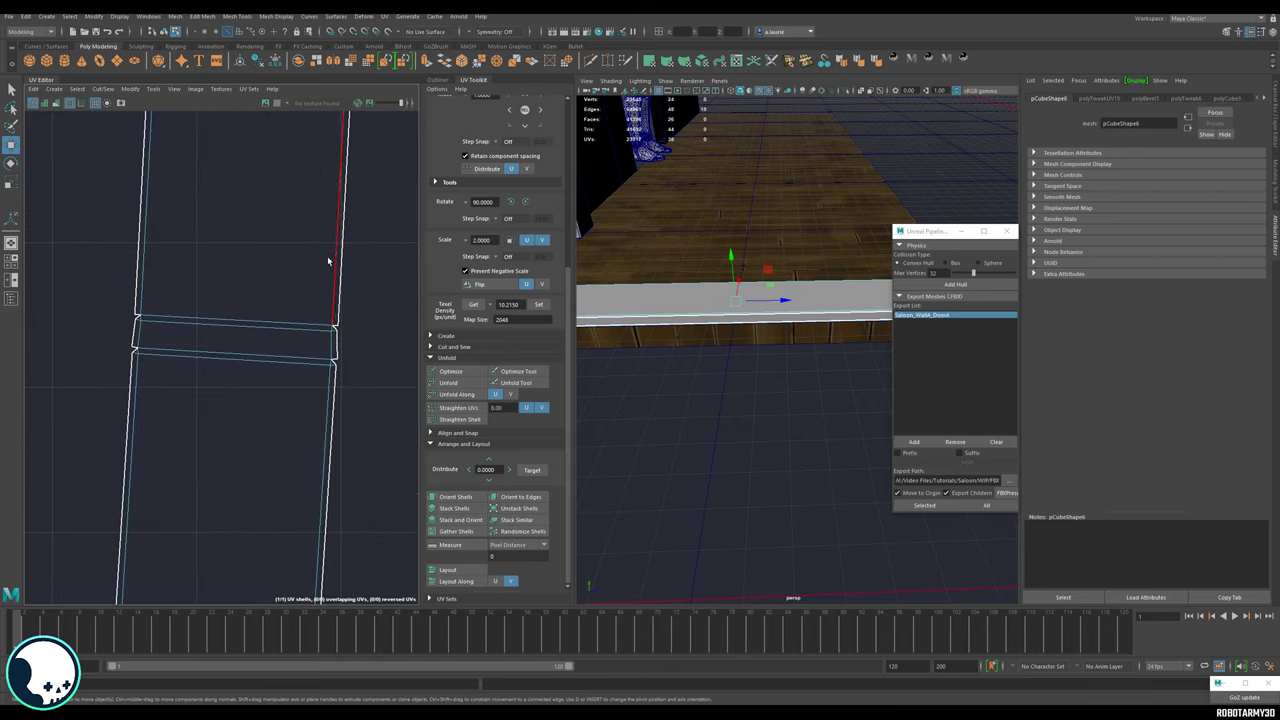
scroll(328, 261, "down", 2)
middle_click_drag(328, 261, 283, 420, "alt")
scroll(310, 505, "down", 4)
middle_click_drag(311, 534, 294, 250, "alt")
right_click_drag(294, 431, 260, 448, "shift")
middle_click_drag(260, 448, 255, 373, "alt")
Select all of the trim board's UV shells and orient them straight.
right_click(252, 373)
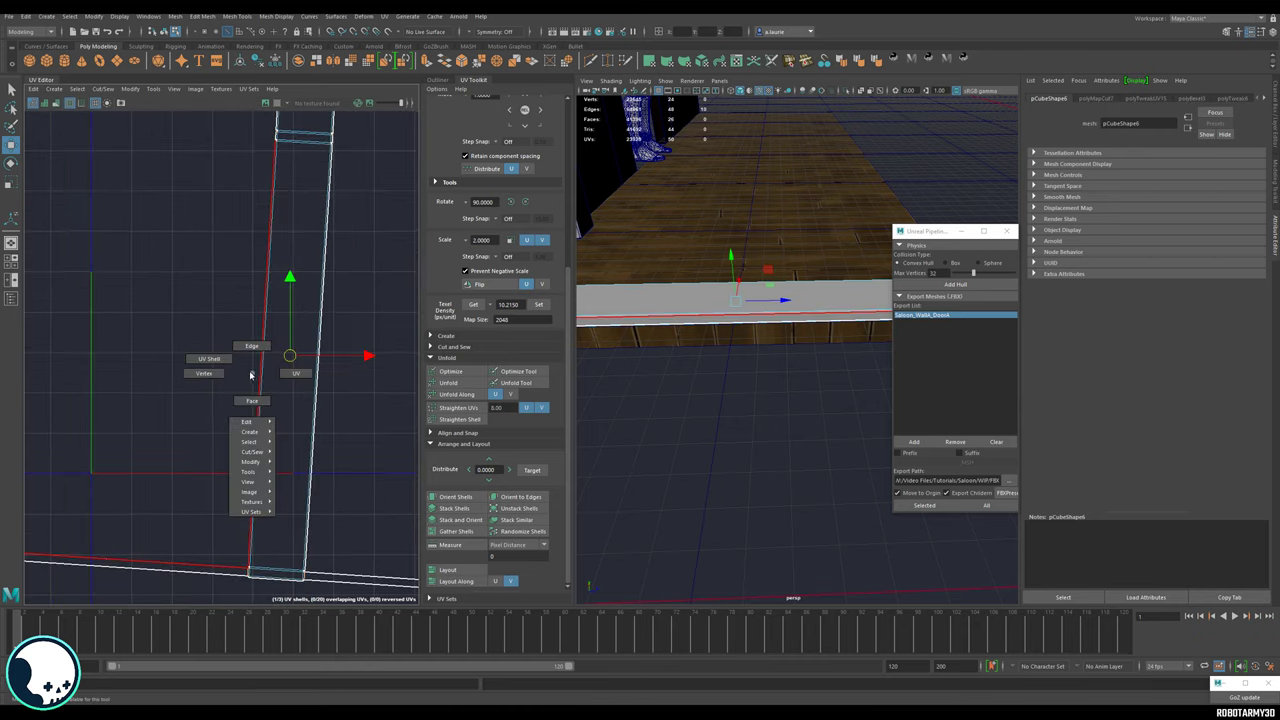
right_click_drag(252, 373, 209, 358)
scroll(194, 296, "down", 4)
left_click_drag(160, 231, 310, 440)
left_click(456, 497)
Move and sew the long side strips onto the trim board's main shell, and cut the shell across the middle end edge.
scroll(229, 373, "up", 2)
right_click_drag(303, 388, 303, 360)
middle_click_drag(303, 360, 316, 422, "alt")
left_click(263, 352)
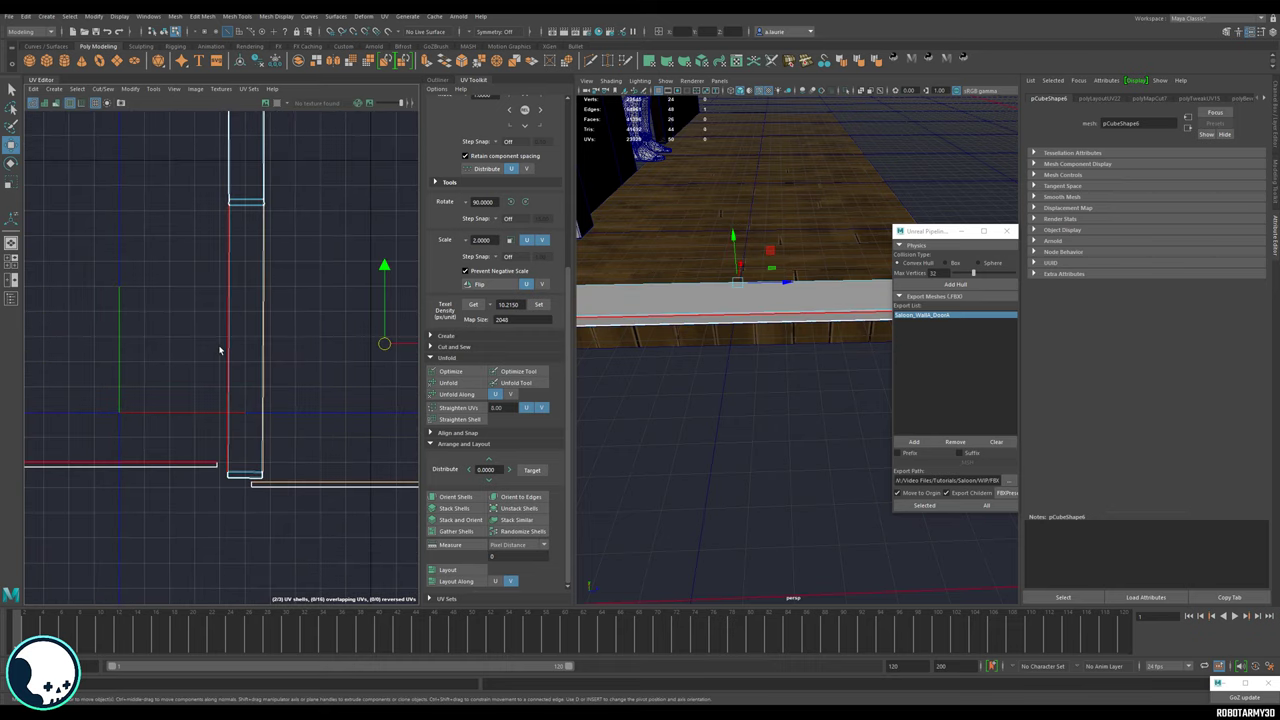
left_click(229, 349, "shift")
mouse_move(234, 346)
right_mouse_down("shift")
mouse_move(243, 376)
mouse_move(236, 336)
right_mouse_up("shift")
key("ctrl+z")
left_click(246, 206)
right_click_drag(246, 206, 215, 222, "shift")
Unfold, optimize, orient and lay out all of the trim board's UV shells.
right_click_drag(240, 334, 200, 315)
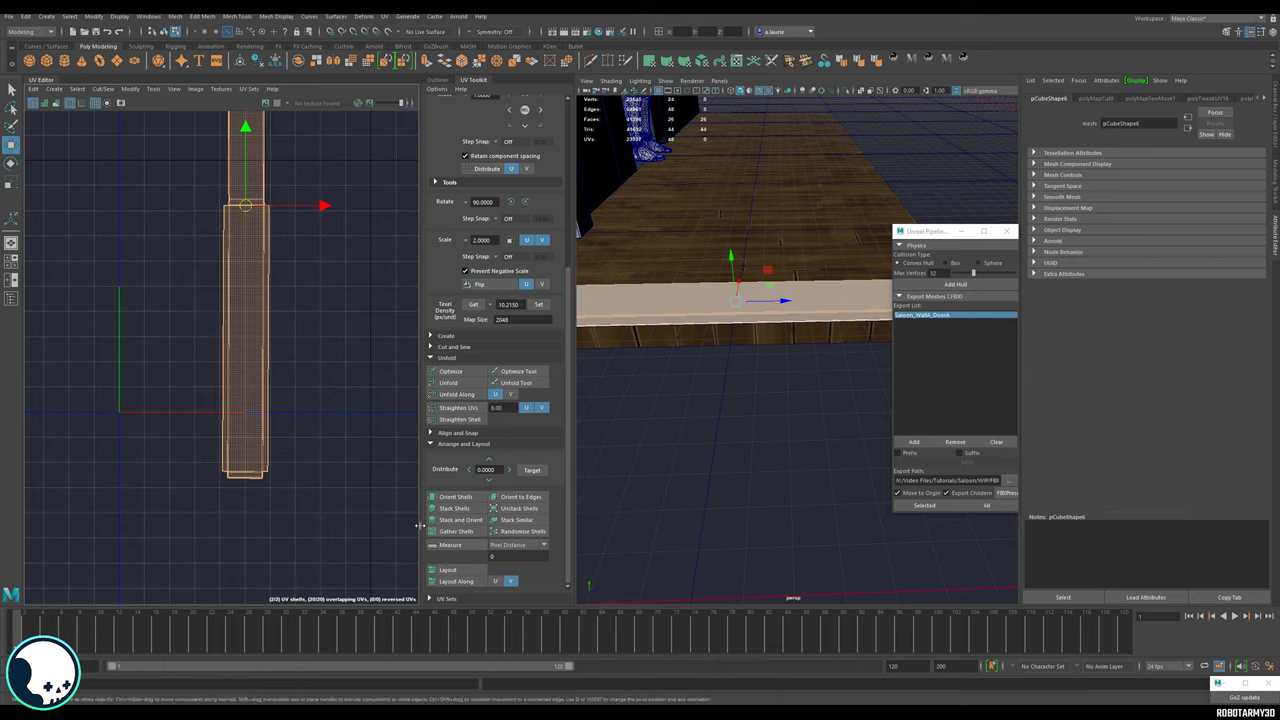
left_click(465, 384)
left_click(468, 371)
left_click(456, 497)
left_click(448, 569)
middle_click_drag(294, 354, 365, 348, "alt")
Divide the floor trim board across its length with three evenly spaced connecting edge loops.
right_click(706, 288)
right_click_drag(706, 275, 706, 260)
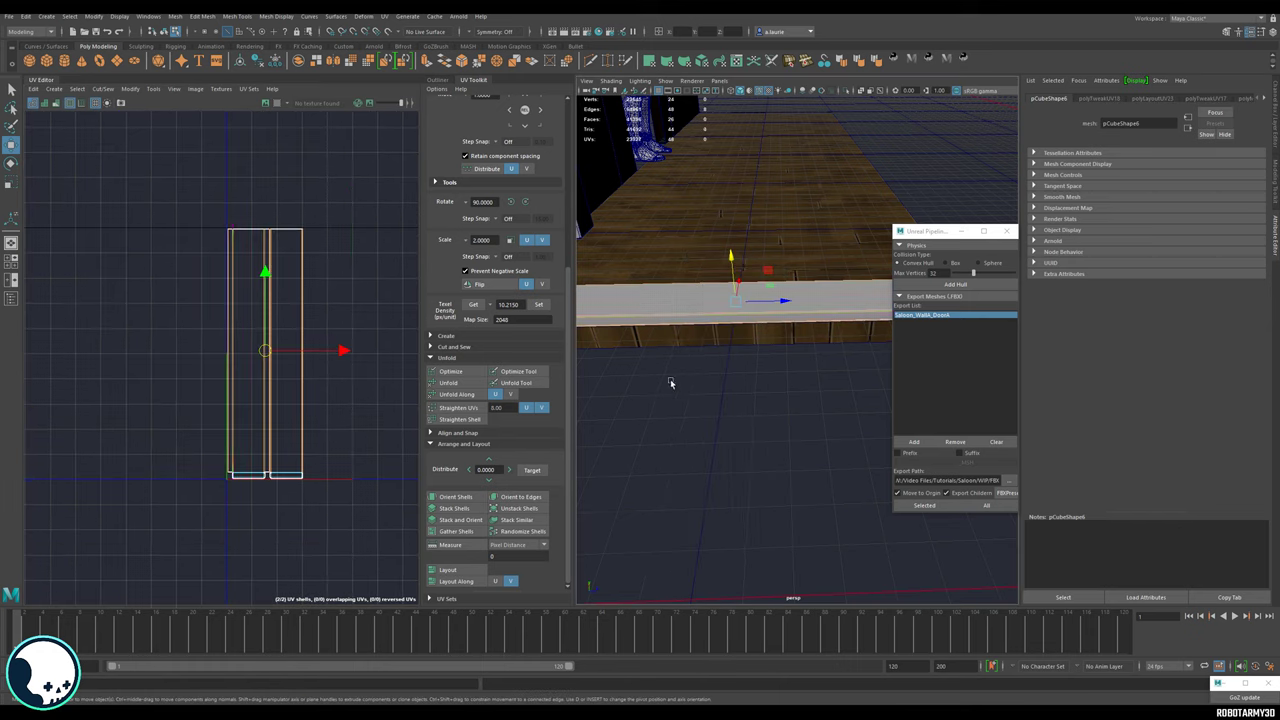
right_click(677, 311, "shift")
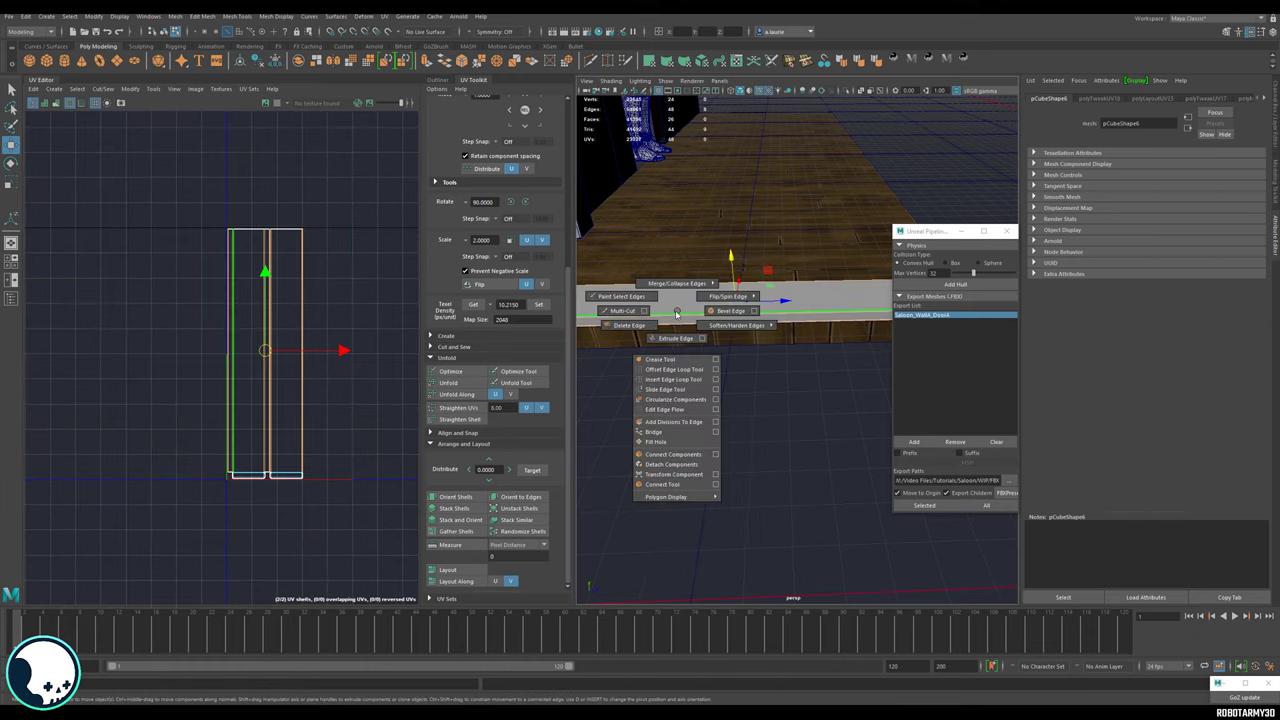
left_click(676, 485)
scroll(728, 359, "down", 5)
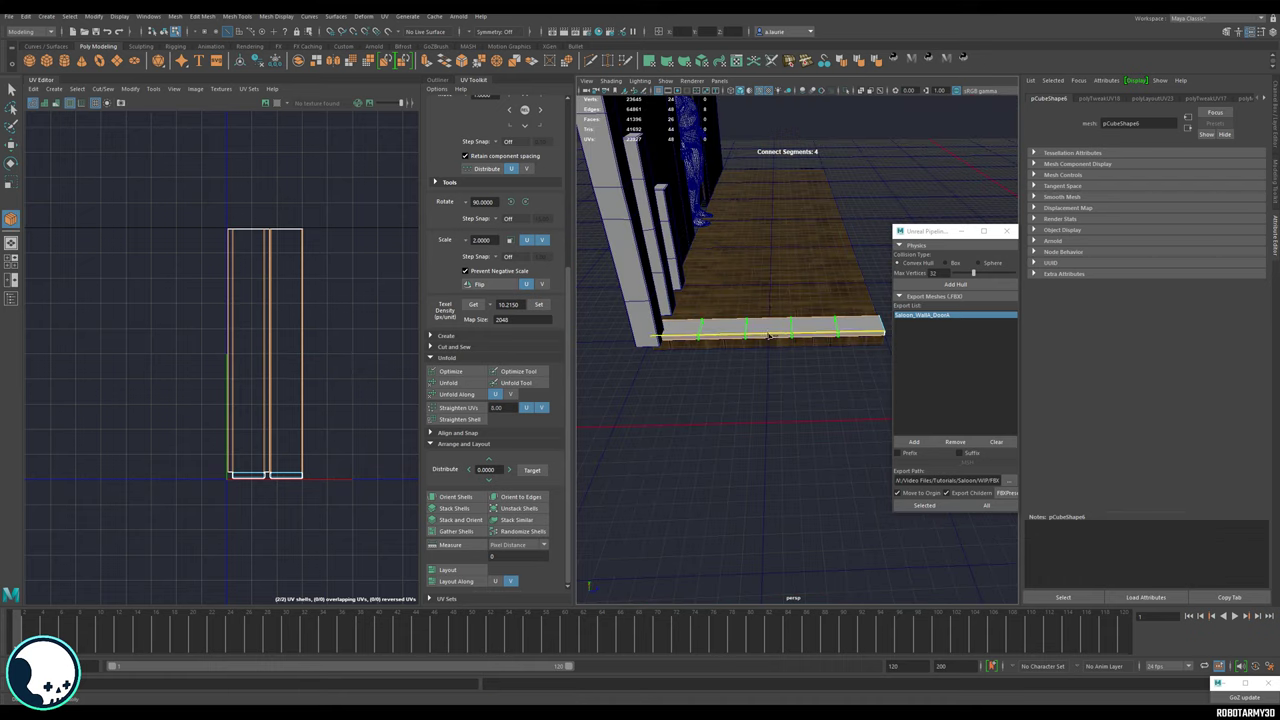
middle_click_drag(760, 334, 737, 332)
Shift the trim board's cross edge loops slightly to give the plank an uneven shape.
key("w")
left_click_drag(710, 311, 709, 309)
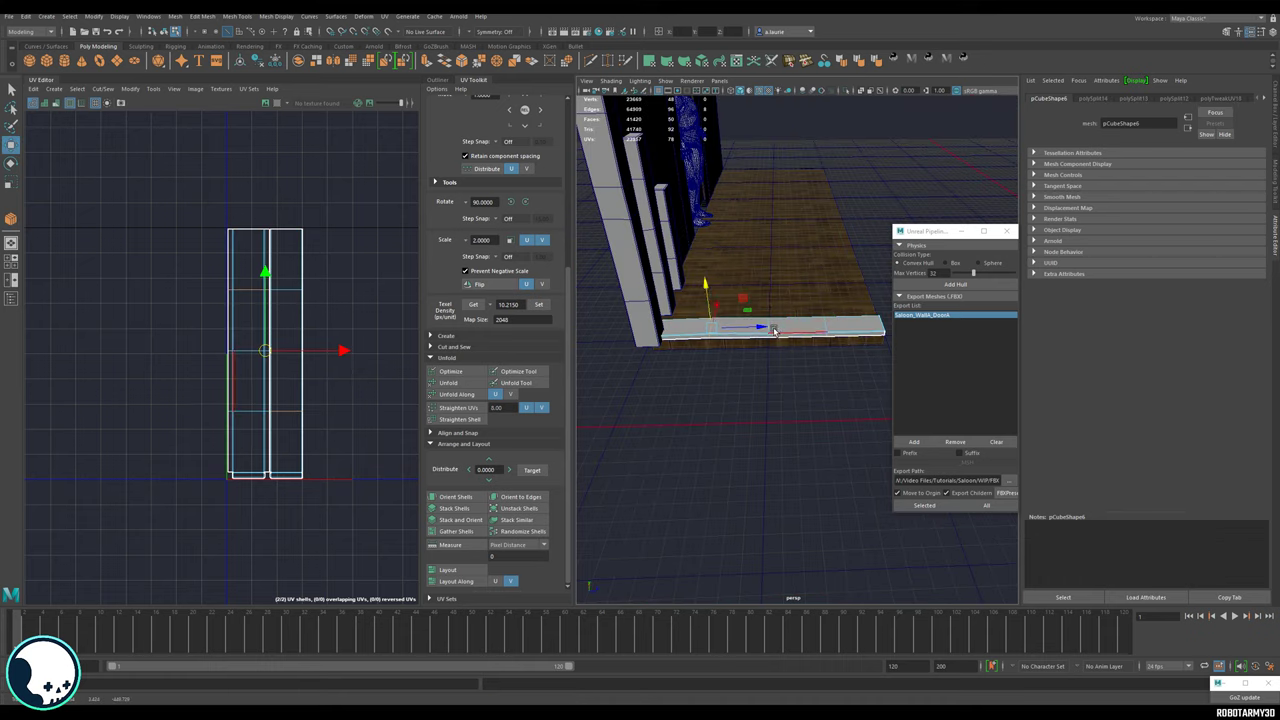
double_click(773, 330)
scroll(774, 345, "up", 5)
left_click_drag(774, 377, 686, 300, "alt")
key("e")
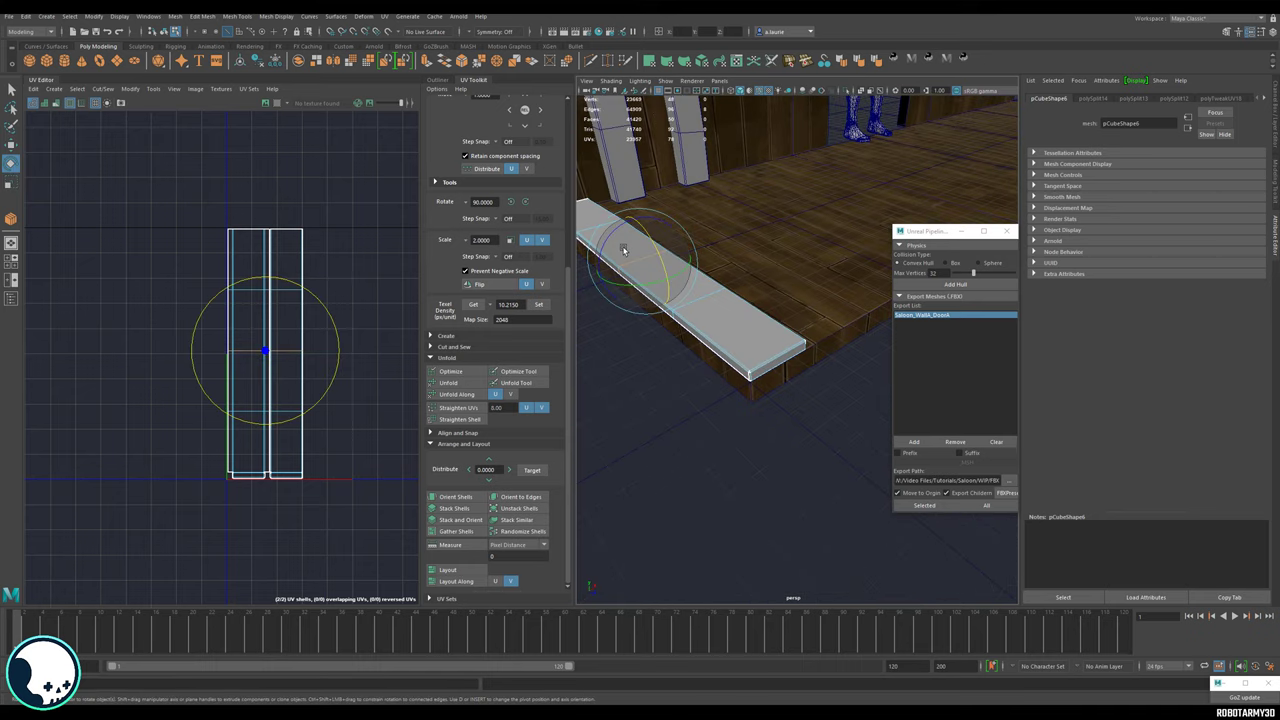
key("w")
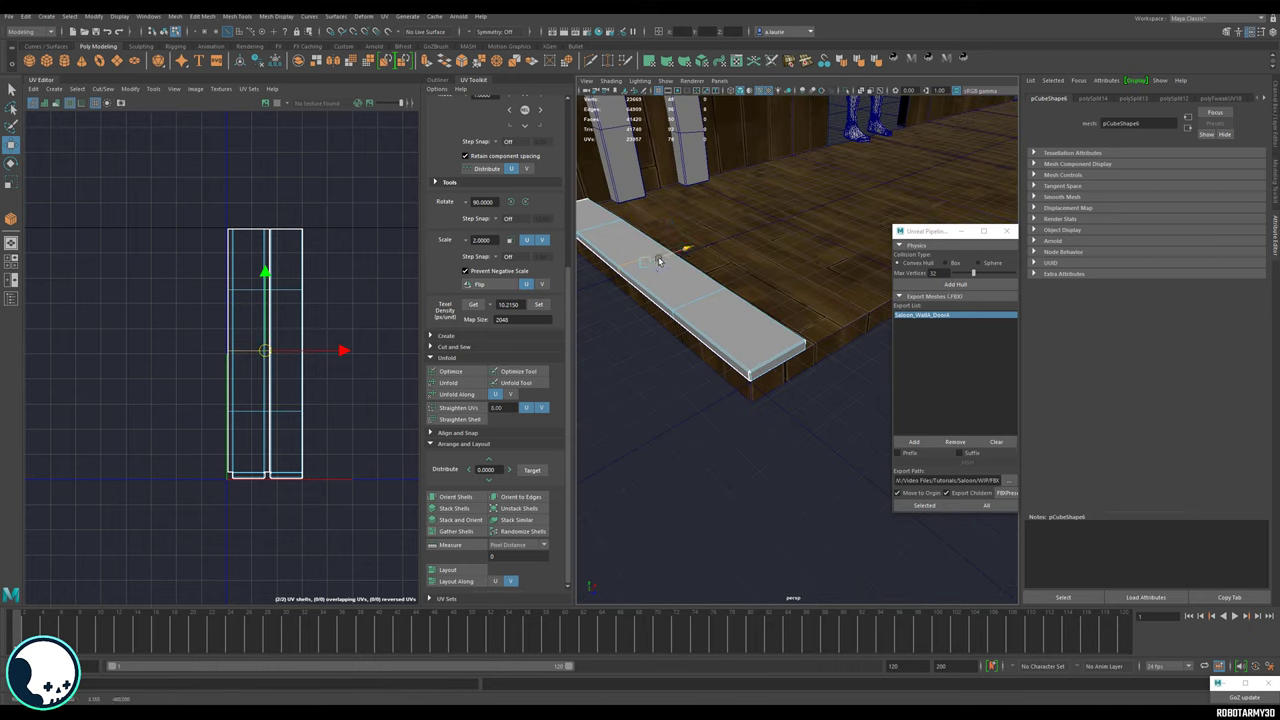
left_click_drag(692, 306, 697, 285)
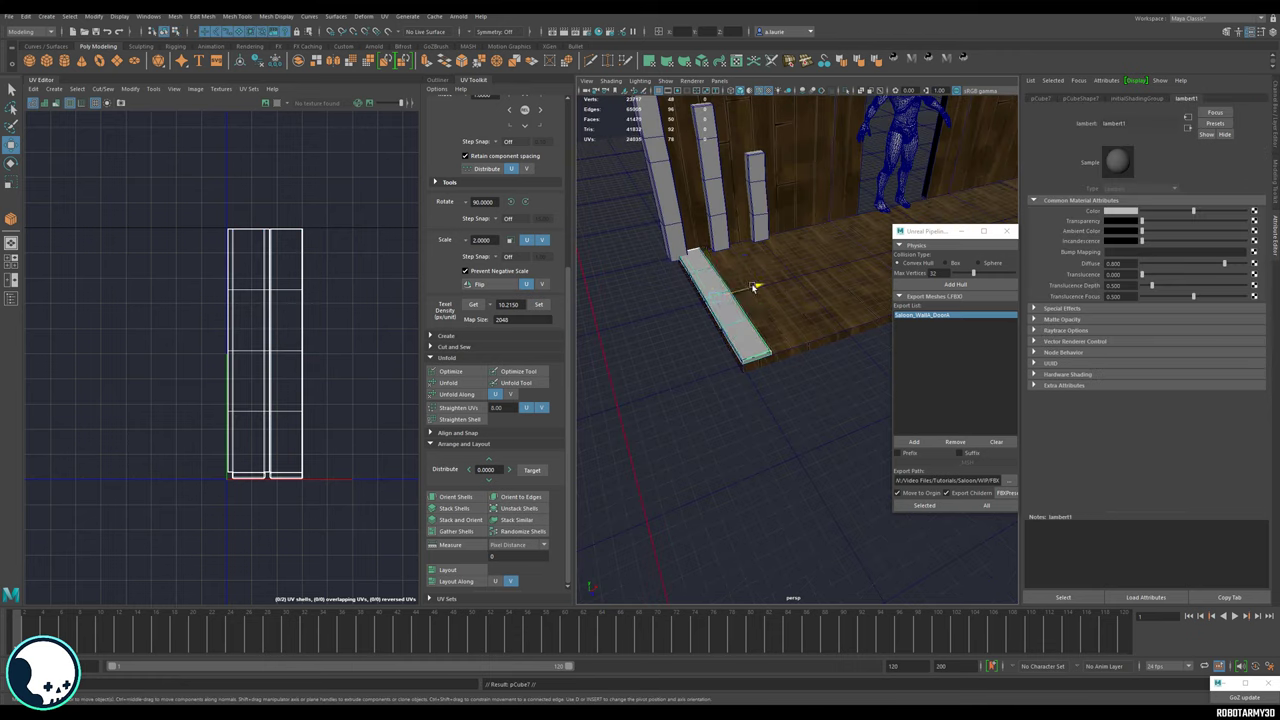
Place a duplicate of the trim board in front of the second post and vary the copy's cross edge loops.
left_click_drag(753, 287, 759, 351)
scroll(746, 302, "up", 5)
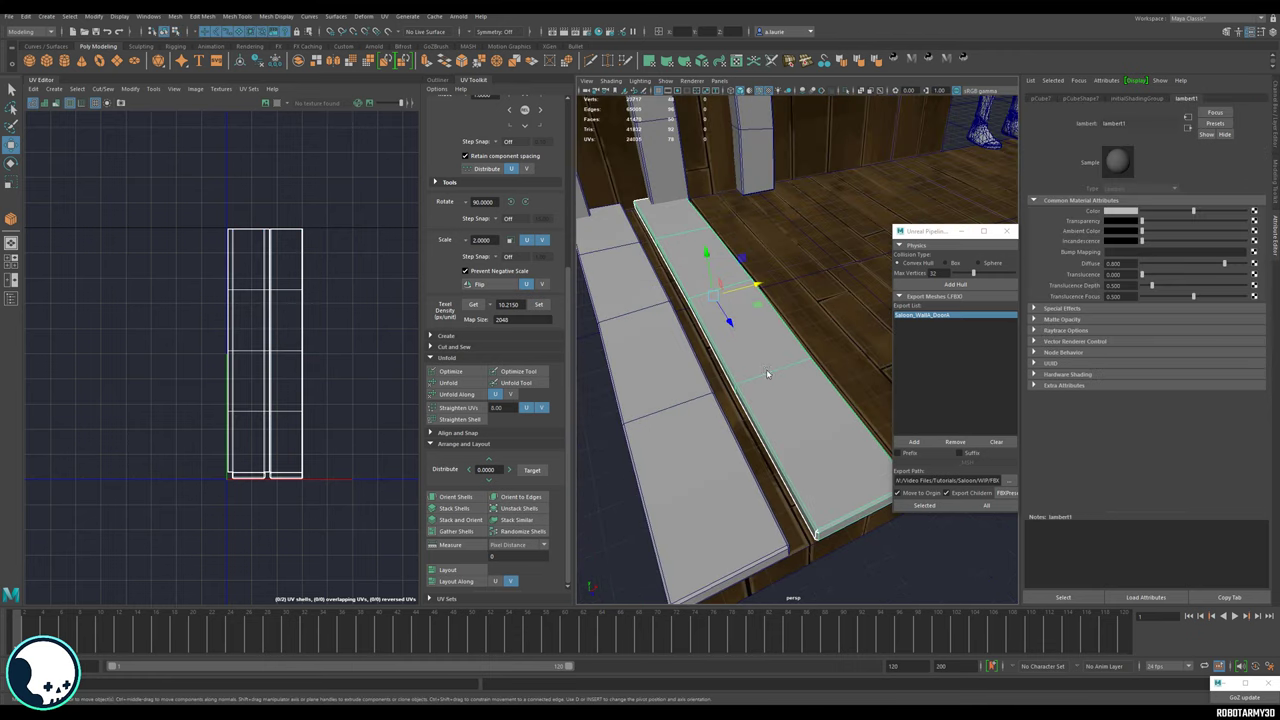
right_click_drag(768, 380, 768, 340)
double_click(768, 373)
left_click_drag(791, 408, 762, 355)
key("e")
key("r")
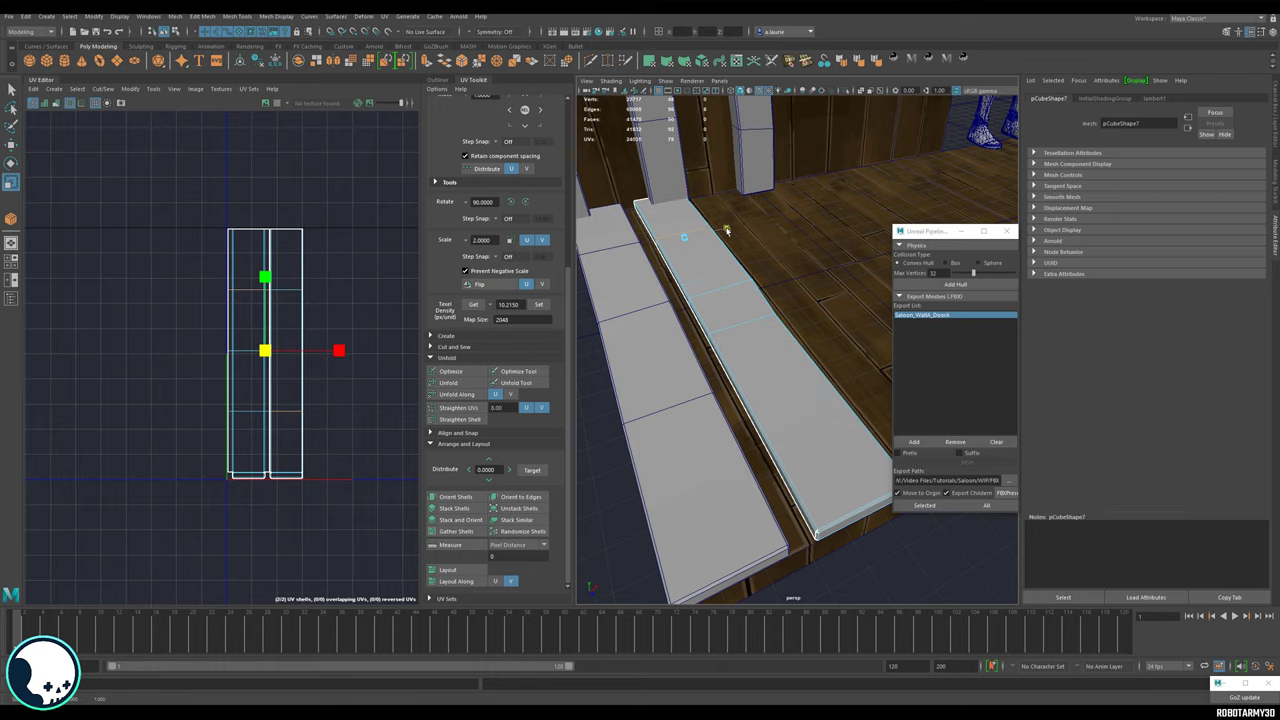
key("w")
left_click_drag(727, 231, 581, 338, "alt")
scroll(723, 346, "down", 4)
key("F8")
left_click(581, 338)
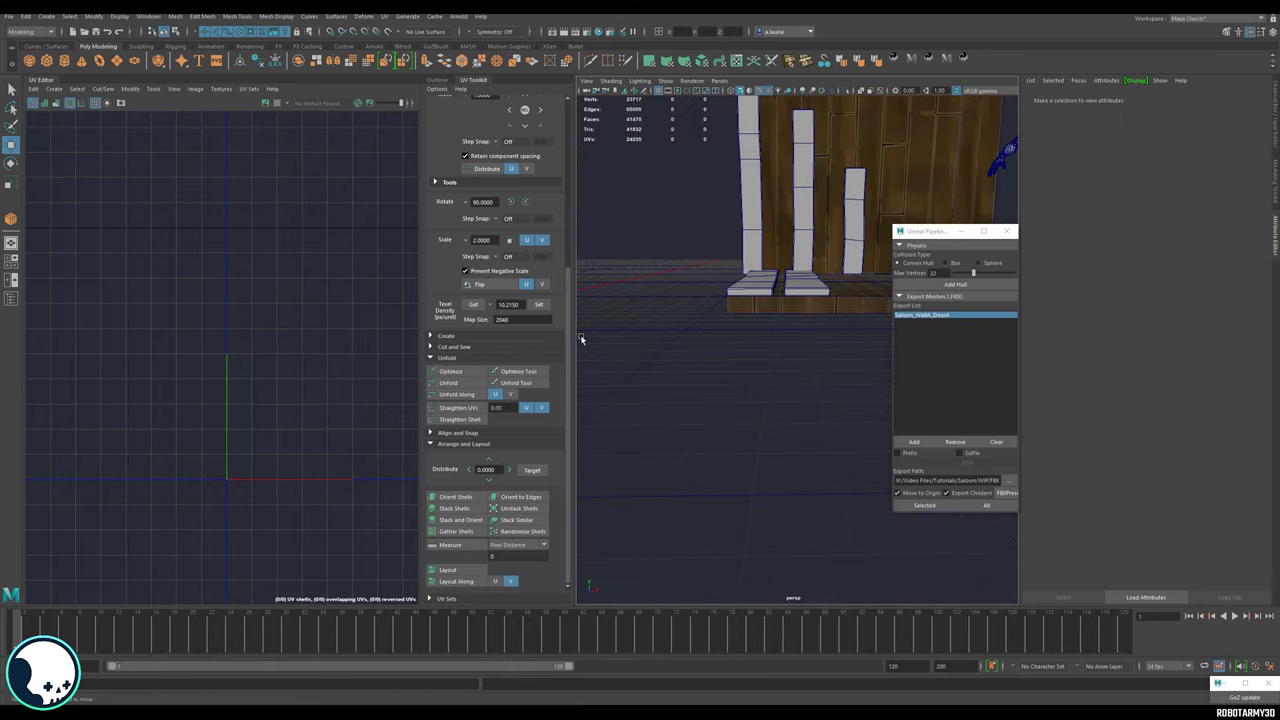
Duplicate the second trim board in front of the shortest post and remove the copy's cross edge loops.
left_click_drag(409, 181, 27, 181)
scroll(677, 249, "up", 3)
left_click_drag(677, 249, 577, 379, "alt")
right_click_drag(577, 379, 581, 384)
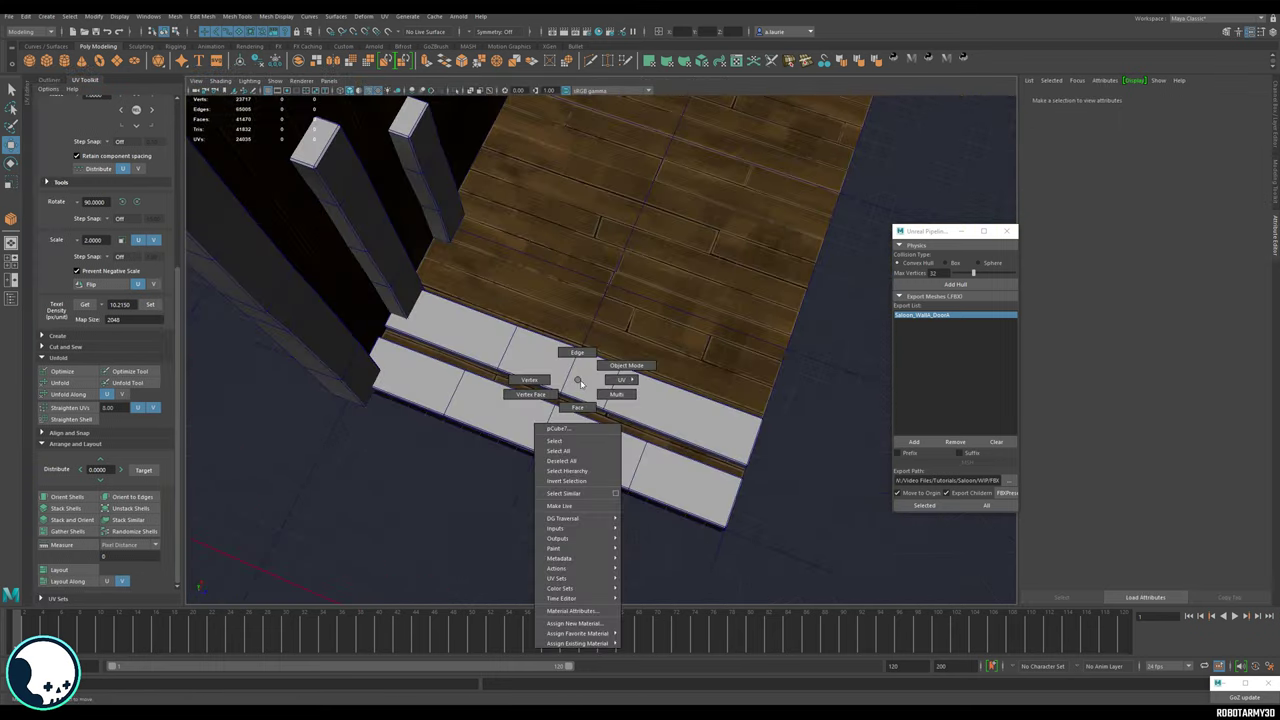
left_click(605, 368)
left_click_drag(605, 368, 576, 343, "alt")
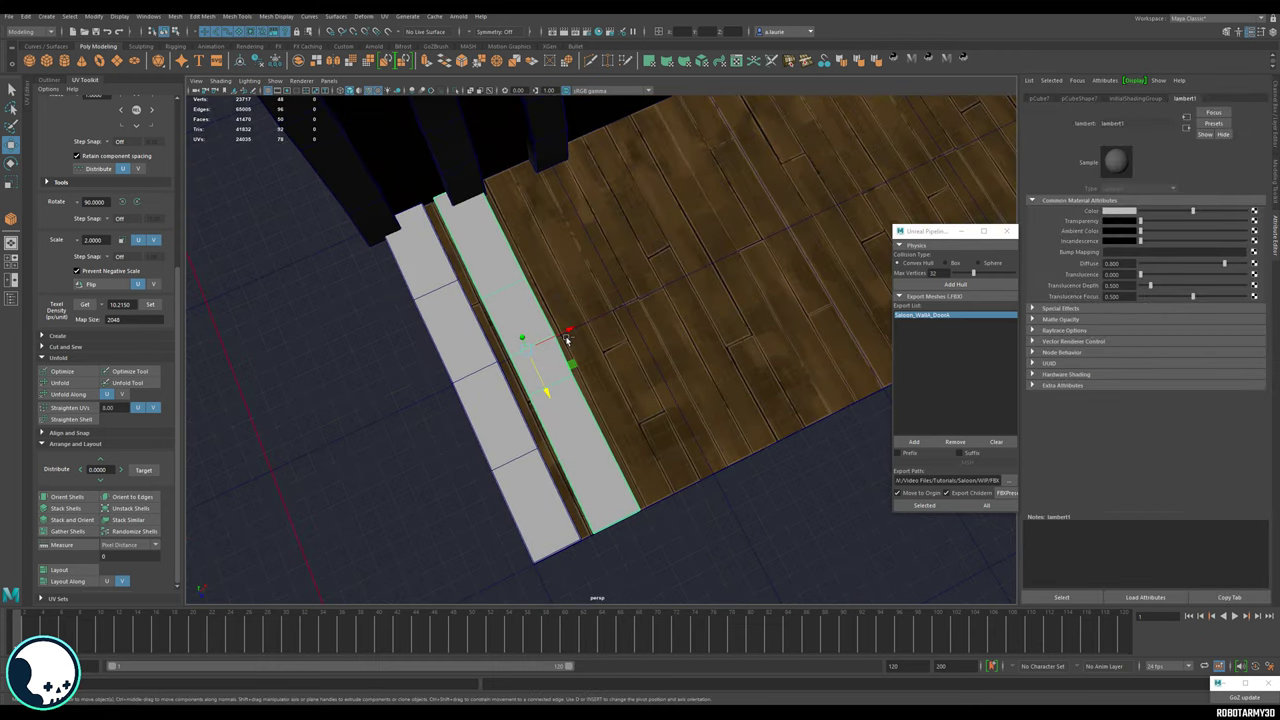
left_click(575, 277)
Shorten the third trim board by moving its front end face back toward the shortest post.
right_click_drag(622, 367, 623, 397)
left_click(684, 489)
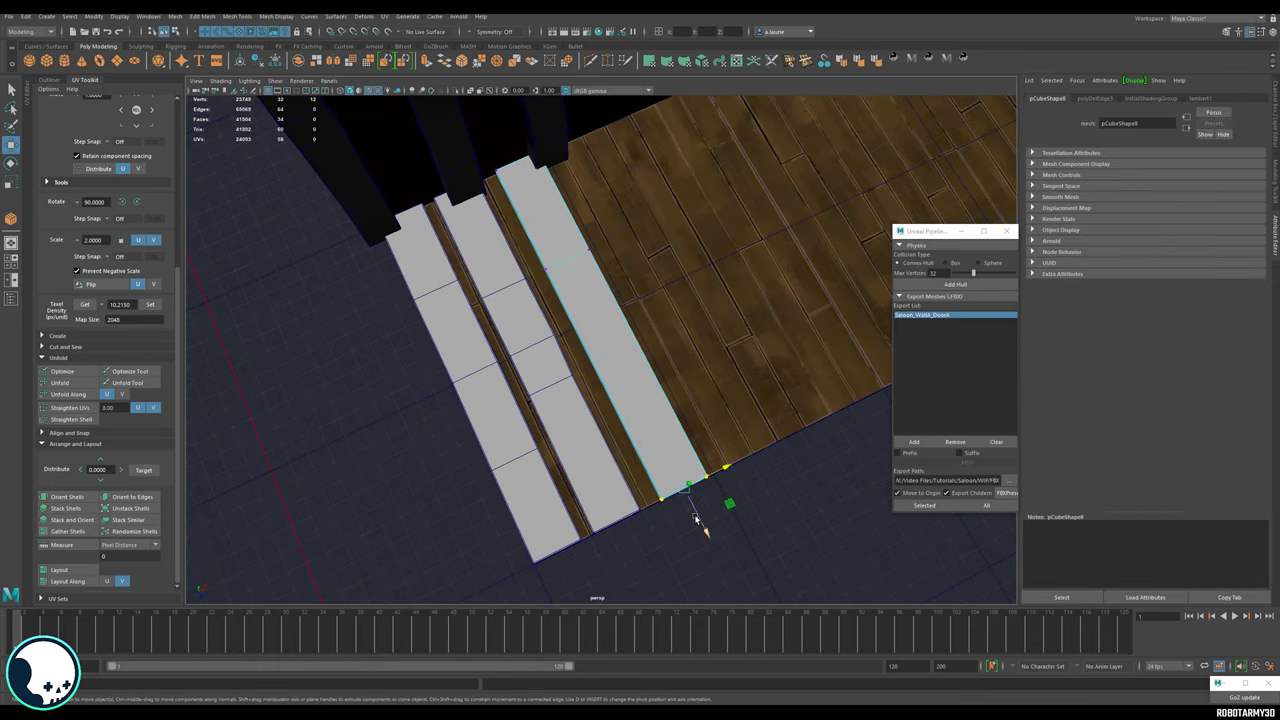
left_click_drag(703, 531, 614, 354)
scroll(614, 354, "up", 2)
left_click_drag(671, 428, 706, 280, "alt")
Cut two edge loops across the short trim board with Multi-Cut and return it to object selection.
key("ctrl+shift+x")
left_click(678, 308)
left_click(563, 252, "ctrl")
key("q")
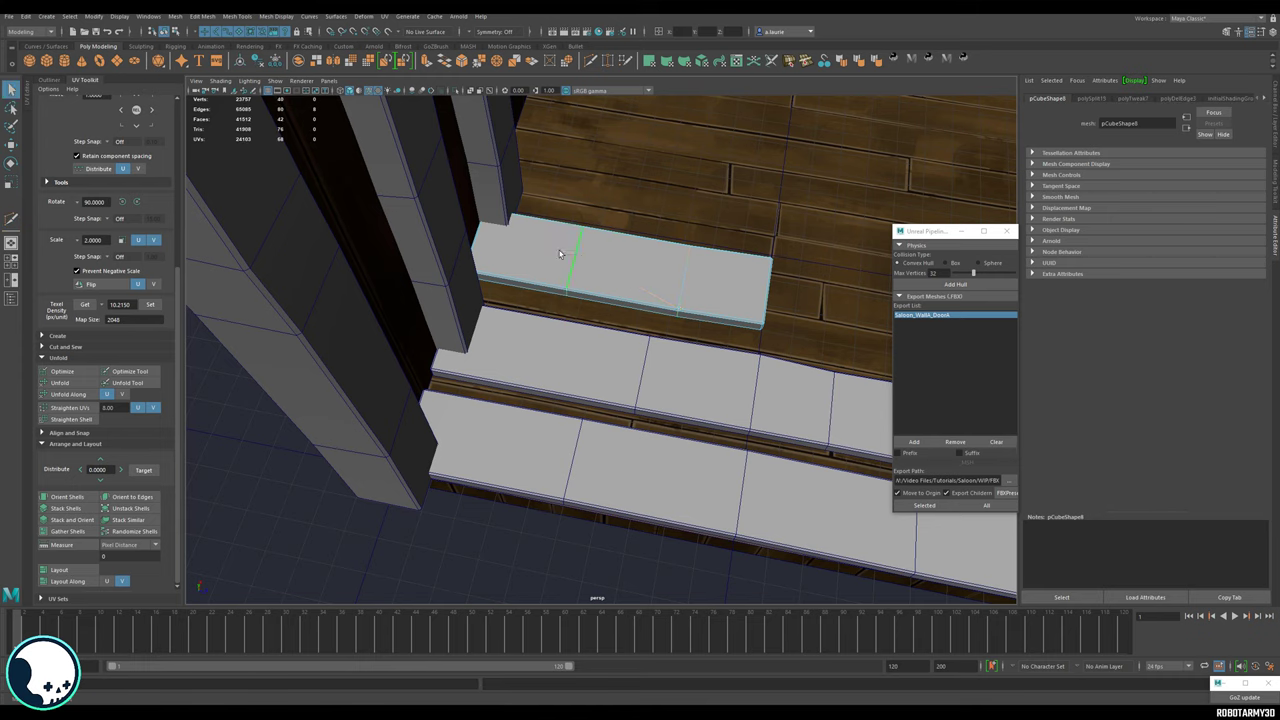
key("e")
key("r")
key("w")
key("F8")
left_click_drag(582, 246, 564, 333, "alt")
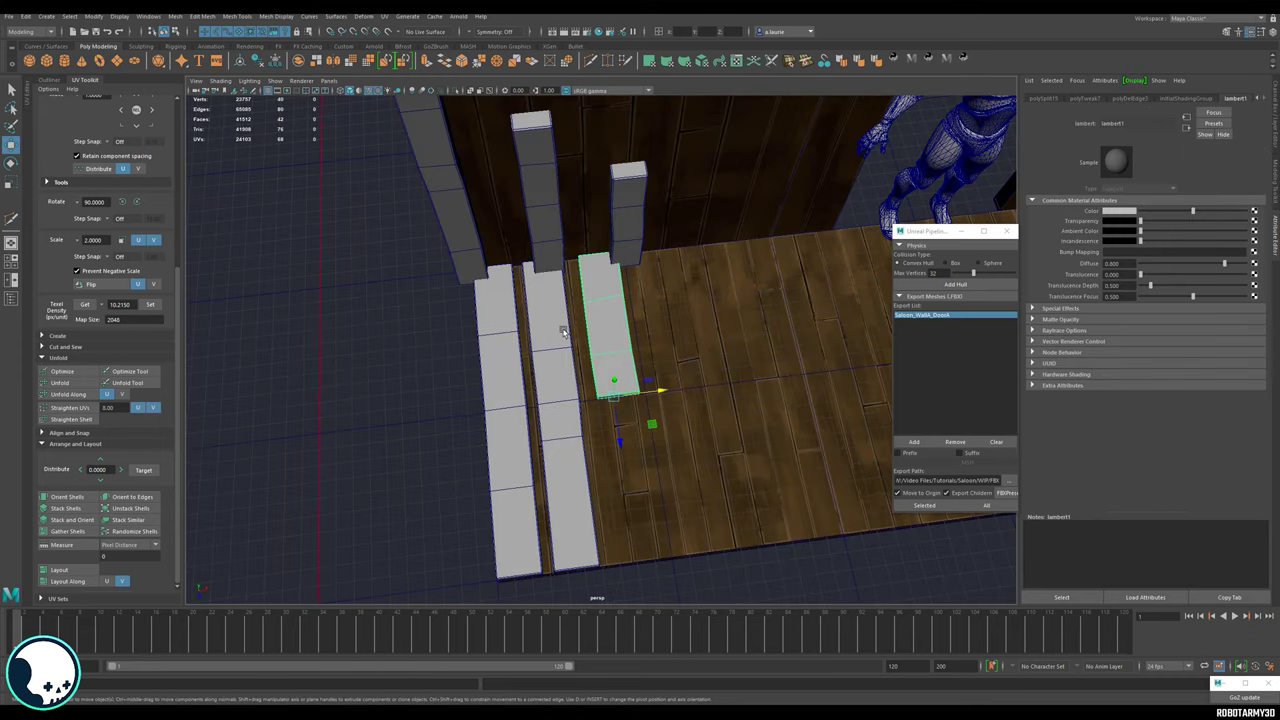
Select all three floor trim boards, then unfold, optimize and lay out their UV shells side by side.
left_click(509, 346)
left_click(737, 61)
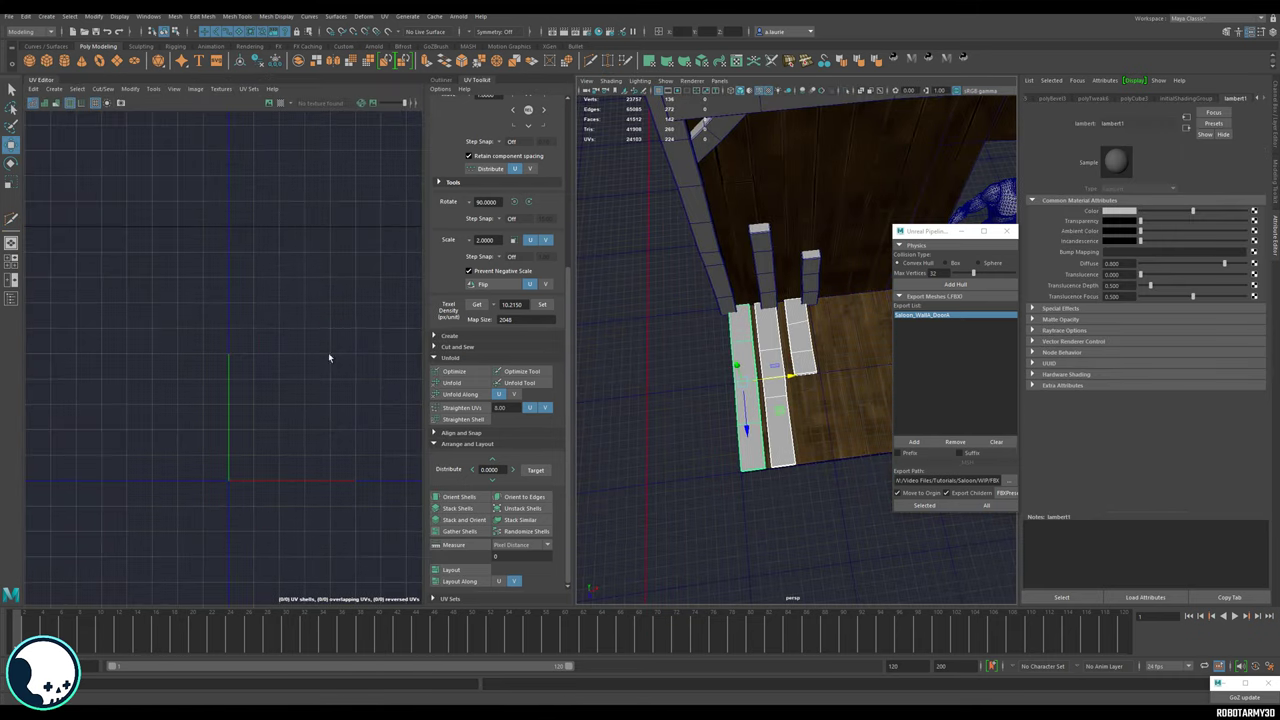
left_click(458, 382)
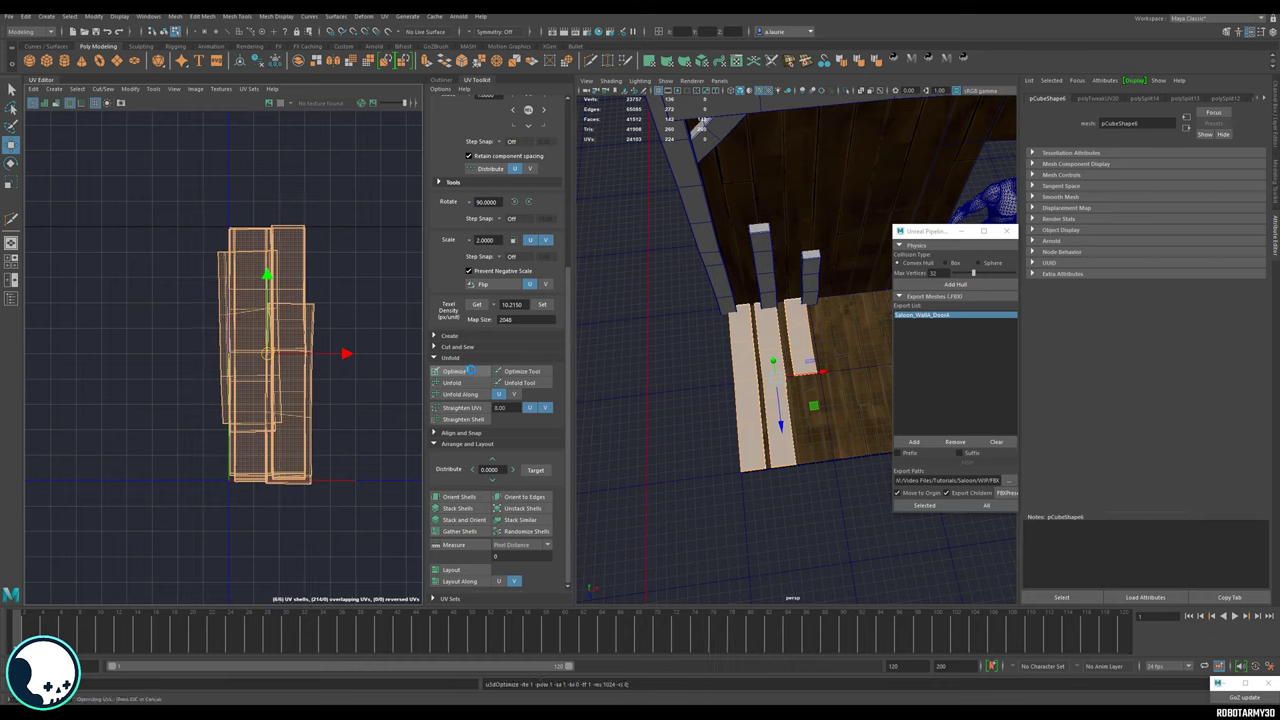
left_click(459, 580)
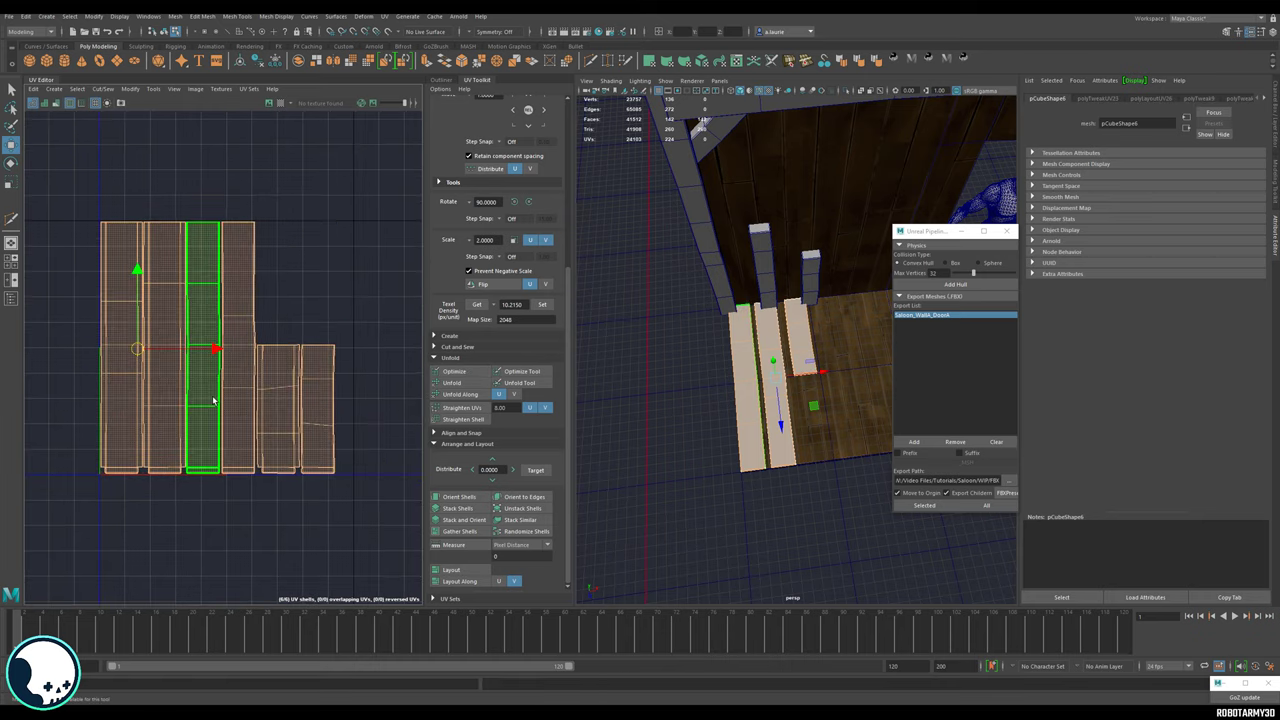
right_click_drag(211, 397, 178, 386)
left_click(283, 303)
scroll(166, 354, "up", 3)
middle_click_drag(163, 331, 81, 304, "alt")
scroll(132, 317, "down", 3)
left_click_drag(783, 352, 804, 320, "alt")
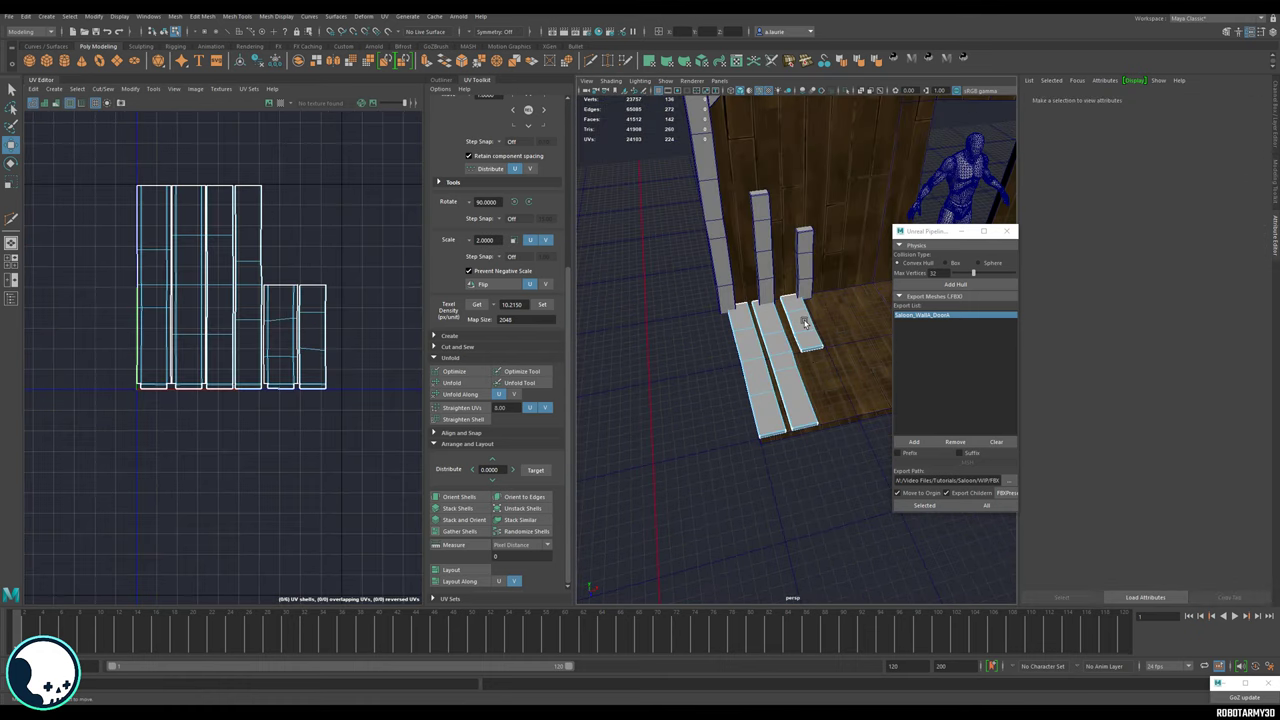
Examine the floor trim boards against the posts and wall, selecting individual boards to compare them.
right_click_drag(804, 322, 832, 300)
left_click(814, 315)
scroll(812, 315, "down", 5)
middle_click_drag(732, 270, 600, 329, "alt")
left_click_drag(709, 349, 738, 328, "alt")
scroll(766, 374, "up", 4)
middle_click_drag(766, 374, 903, 374, "alt")
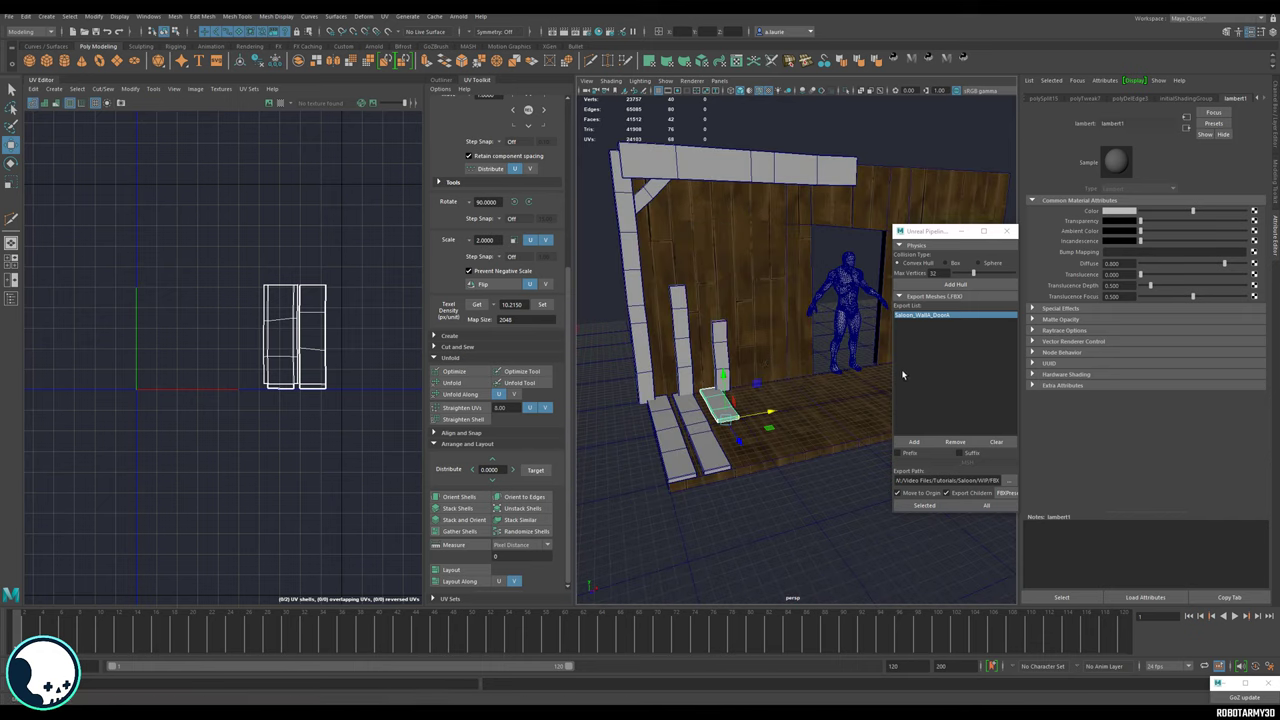
left_click_drag(722, 400, 718, 450, "alt")
left_click(716, 451)
left_click(690, 468)
left_click(737, 444)
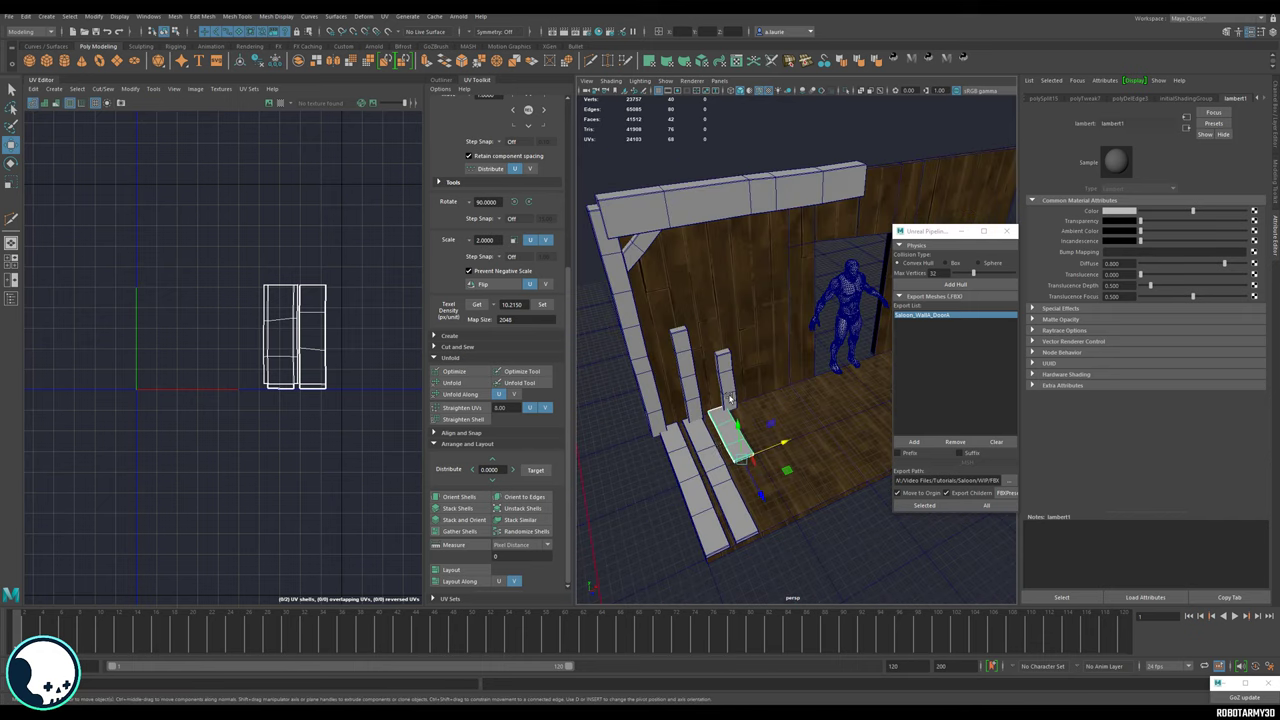
Select the three posts, three floor trim boards, diagonal brace and top beam together to show their combined UVs.
left_click(729, 398)
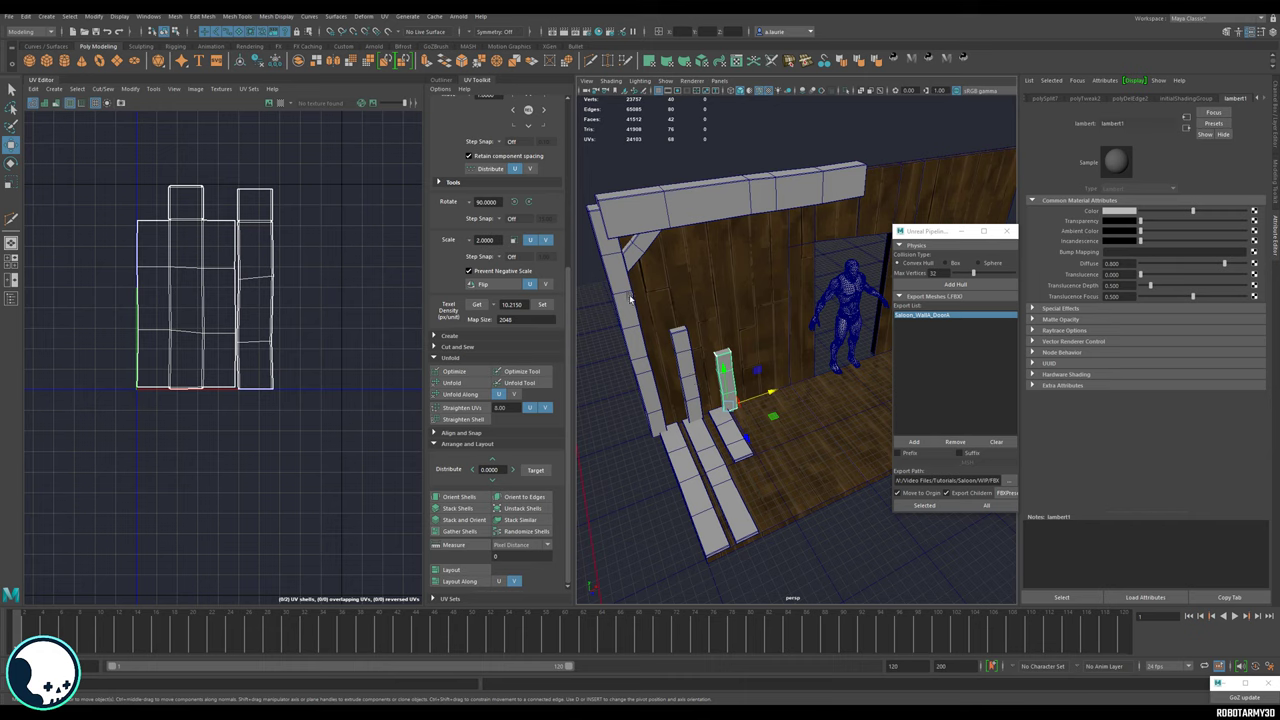
left_click_drag(643, 300, 668, 300, "alt")
middle_click_drag(668, 300, 697, 294, "alt")
left_click(764, 436, "shift")
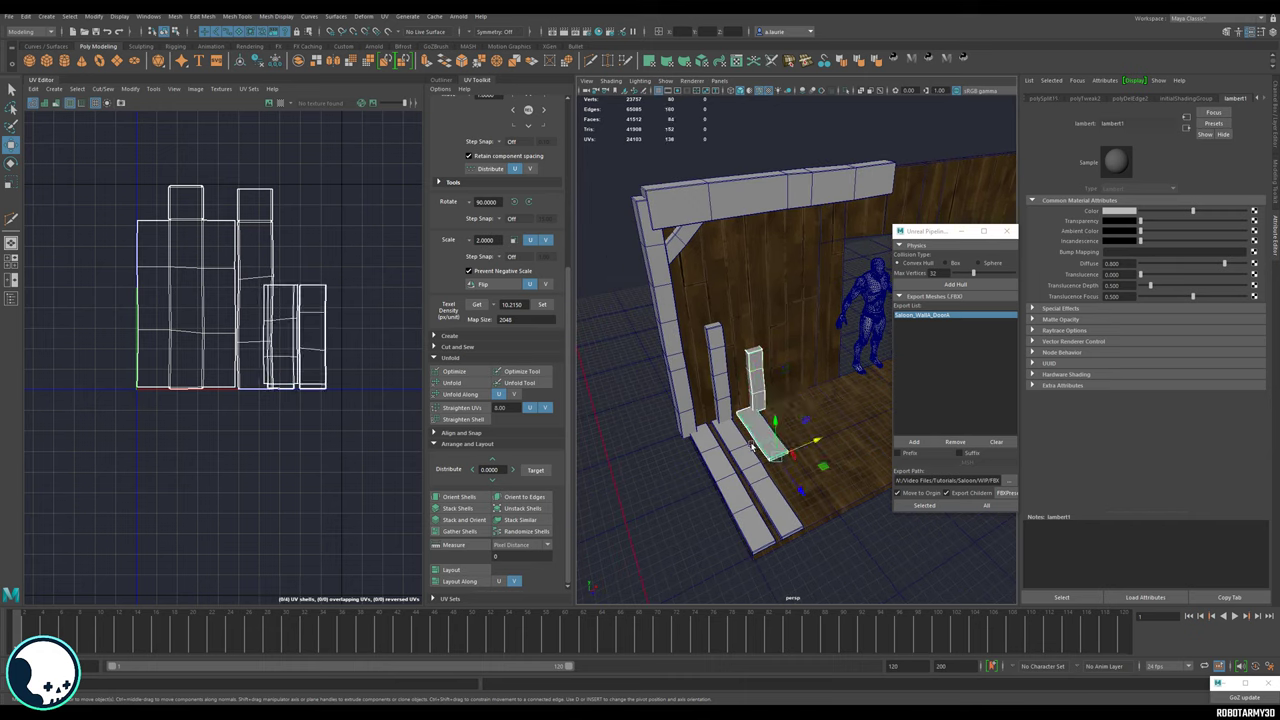
left_click(733, 461, "shift")
left_click(728, 462, "shift")
left_click(728, 388, "shift")
left_click(678, 350, "shift")
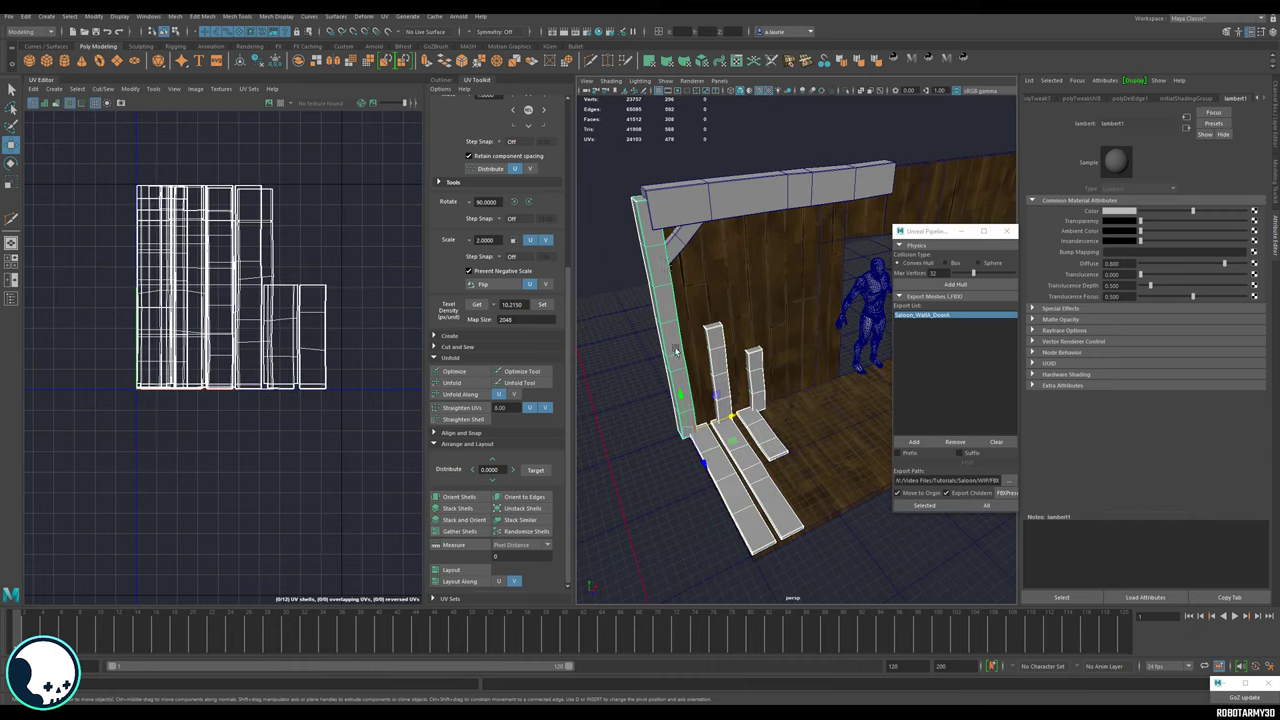
left_click(690, 205, "shift")
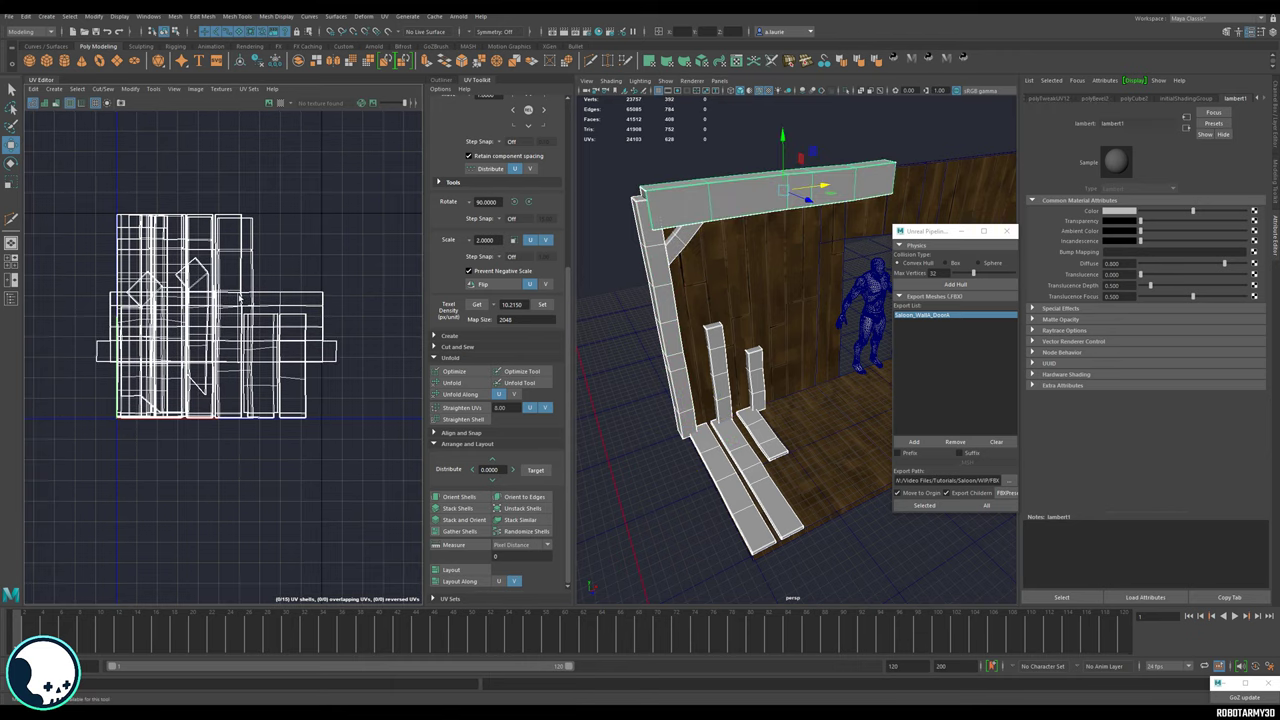
Orient the top beam's UV shell and rotate it by 90 so it stands vertically like the other shells.
right_click_drag(339, 352, 310, 343)
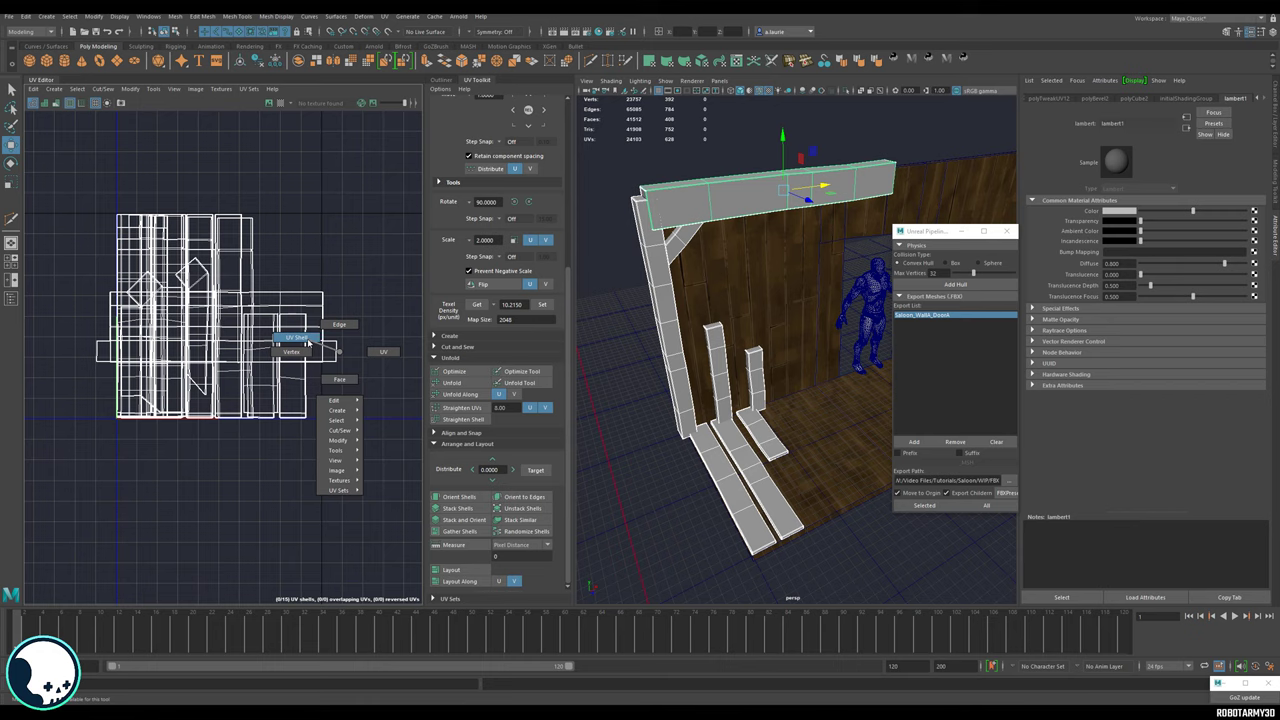
left_click(255, 290)
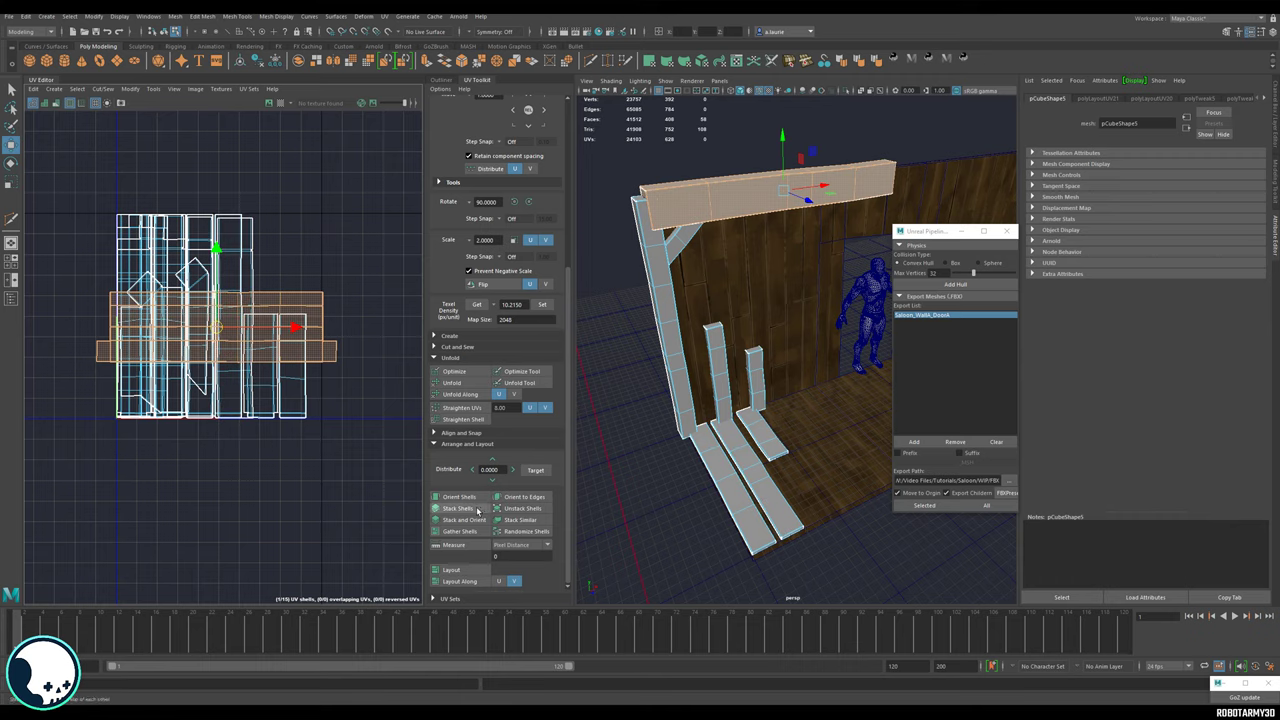
left_click(460, 497)
scroll(495, 380, "up", 3)
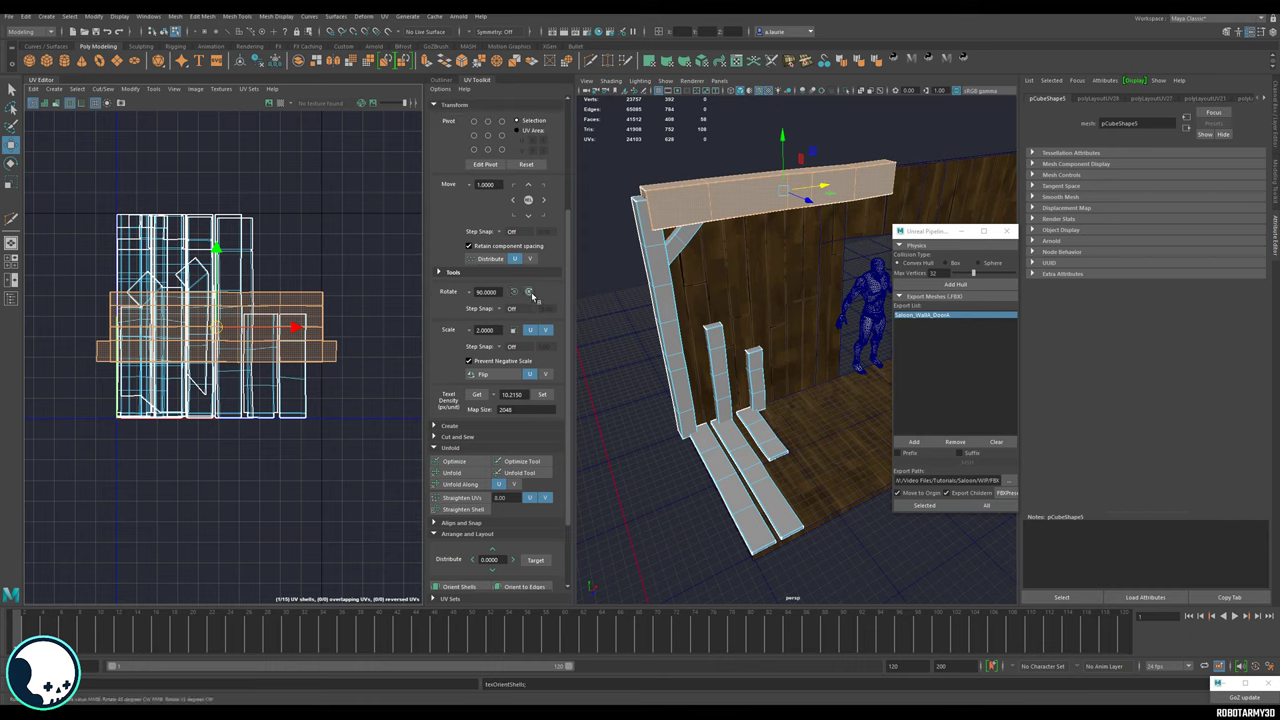
left_click(530, 293)
left_click(348, 333)
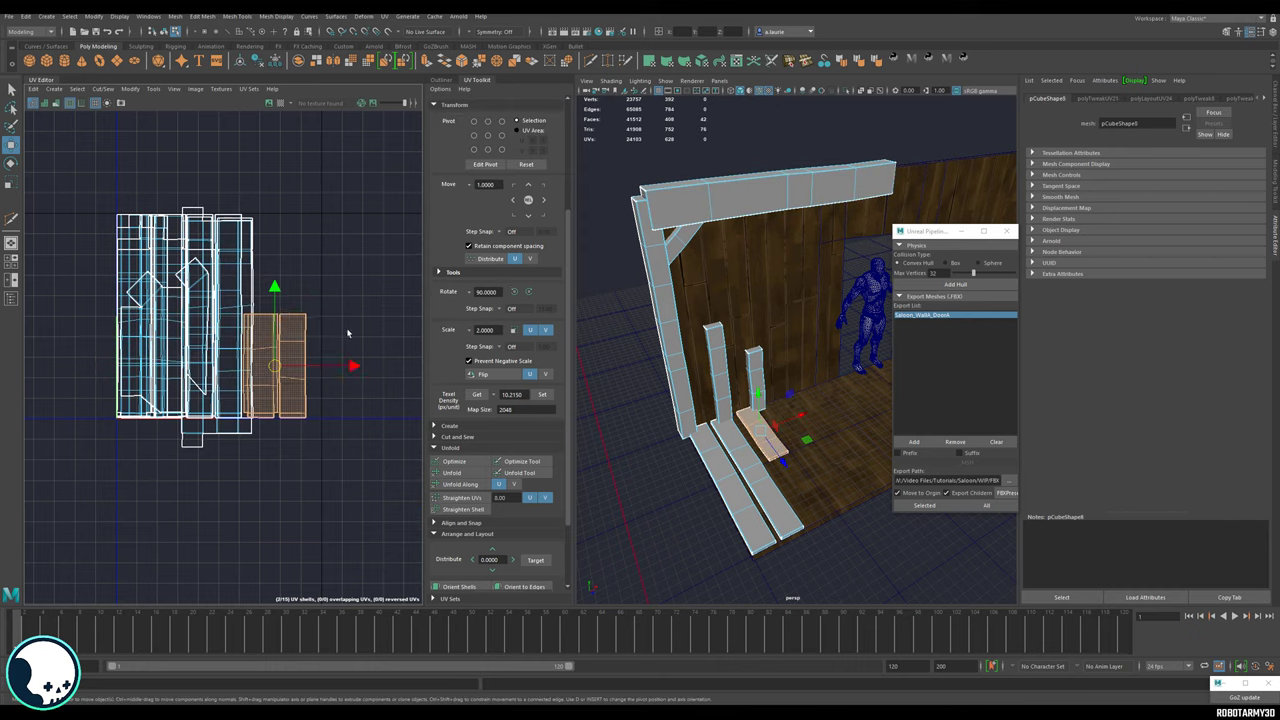
Select all the trim pieces' UV shells and lay them out together without overlaps.
right_click_drag(348, 333, 306, 314)
left_click_drag(340, 134, 112, 470)
scroll(483, 523, "down", 1)
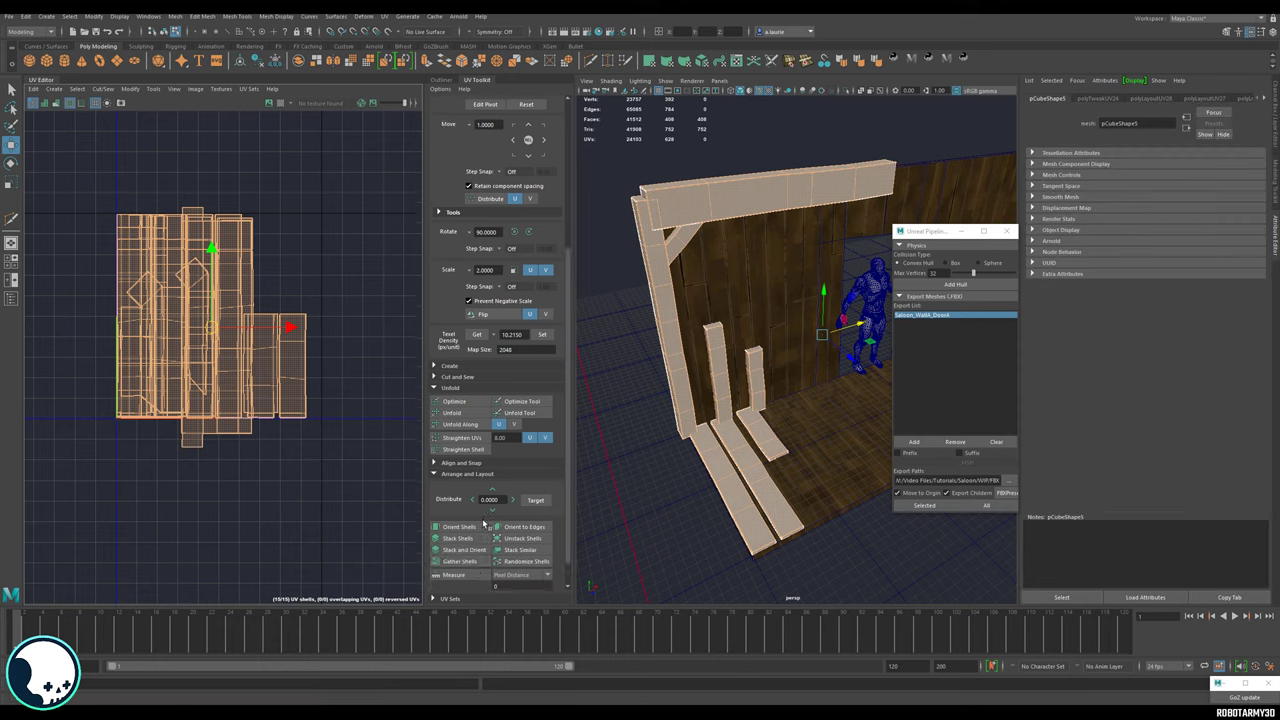
scroll(484, 522, "down", 1)
left_click(451, 569)
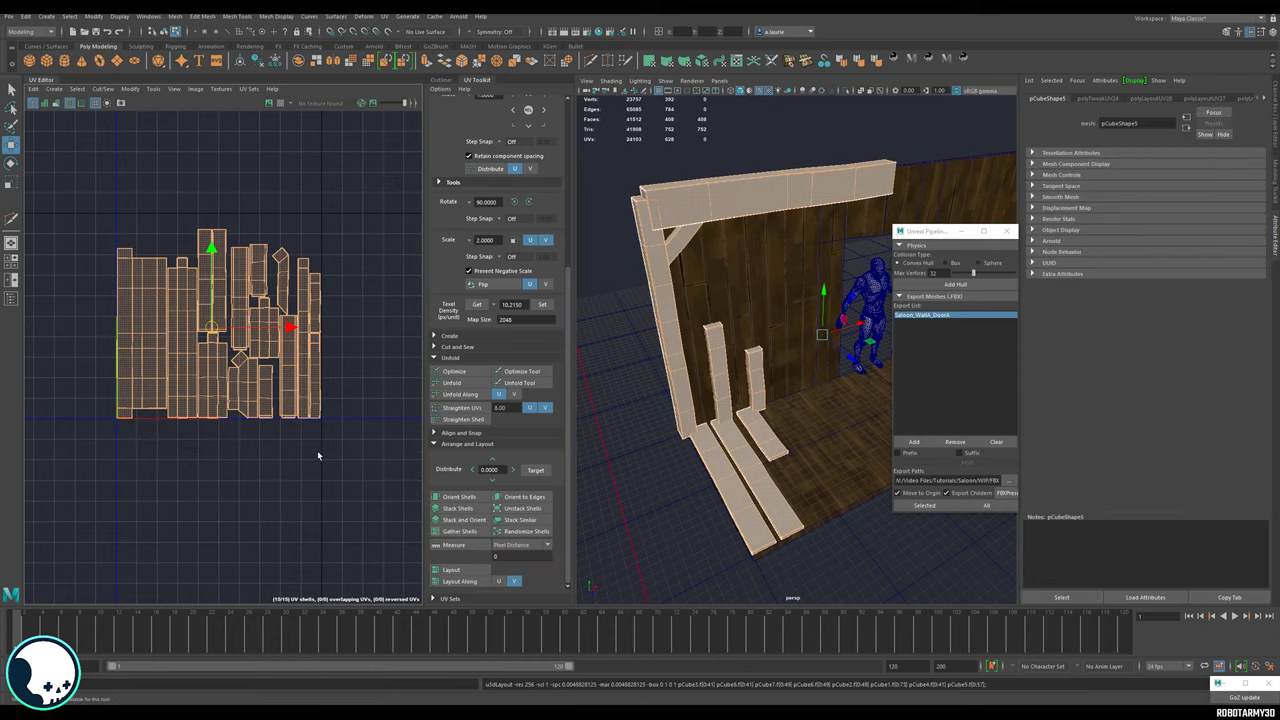
Shift the diagonal brace's UV shell slightly in the positive U direction to space it from its neighbours.
left_click(364, 378)
middle_click_drag(274, 312, 315, 397, "alt")
left_click(312, 303)
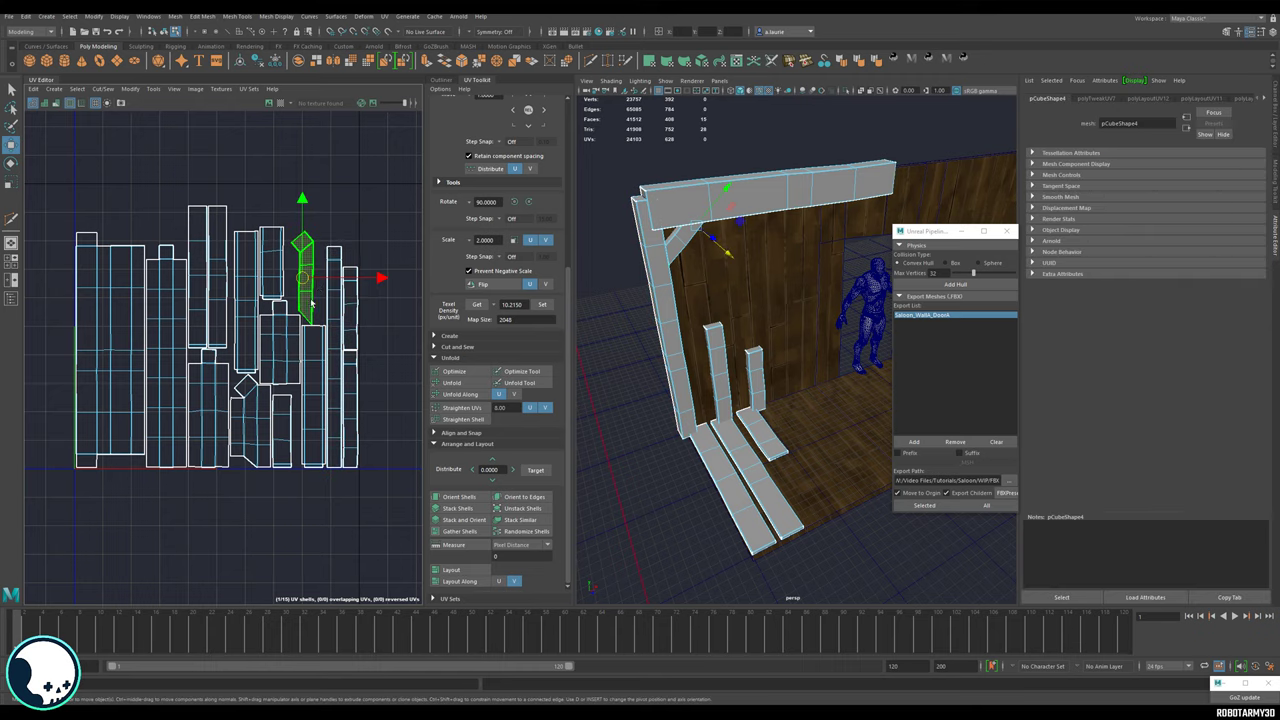
left_click_drag(383, 278, 396, 278)
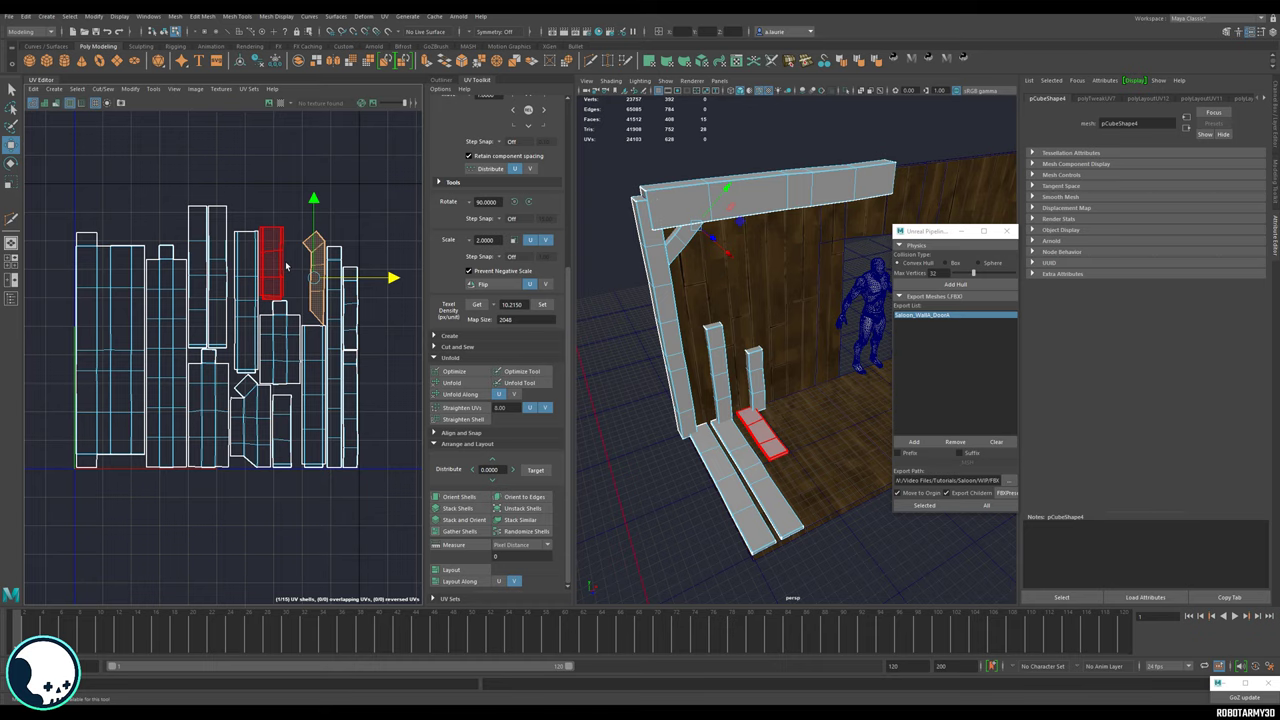
left_click(286, 266)
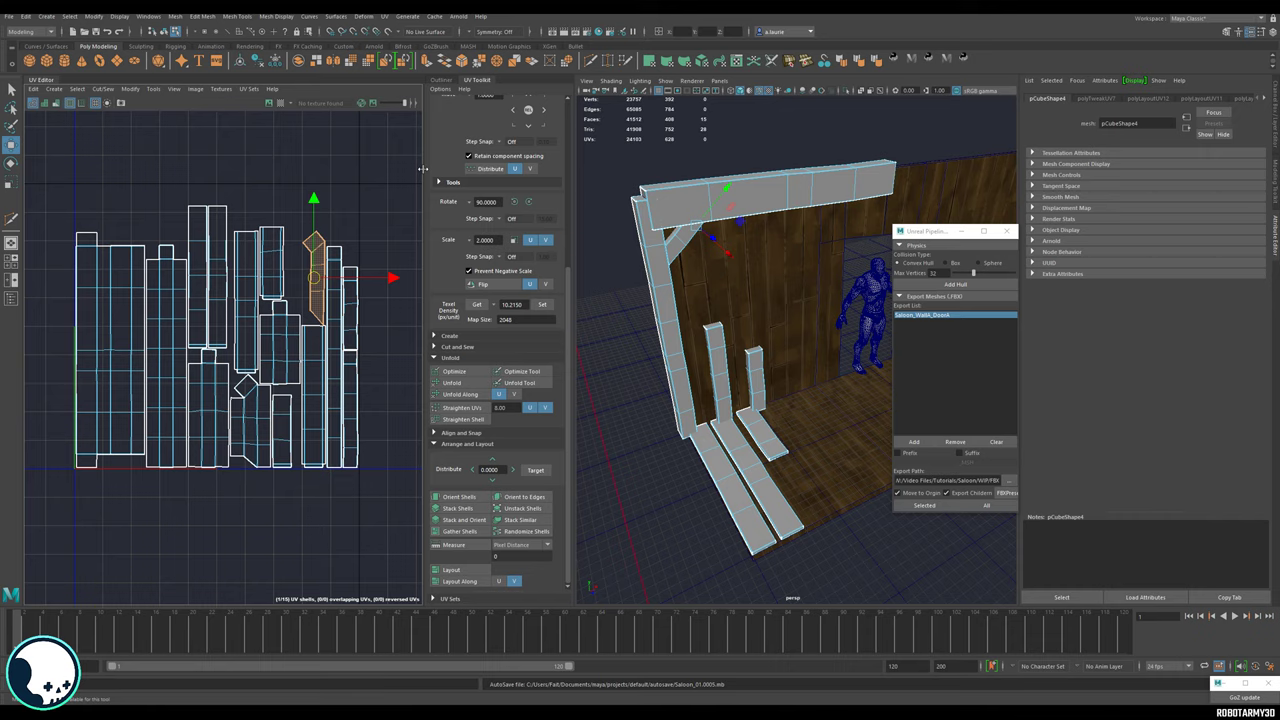
Collapse the UV Editor to enlarge the perspective view and return to object selection.
scroll(720, 248, "down", 3)
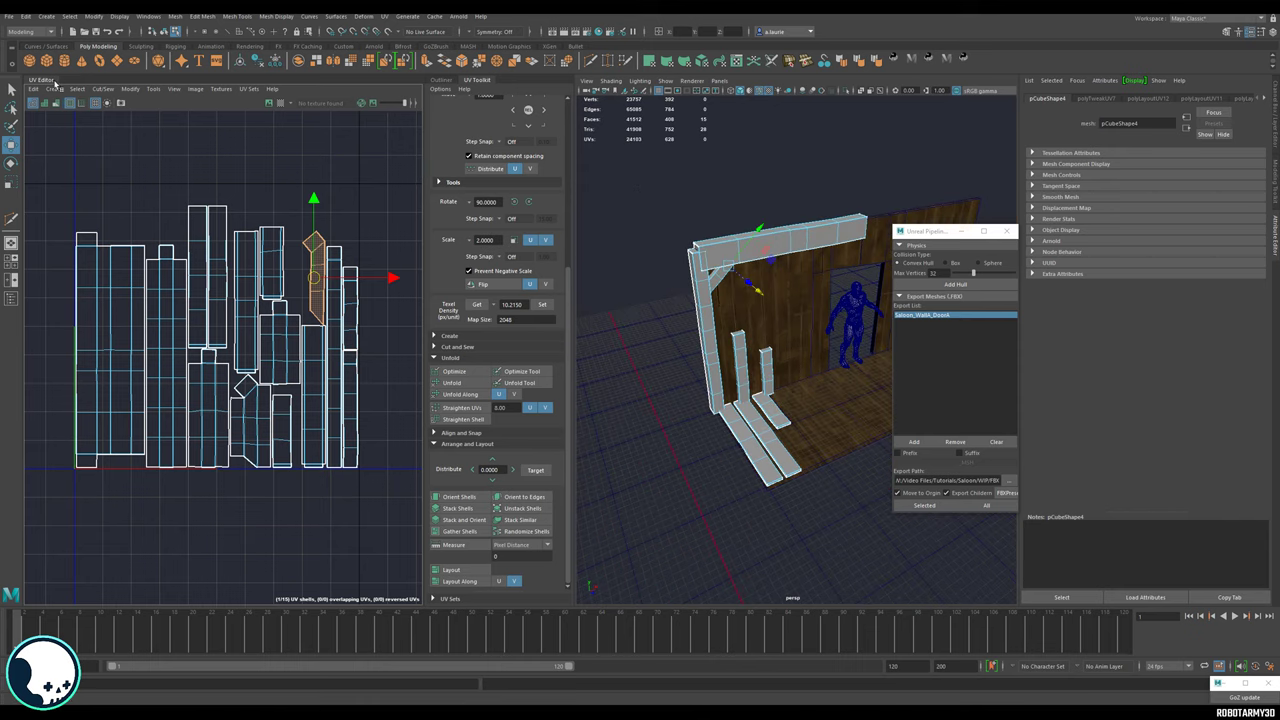
left_click(54, 82)
right_click_drag(548, 161, 590, 162)
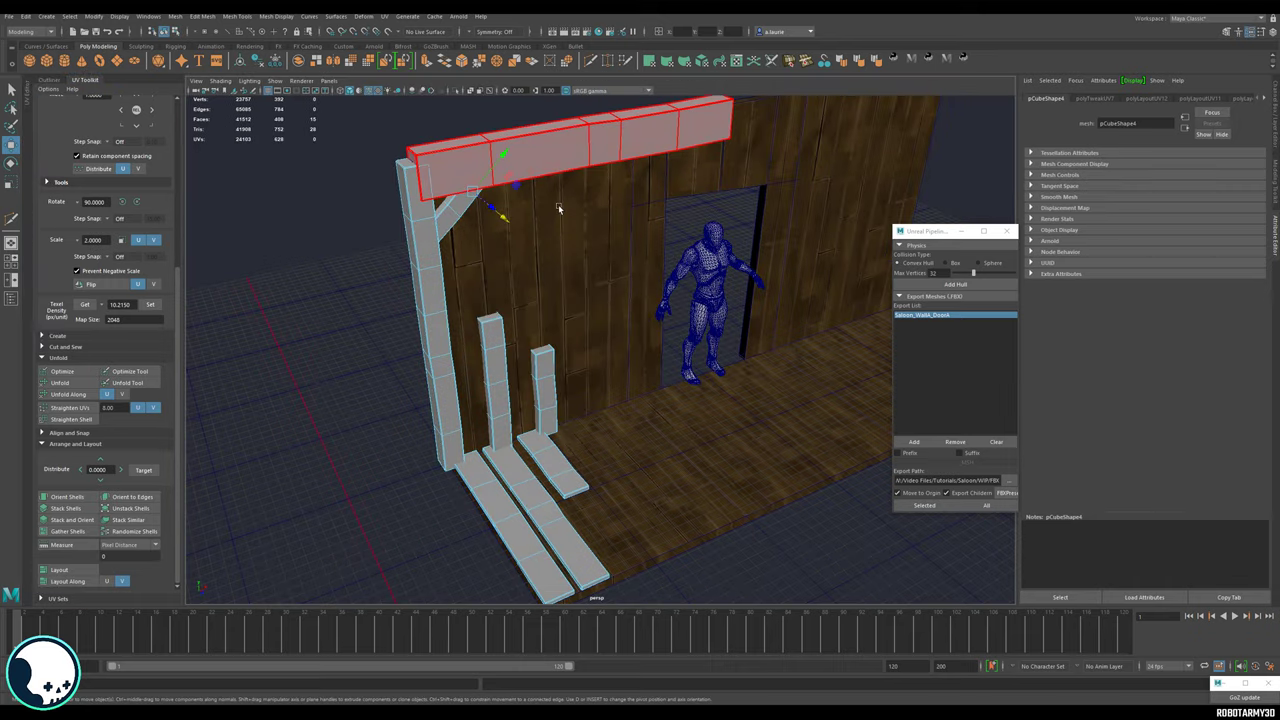
left_click_drag(559, 208, 492, 273, "alt")
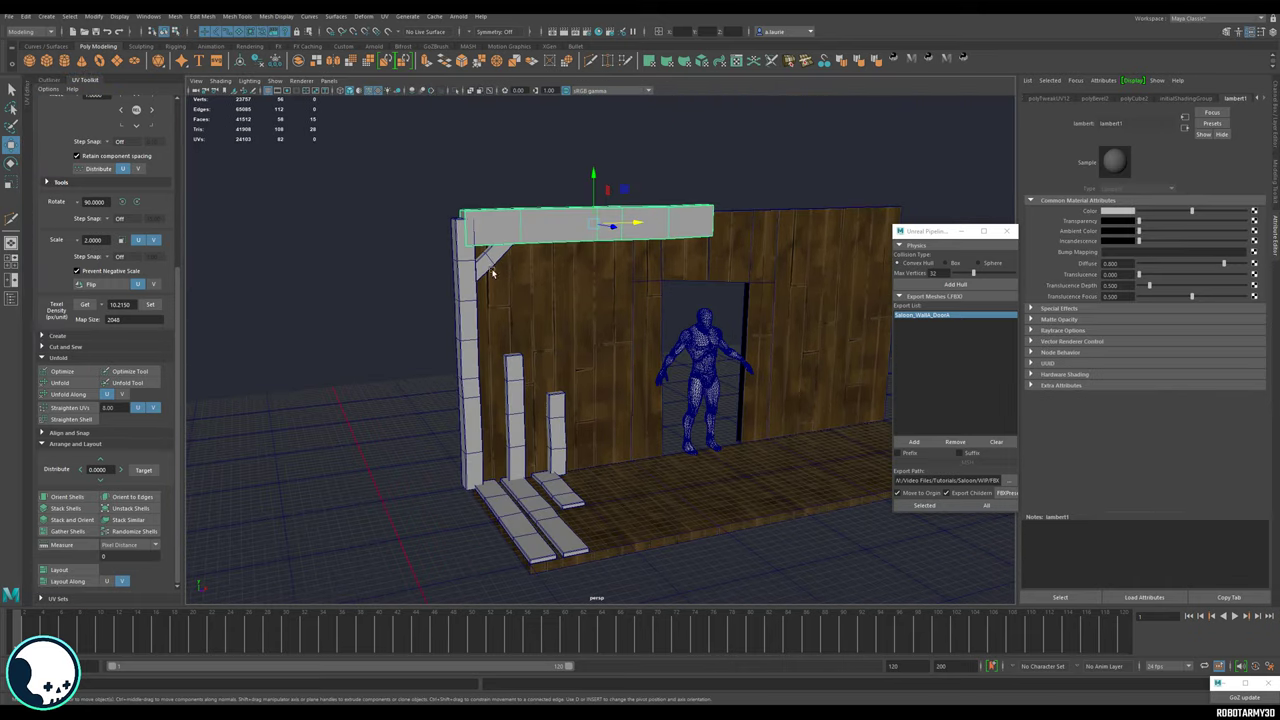
left_click(492, 276)
right_click_drag(505, 368, 550, 351)
Select all eight trim pieces and move them together away from the saloon wall onto the open grid.
left_click(548, 219)
left_click(459, 279, "shift")
left_click(498, 261, "shift")
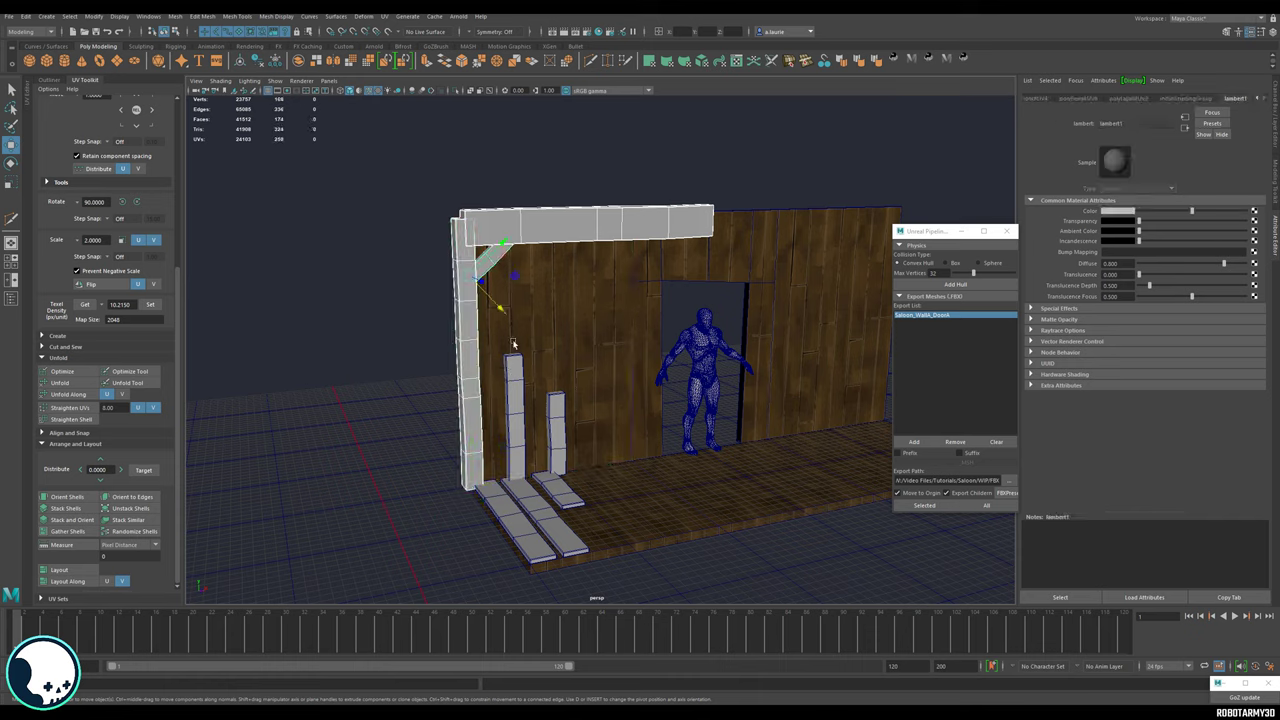
left_click(513, 400)
left_click(555, 430)
left_click(542, 503)
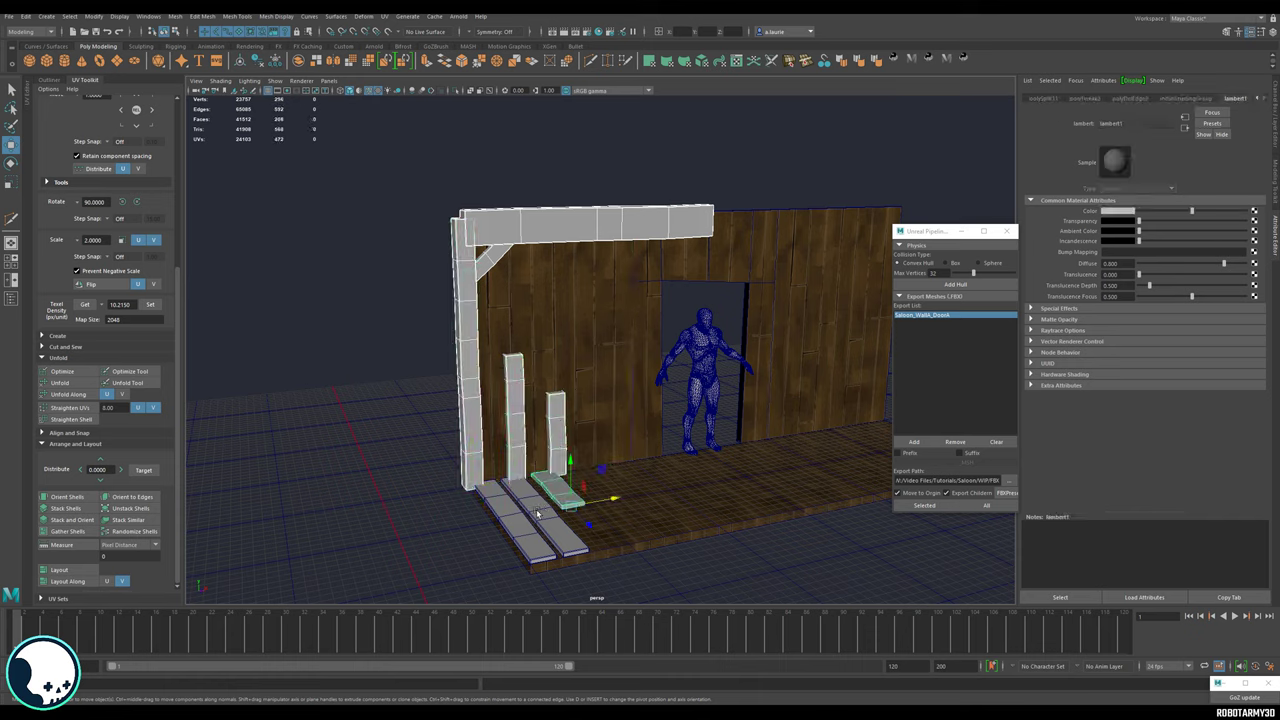
left_click(537, 513)
left_click_drag(526, 499, 531, 274, "alt")
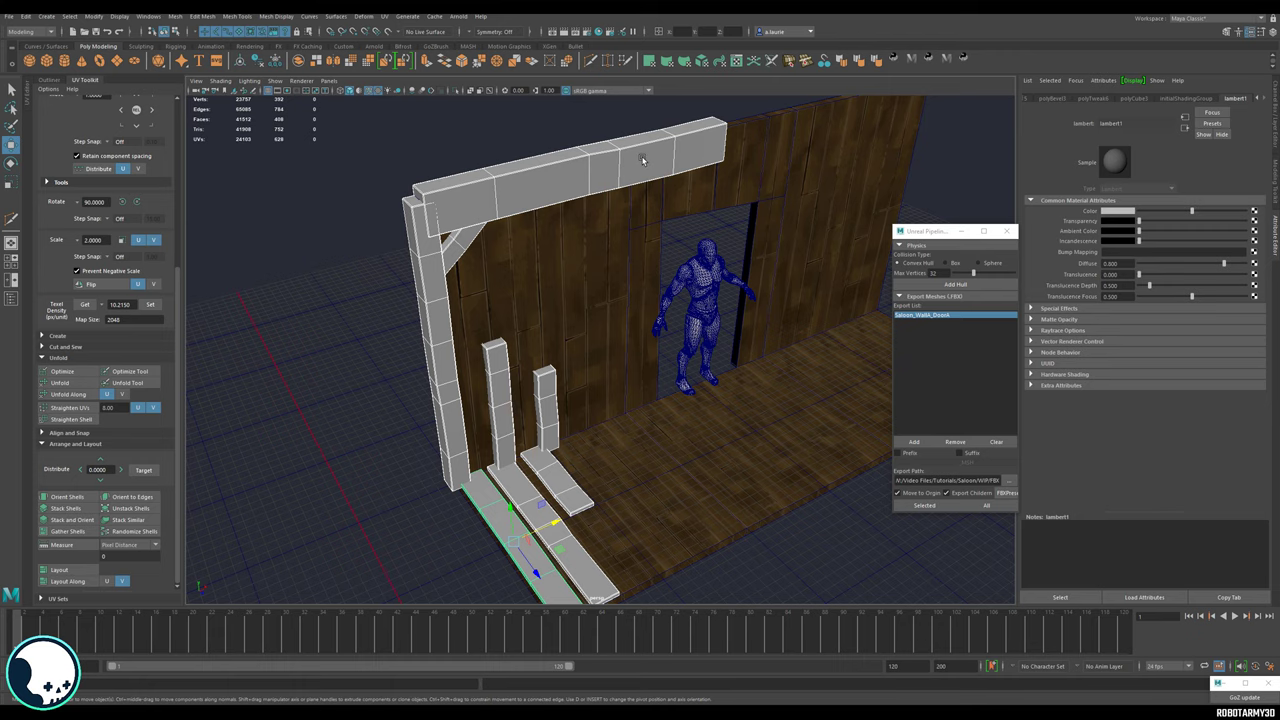
scroll(640, 162, "down", 2)
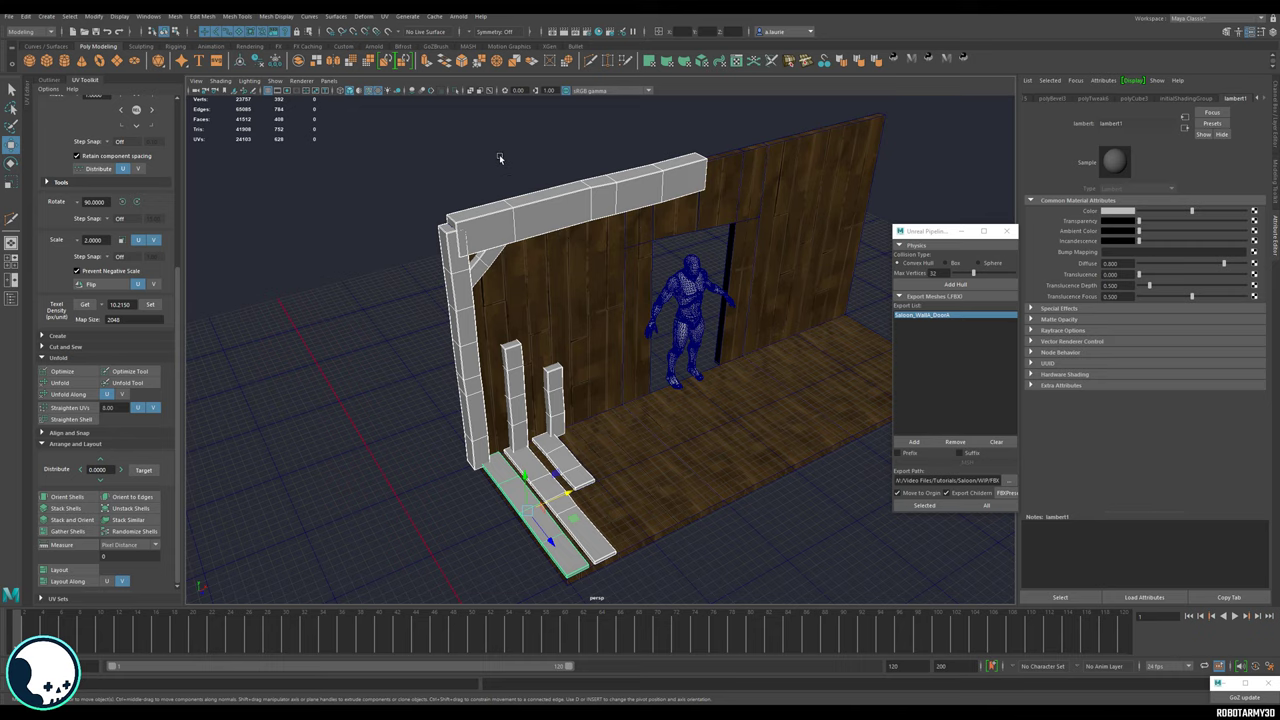
scroll(529, 206, "down", 3)
left_click_drag(540, 210, 668, 414, "alt")
left_click(564, 256)
left_click_drag(586, 230, 672, 408)
left_click_drag(672, 408, 655, 540, "alt")
Select the three upright posts and move them back, clear of the three floor boards.
left_click(534, 406)
left_click(506, 402, "shift")
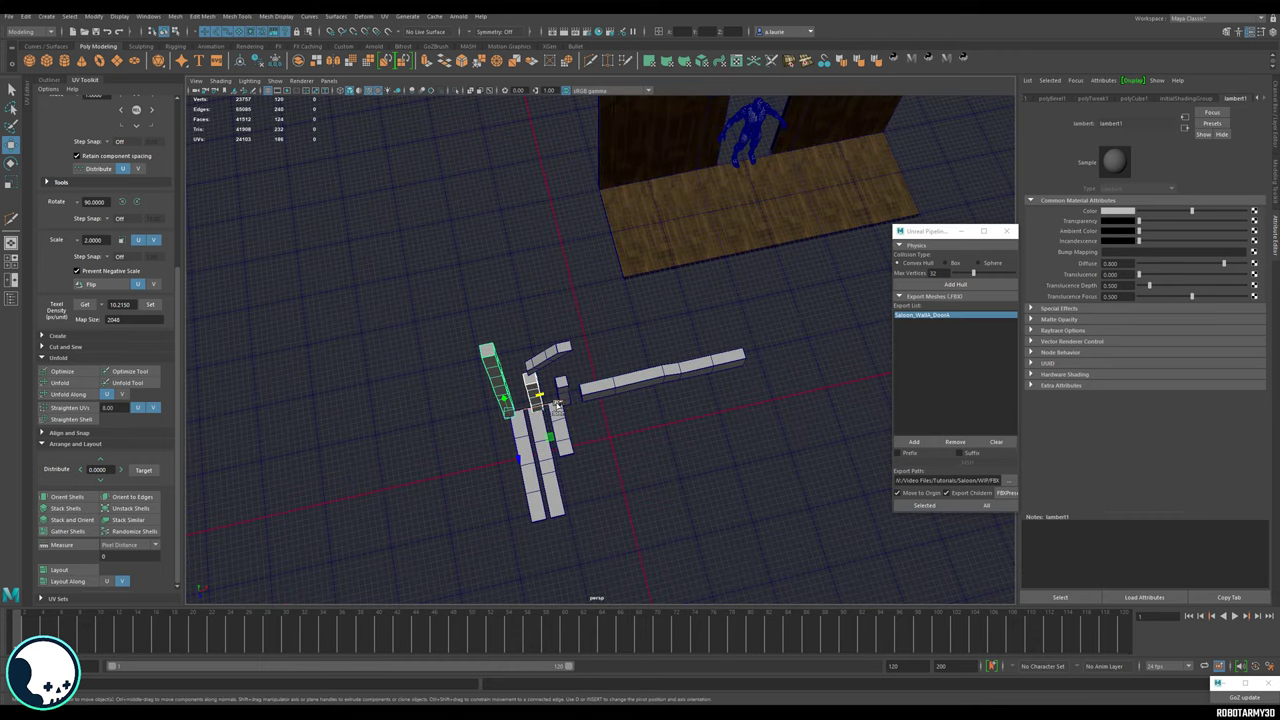
left_click(561, 393, "shift")
left_click_drag(609, 429, 627, 393)
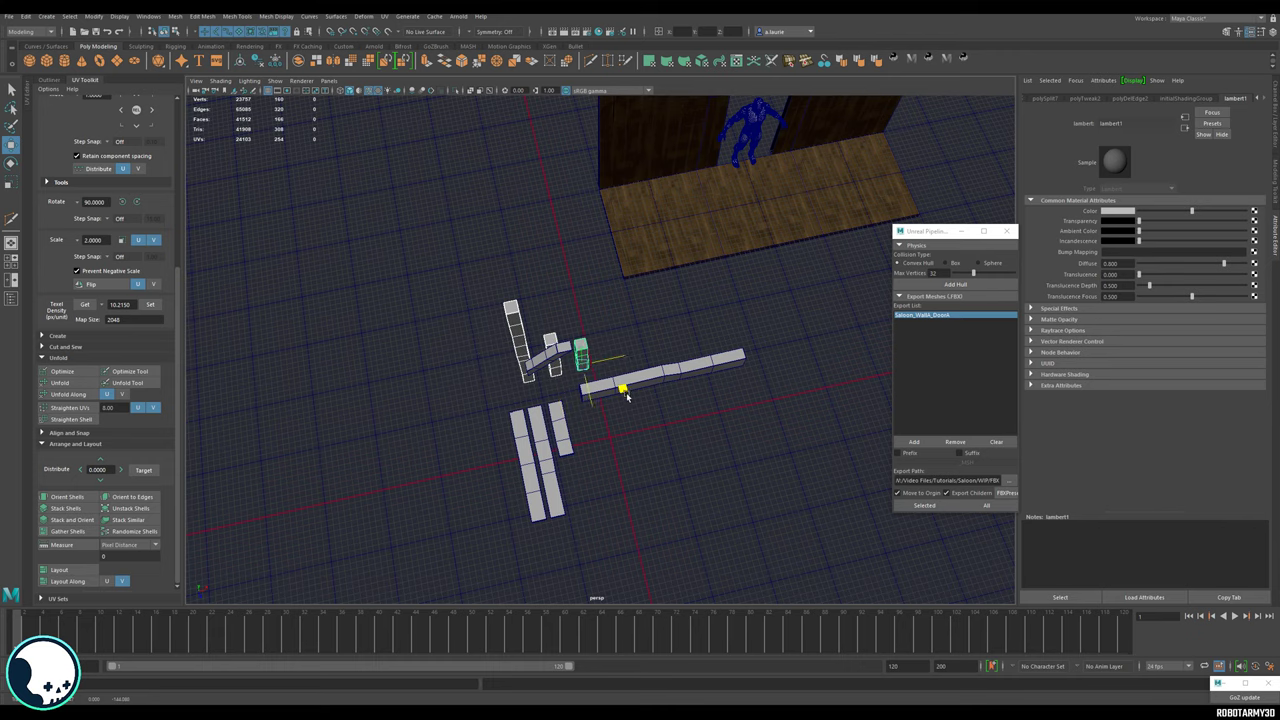
Move the diagonal brace in front of the top beam and clear the selection.
left_click(561, 432)
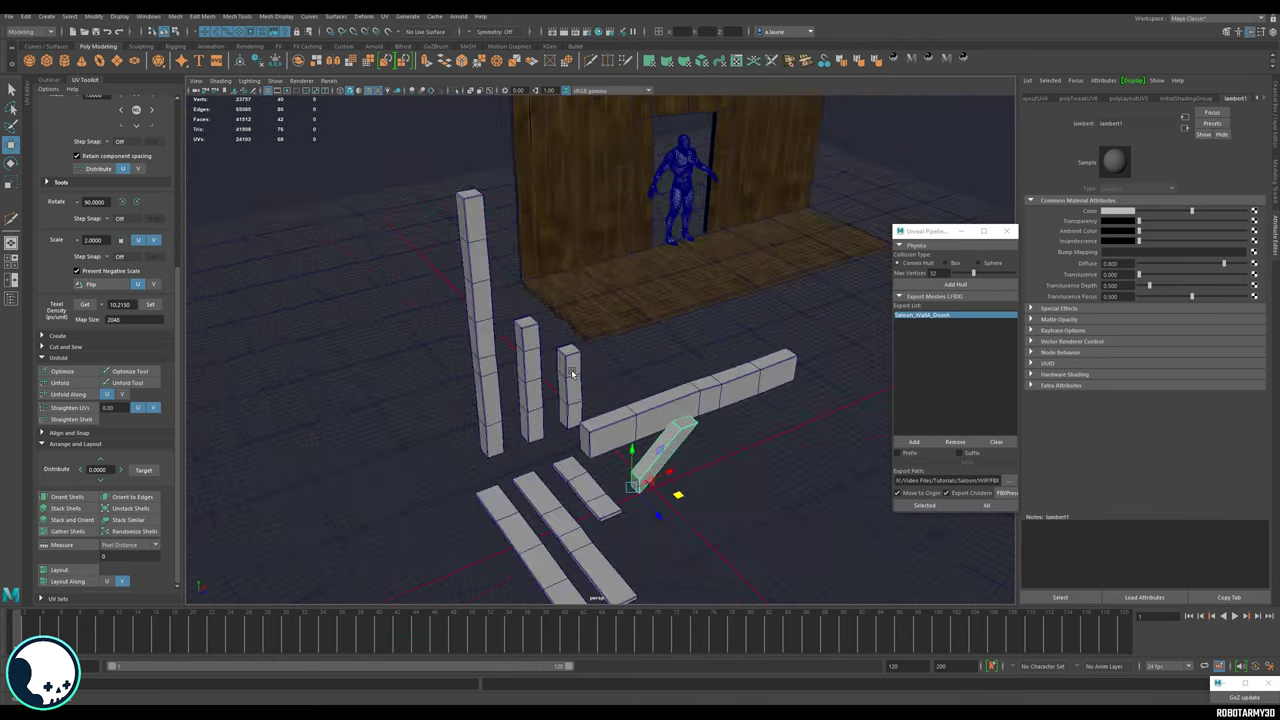
left_click_drag(571, 373, 573, 322, "alt")
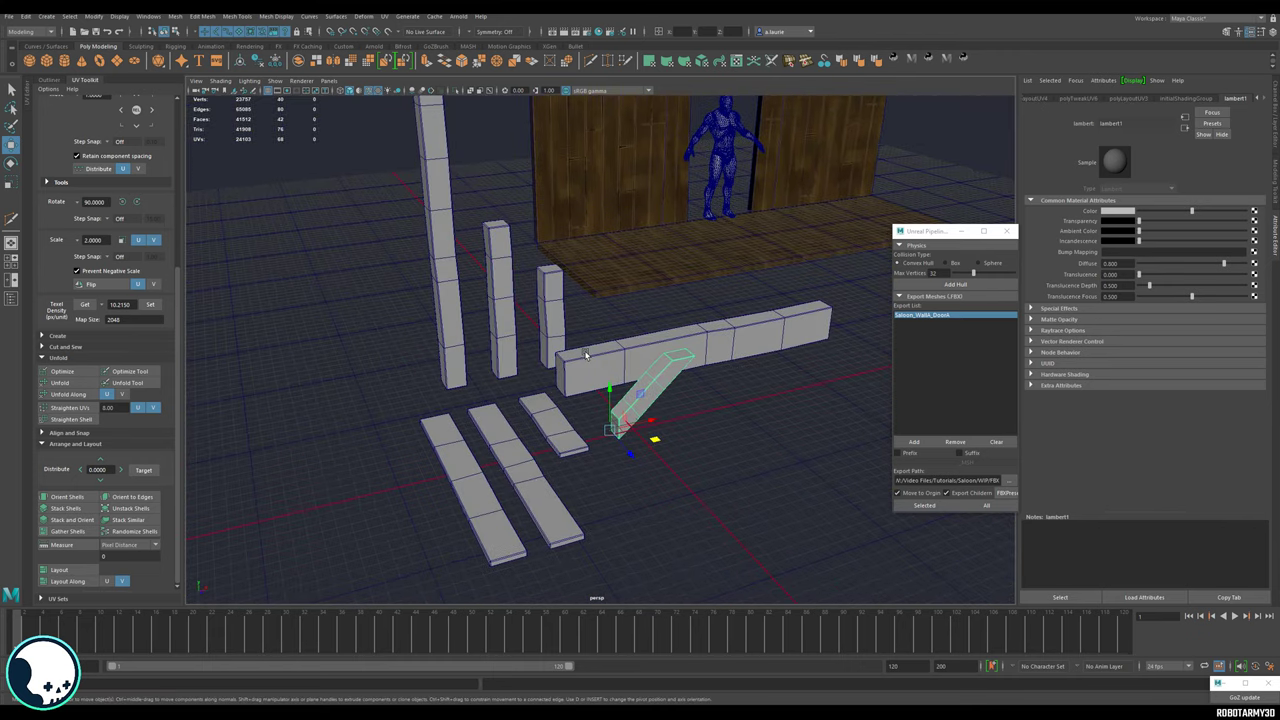
right_click_drag(586, 355, 630, 336)
left_click(700, 423)
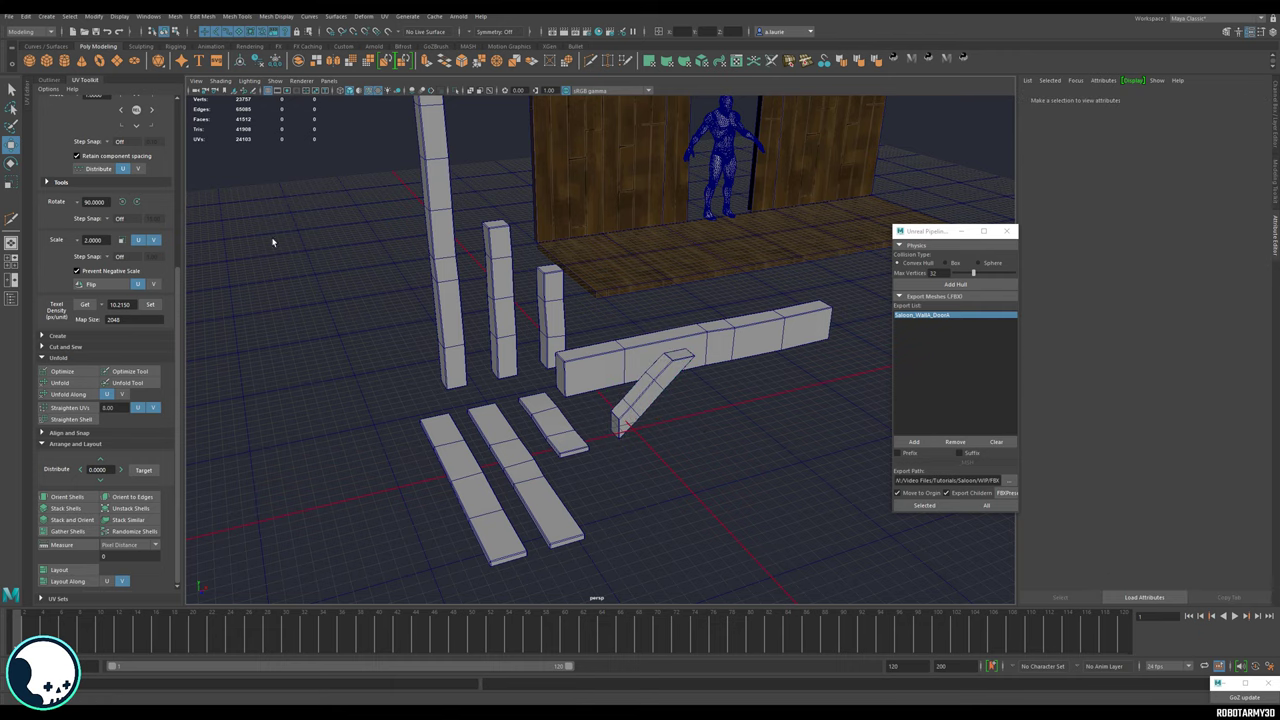
Show the scene's object list, select all eight trim pieces and delete their construction history.
left_click(441, 249)
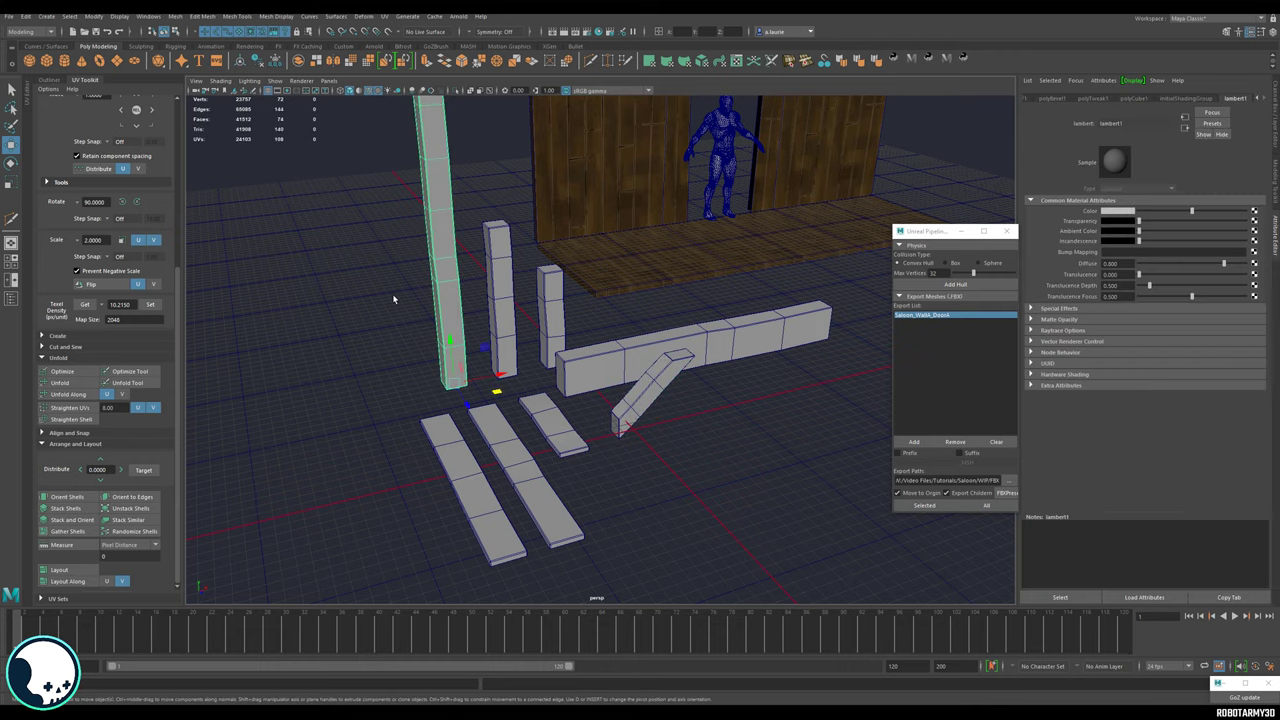
left_click(48, 79)
left_click_drag(766, 552, 407, 338)
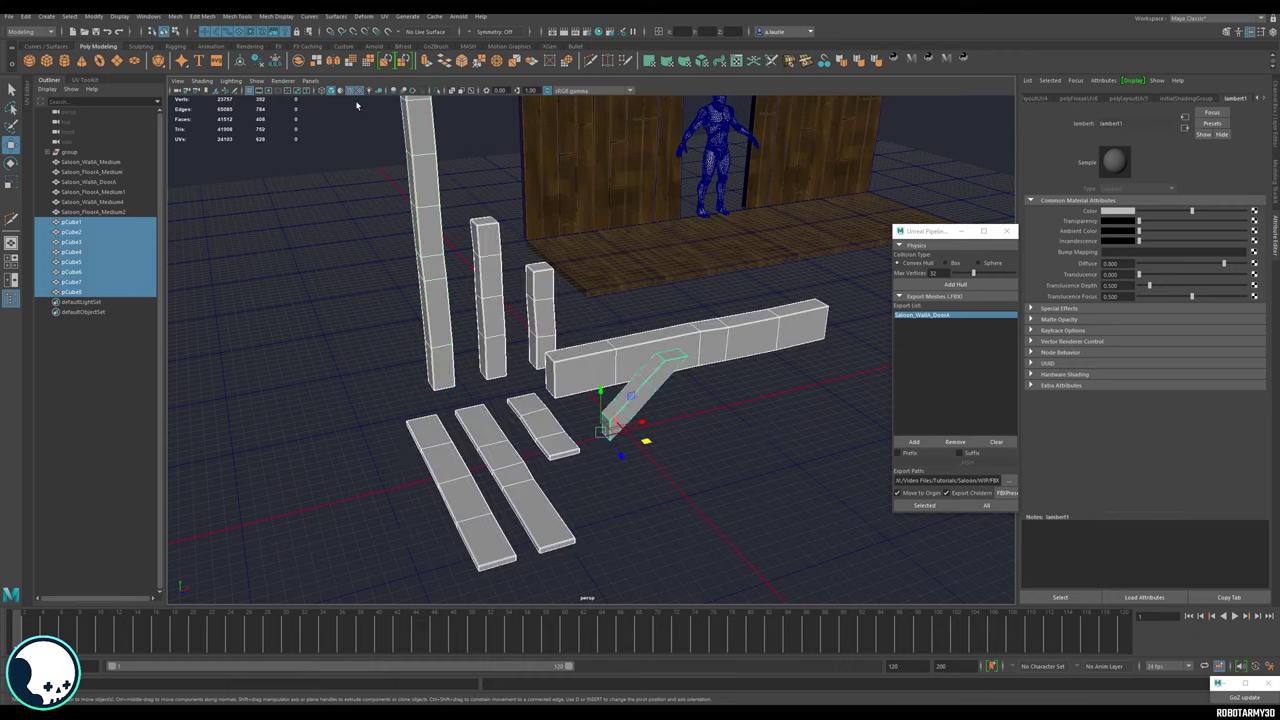
left_click(257, 63)
left_click(648, 422)
left_click(543, 308)
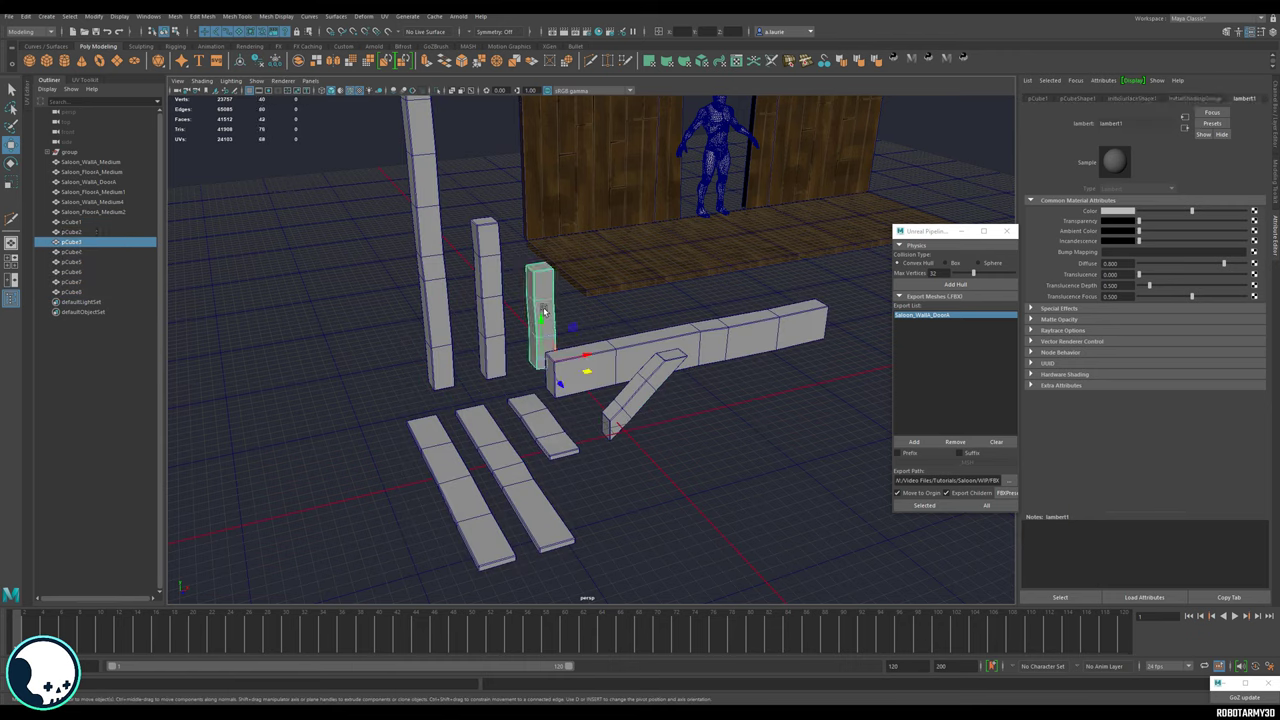
Rename the tallest post Saloon_TrimKit_A_BeamA_Large and the mid-height post Saloon_TrimKit_A_BeamA_Medium.
double_click(71, 222)
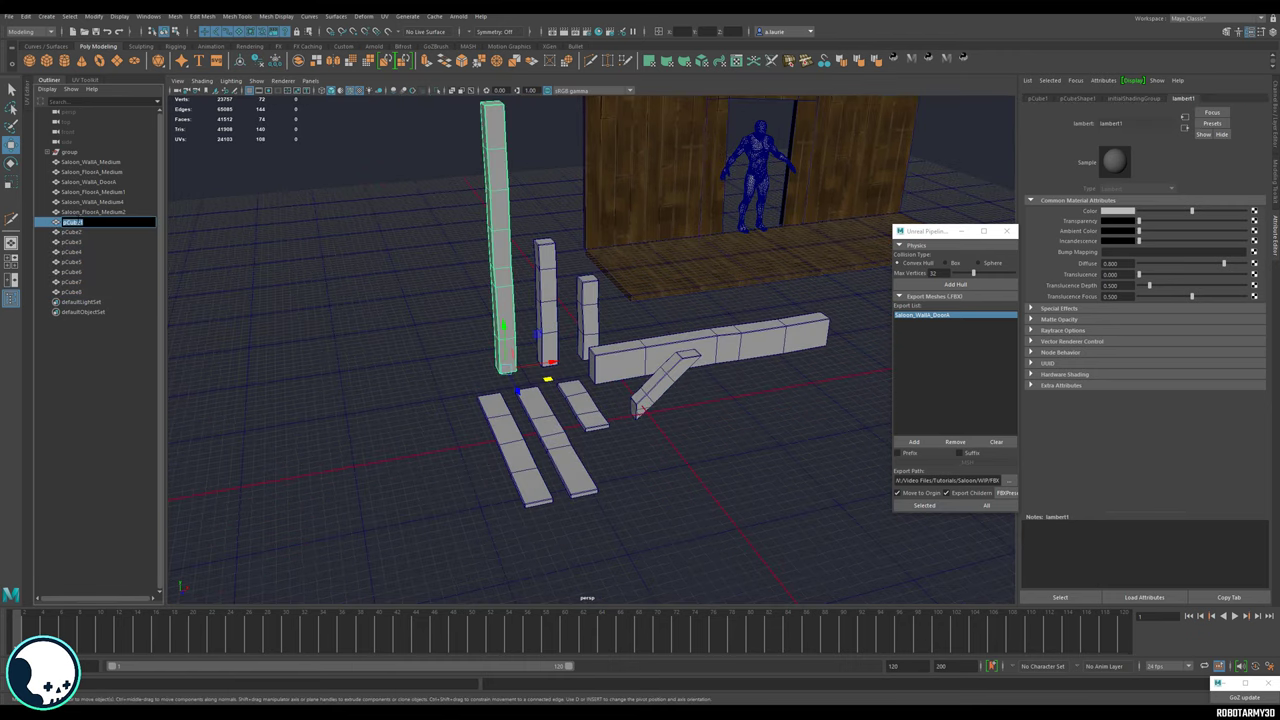
type("Saloon_TrimKit_A_BeamA_Large")
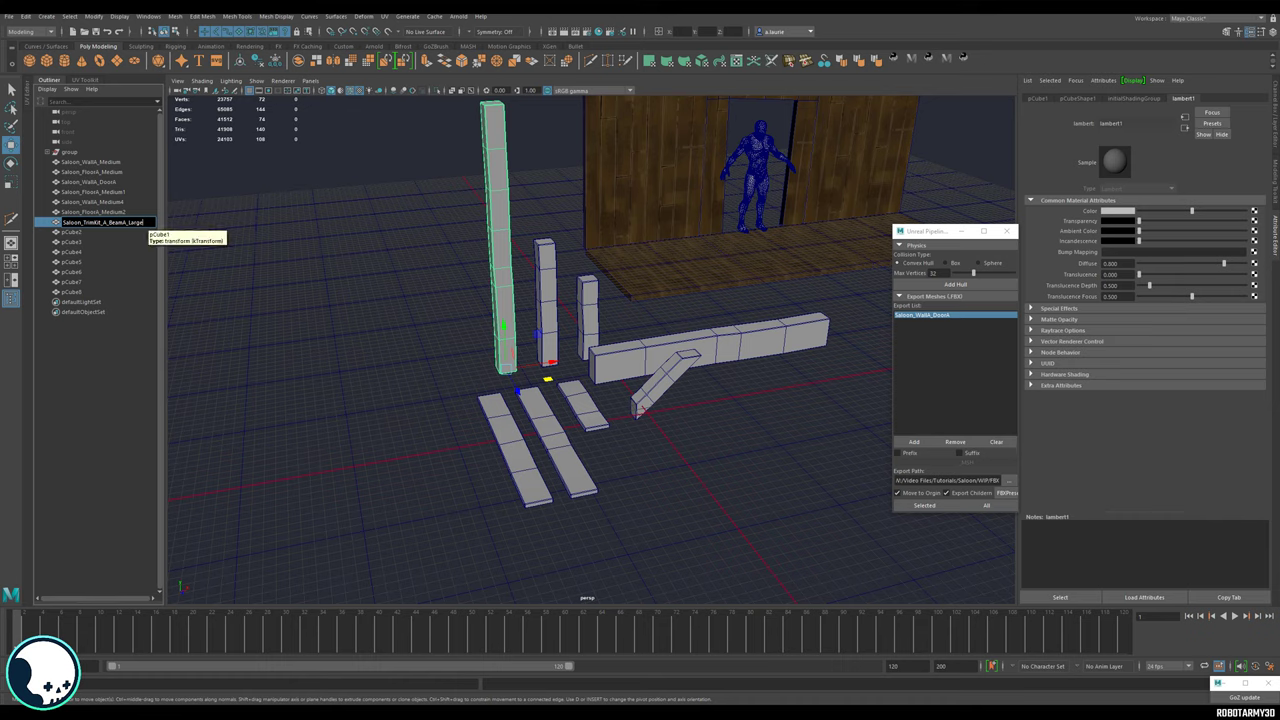
double_click(100, 232)
type("Saloon_TrimKit_A_BeamA_Large")
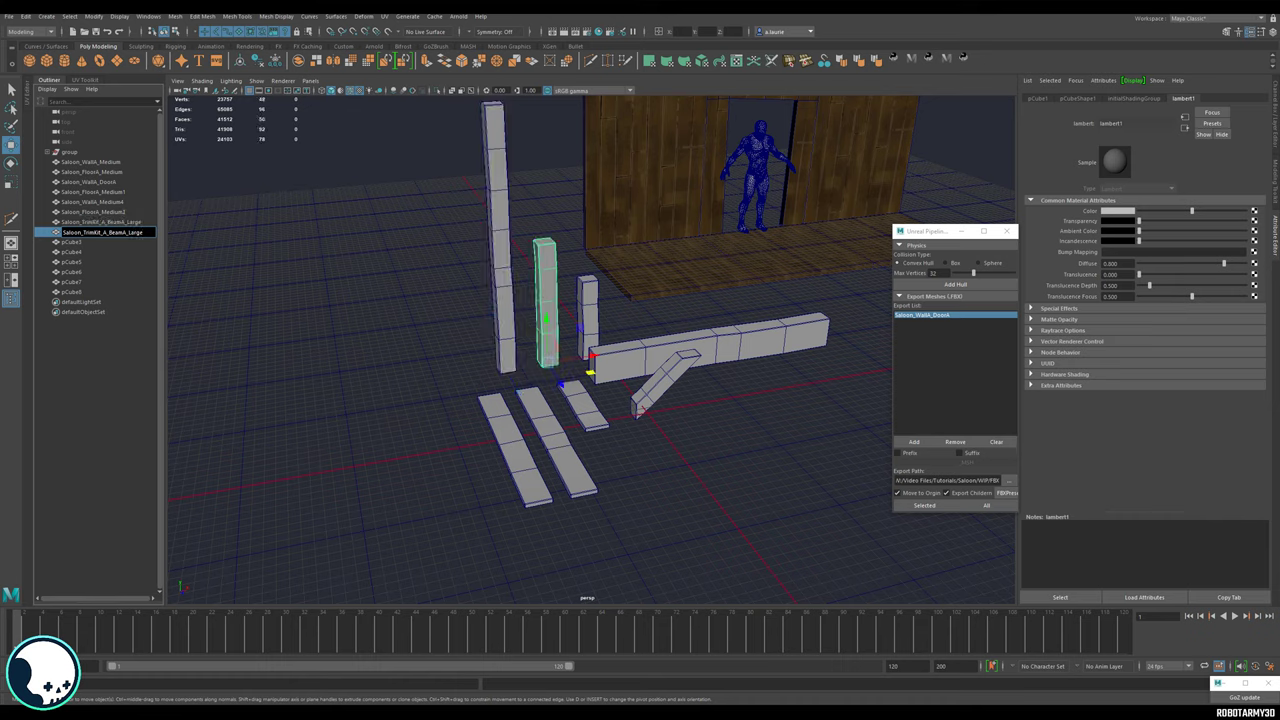
key("BackSpace")
key("BackSpace")
key("BackSpace")
key("BackSpace")
key("BackSpace")
type("Medium")
Rename the shortest post Saloon_TrimKit_A_BeamA_Small.
left_click(587, 310)
double_click(100, 242)
type("Saloon_TrimKit_A_BeamA_Large")
key("BackSpace")
key("BackSpace")
key("BackSpace")
key("BackSpace")
key("BackSpace")
type("Small")
Rename the horizontal beam Saloon_TrimKit_A_BeamB_Large and the diagonal brace Saloon_TrimKit_A_BeamA_Angle.
left_click(710, 338)
double_click(90, 262)
type("Saloon_TrimKit_A_BeamA_Large")
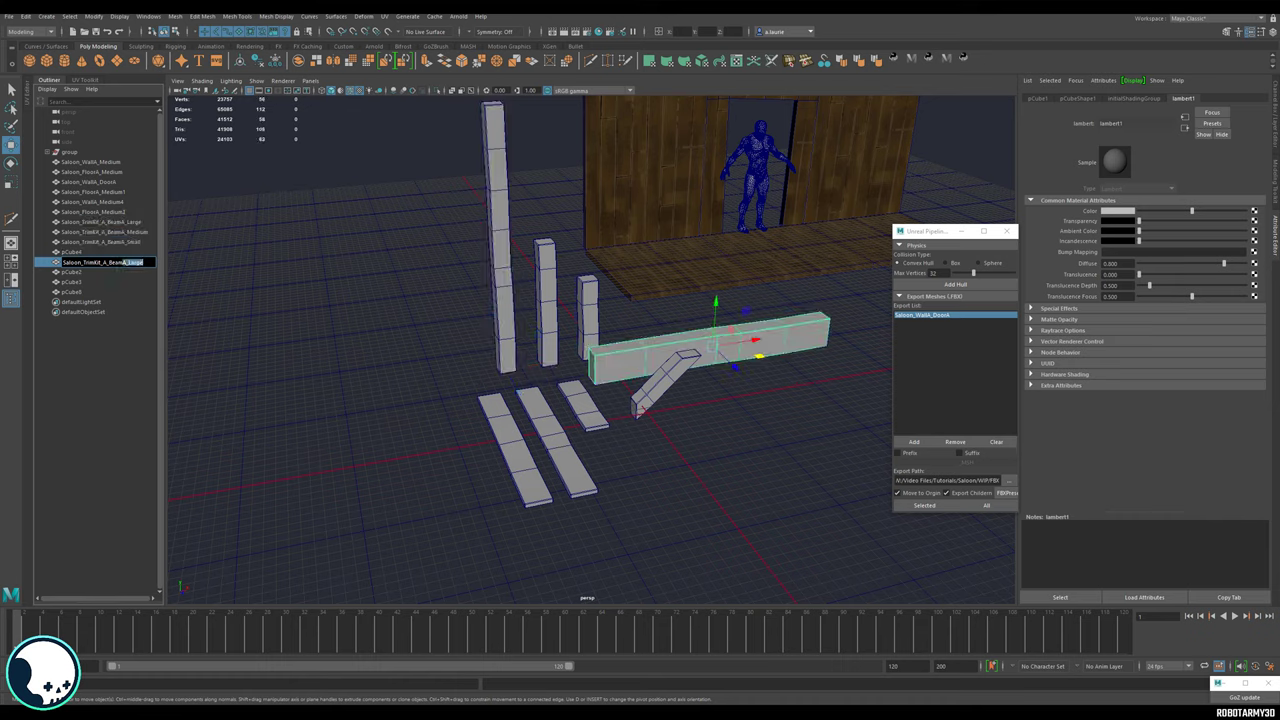
key("BackSpace")
key("BackSpace")
key("BackSpace")
key("BackSpace")
key("BackSpace")
key("BackSpace")
key("BackSpace")
type("B_Large")
double_click(82, 252)
type("Angle")
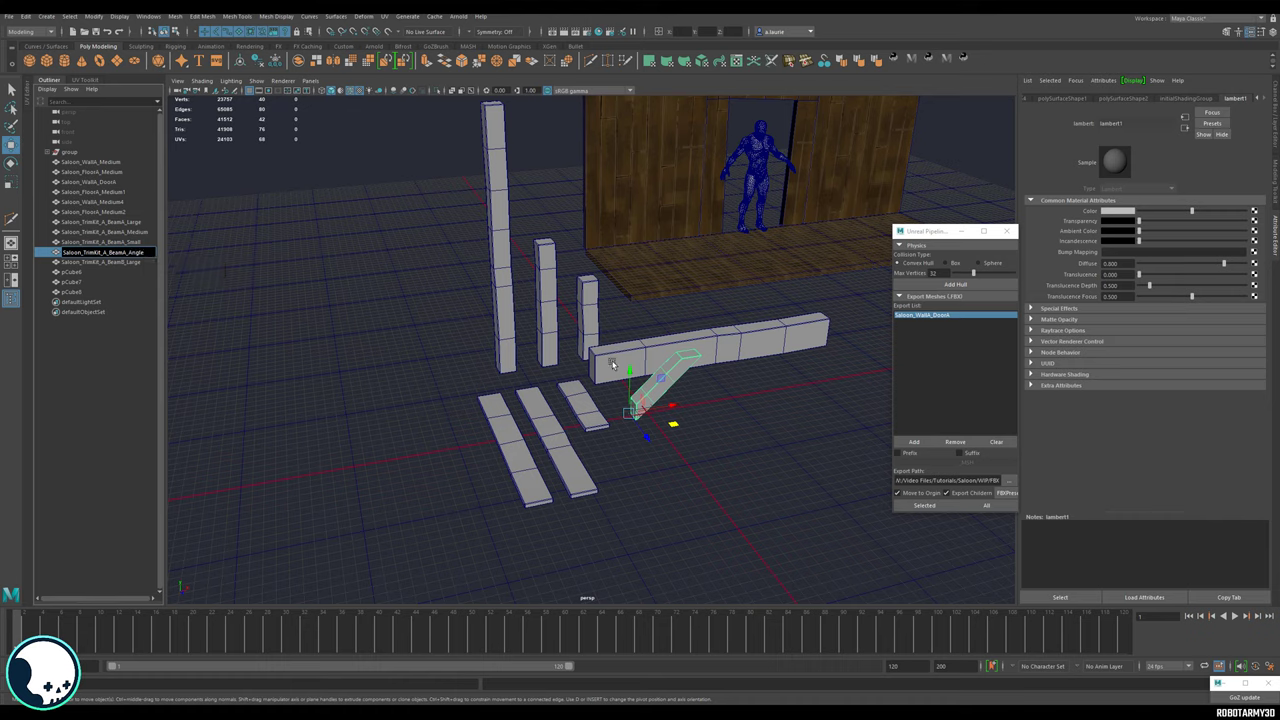
Rename the three floor boards Saloon_TrimKit_A_PlankA, Saloon_TrimKit_A_PlankB and Saloon_TrimKit_A_PlankC, ending with the shortest board.
left_click(508, 432)
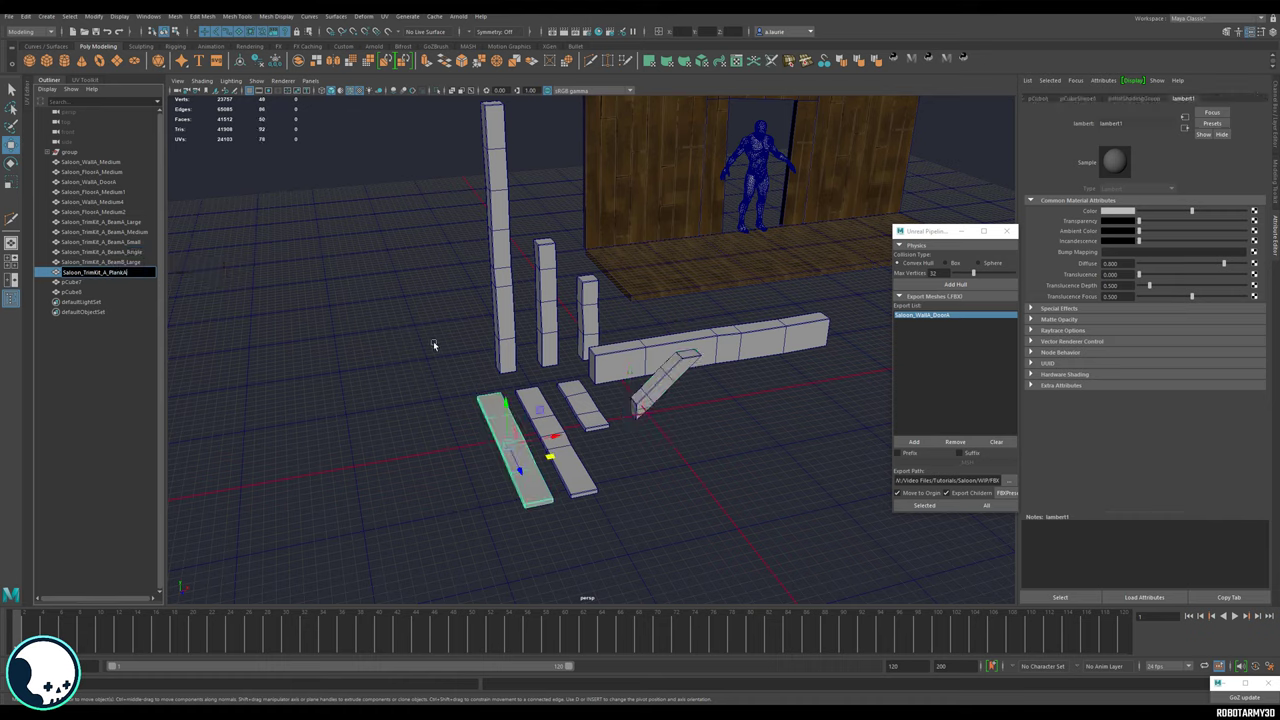
double_click(100, 282)
type("Saloon_TrimKit_A_BeamA_Large")
left_click_drag(109, 282, 209, 284)
type("PlankB")
double_click(103, 292)
type("Saloon_TrimKit_A_BeamA_Large")
left_click_drag(109, 292, 231, 303)
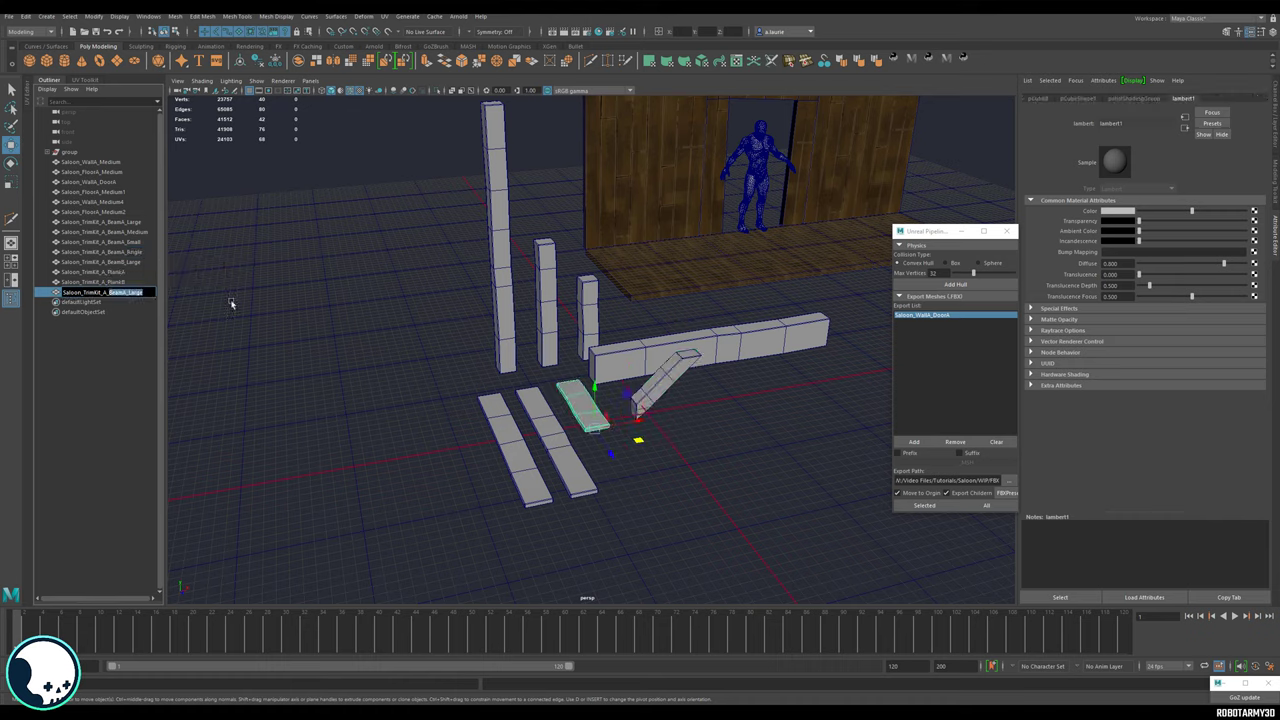
type("PlankC")
key("Return")
Select all eight trim kit pieces and assign them to a new display layer named TrimKit_Low.
left_click_drag(478, 345, 684, 454)
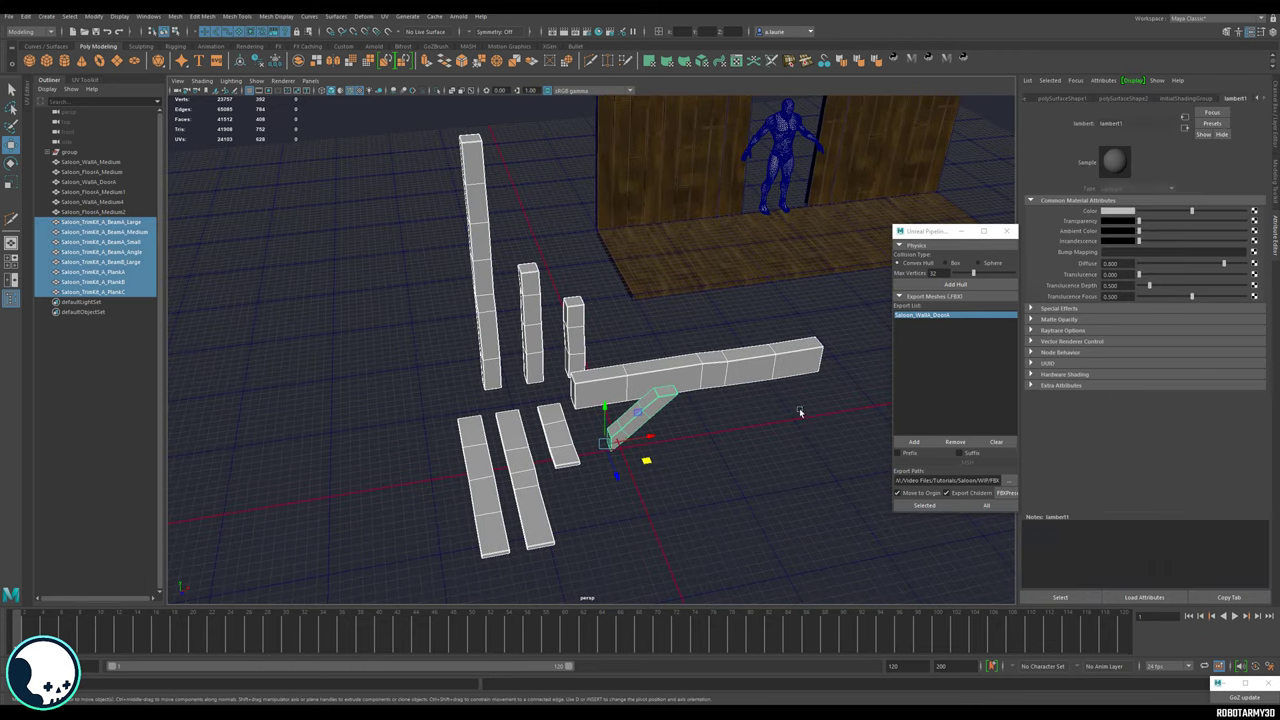
left_click(899, 481)
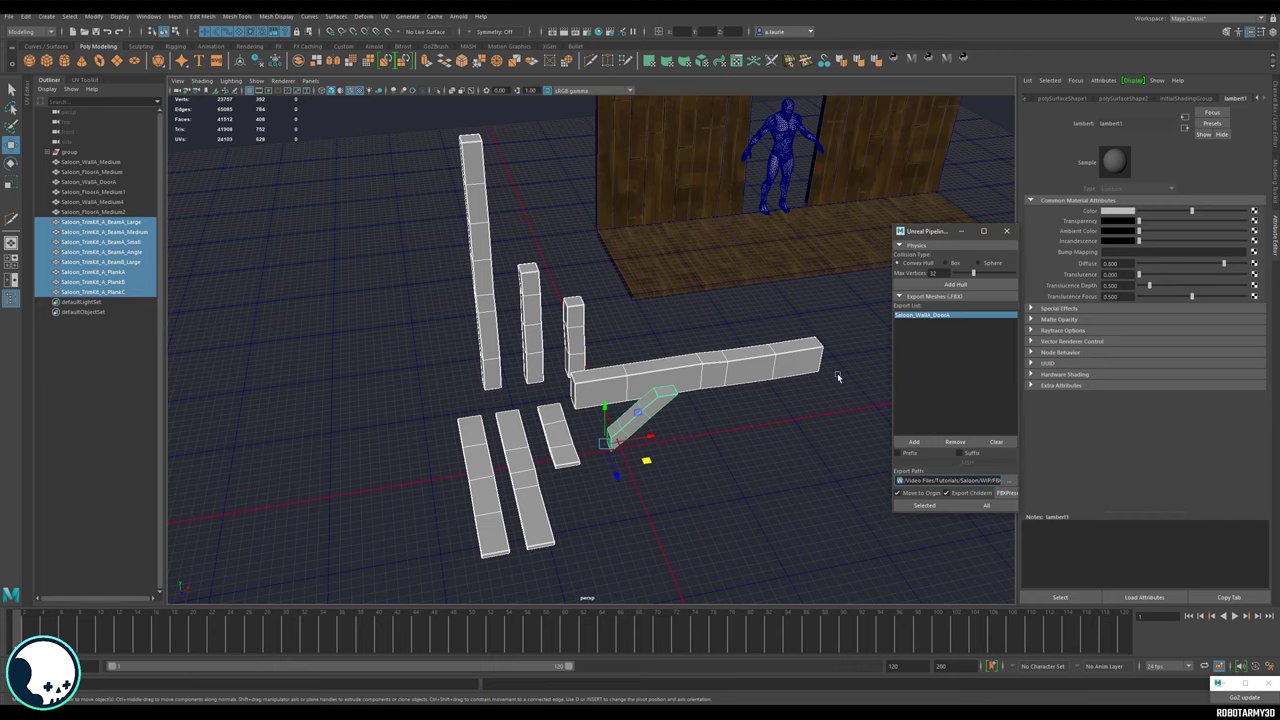
left_click(818, 484)
left_click_drag(754, 568, 430, 355)
left_click_drag(610, 480, 648, 447, "alt")
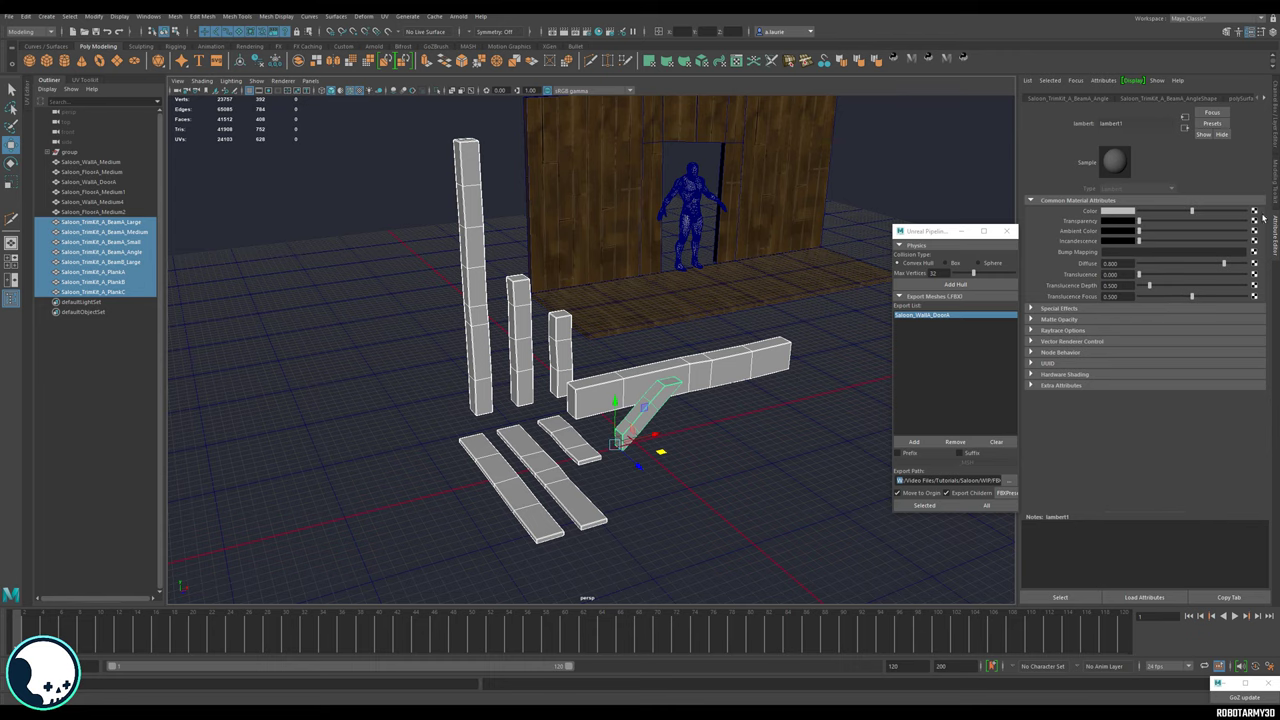
left_click(1276, 135)
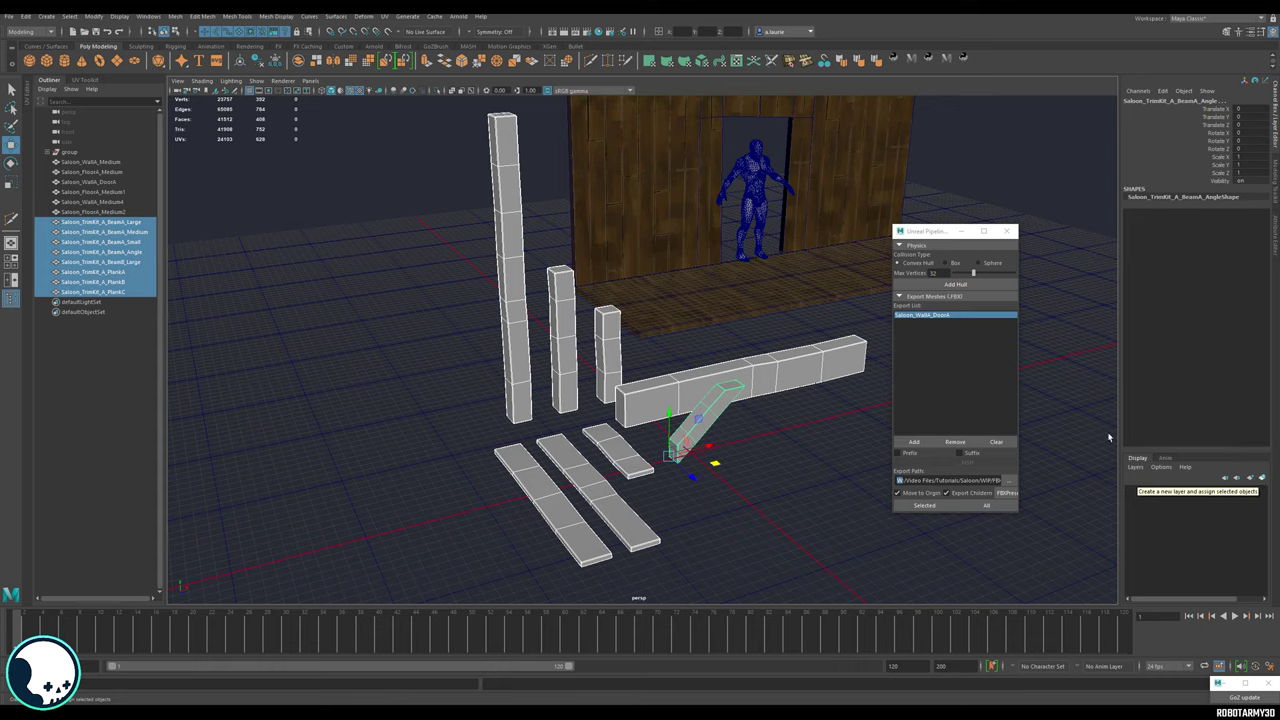
left_click(1262, 478)
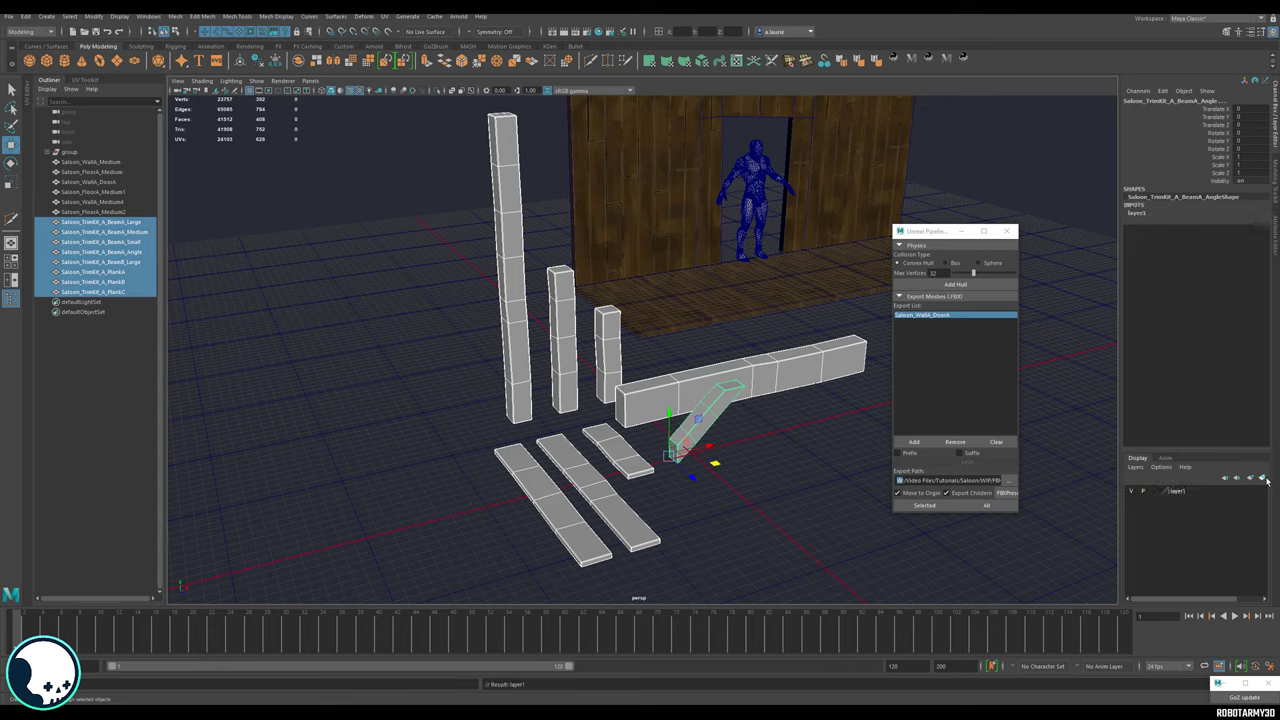
double_click(1174, 493)
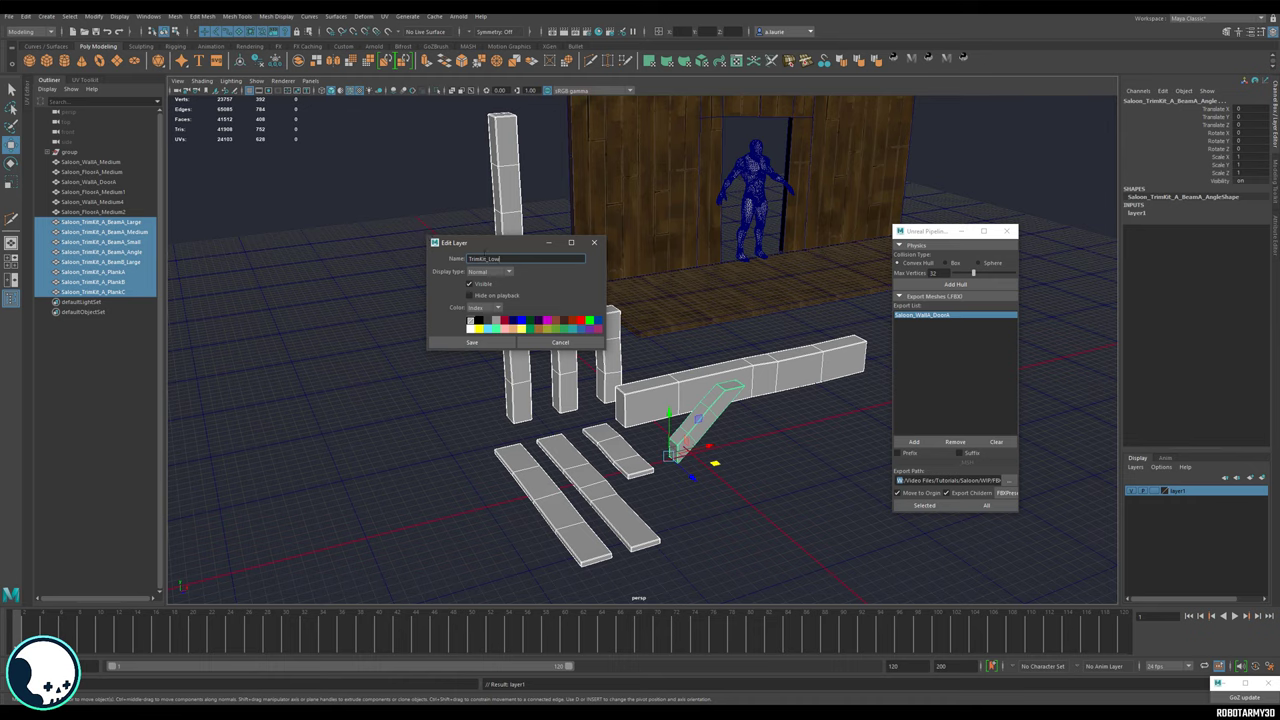
left_click(479, 343)
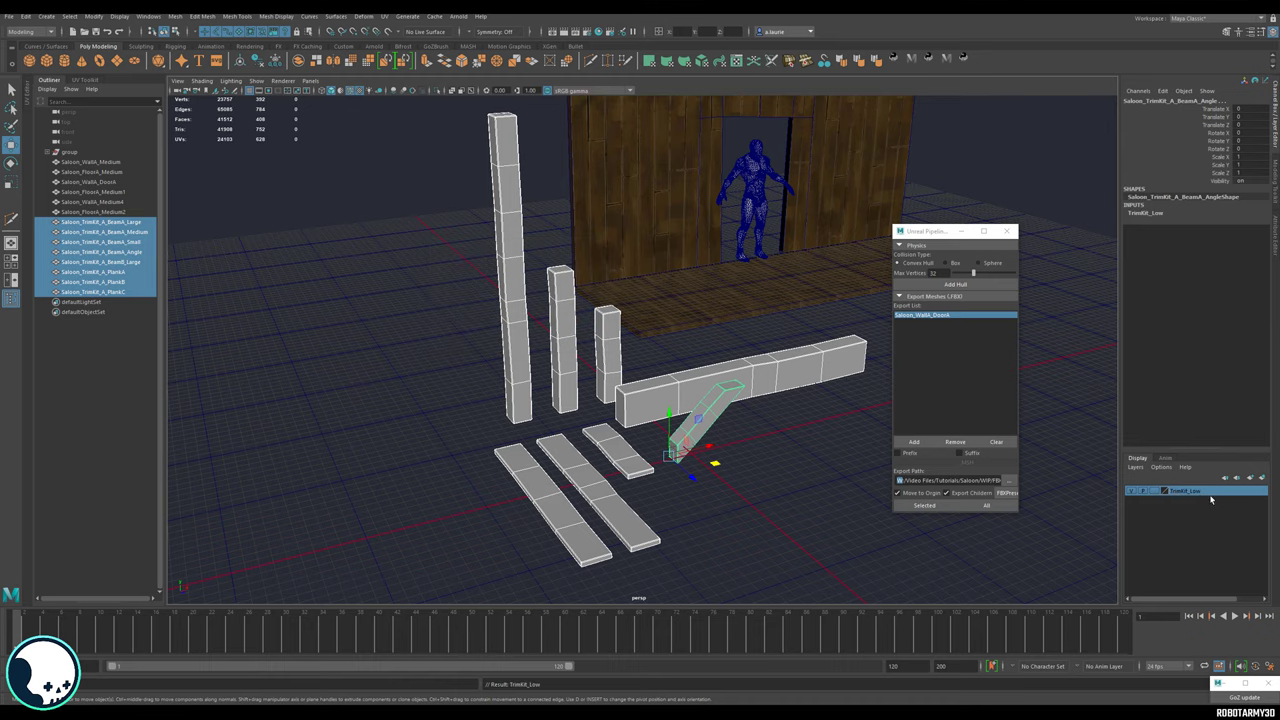
Create a second, empty display layer named TrimKit_High.
left_click(1249, 478)
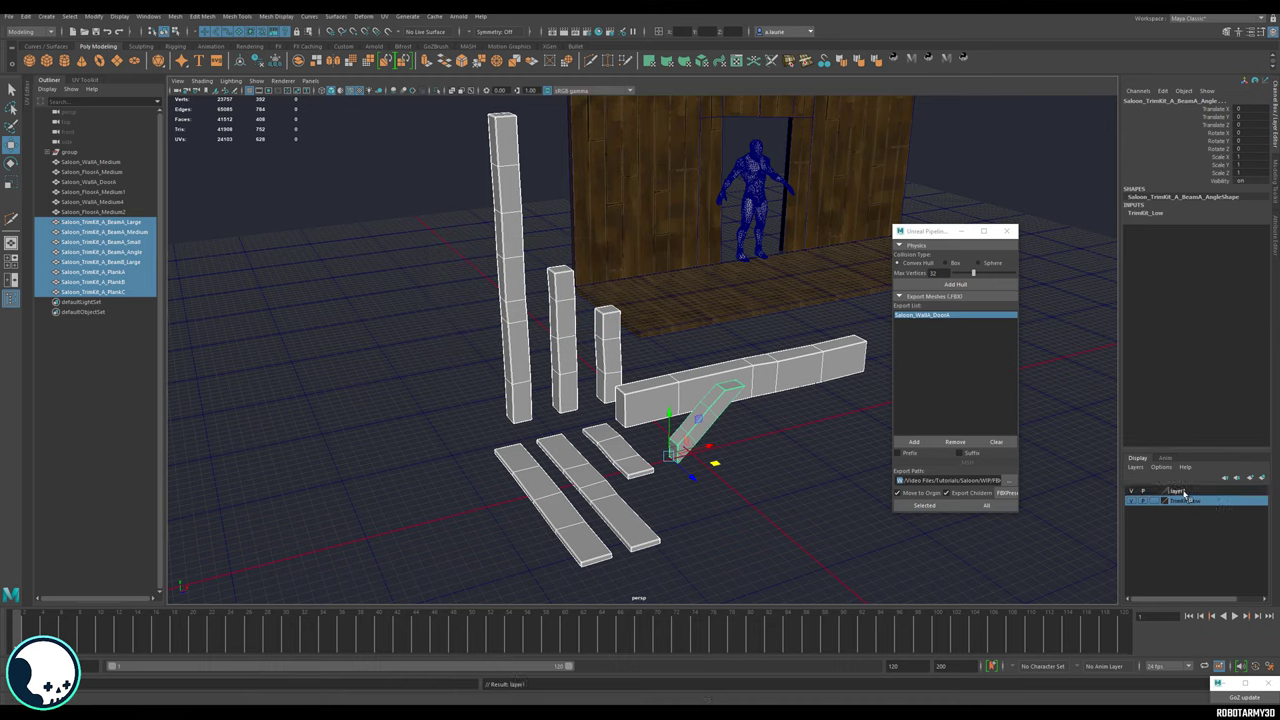
double_click(1183, 492)
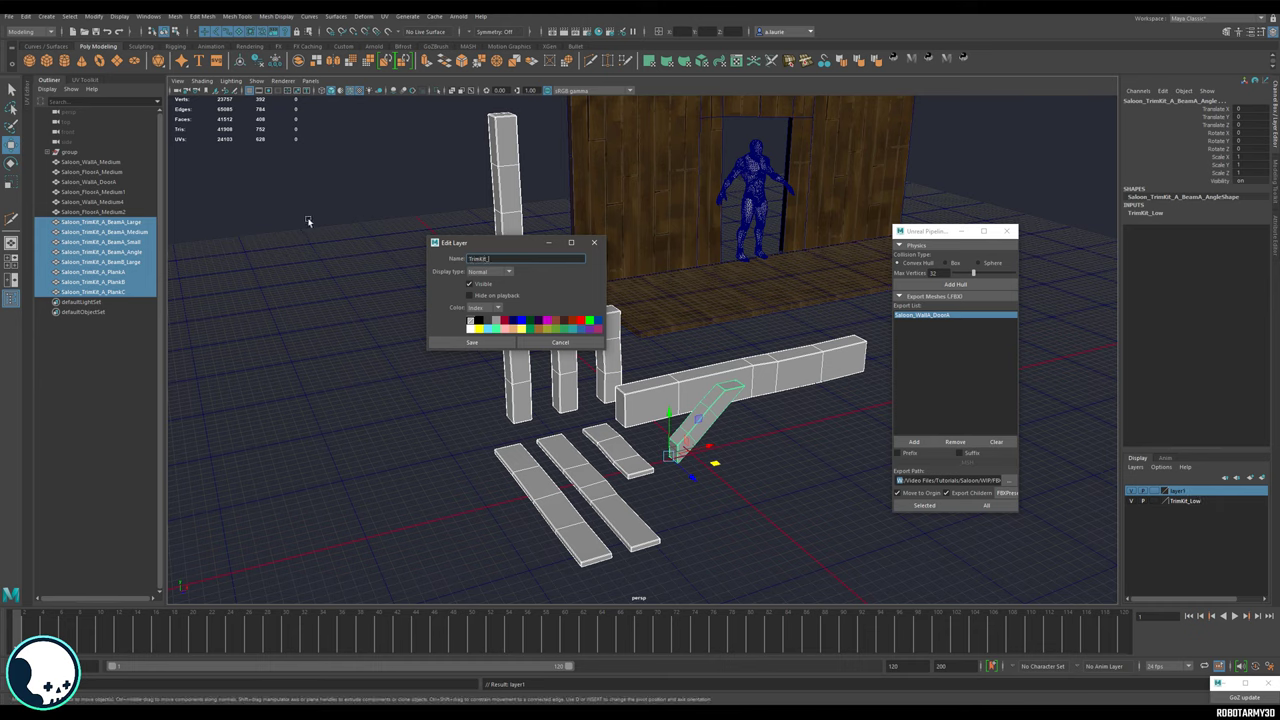
key("Return")
left_click(475, 342)
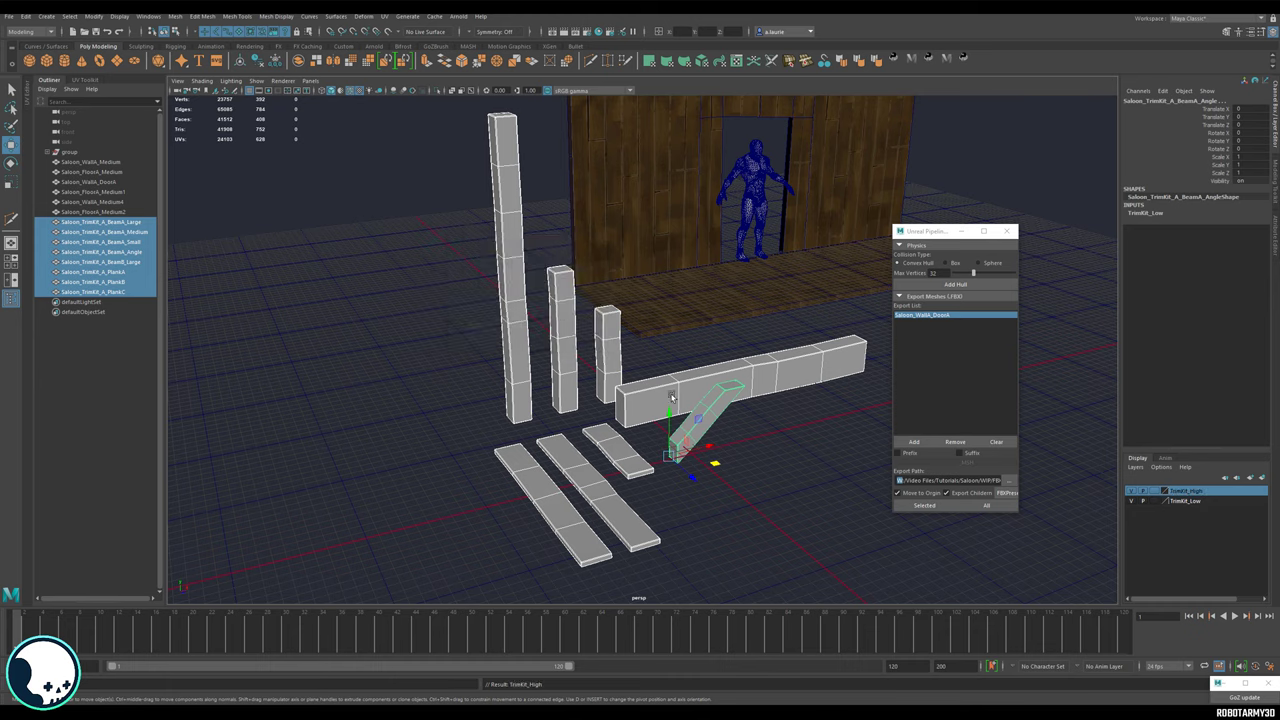
Duplicate the eight trim kit pieces, add the copies to the TrimKit_High layer and hide the TrimKit_Low layer.
key("ctrl+d")
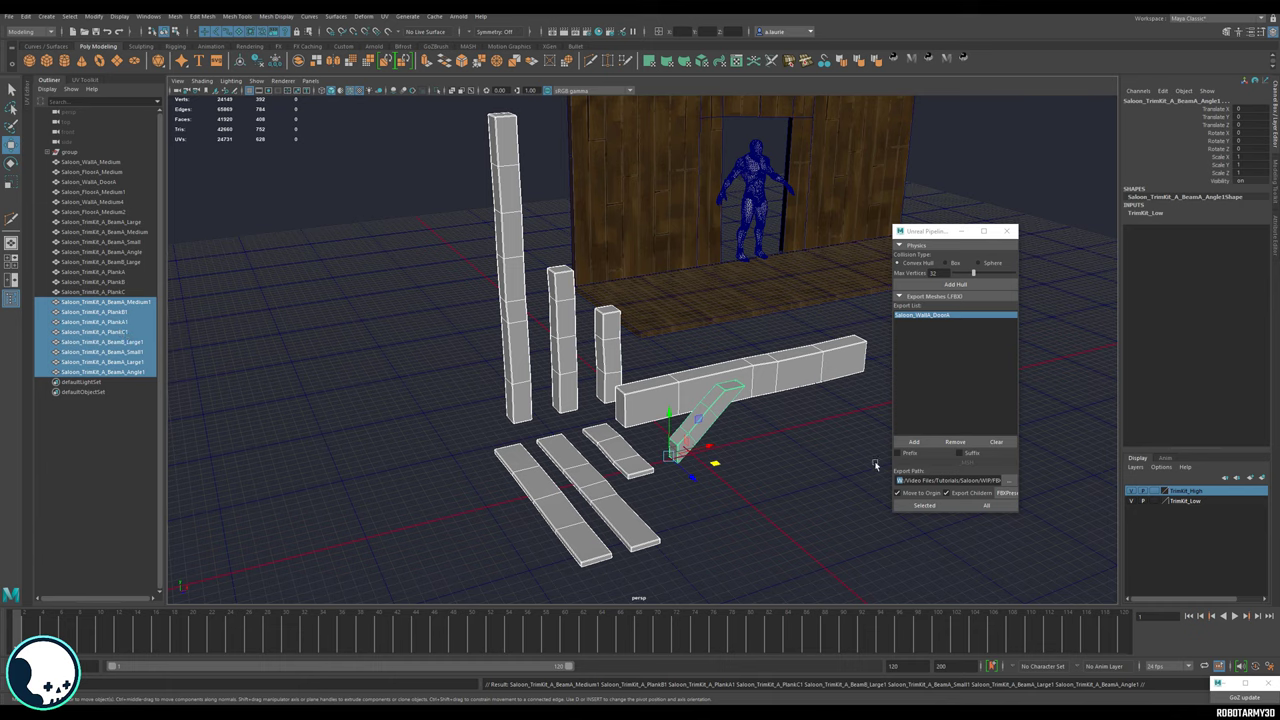
right_click(1197, 496)
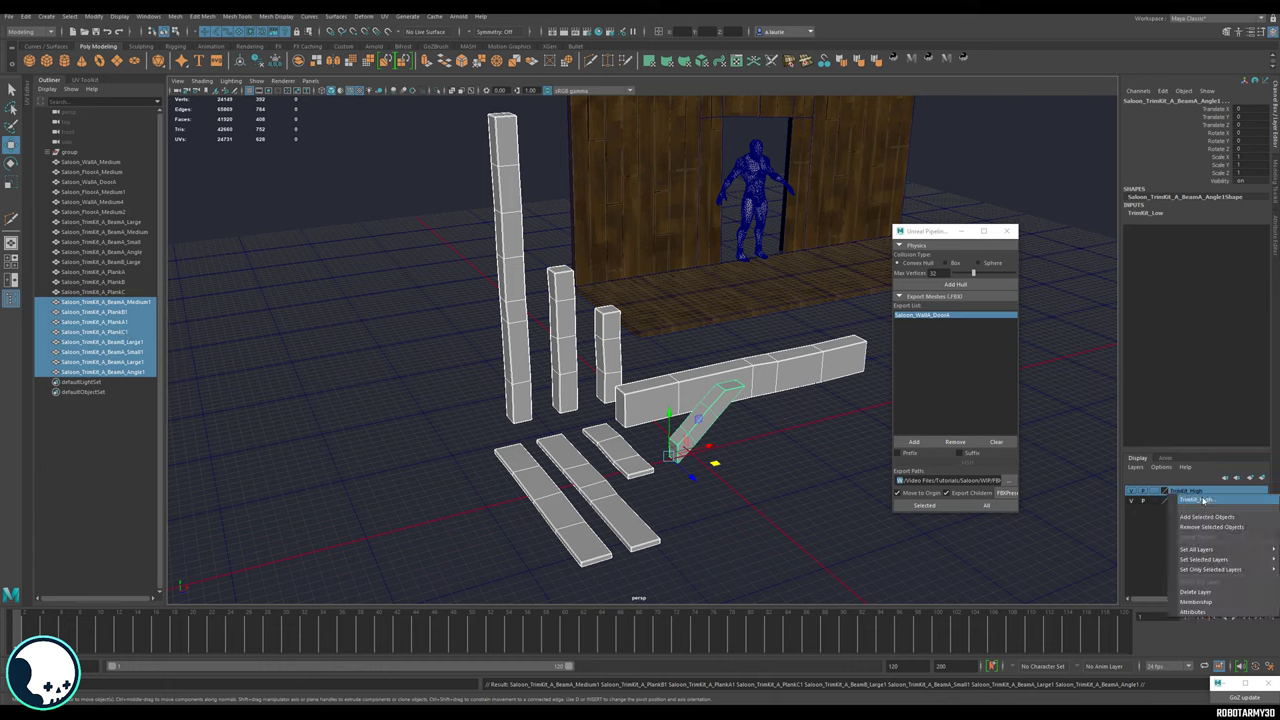
left_click(1210, 517)
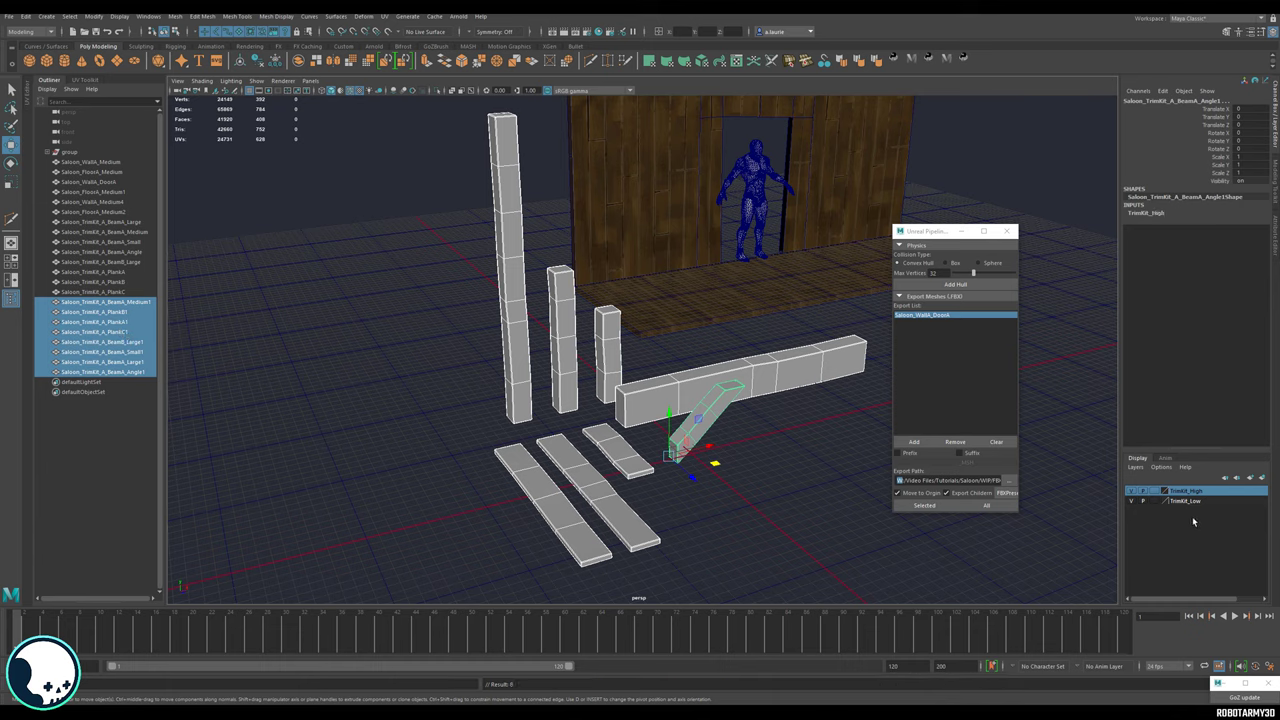
left_click(1131, 501)
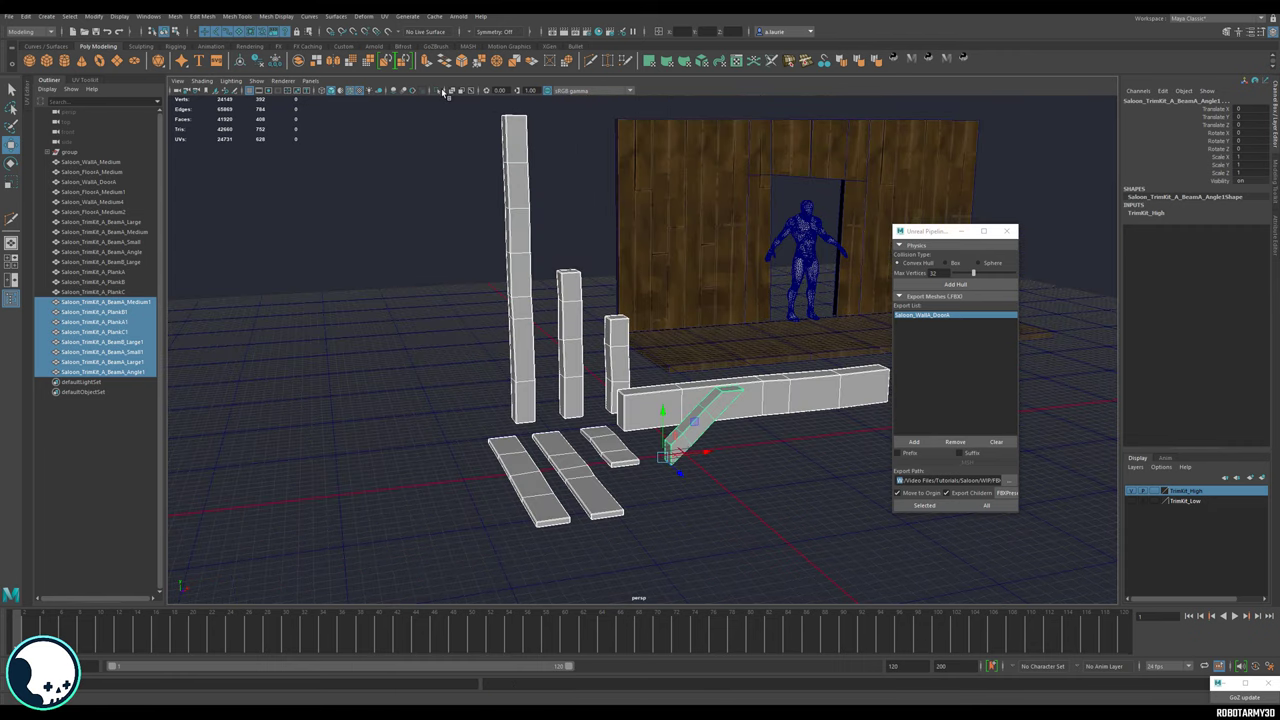
Isolate the duplicated trim pieces in the viewport and minimize the Unreal pipeline window.
left_click(441, 91)
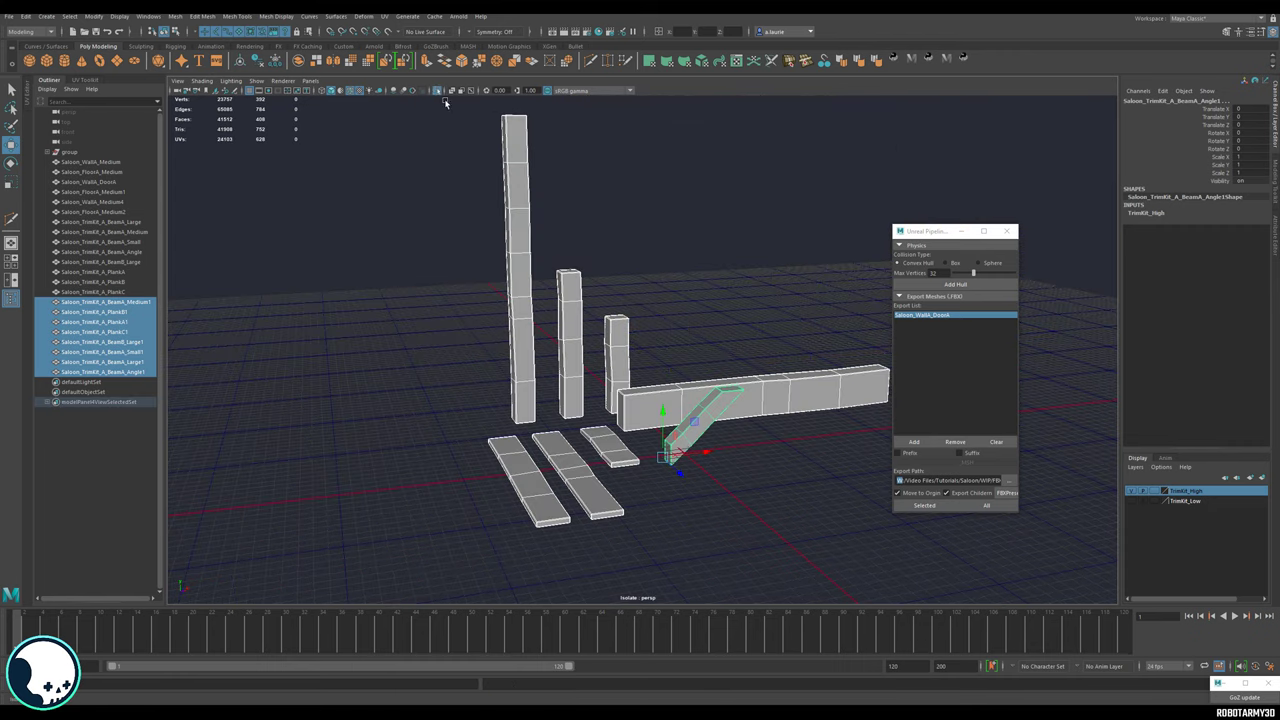
left_click(960, 231)
scroll(680, 340, "up", 2)
middle_click_drag(640, 330, 708, 469, "alt")
scroll(617, 319, "up", 4)
left_click_drag(644, 304, 700, 406, "alt")
scroll(700, 406, "down", 2)
middle_click_drag(700, 406, 729, 323, "alt")
scroll(627, 301, "up", 2)
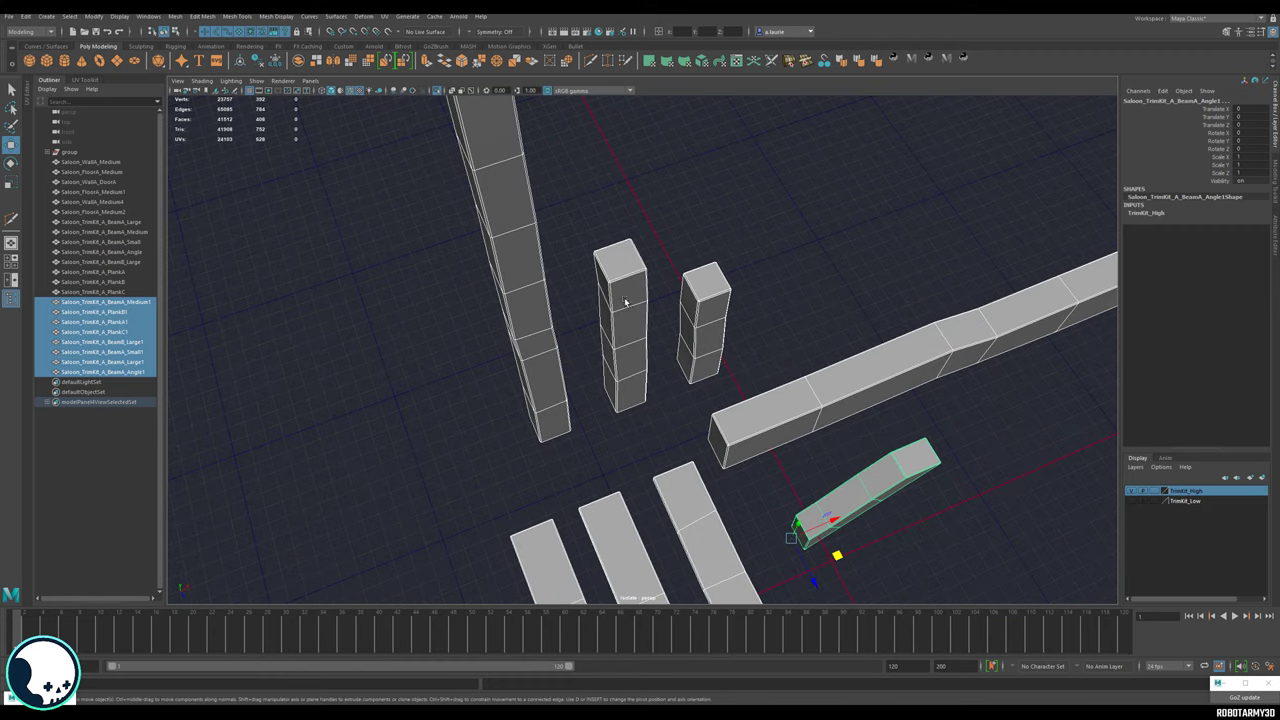
middle_click_drag(626, 300, 656, 376, "alt")
Preview the tallest post smoothed, compare it with its neighbour and reselect it in unsmoothed display.
left_click(683, 296)
left_click(544, 297)
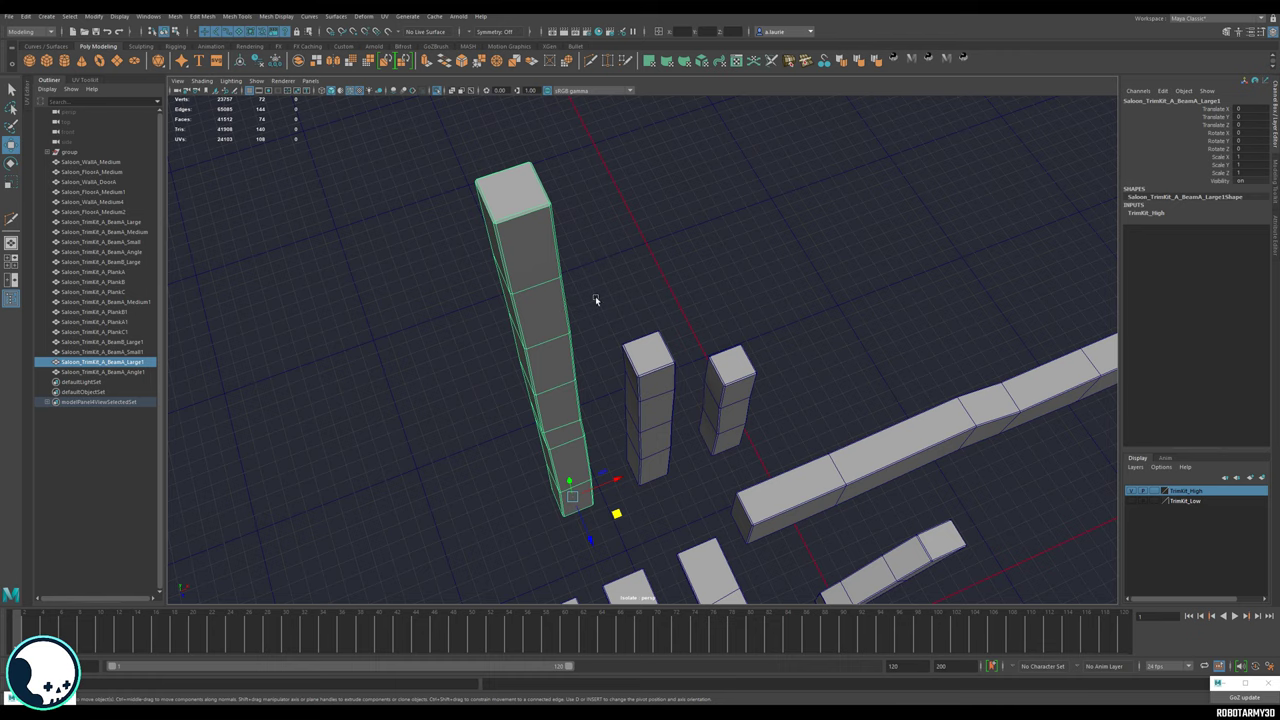
key("3")
left_click_drag(614, 321, 590, 227, "alt")
left_click_drag(656, 279, 641, 290, "alt")
left_click(668, 326)
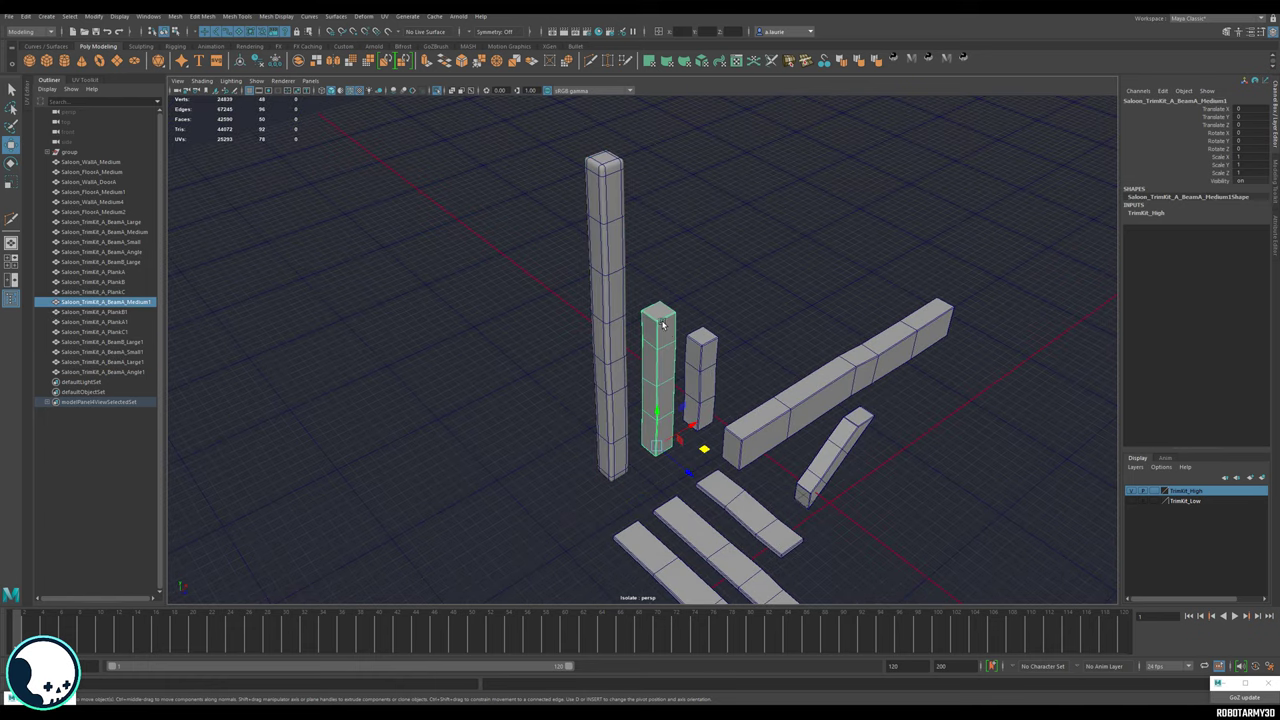
left_click(621, 258)
Insert a supporting edge loop with Multi-Cut just below the bevel at the top of the tallest post.
scroll(605, 210, "up", 10)
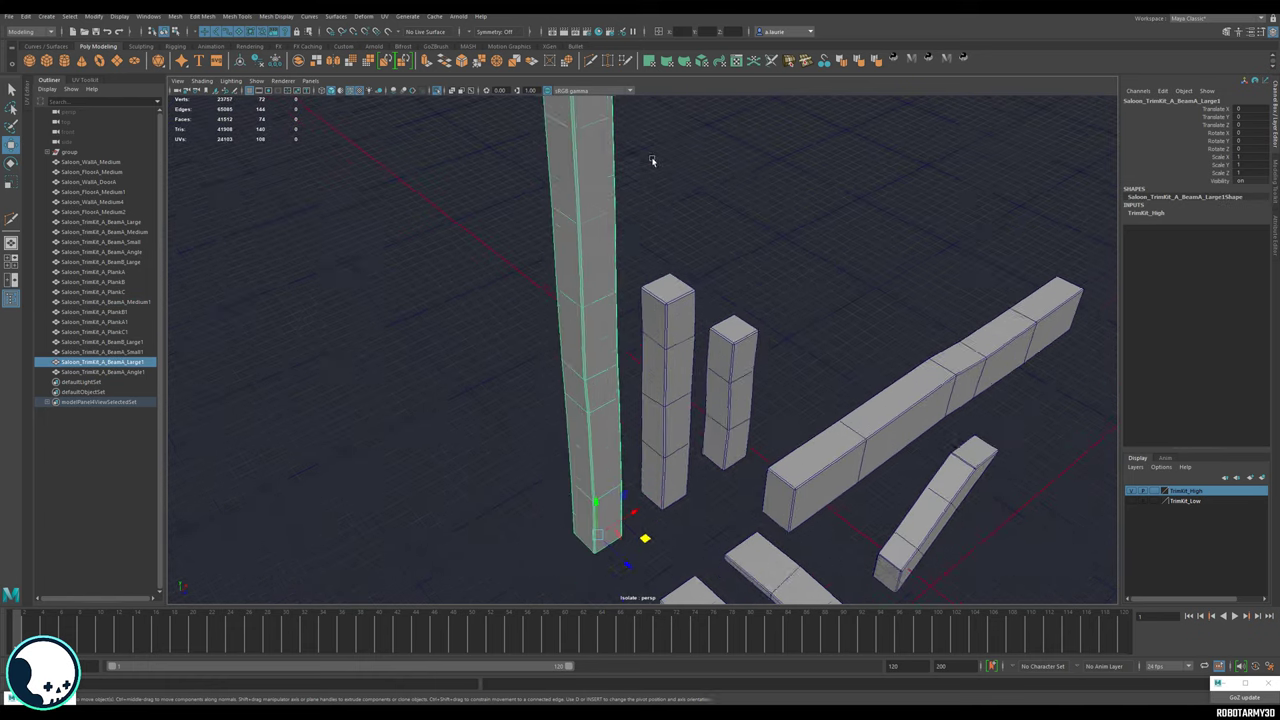
middle_click_drag(575, 195, 637, 277, "alt")
scroll(610, 281, "up", 3)
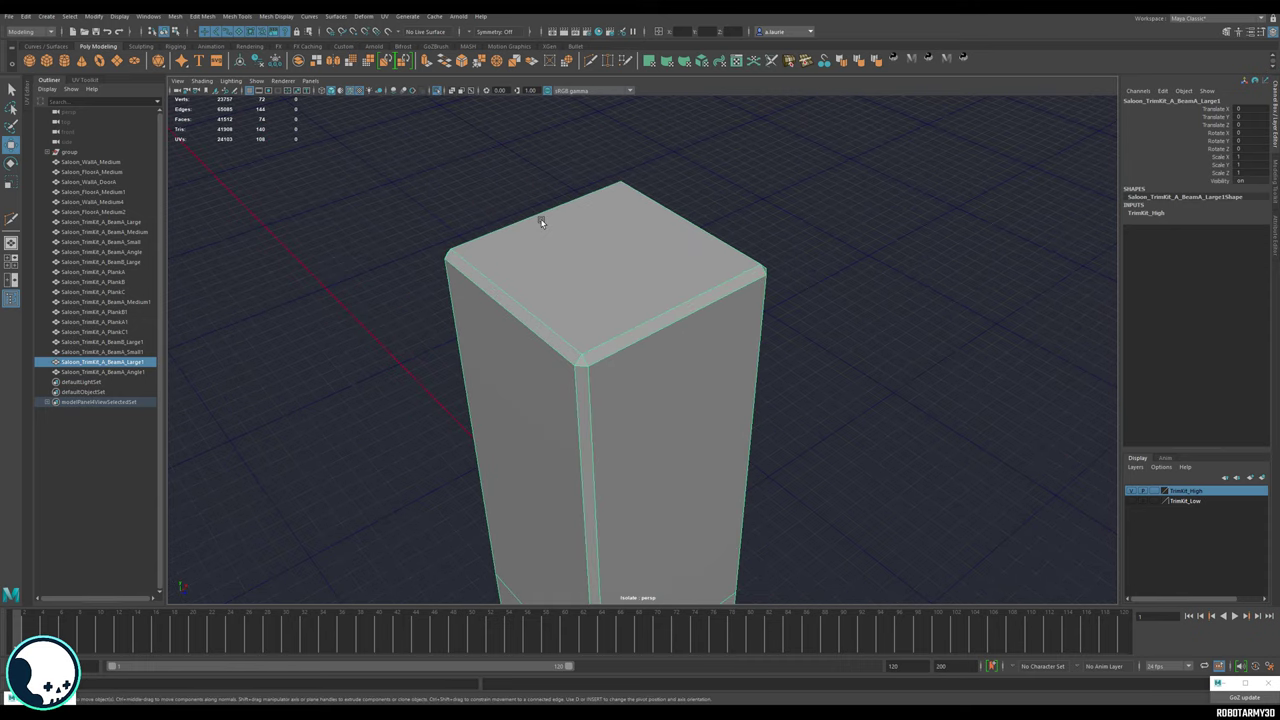
left_click(528, 63)
left_click(590, 372, "ctrl")
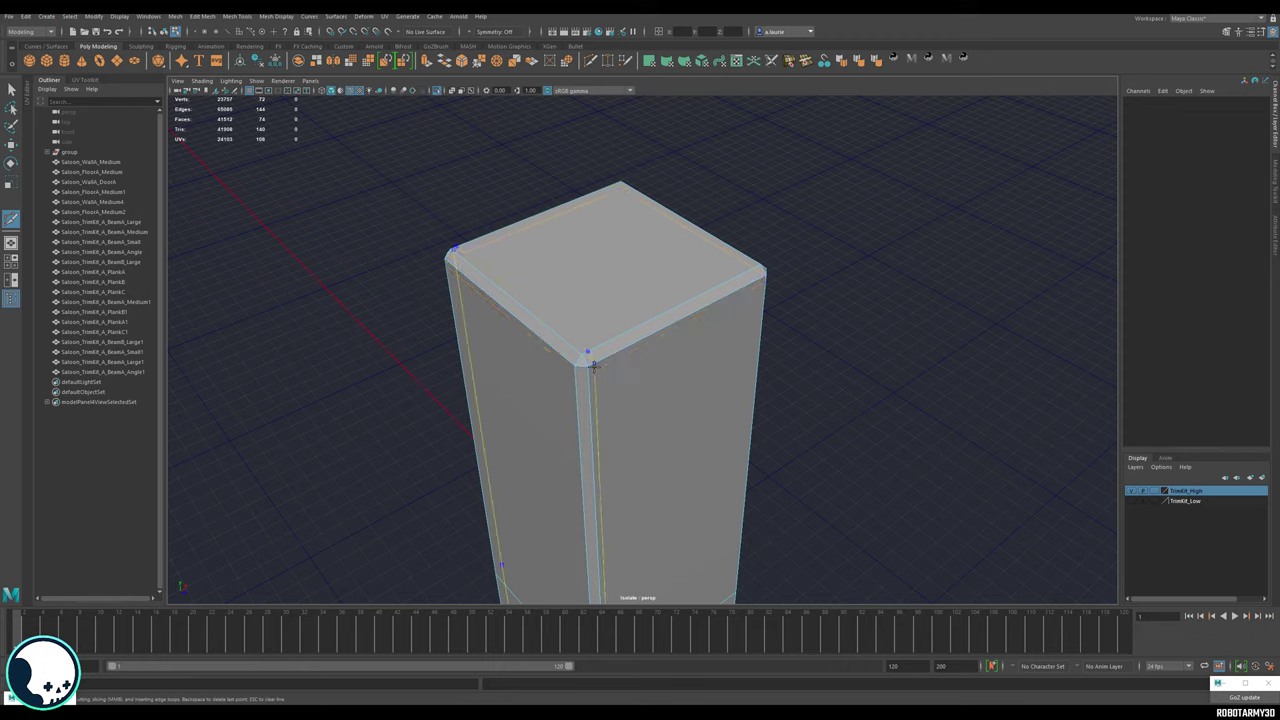
scroll(591, 364, "up", 3)
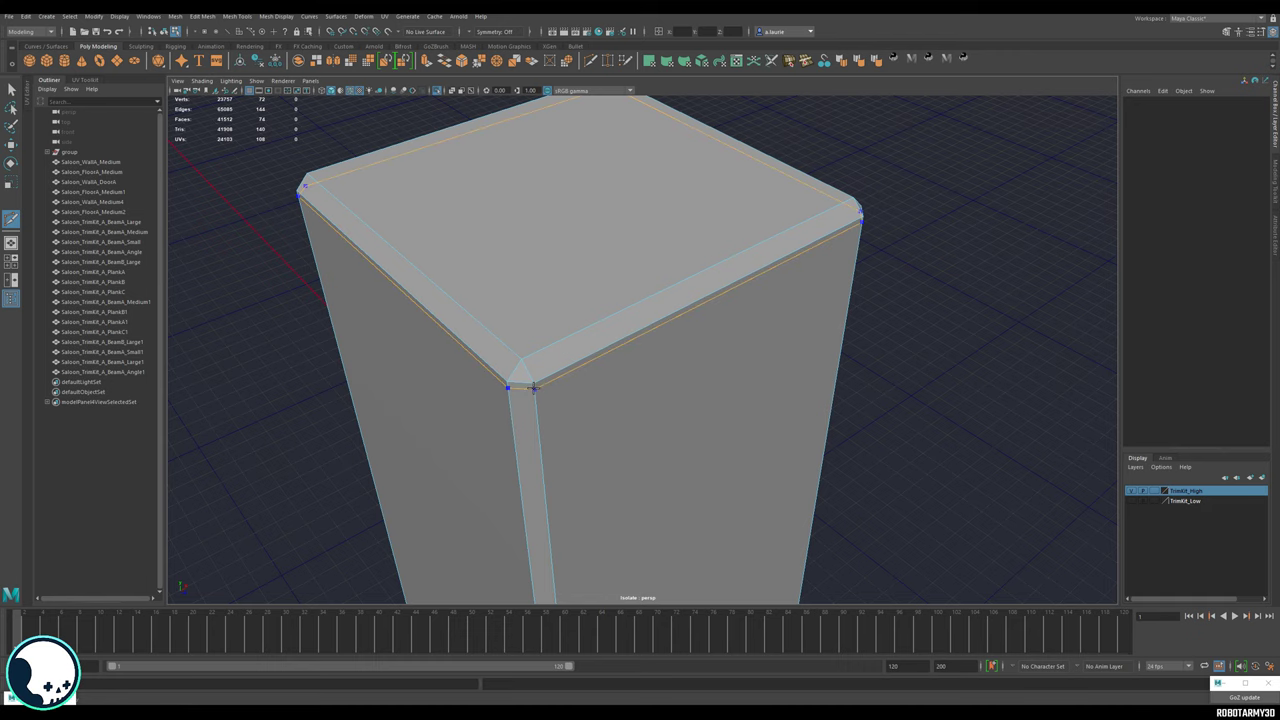
left_click(534, 388, "ctrl")
scroll(805, 470, "down", 3)
left_click_drag(720, 470, 723, 420, "alt")
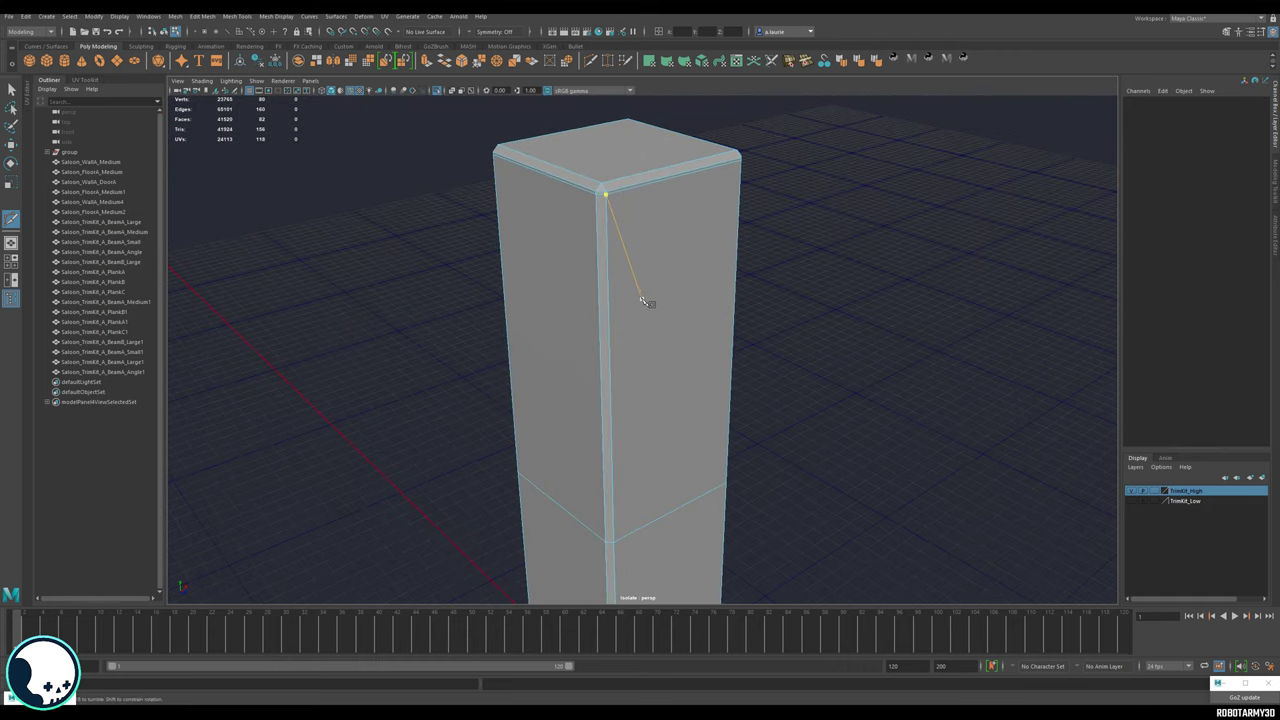
Check the tallest post's top edges in smooth preview and return to the unsmoothed display.
key("3")
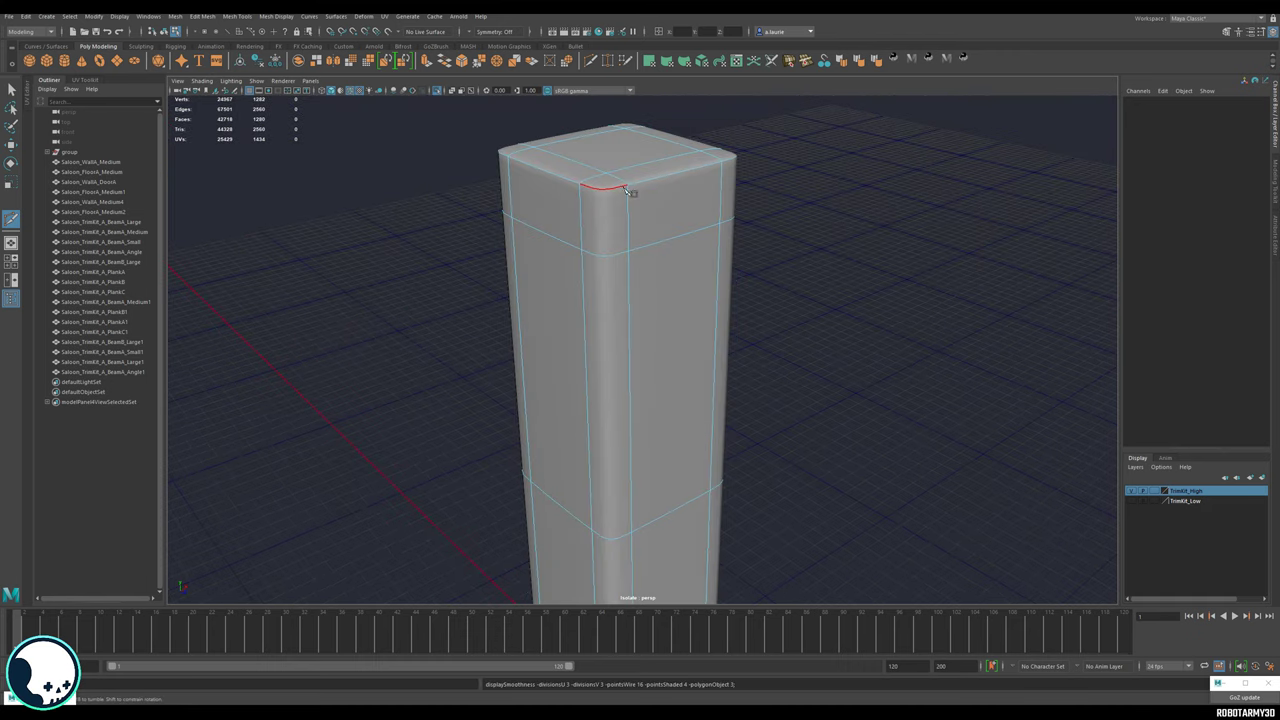
key("ctrl+z")
key("ctrl+z")
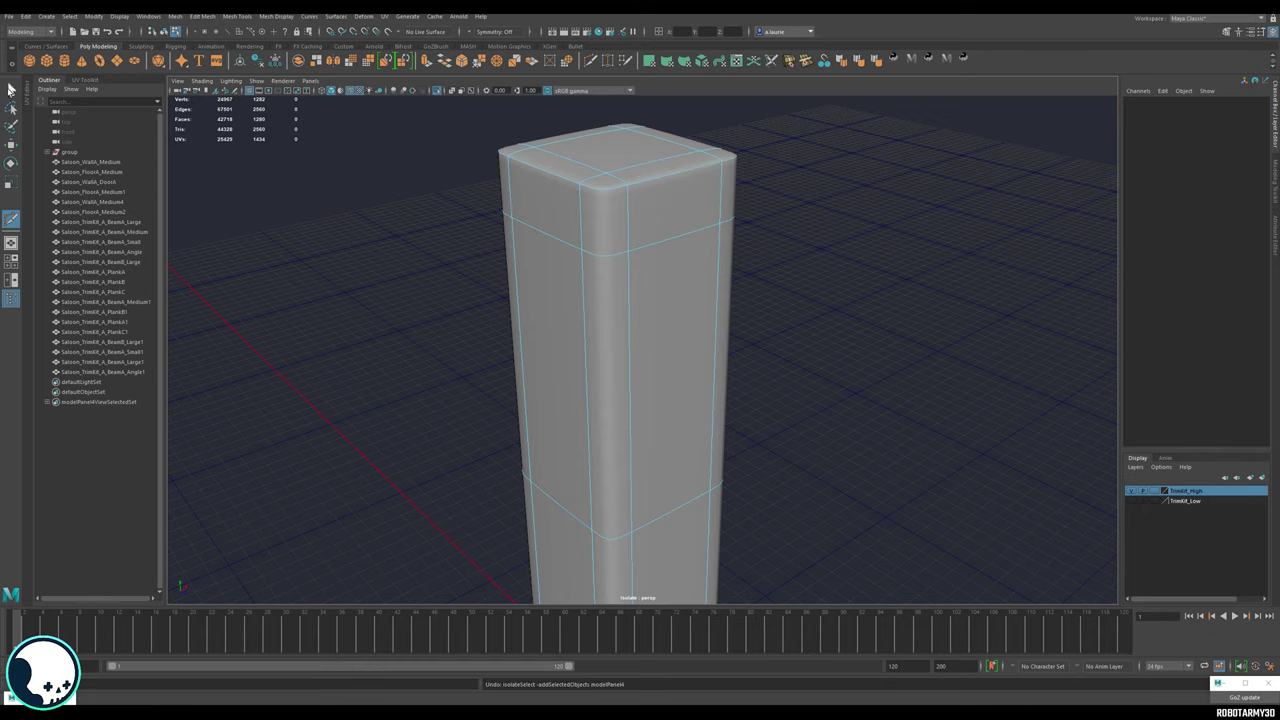
key("1")
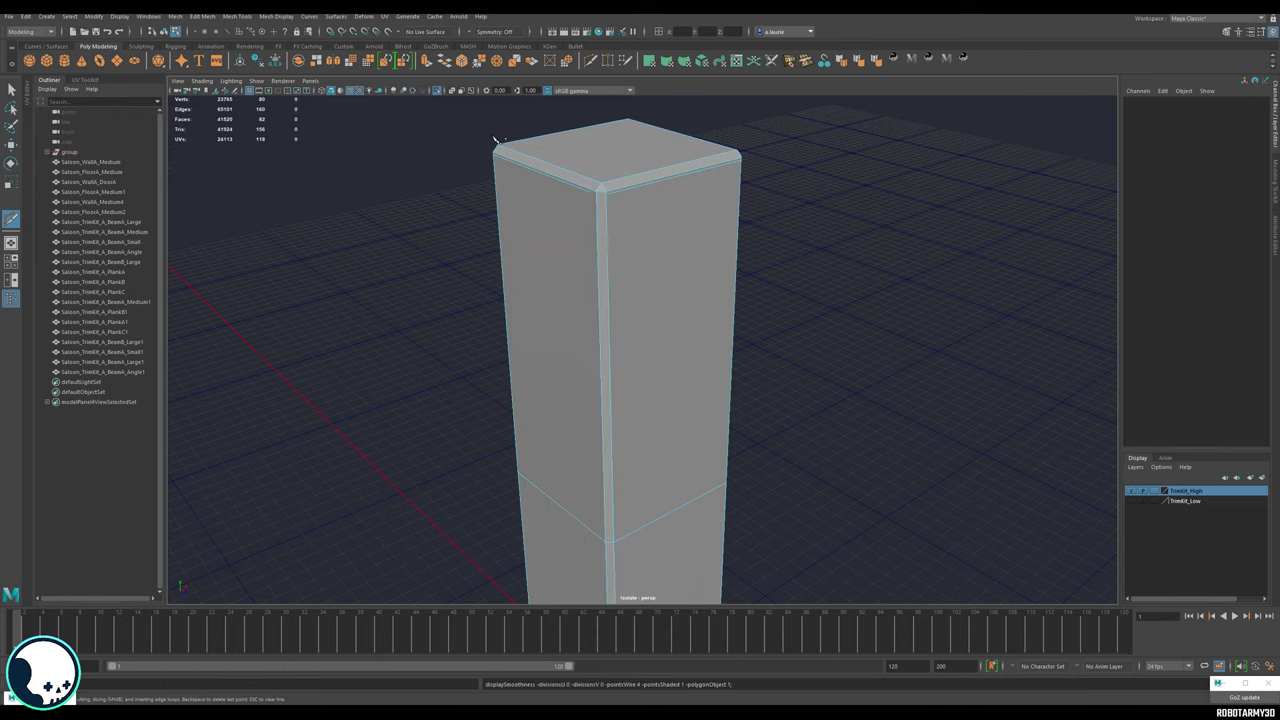
Insert supporting edge loops alongside the tallest post's vertical corner bevels, running across its top face.
right_click_drag(581, 231, 611, 251, "alt")
middle_click_drag(611, 251, 620, 340, "alt")
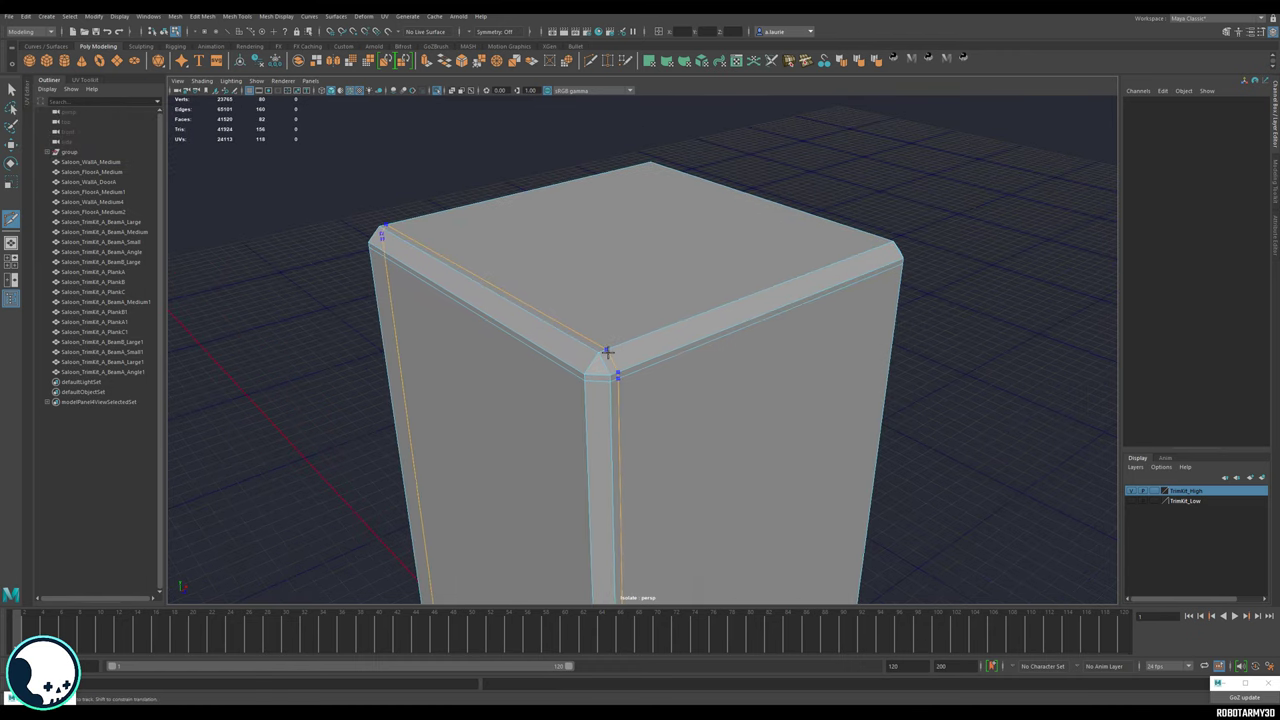
left_click(603, 349, "ctrl")
left_click(589, 354, "ctrl")
left_click_drag(589, 354, 575, 378, "alt")
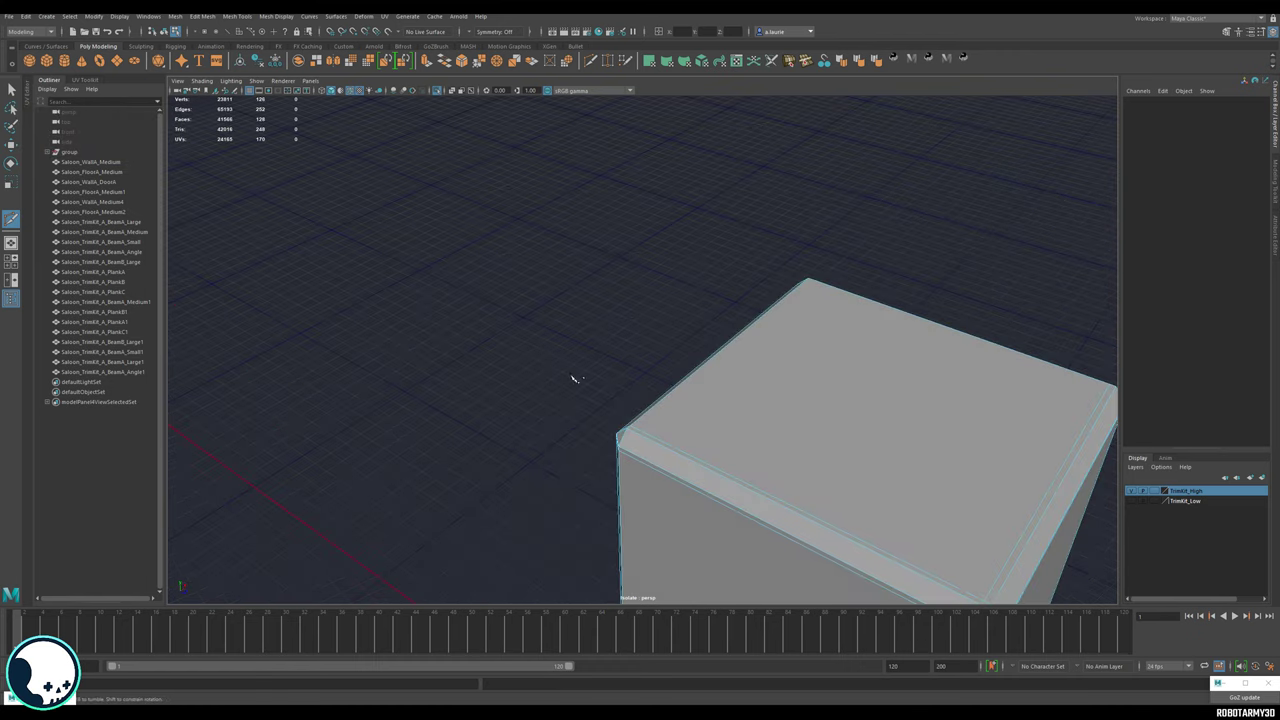
left_click_drag(623, 437, 768, 417, "alt")
middle_click_drag(768, 417, 518, 391, "alt")
left_click(404, 378, "ctrl")
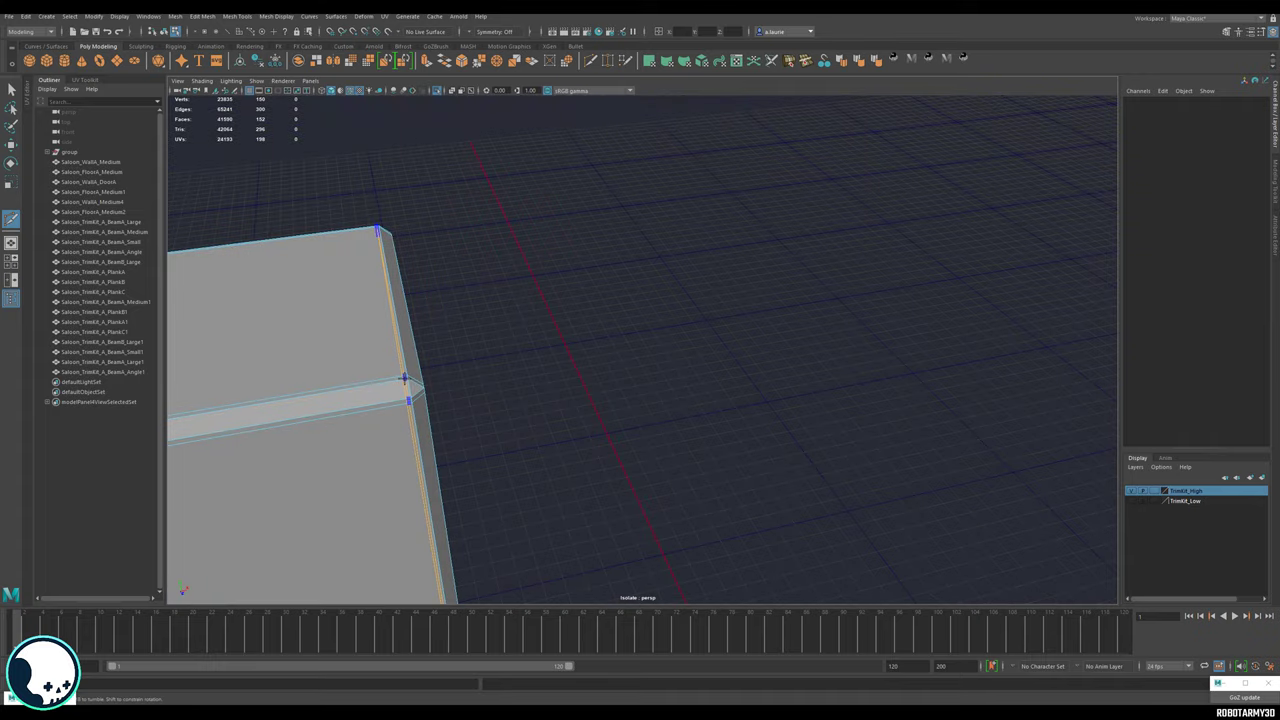
left_click(404, 378, "ctrl")
middle_click_drag(617, 388, 726, 365, "alt")
Examine the tallest post's rounded top corners in smooth preview, then switch back to the unsmoothed mesh.
key("3")
scroll(711, 366, "down", 5)
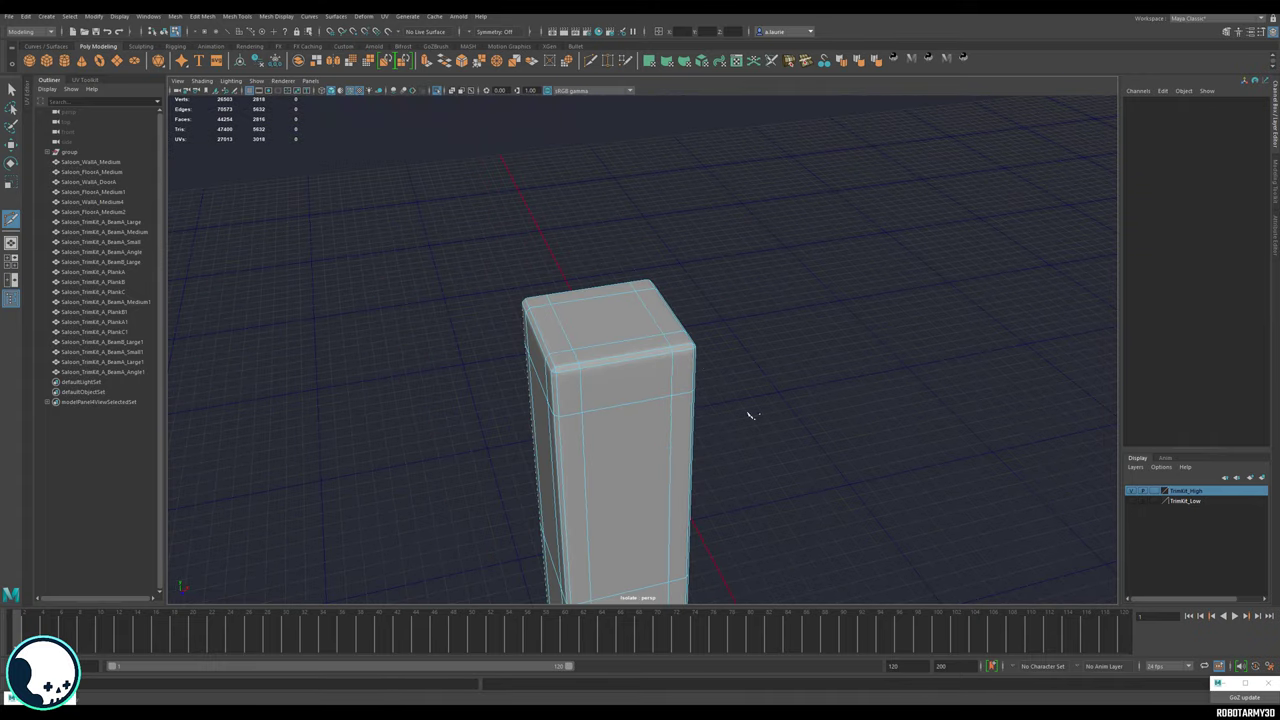
left_click_drag(752, 414, 776, 315, "alt")
key("1")
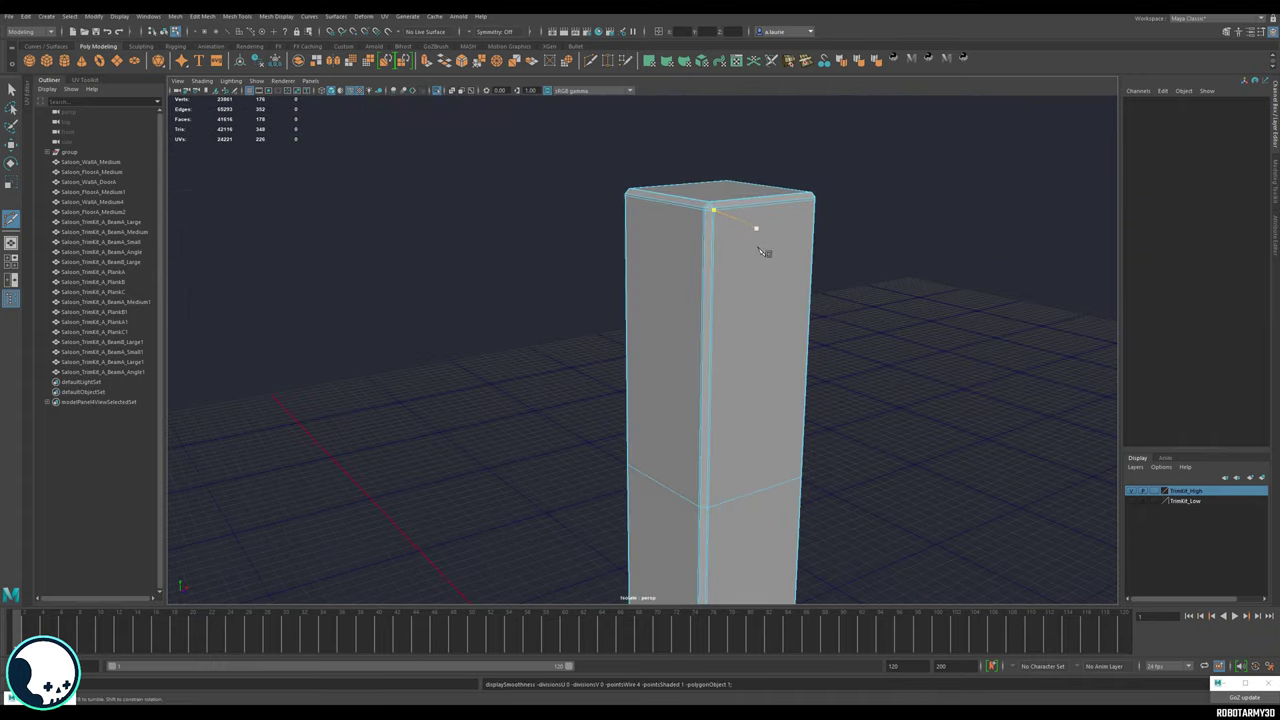
Insert an edge loop close to an upper cross-section edge of the tallest post and check it in smooth preview.
scroll(778, 422, "down", 4)
middle_click_drag(774, 431, 680, 246, "alt")
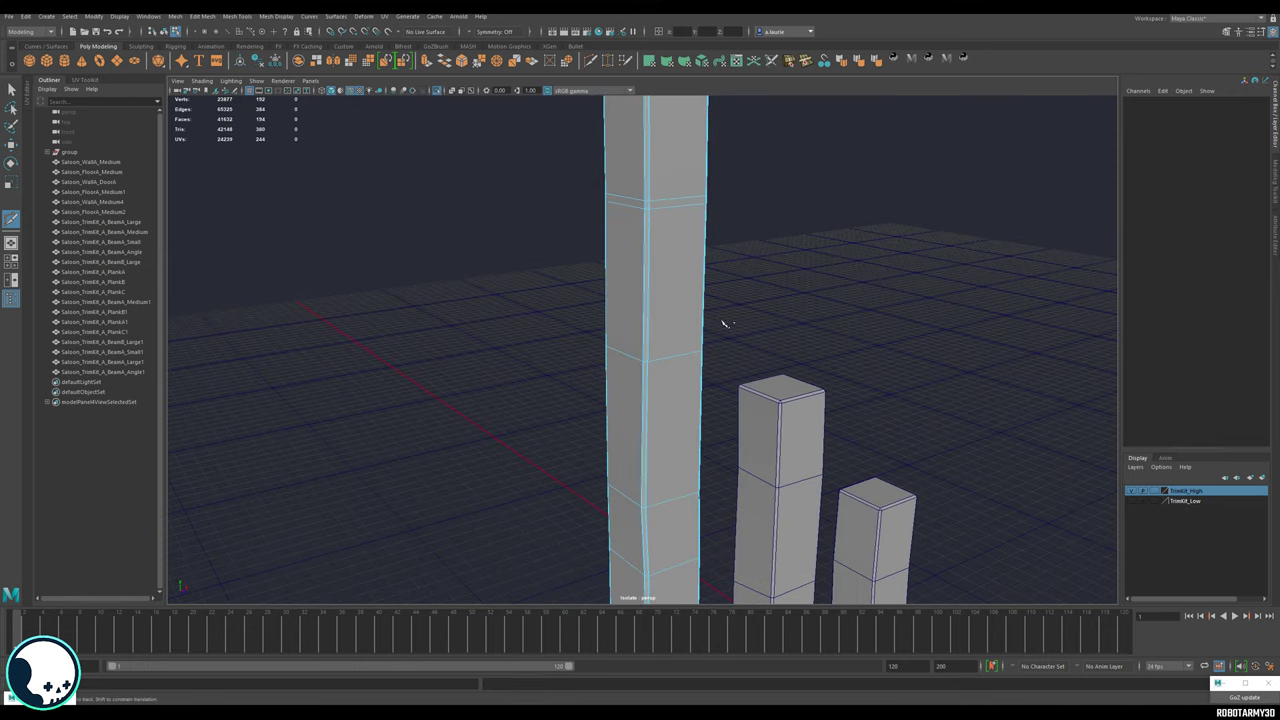
key("3")
key("1")
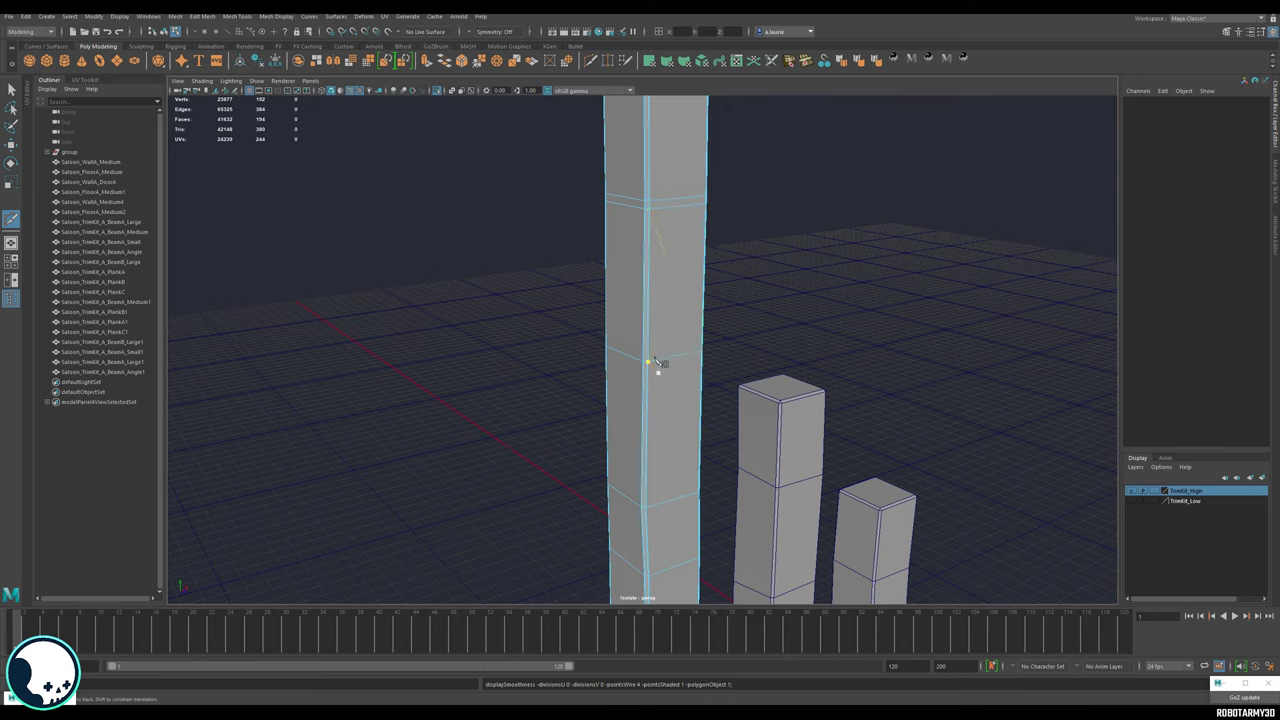
Insert supporting edge loops beside the middle and lower cross-section edges of the tallest post.
middle_click_drag(656, 360, 652, 170, "alt")
left_click(652, 310, "ctrl")
left_click(656, 296, "ctrl")
scroll(679, 433, "down", 4)
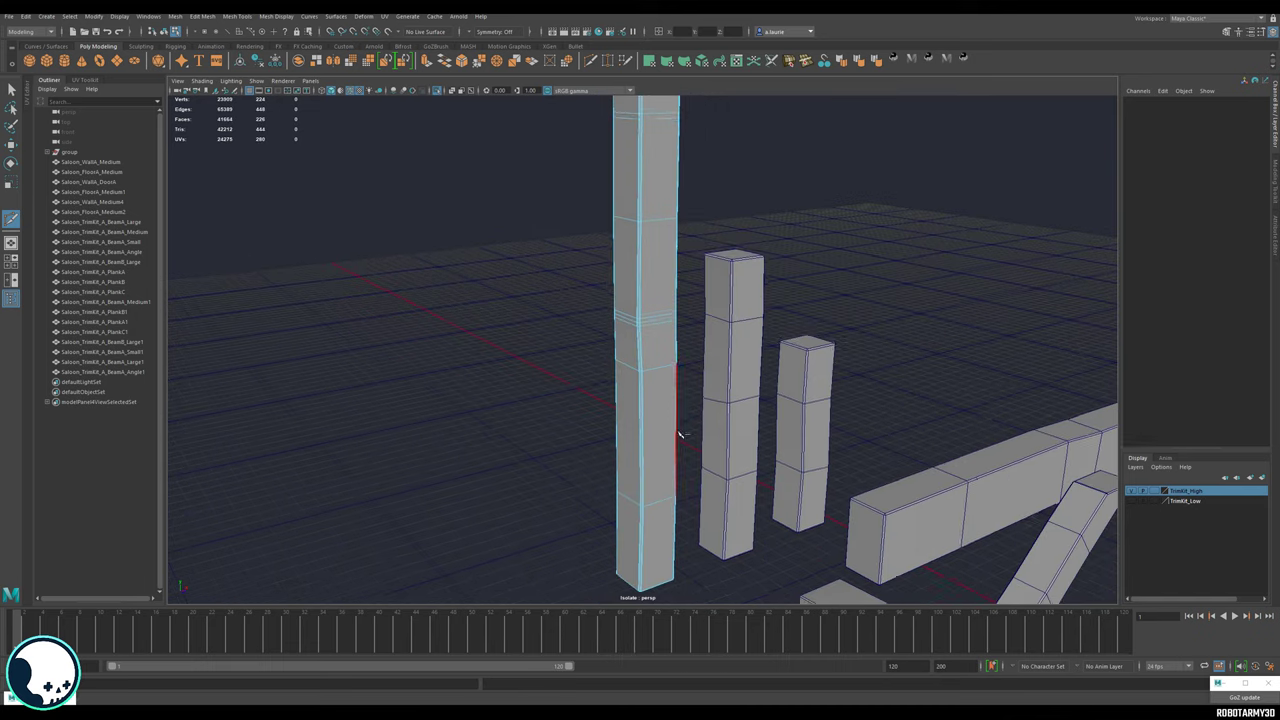
middle_click_drag(679, 433, 664, 275, "alt")
left_click(652, 249, "ctrl")
Insert a supporting edge loop close to the tallest post's base and check the lower end in smooth preview.
middle_click_drag(661, 460, 666, 276, "alt")
scroll(666, 276, "up", 10)
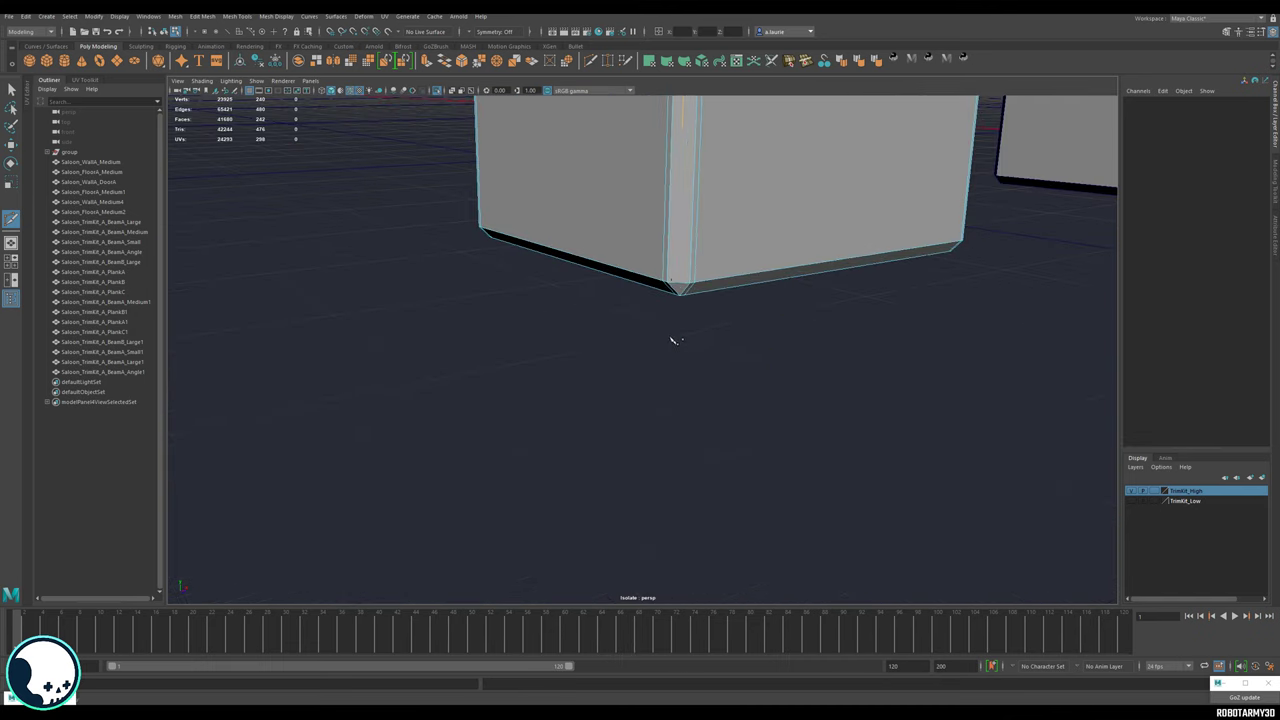
left_click(729, 197, "ctrl")
left_click_drag(680, 360, 1004, 431, "alt")
scroll(671, 346, "down", 8)
key("3")
middle_click_drag(729, 415, 676, 543, "alt")
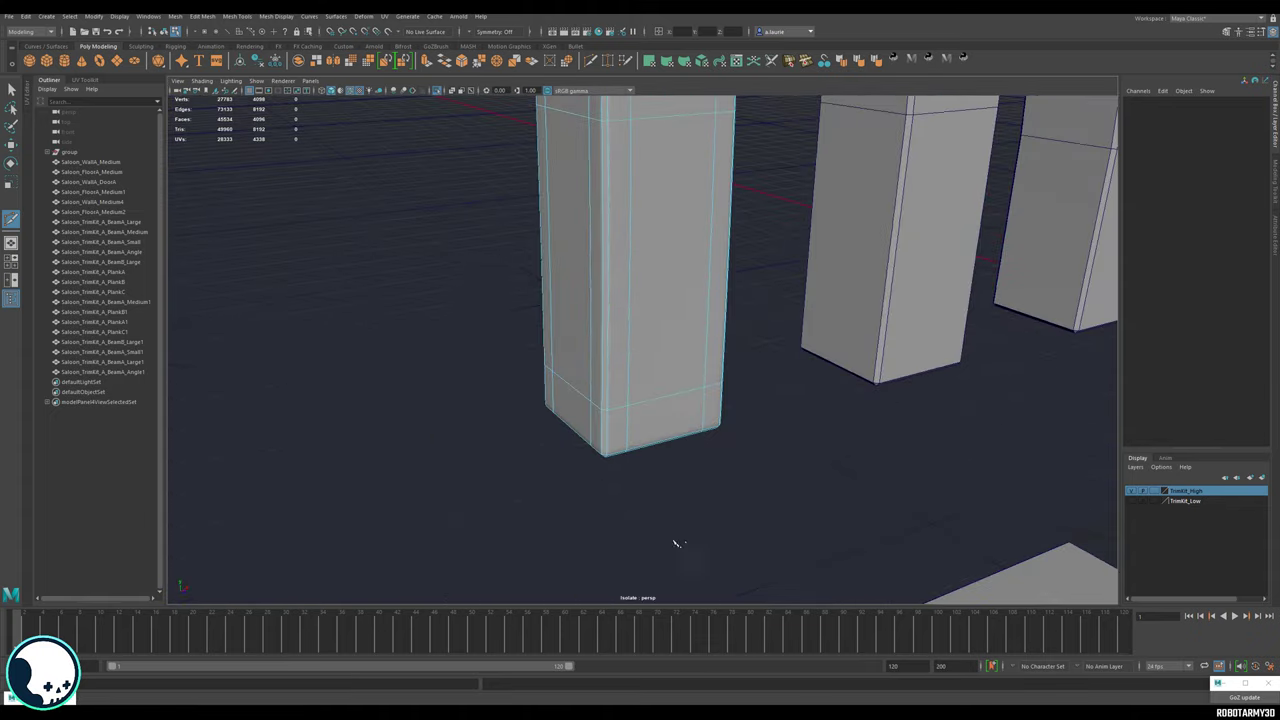
left_click_drag(675, 543, 620, 372, "alt")
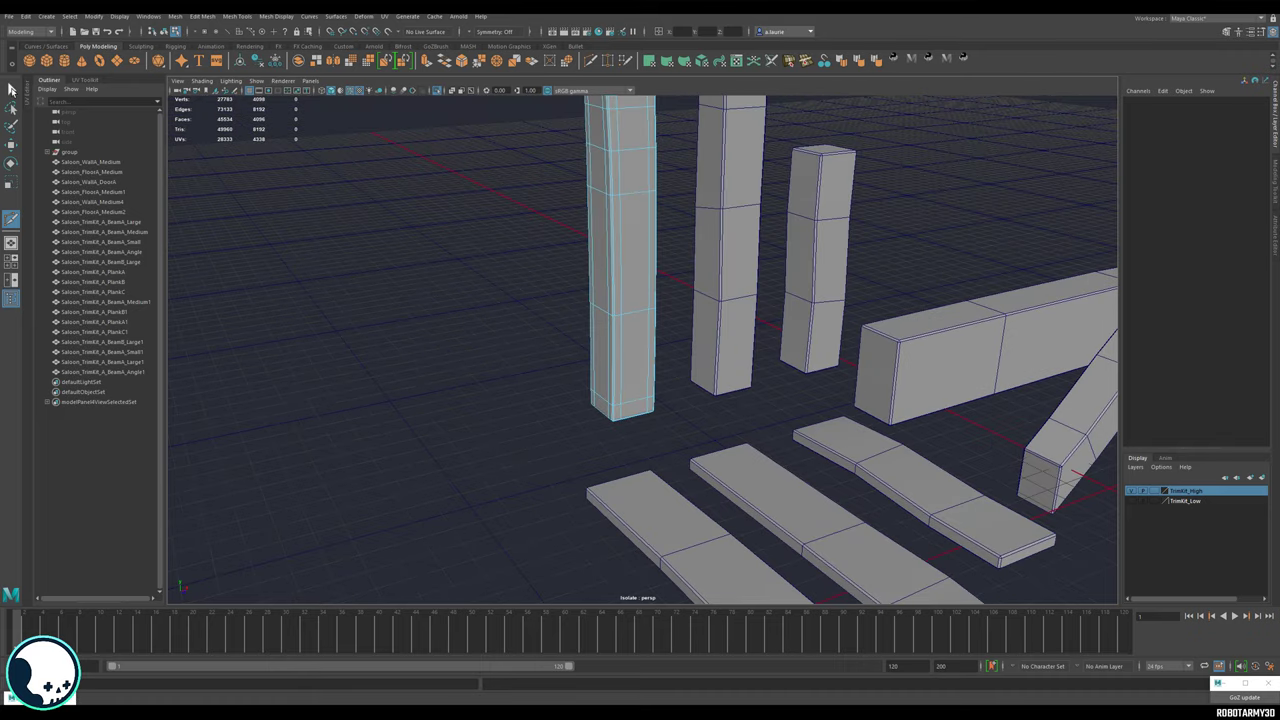
Leave the Multi-Cut tool and return the tallest post to object mode.
left_click(11, 90)
scroll(495, 219, "down", 3)
middle_click_drag(495, 219, 477, 350, "alt")
right_click_drag(478, 341, 493, 337)
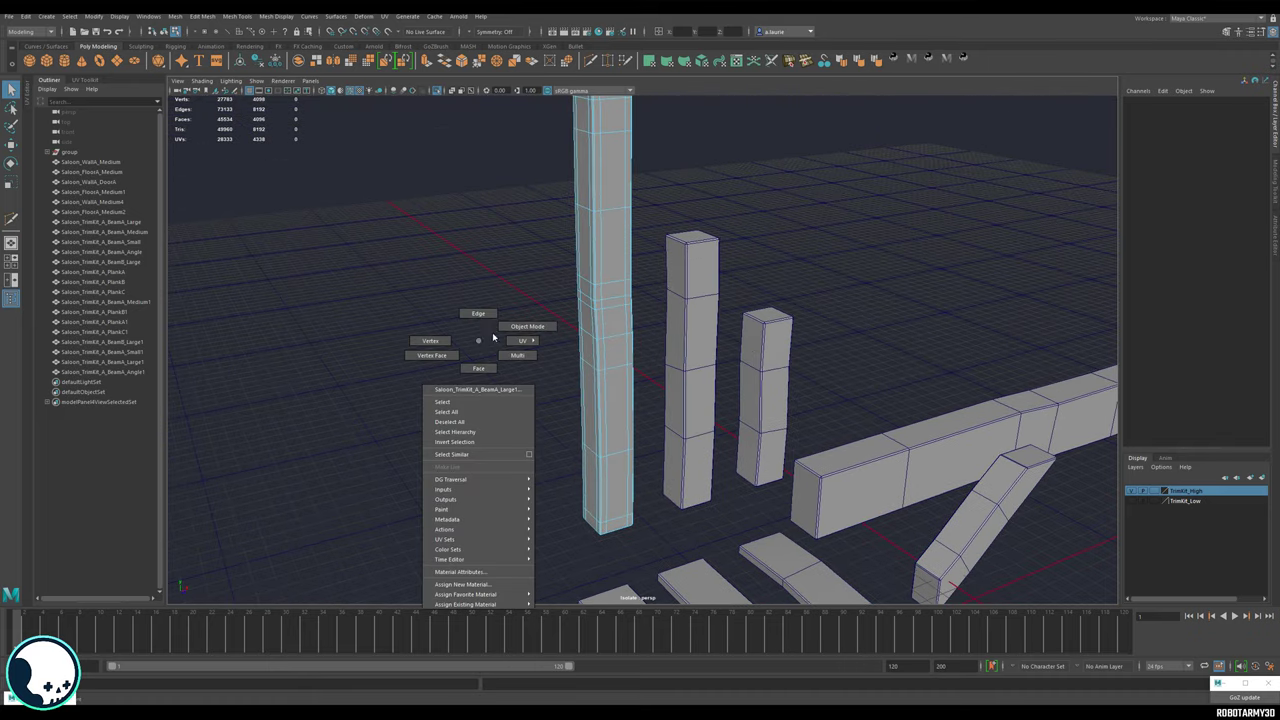
left_click(506, 326)
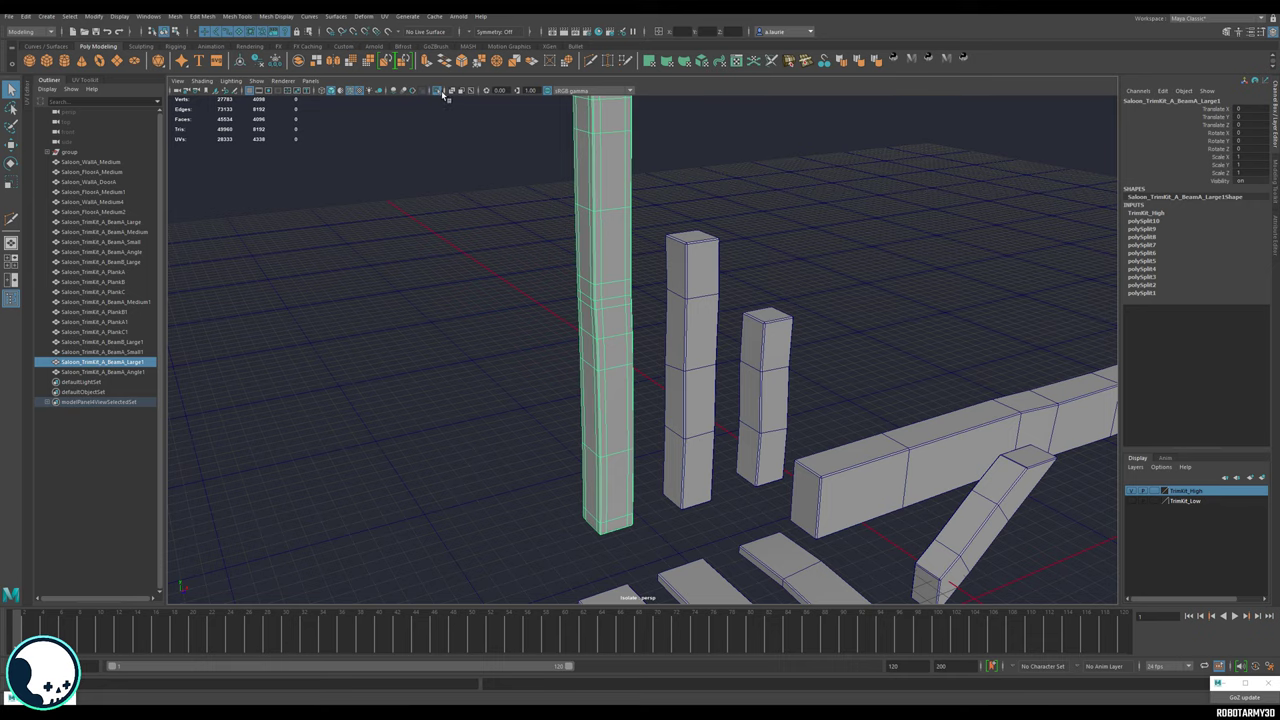
Examine the smoothed tallest post beside the other trim pieces with the wireframe overlay hidden.
left_click(350, 91)
left_click(420, 340)
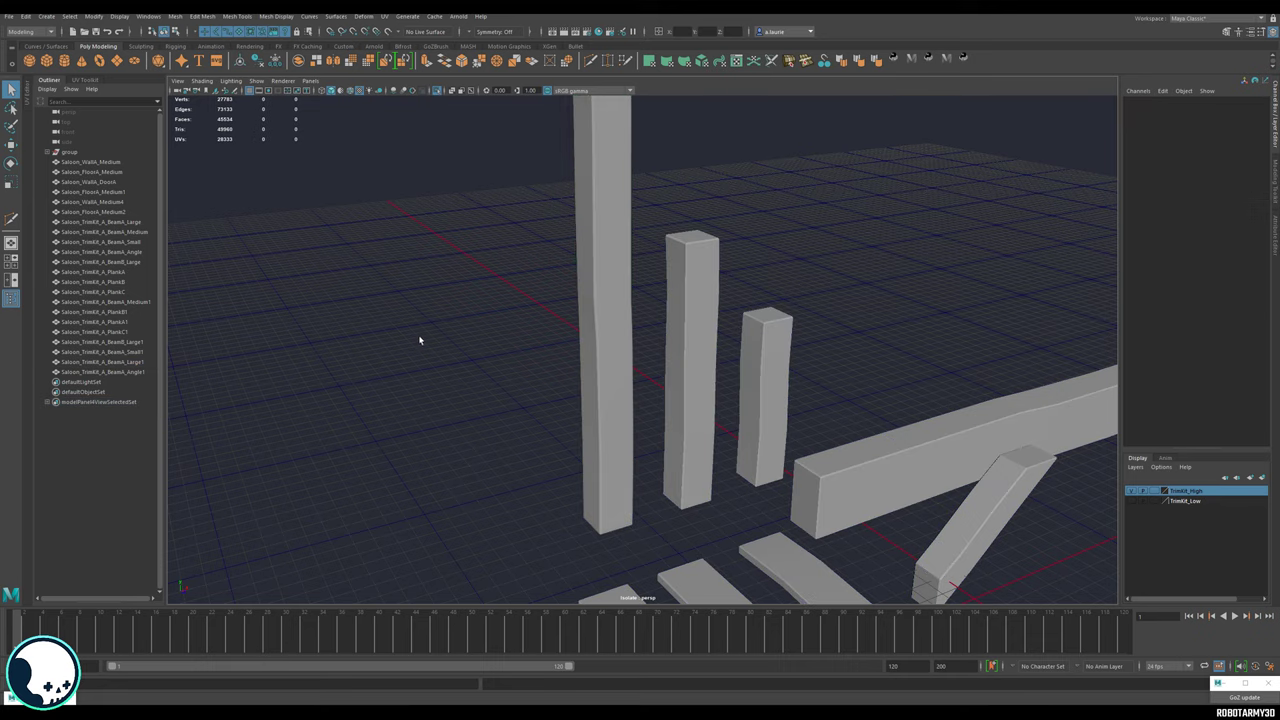
mouse_move(420, 340)
left_mouse_down("alt")
mouse_move(486, 334)
mouse_move(540, 394)
mouse_move(509, 346)
mouse_move(471, 335)
mouse_move(551, 249)
mouse_move(654, 283)
mouse_move(713, 344)
mouse_move(900, 354)
mouse_move(740, 355)
left_mouse_up("alt")
left_click_drag(553, 292, 597, 286, "alt")
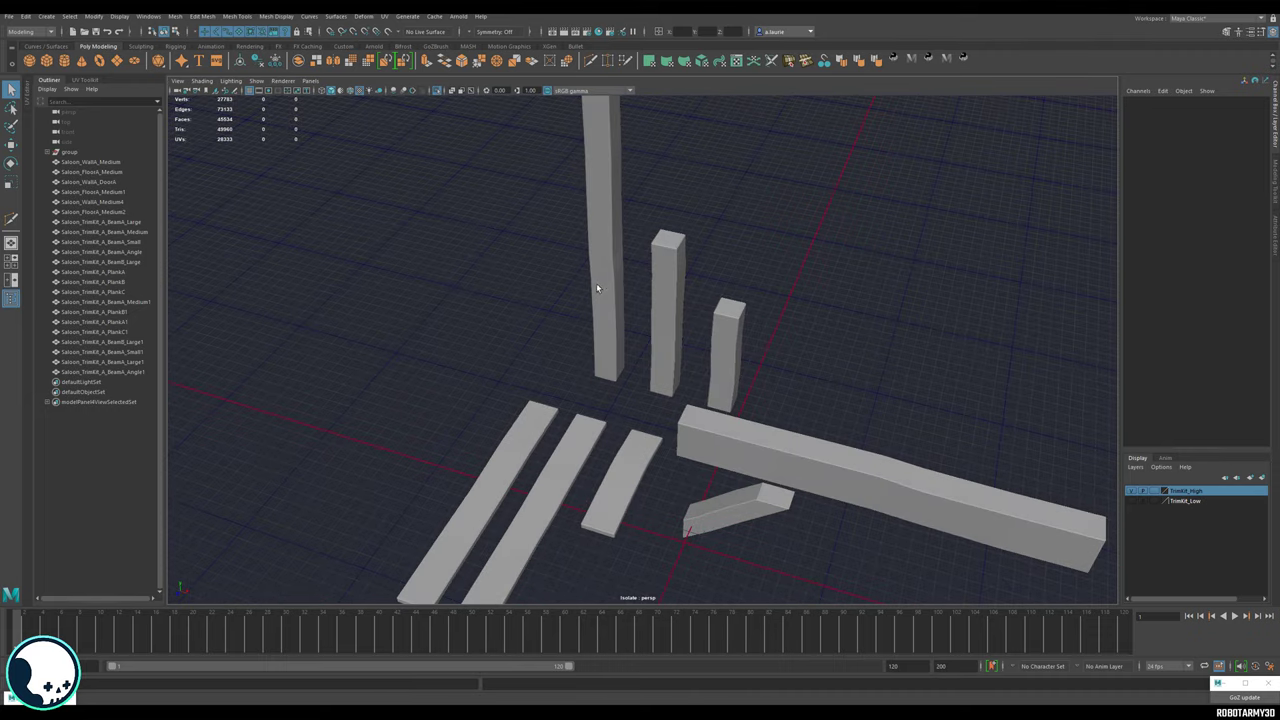
left_click(597, 286)
key("f")
right_click_drag(597, 286, 688, 300, "alt")
scroll(638, 413, "up", 2)
left_click(623, 343)
left_click(697, 323)
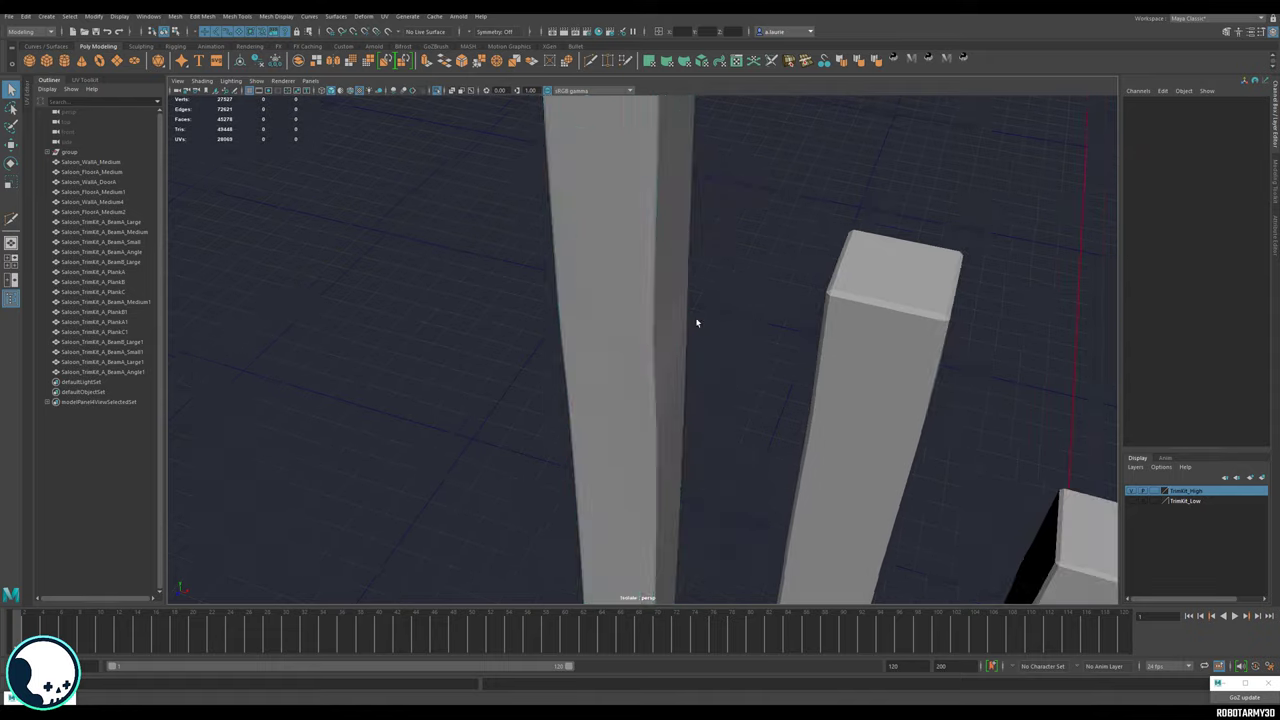
Show the wireframe again and insert supporting edge loops along the medium post's top and vertical corner bevels.
key("f")
scroll(656, 331, "up", 8)
left_click(349, 91)
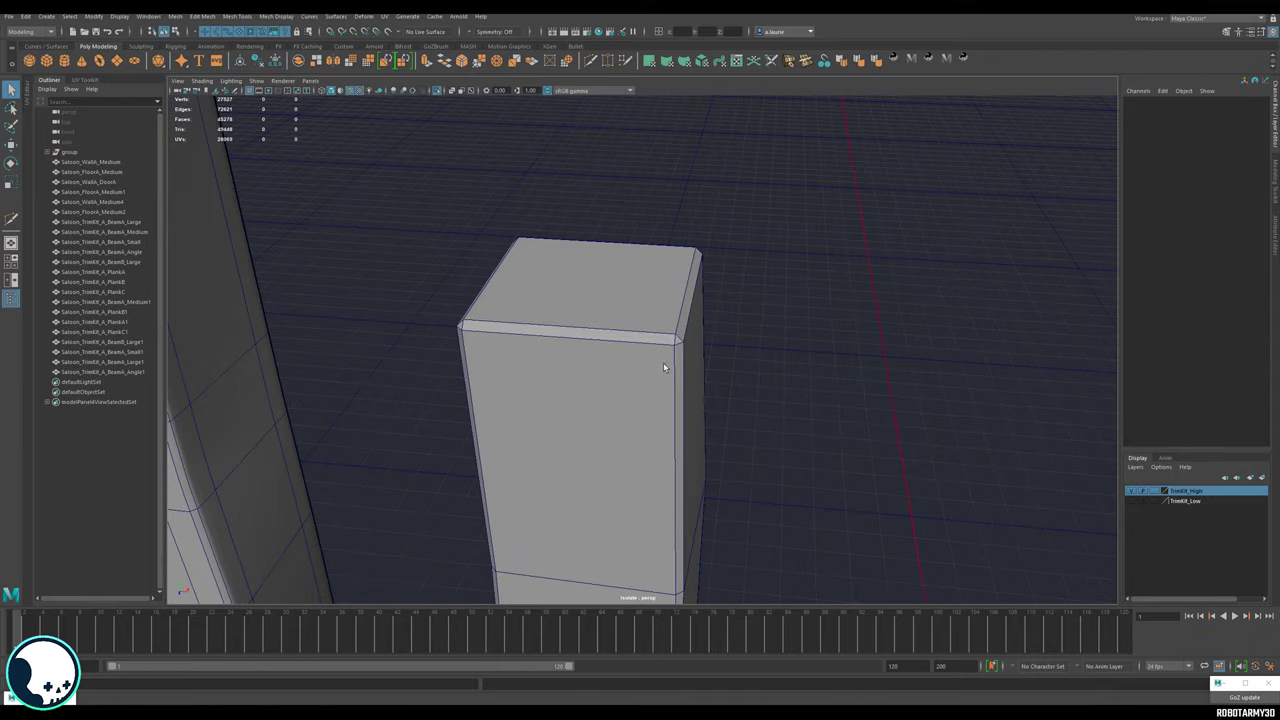
key("ctrl+shift+x")
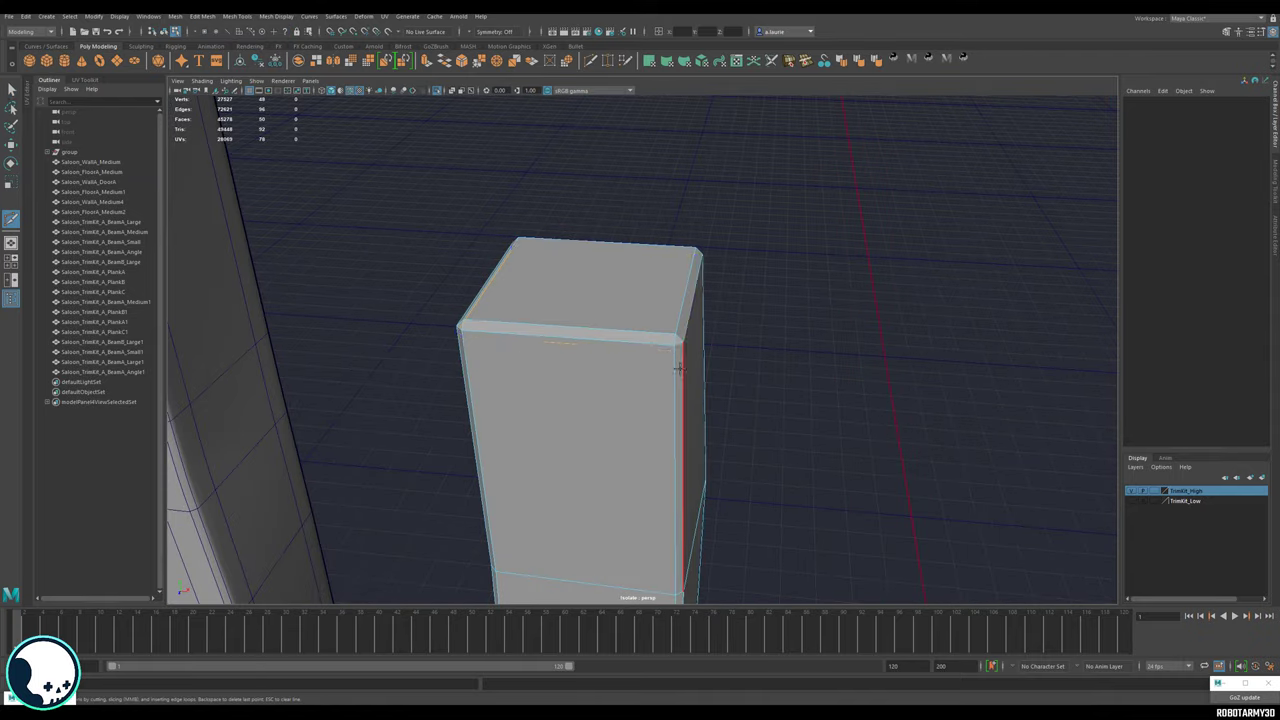
mouse_move(677, 333)
left_mouse_down("alt")
mouse_move(574, 386)
mouse_move(440, 386)
left_mouse_up("alt")
left_click(731, 343)
left_click_drag(649, 397, 660, 290, "alt")
scroll(660, 290, "down", 6)
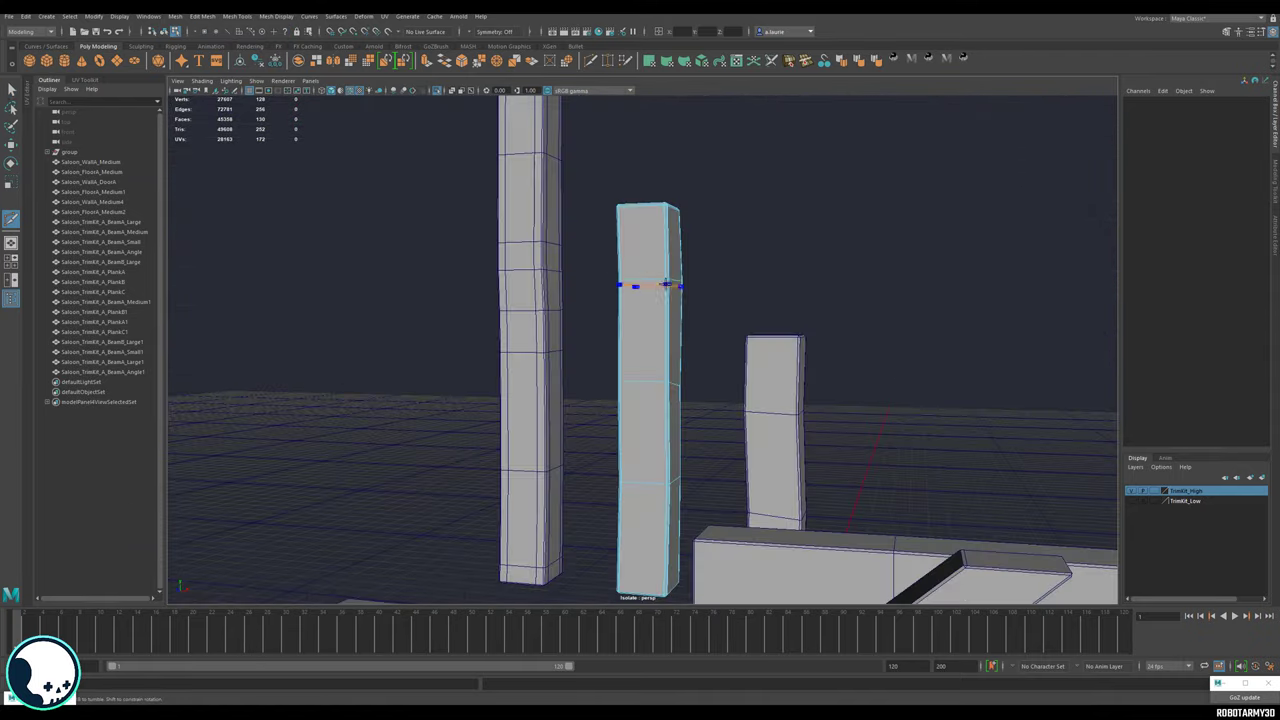
Insert supporting edge loops beside the medium post's cross-section edges, working down to its base.
left_click(674, 286, "ctrl")
scroll(674, 300, "up", 4)
middle_click_drag(688, 330, 697, 242, "alt")
right_click_drag(697, 242, 837, 526, "alt")
scroll(837, 526, "down", 5)
middle_click_drag(837, 526, 817, 440, "alt")
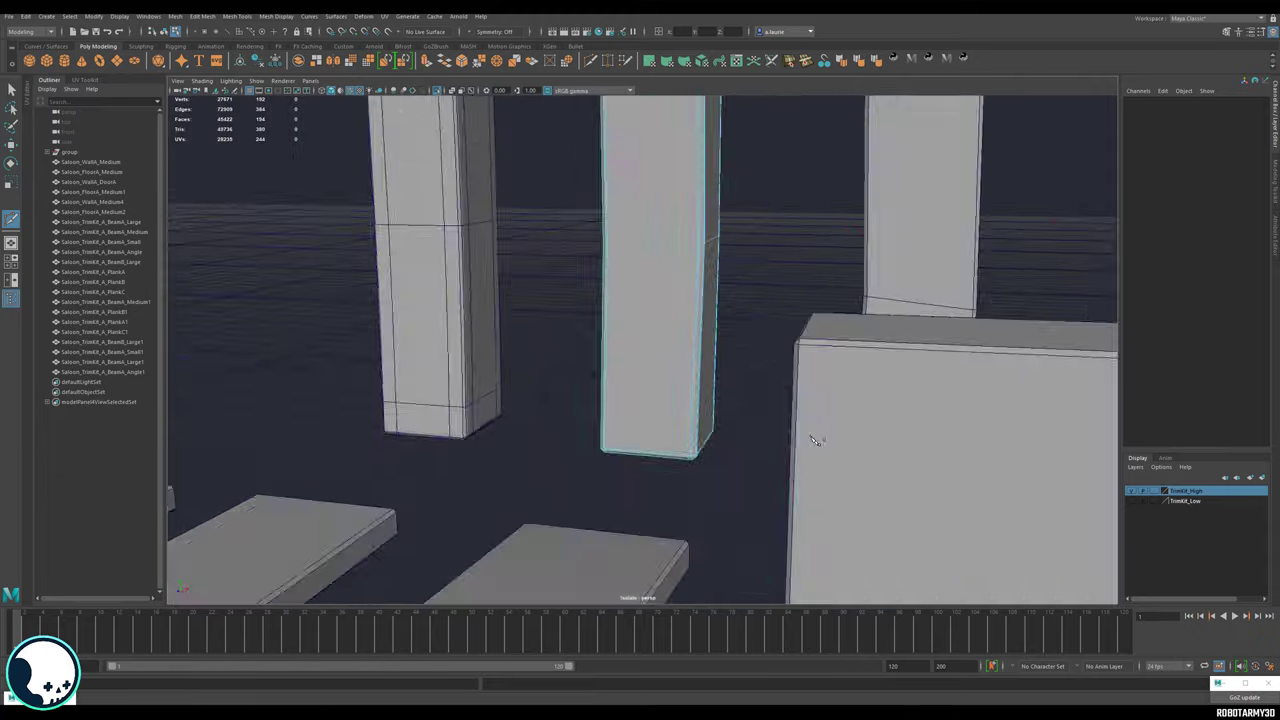
left_click_drag(817, 440, 660, 310, "alt")
Insert supporting edge loops on the shortest post with the Multi-Cut tool.
key("q")
left_click(672, 350)
left_click(590, 60)
left_click_drag(776, 502, 590, 500, "alt")
left_click(780, 303, "ctrl")
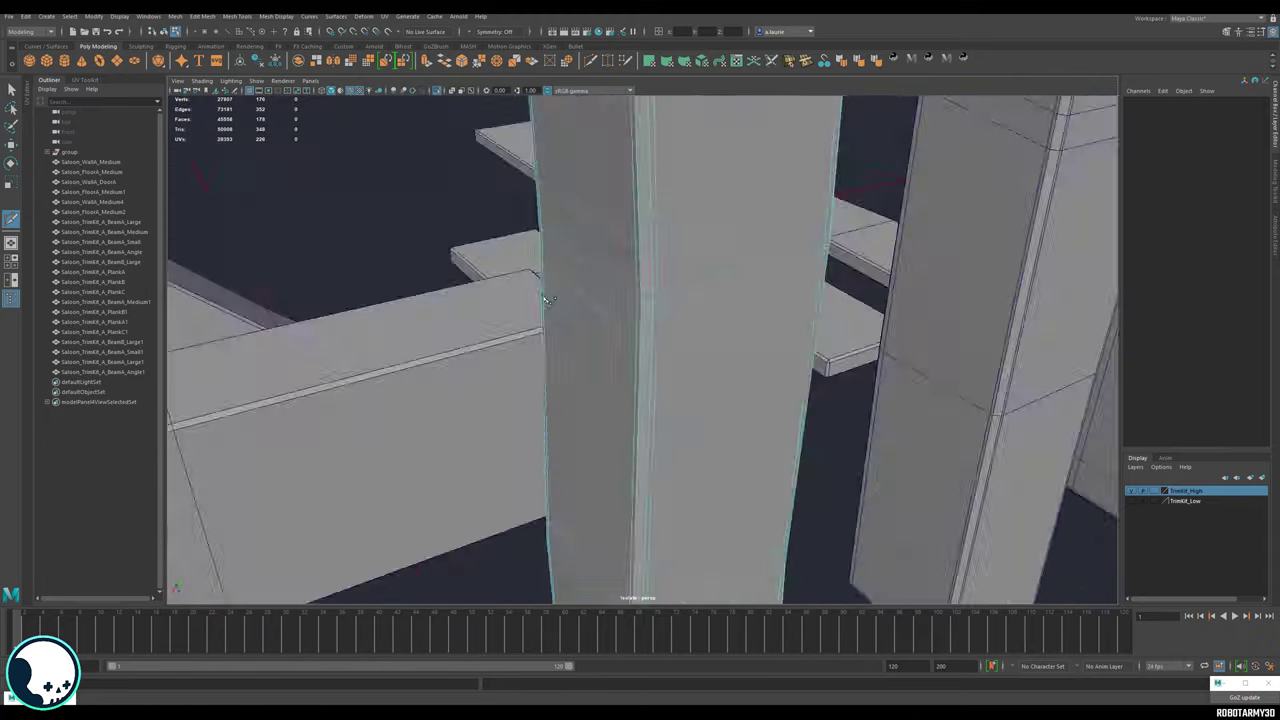
Add supporting edge loops to the remaining trim pieces: the horizontal beam, the angled brace and the planks.
key("q")
scroll(566, 340, "down", 6)
middle_click_drag(470, 420, 566, 340, "alt")
left_click_drag(566, 340, 760, 330, "alt")
left_click(532, 275)
key("g")
left_click(543, 274, "ctrl")
left_click_drag(543, 274, 712, 279, "alt")
left_click(565, 238, "ctrl")
left_click(712, 281, "ctrl")
left_click(569, 259, "ctrl")
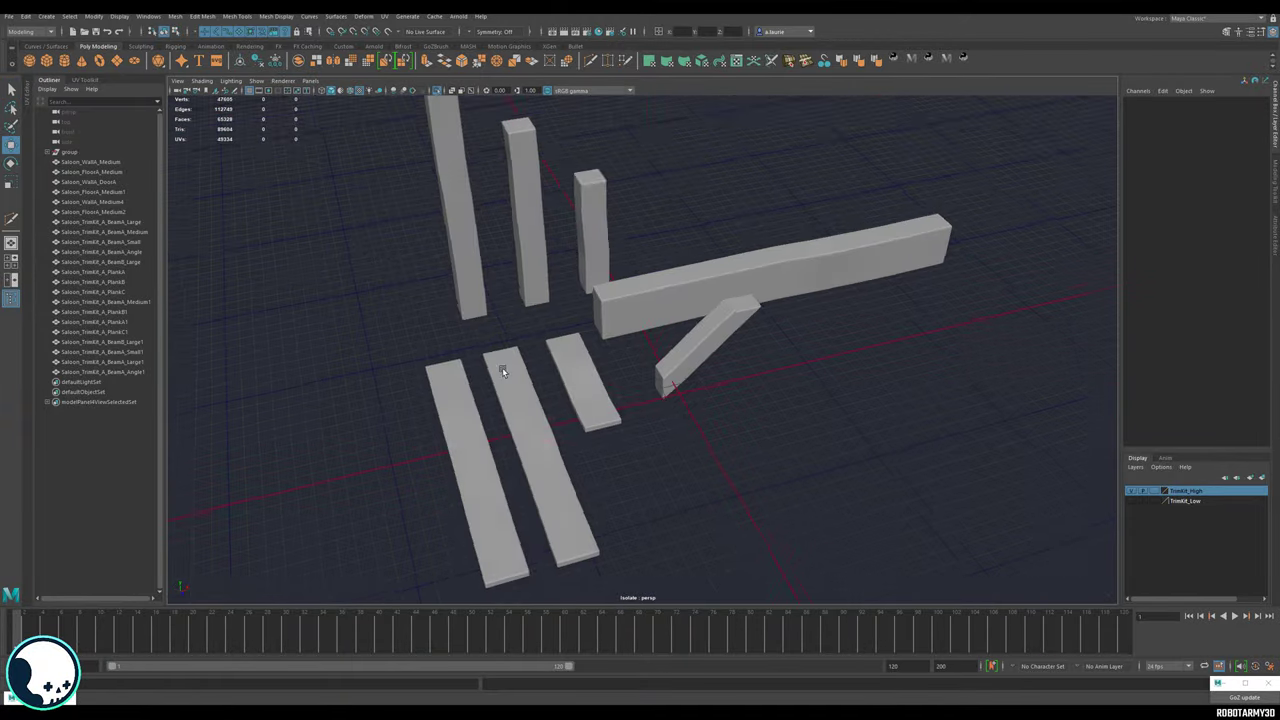
Take the high-poly trim pieces out of isolation and view them within the whole saloon scene.
left_click_drag(503, 368, 497, 414, "alt")
left_click_drag(364, 290, 641, 542)
scroll(606, 397, "up", 2)
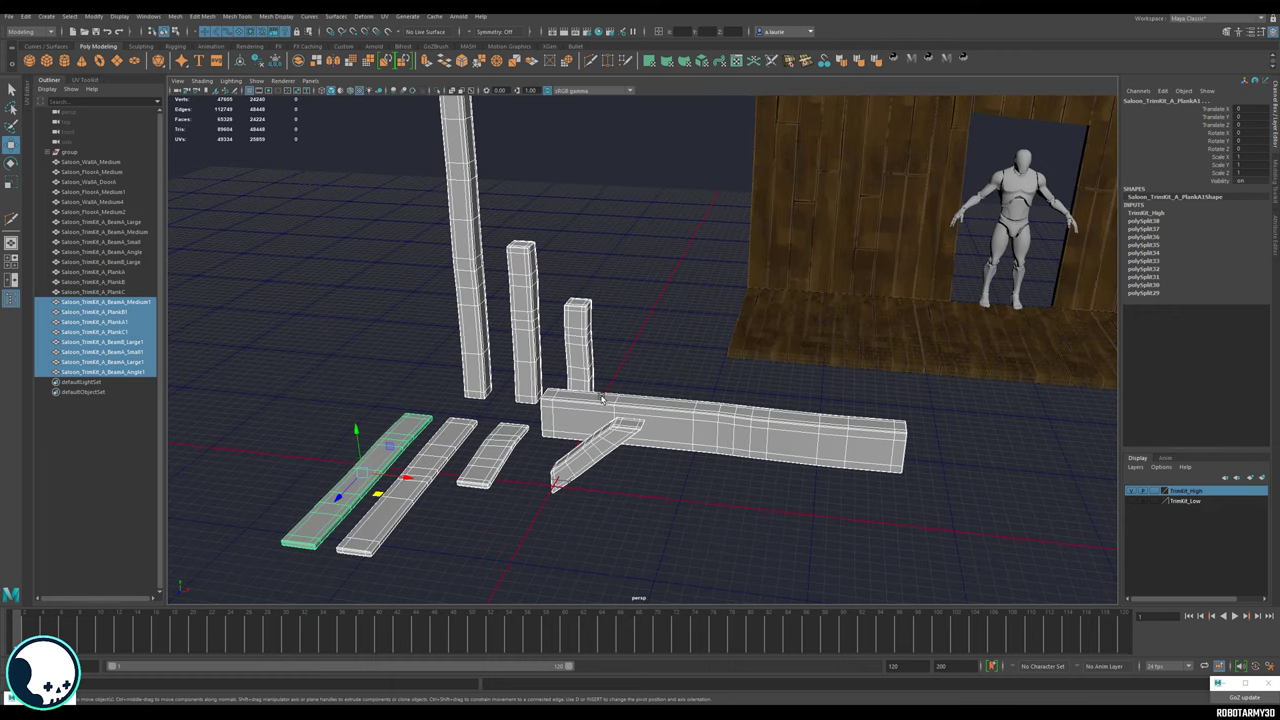
left_click(687, 312)
left_click_drag(687, 312, 1119, 490, "alt")
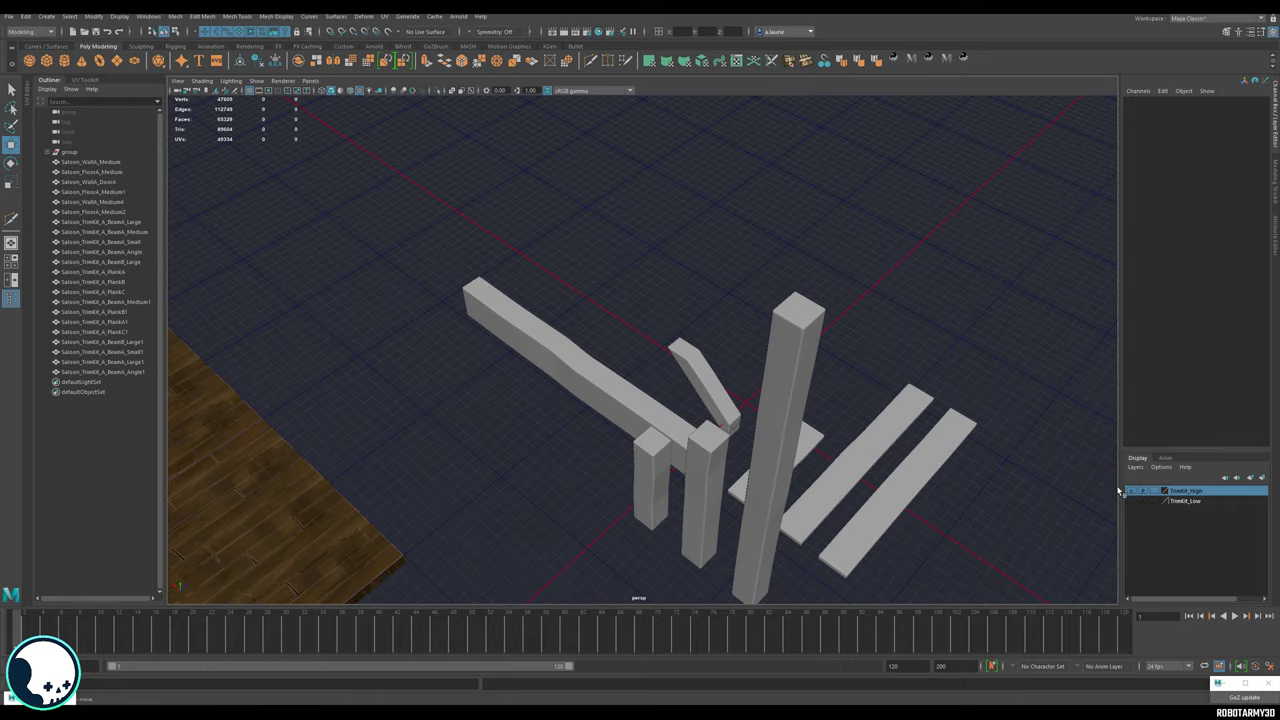
Toggle the visibility of the TrimKit_High and TrimKit_Low layers to compare both versions, leaving only the high-poly pieces displayed.
left_click(1131, 491)
left_click(1132, 491)
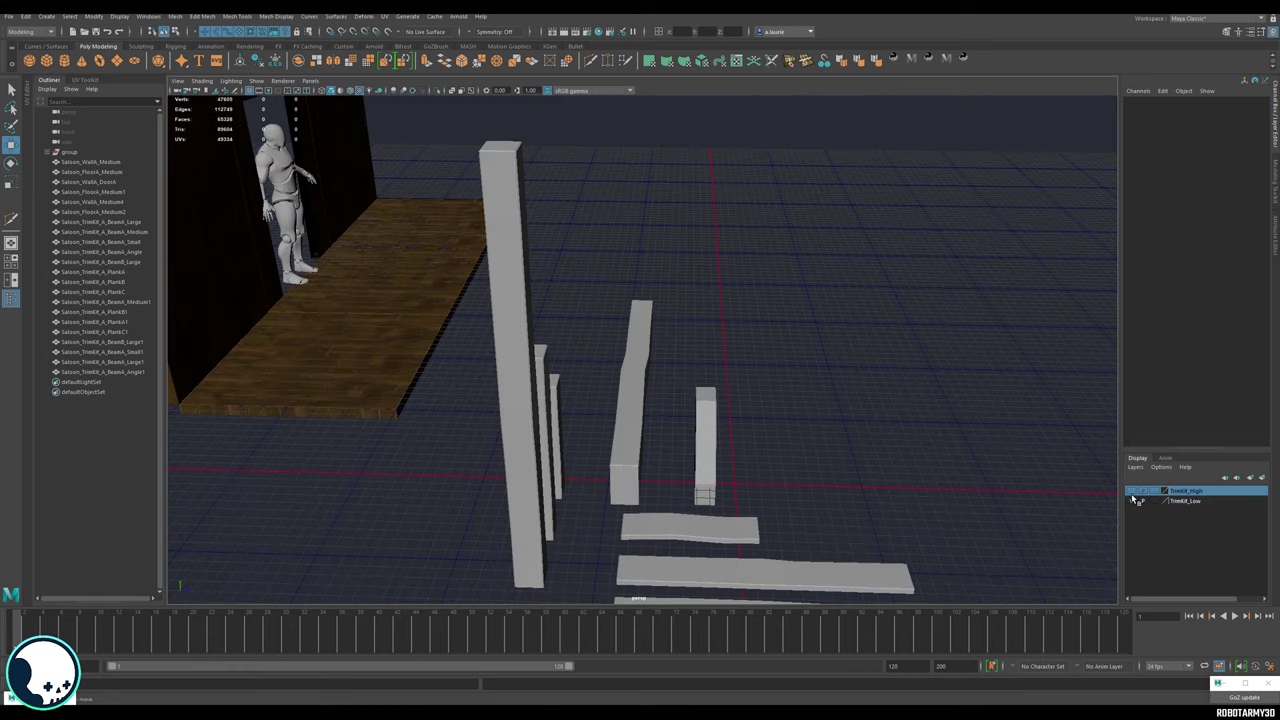
left_click(1131, 491)
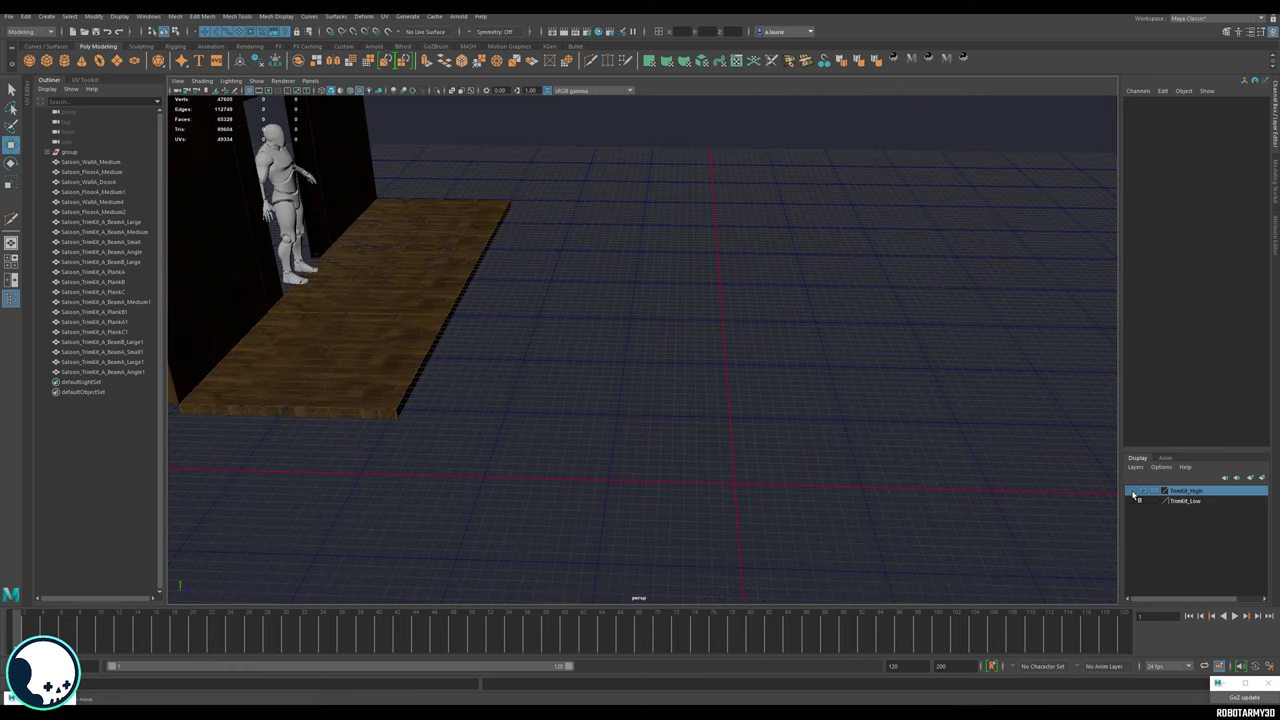
left_click(1131, 491)
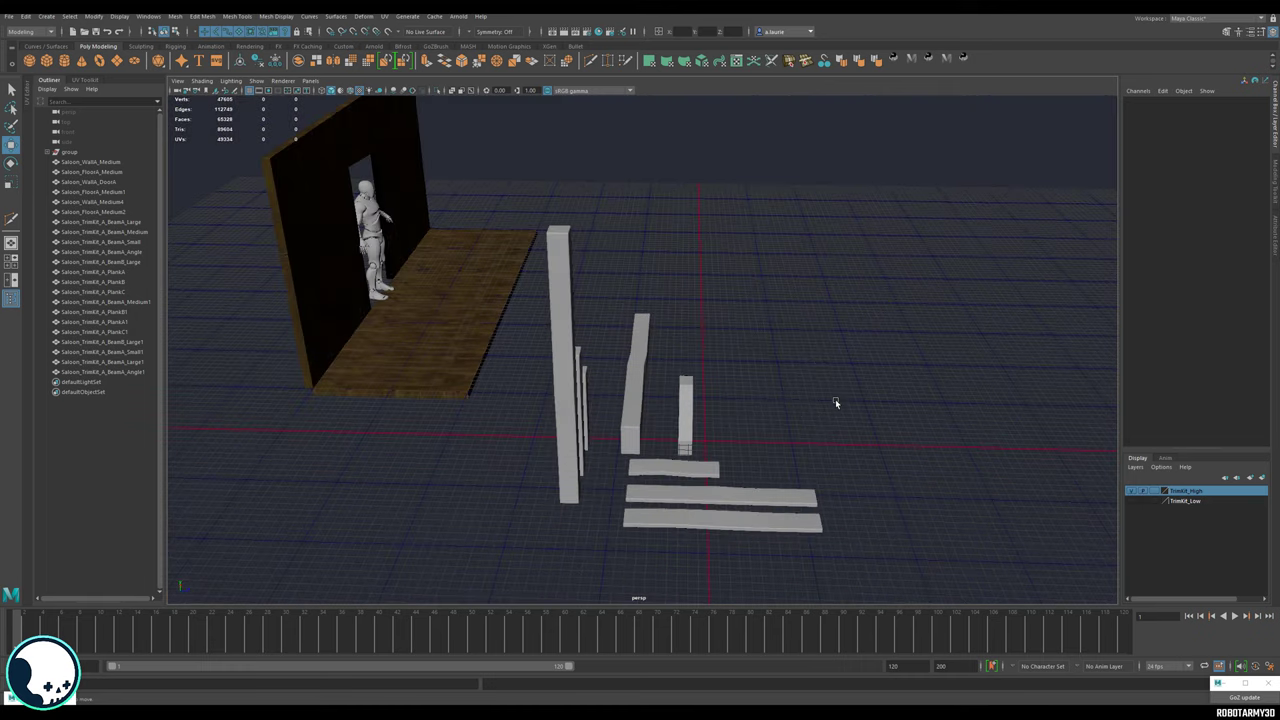
Select all the high-poly trim pieces and switch them from smooth preview back to the unsmoothed mesh.
left_click_drag(830, 342, 557, 543)
left_click_drag(557, 543, 558, 545)
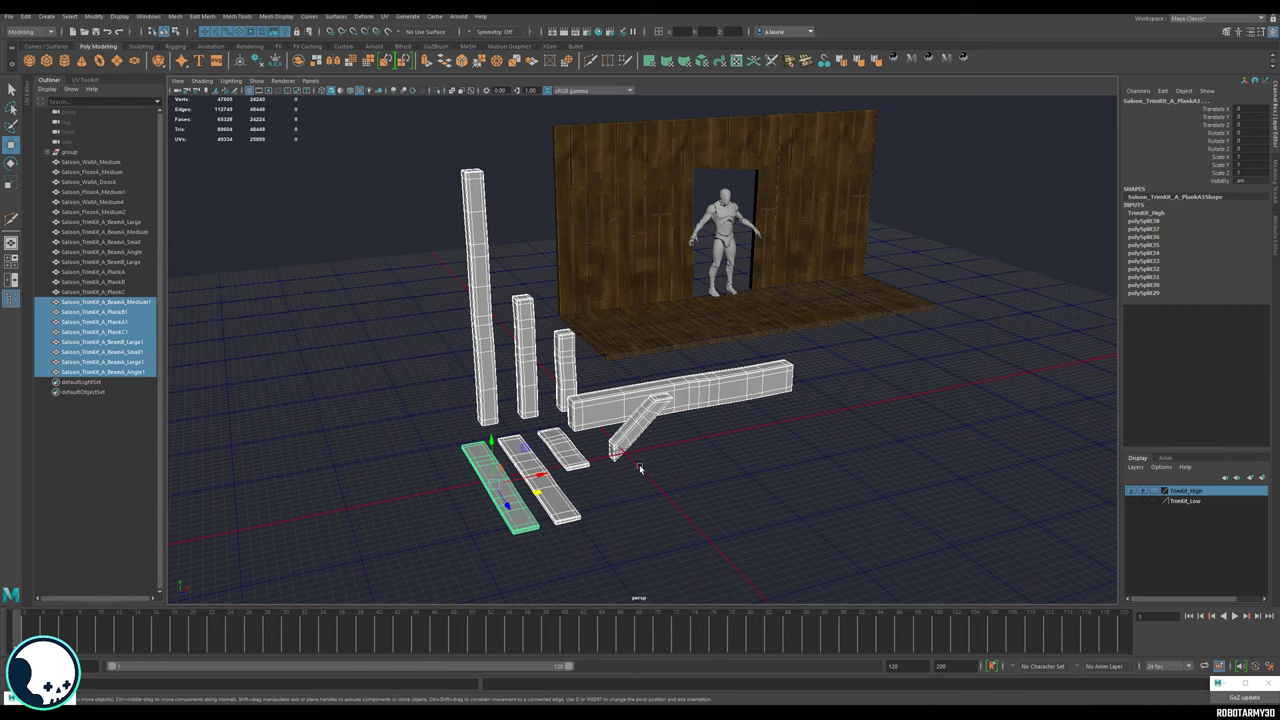
left_click_drag(640, 468, 580, 446, "alt")
middle_click_drag(580, 446, 611, 414, "alt")
key("1")
left_click_drag(697, 426, 443, 243, "alt")
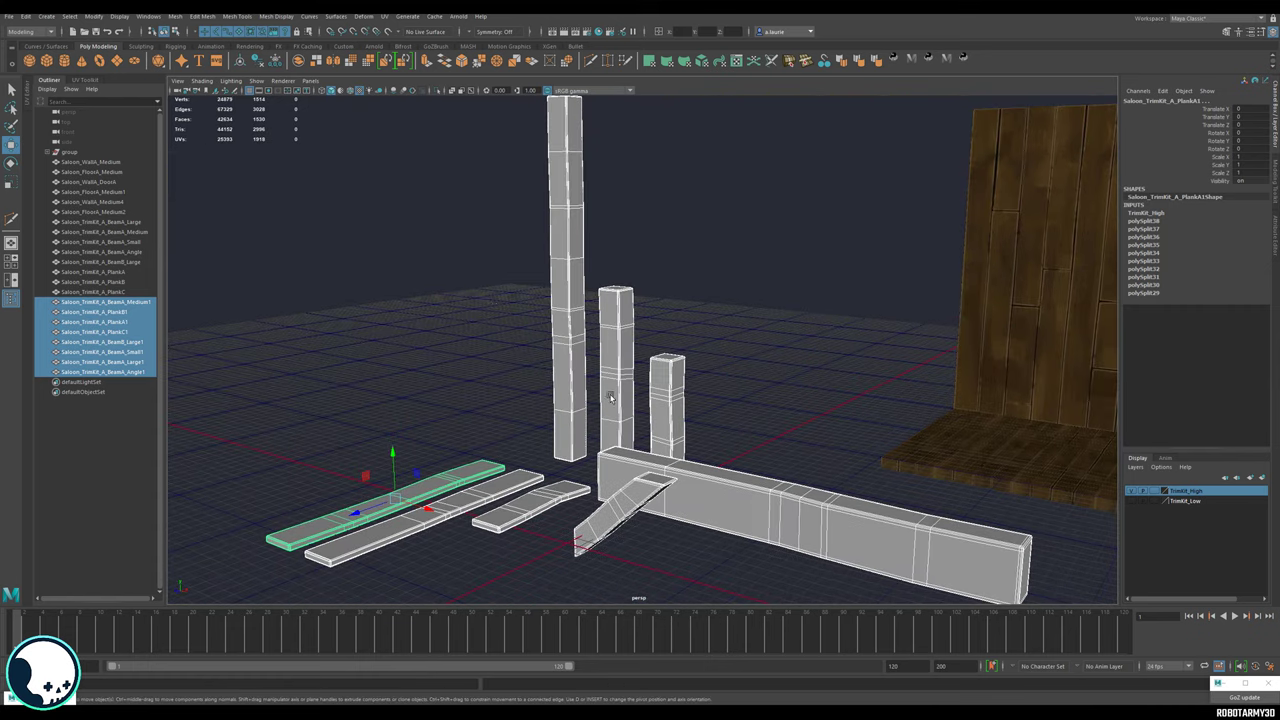
key("1")
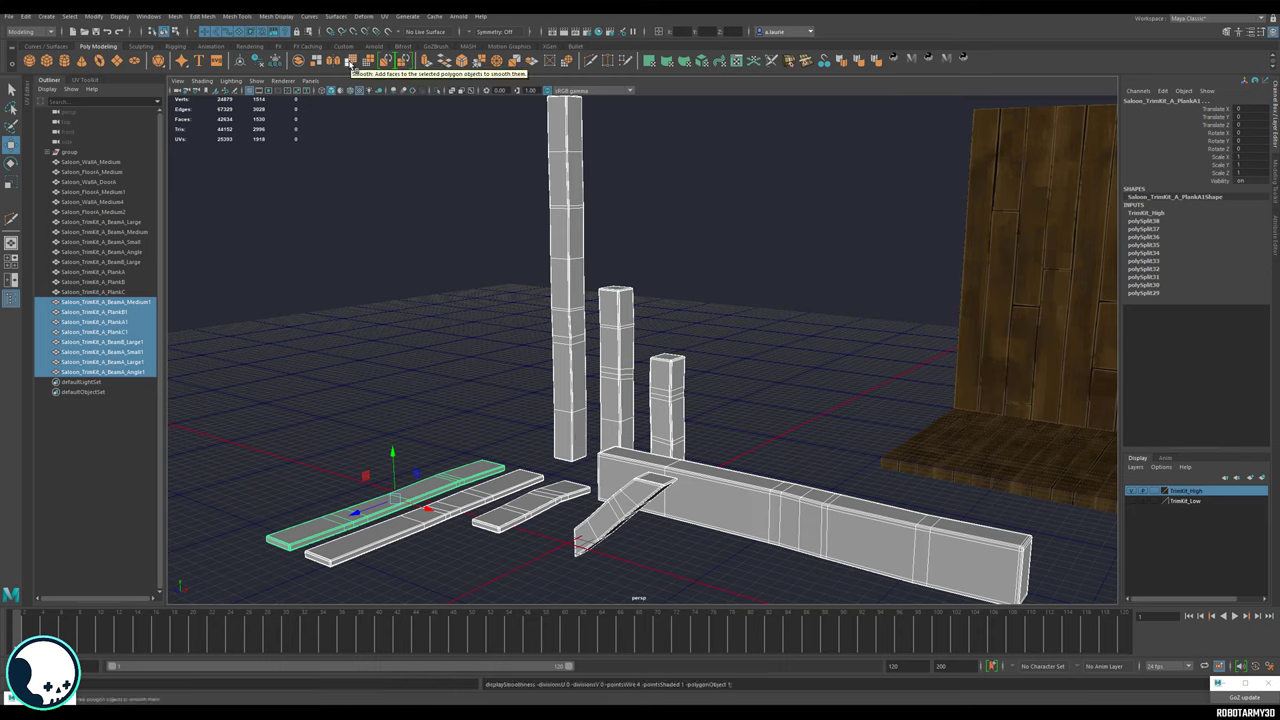
Apply Smooth with one division to all the high-poly trim pieces.
left_click(351, 63)
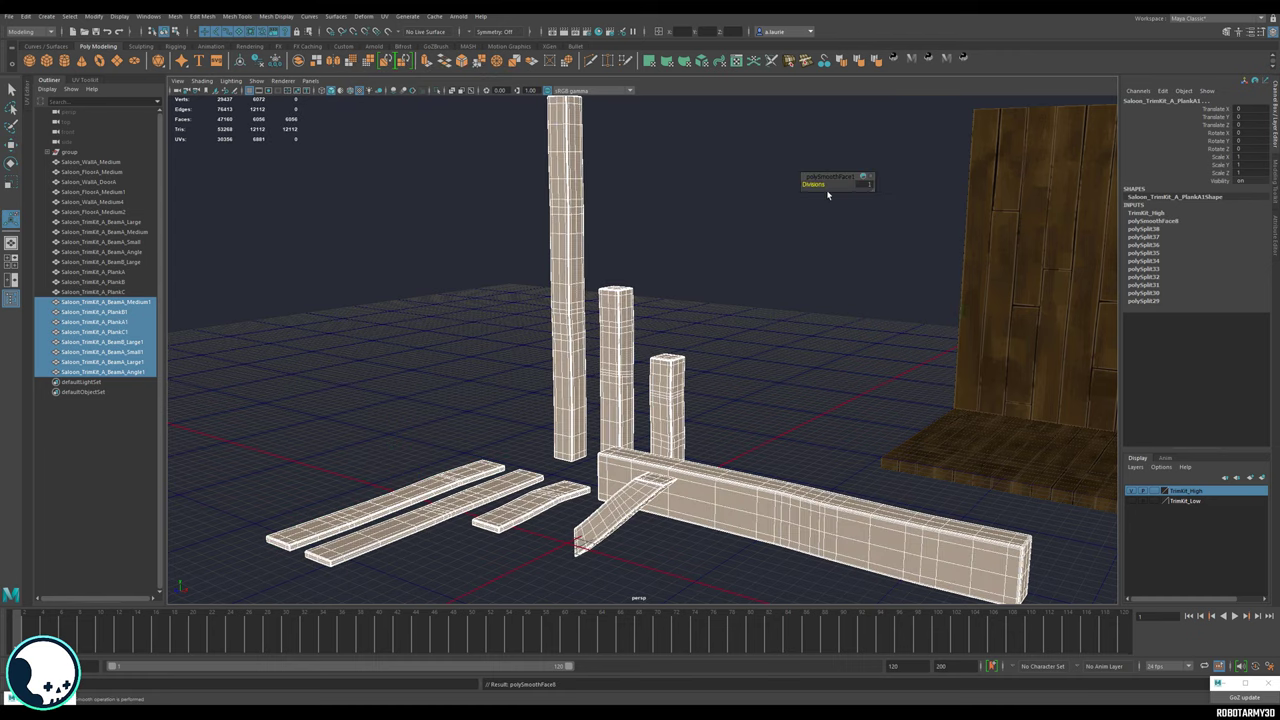
left_click_drag(477, 228, 676, 450)
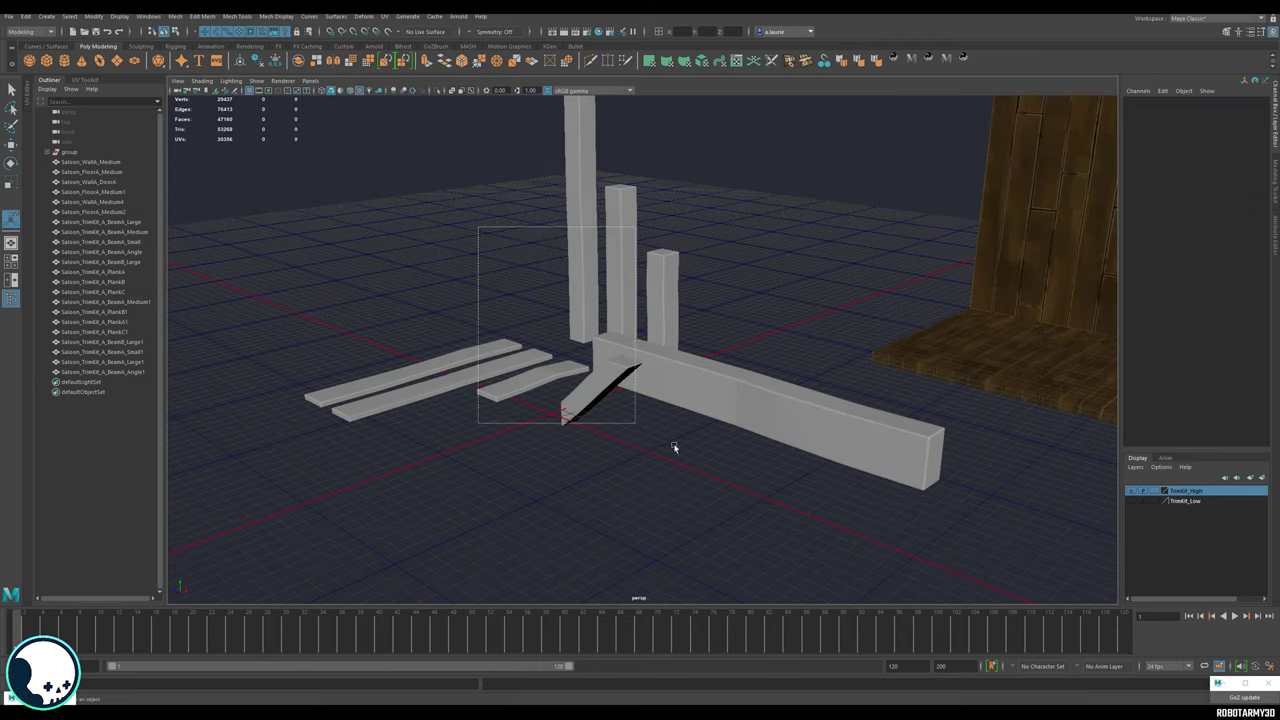
left_click_drag(676, 450, 690, 411, "alt")
key("w")
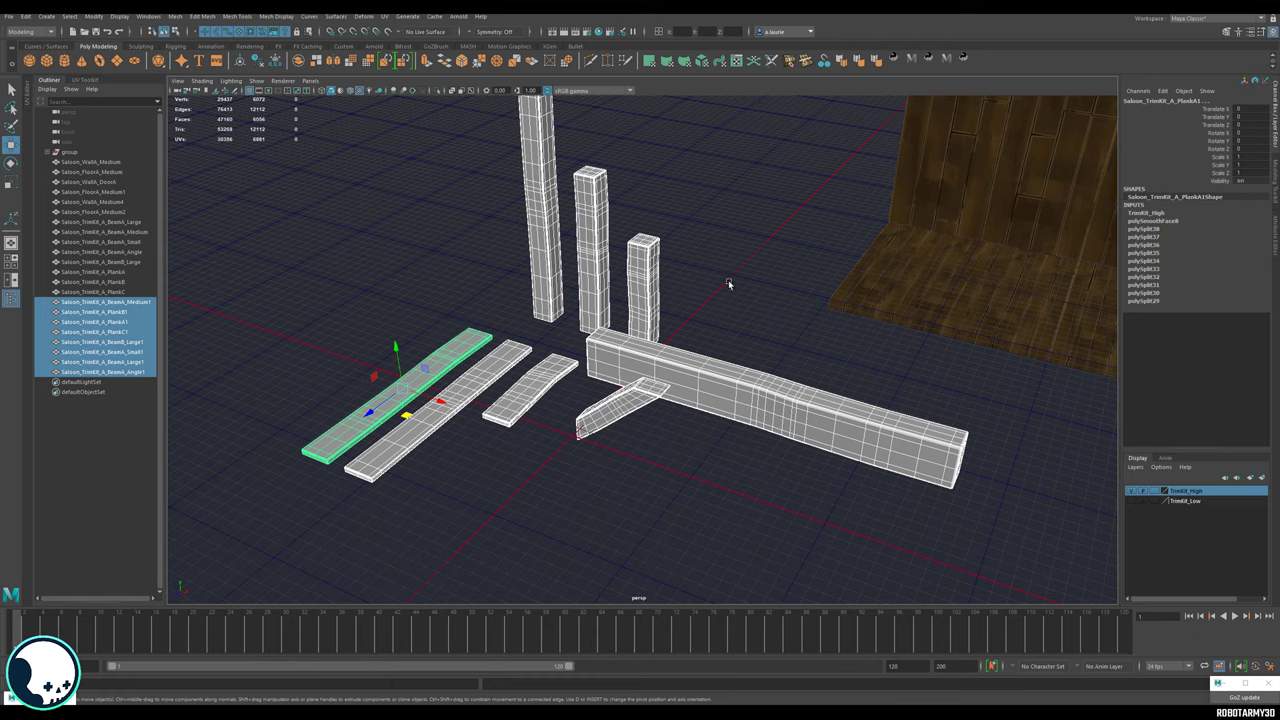
Reselect all the high-poly trim pieces and apply Smooth a second time.
left_click(728, 281)
left_click_drag(437, 282, 663, 437)
middle_click_drag(656, 351, 686, 423, "alt")
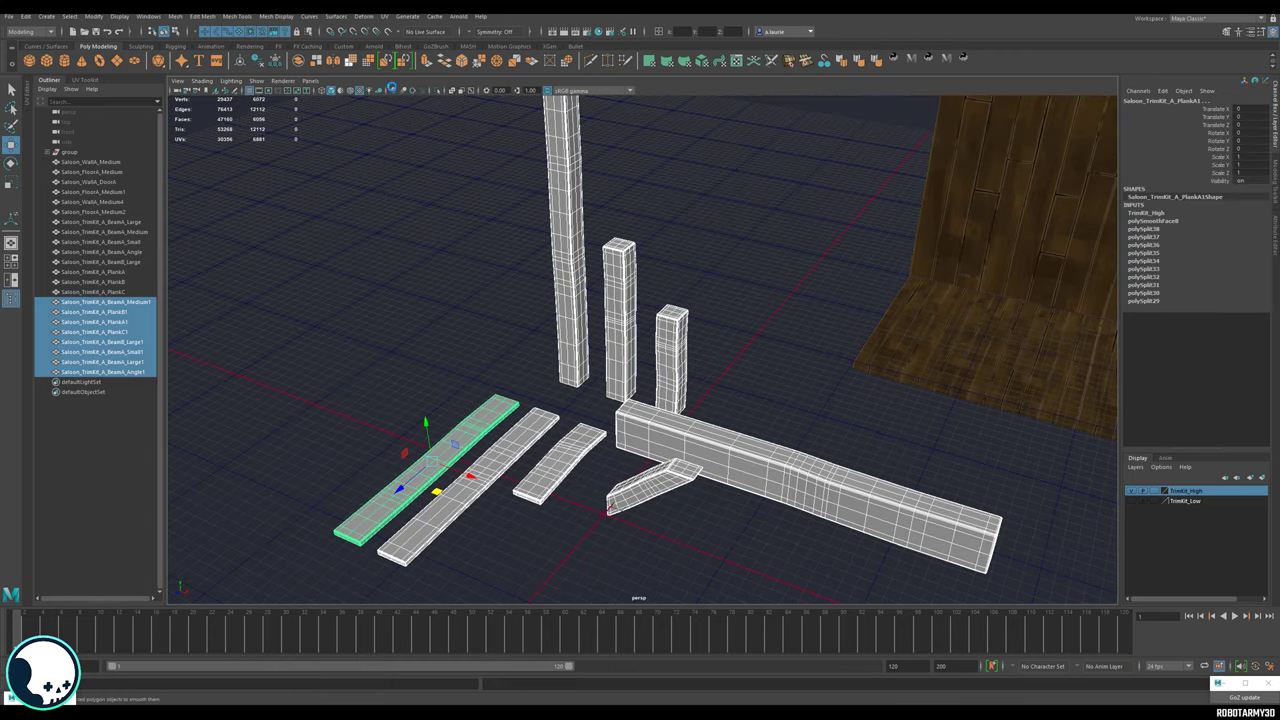
left_click(351, 60)
key("w")
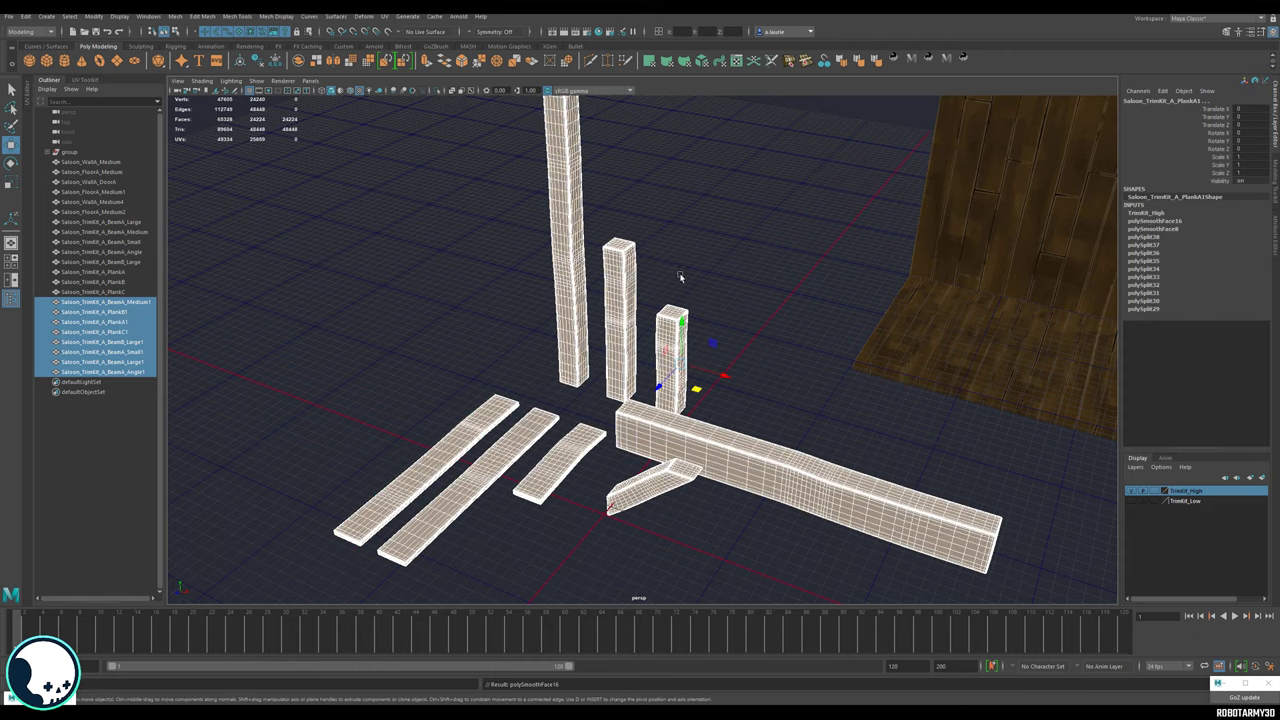
Reselect the smoothed high-poly pieces in object mode and delete their construction history.
right_click_drag(680, 278, 729, 261)
left_click_drag(440, 290, 730, 462)
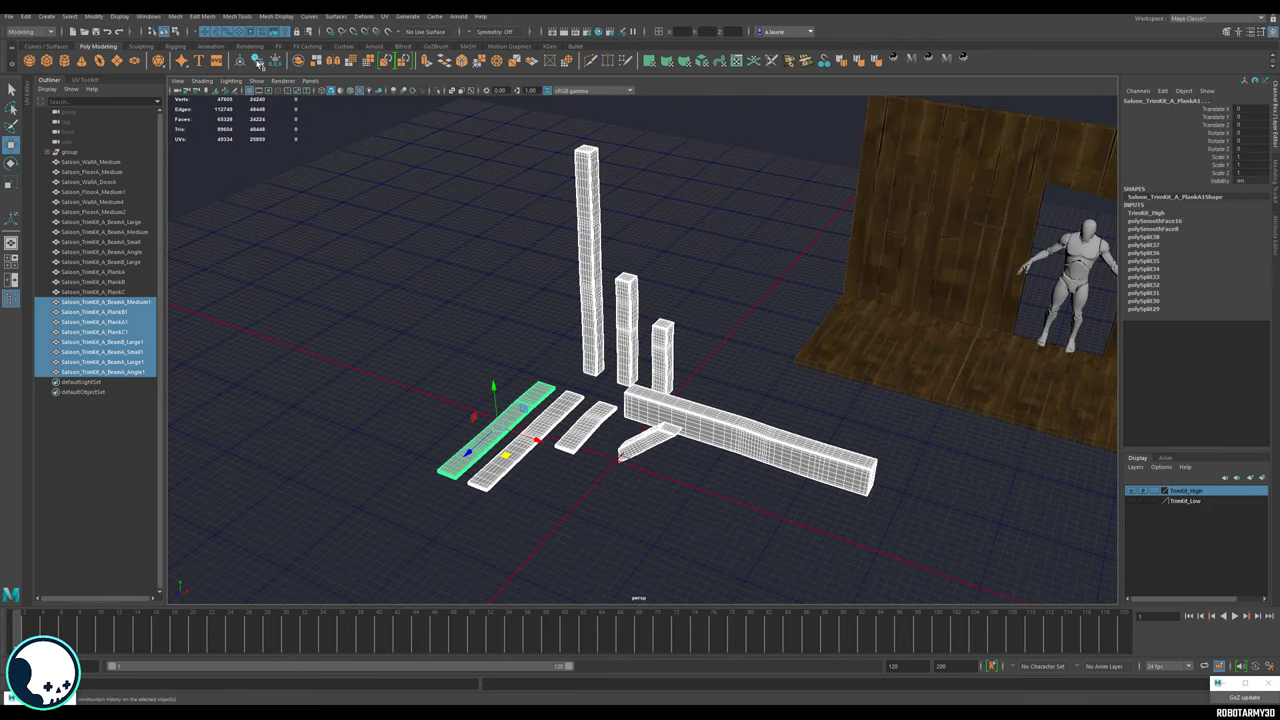
left_click(258, 62)
left_click_drag(548, 292, 678, 396, "alt")
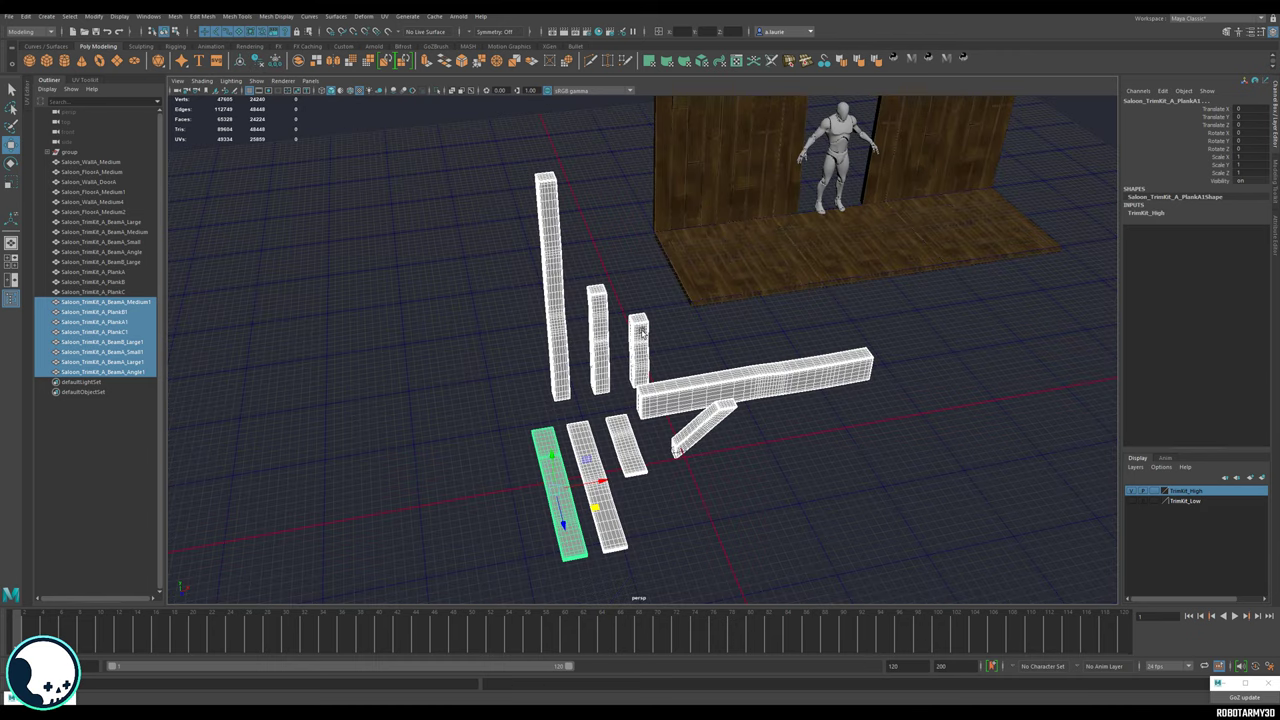
right_click(681, 398)
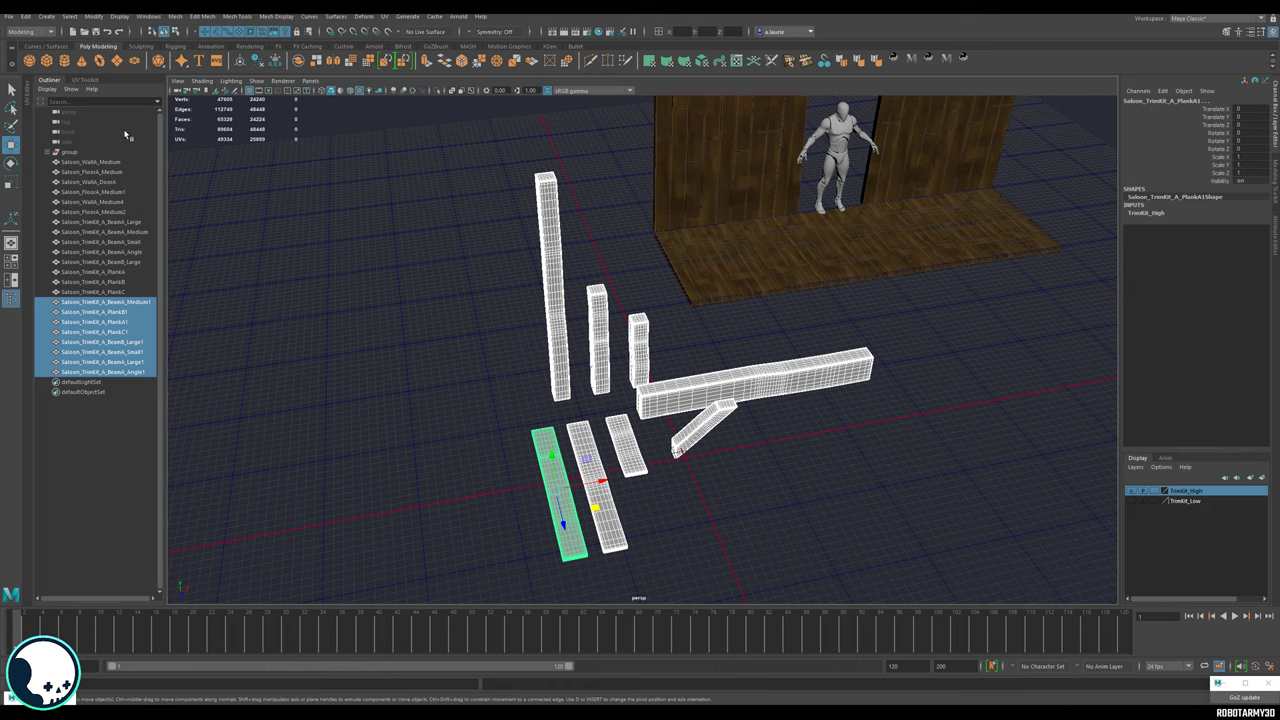
Start an export of the selected high-poly pieces and create a TrimKit folder inside the WIP/Maya folder.
left_click(9, 16)
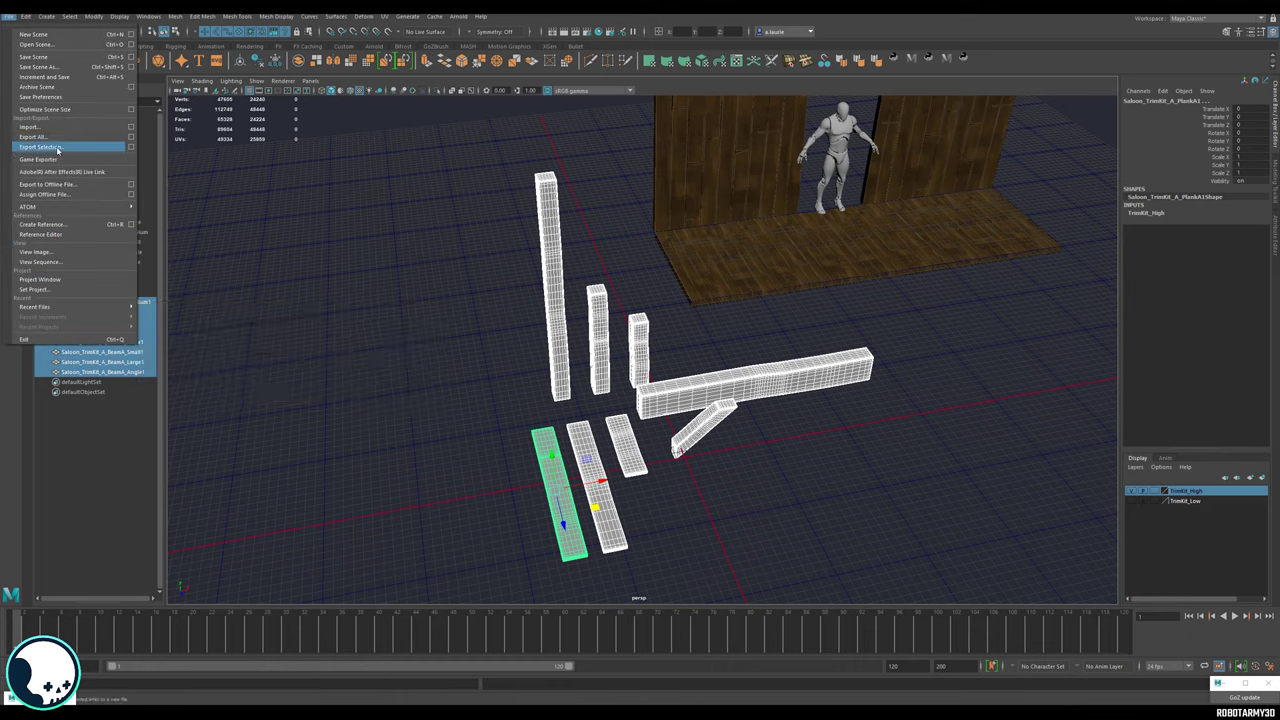
left_click(40, 147)
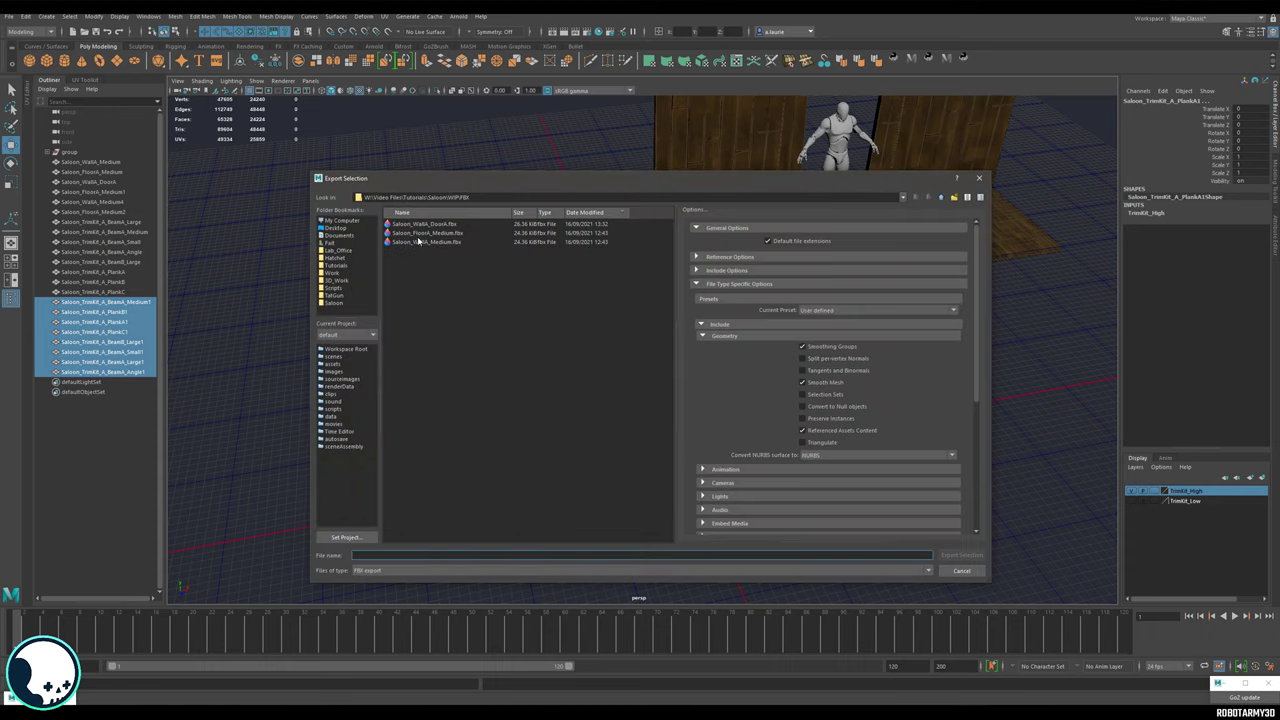
key("BackSpace")
double_click(404, 231)
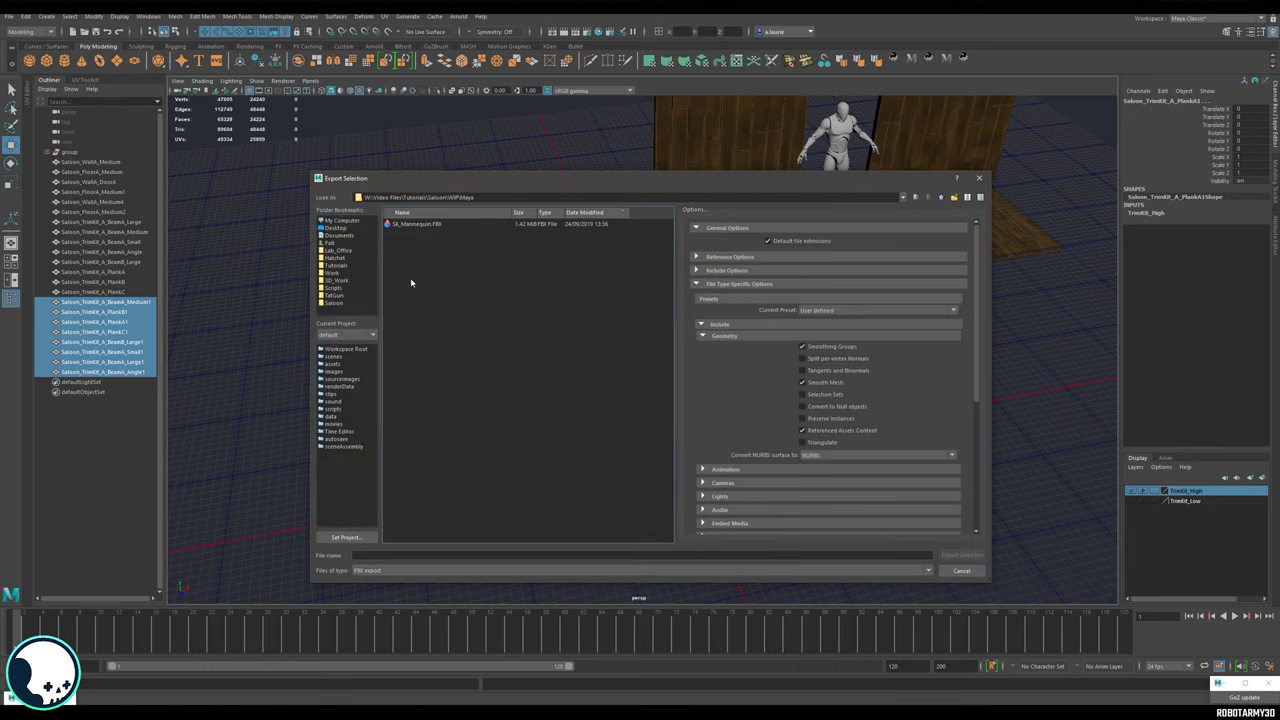
left_click(954, 197)
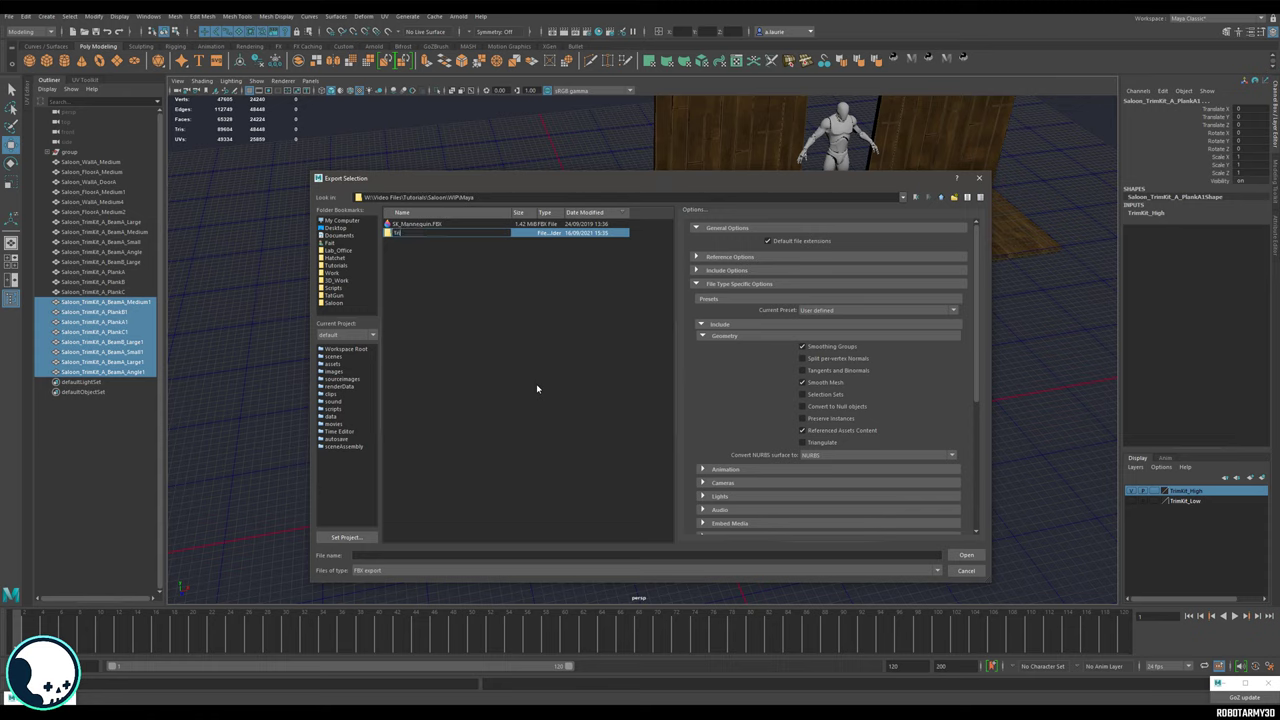
key("Return")
Export the selected high-poly pieces in OBJ format as TrimKit_A_High in the TrimKit folder.
left_click(410, 570)
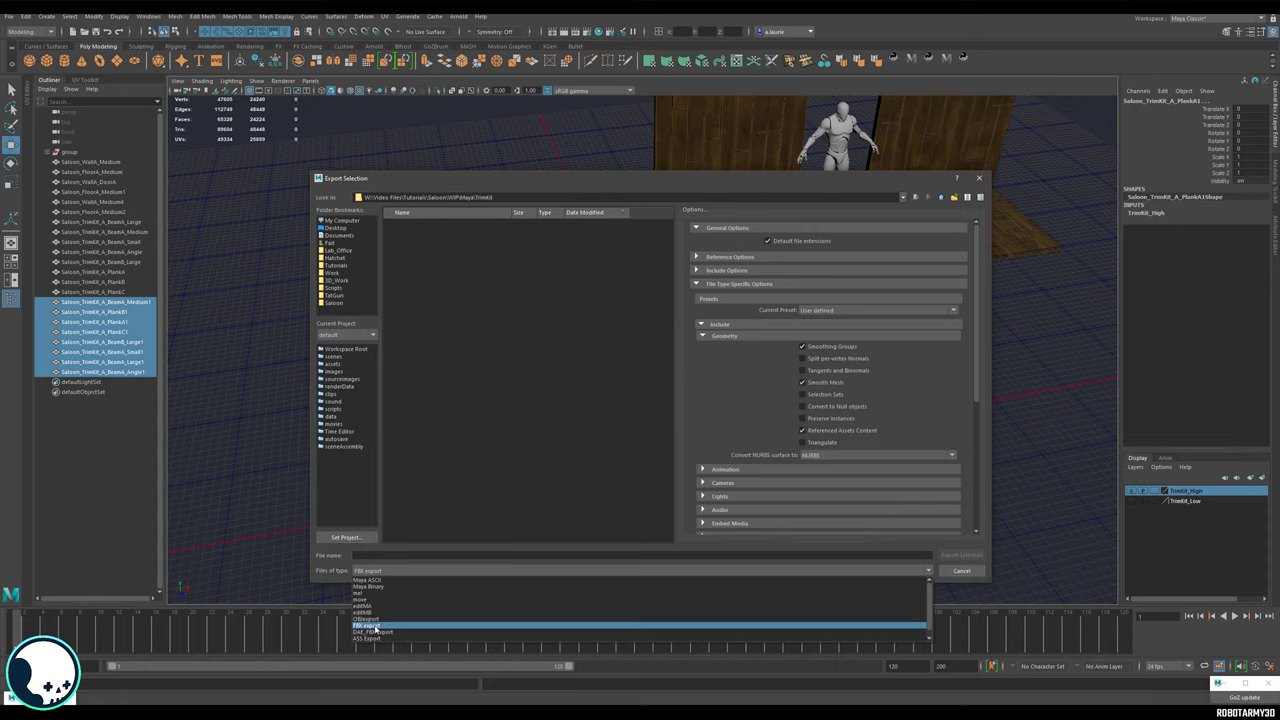
left_click(366, 619)
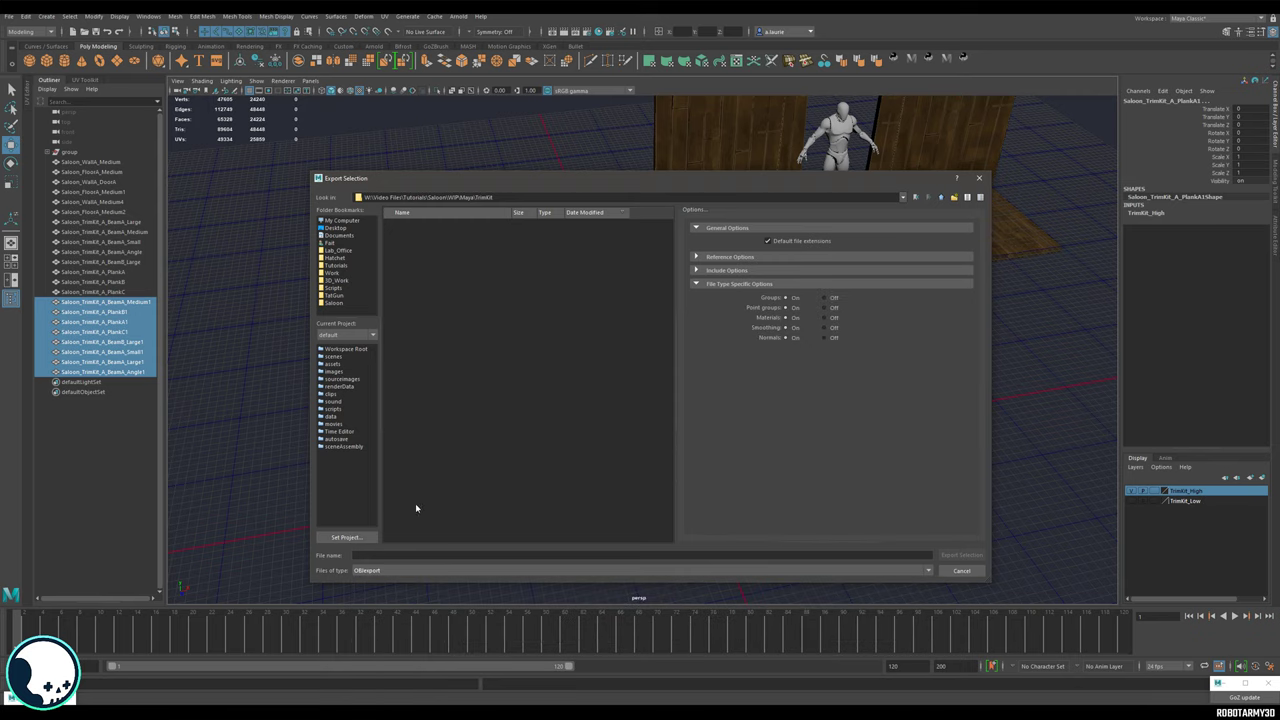
left_click(400, 554)
type("TrimKit_A_High")
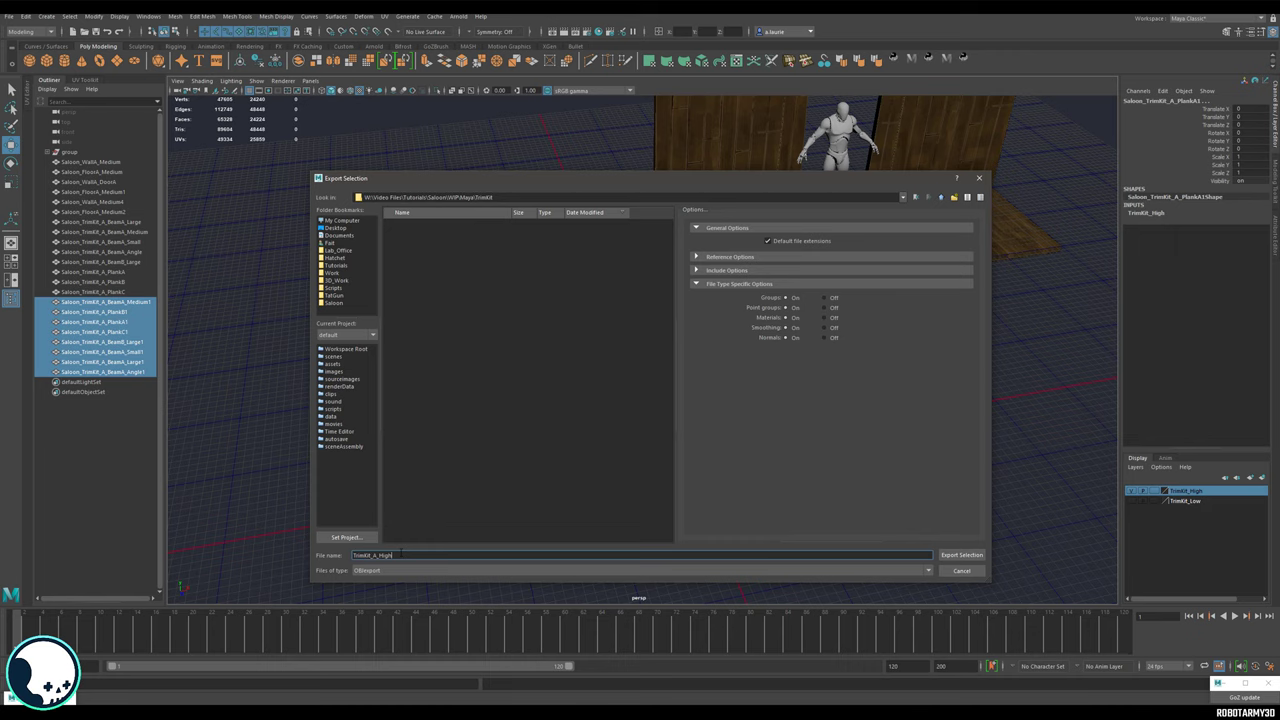
key("Return")
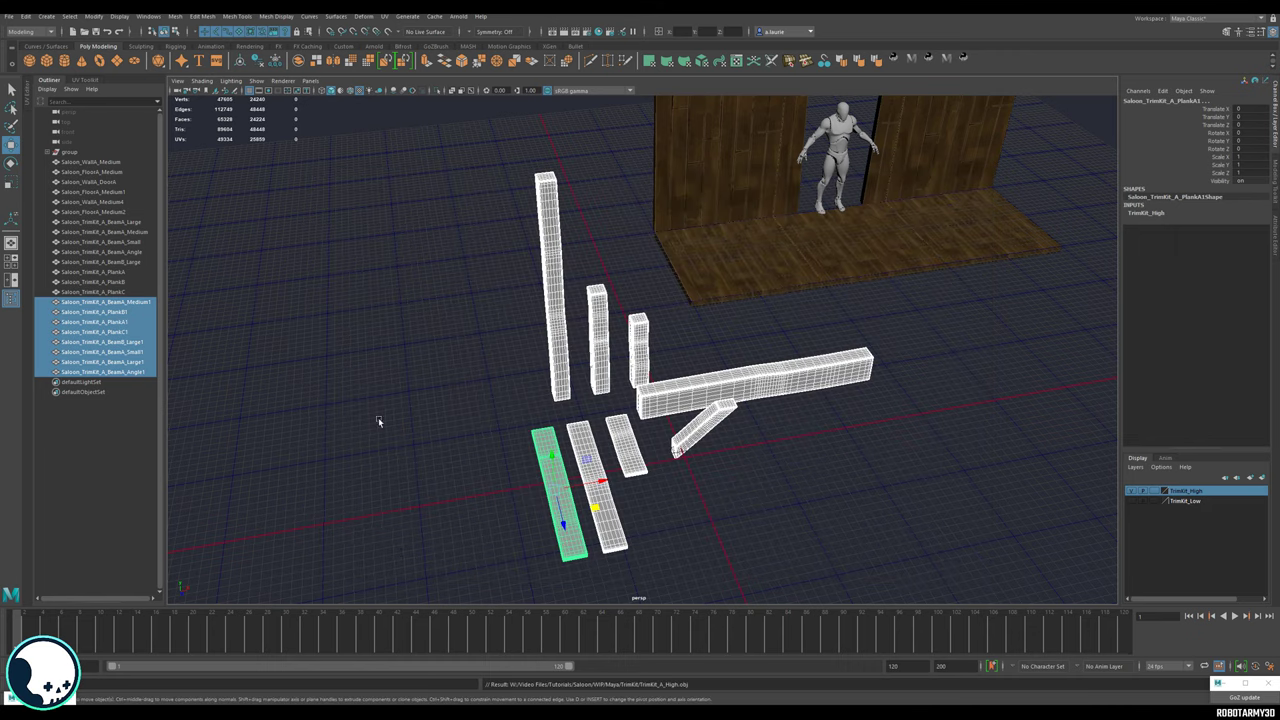
Hide the TrimKit_High layer, show the TrimKit_Low layer and select all the low-poly trim pieces.
left_click(1133, 491)
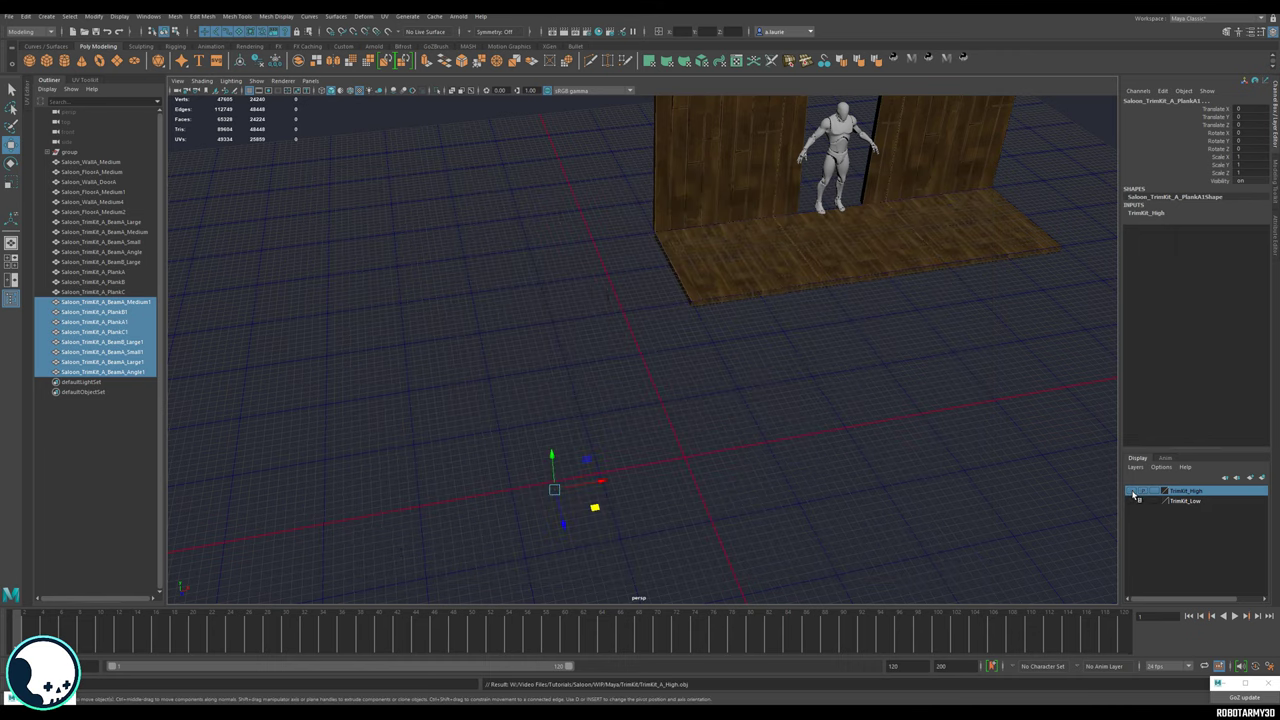
left_click(1133, 501)
left_click_drag(888, 588, 486, 352)
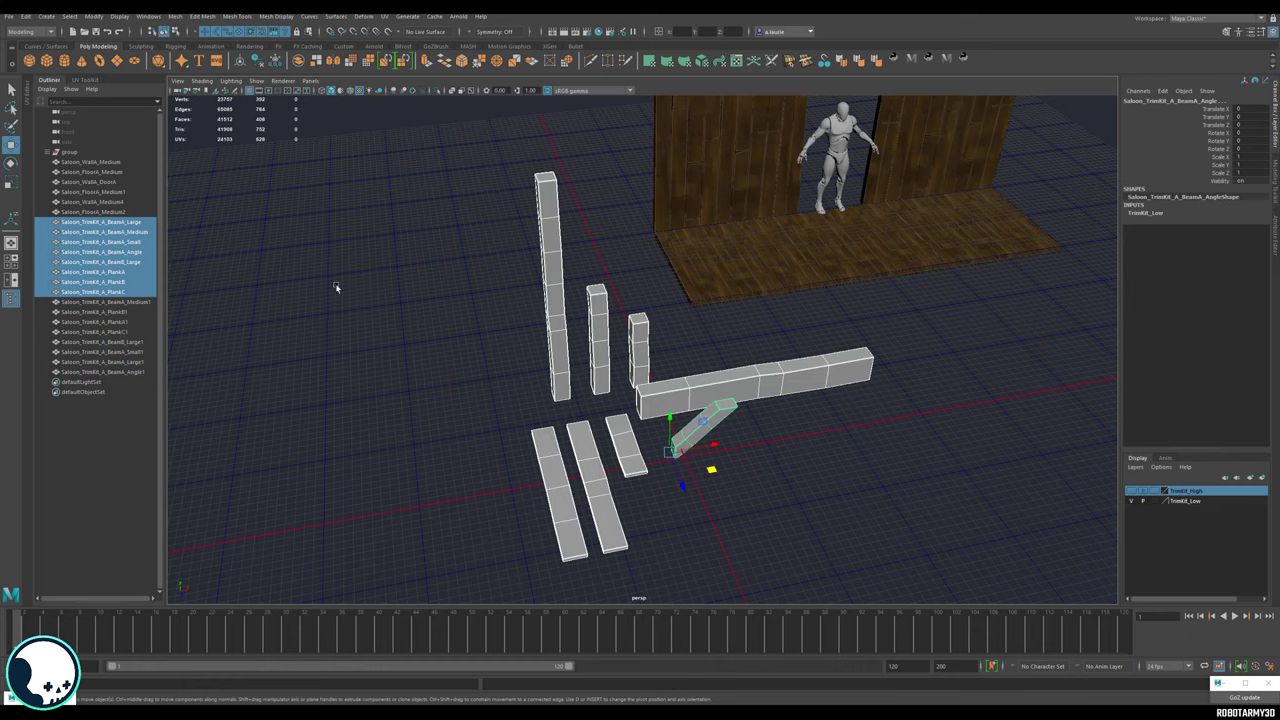
Export the selected low-poly pieces in OBJ format as TrimKit_A_Low in the TrimKit folder.
left_click(10, 17)
left_click(45, 146)
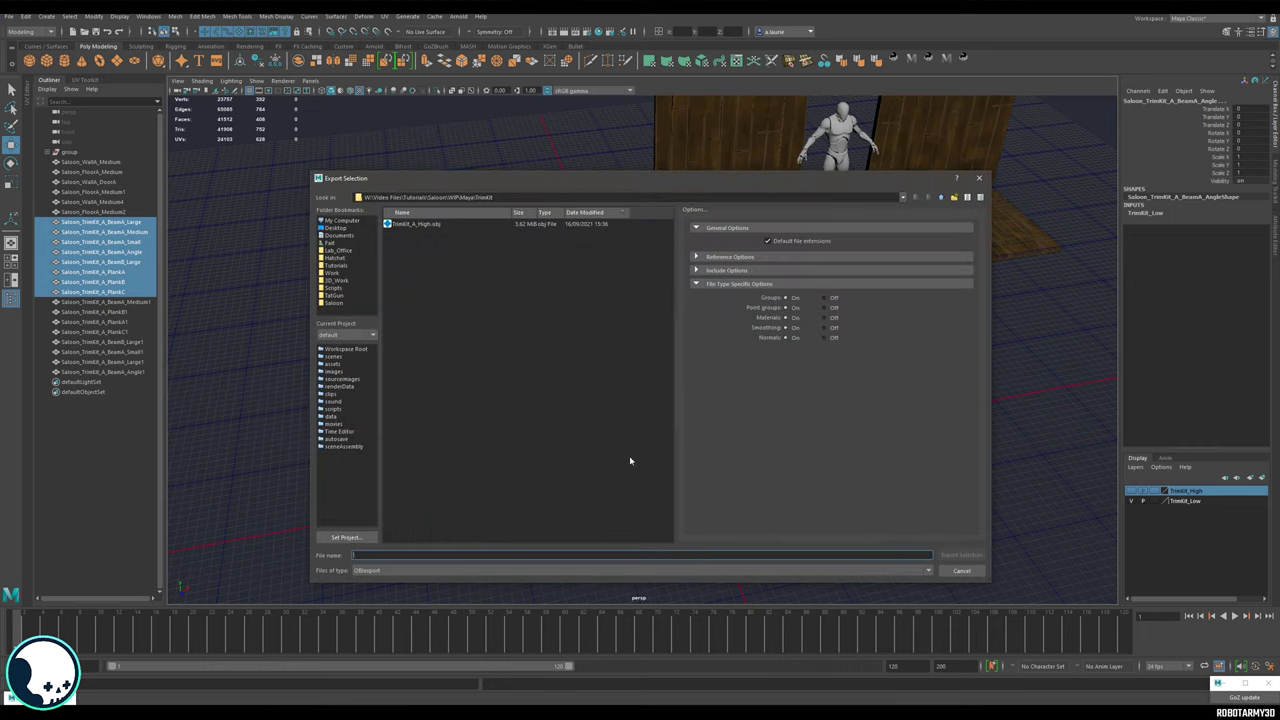
left_click(432, 224)
left_click(411, 554)
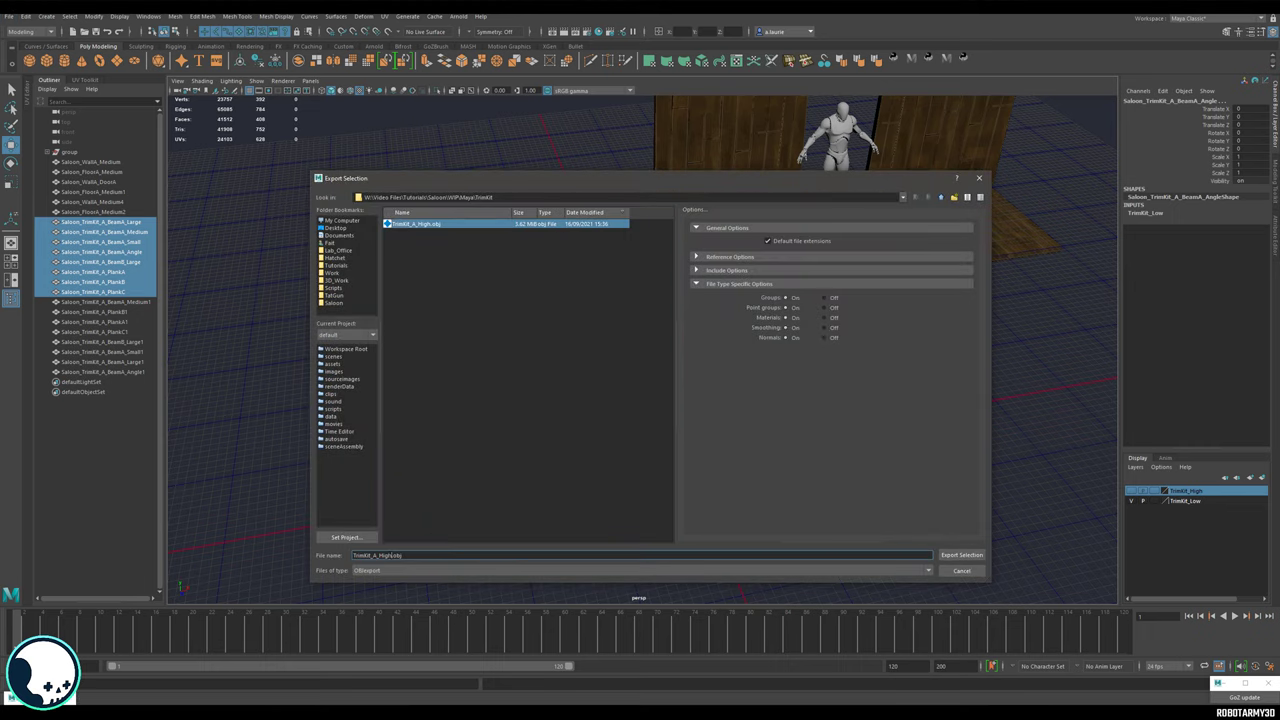
key("BackSpace")
key("BackSpace")
key("BackSpace")
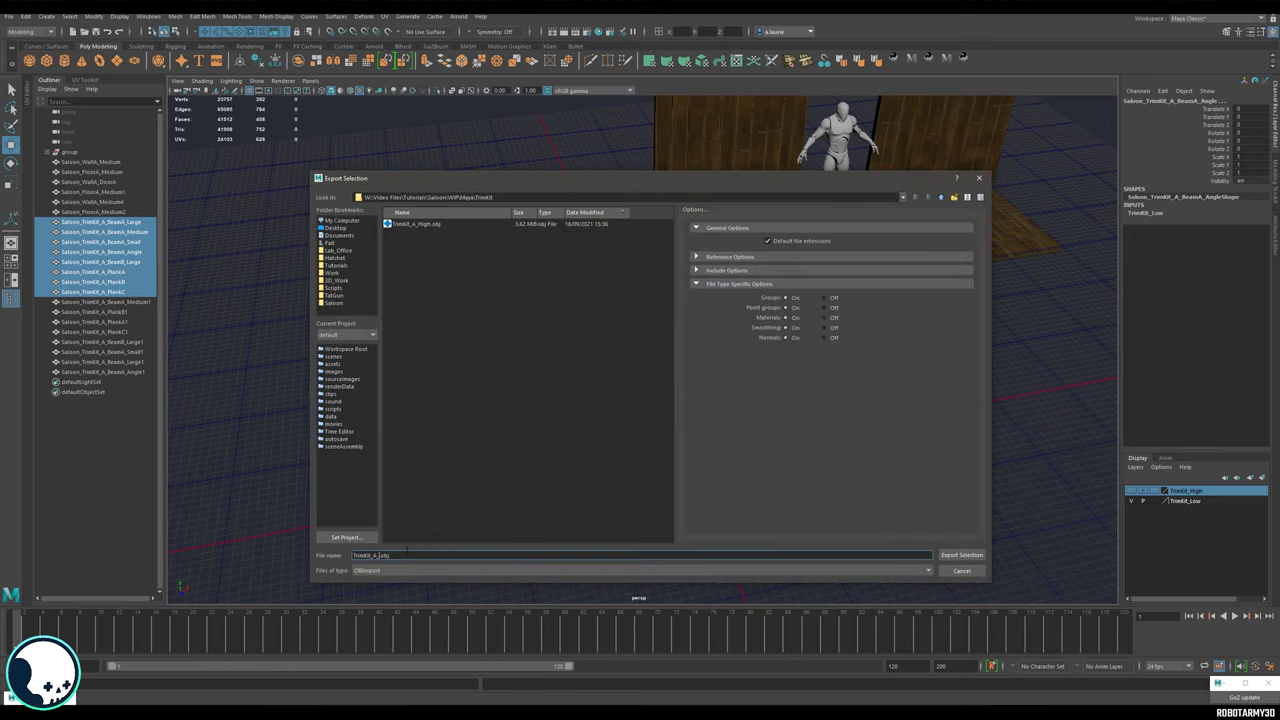
key("Return")
left_click_drag(391, 531, 688, 370, "alt")
left_click_drag(398, 314, 660, 488)
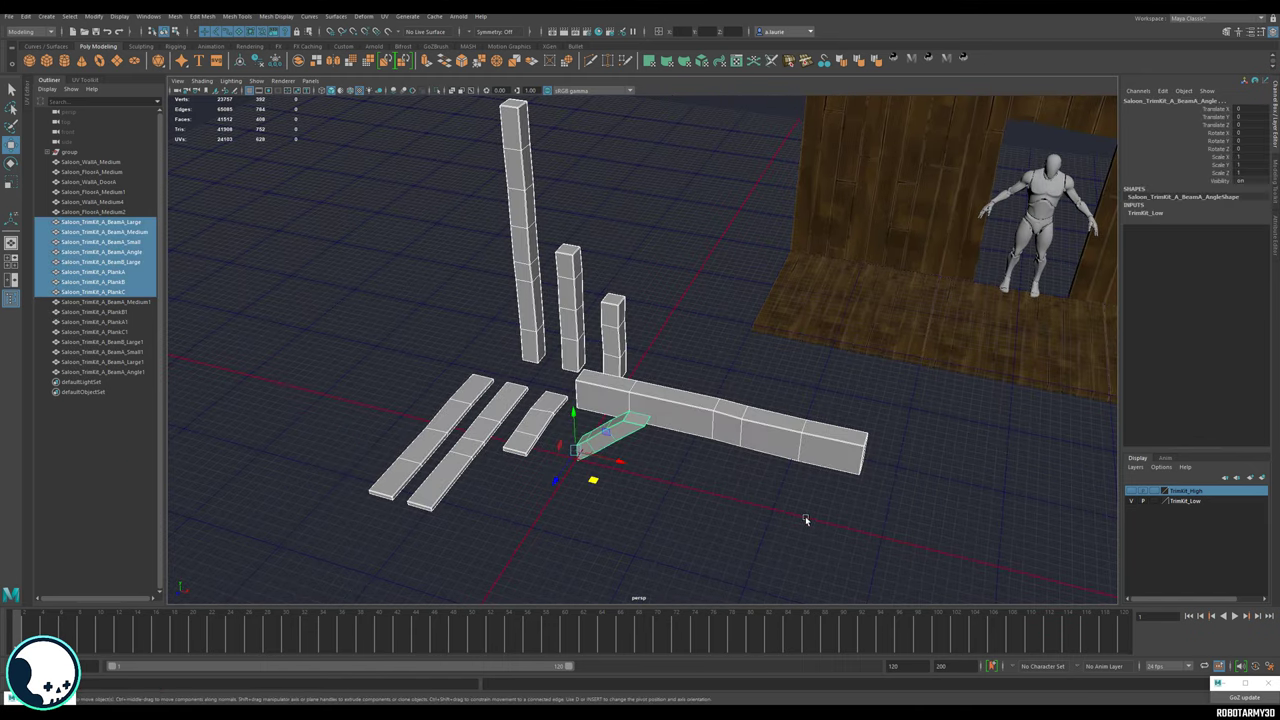
mouse_move(805, 516)
left_mouse_down("alt")
mouse_move(834, 509)
mouse_move(799, 513)
left_mouse_up("alt")
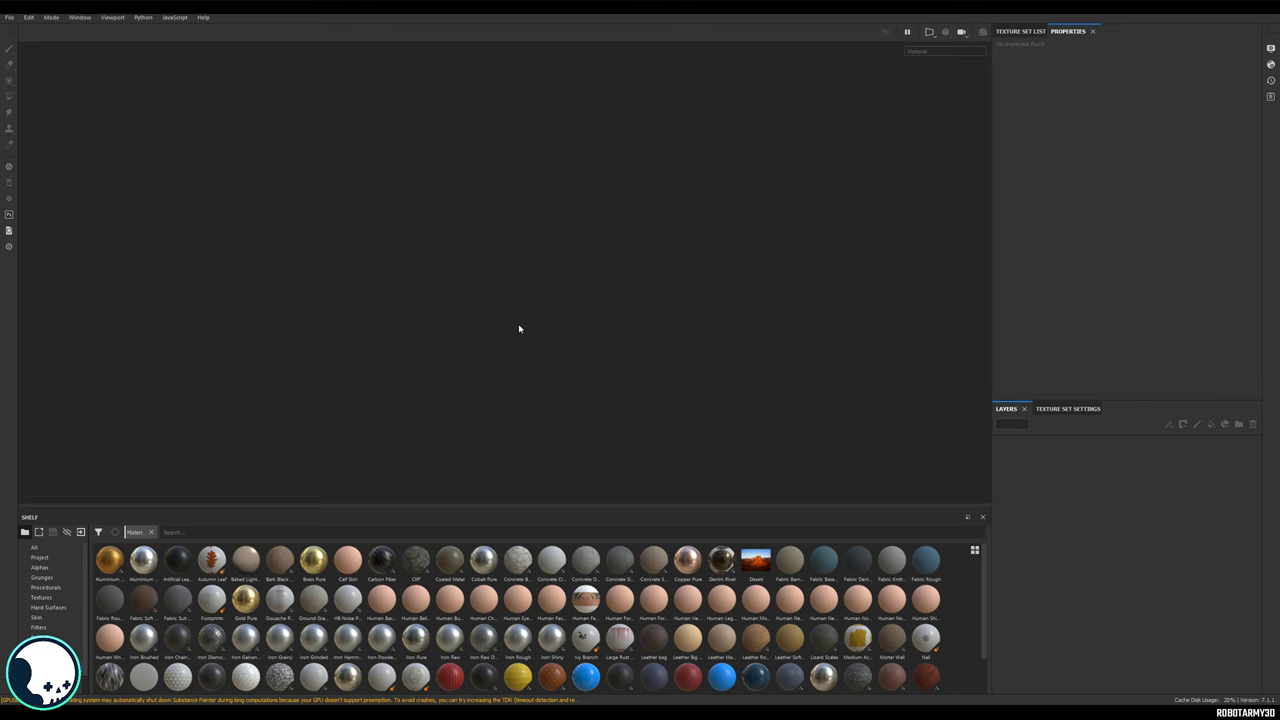
Create a new Substance Painter project from TrimKit_A_Low.obj using the Unreal Engine 4 template.
left_click(12, 22)
left_click(23, 30)
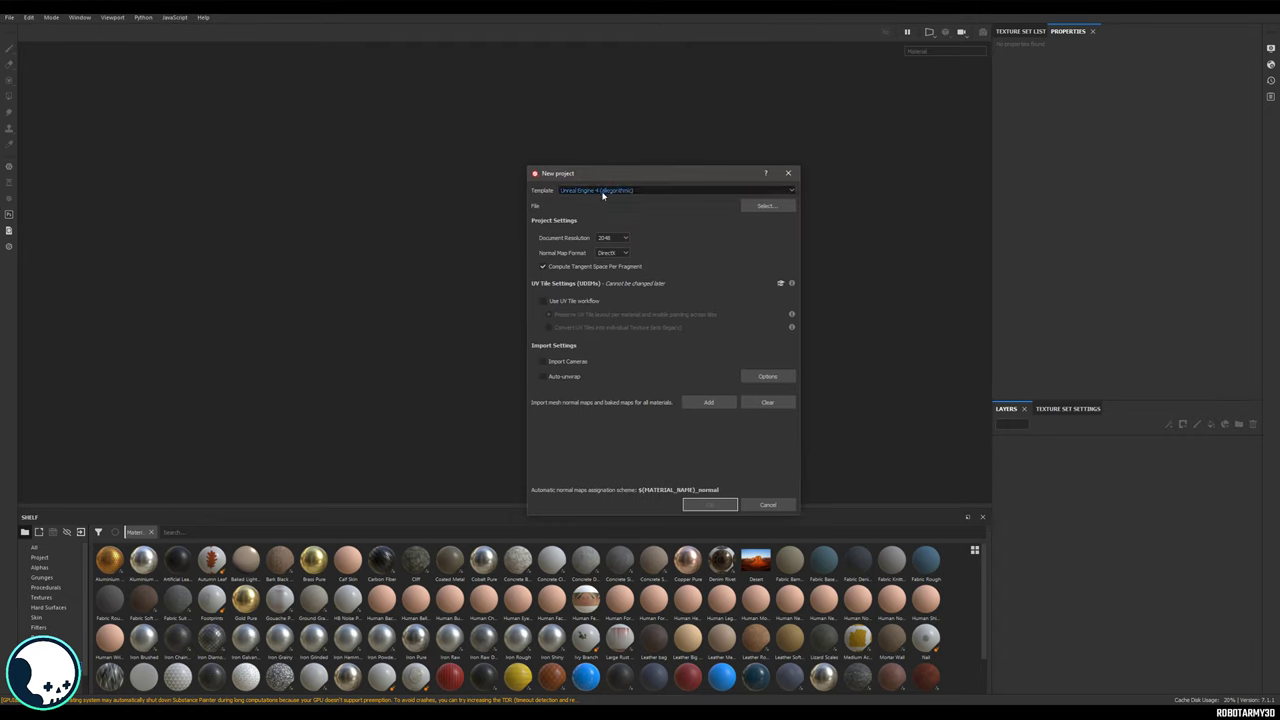
left_click(601, 197)
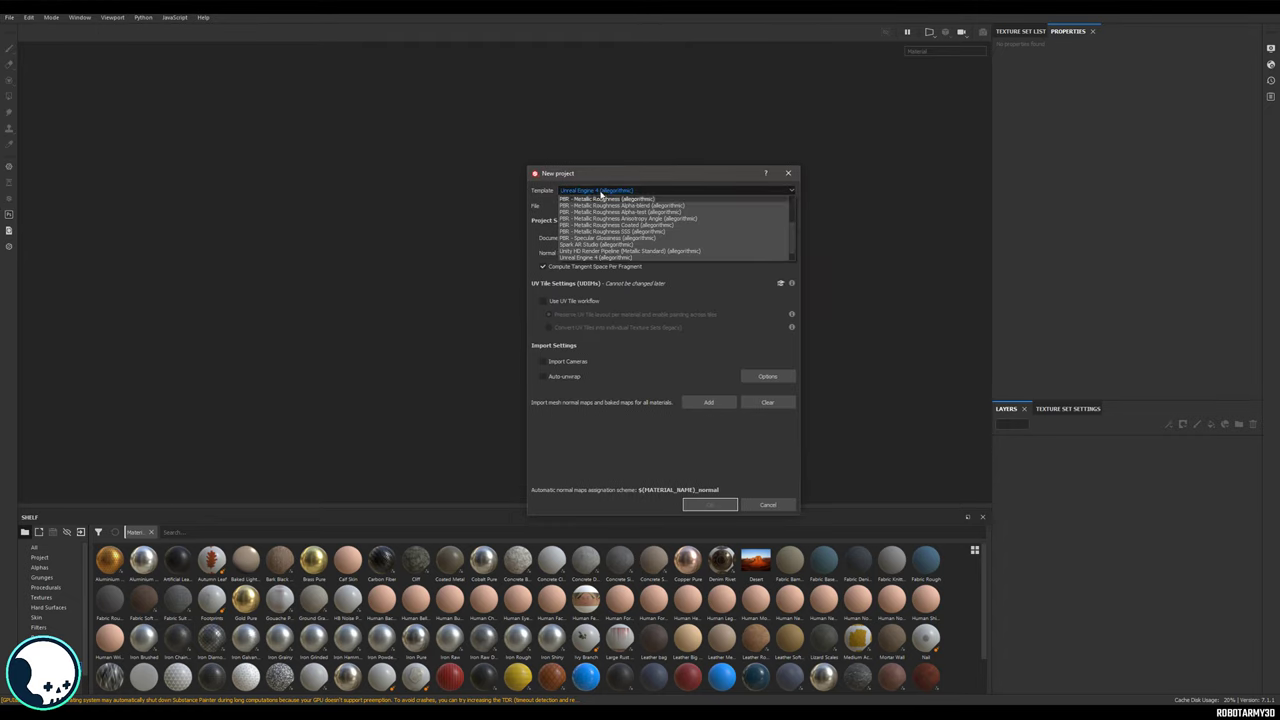
left_click(600, 194)
left_click(772, 207)
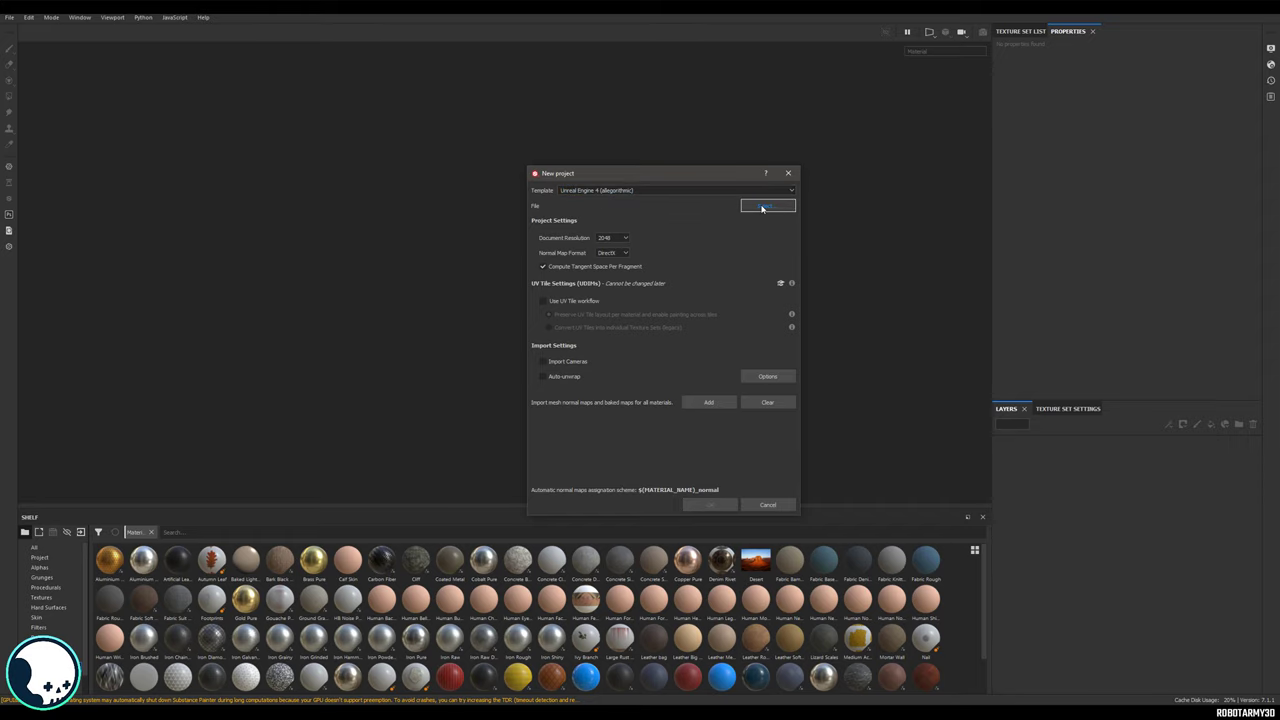
double_click(797, 264)
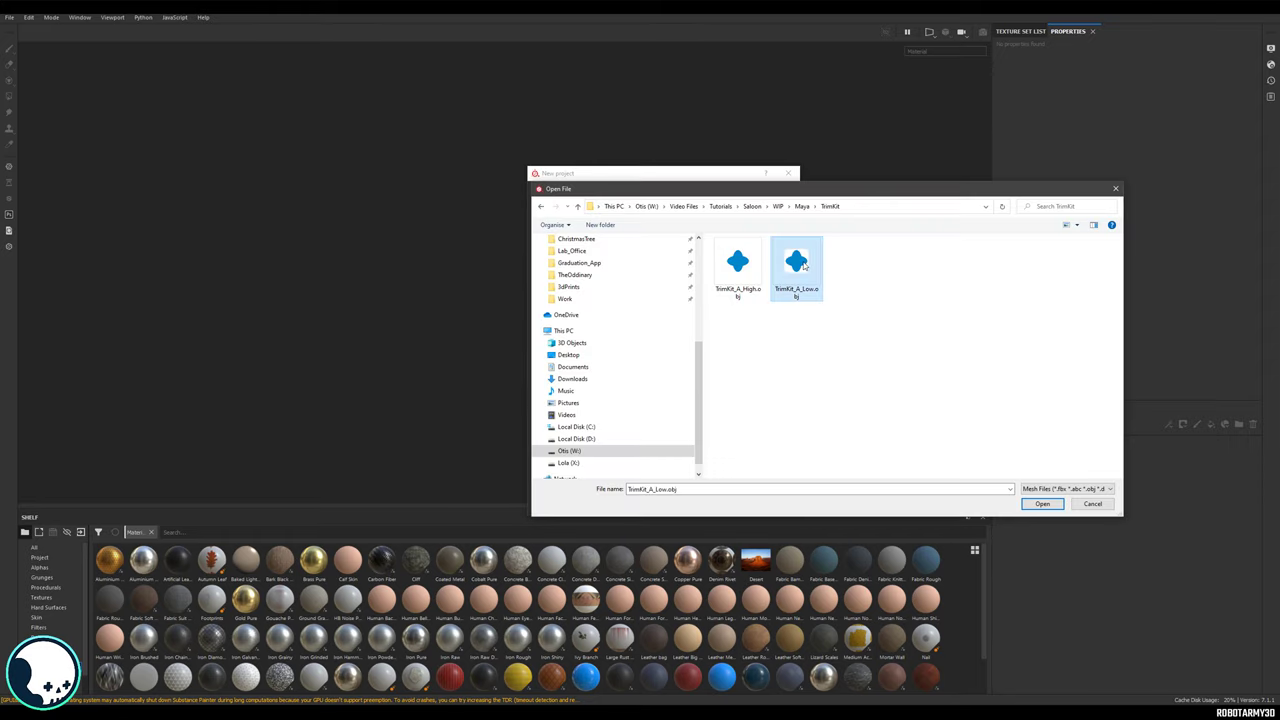
left_click(721, 504)
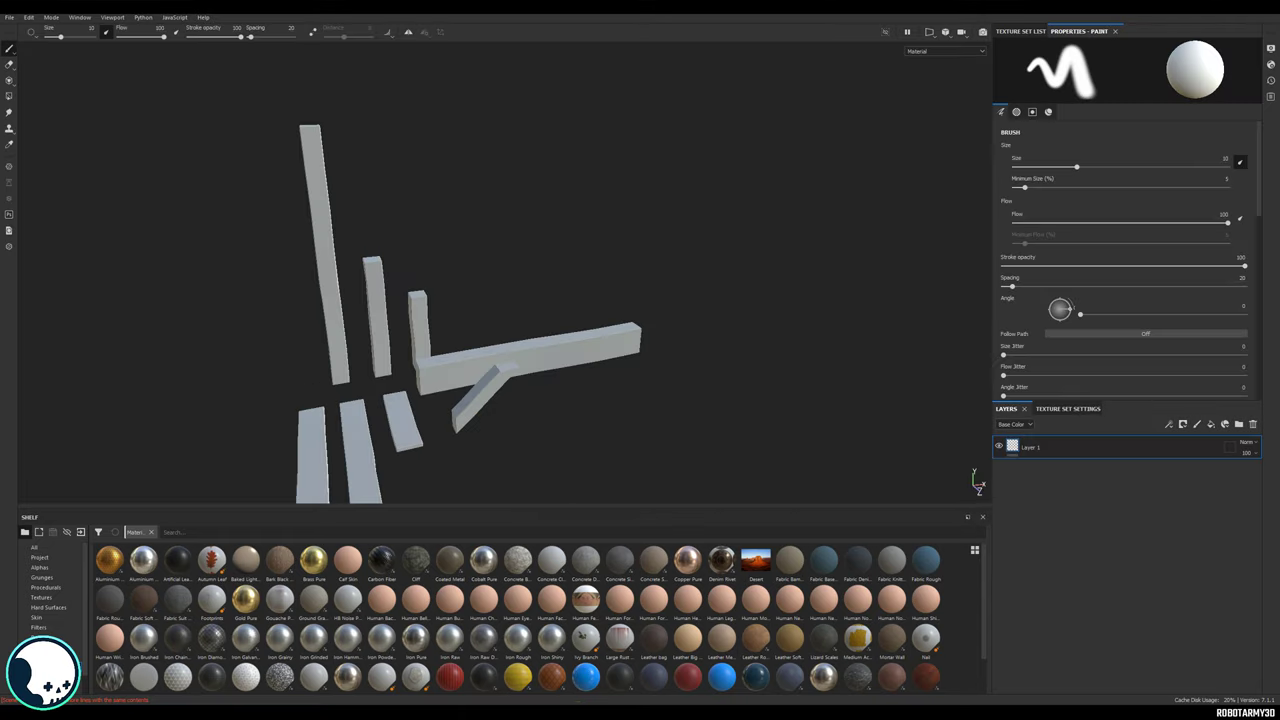
Show the 3D and 2D views side by side and examine the trim kit's UV layout.
middle_click_drag(526, 230, 456, 312, "alt")
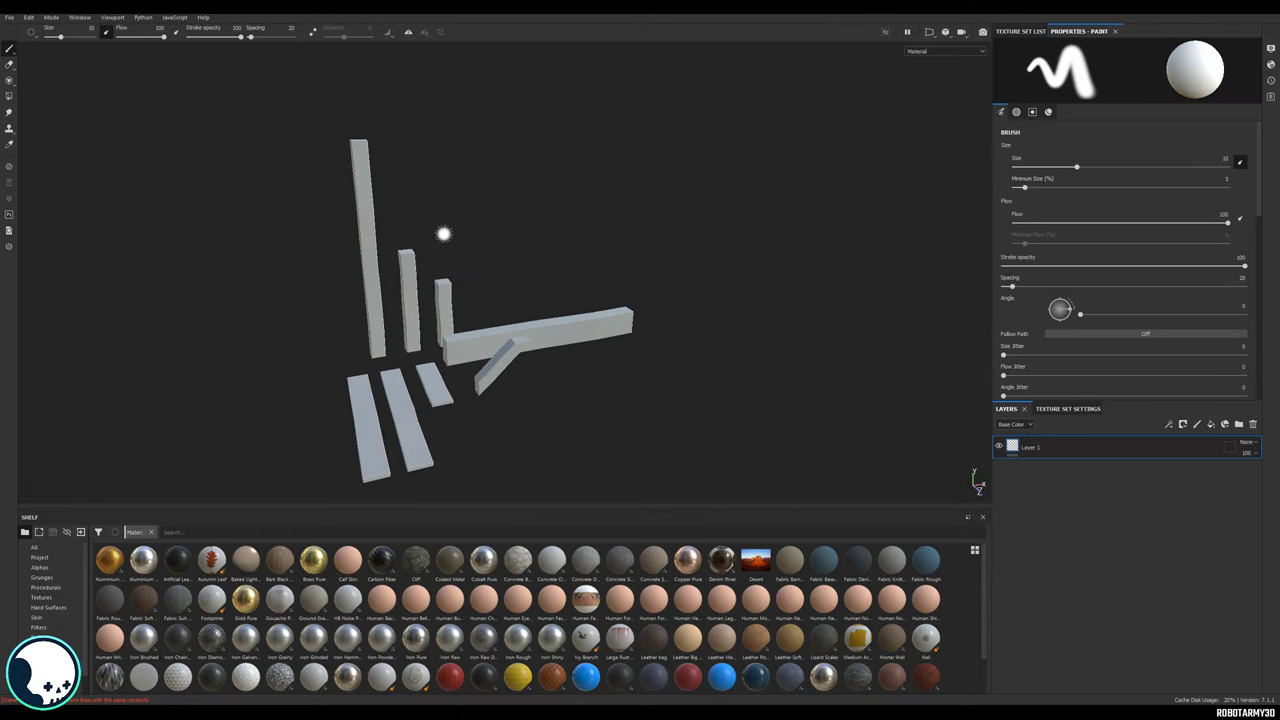
left_click_drag(458, 266, 500, 271, "alt")
middle_click_drag(498, 283, 493, 219, "alt")
left_click_drag(492, 219, 909, 81, "alt")
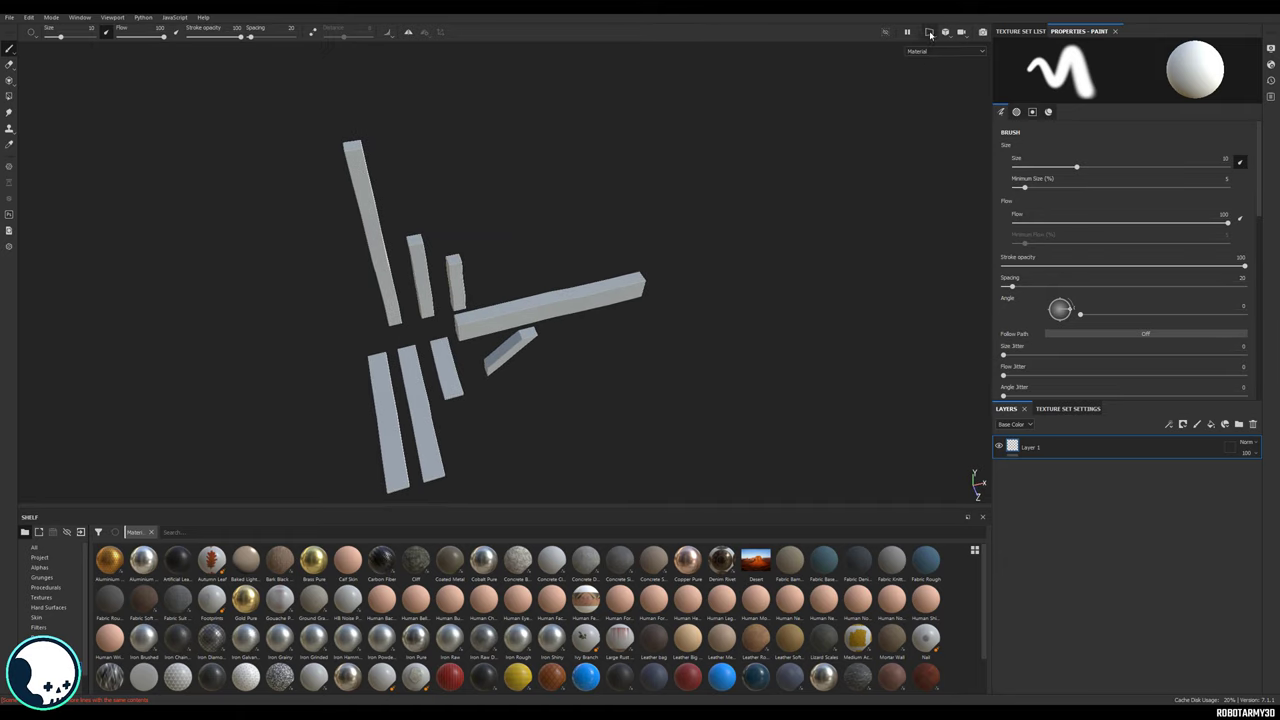
left_click(929, 33)
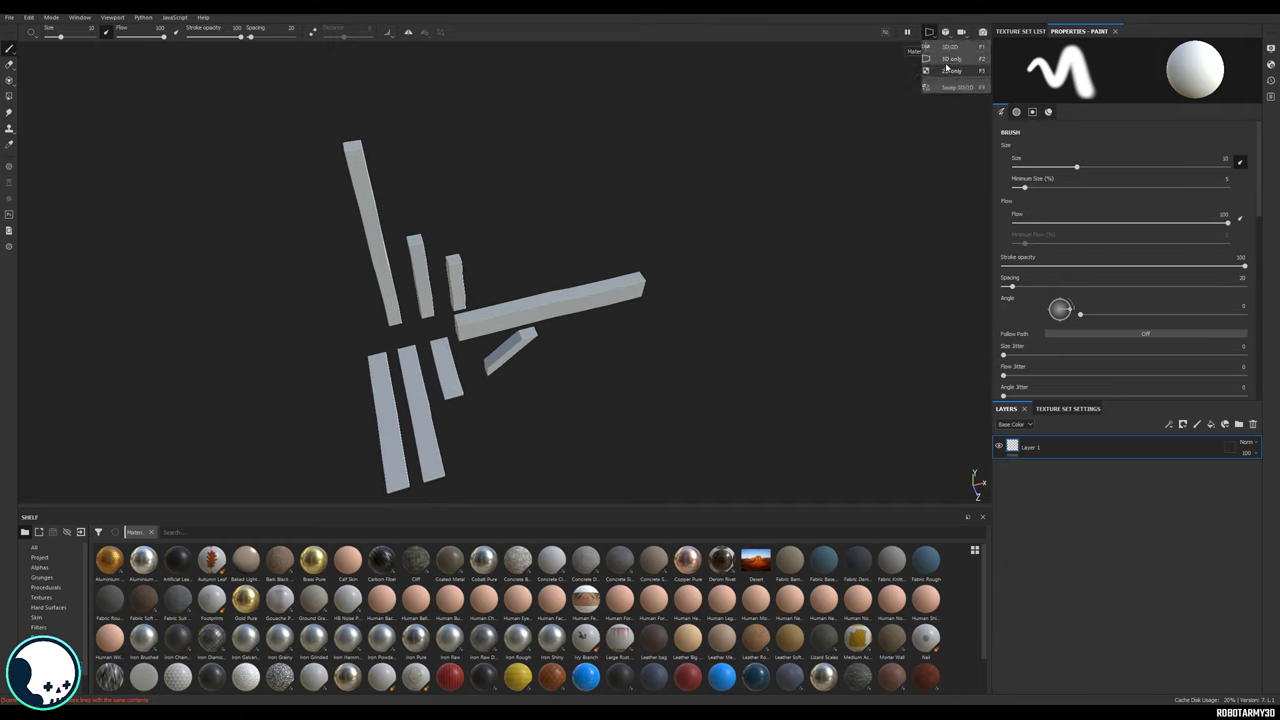
left_click(950, 47)
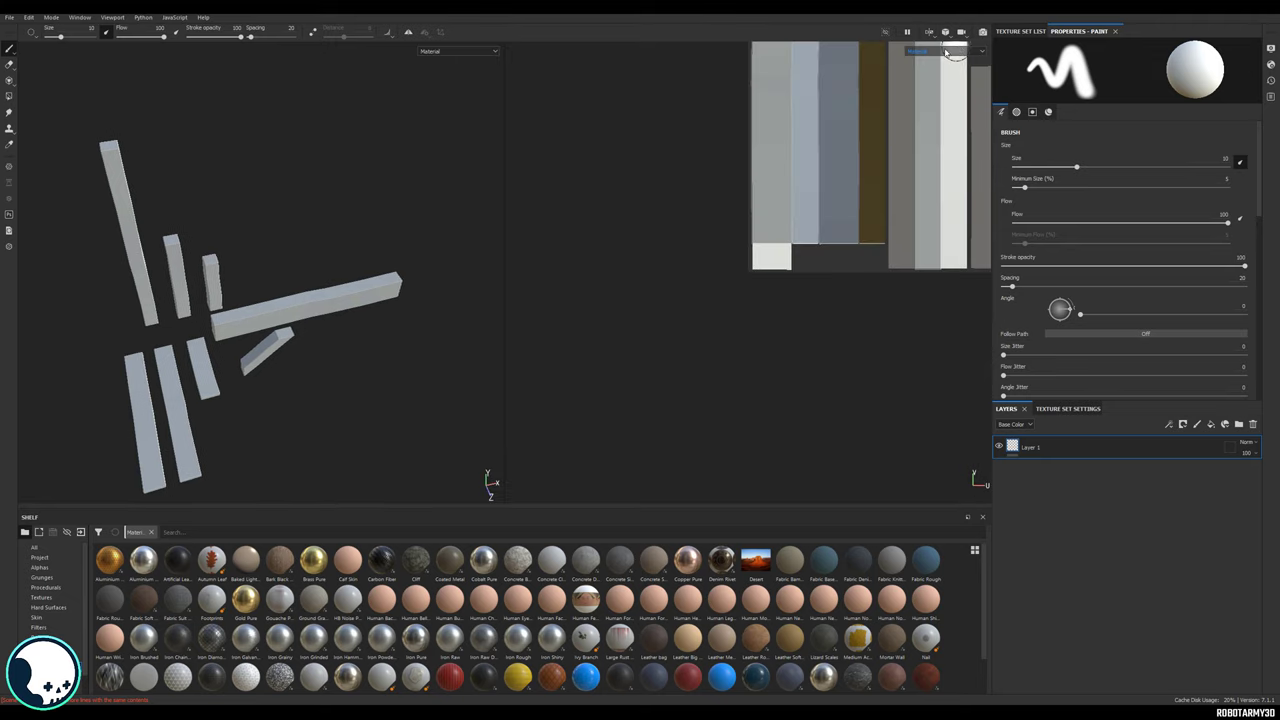
scroll(957, 55, "up", 5)
scroll(741, 279, "down", 3)
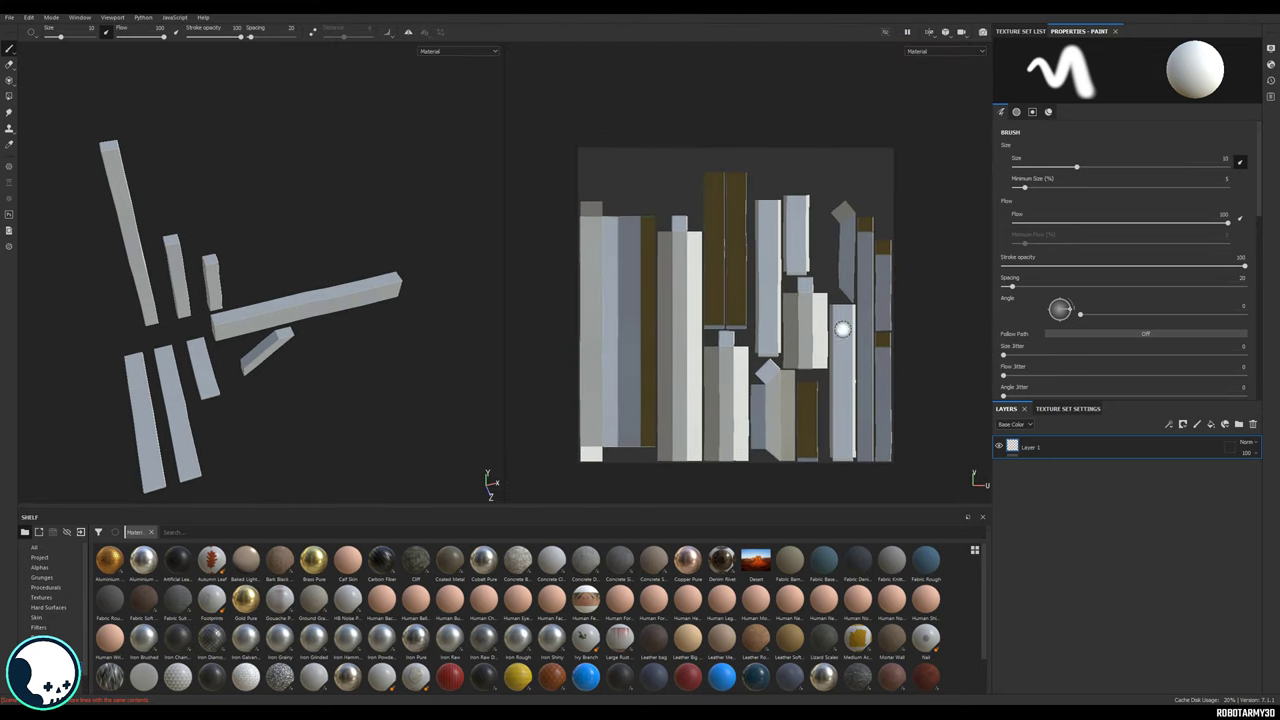
middle_click_drag(775, 311, 790, 276, "alt")
mouse_move(698, 293)
right_mouse_down("alt")
mouse_move(700, 355)
mouse_move(703, 311)
right_mouse_up("alt")
middle_click_drag(938, 295, 1003, 300, "alt")
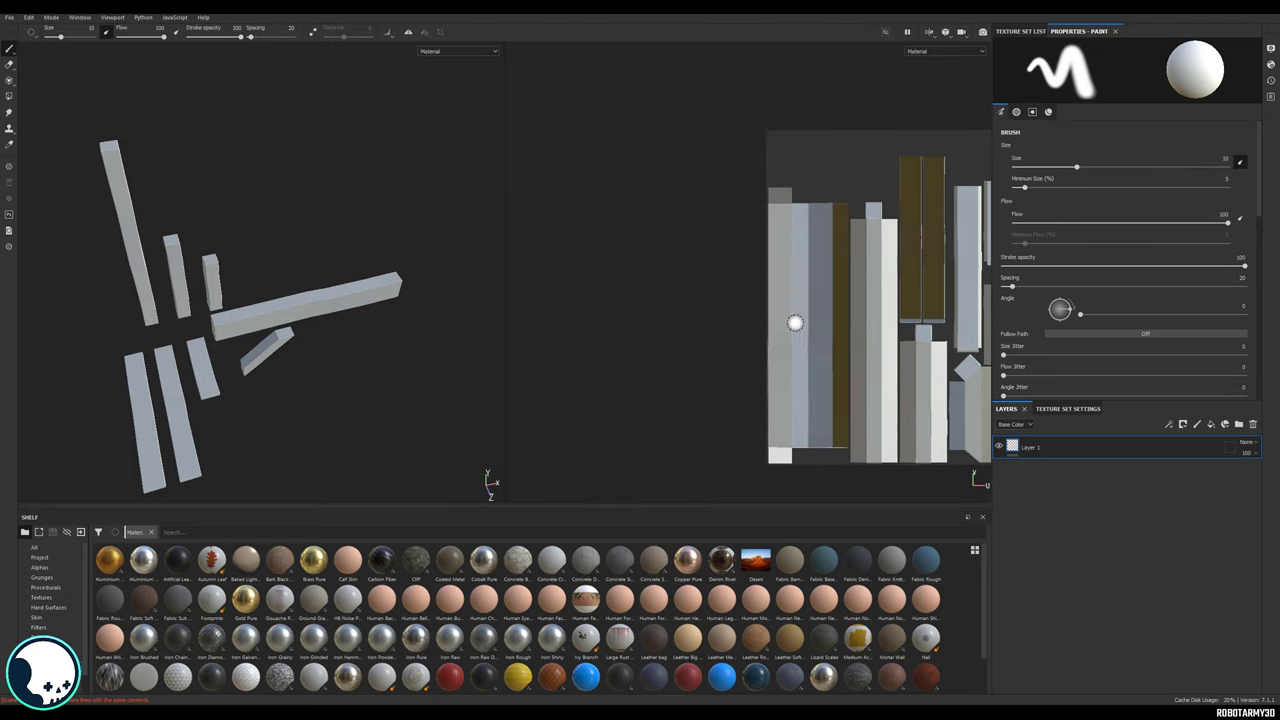
middle_click_drag(794, 322, 649, 306)
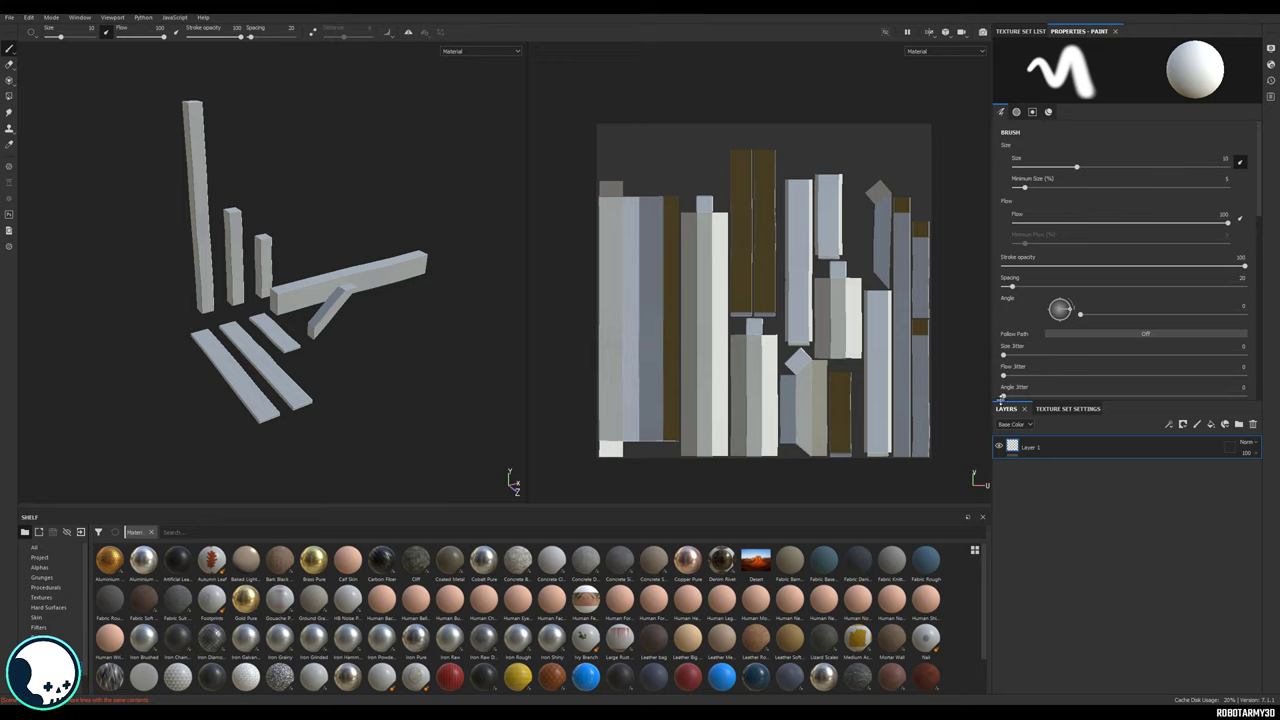
Open the mesh map baking settings and load TrimKit_A_High.obj as the high-definition mesh.
left_click(1066, 409)
scroll(1130, 618, "down", 2)
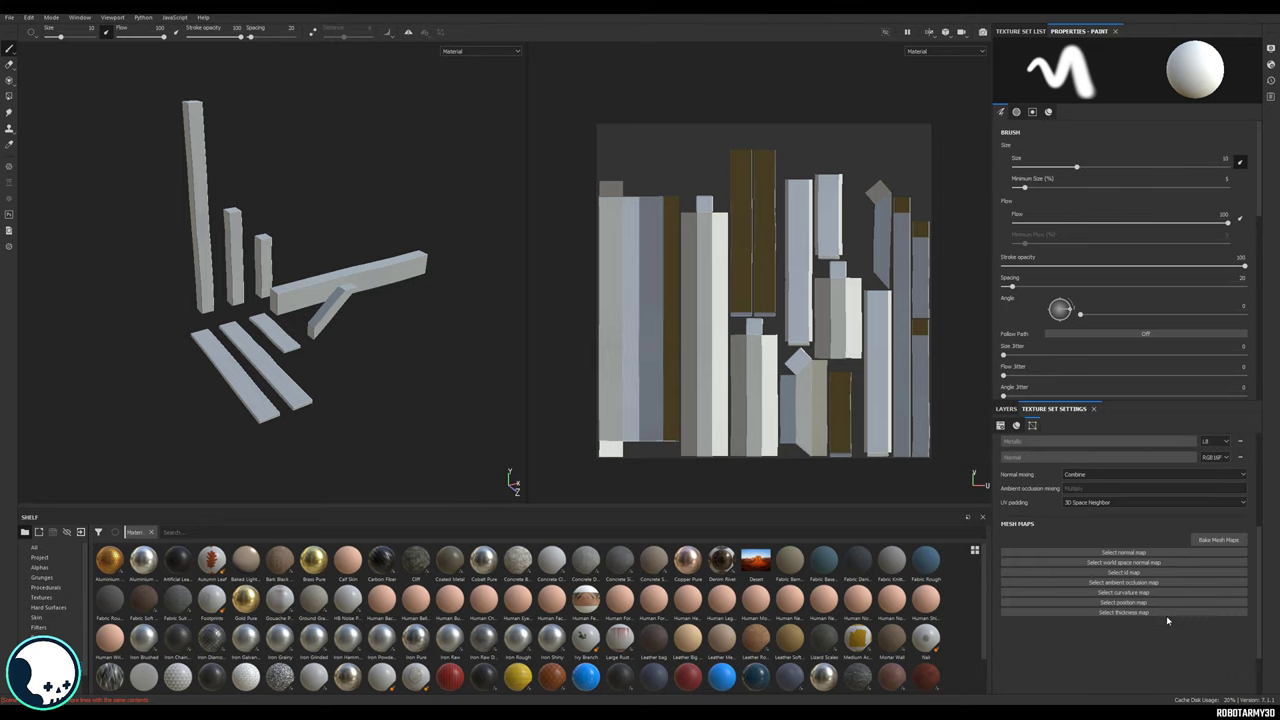
scroll(1150, 625, "up", 2)
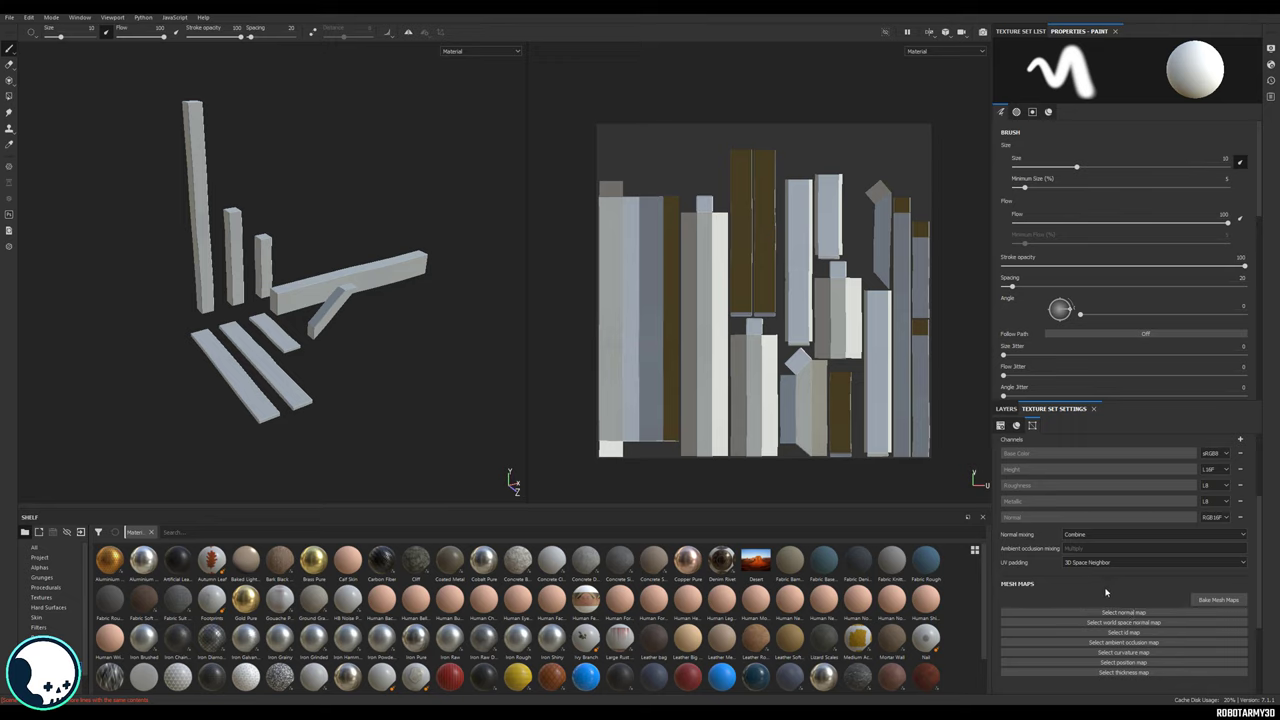
left_click(1216, 600)
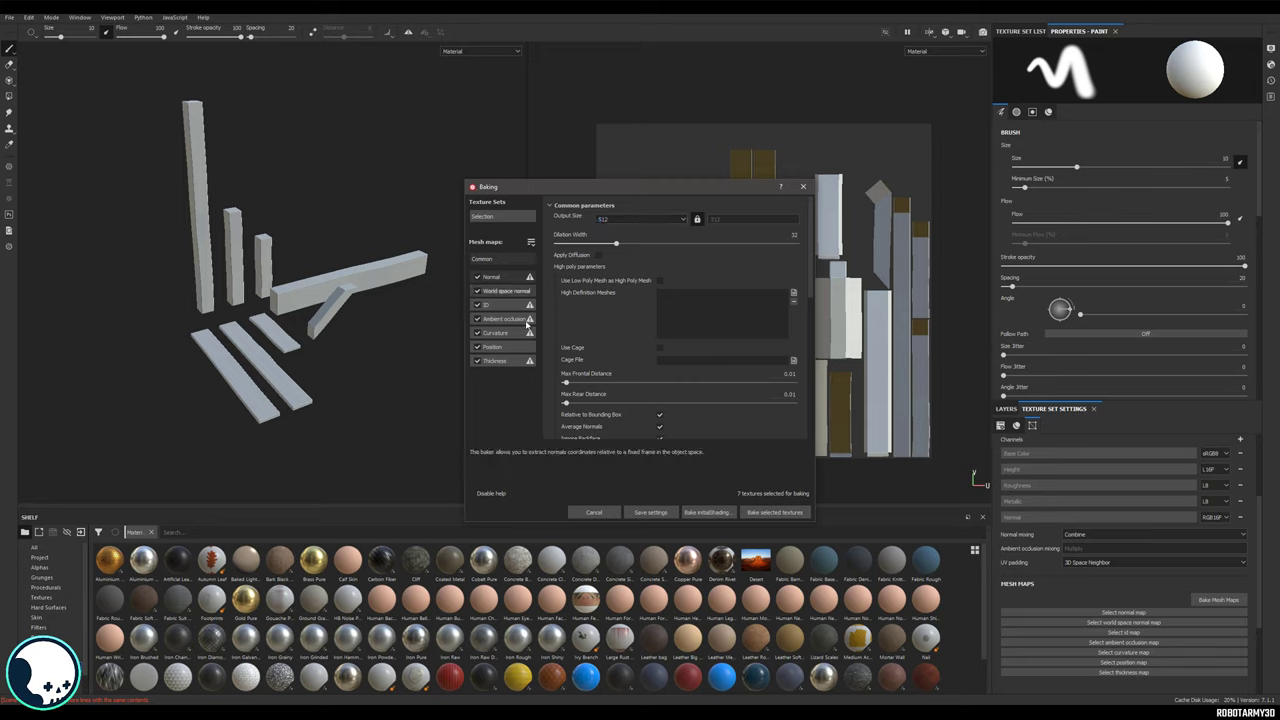
scroll(556, 249, "down", 1)
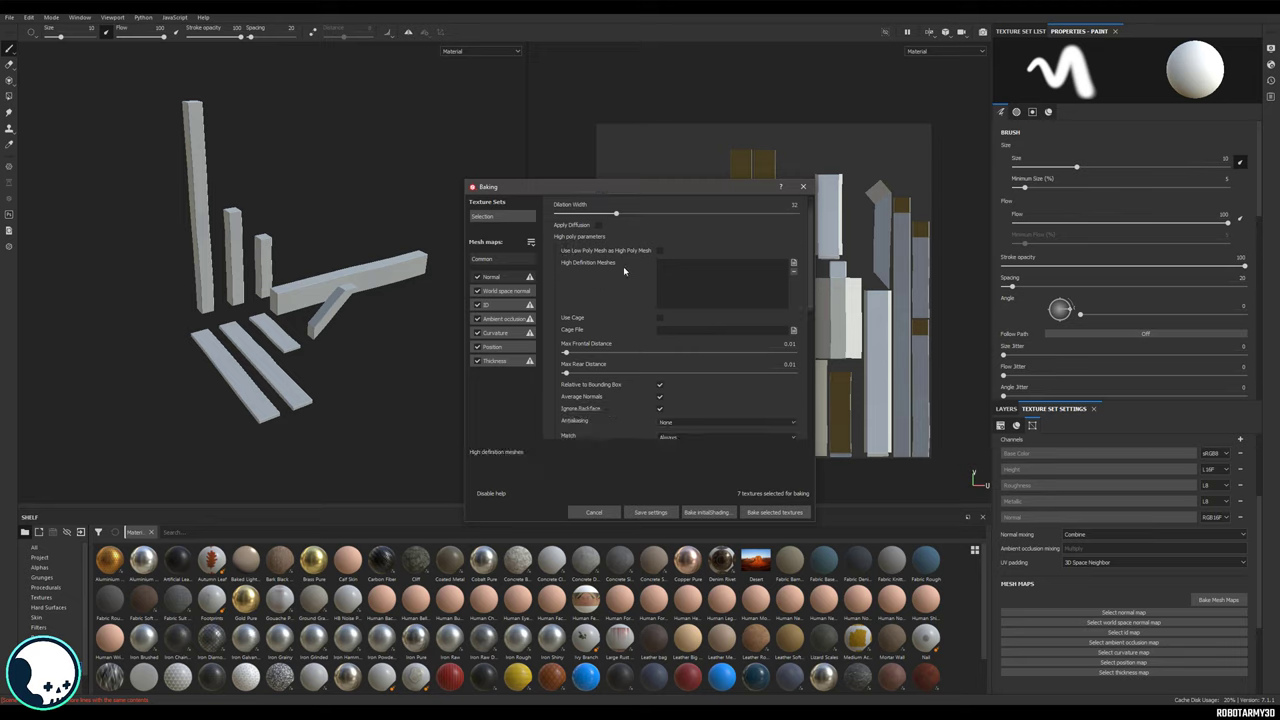
left_click(794, 264)
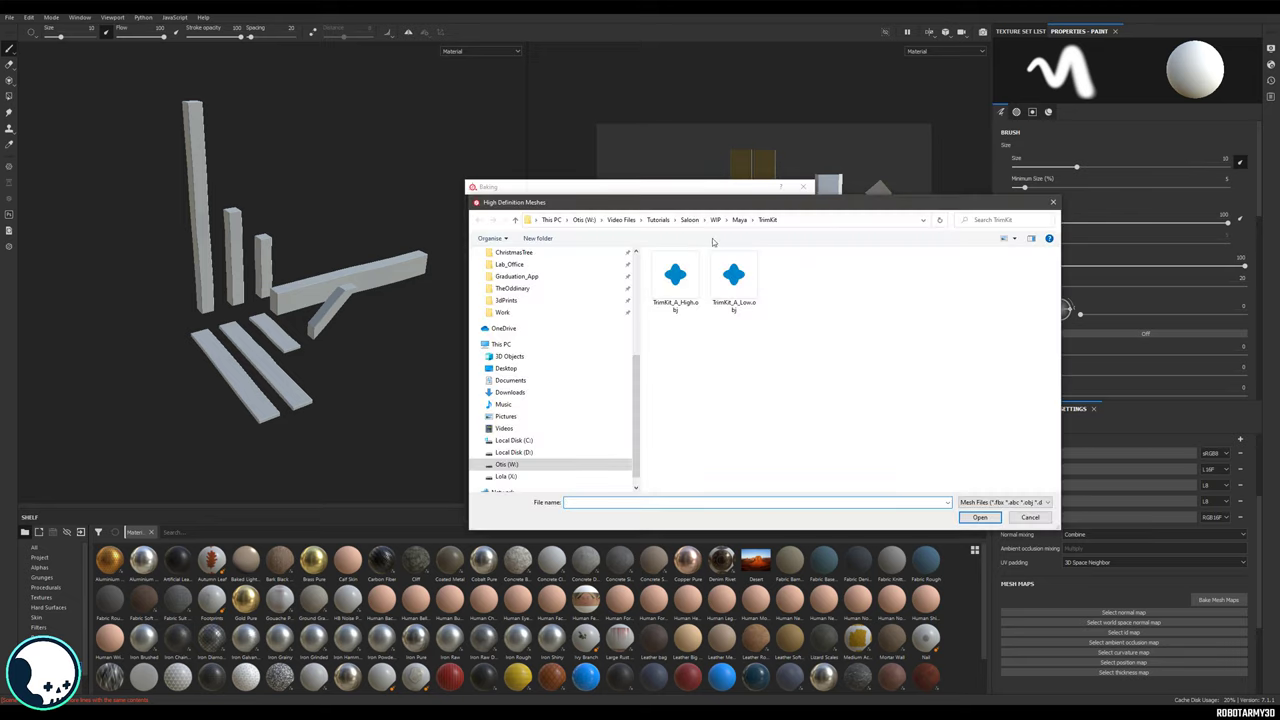
left_click(676, 286)
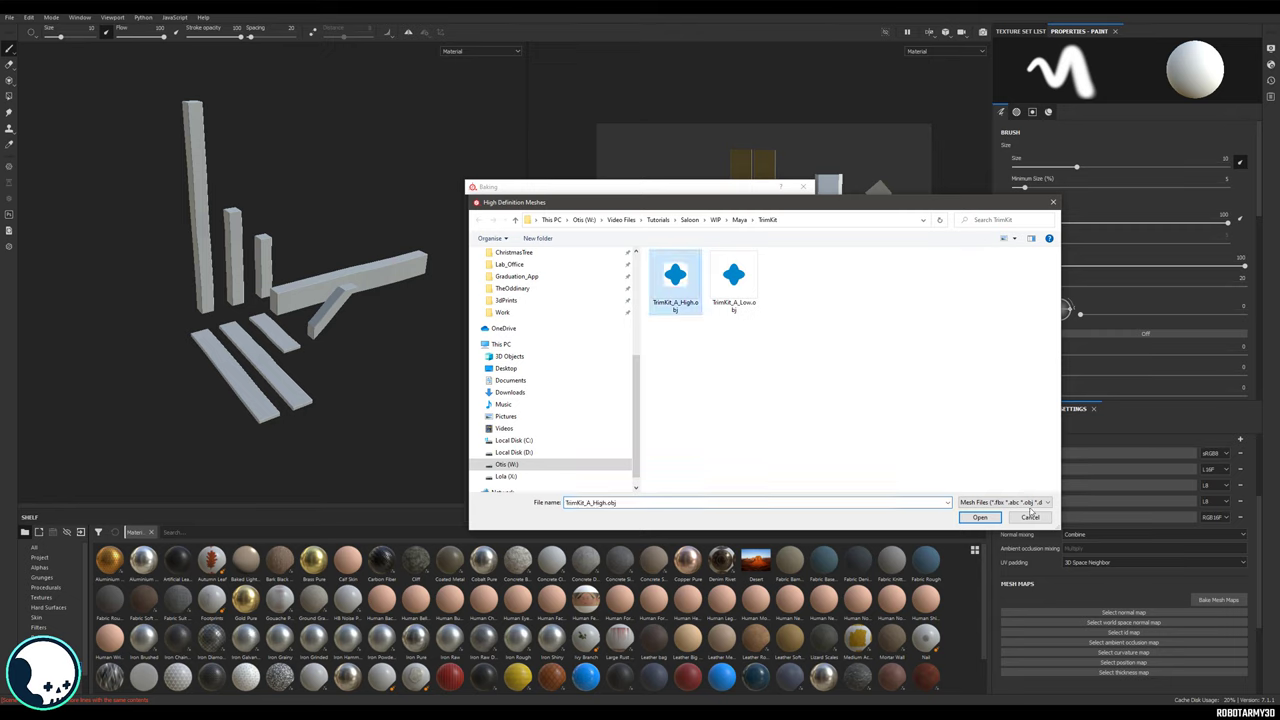
left_click(982, 518)
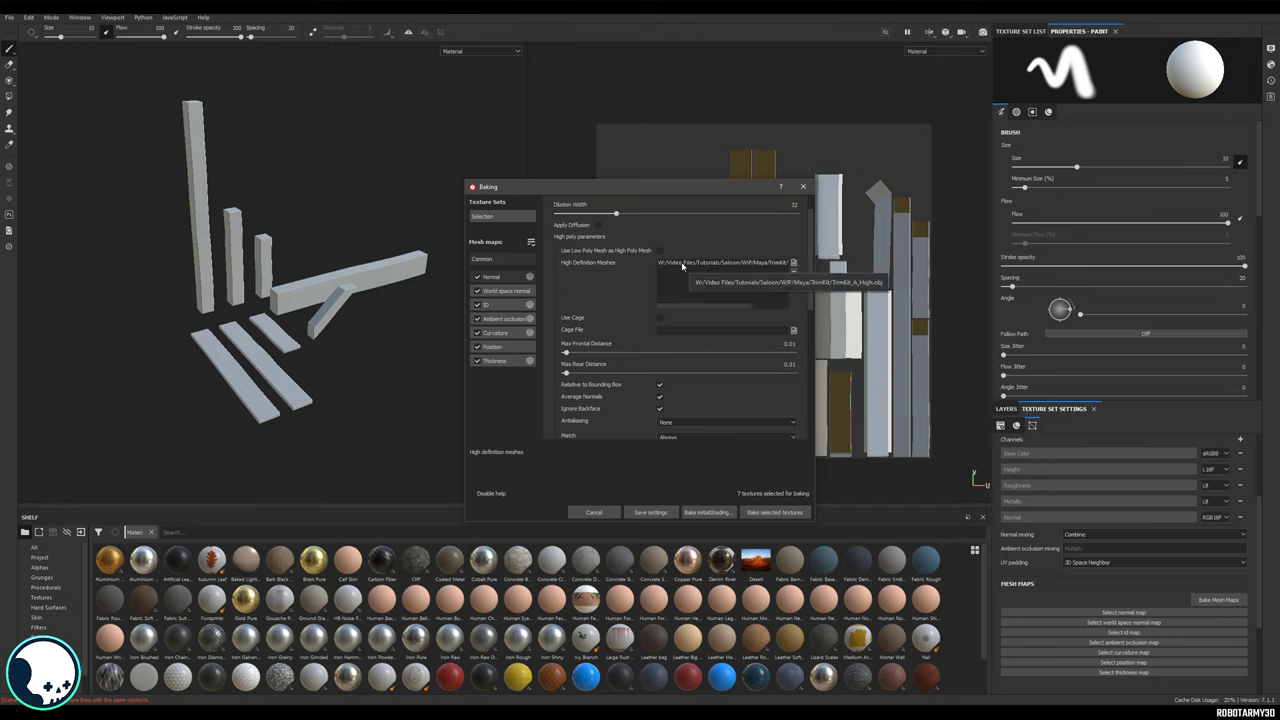
scroll(682, 270, "down", 3)
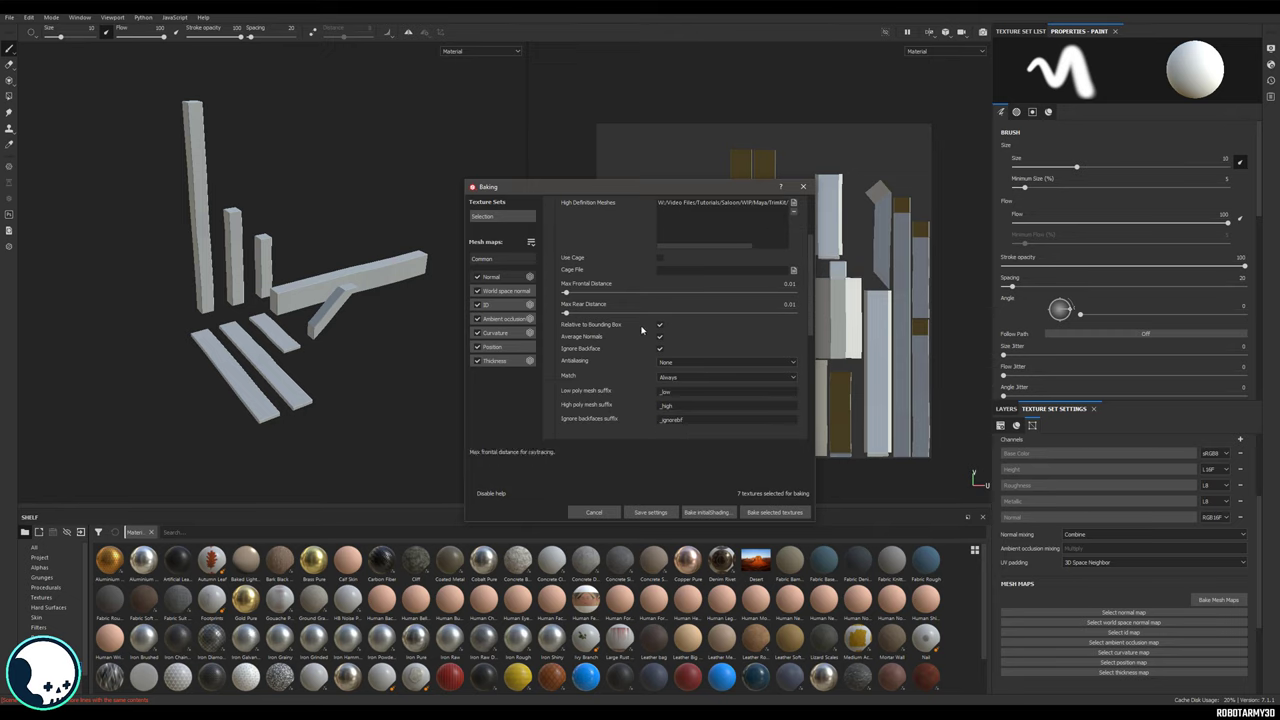
Bake the selected mesh maps at output size 512 and inspect the edges of the trim pieces from several sides.
scroll(590, 248, "up", 5)
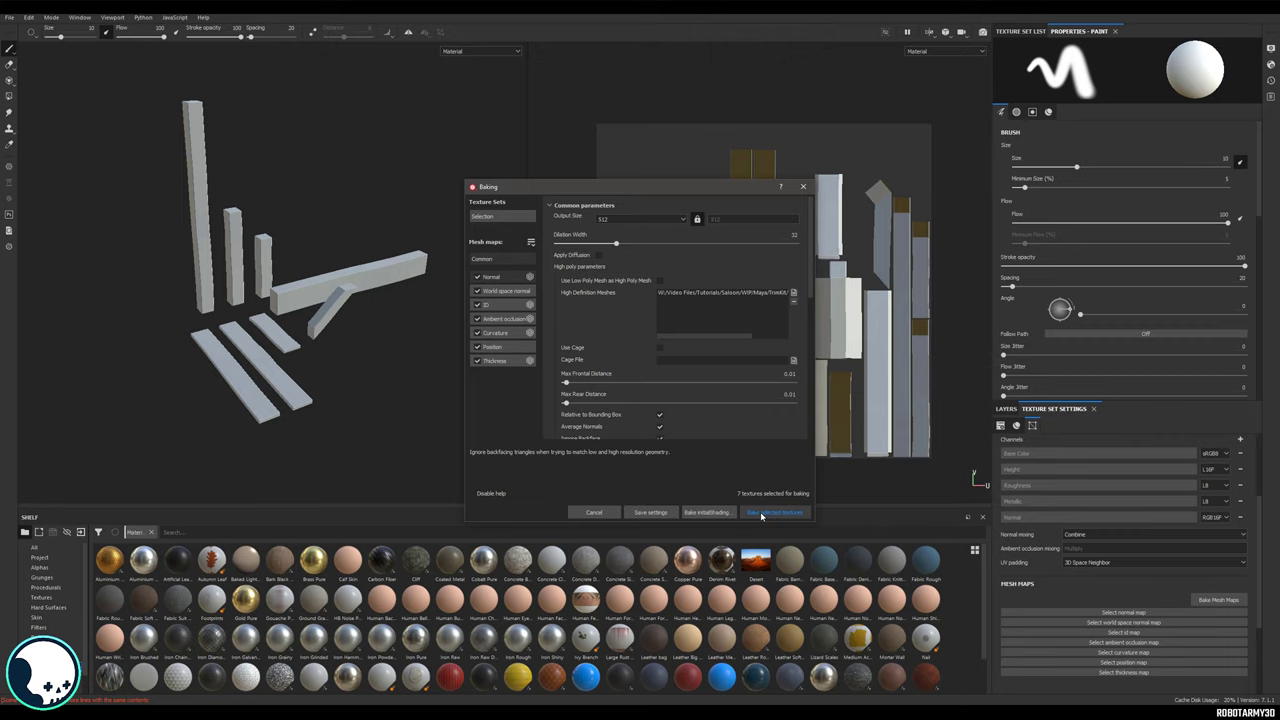
left_click(761, 513)
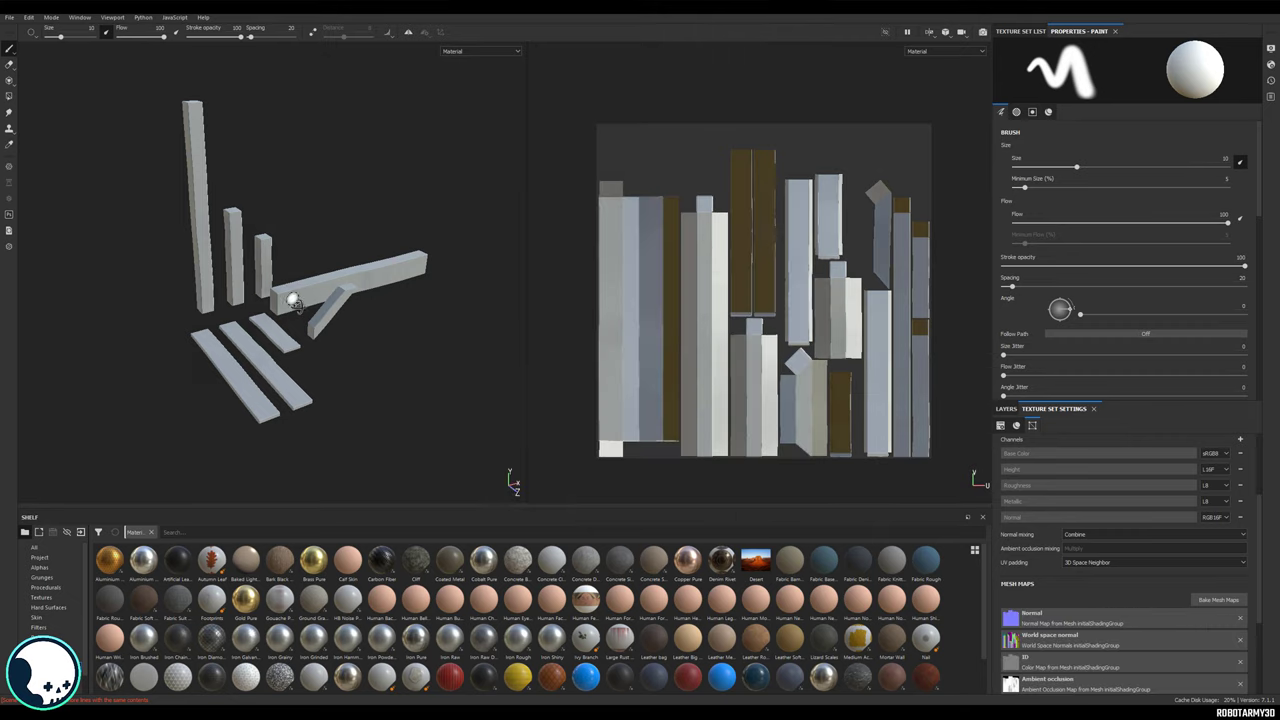
left_click_drag(508, 480, 420, 334, "alt")
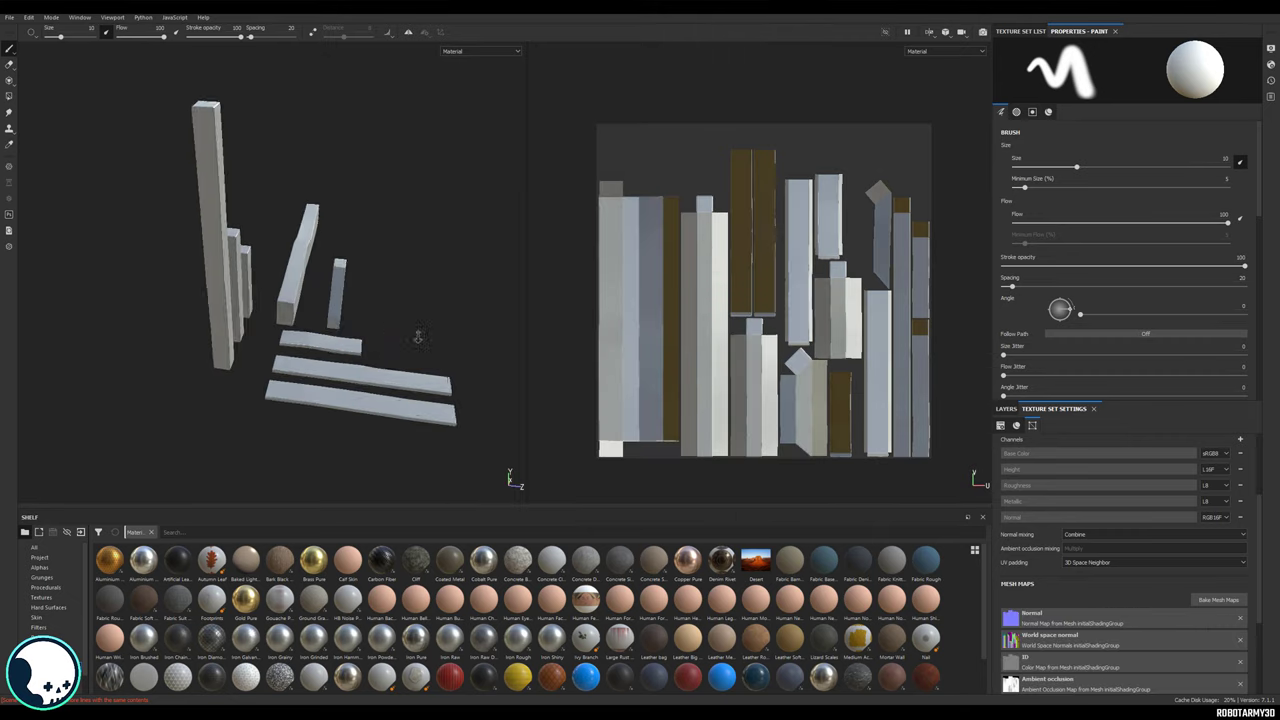
scroll(420, 334, "up", 5)
left_click_drag(352, 268, 361, 334, "alt")
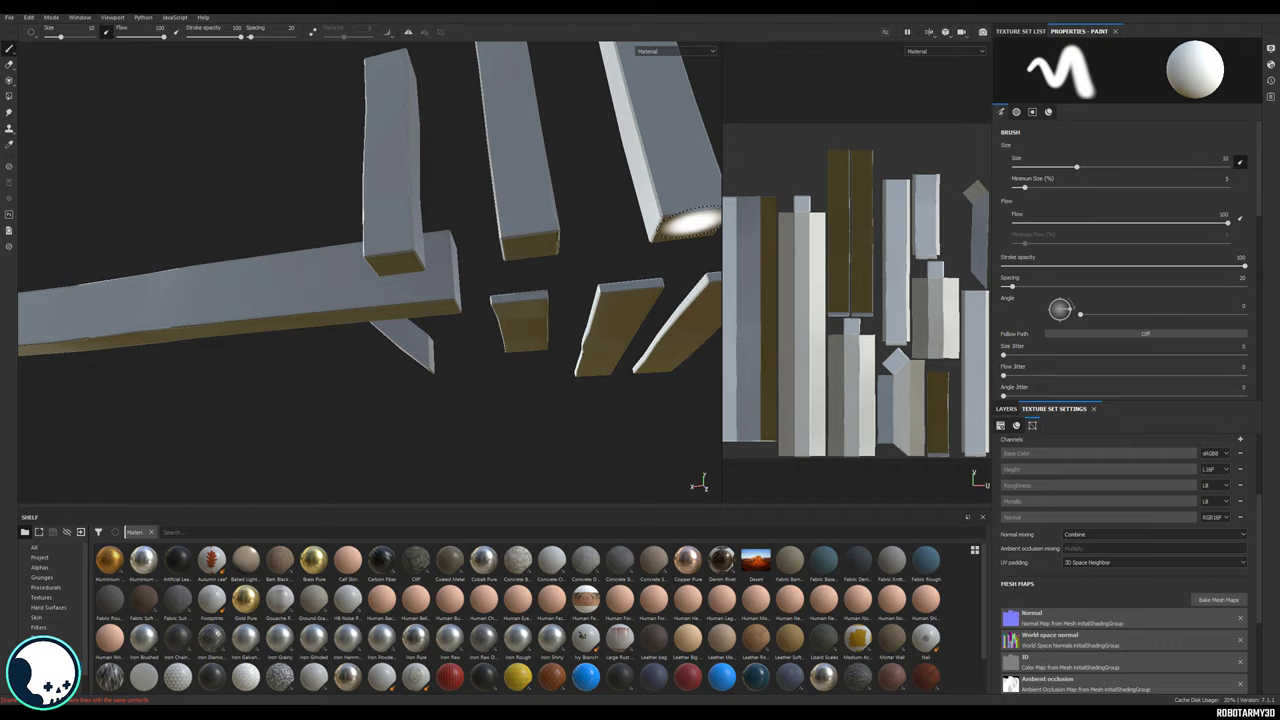
mouse_move(590, 170)
left_mouse_down("alt")
mouse_move(531, 246)
mouse_move(467, 231)
mouse_move(617, 217)
mouse_move(514, 300)
mouse_move(538, 287)
mouse_move(240, 214)
mouse_move(447, 251)
mouse_move(414, 237)
mouse_move(489, 217)
mouse_move(484, 259)
mouse_move(470, 246)
mouse_move(486, 240)
mouse_move(443, 243)
mouse_move(514, 189)
mouse_move(569, 209)
left_mouse_up("alt")
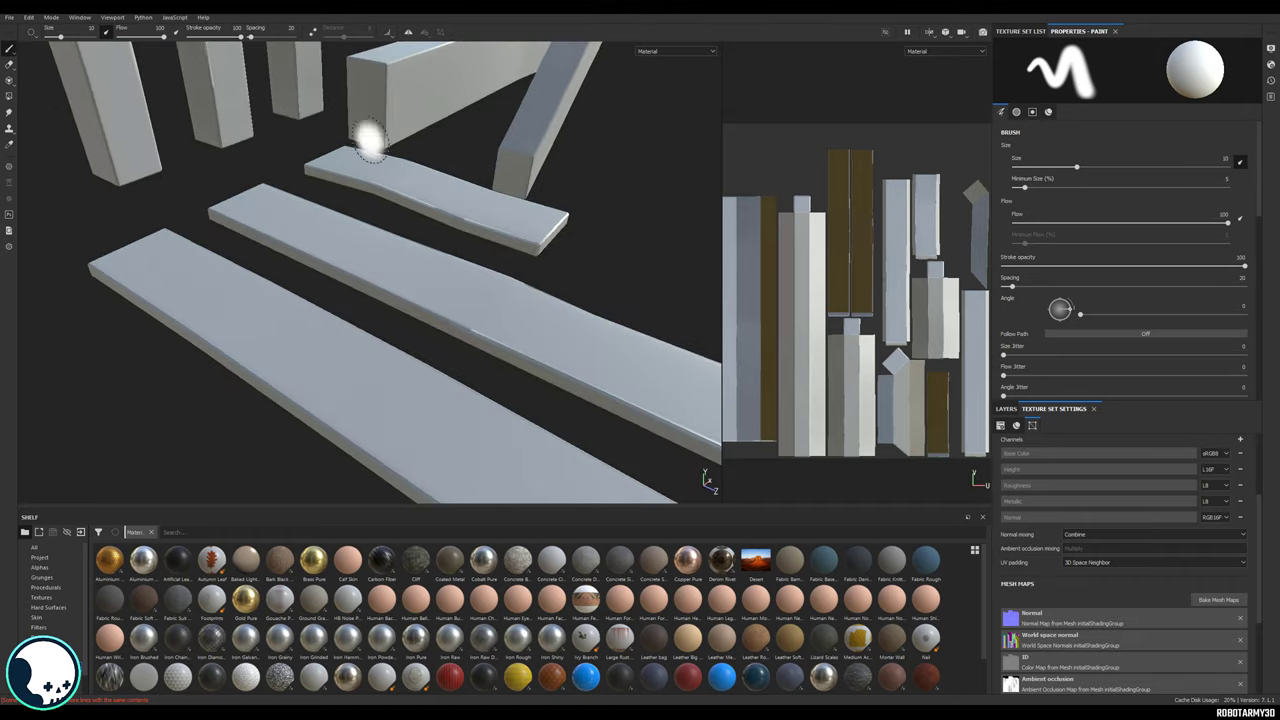
mouse_move(630, 330)
left_mouse_down("alt")
mouse_move(425, 190)
mouse_move(255, 186)
left_mouse_up("alt")
scroll(450, 200, "up", 4)
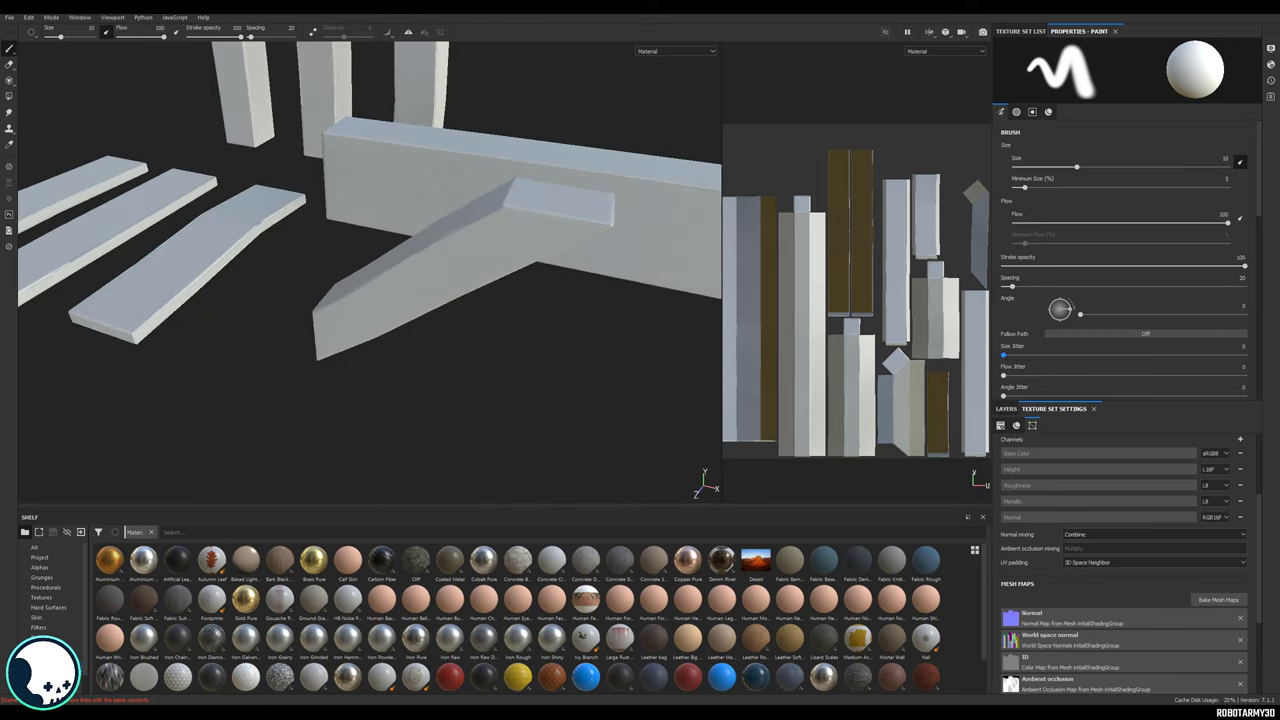
left_click_drag(392, 215, 351, 220, "alt")
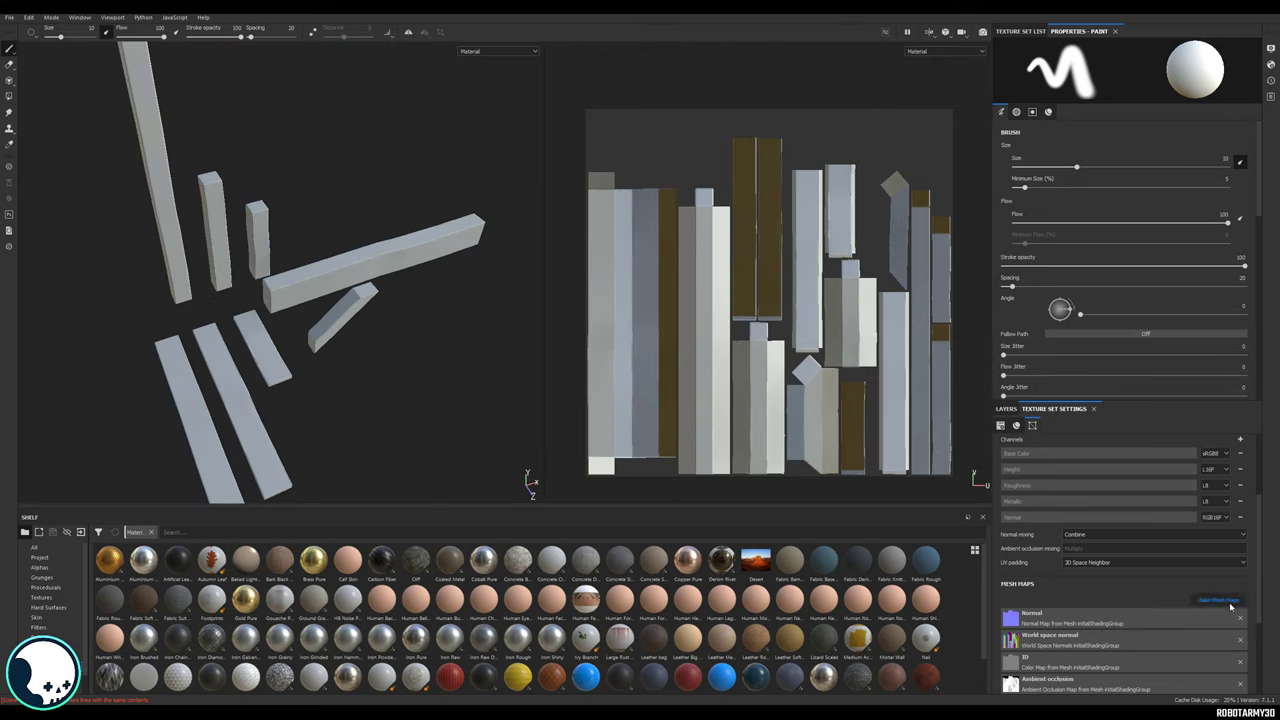
Reopen the mesh map baking settings, choose the output size and set antialiasing to Subsampling 4x4.
left_click(1218, 600)
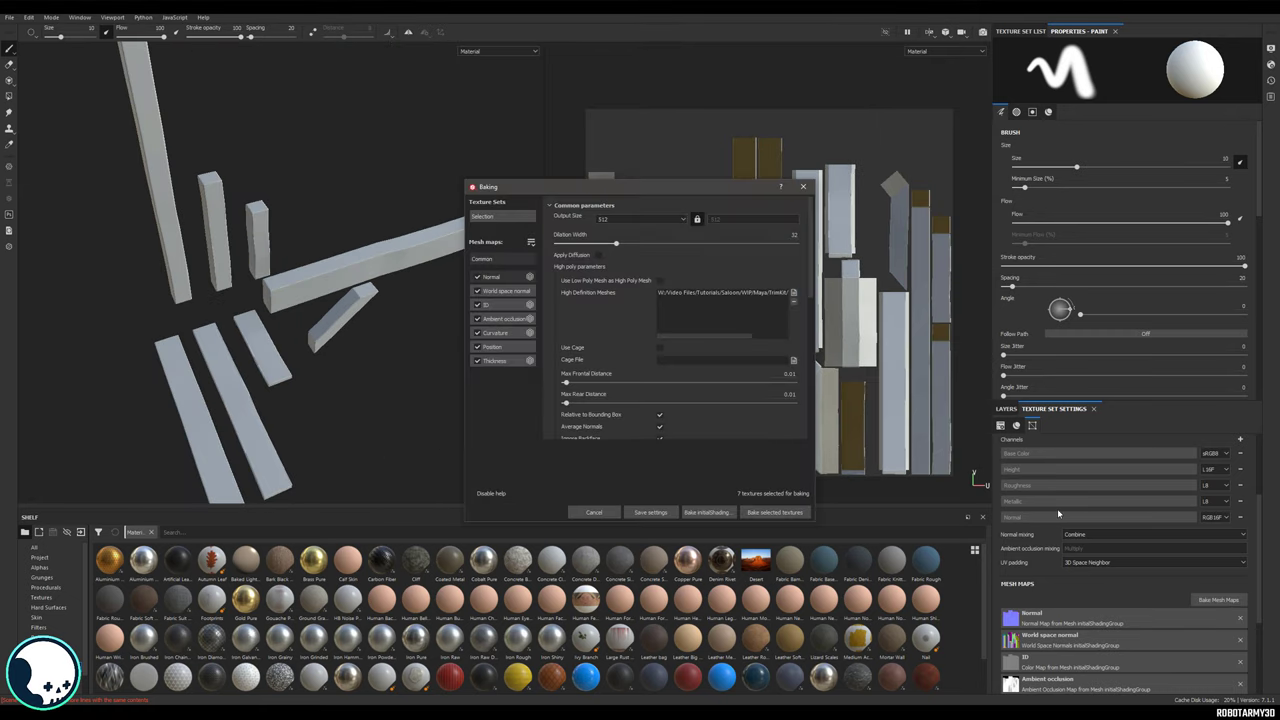
left_click(640, 219)
left_click(616, 267)
left_click(628, 220)
left_click(621, 268)
scroll(644, 307, "down", 5)
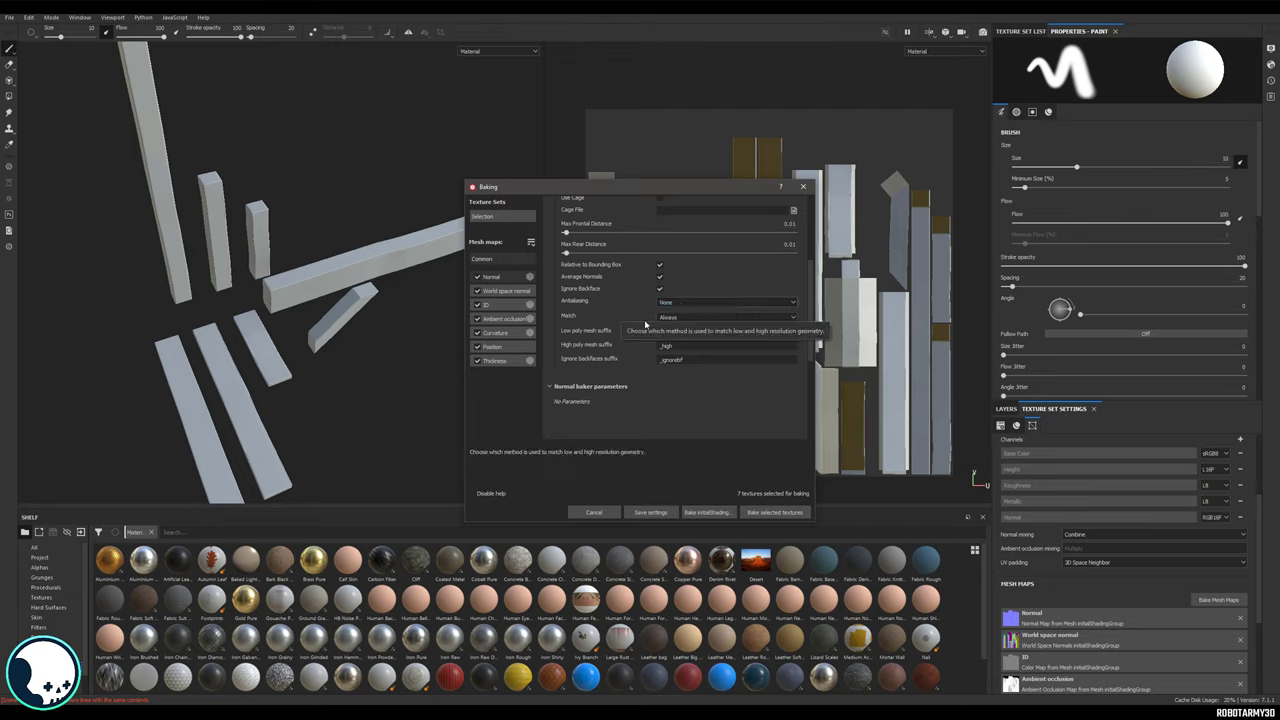
left_click(684, 303)
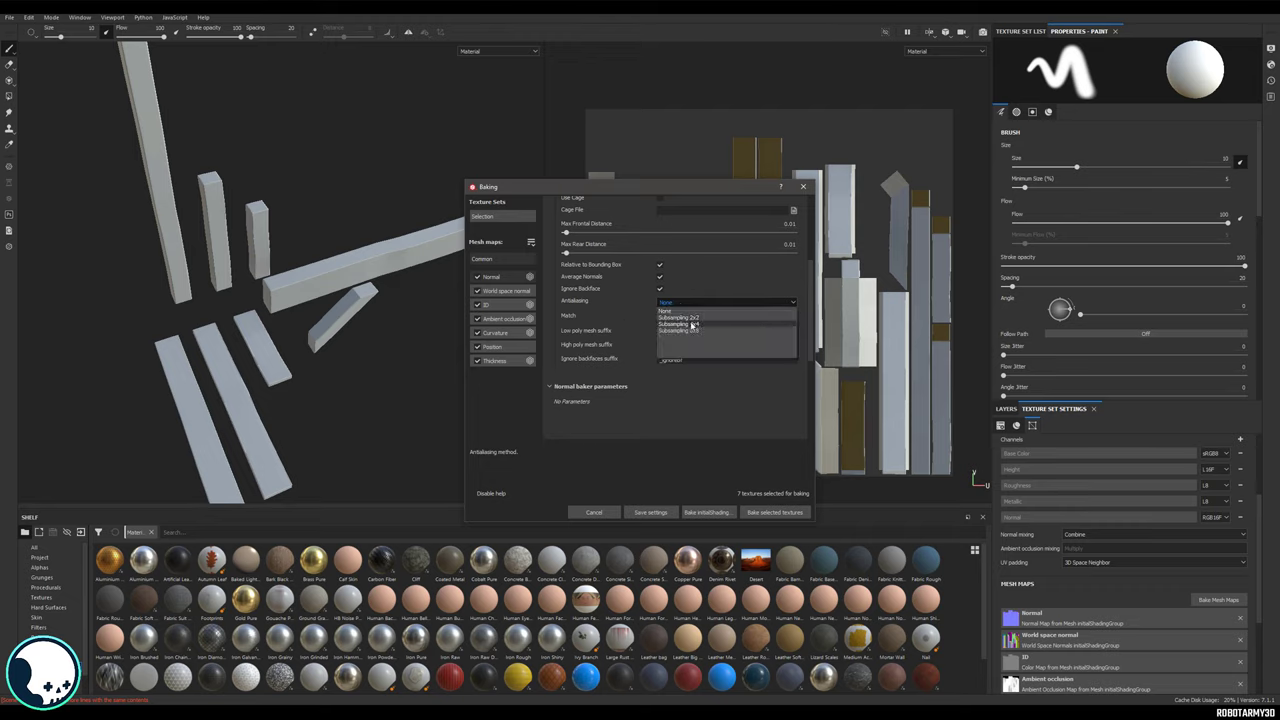
left_click(692, 325)
Review the common and normal baker parameters, then bake the selected textures again.
scroll(638, 251, "up", 3)
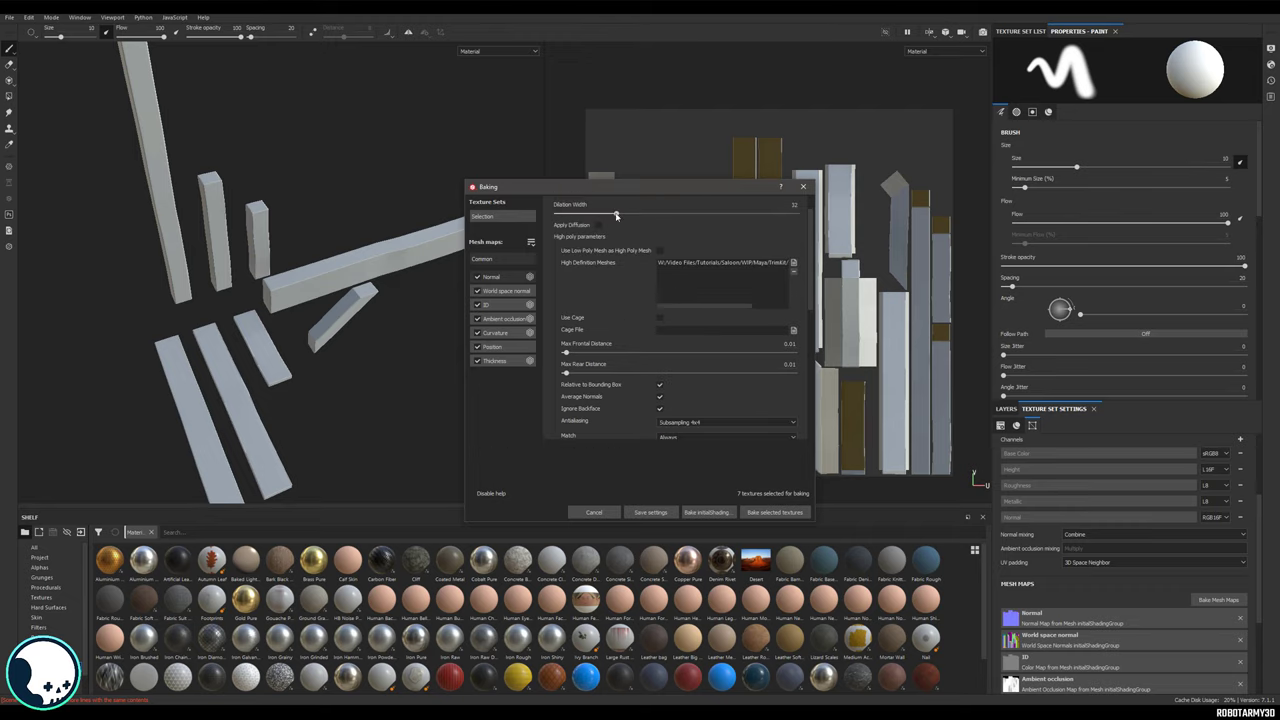
scroll(616, 215, "up", 1)
left_click(620, 217)
left_click(622, 217)
scroll(668, 323, "down", 6)
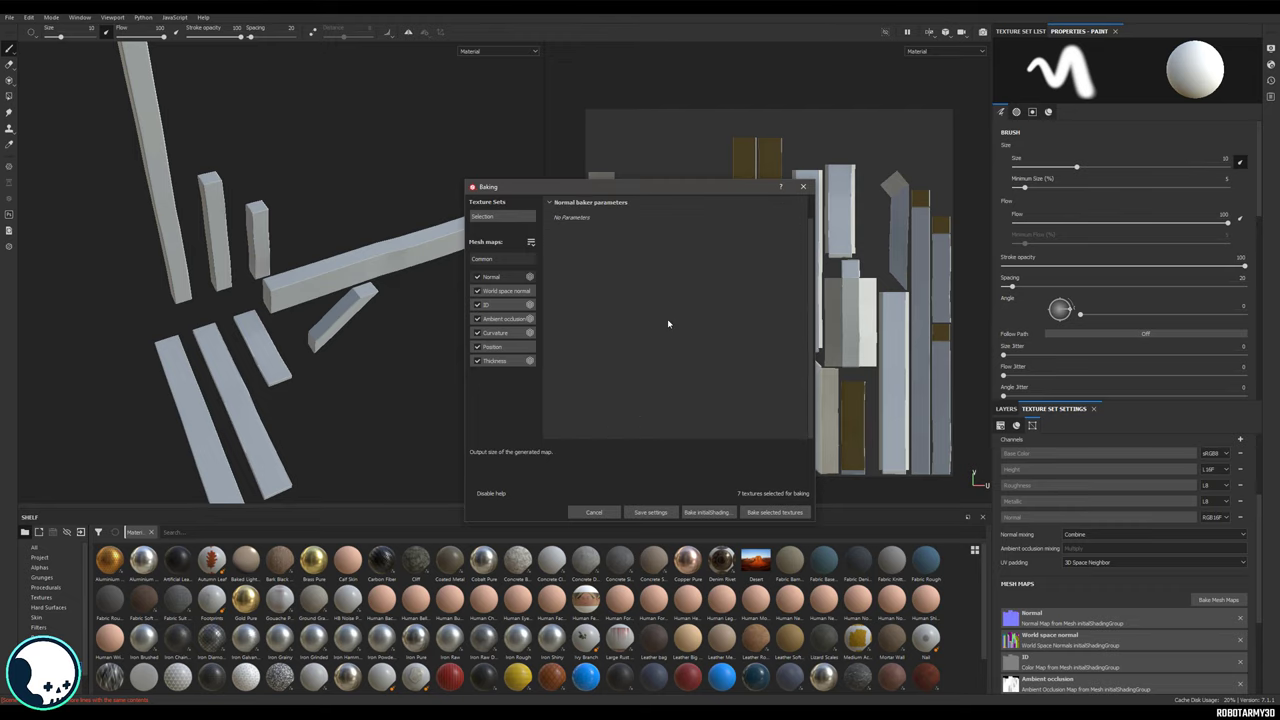
scroll(600, 244, "up", 1)
left_click(551, 205)
scroll(680, 304, "down", 3)
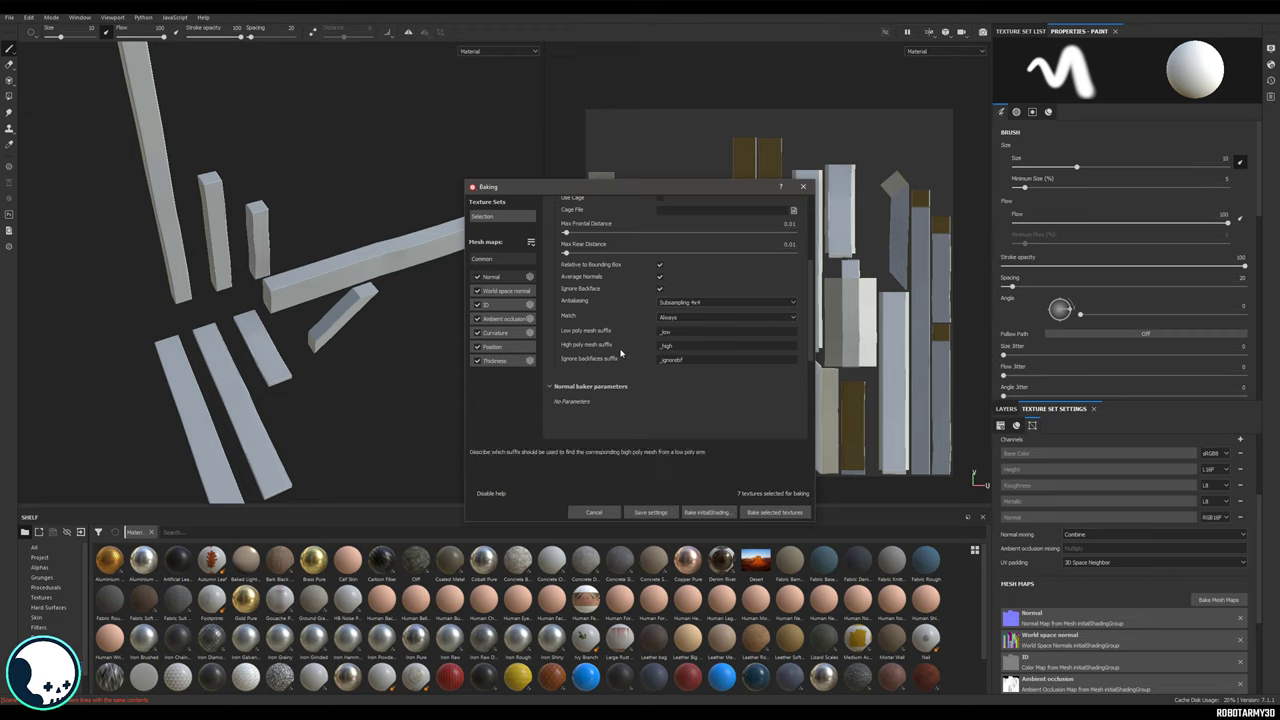
scroll(643, 284, "up", 5)
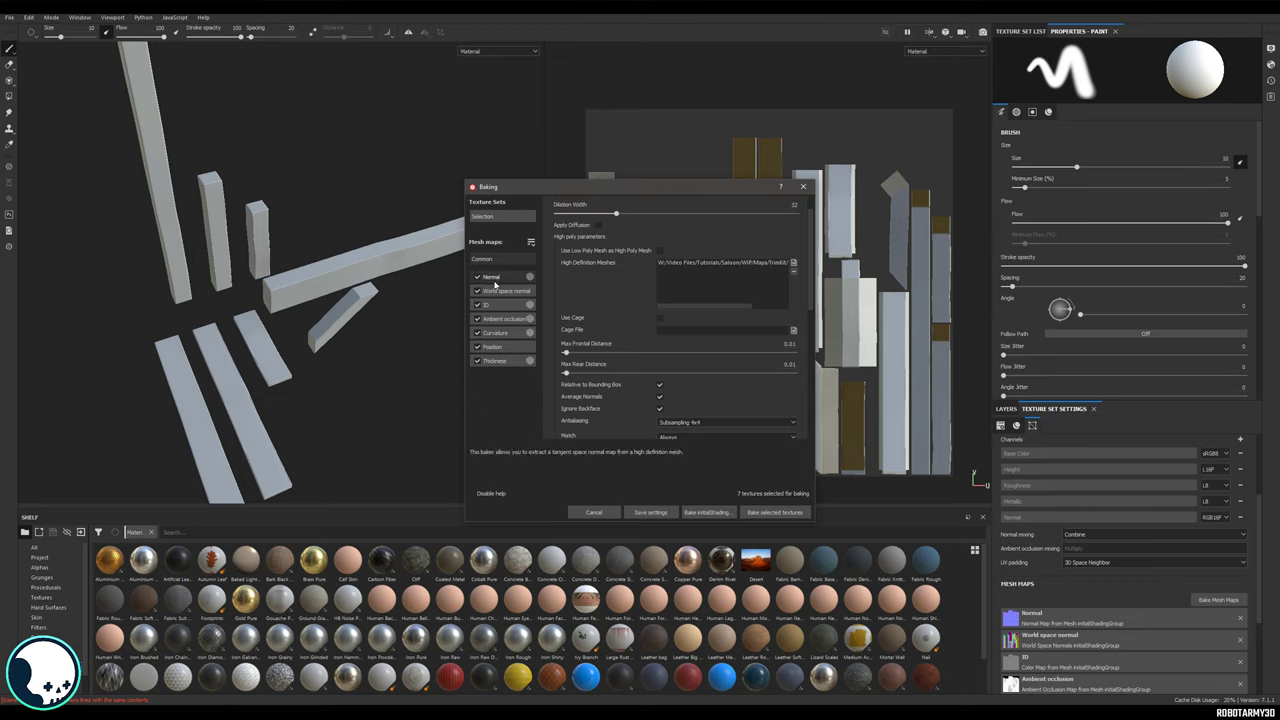
scroll(643, 405, "down", 3)
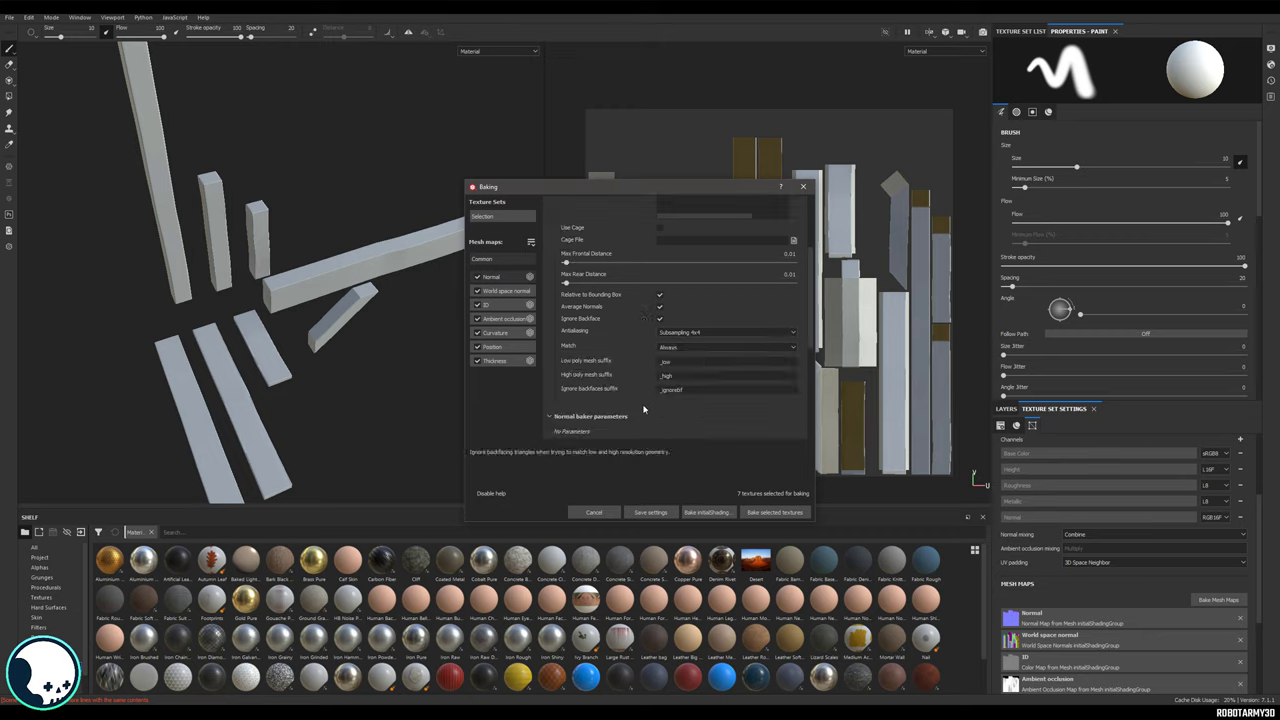
left_click(775, 512)
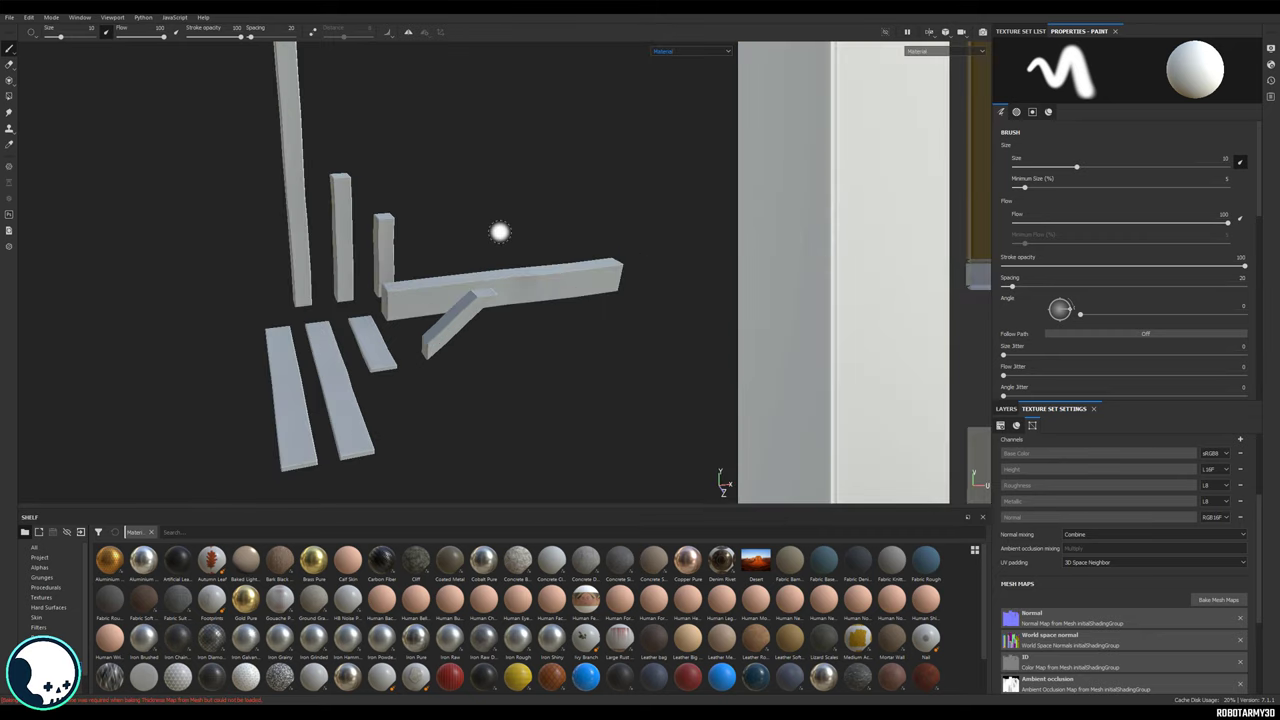
Inspect the rebaked beams and planks up close and display their Normal mesh map in the viewport.
left_click_drag(523, 243, 560, 250, "alt")
right_click_drag(523, 300, 600, 330, "alt")
left_click_drag(600, 330, 500, 286, "alt")
right_click_drag(524, 280, 654, 359, "alt")
mouse_move(654, 359)
left_mouse_down("alt")
mouse_move(414, 251)
mouse_move(528, 494)
mouse_move(502, 272)
mouse_move(583, 291)
mouse_move(568, 304)
mouse_move(650, 334)
mouse_move(570, 336)
left_mouse_up("alt")
mouse_move(560, 250)
left_mouse_down("alt")
mouse_move(417, 295)
mouse_move(586, 260)
mouse_move(523, 234)
left_mouse_up("alt")
mouse_move(590, 287)
left_mouse_down("alt")
mouse_move(371, 214)
mouse_move(580, 289)
mouse_move(518, 322)
mouse_move(529, 337)
mouse_move(500, 300)
mouse_move(571, 300)
mouse_move(882, 425)
mouse_move(540, 434)
mouse_move(571, 357)
mouse_move(440, 349)
mouse_move(520, 375)
mouse_move(660, 386)
mouse_move(426, 306)
mouse_move(369, 257)
mouse_move(409, 240)
mouse_move(477, 272)
mouse_move(426, 263)
mouse_move(471, 360)
mouse_move(466, 329)
mouse_move(354, 318)
mouse_move(286, 294)
mouse_move(500, 170)
left_mouse_up("alt")
left_click(686, 53)
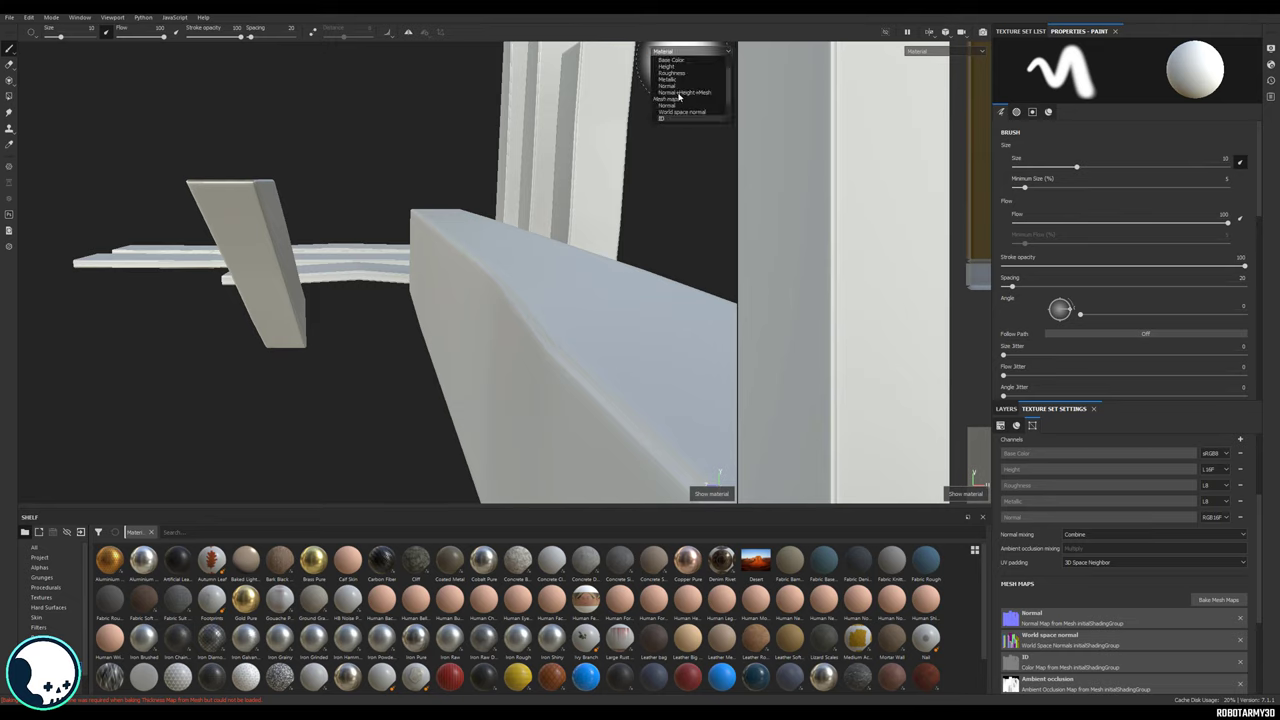
left_click(677, 74)
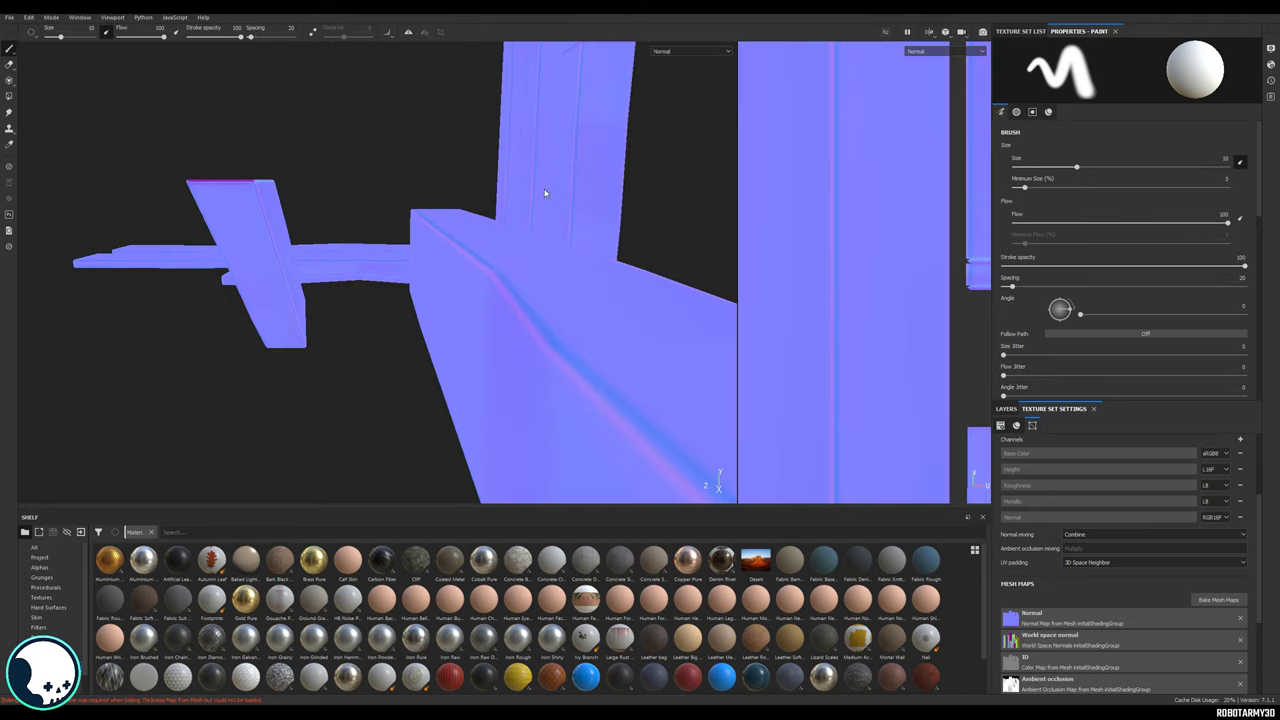
Switch to Maya and soften all edges on the low-poly trim kit's beams and planks.
mouse_move(543, 194)
left_mouse_down("alt")
mouse_move(560, 266)
mouse_move(534, 277)
mouse_move(546, 249)
mouse_move(466, 240)
mouse_move(600, 283)
mouse_move(240, 209)
mouse_move(391, 229)
mouse_move(530, 200)
left_mouse_up("alt")
left_click(663, 51)
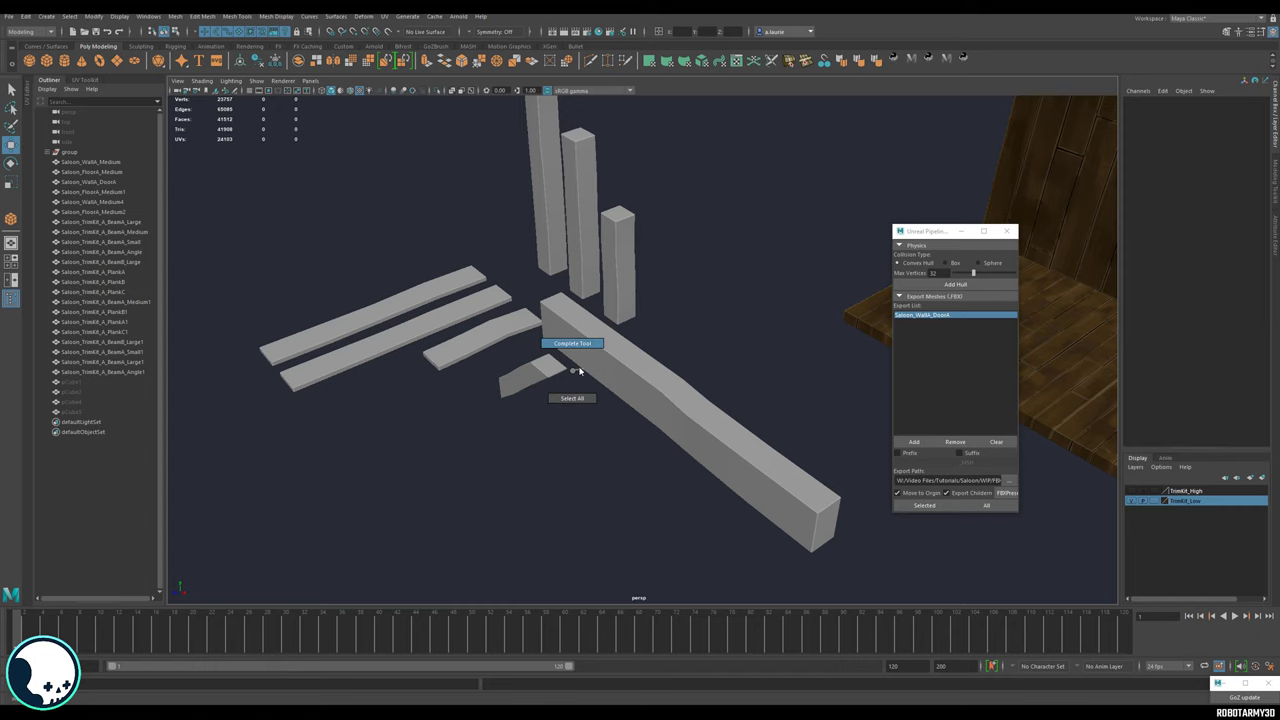
left_click(673, 393)
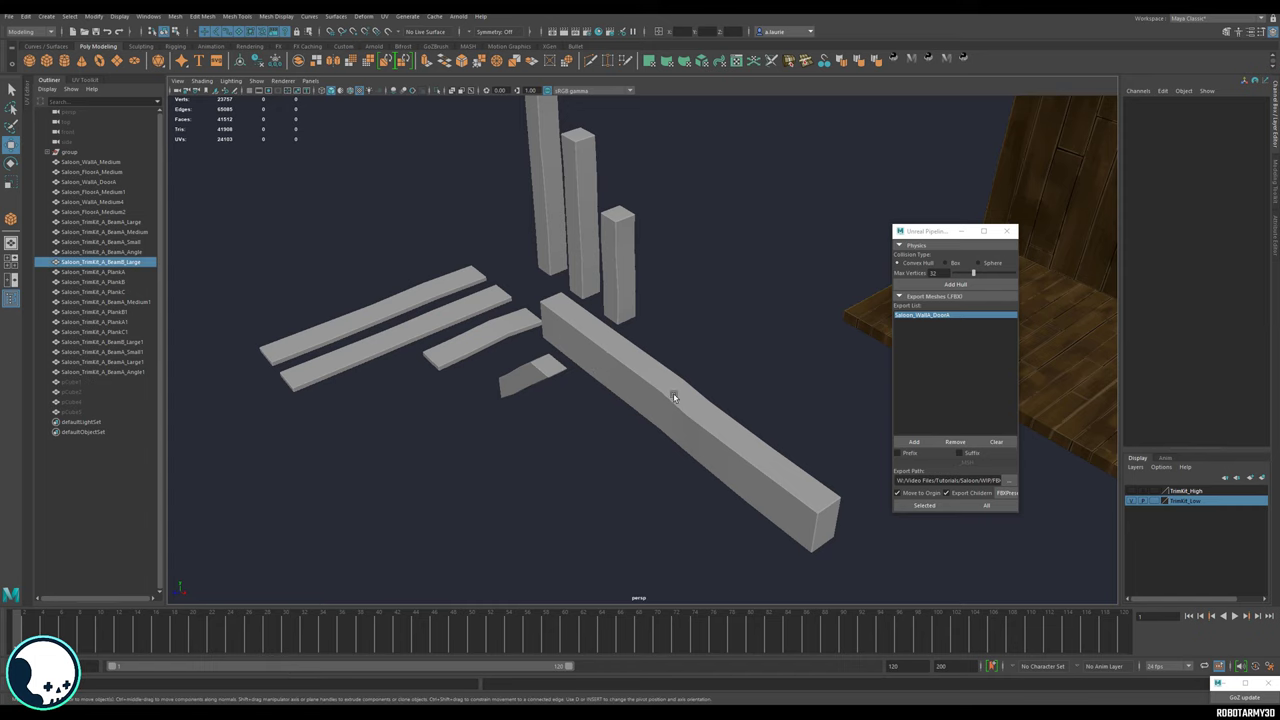
right_click_drag(699, 425, 752, 408)
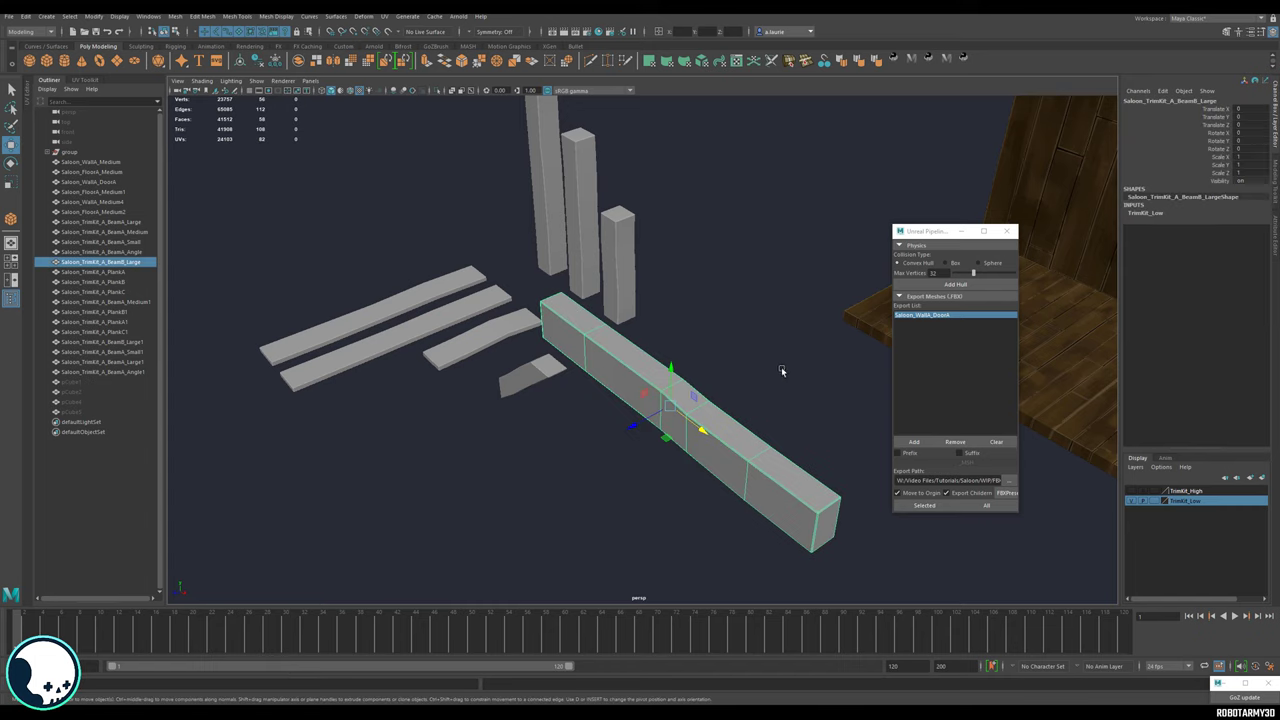
left_click(781, 367)
left_click_drag(678, 232, 440, 385)
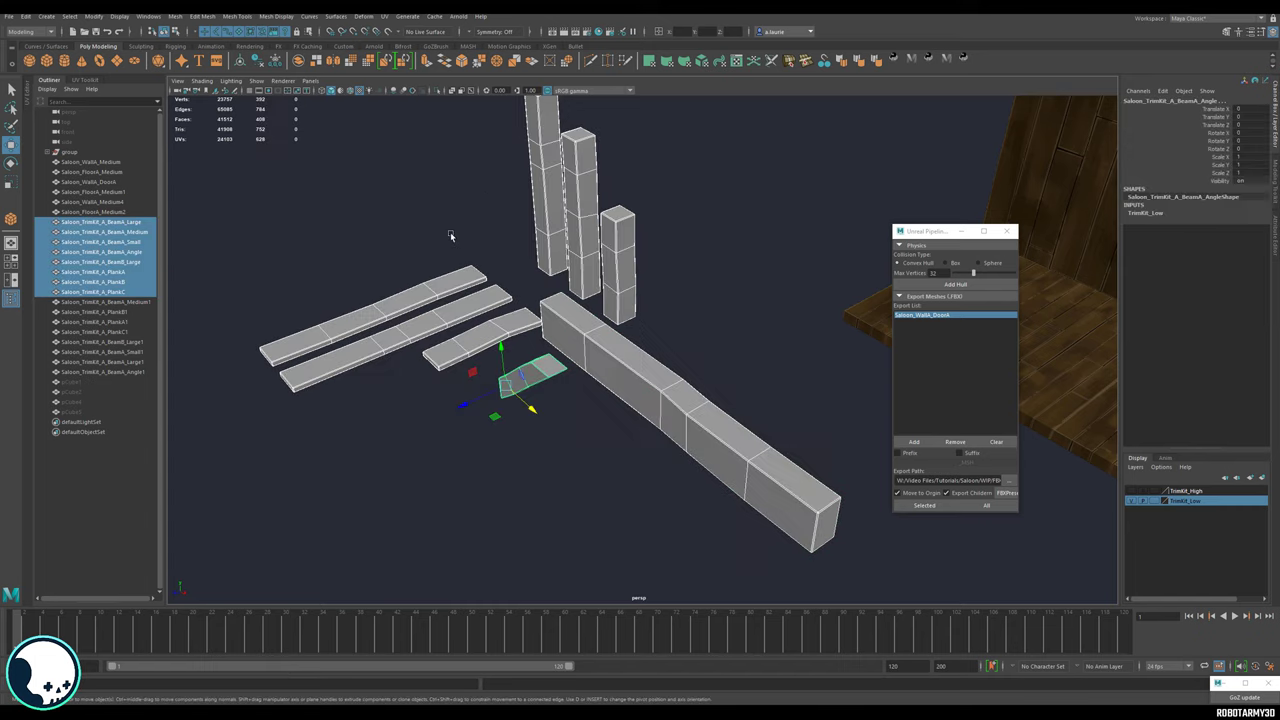
left_click(277, 16)
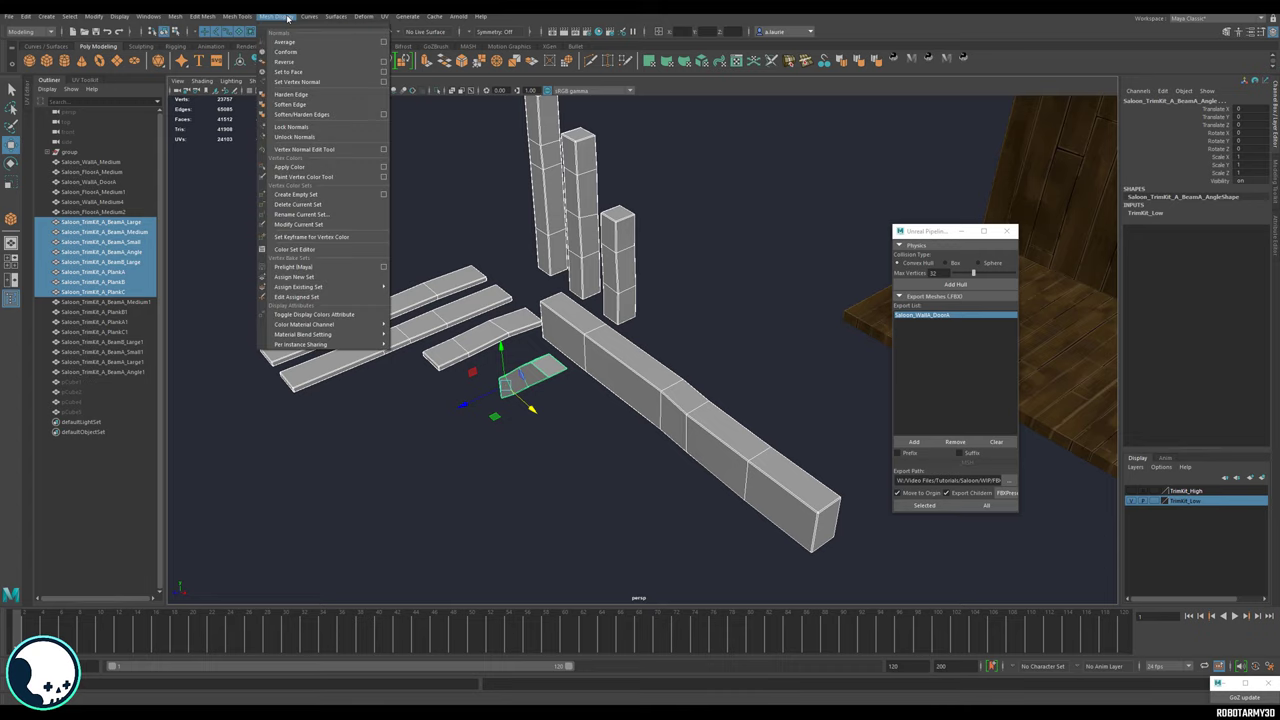
left_click(293, 104)
left_click(309, 150)
scroll(579, 364, "up", 6)
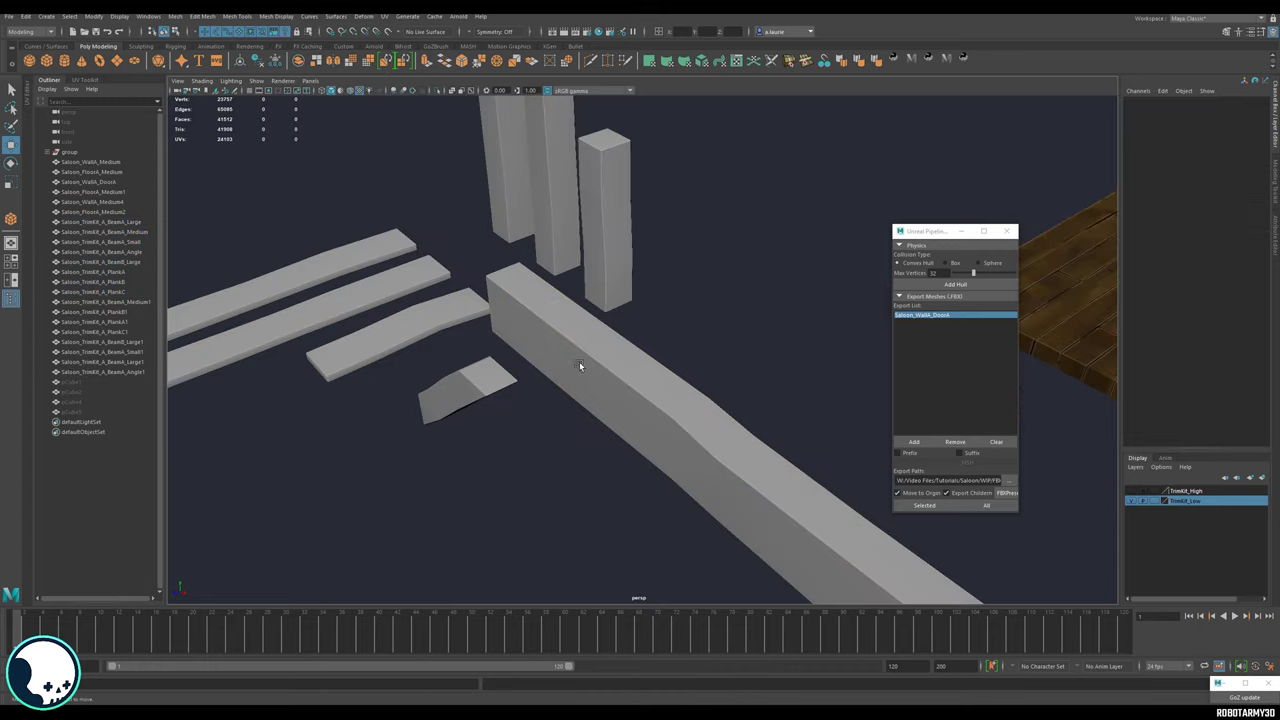
scroll(568, 345, "down", 5)
Export the selected low-poly beams and planks over the existing TrimKit_A_Low.obj file.
left_click_drag(477, 415, 400, 440)
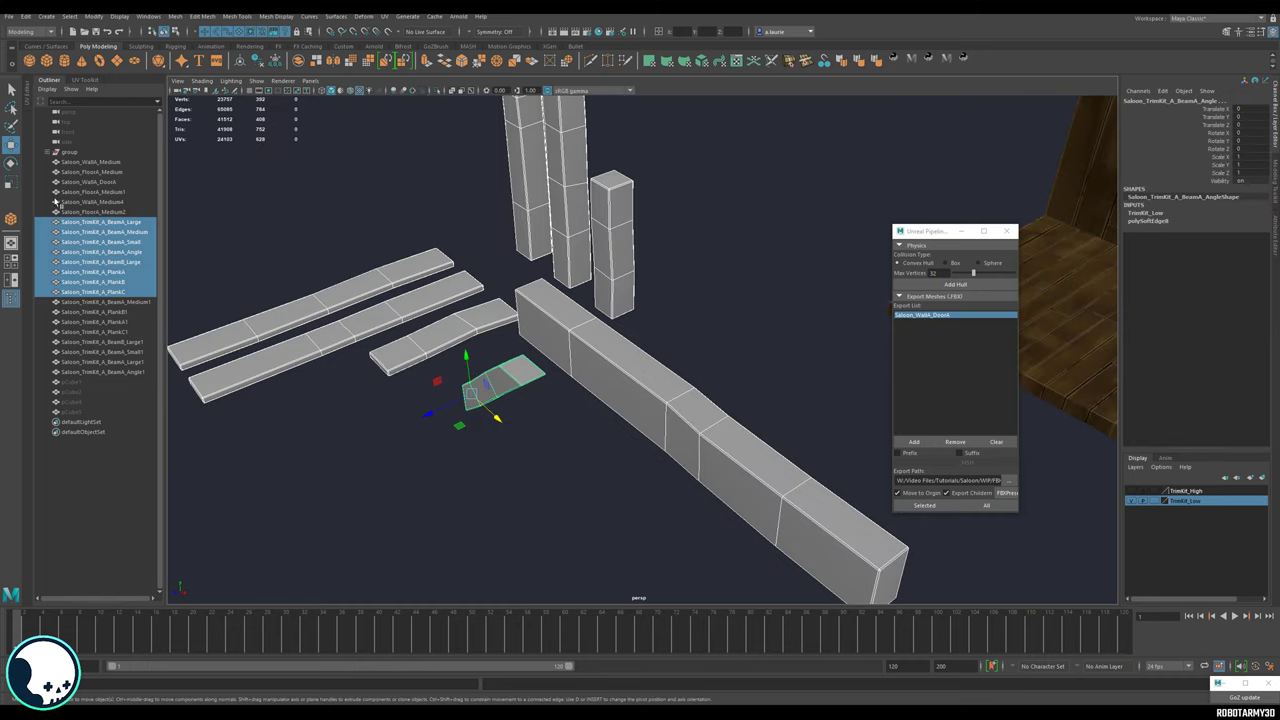
left_click(9, 16)
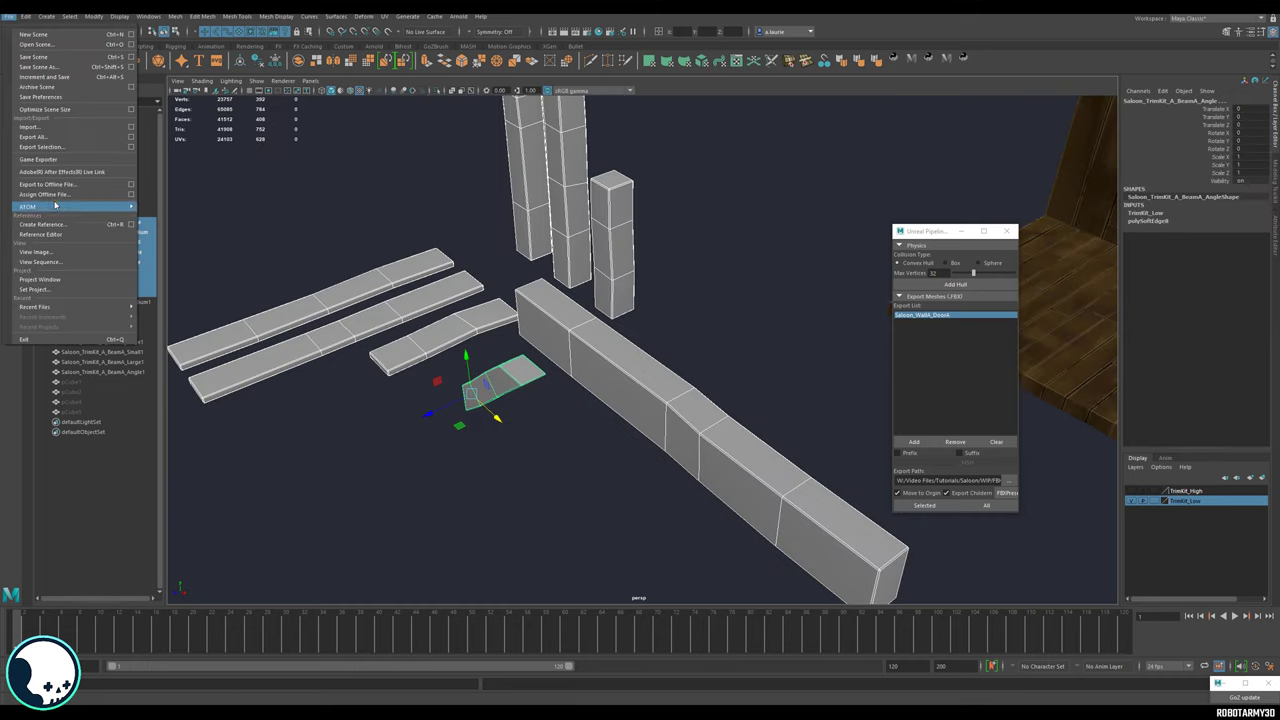
left_click(54, 148)
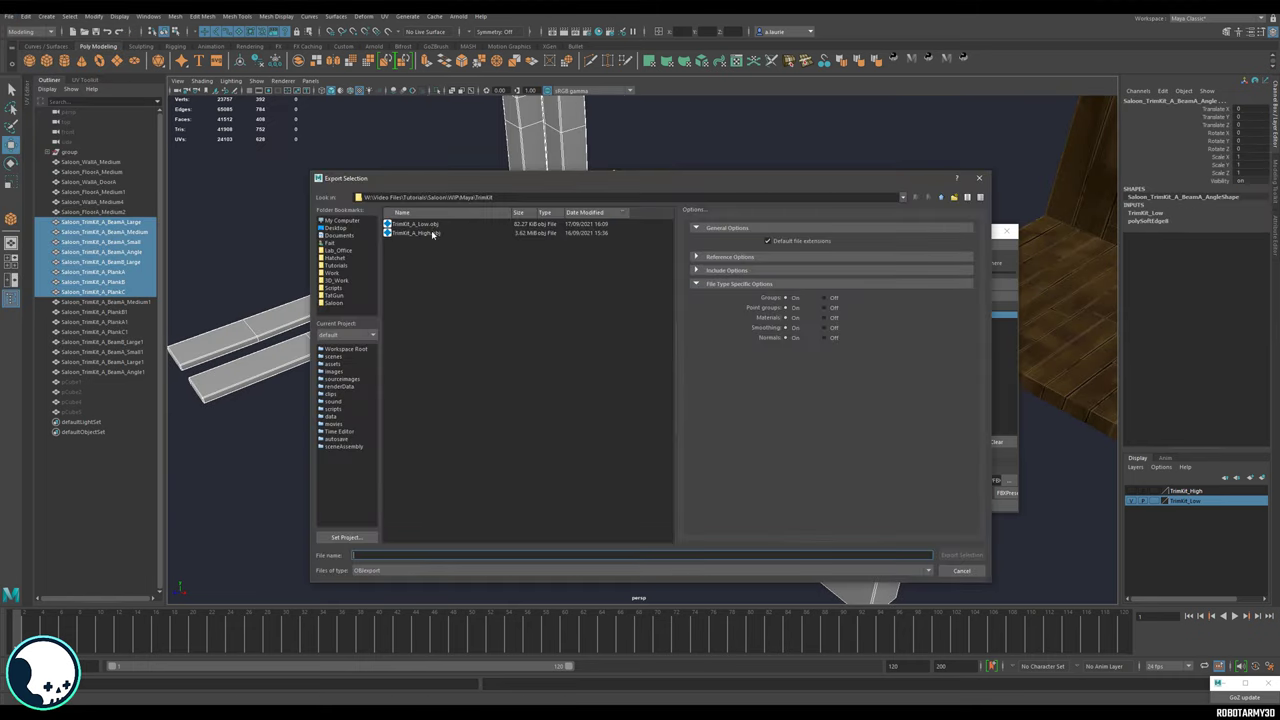
left_click(430, 225)
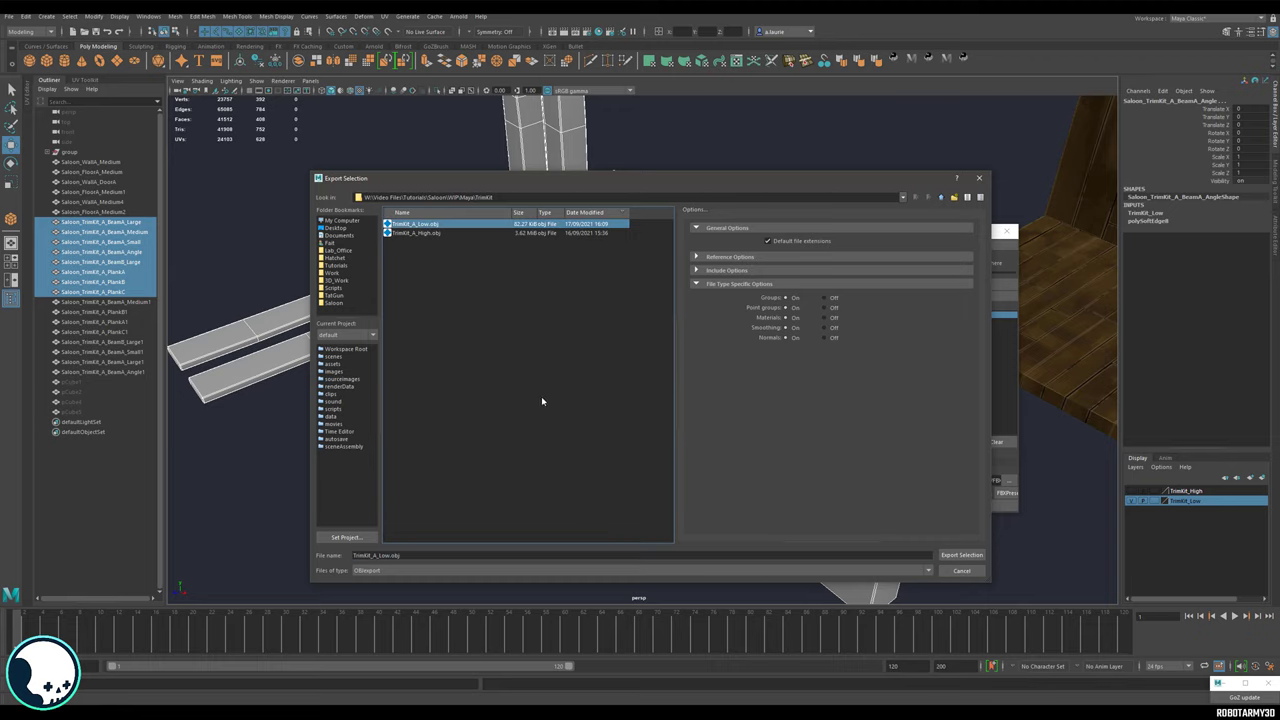
left_click(961, 555)
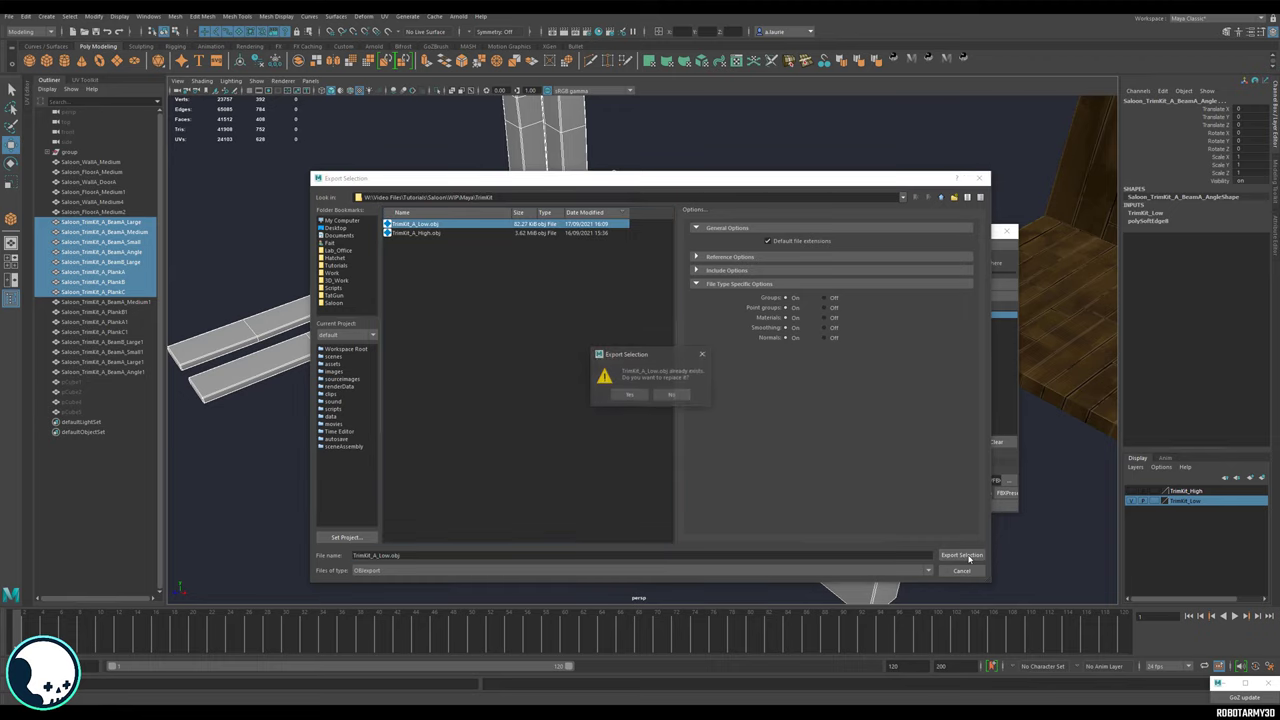
left_click(629, 395)
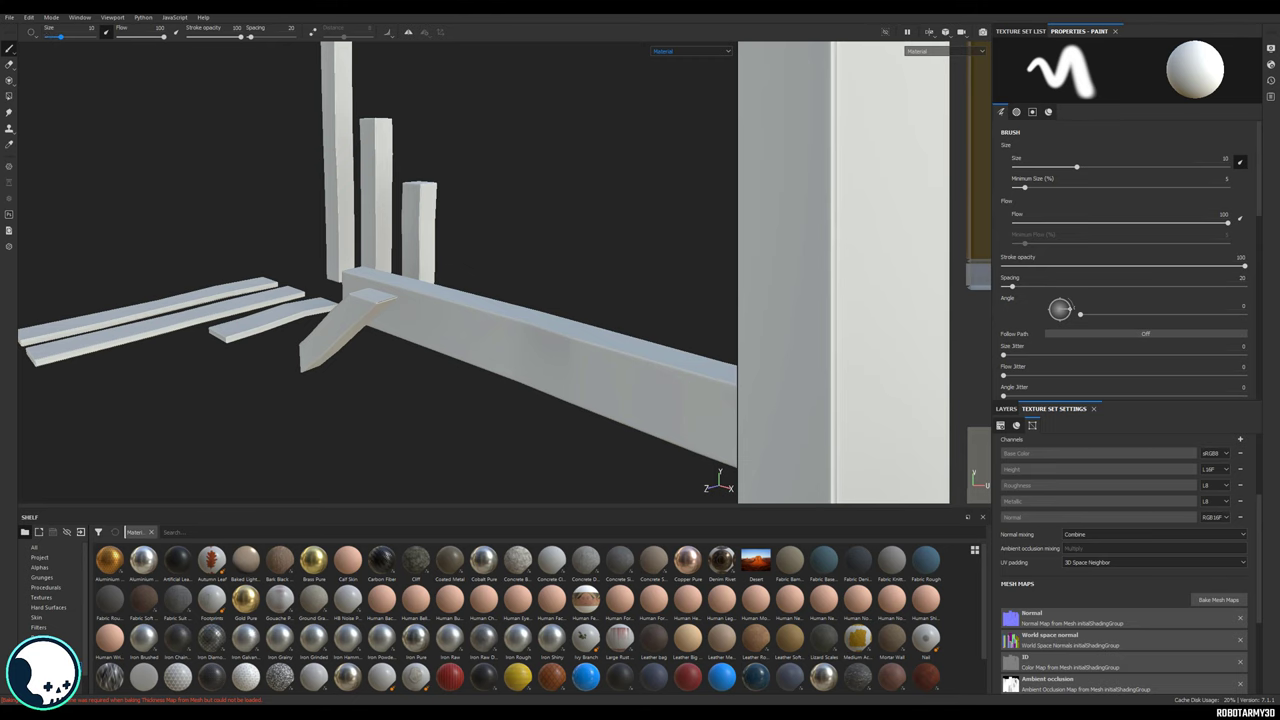
In Substance Painter's project configuration, reload the project mesh from the updated TrimKit_A_Low.obj.
left_click(30, 18)
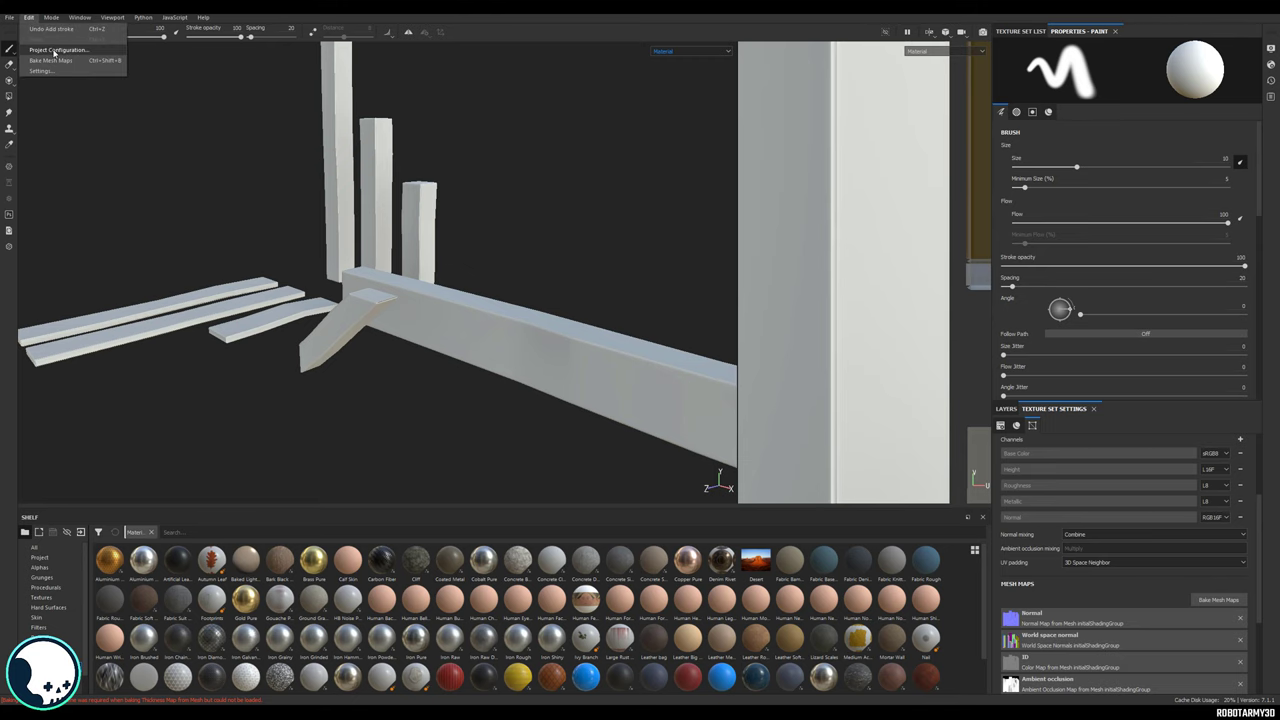
left_click(57, 54)
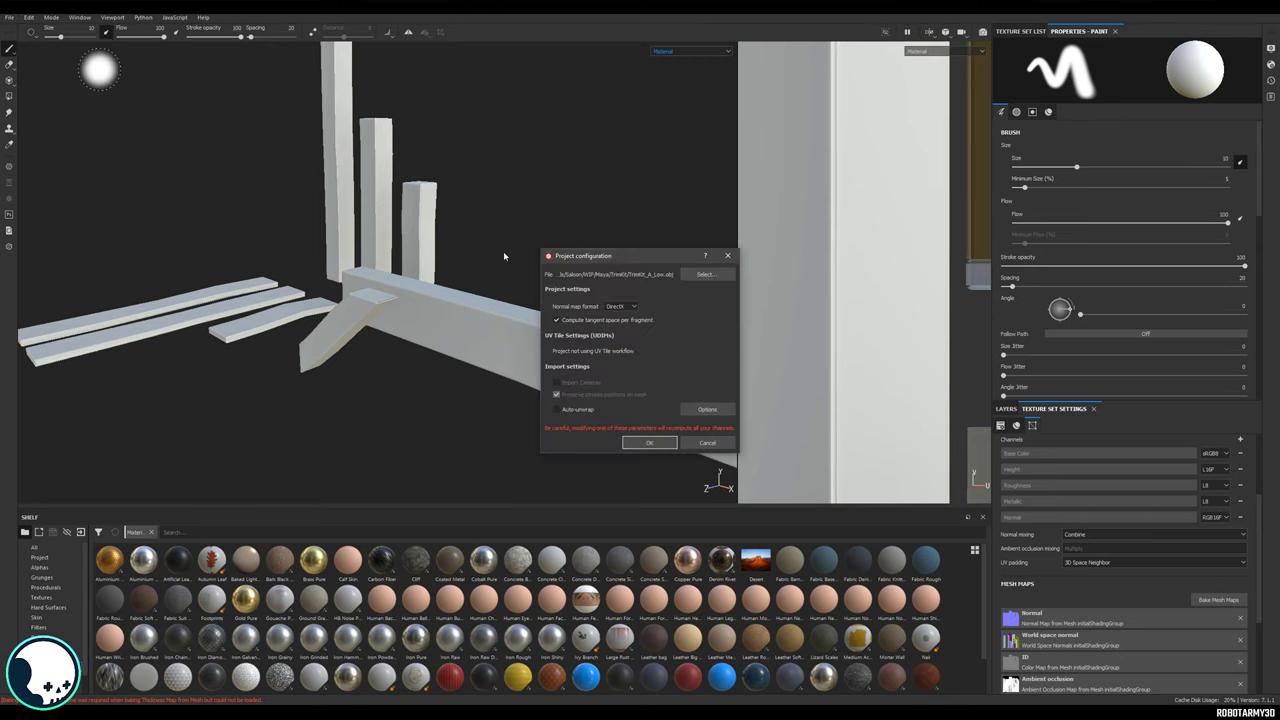
left_click(708, 275)
double_click(795, 343)
left_click(649, 446)
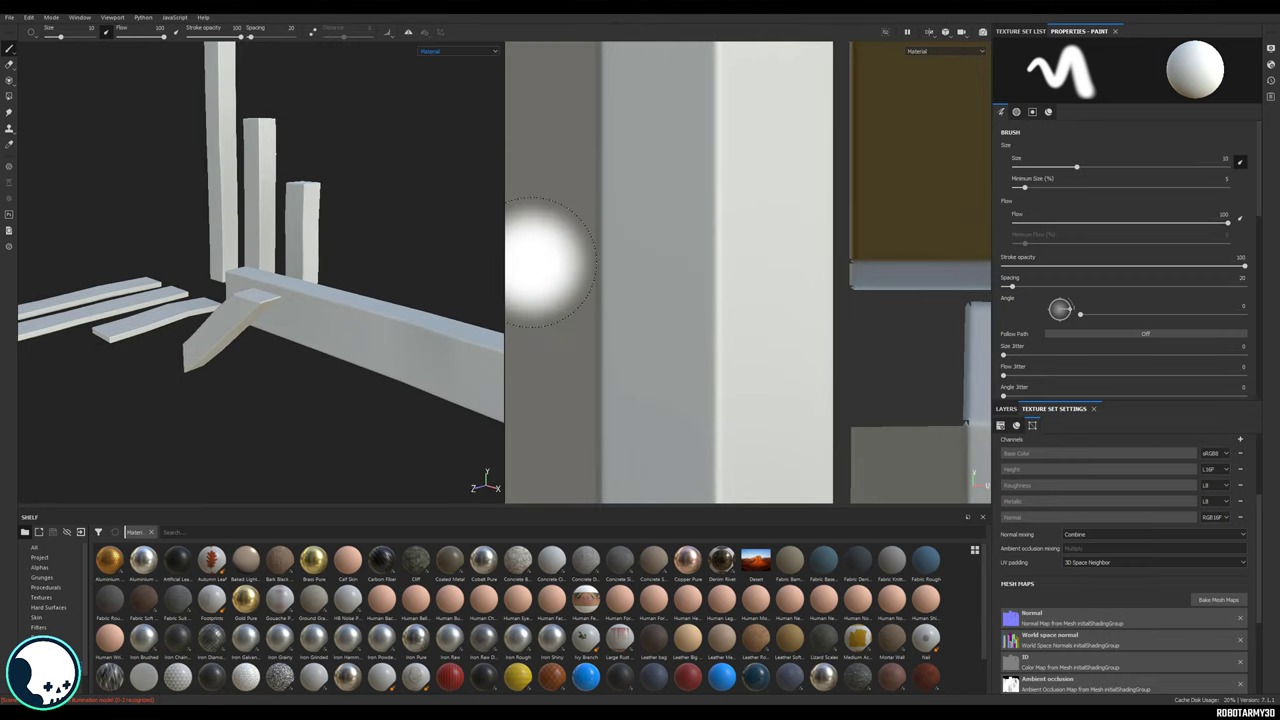
Rebake all the selected mesh maps for the reloaded trim kit with the existing baking settings.
scroll(686, 266, "up", 2)
scroll(714, 249, "down", 2)
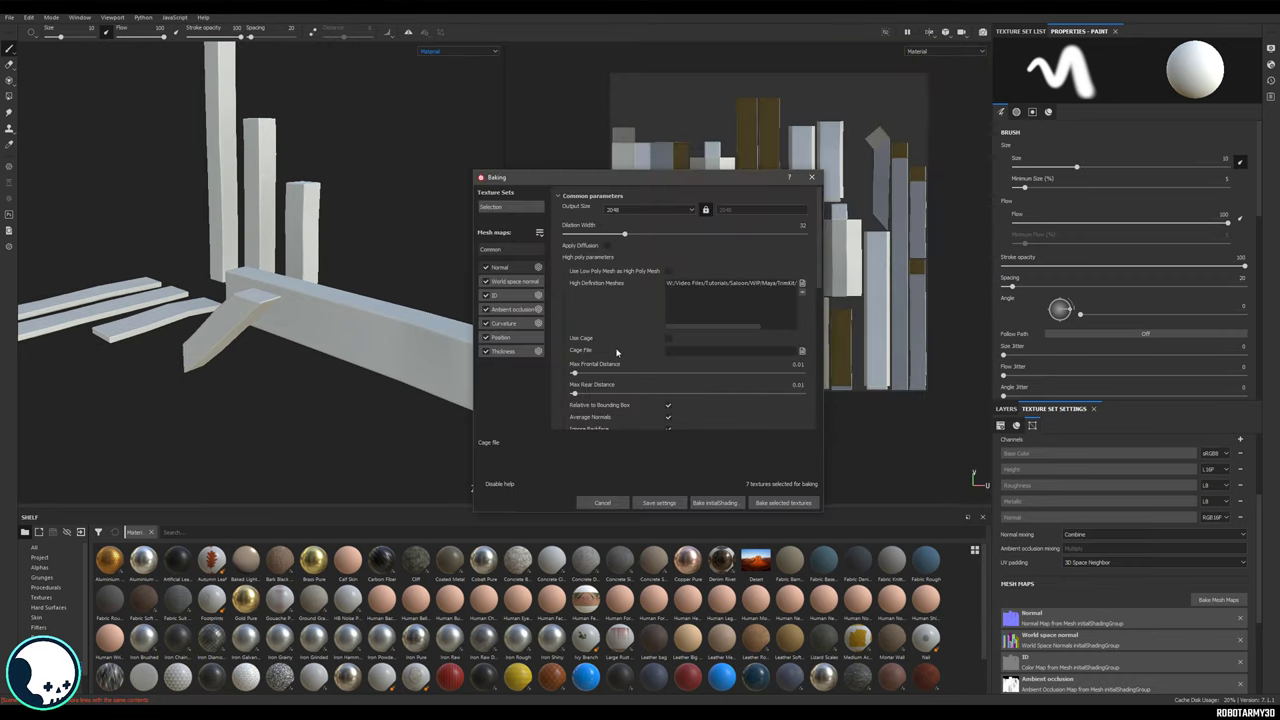
scroll(617, 352, "down", 3)
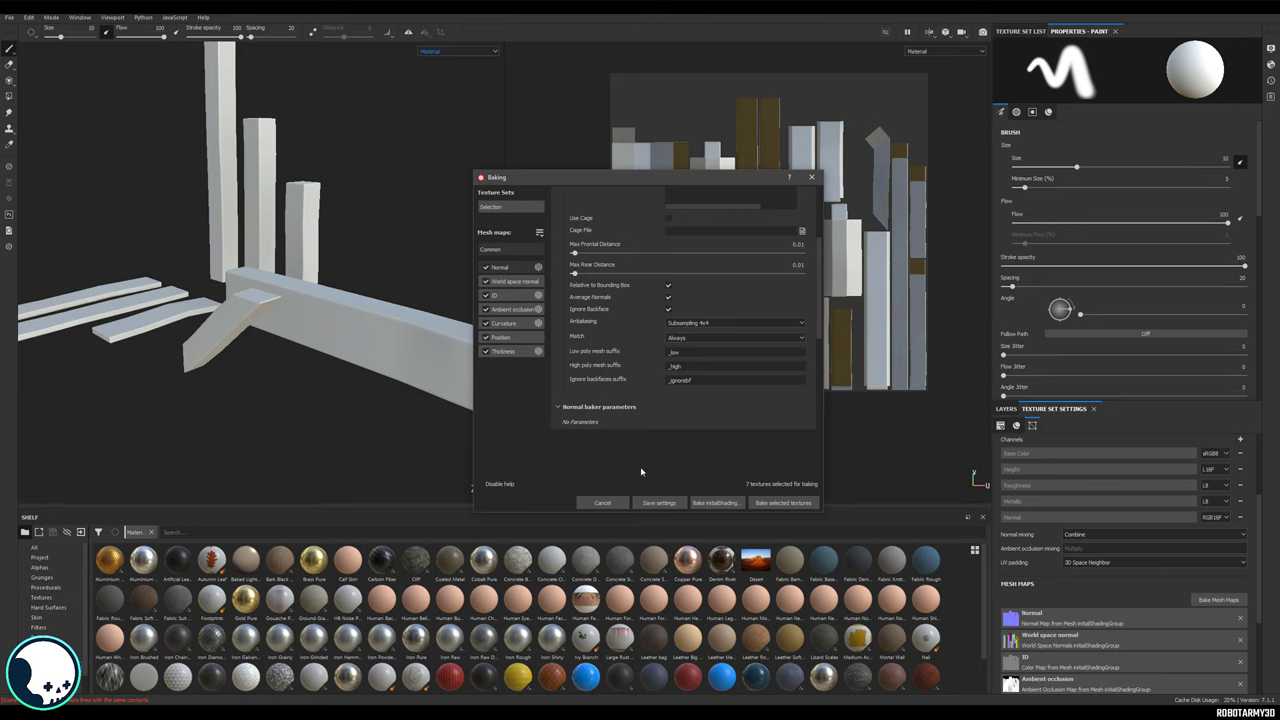
left_click(784, 503)
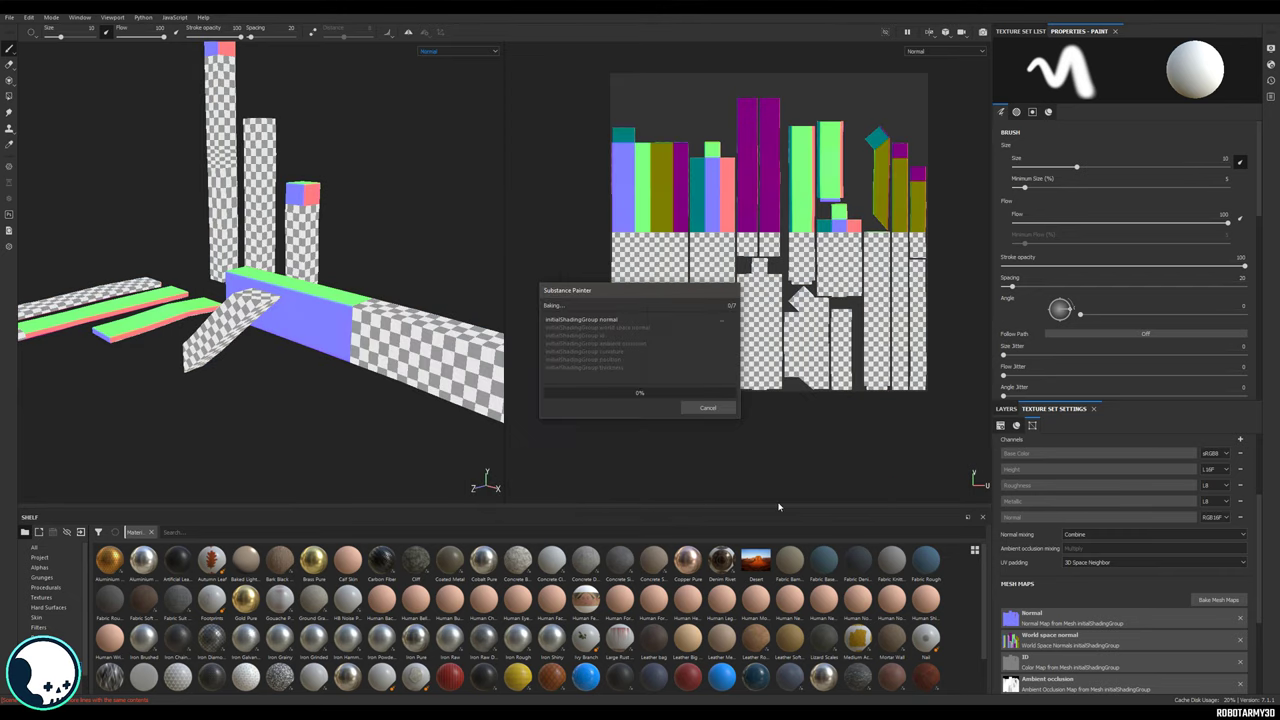
Check the new bake on the beams and planks from several sides and show only the 3D view.
left_click_drag(504, 339, 760, 372)
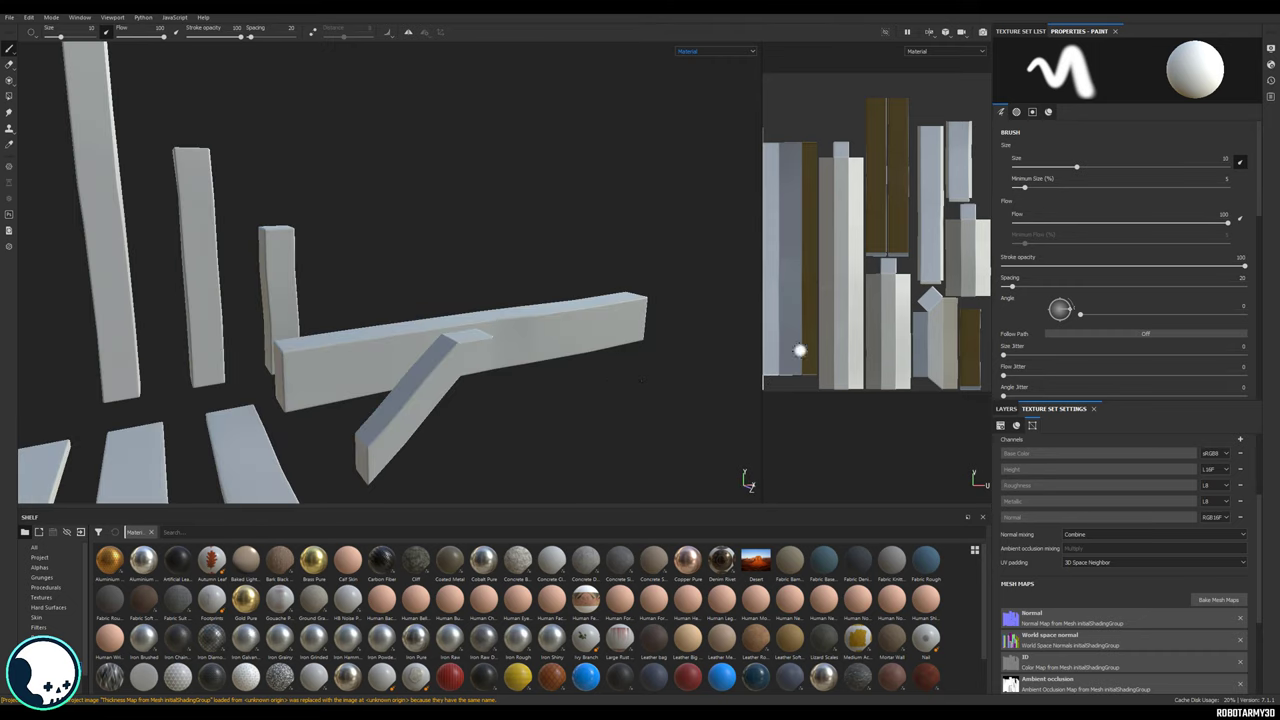
middle_click_drag(340, 369, 440, 334, "alt")
scroll(440, 334, "down", 3)
left_click_drag(440, 360, 643, 371, "alt")
left_click(929, 31)
left_click(950, 63)
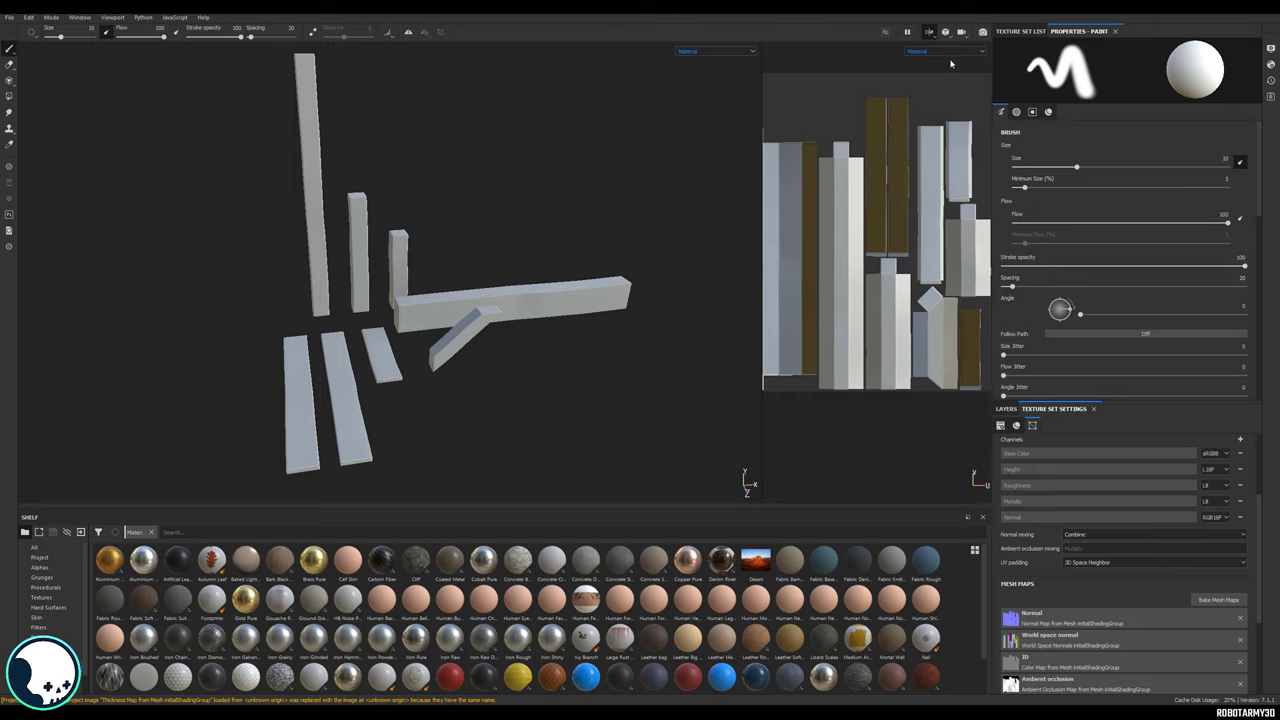
left_click_drag(666, 263, 645, 262, "alt")
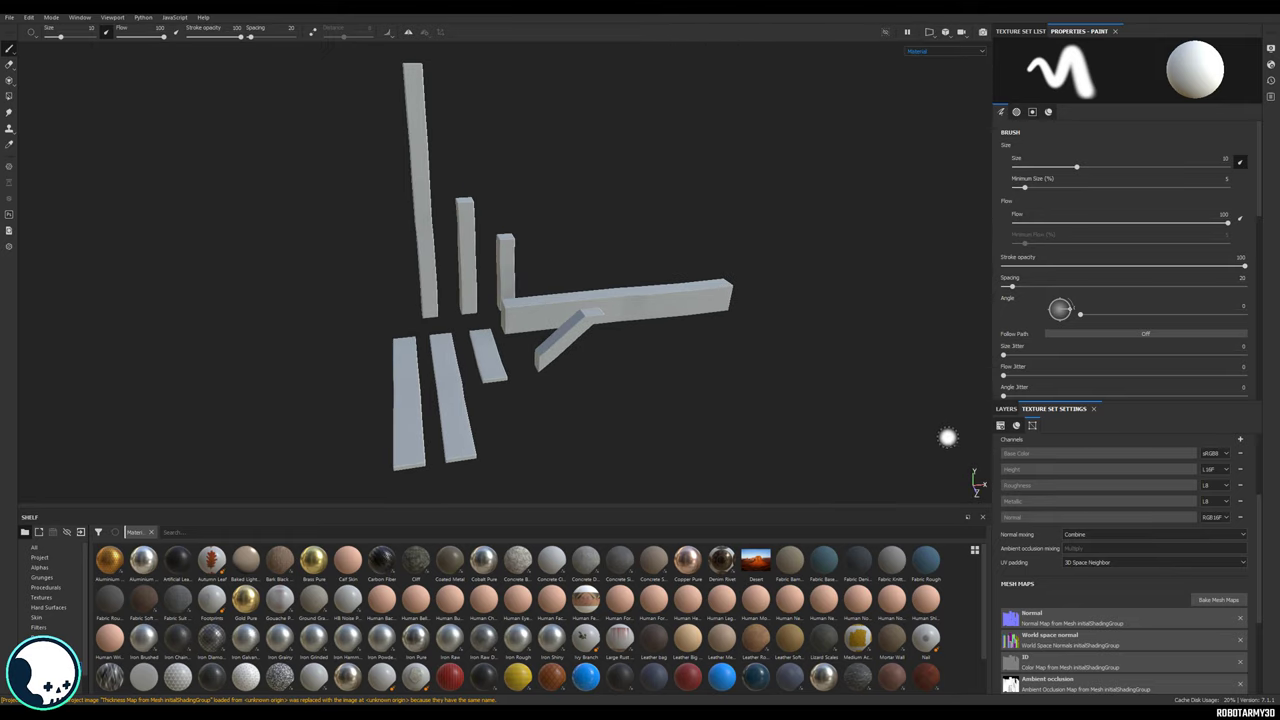
Add a fill layer and set its base color to a dark brown matching the Planks_Tile_a_BaseColor.png reference.
left_click(1007, 409)
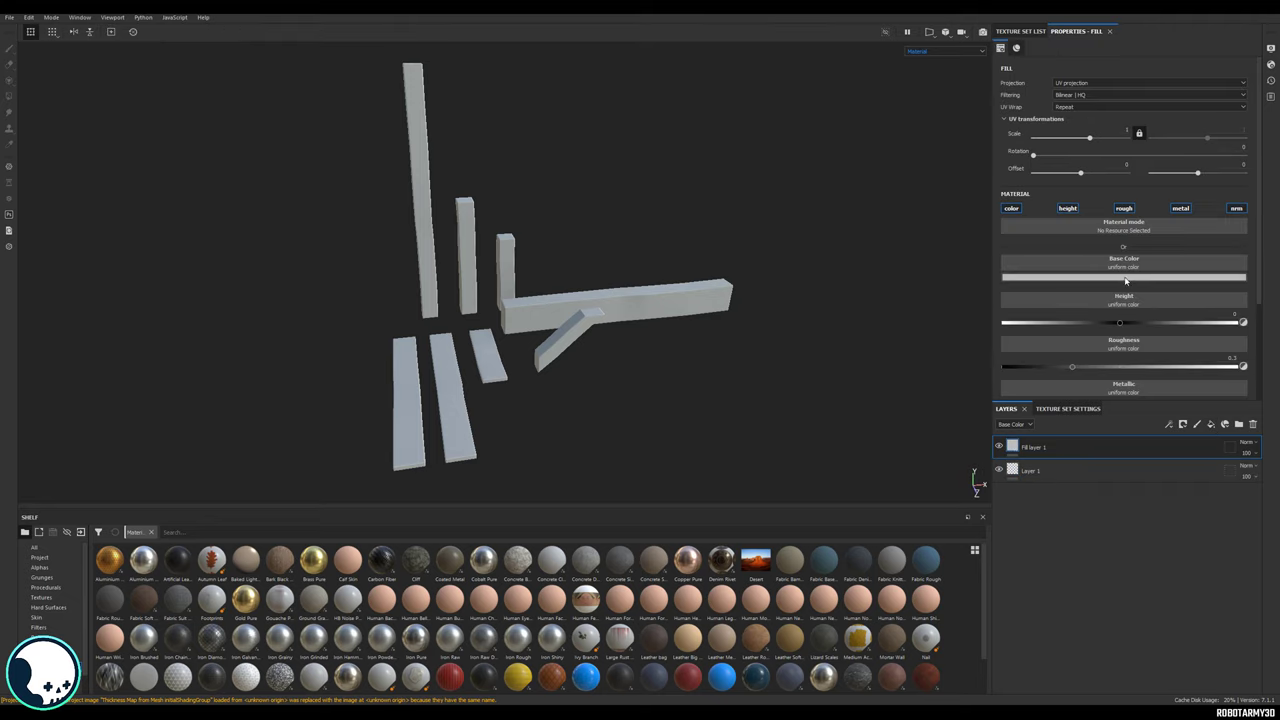
left_click(1125, 278)
left_click(1152, 347)
left_click_drag(1213, 376, 1214, 370)
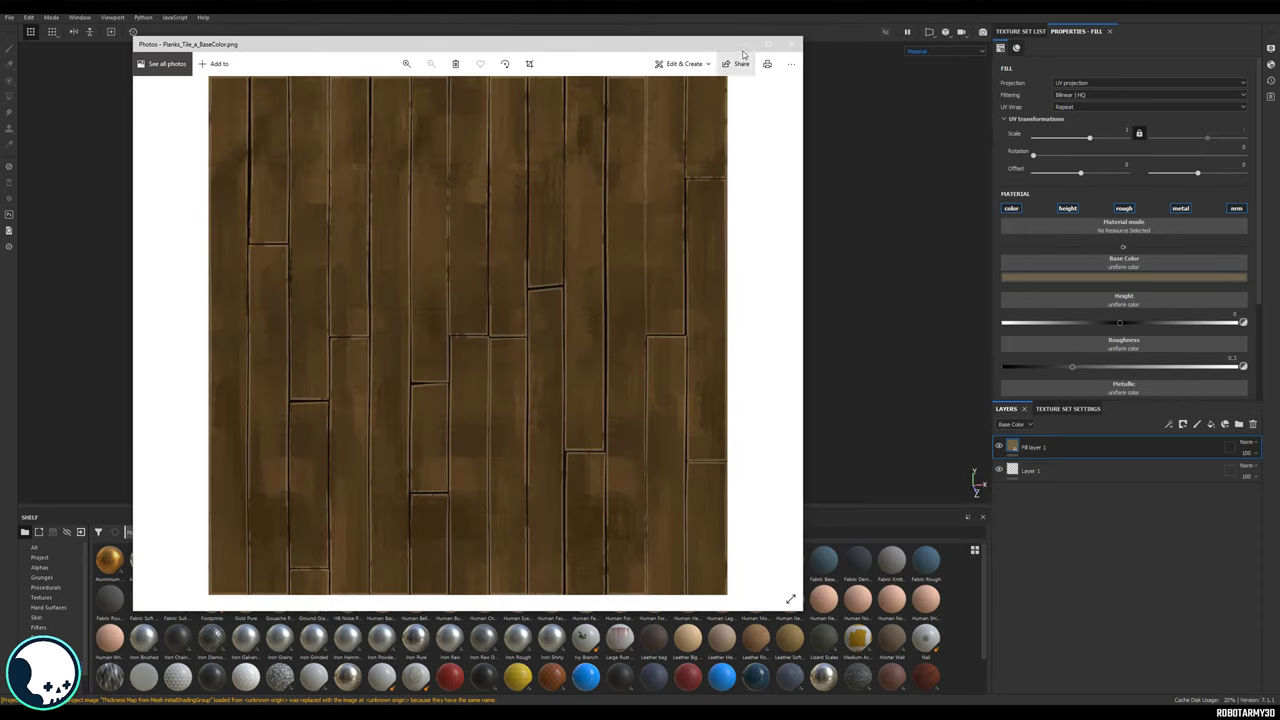
left_click(1173, 284)
left_click_drag(1173, 364, 1179, 354)
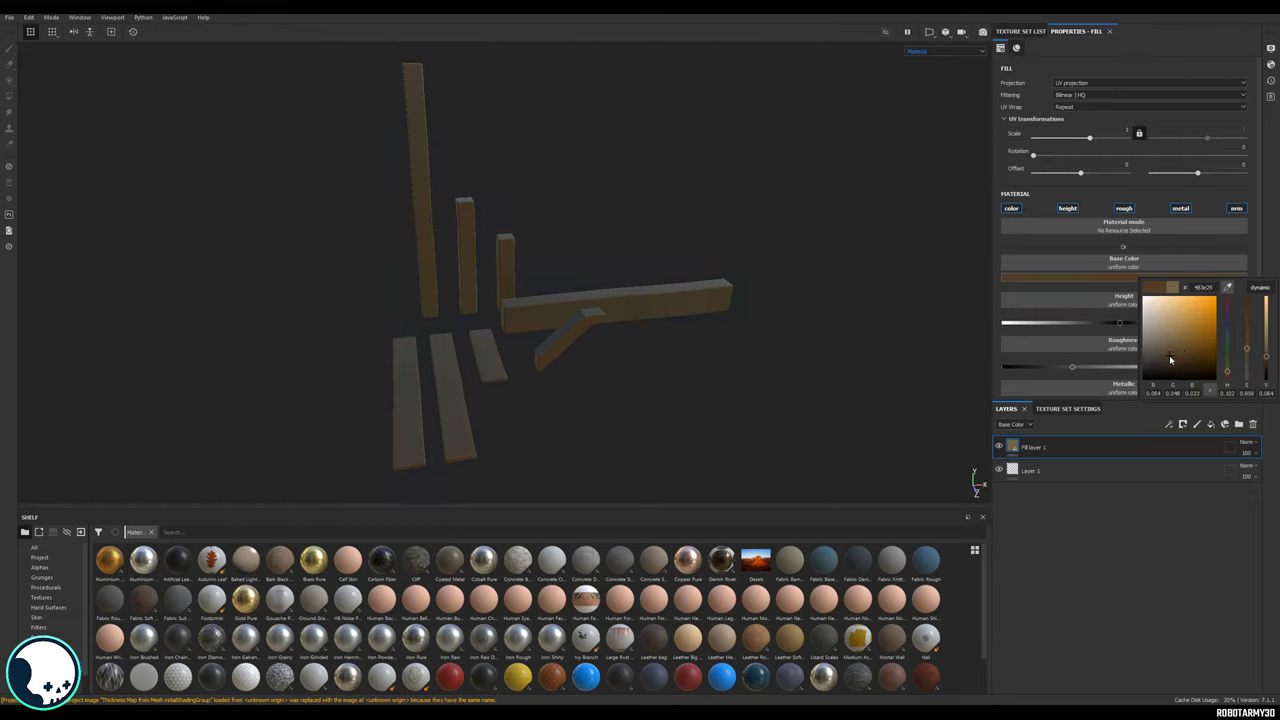
left_click(1227, 373)
Rotate the environment lighting so that the long side of the large horizontal beam is better lit.
left_click_drag(614, 303, 639, 332, "alt")
left_click_drag(785, 217, 686, 333, "alt")
key("shift")
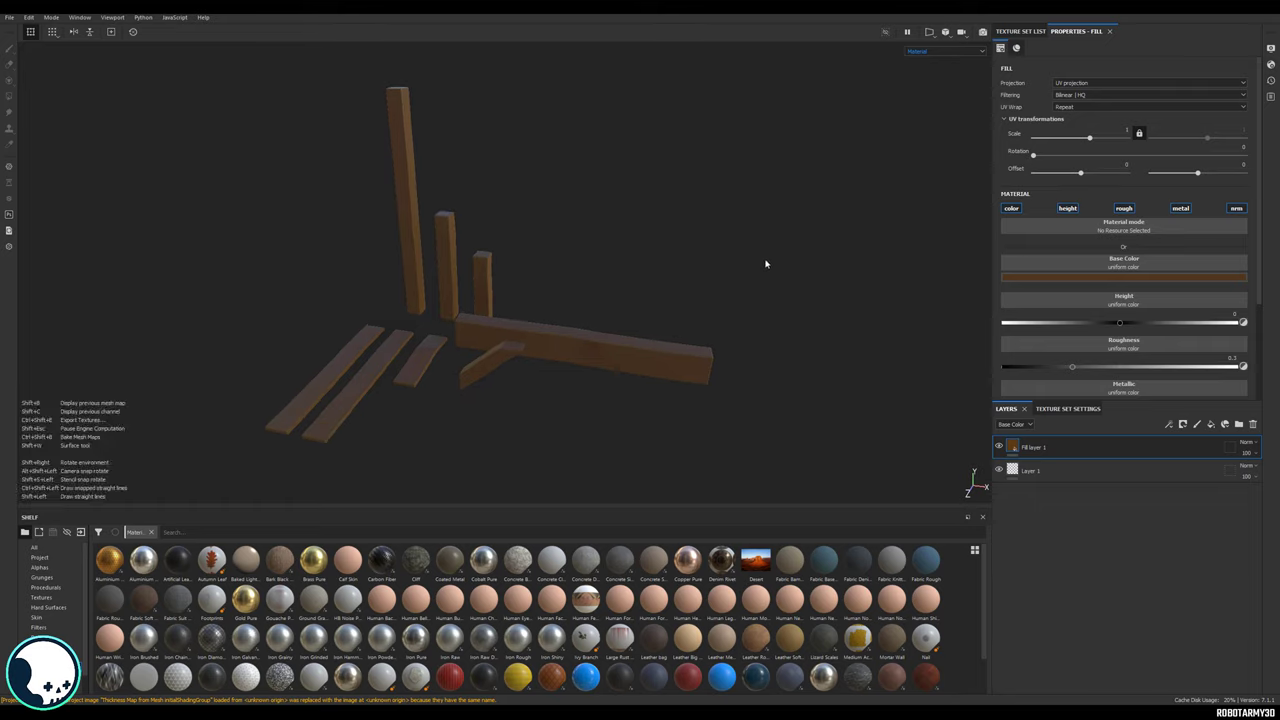
right_click_drag(778, 263, 463, 285, "shift")
left_click_drag(646, 303, 666, 297, "alt")
mouse_move(729, 295)
right_mouse_down("shift")
mouse_move(707, 293)
mouse_move(724, 295)
right_mouse_up("shift")
left_click_drag(737, 307, 1008, 510, "alt")
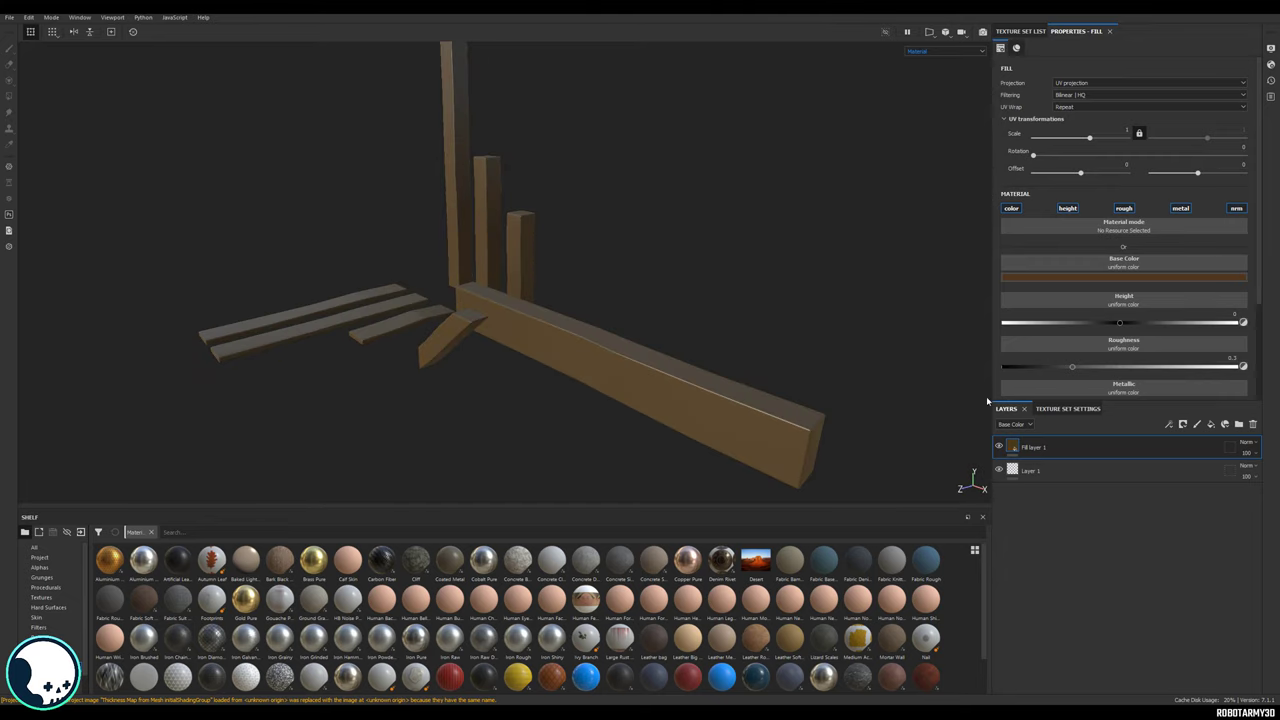
Set the brown fill layer's roughness to about 0.498 and check how it looks on the beams.
left_click_drag(1085, 375, 1126, 375)
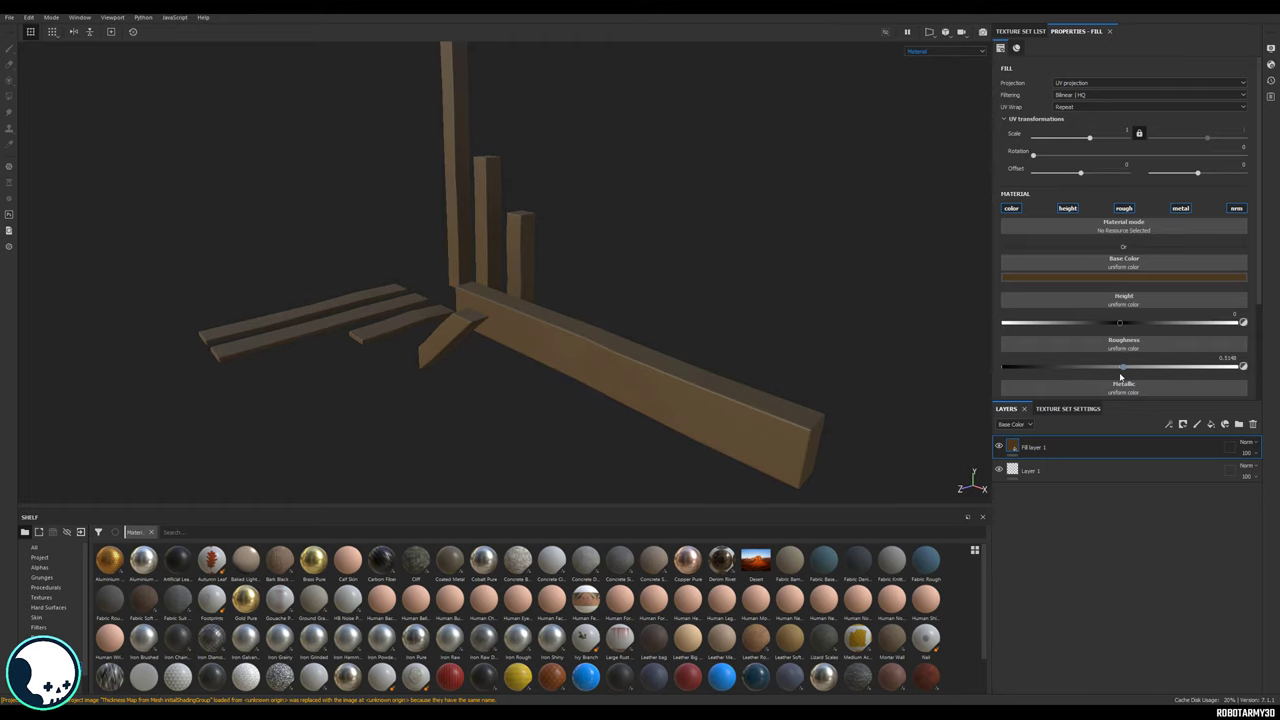
left_click_drag(560, 330, 618, 340, "alt")
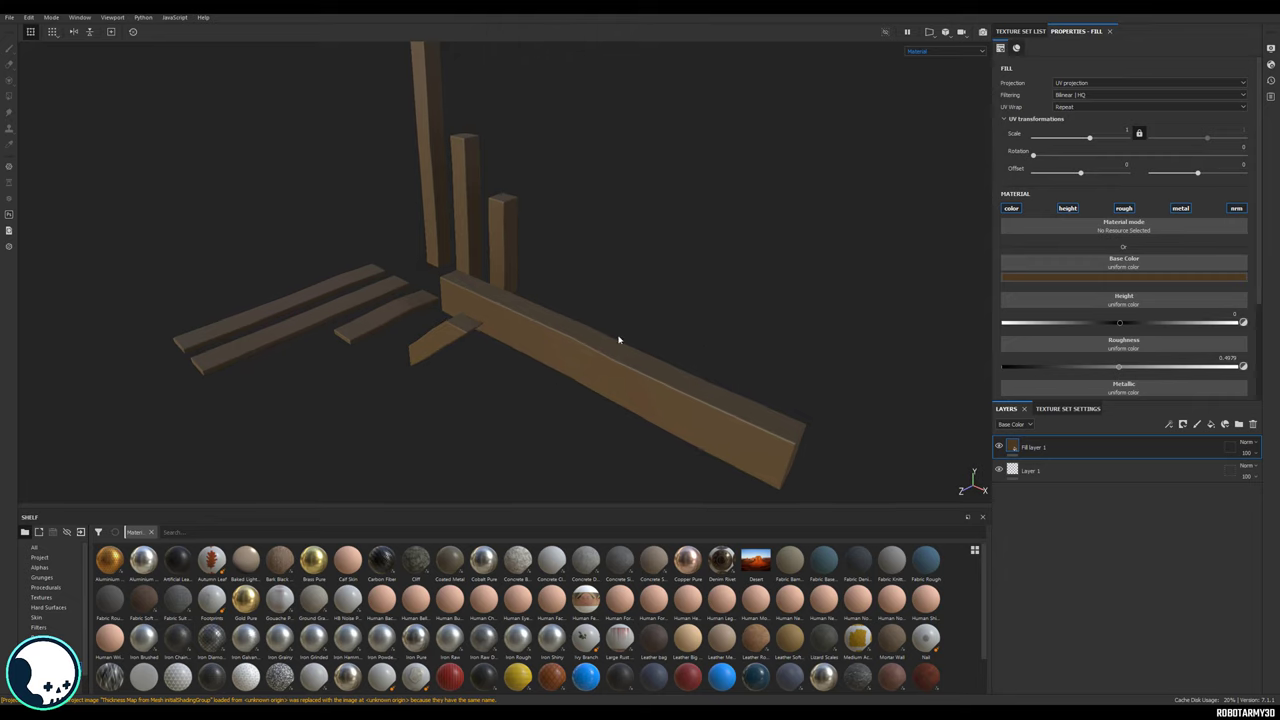
left_click_drag(674, 404, 708, 398, "alt")
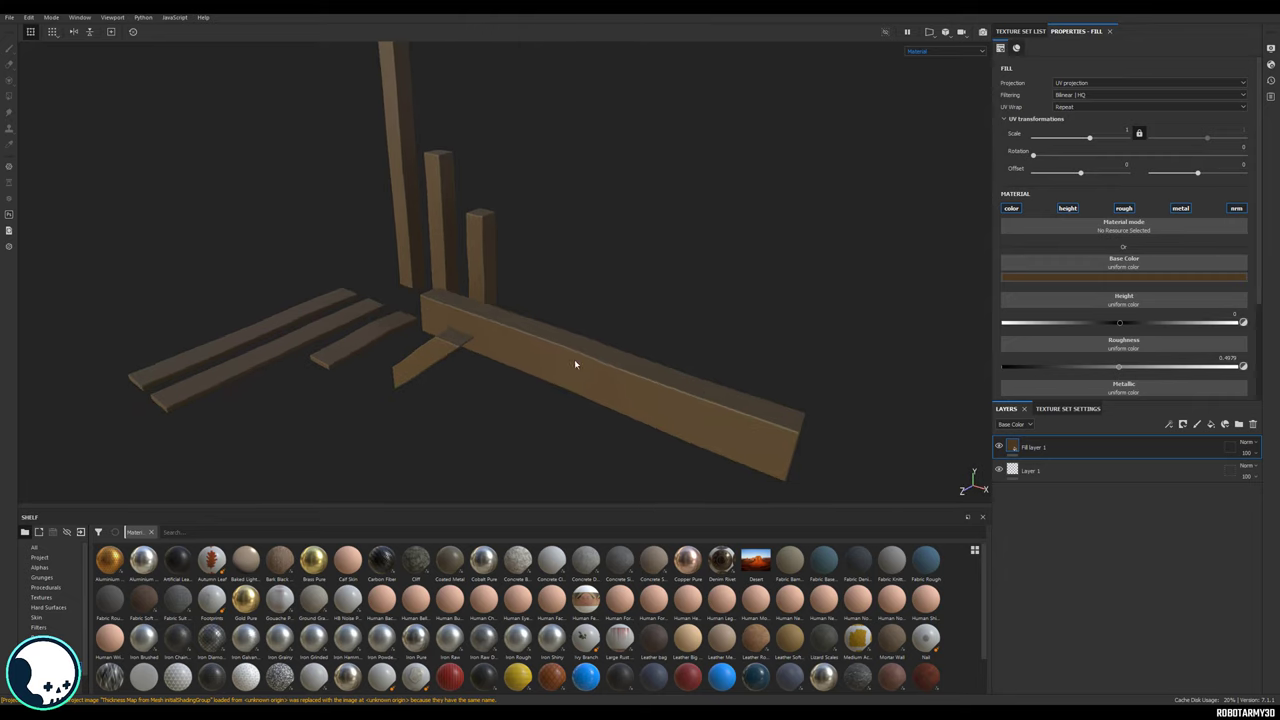
Duplicate the brown fill layer and lighten the copy's base color to 6f5736.
double_click(1203, 454)
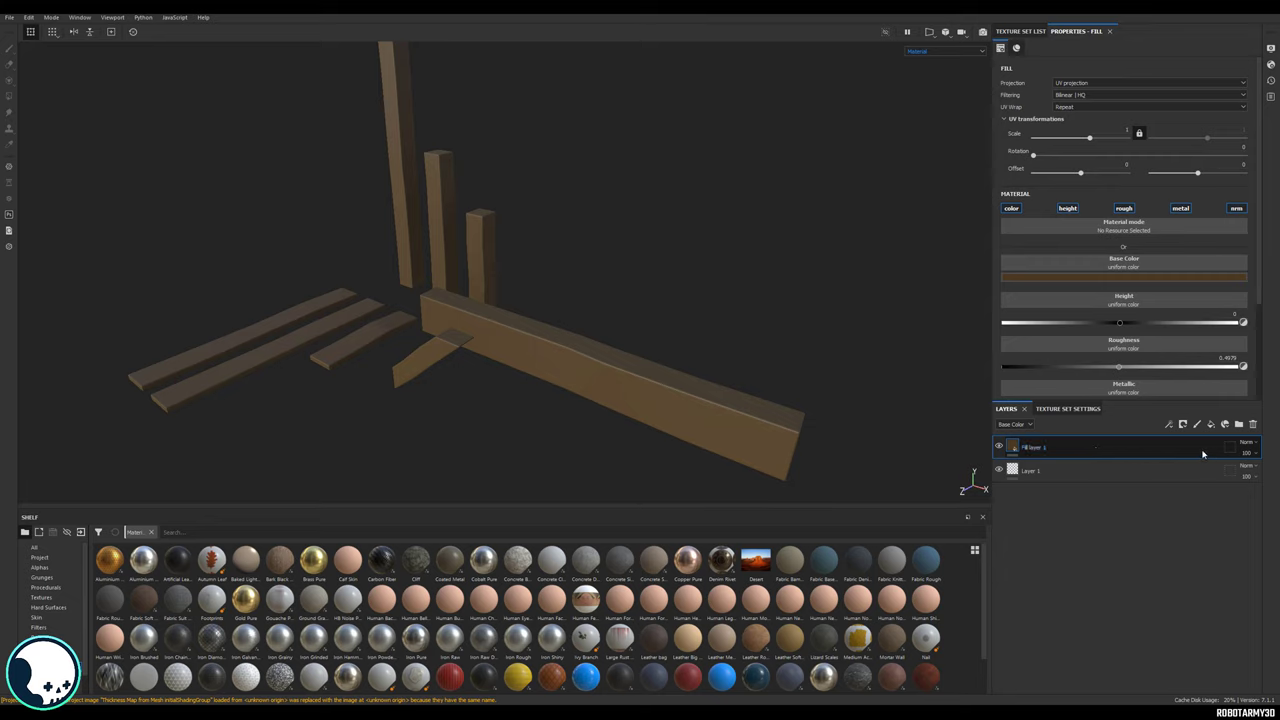
right_click(1100, 450)
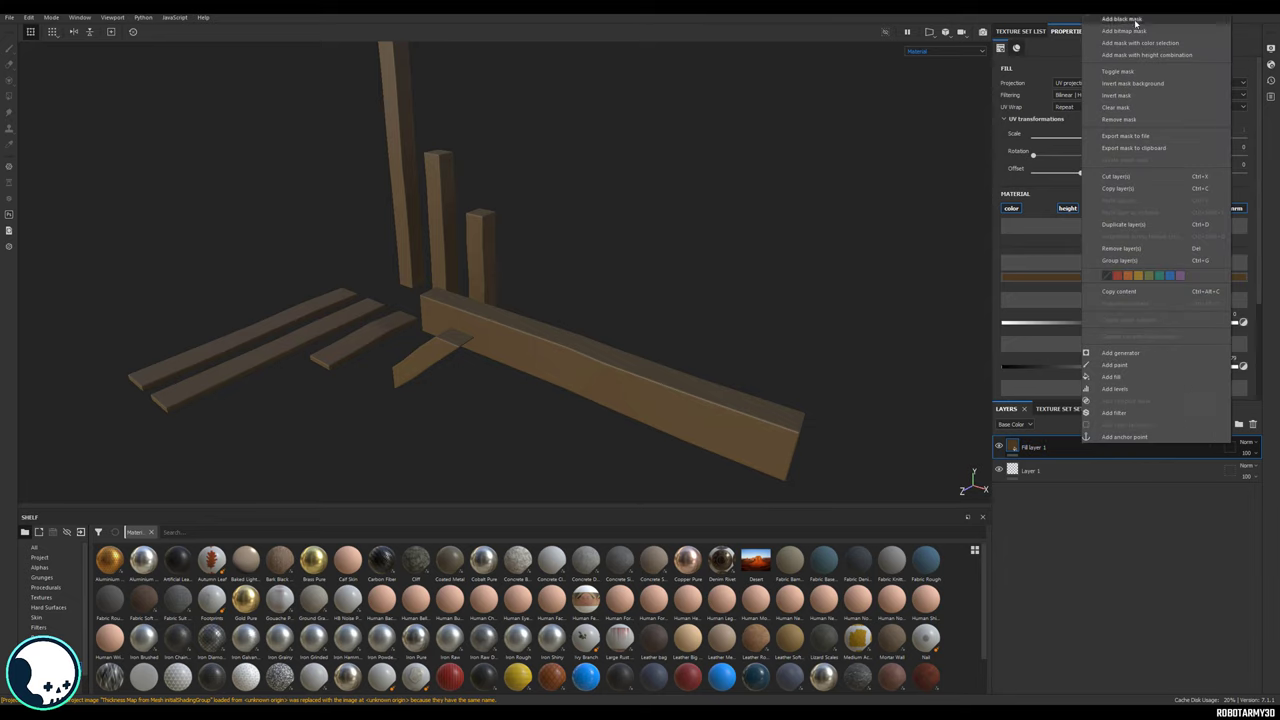
left_click(1123, 224)
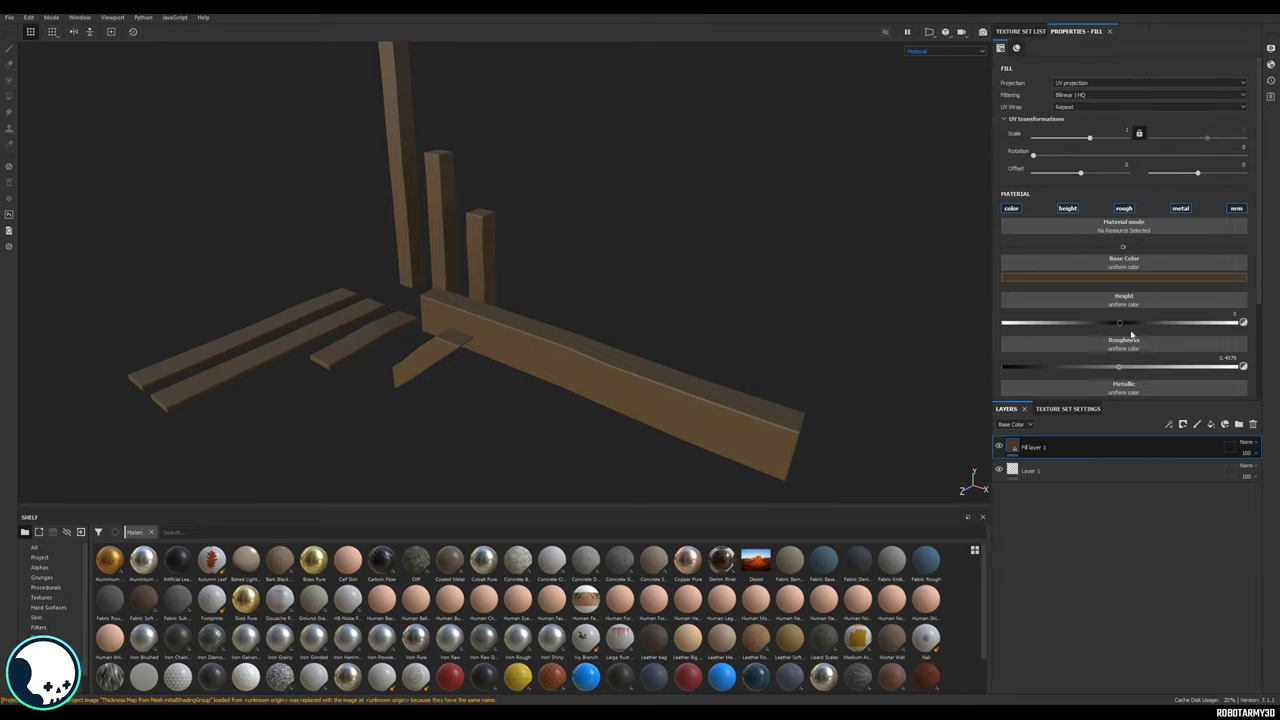
left_click(1111, 280)
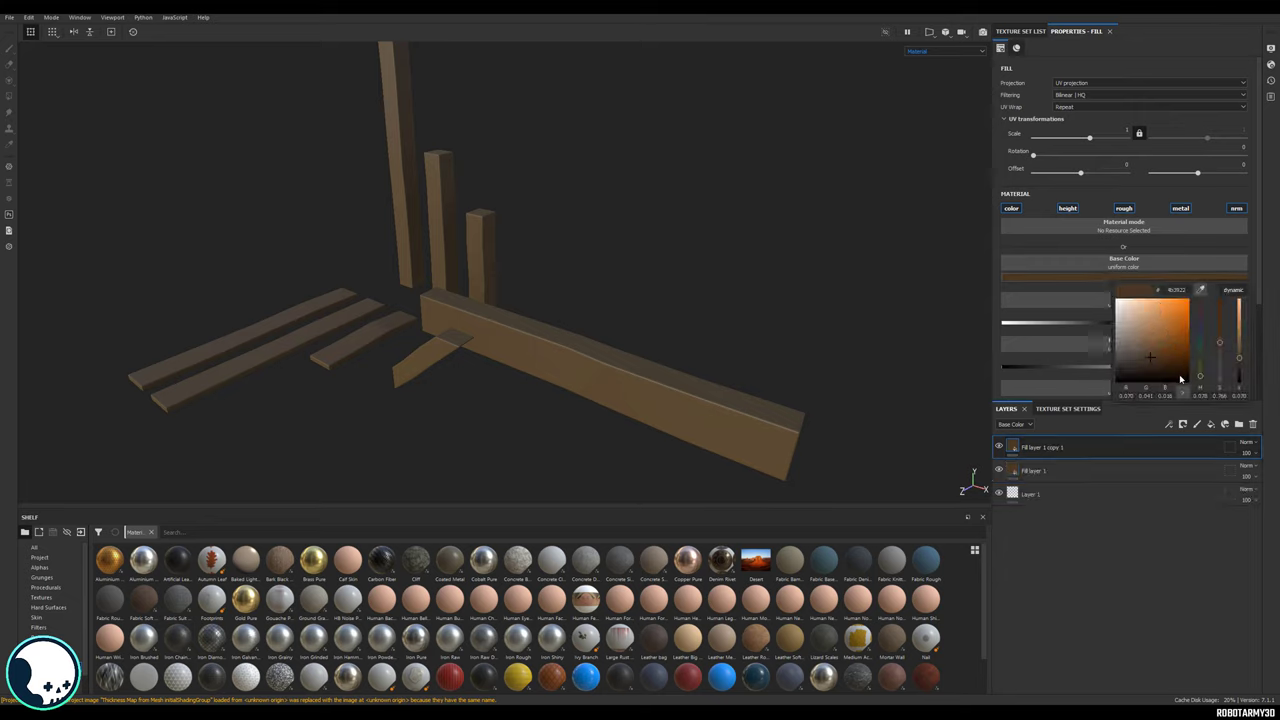
left_click_drag(1240, 356, 1240, 349)
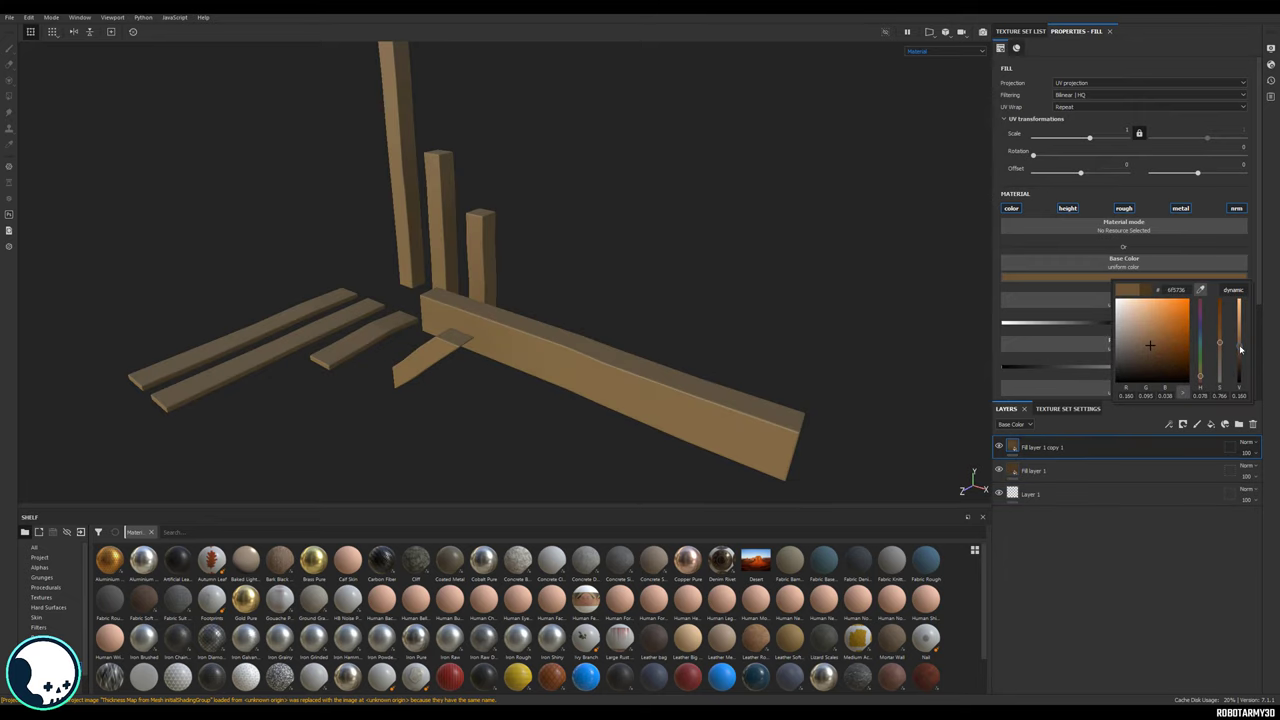
left_click(1100, 549)
Add a black mask to the lighter brown fill layer copy and apply the Edges Strong Scratched smart mask to it.
right_click(1097, 441)
right_click(1090, 449)
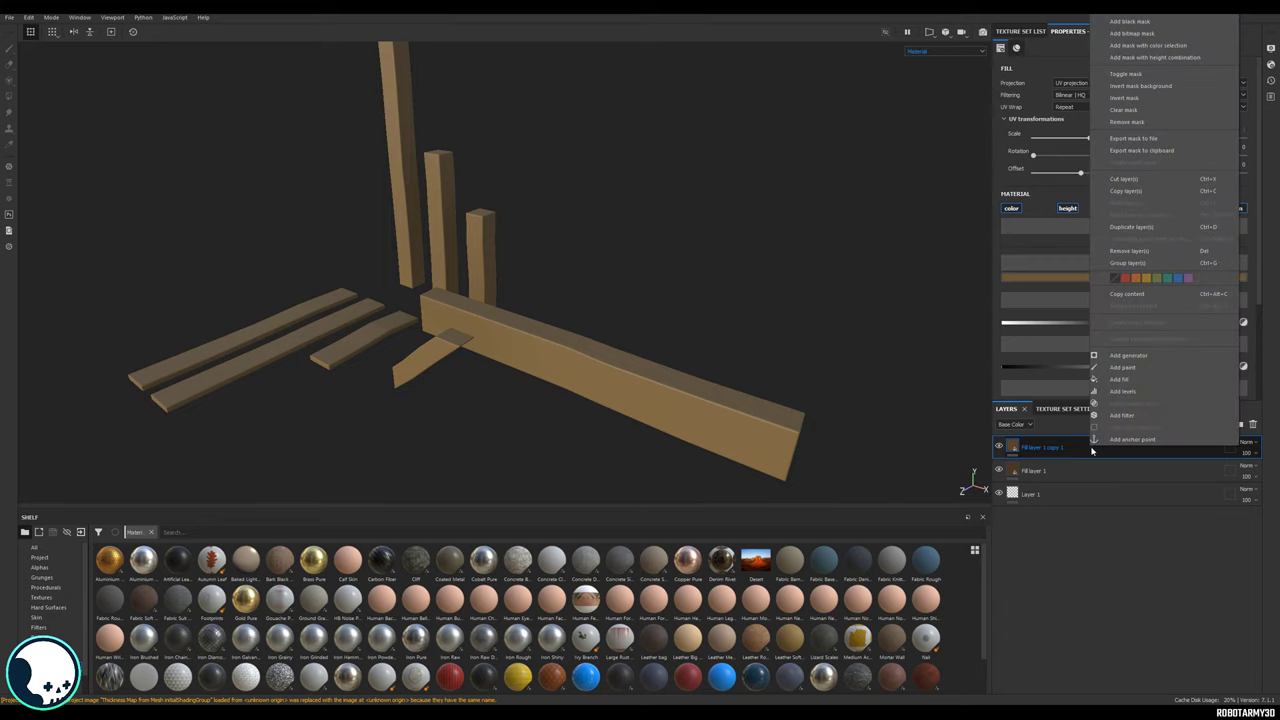
left_click(1147, 34)
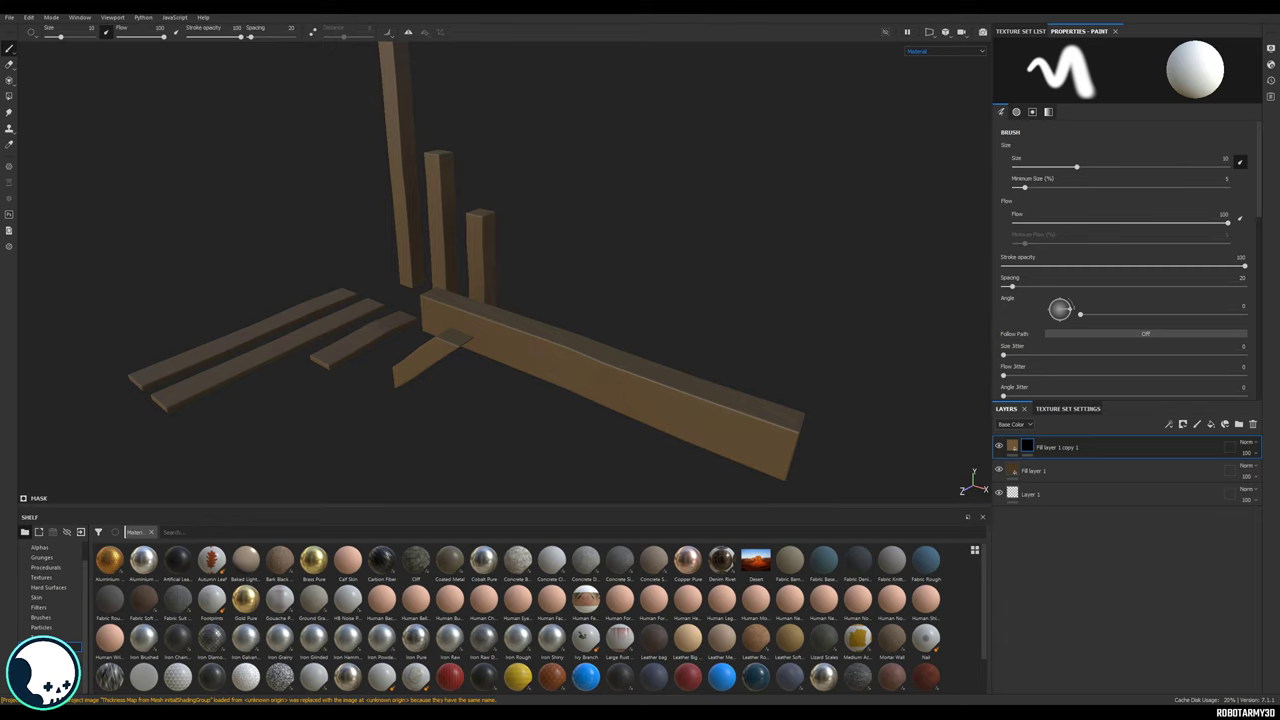
left_click(48, 667)
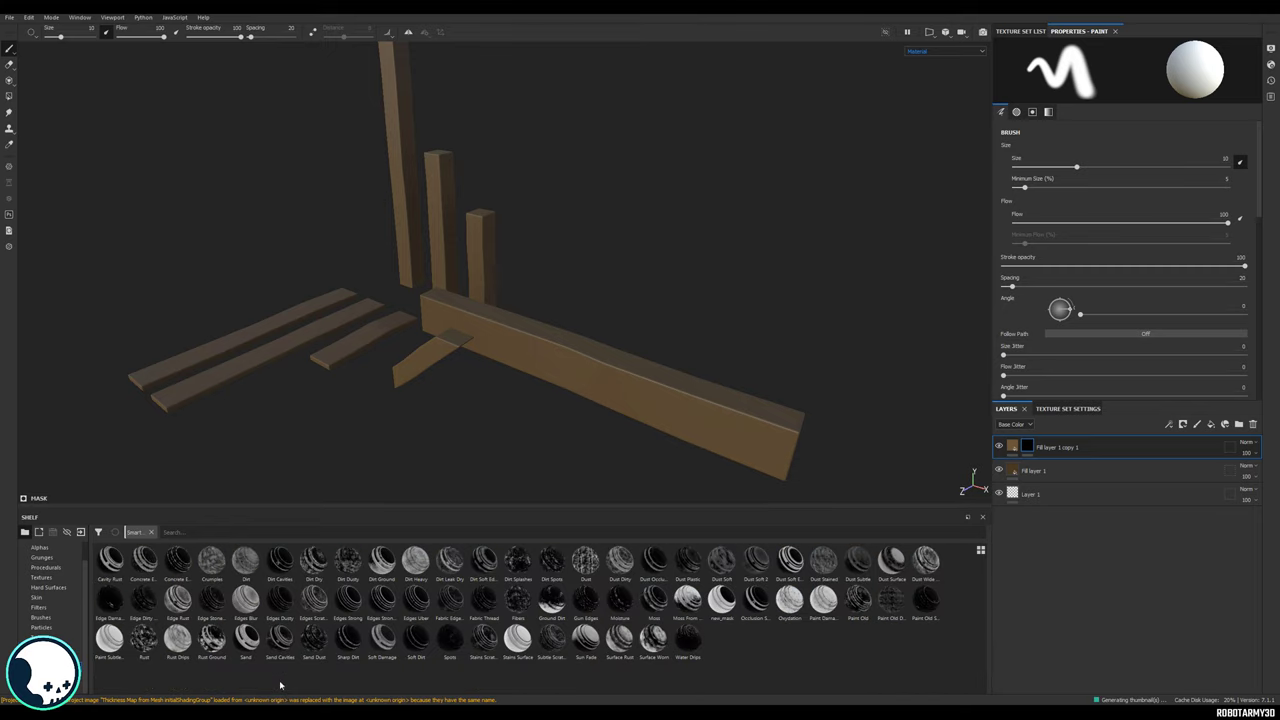
mouse_move(390, 601)
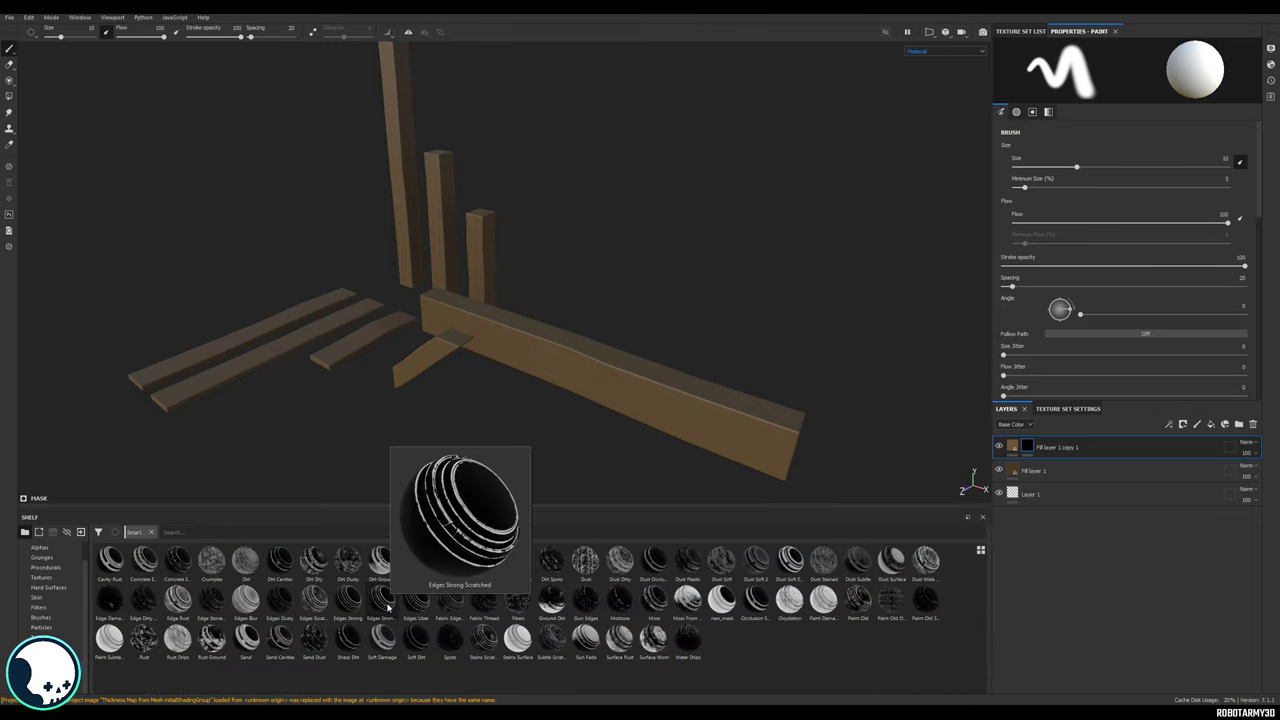
left_click_drag(388, 603, 1040, 447)
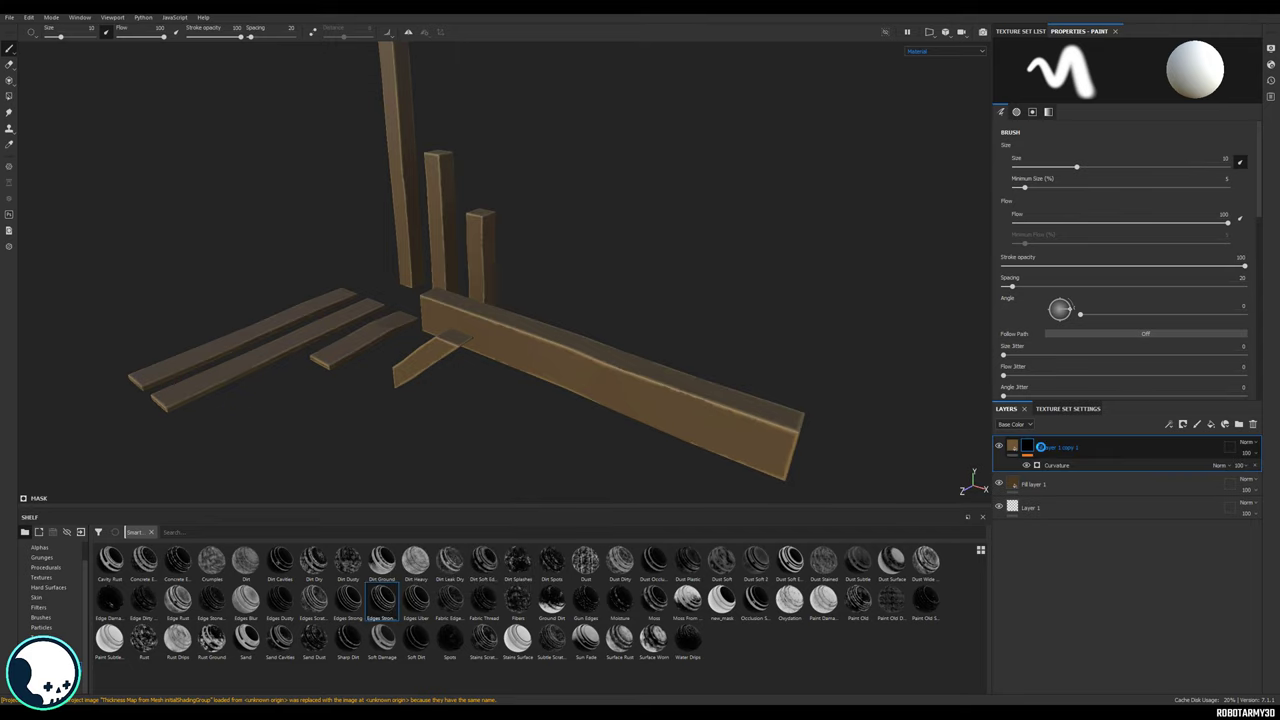
right_click_drag(674, 381, 760, 420, "alt")
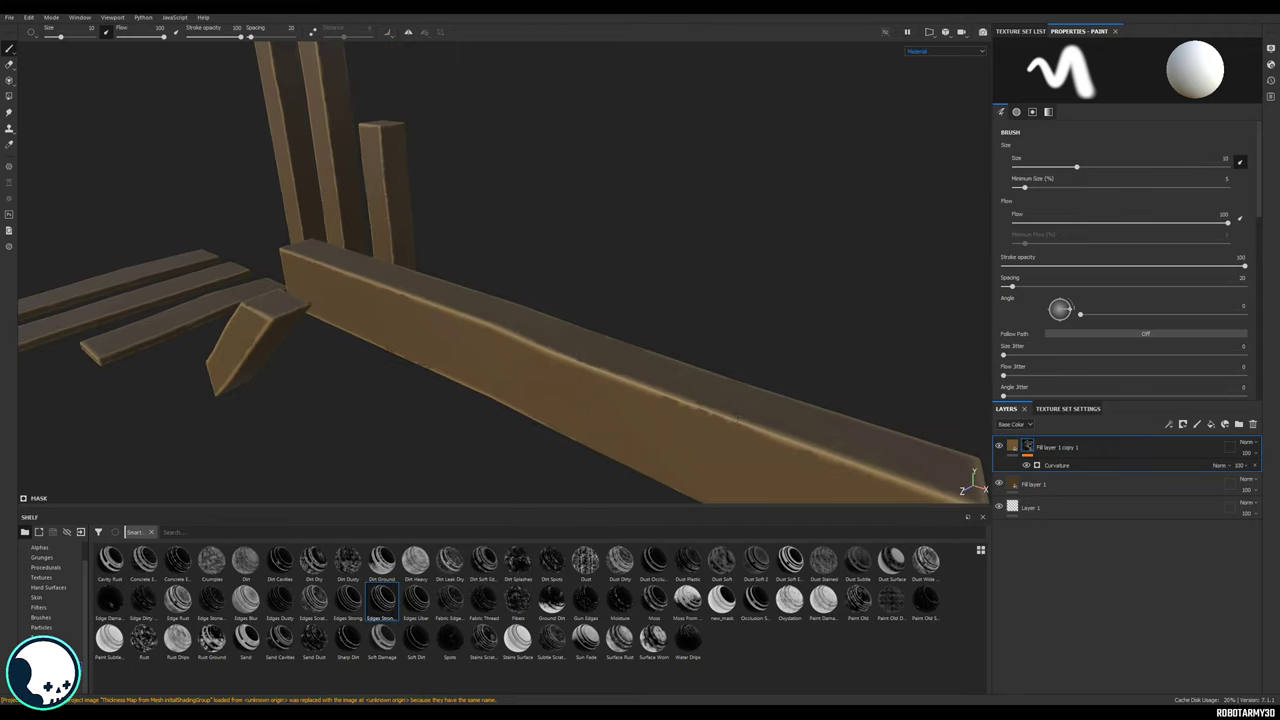
left_click_drag(760, 420, 515, 250, "alt")
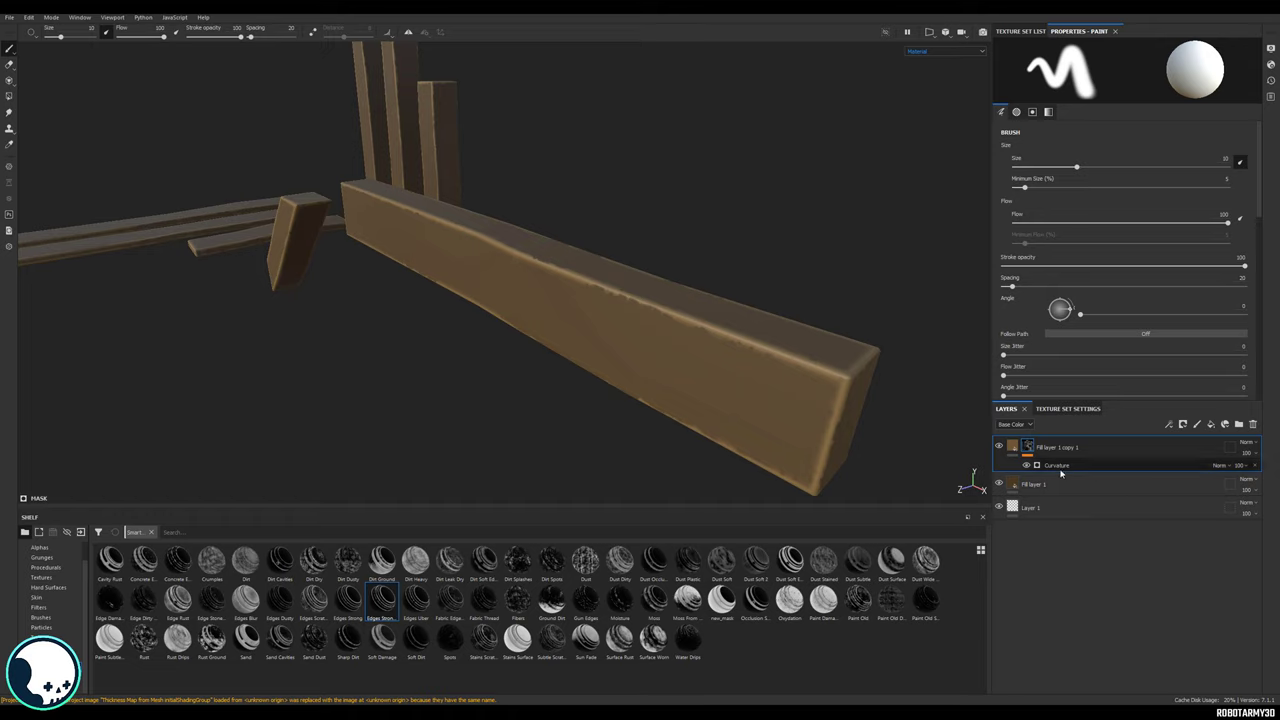
Set the mask's Curvature generator to a global balance of 0.44 and a global contrast of 0.44.
left_click(1058, 466)
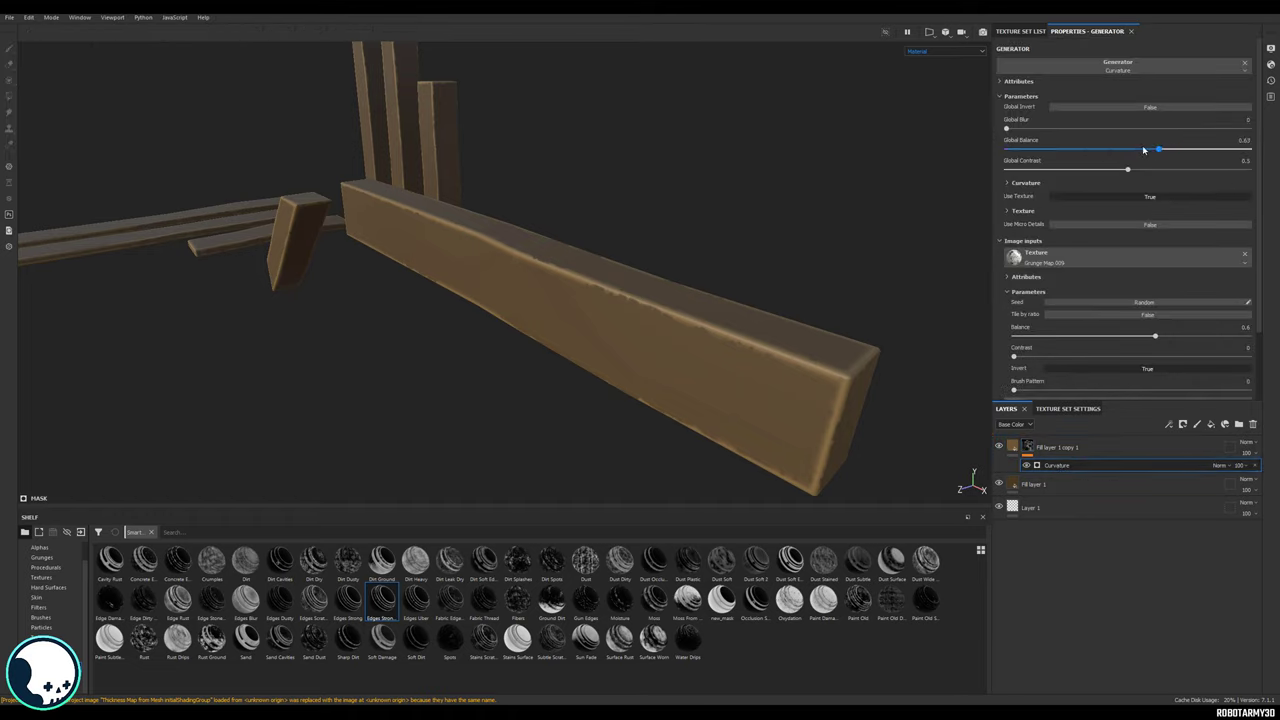
left_click_drag(1144, 149, 1107, 148)
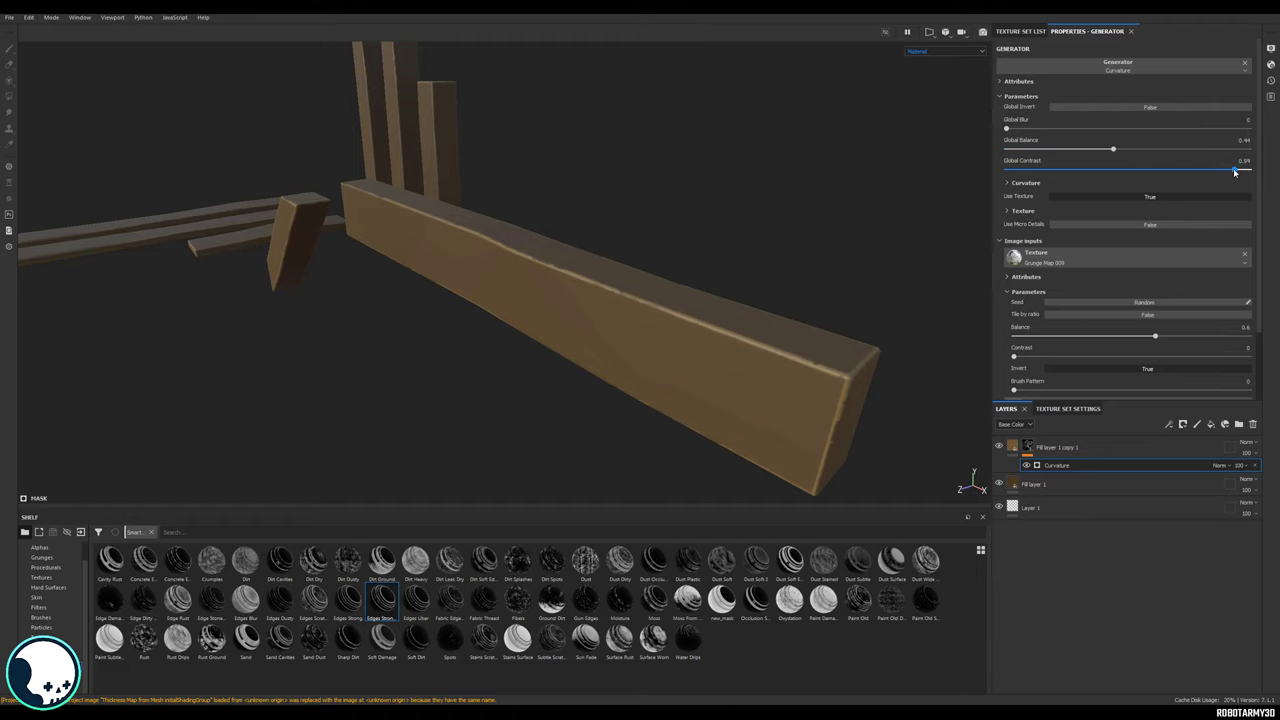
left_click_drag(1151, 213, 1146, 216)
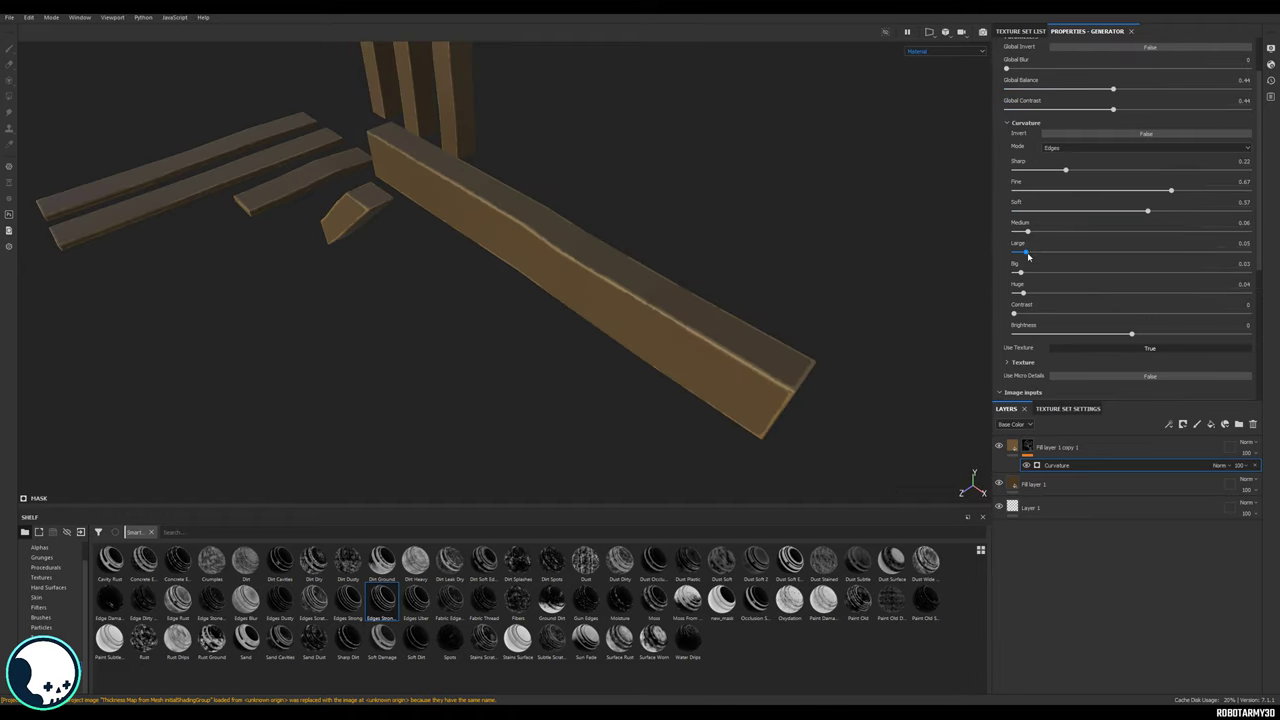
Raise the Curvature generator's Medium and Large values to 0.35 and check the edge wear on the beams and planks.
left_click_drag(1028, 254, 1081, 252)
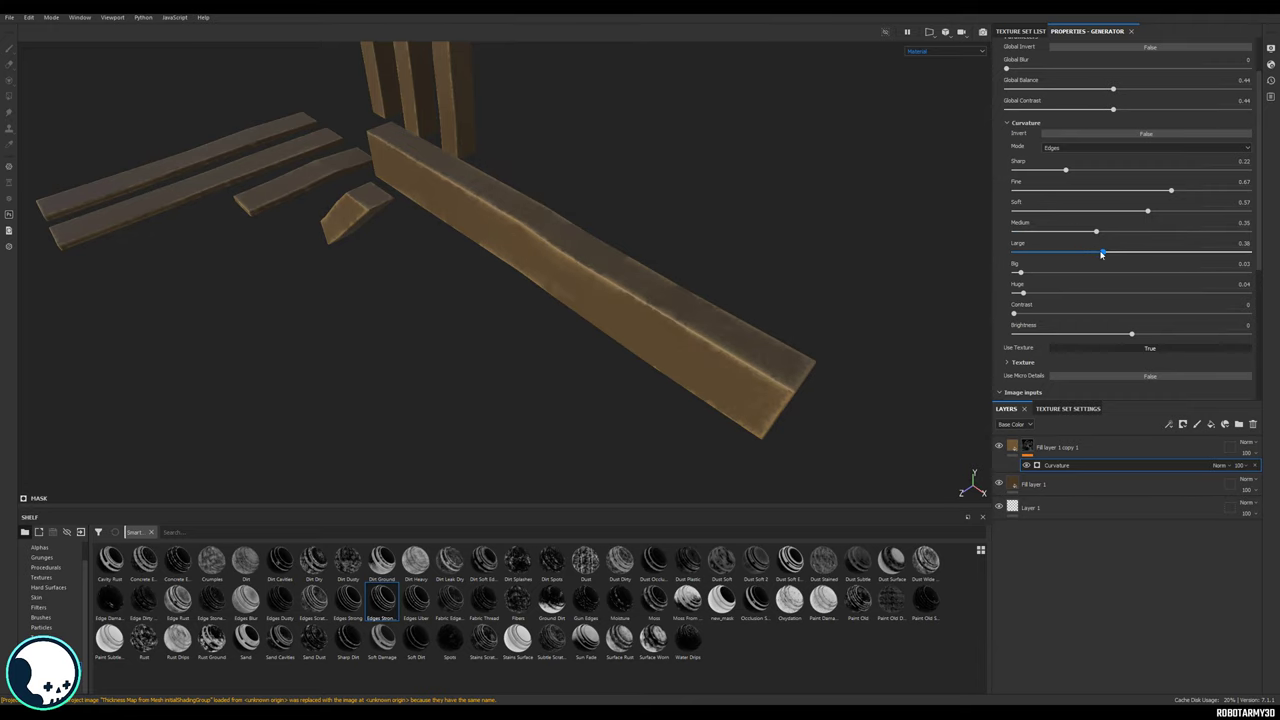
left_click_drag(689, 244, 610, 142, "alt")
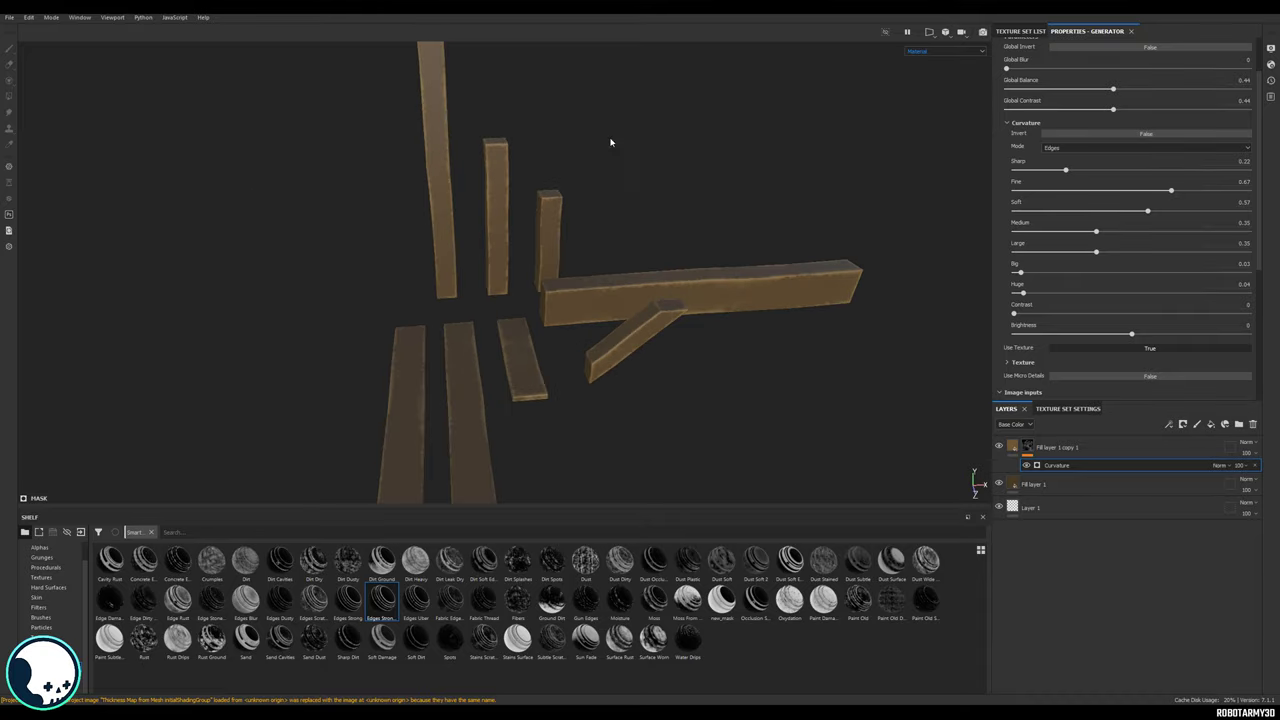
left_click_drag(591, 261, 486, 153, "alt")
left_click_drag(536, 244, 397, 476, "alt")
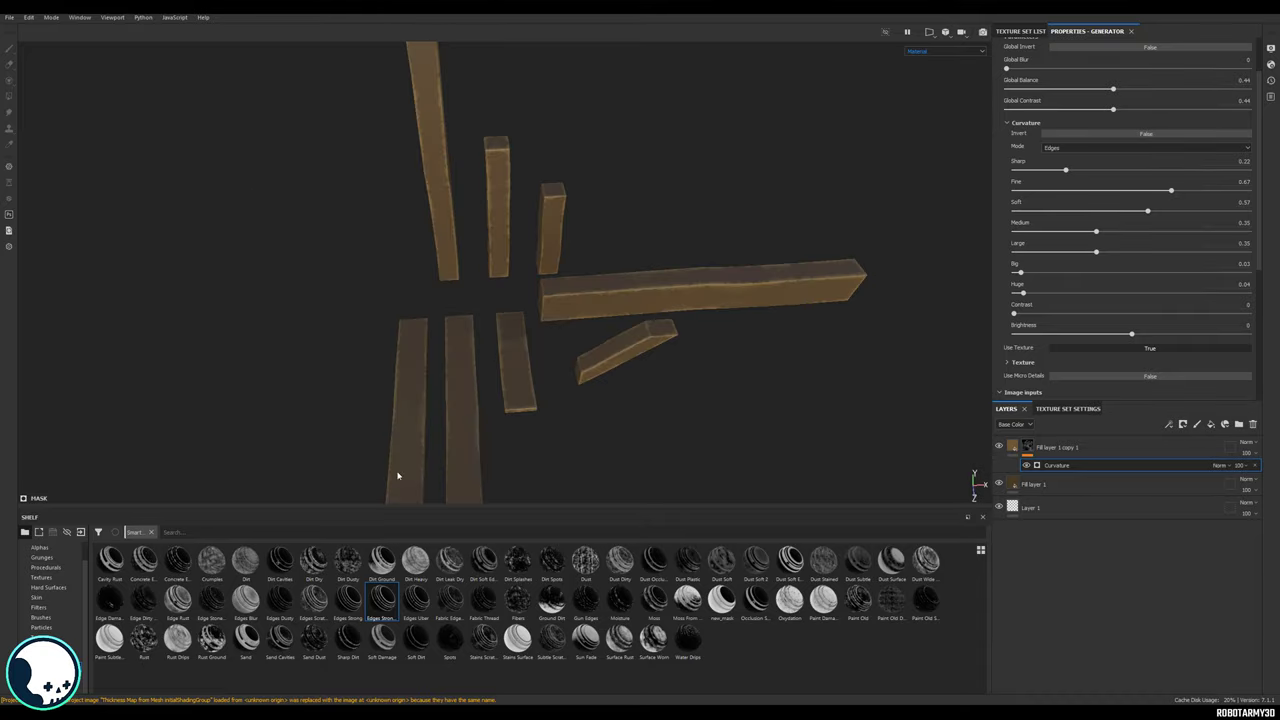
left_click_drag(593, 238, 590, 340, "alt")
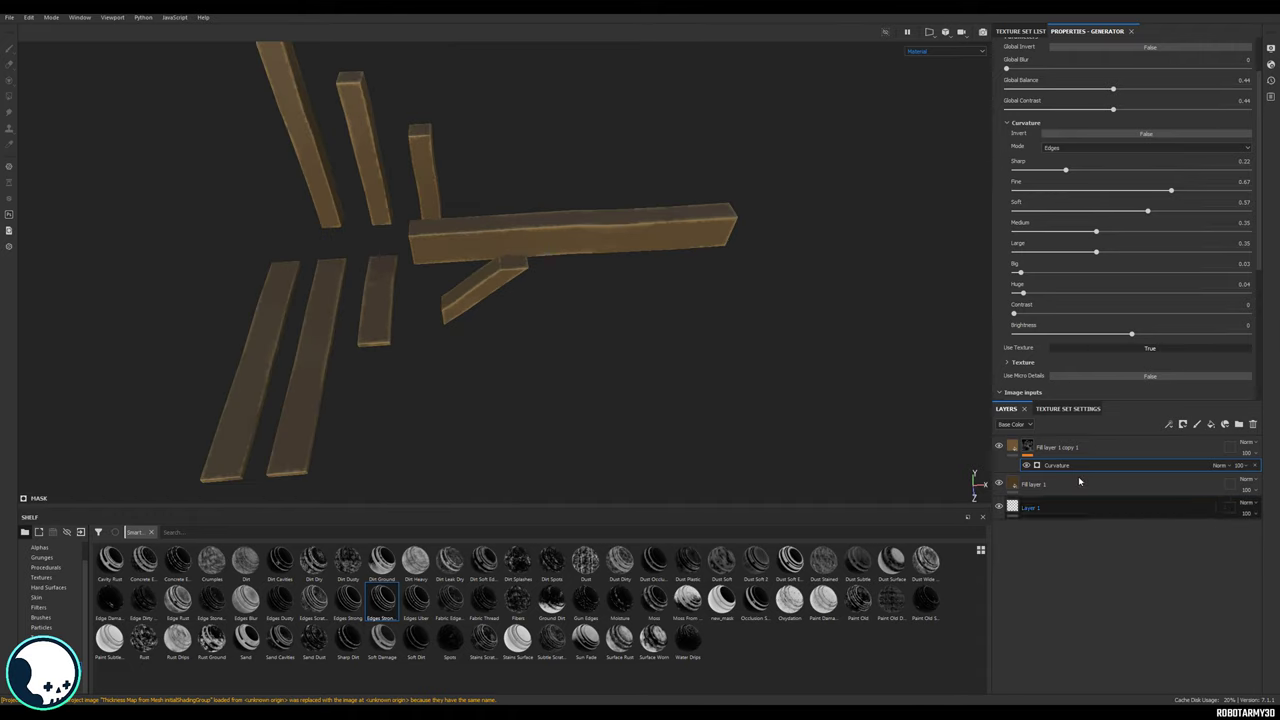
Add a fill effect above the Curvature generator in the mask and use Grunge Map 003 as its grayscale.
right_click(1063, 467)
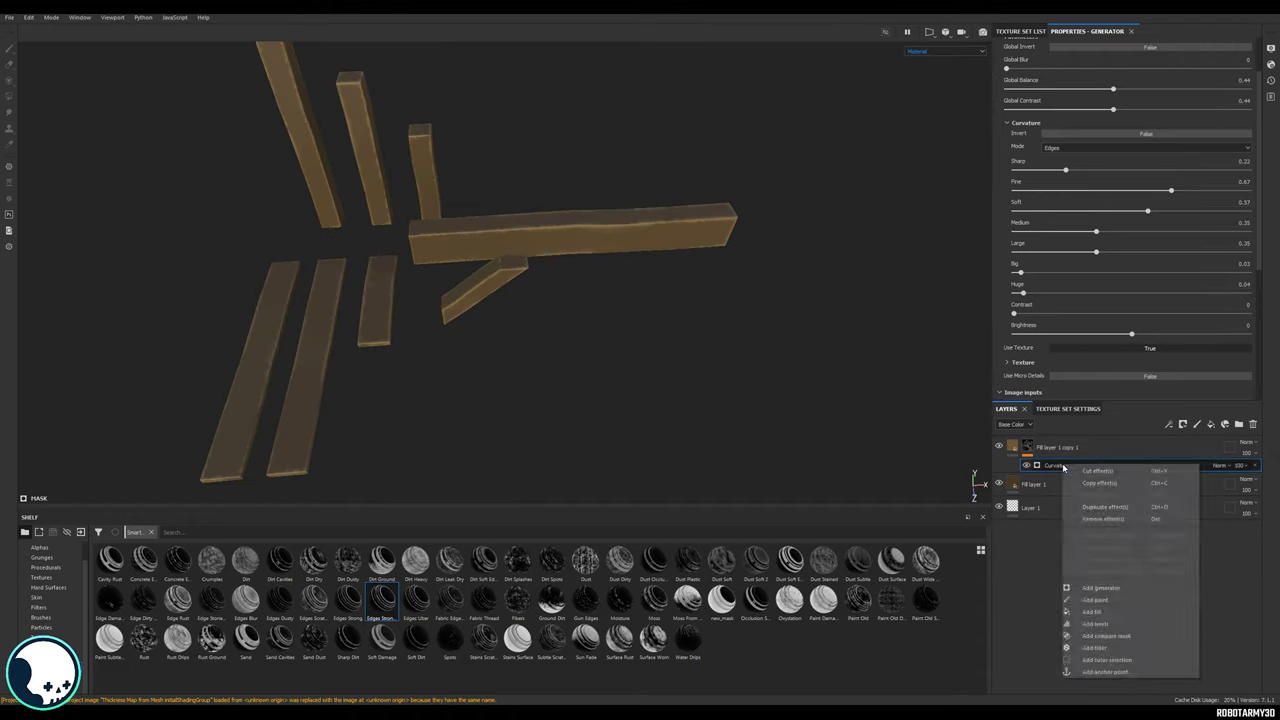
left_click(1118, 612)
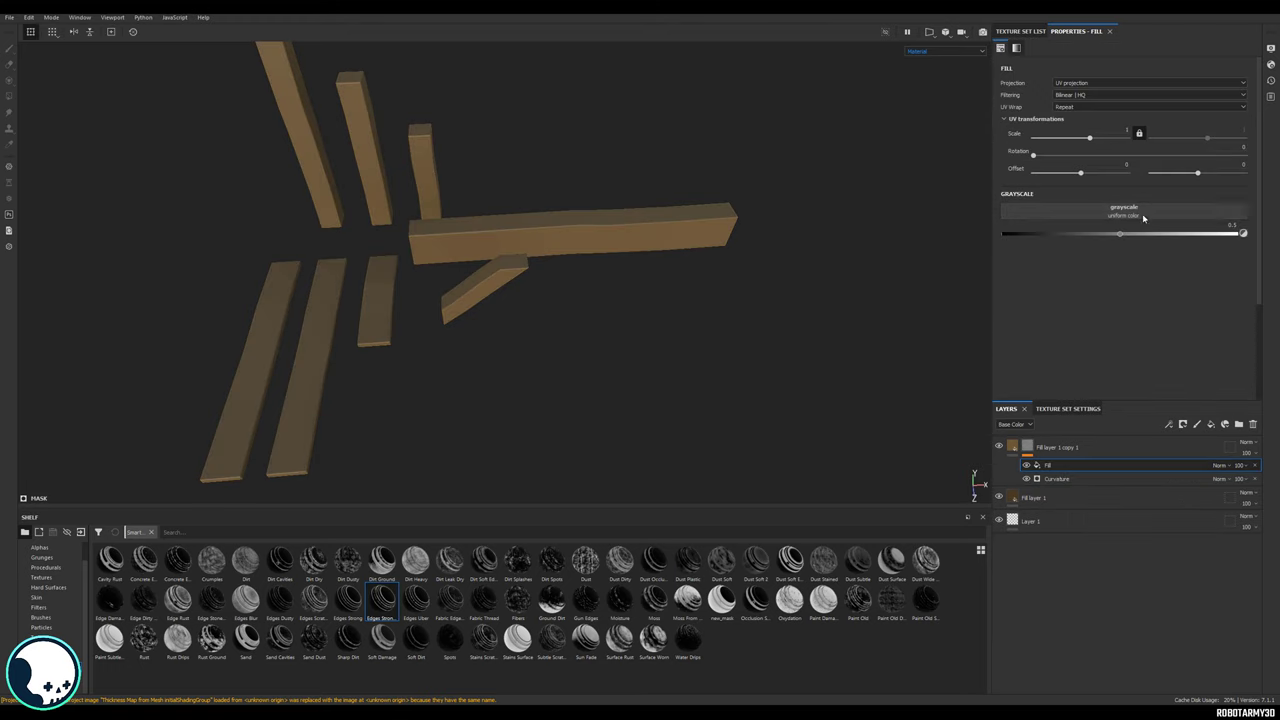
left_click(1123, 210)
scroll(1197, 312, "down", 10)
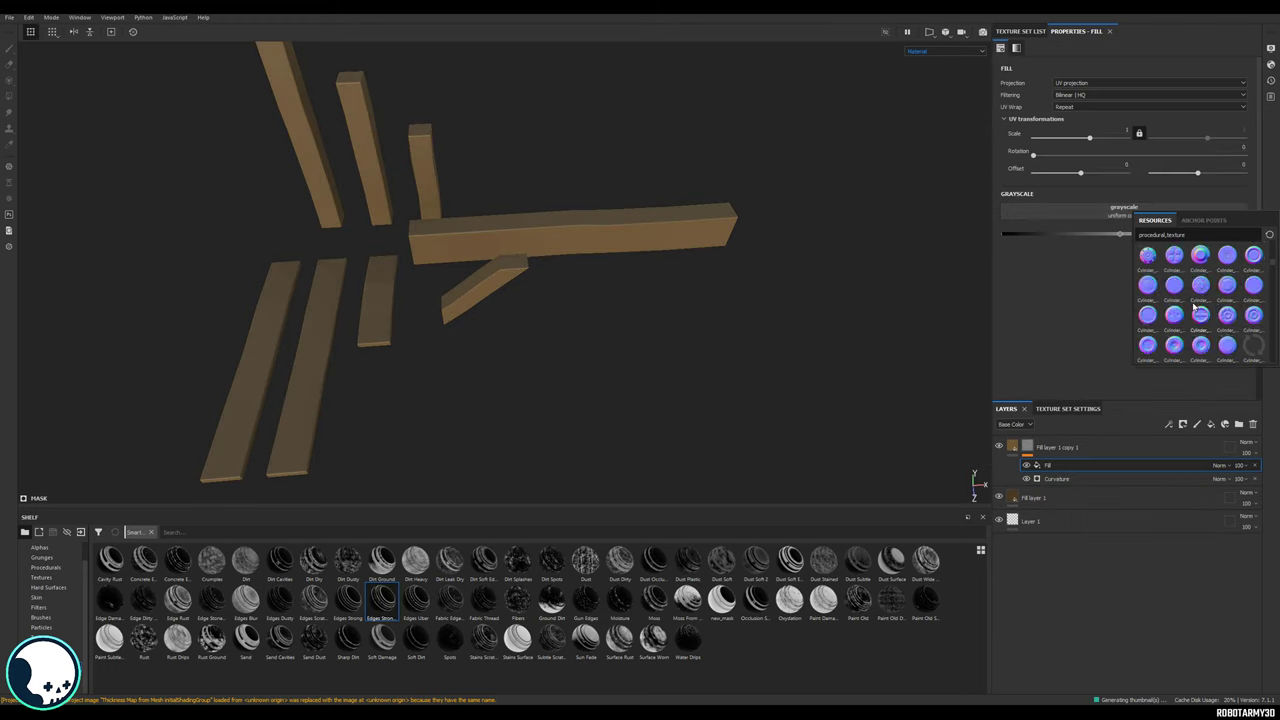
scroll(1193, 307, "down", 5)
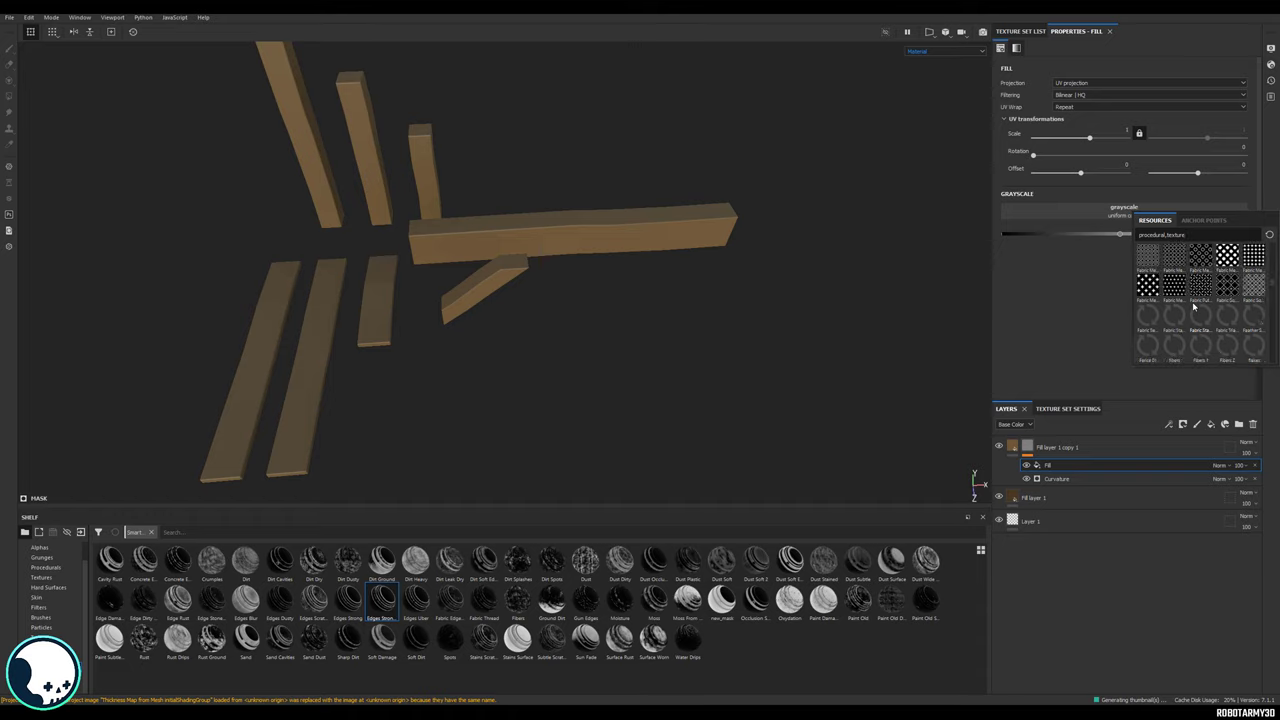
scroll(1193, 307, "down", 5)
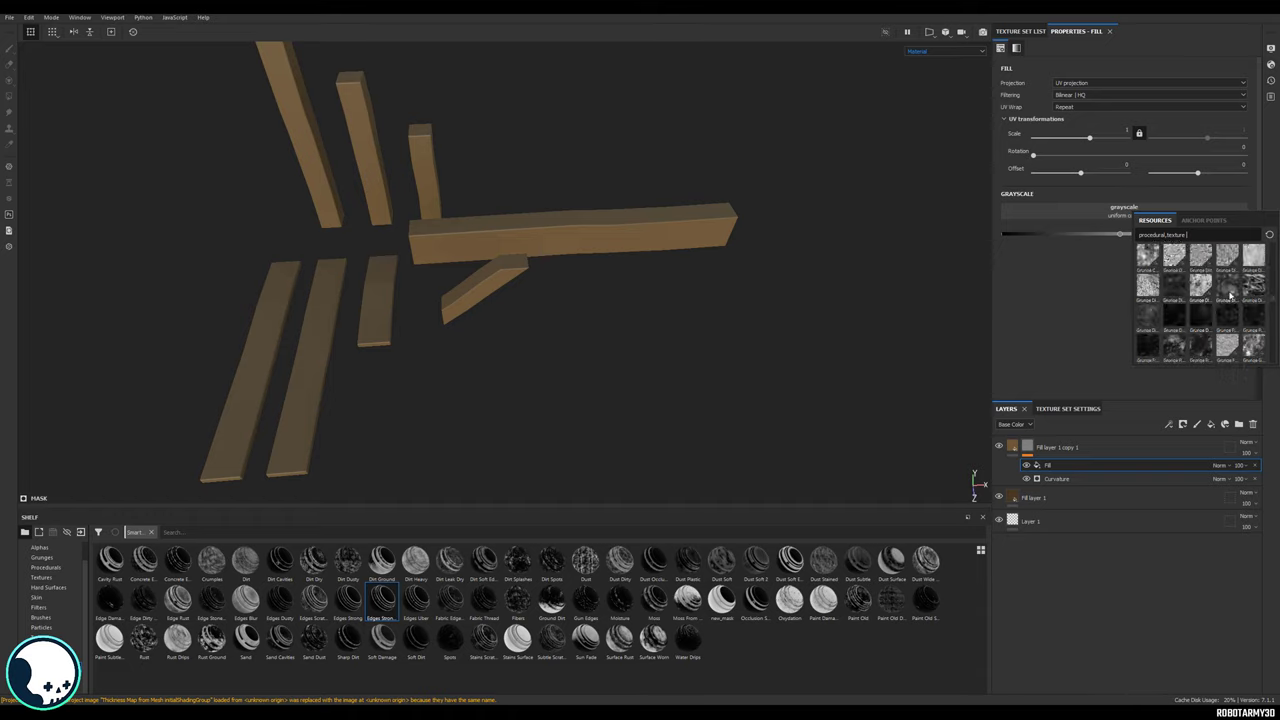
scroll(1231, 296, "down", 3)
mouse_move(1146, 348)
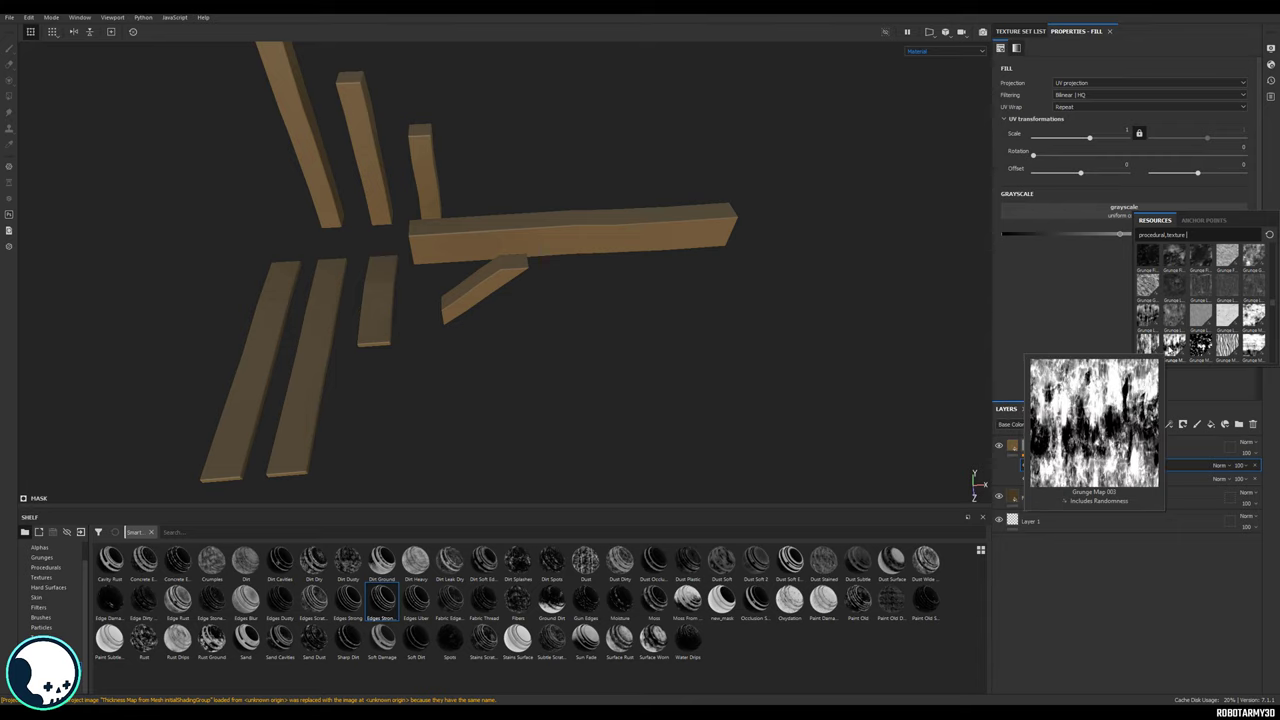
left_click(1174, 346)
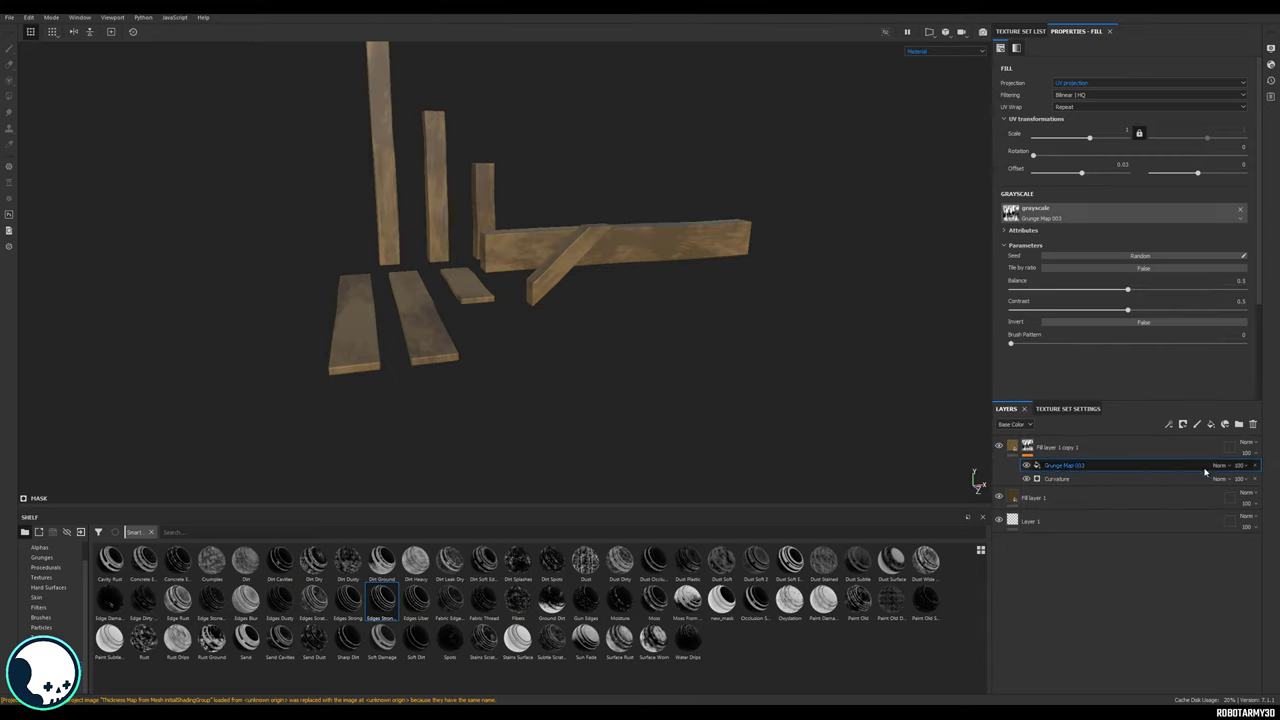
key("Return")
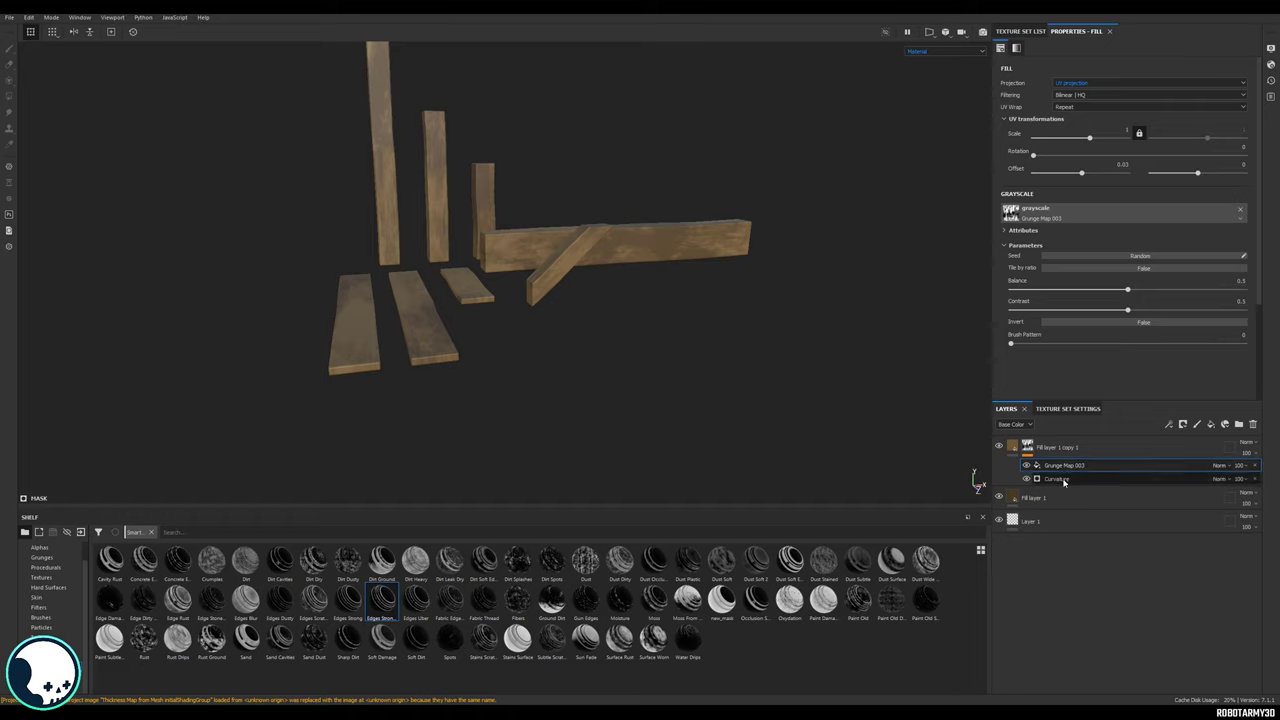
Set the Grunge Map 003 effect's blending mode to Subtract and inspect the broken-up edge wear on the large beam.
left_click(1223, 470)
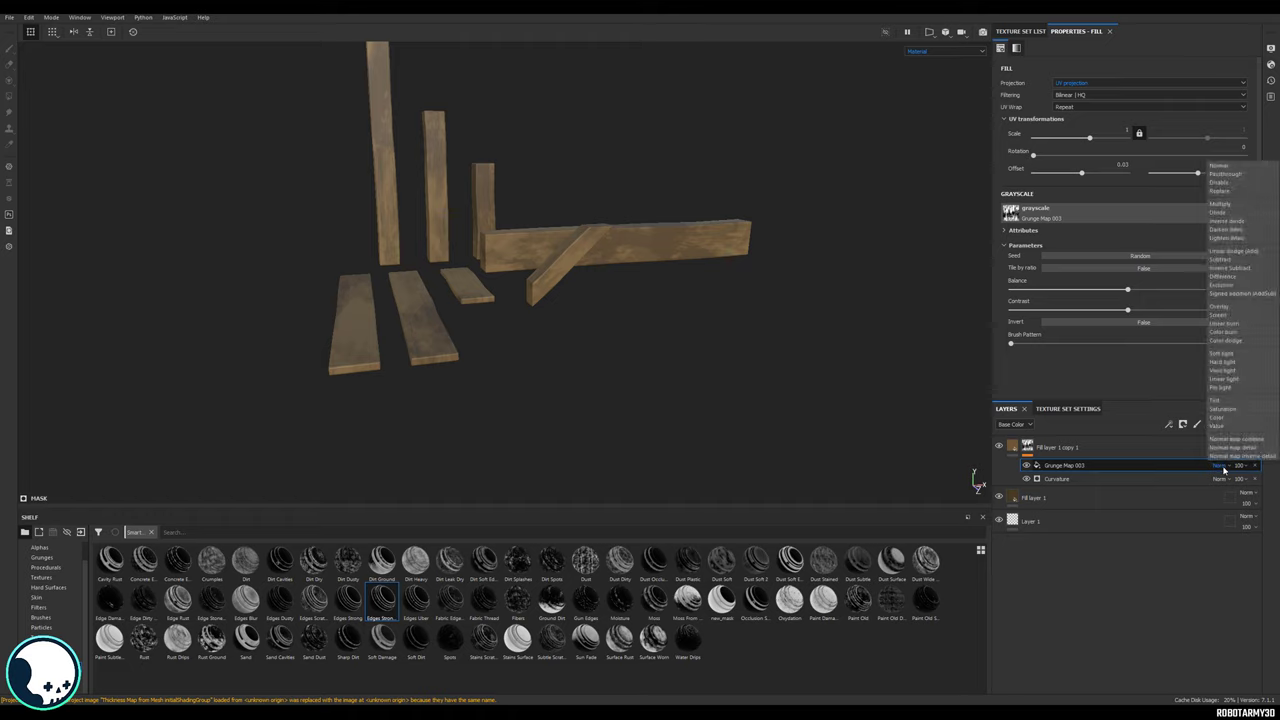
left_click(1221, 259)
mouse_move(745, 360)
left_mouse_down("alt")
mouse_move(655, 232)
mouse_move(755, 371)
left_mouse_up("alt")
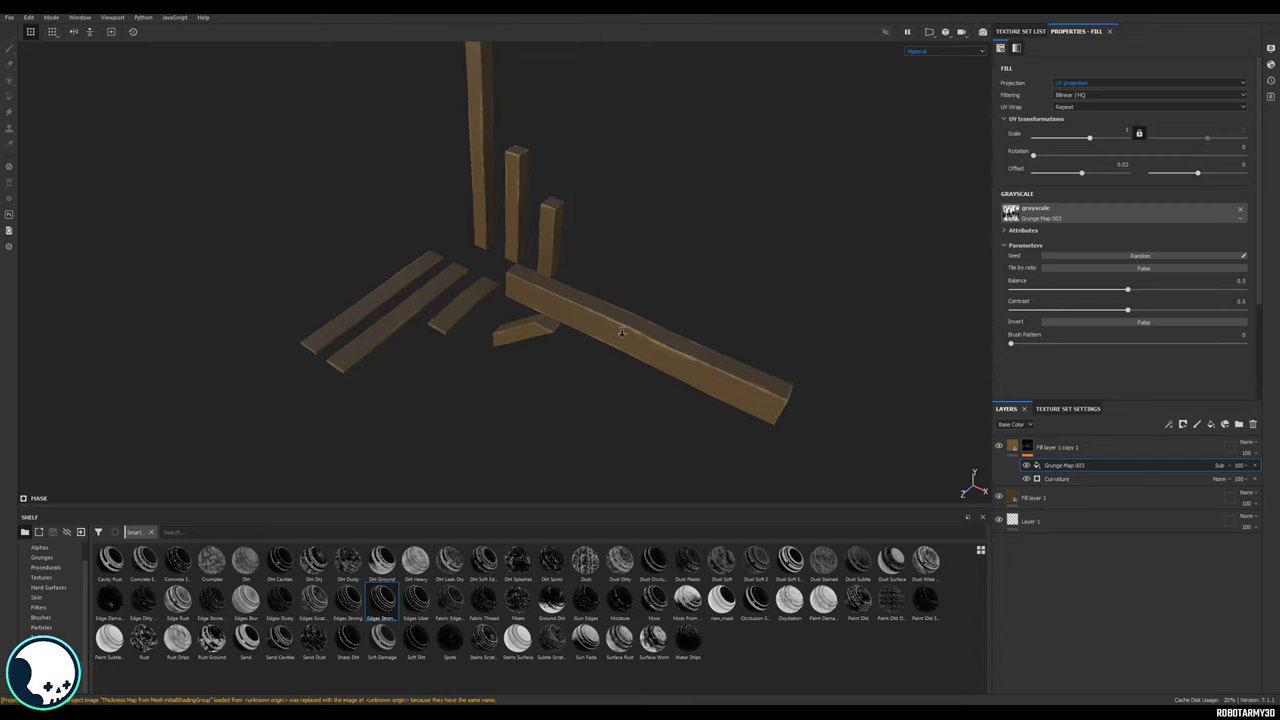
right_click_drag(622, 330, 715, 367, "alt")
left_click_drag(715, 368, 660, 364, "alt")
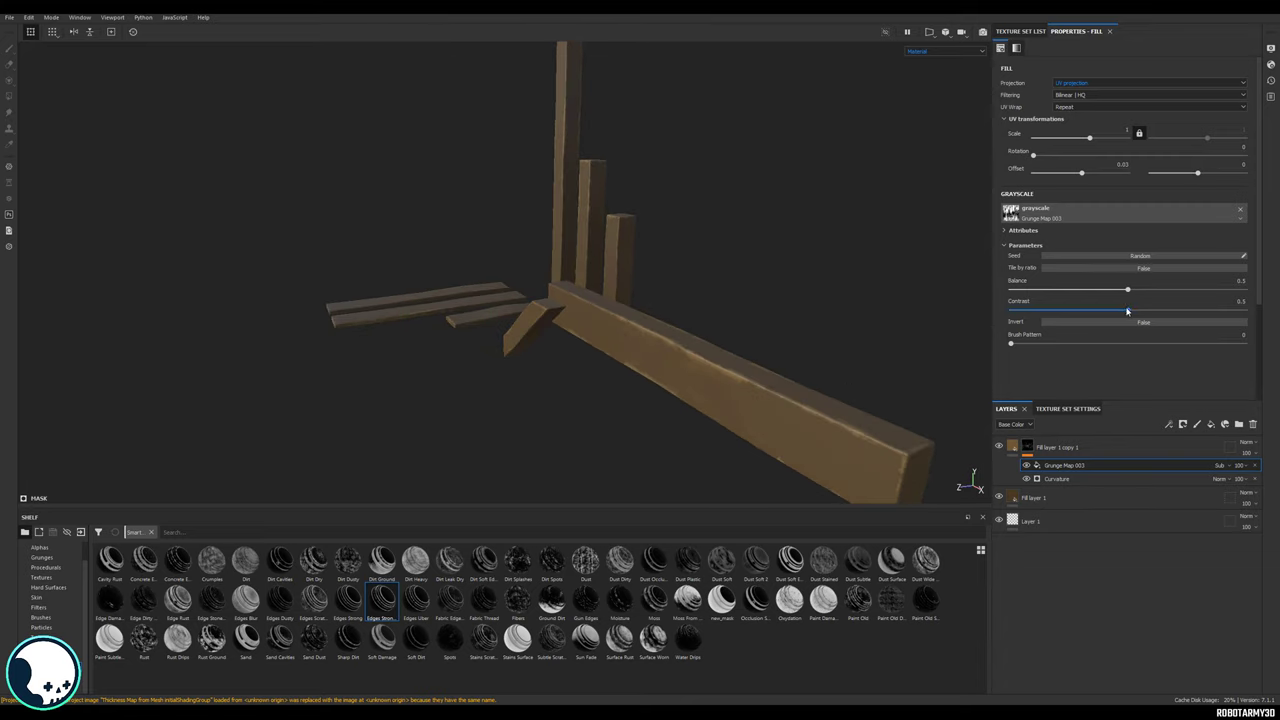
Set the Grunge Map 003 effect's balance to about 0.49, its contrast to 1 and its opacity to 59.
left_click_drag(1128, 311, 1231, 311)
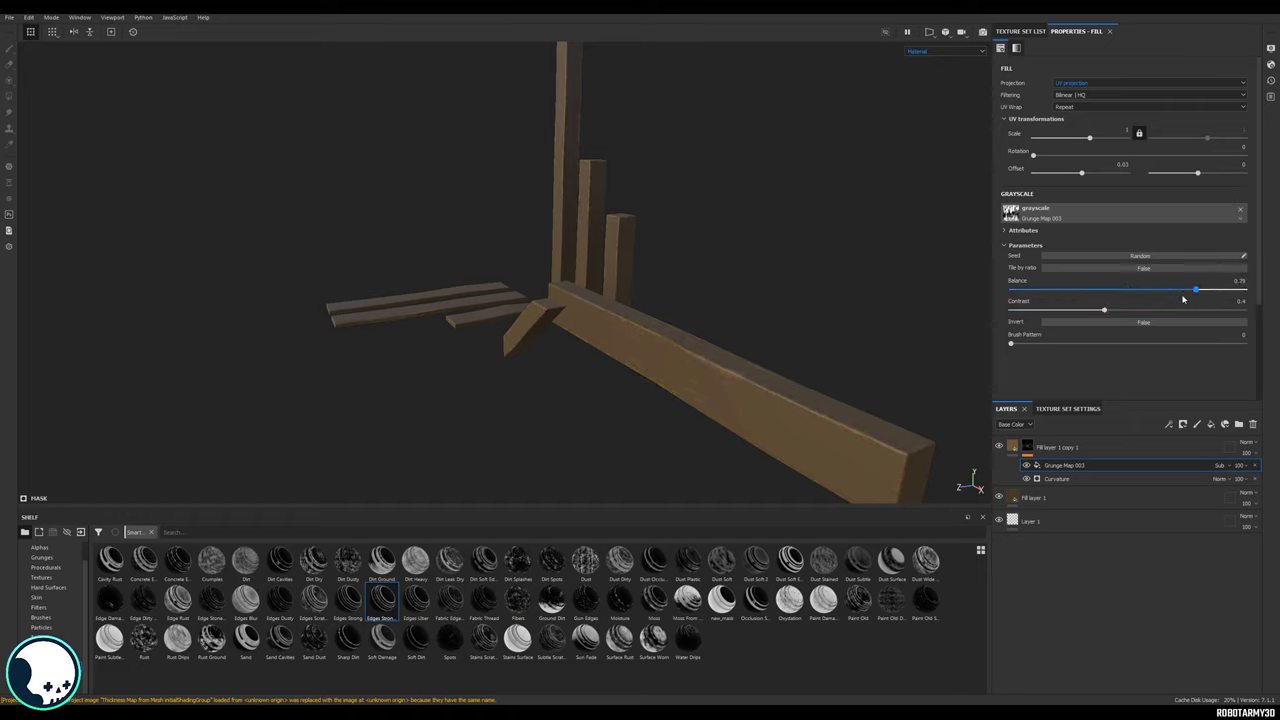
mouse_move(1183, 299)
left_mouse_down()
mouse_move(1052, 311)
mouse_move(1194, 313)
left_mouse_up()
left_click_drag(940, 300, 835, 229, "alt")
left_click_drag(1177, 309, 1208, 312)
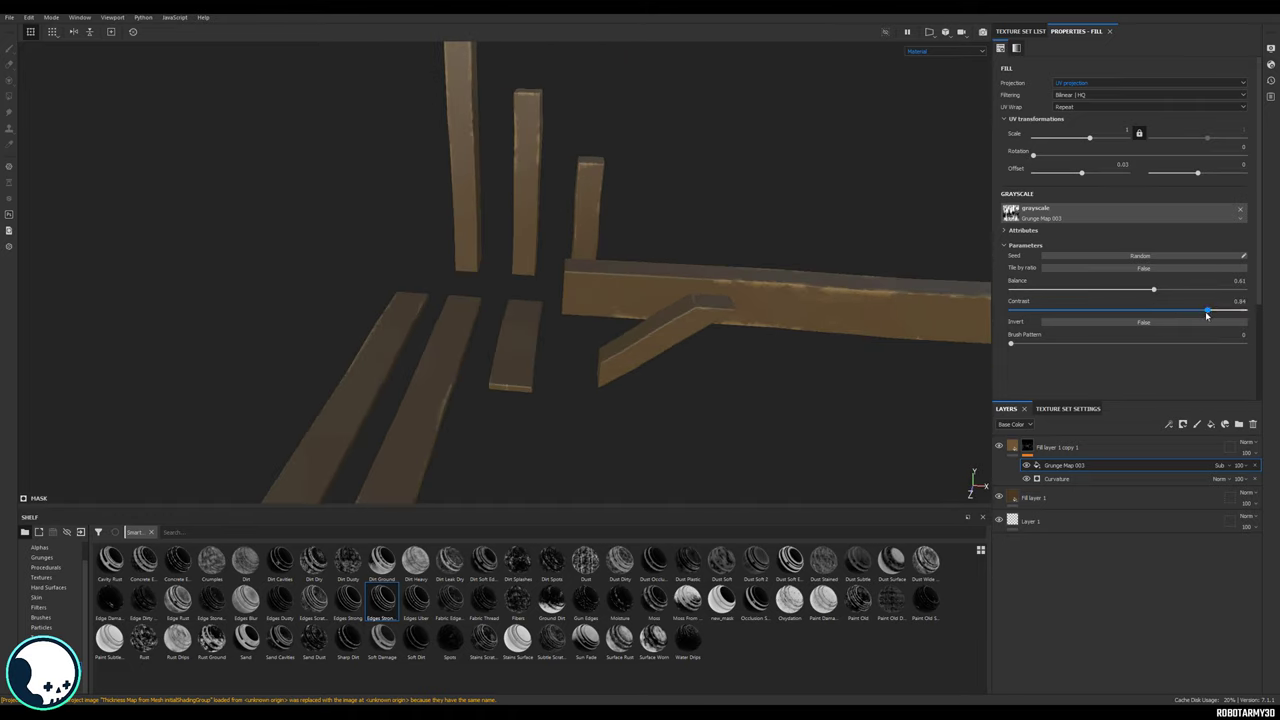
scroll(800, 272, "down", 1)
left_click_drag(417, 231, 674, 404, "alt")
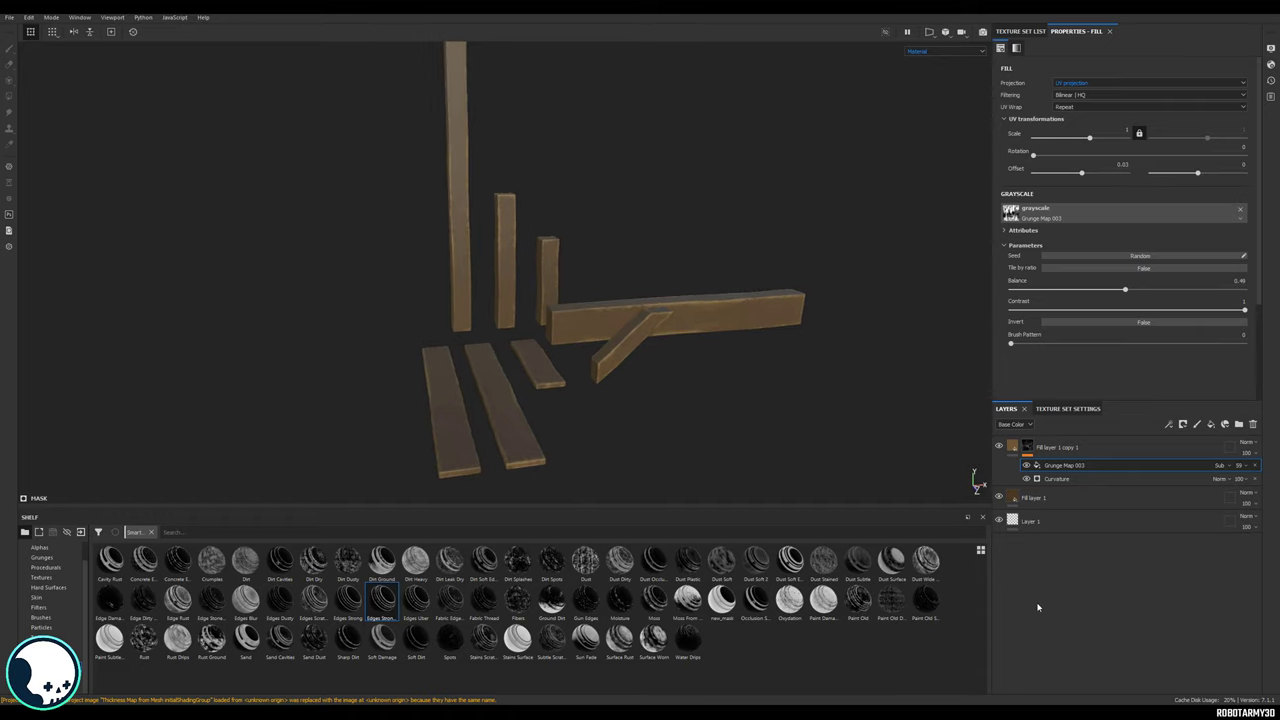
Select the dark brown base fill layer and preview the Paint_Strokes_Wood_01.jpg and Paint_Strokes_01.jpg images from the Substance folder.
left_click(1062, 498)
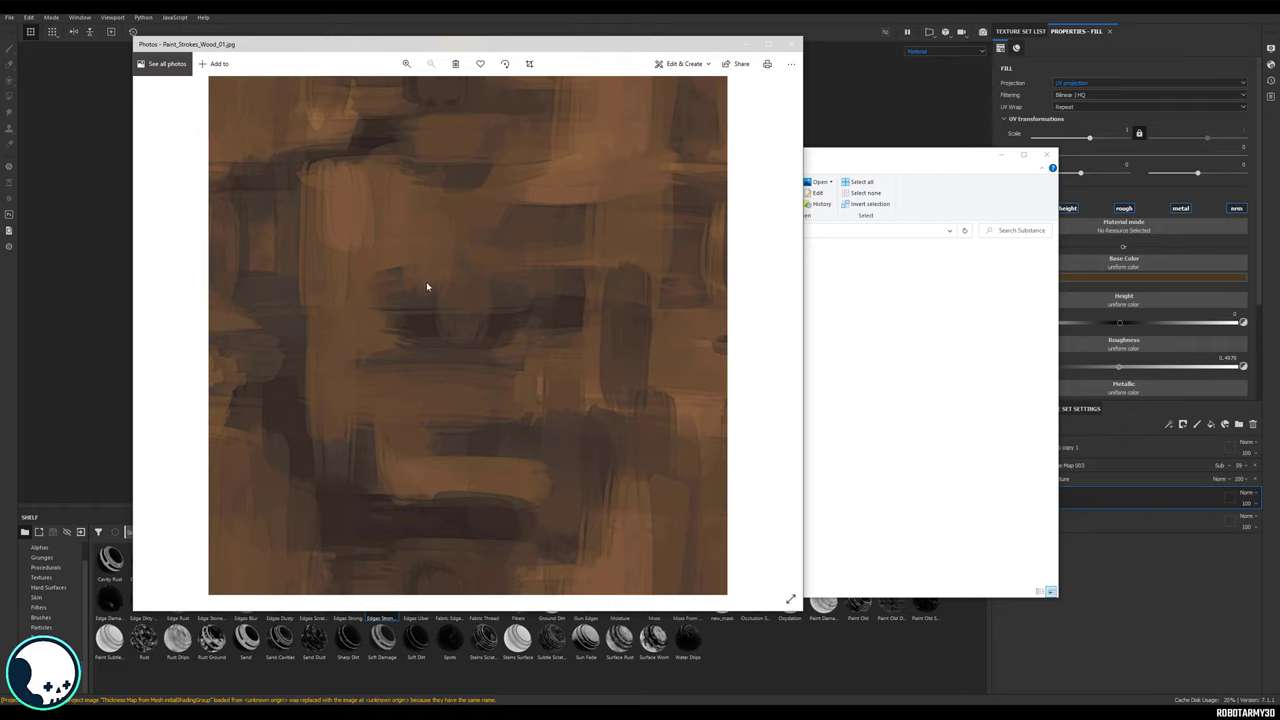
left_click(791, 47)
double_click(620, 274)
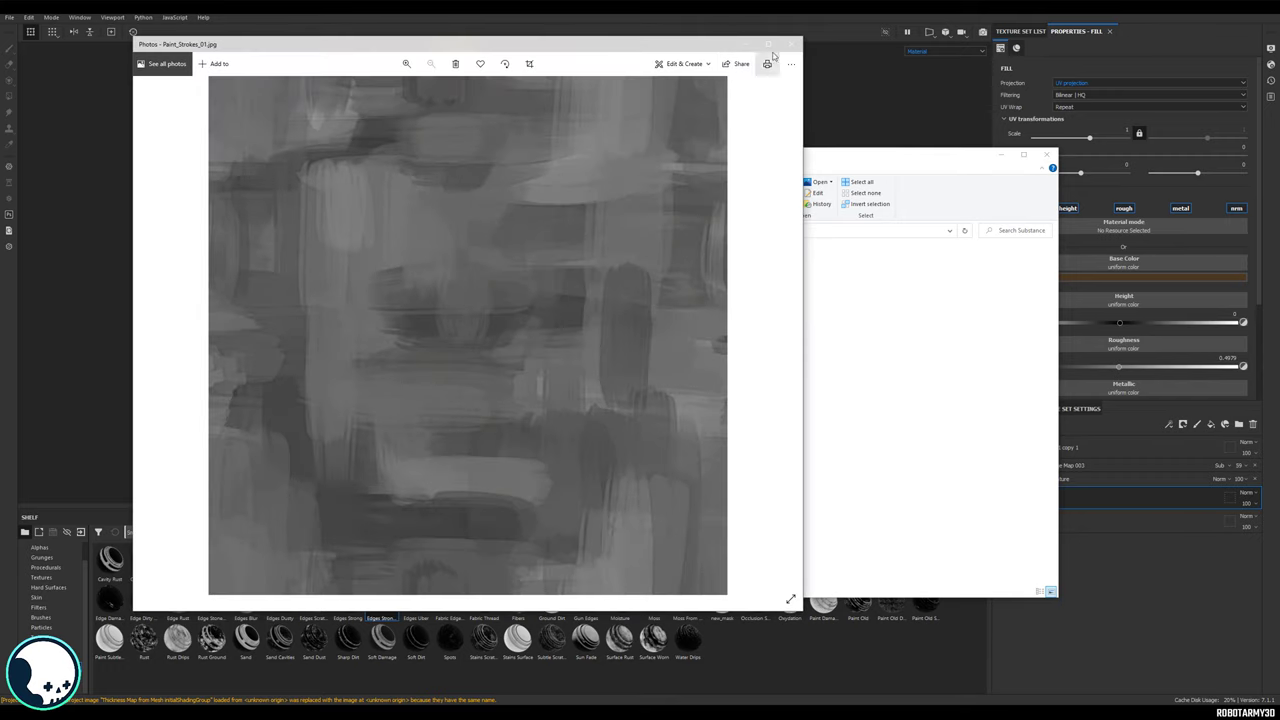
left_click(791, 44)
Bring both paint stroke images from the file explorer into the shelf's resource import, with the current session as destination.
left_click_drag(711, 157, 682, 112)
key("ctrl+a")
left_click_drag(648, 222, 758, 658)
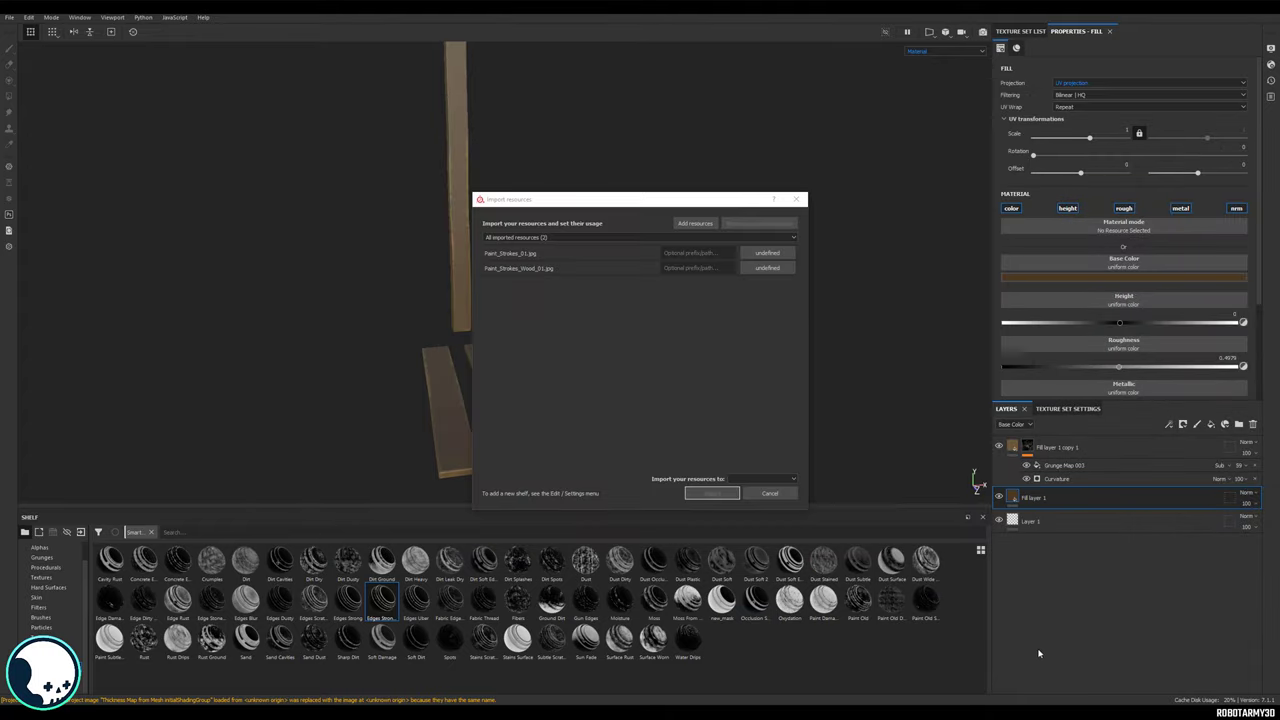
left_click(763, 479)
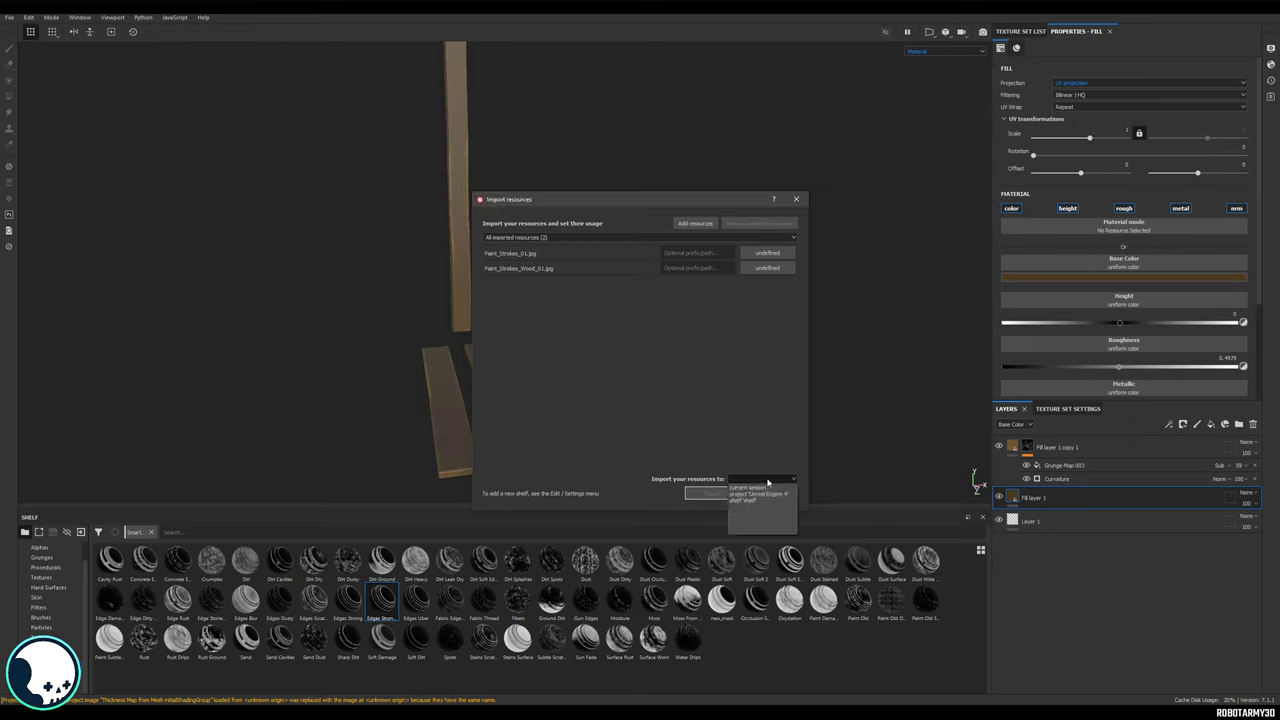
left_click(757, 487)
Set the usage of Paint_Strokes_01.jpg and Paint_Strokes_Wood_01.jpg to texture and import them.
left_click(767, 253)
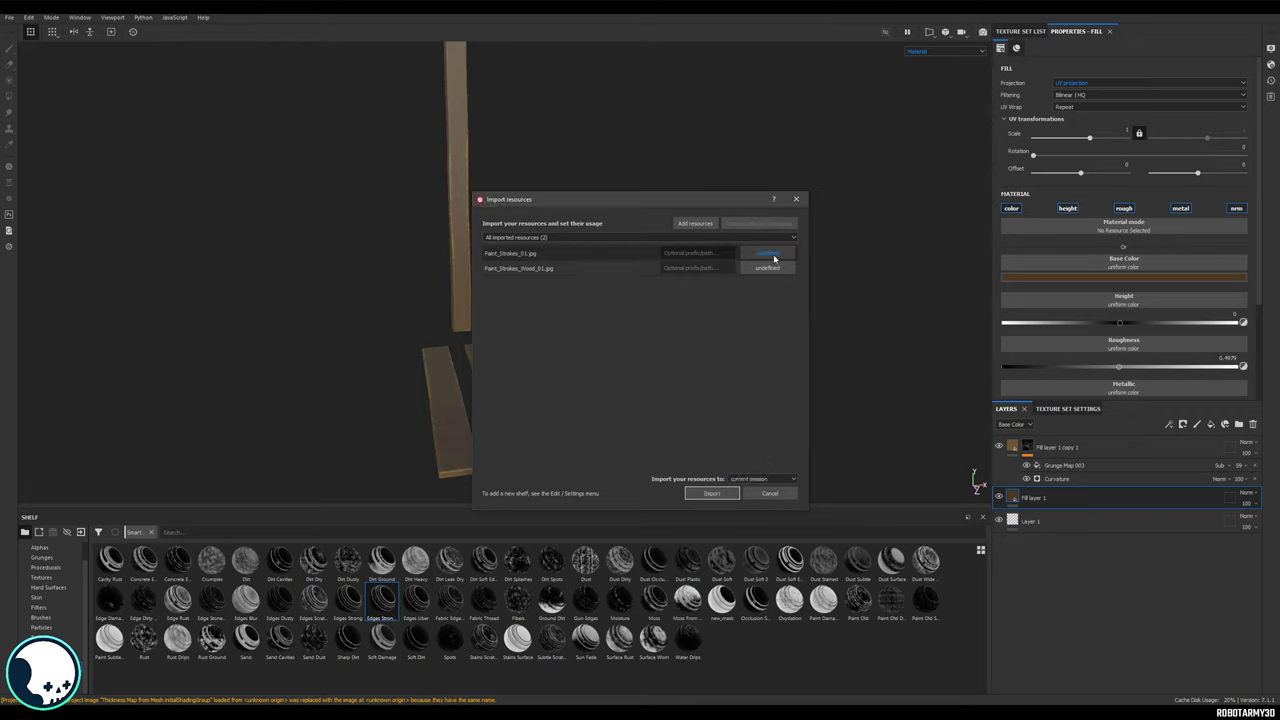
left_click(767, 253)
left_click(793, 291)
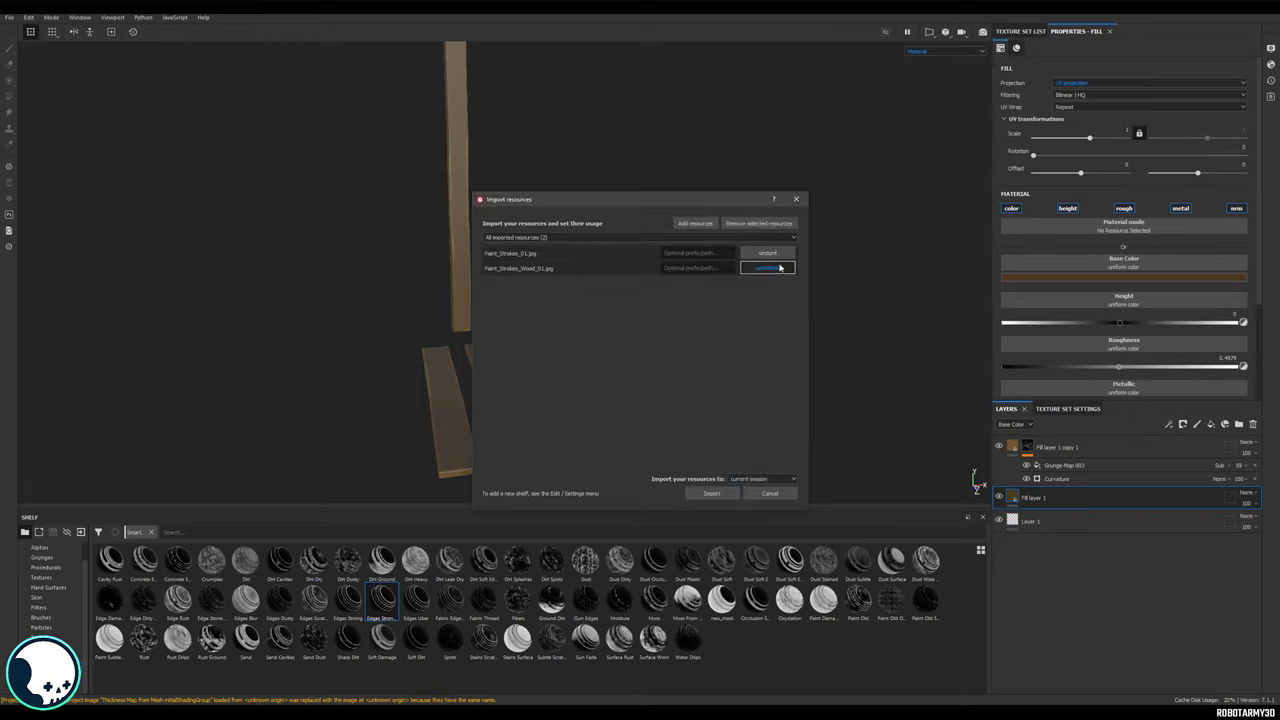
left_click(767, 268)
left_click(793, 306)
left_click(723, 495)
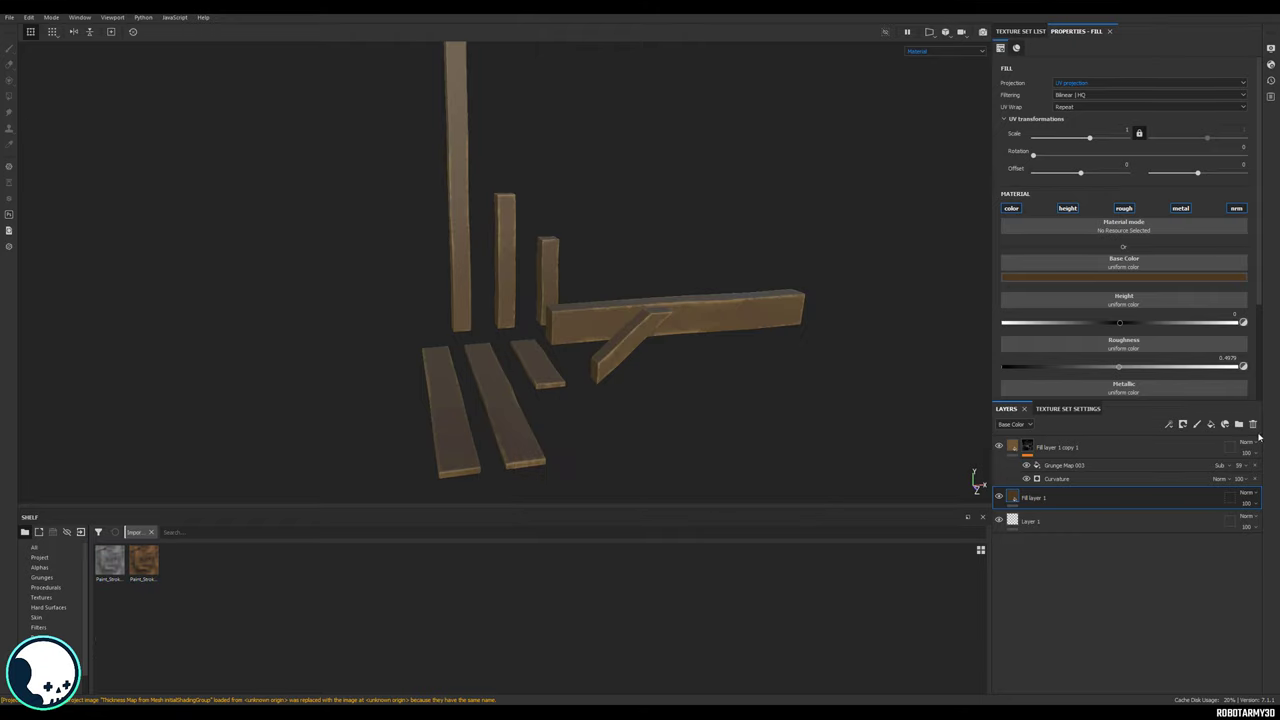
Add a fill layer above the dark brown base fill and assign Paint_Strokes_Wood_01 as its base color.
left_click(1213, 425)
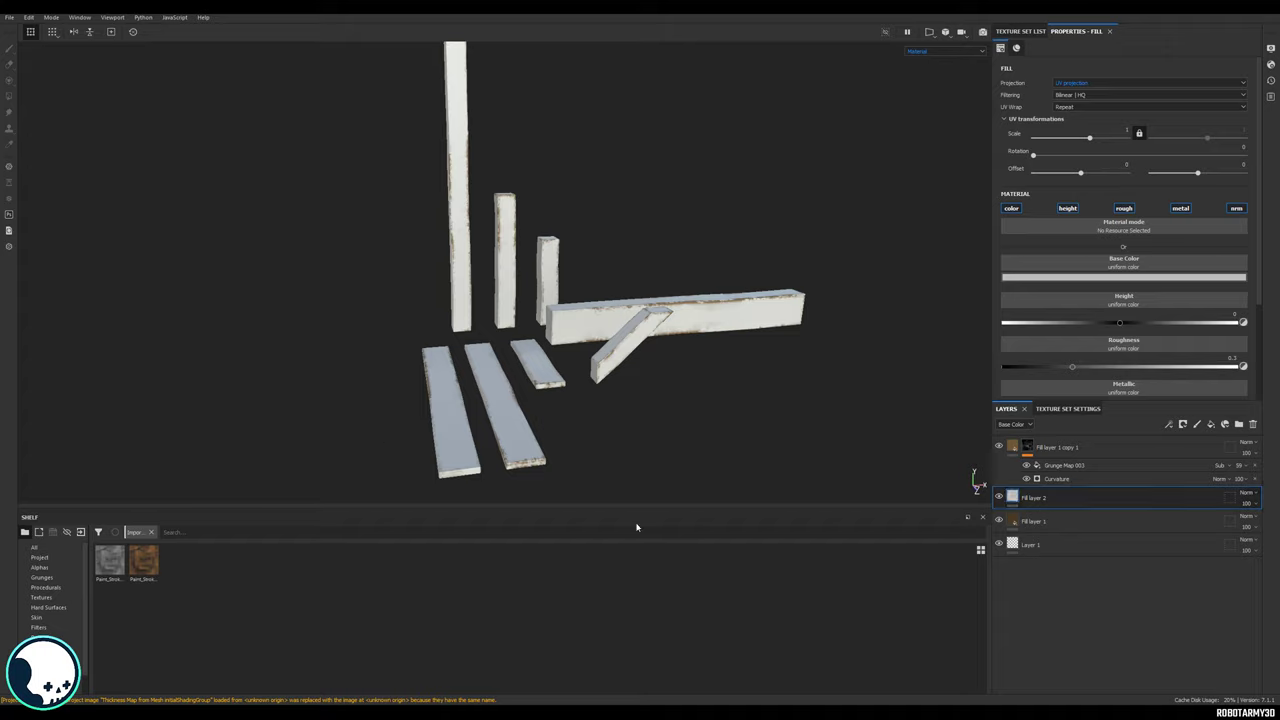
mouse_move(149, 570)
left_mouse_down()
mouse_move(1104, 437)
mouse_move(1115, 320)
mouse_move(1138, 266)
left_mouse_up()
left_click_drag(831, 297, 741, 329, "alt")
middle_click_drag(585, 443, 563, 417, "alt")
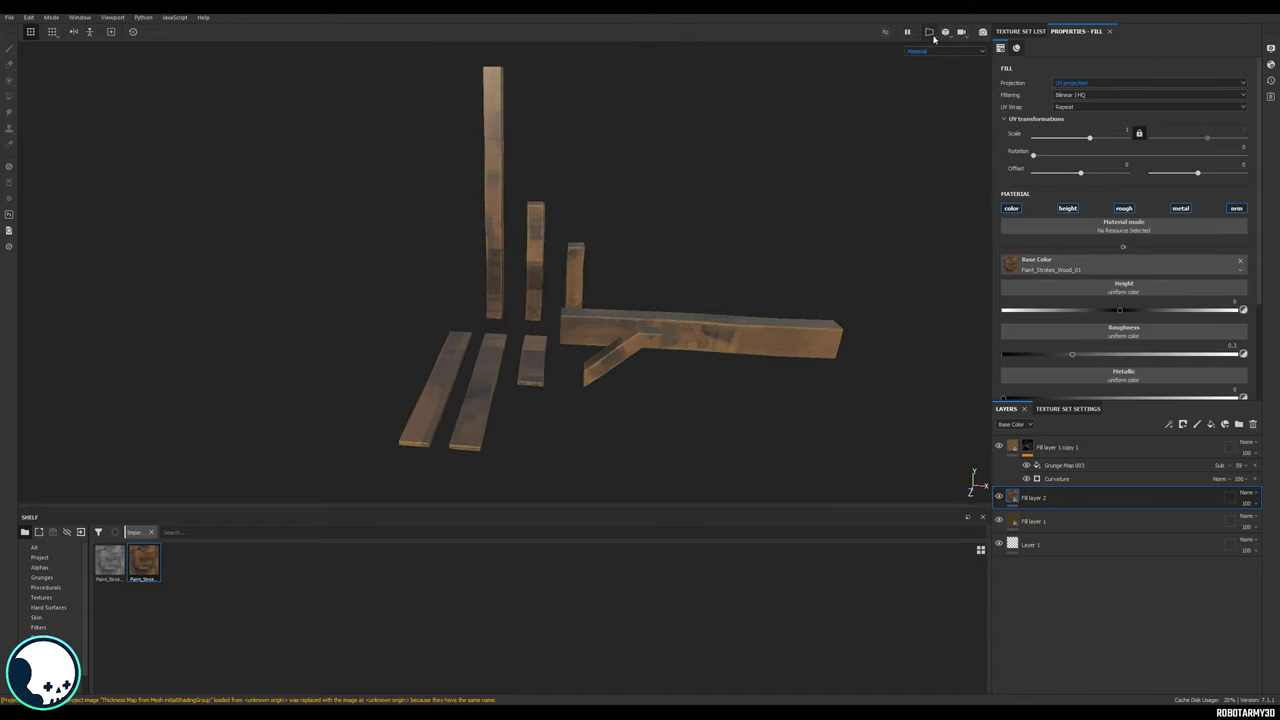
Resize the wood paint-stroke texture's projection horizontally over the UV layout, setting its horizontal scale to 6.42 without changing the vertical scale.
left_click(946, 31)
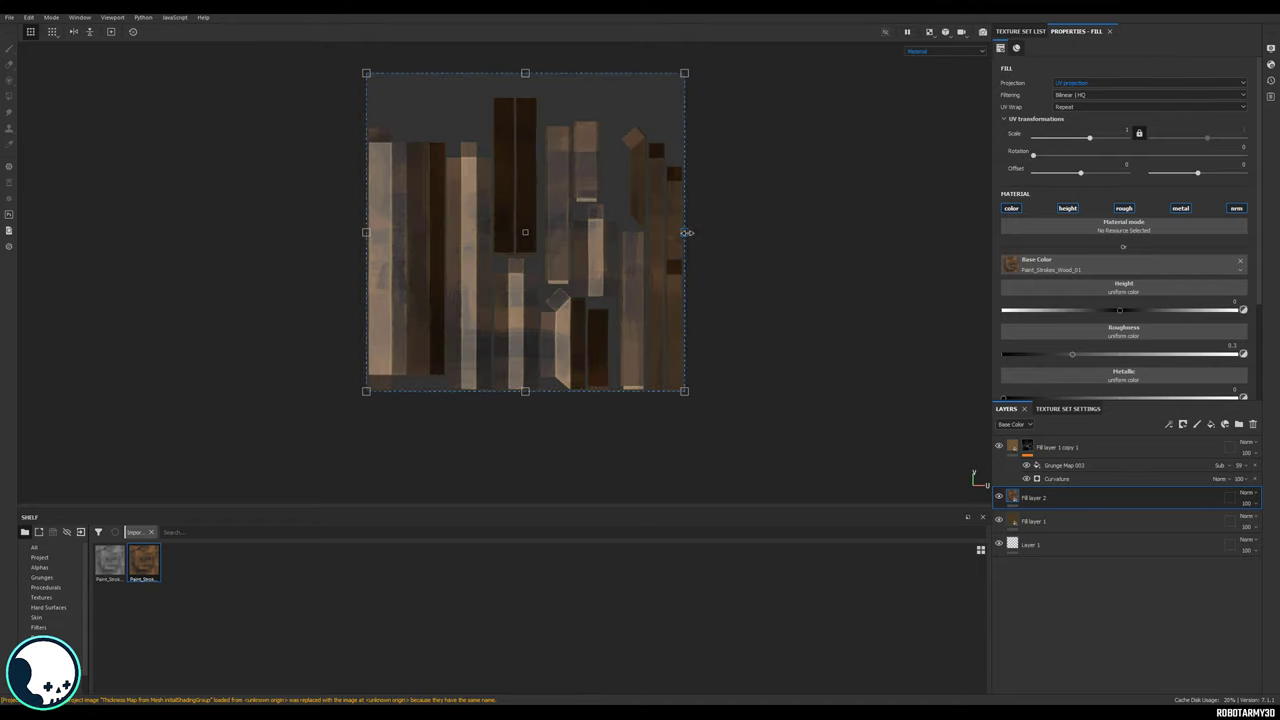
left_click_drag(686, 232, 416, 268)
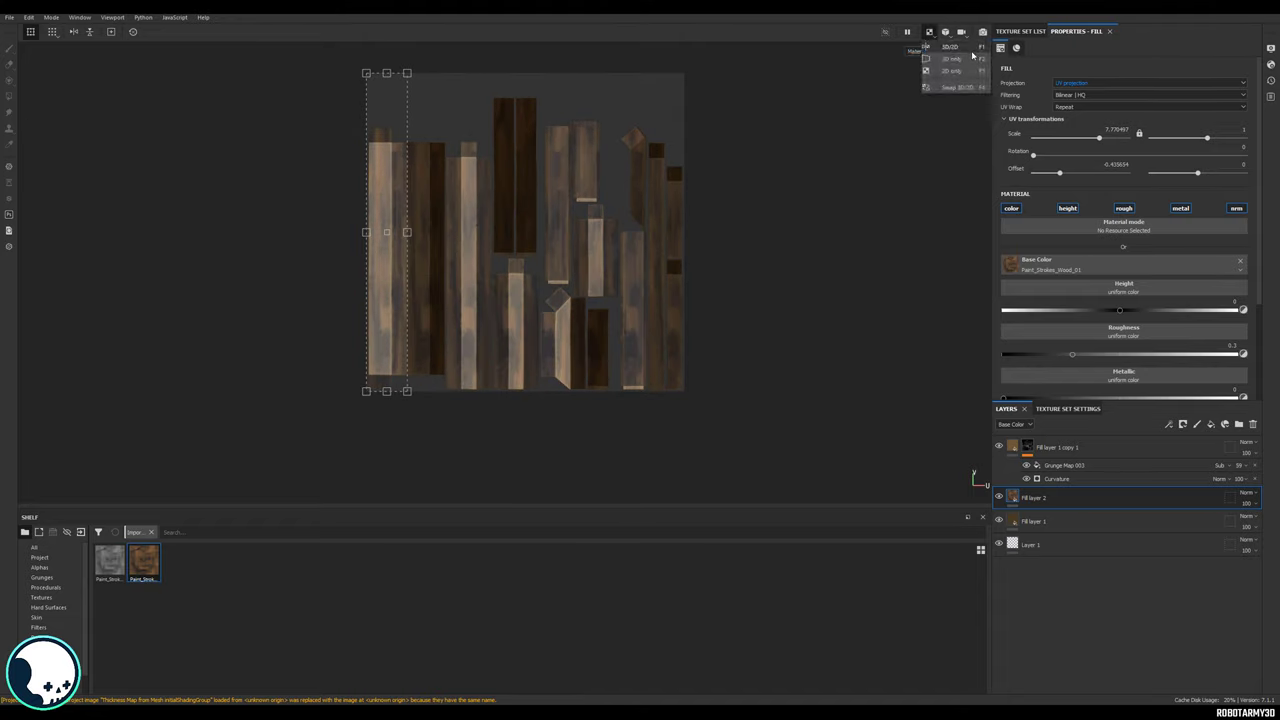
left_click(929, 32)
left_click_drag(1103, 141, 1098, 141)
left_click_drag(749, 211, 838, 342, "alt")
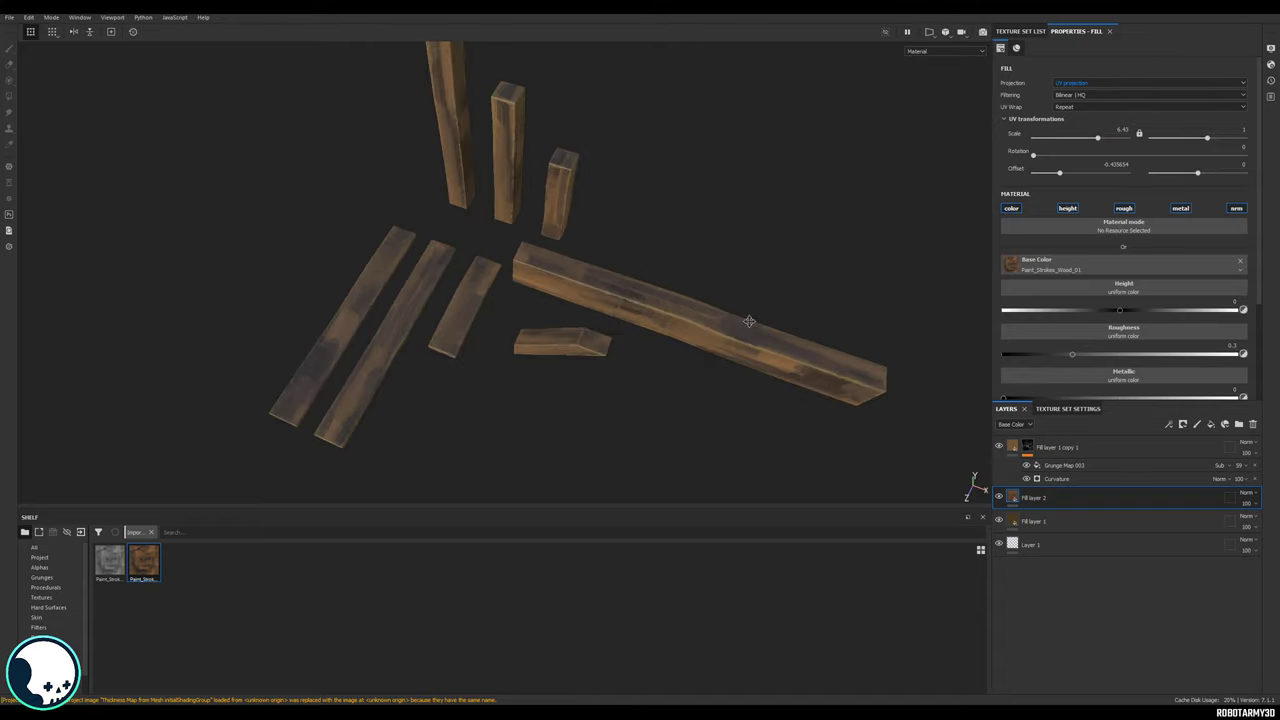
Lower the opacity of the wood paint-stroke fill layer to 33.
double_click(1031, 499)
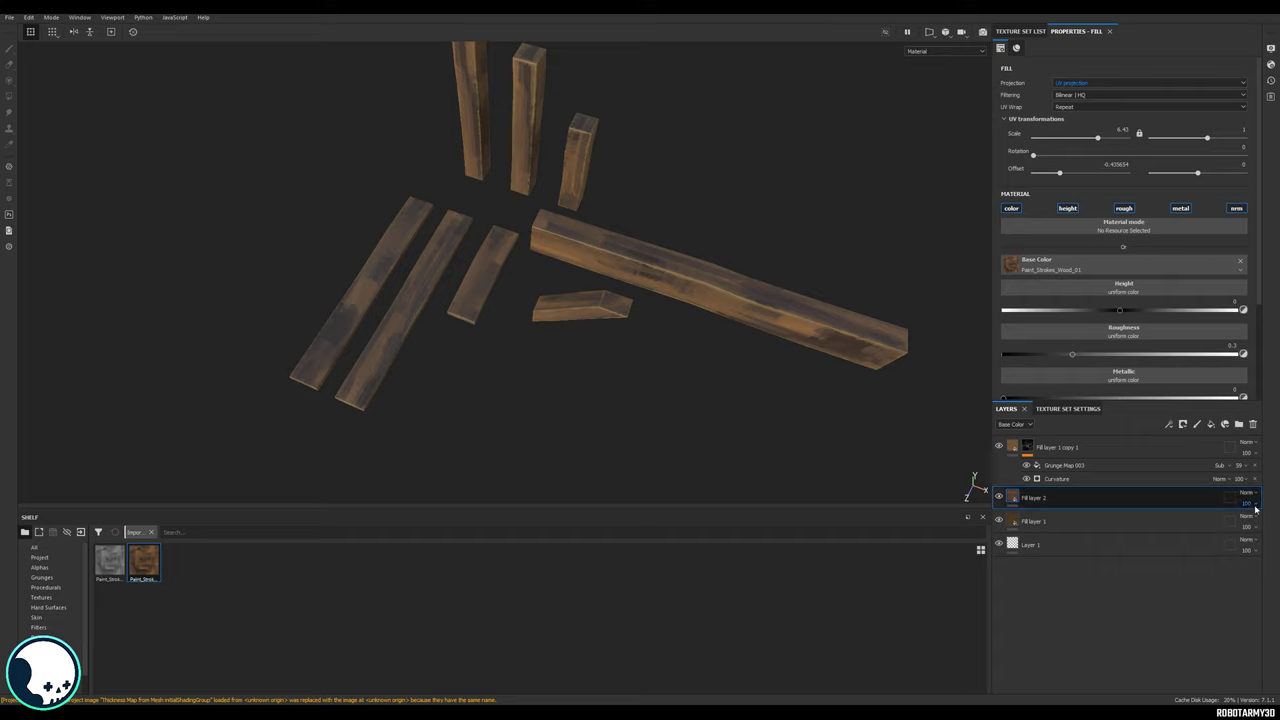
left_click(1258, 507)
left_click_drag(1277, 525, 1249, 519)
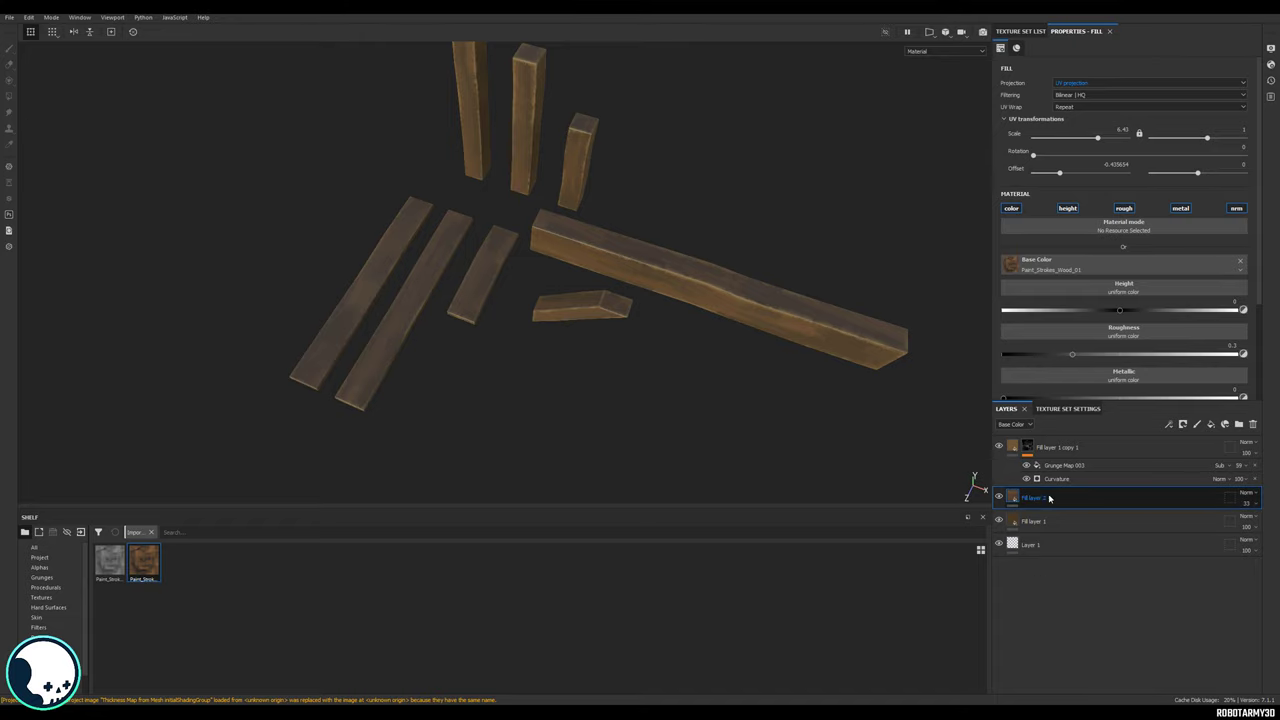
Try the Linear dodge (Add), Multiply, Soft light and Overlay blend modes on the wood paint-stroke fill layer's base color.
left_click(1026, 425)
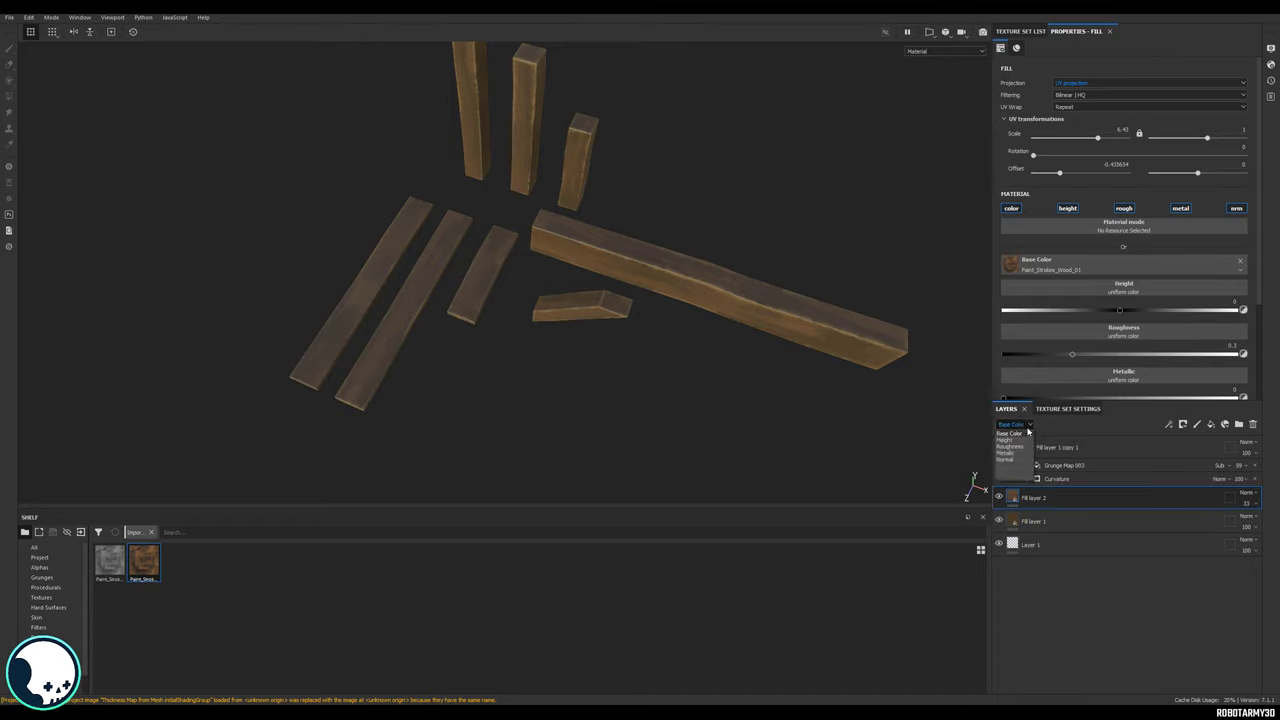
left_click(1247, 494)
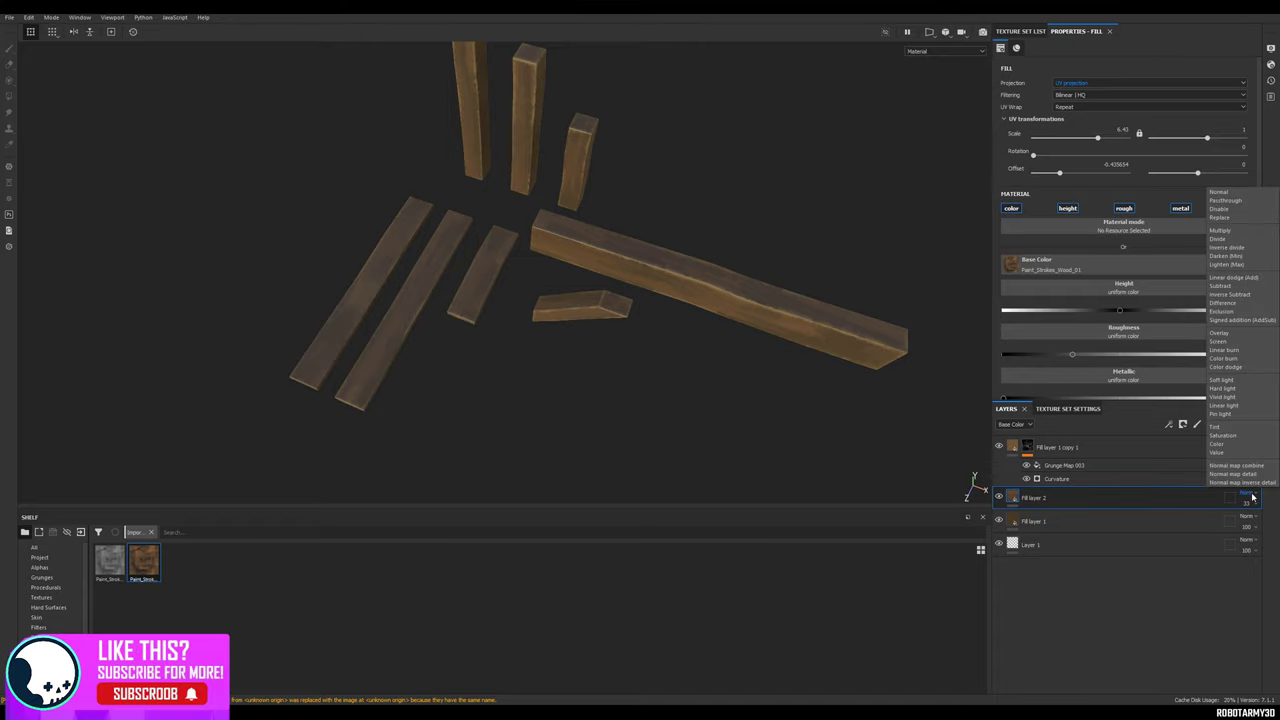
left_click(1232, 277)
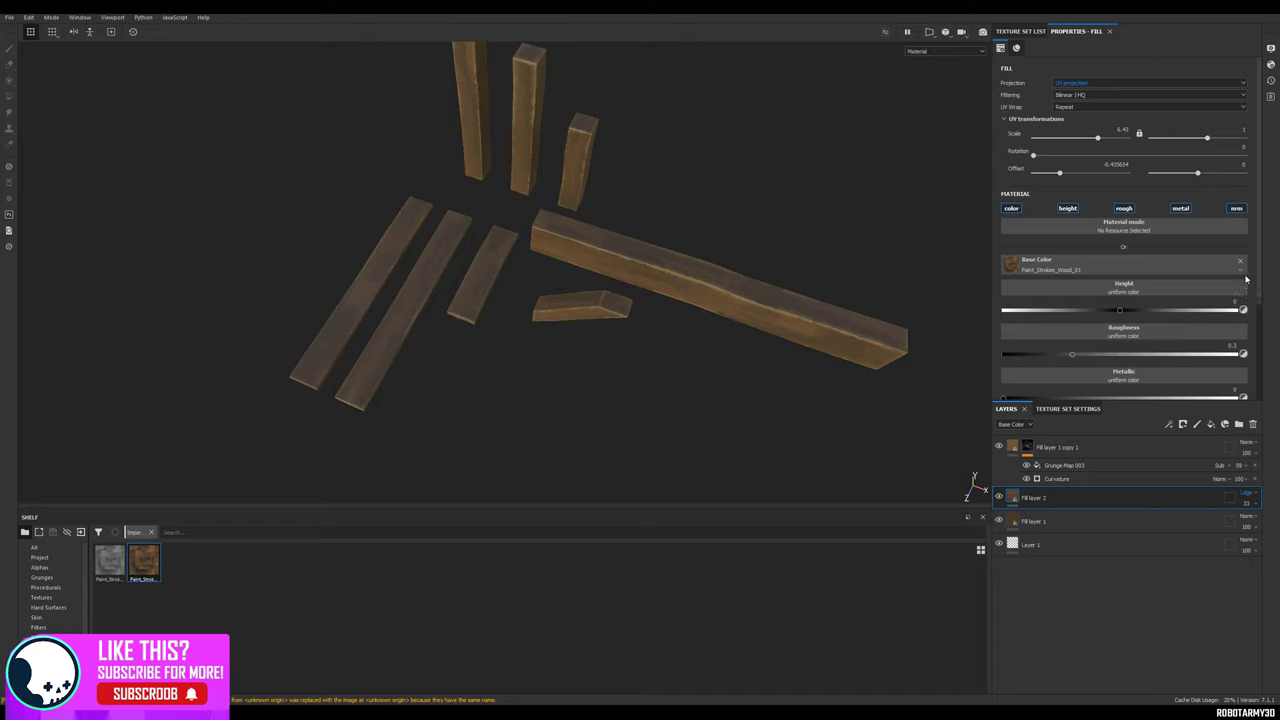
left_click(1246, 496)
left_click(1240, 240)
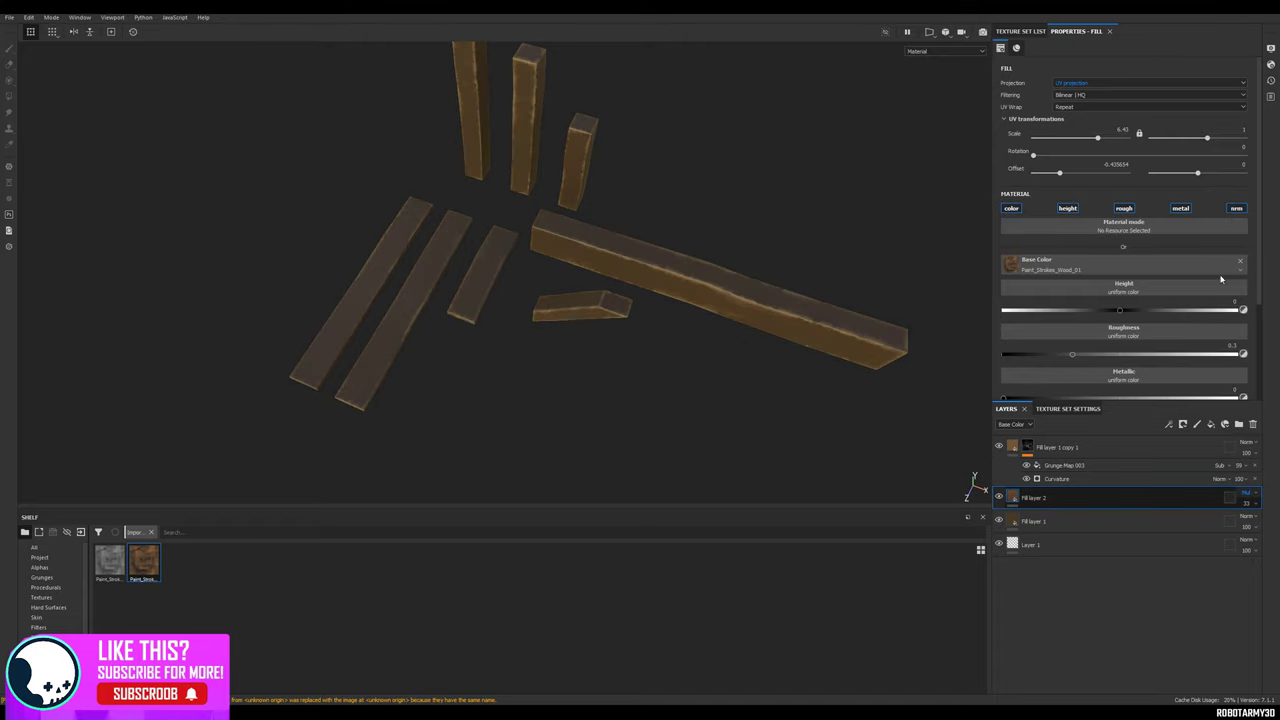
left_click(1254, 498)
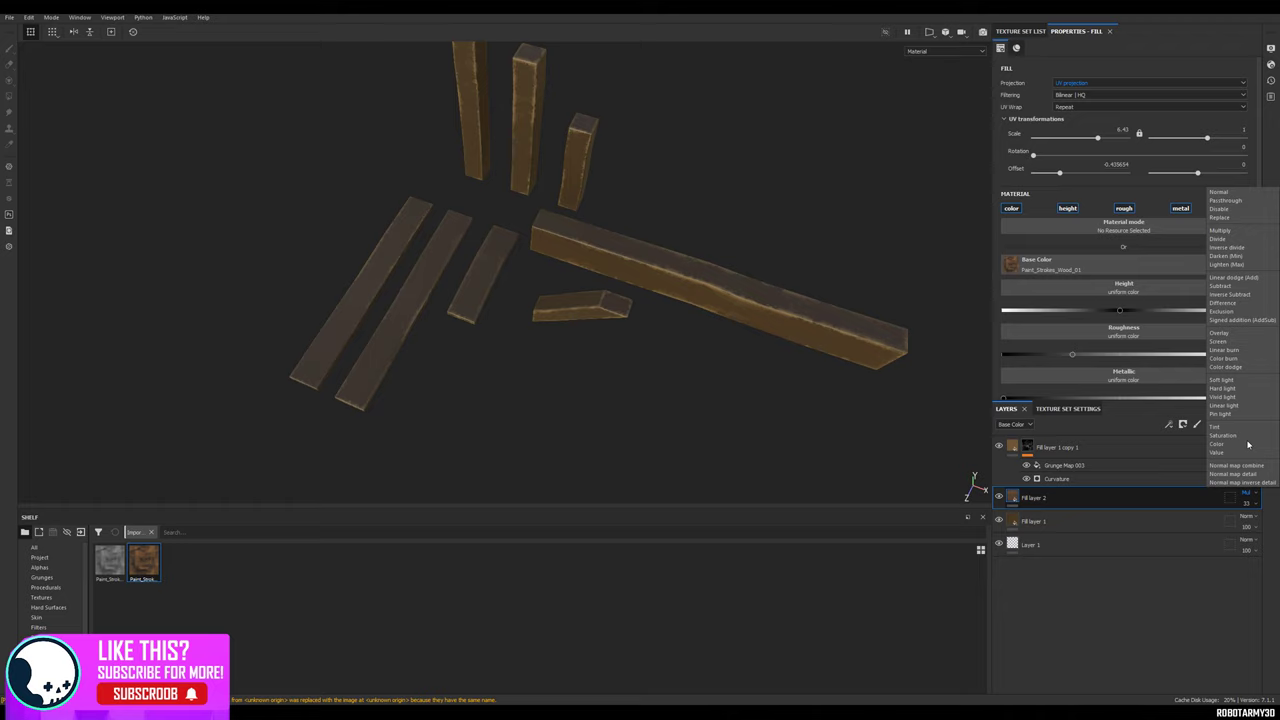
left_click(1232, 382)
left_click(1247, 497)
left_click(1226, 332)
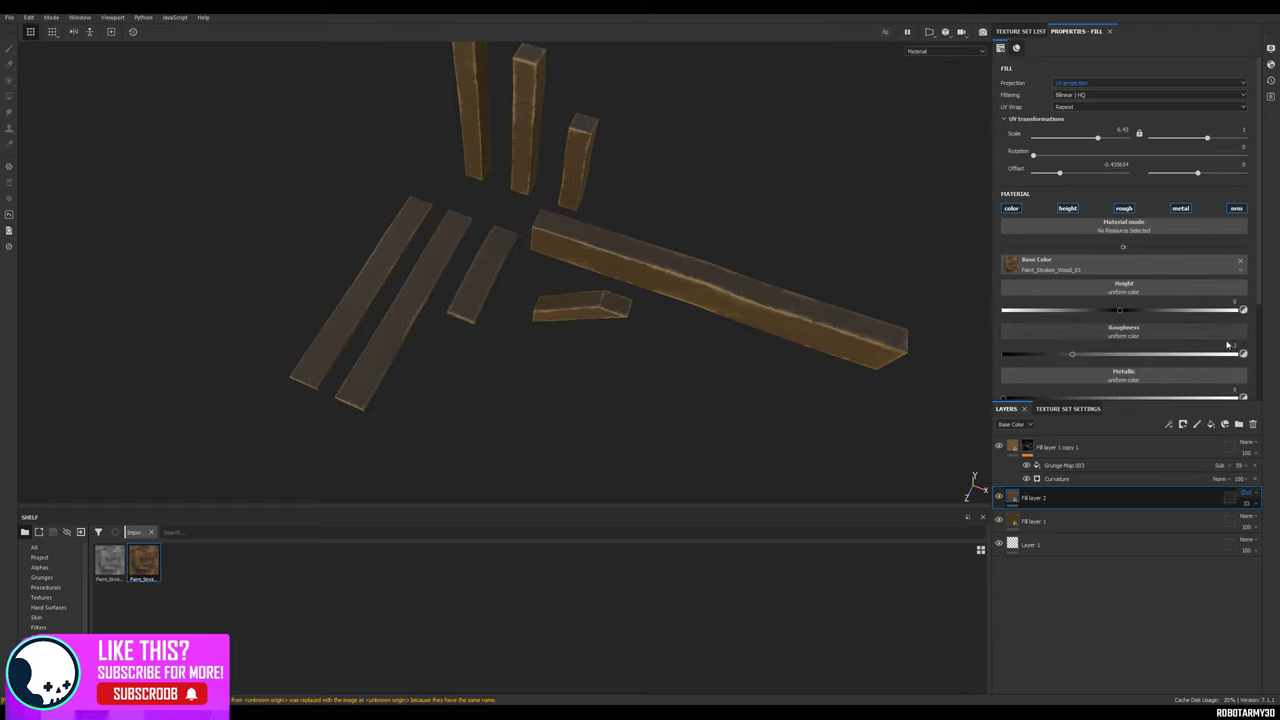
Compare Overlay at 100 opacity, return the wood paint-stroke layer to Normal blending and set its opacity to 36.
left_click(1246, 503)
left_click_drag(1246, 525, 1277, 524)
left_click(1247, 493)
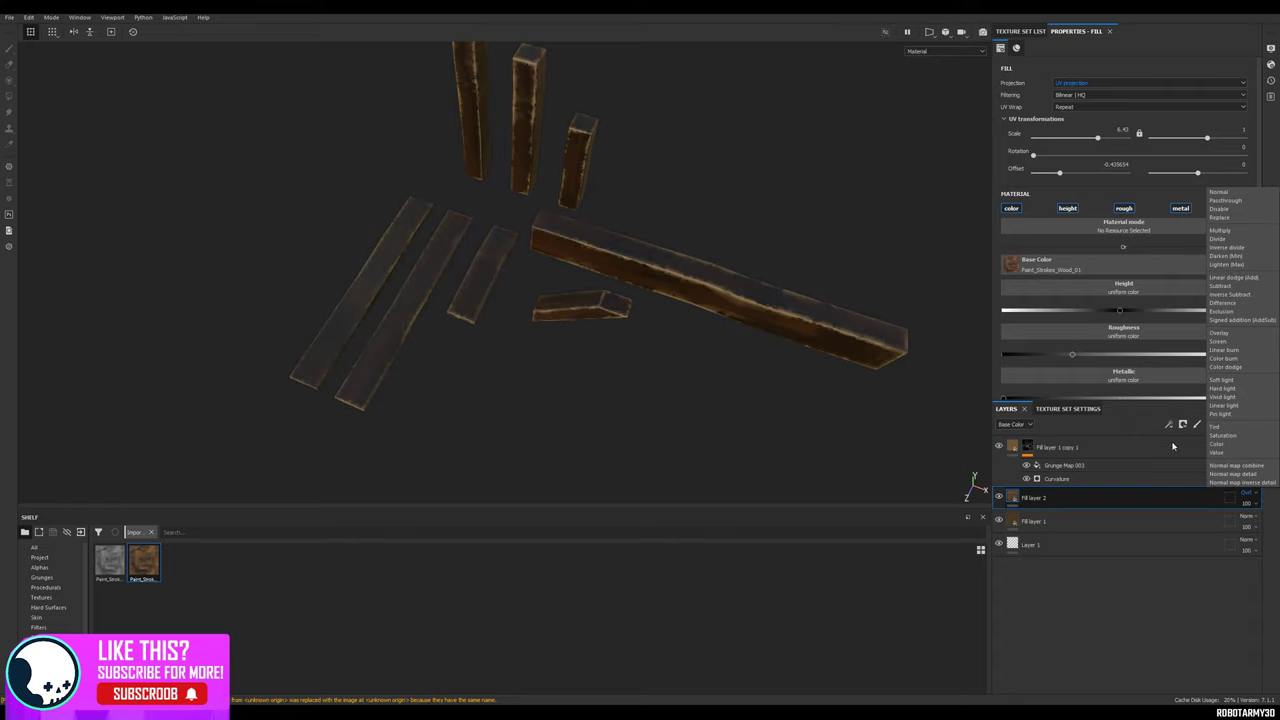
left_click(1238, 192)
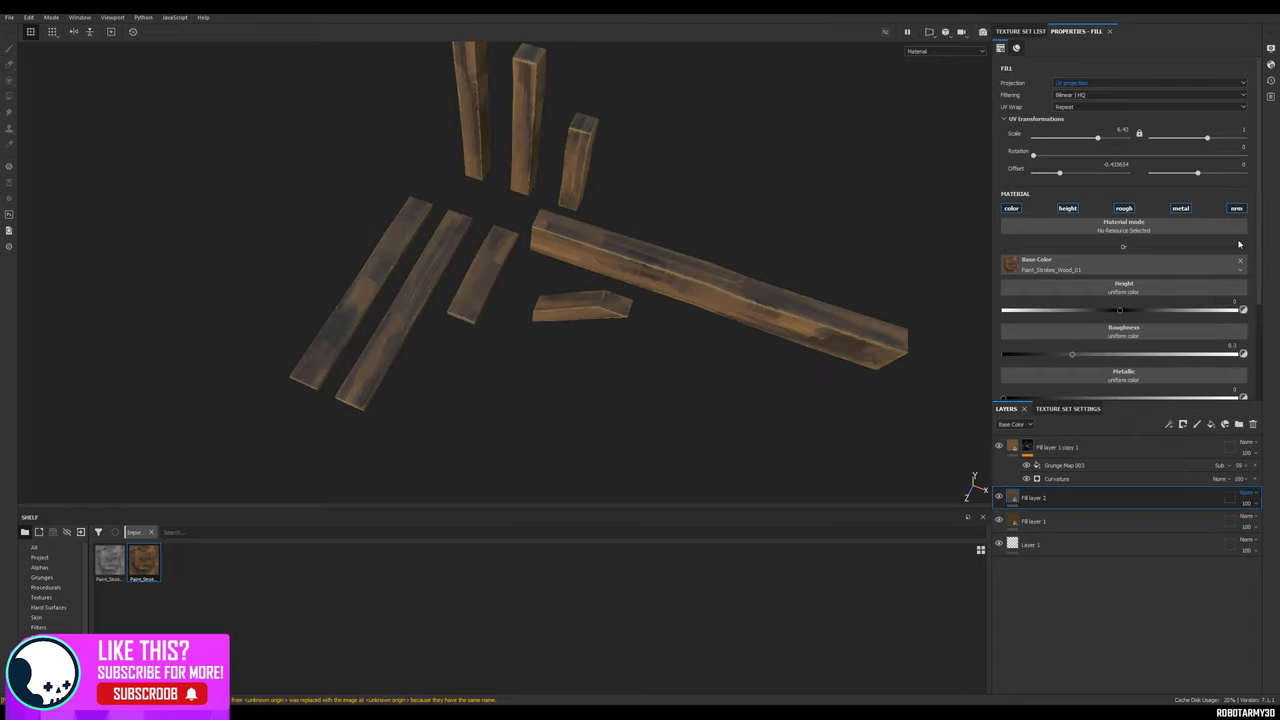
left_click(1256, 505)
left_click_drag(1256, 523, 1242, 525)
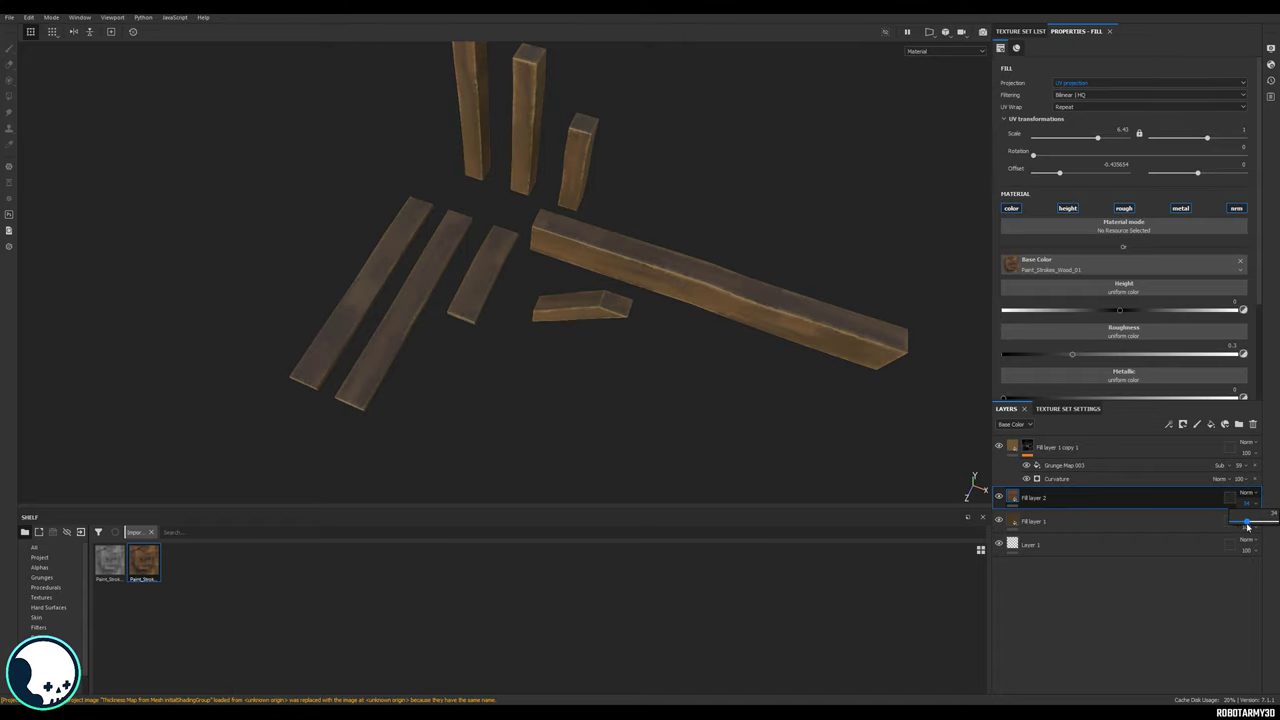
left_click_drag(689, 329, 781, 219, "alt")
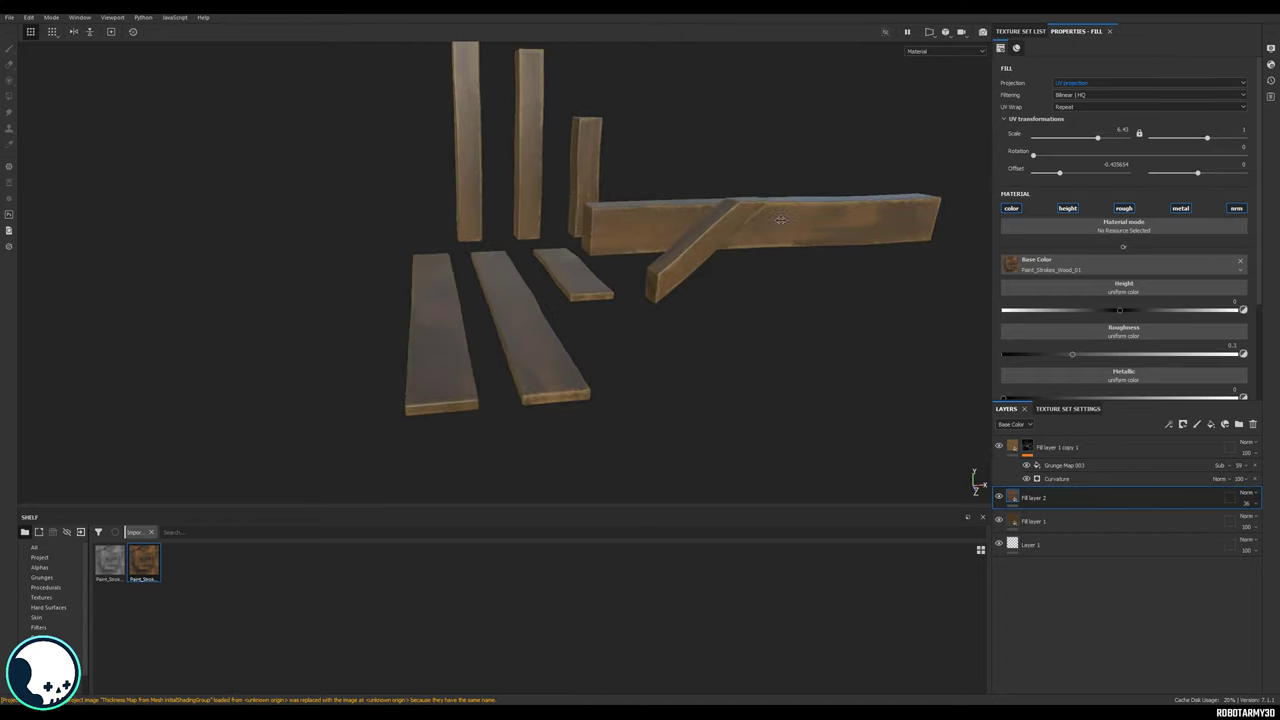
Disable the roughness, metallic, normal and height channels of the wood paint-stroke layer so it affects only color.
left_click(1071, 507)
scroll(1130, 312, "down", 1)
scroll(1130, 312, "up", 1)
left_click(1124, 208)
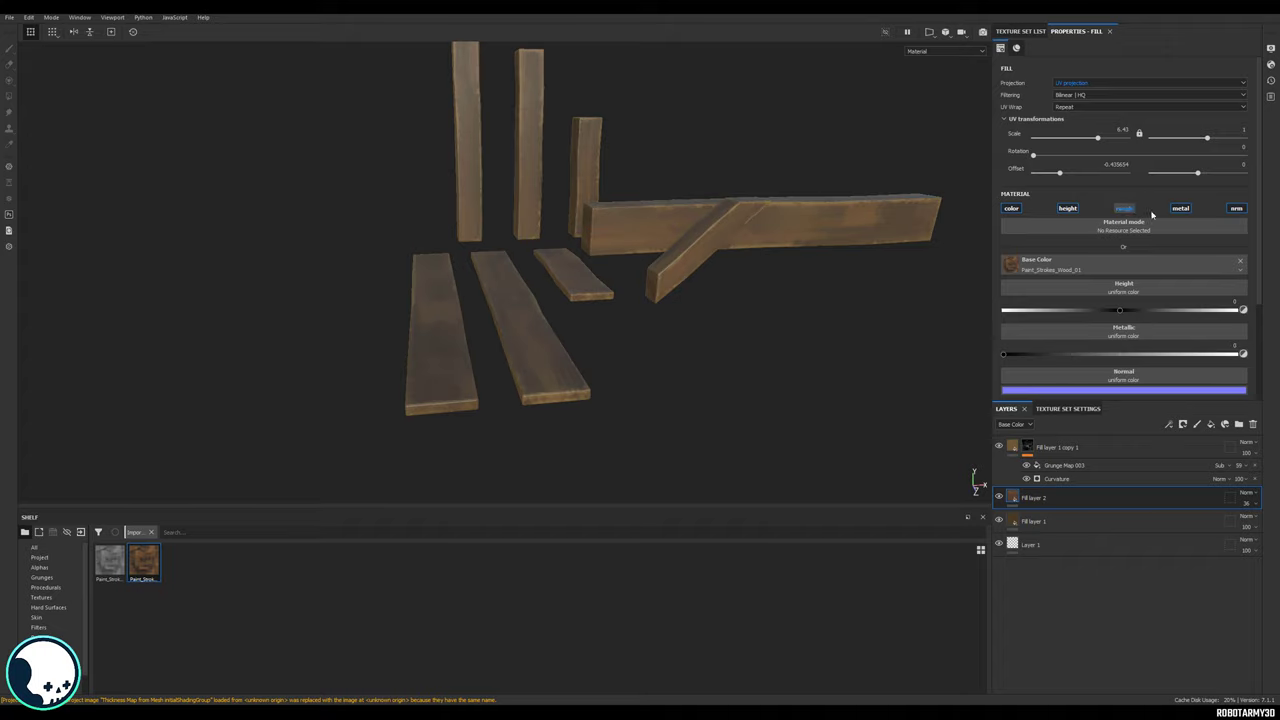
left_click(1181, 208)
left_click(1236, 208)
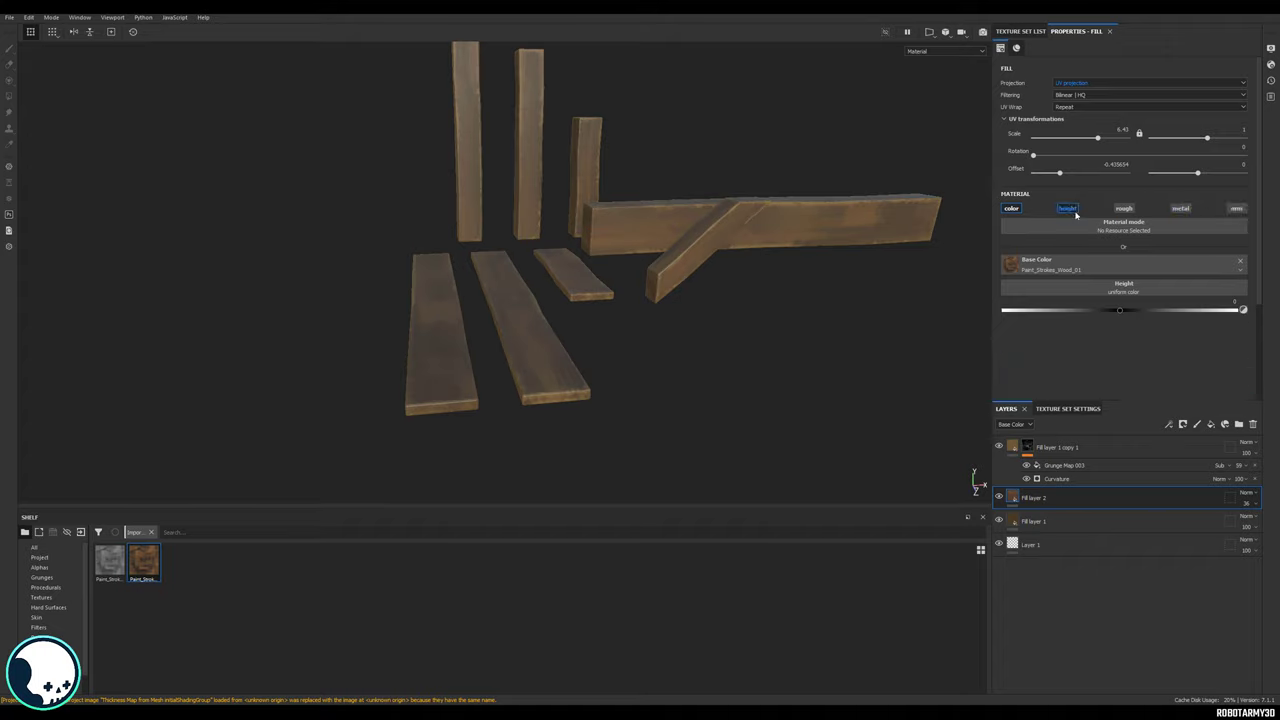
left_click(1068, 208)
Add another fill layer above the wood paint-stroke layer and leave only its roughness channel enabled.
left_click(1211, 424)
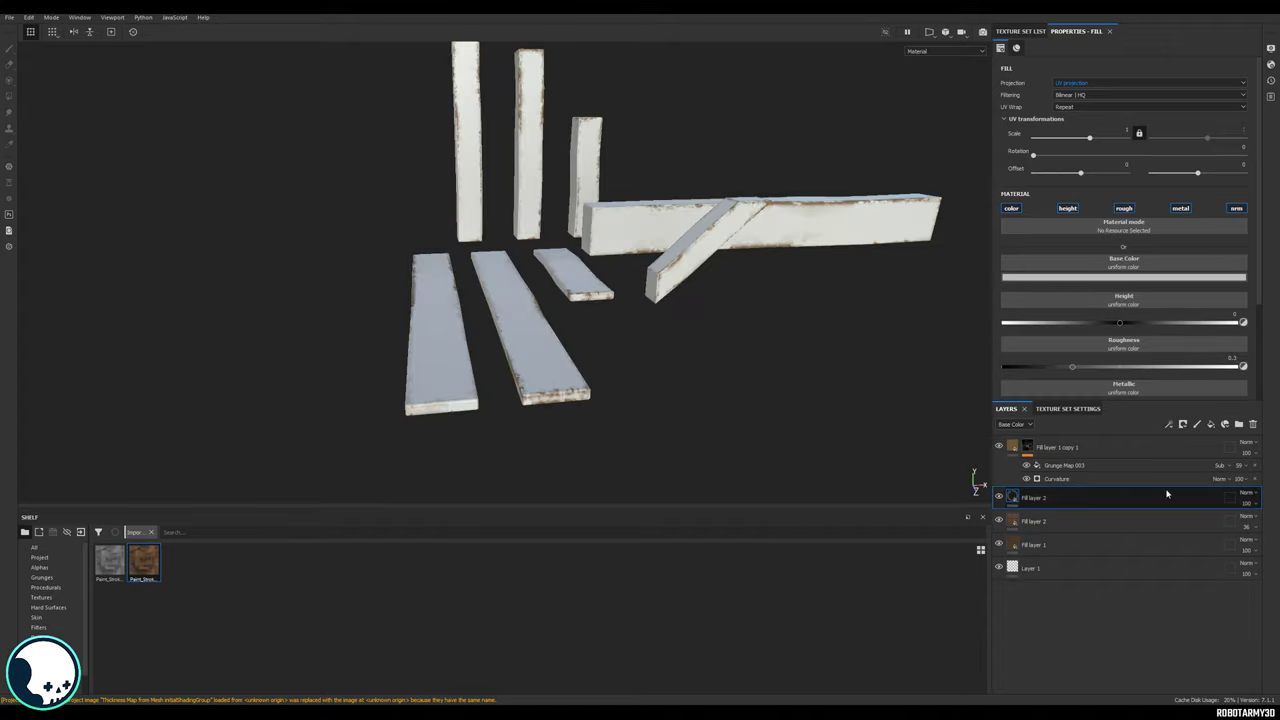
left_click(1011, 208)
left_click(1068, 208)
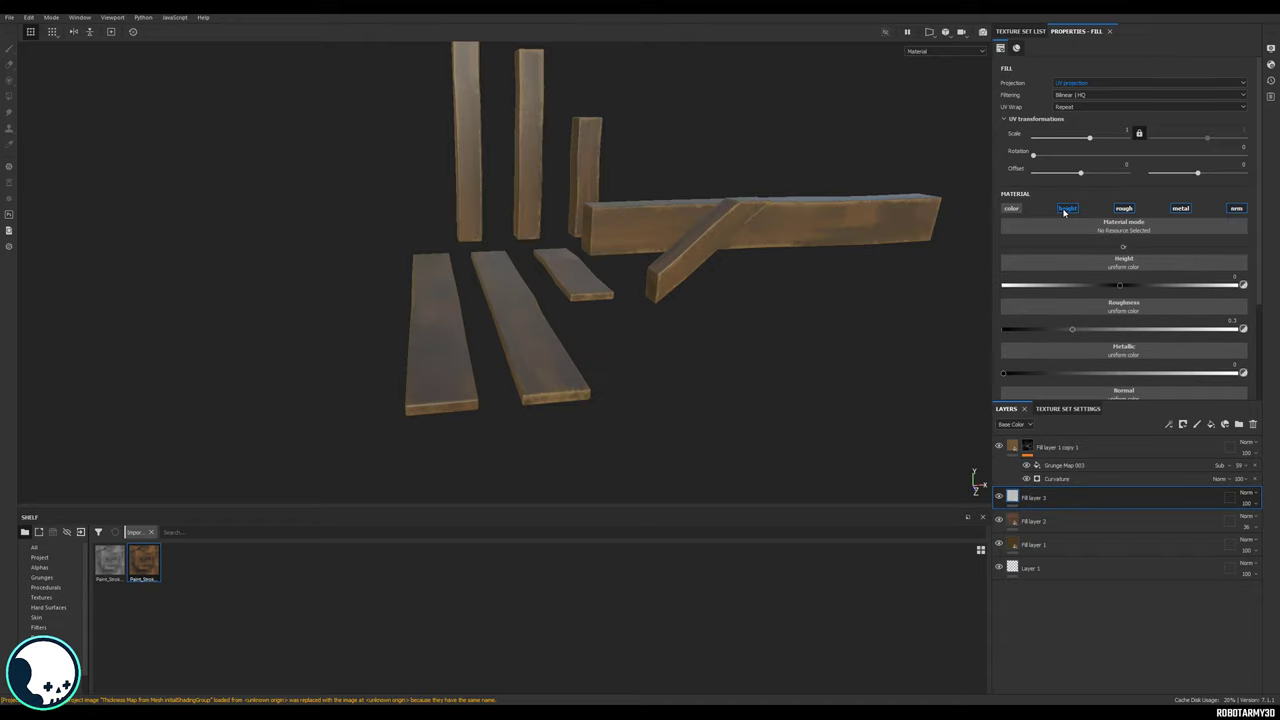
left_click(1181, 208)
left_click(1236, 208)
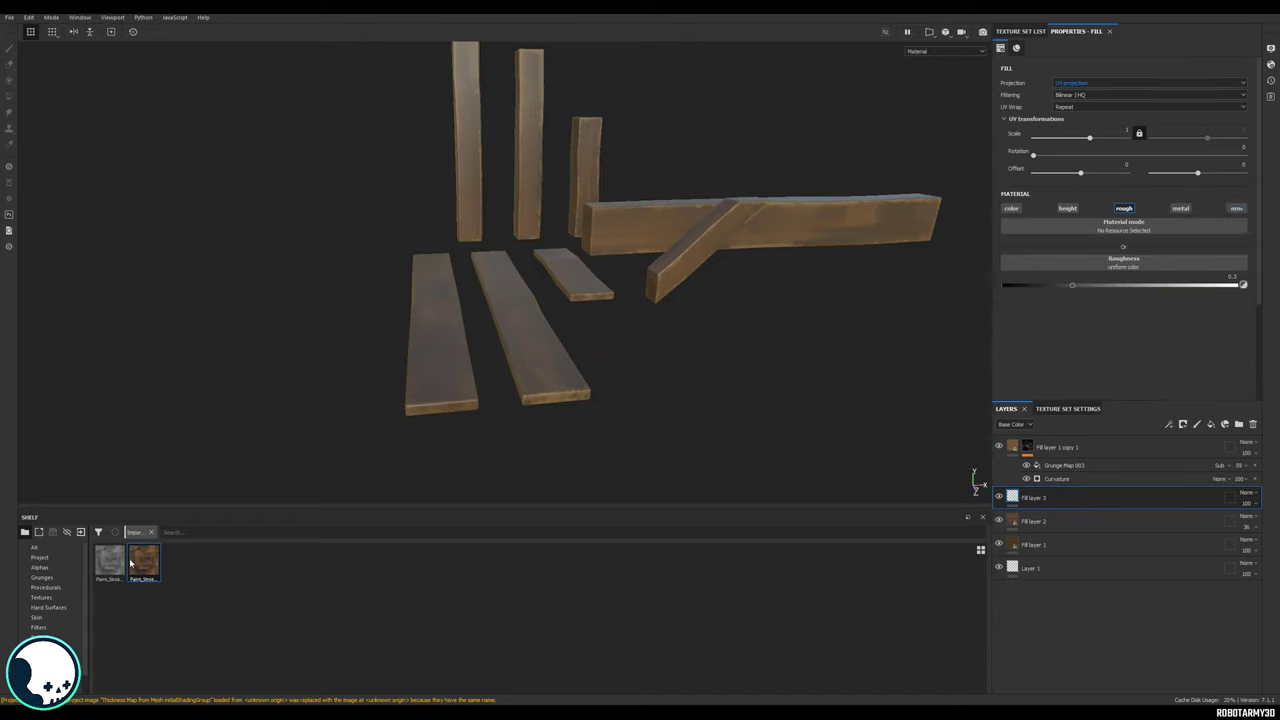
Assign Paint_Strokes_01 to the new layer's roughness, unlock its UV scale and set the horizontal scale to 11.19.
mouse_move(144, 561)
left_mouse_down()
mouse_move(986, 470)
mouse_move(1157, 273)
left_mouse_up()
left_click_drag(947, 286, 743, 294, "alt")
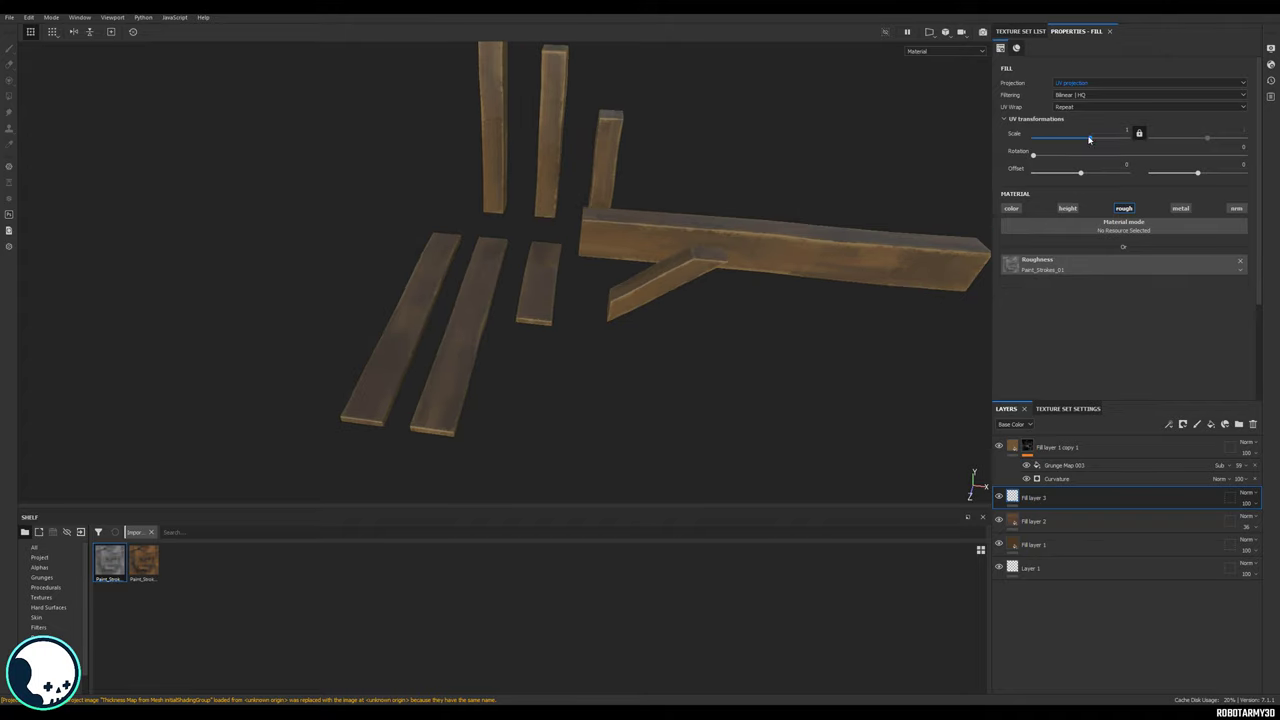
left_click(1140, 133)
left_click_drag(1084, 141, 1101, 139)
mouse_move(680, 320)
left_mouse_down("alt")
mouse_move(620, 334)
mouse_move(717, 365)
left_mouse_up("alt")
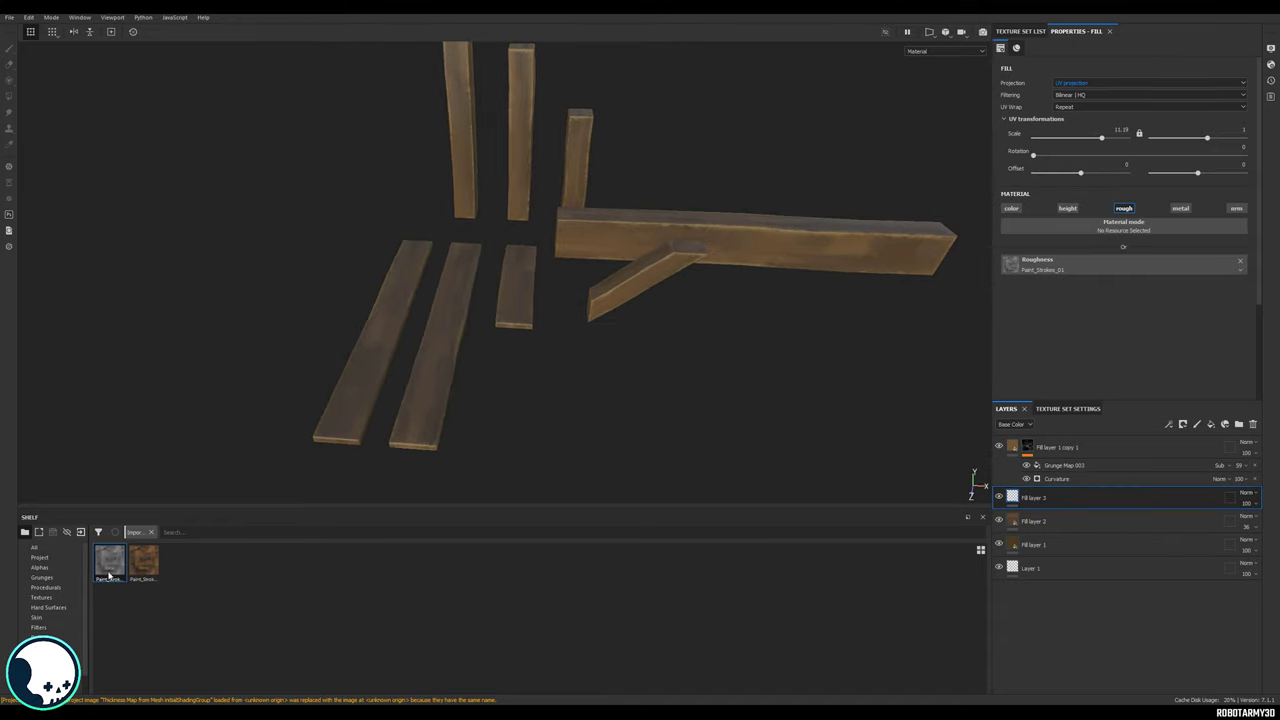
Add a Levels effect to the roughness fill layer and set its affected channel to Roughness.
double_click(1040, 498)
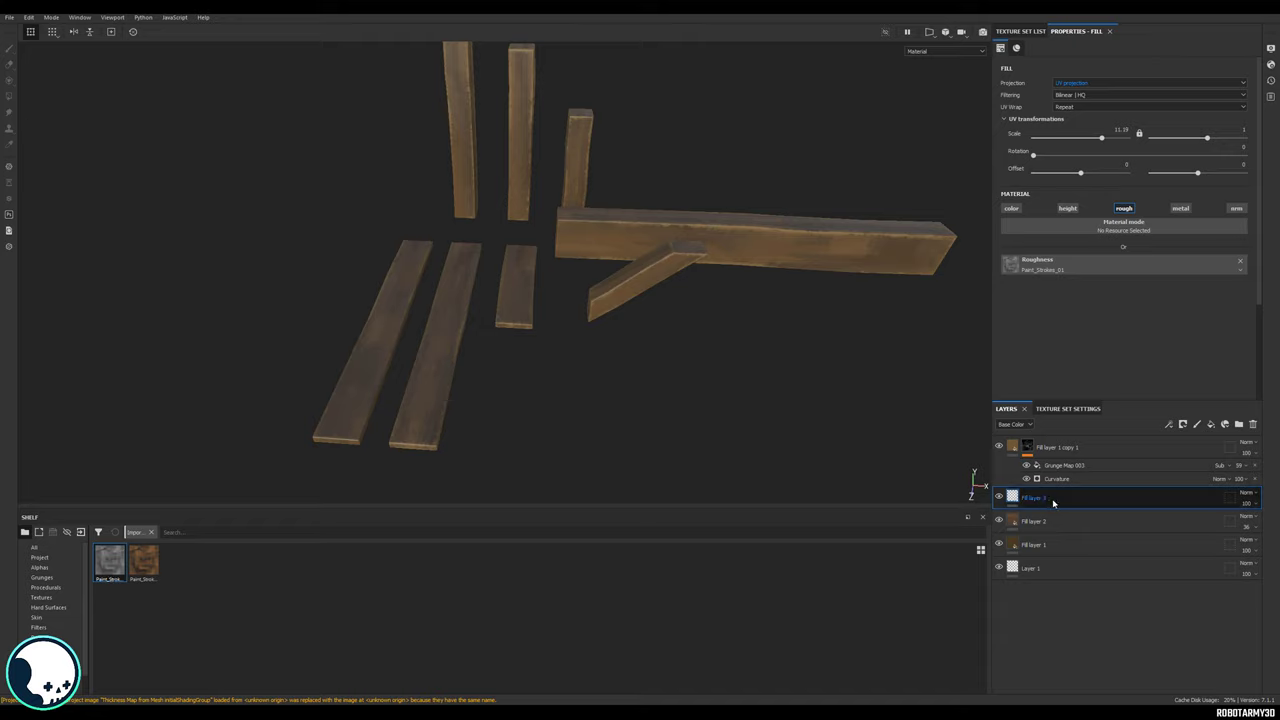
right_click(1053, 503)
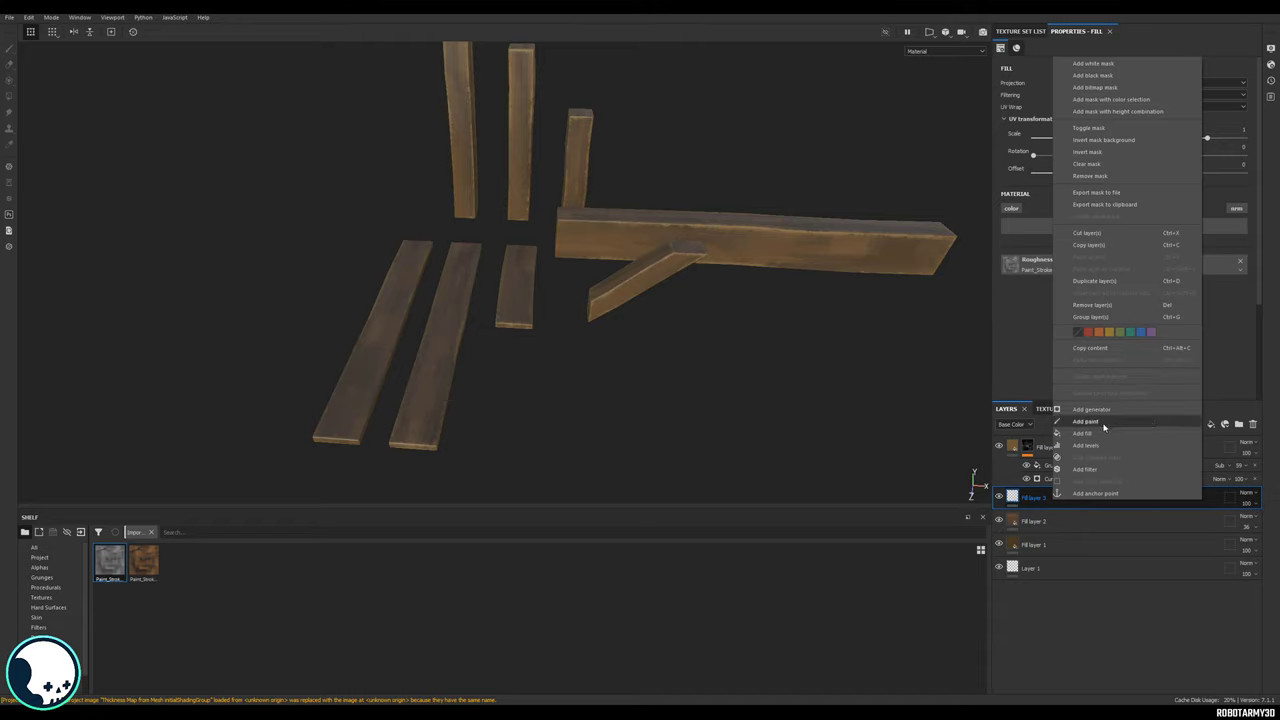
left_click(1101, 446)
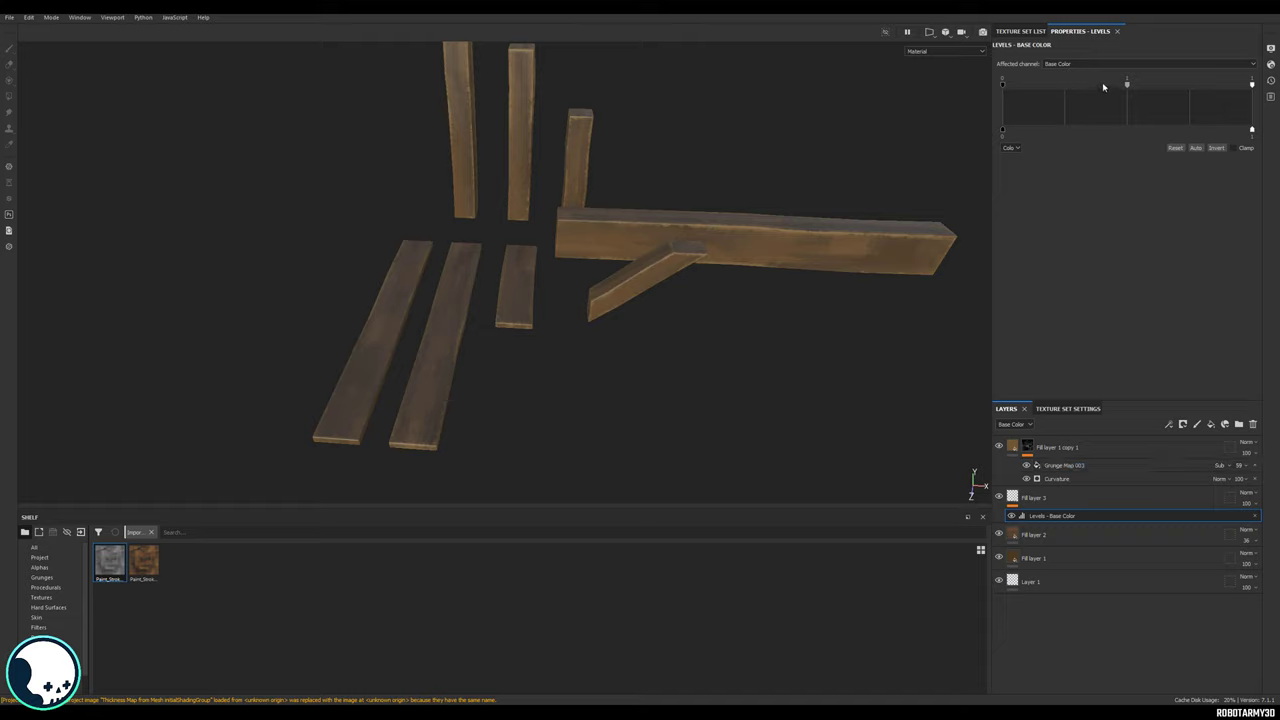
left_click(1063, 65)
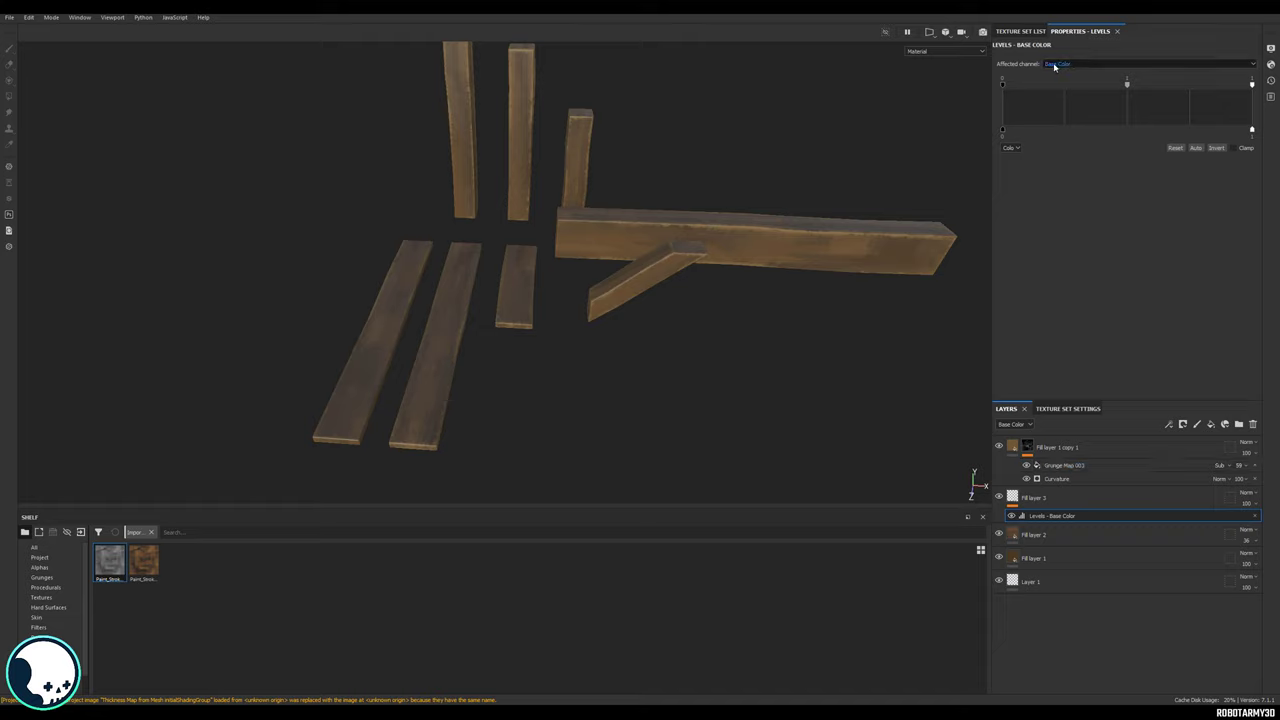
left_click(1054, 66)
left_click(1062, 88)
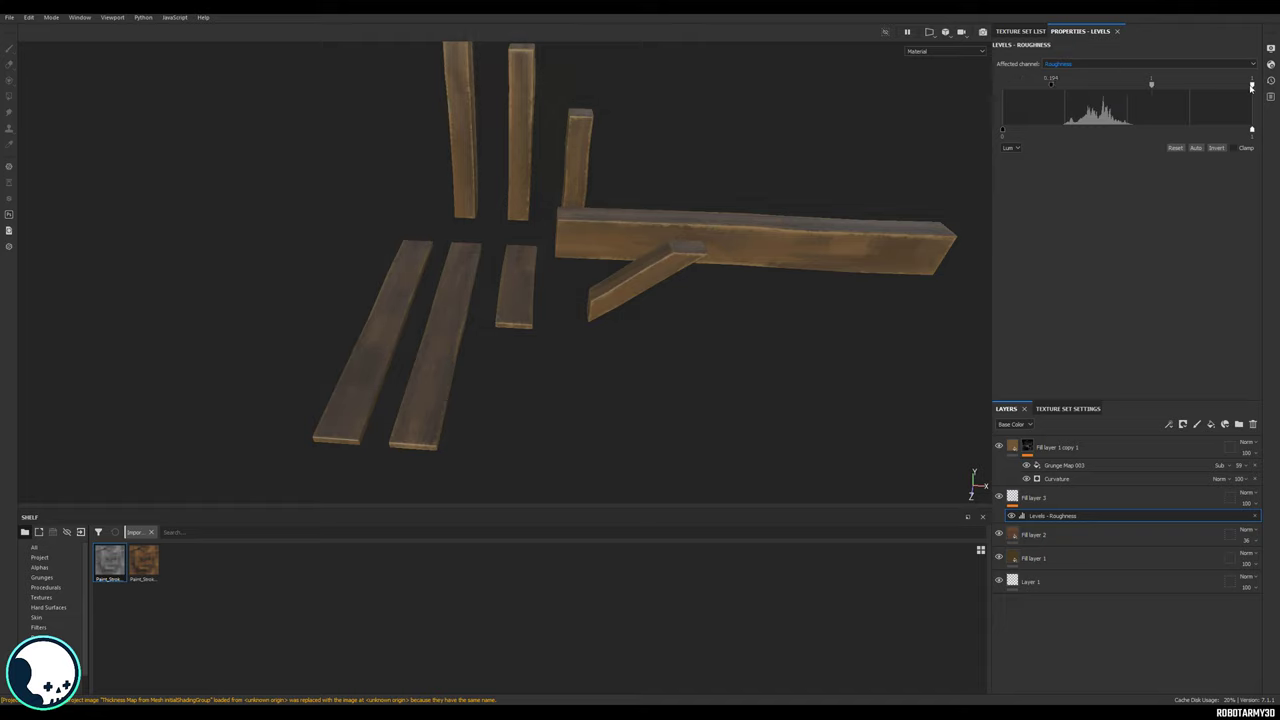
Tighten the roughness levels' input range to 0.222 for black and 0.622 for white, with the midtone at 0.975.
left_click_drag(1049, 90, 1000, 87)
left_click_drag(1135, 86, 1132, 86)
left_click_drag(731, 246, 561, 222, "alt")
middle_click_drag(775, 270, 629, 286, "alt")
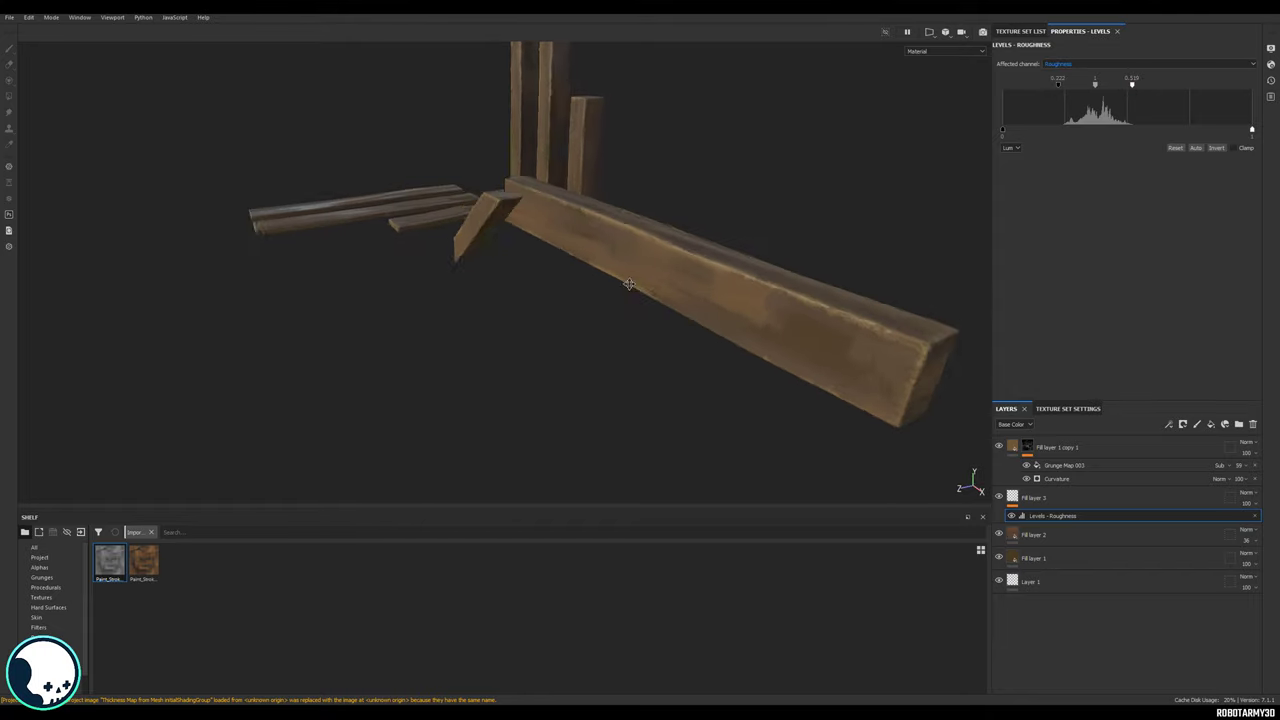
left_click_drag(629, 286, 590, 280, "alt")
left_click_drag(1095, 86, 1095, 90)
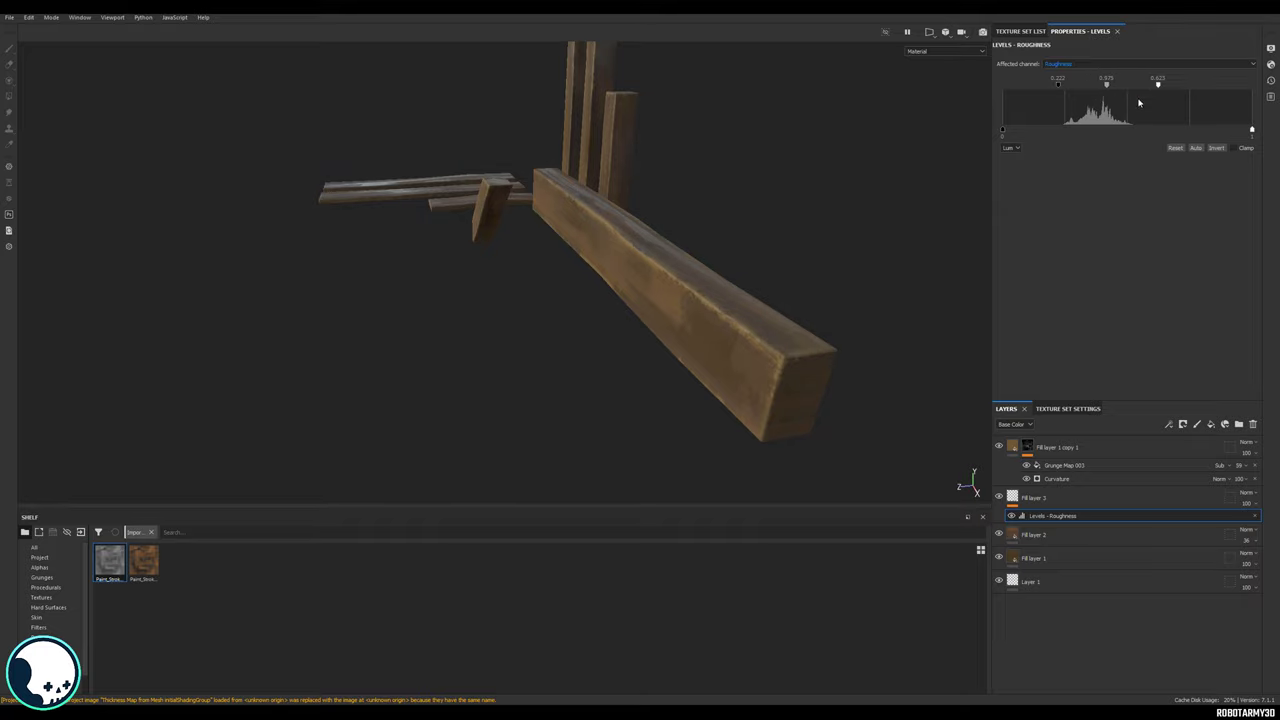
Rotate the environment lighting around the planks and beams to examine how the roughness strokes catch the highlights.
left_click_drag(637, 198, 775, 168, "alt")
mouse_move(784, 138)
right_mouse_down("shift")
mouse_move(666, 129)
mouse_move(711, 146)
mouse_move(671, 146)
right_mouse_up("shift")
left_click_drag(671, 146, 656, 170, "alt")
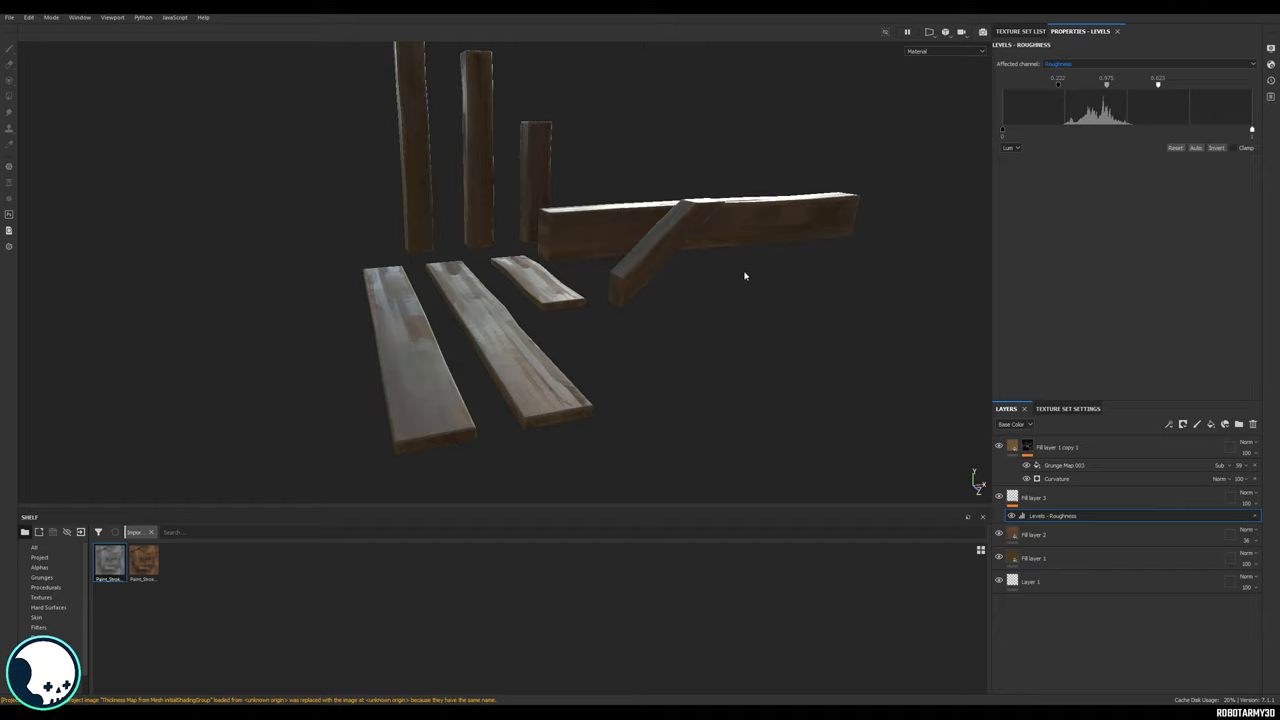
mouse_move(741, 296)
right_mouse_down("shift")
mouse_move(771, 297)
mouse_move(694, 286)
mouse_move(774, 300)
right_mouse_up("shift")
left_click_drag(757, 330, 771, 310, "alt")
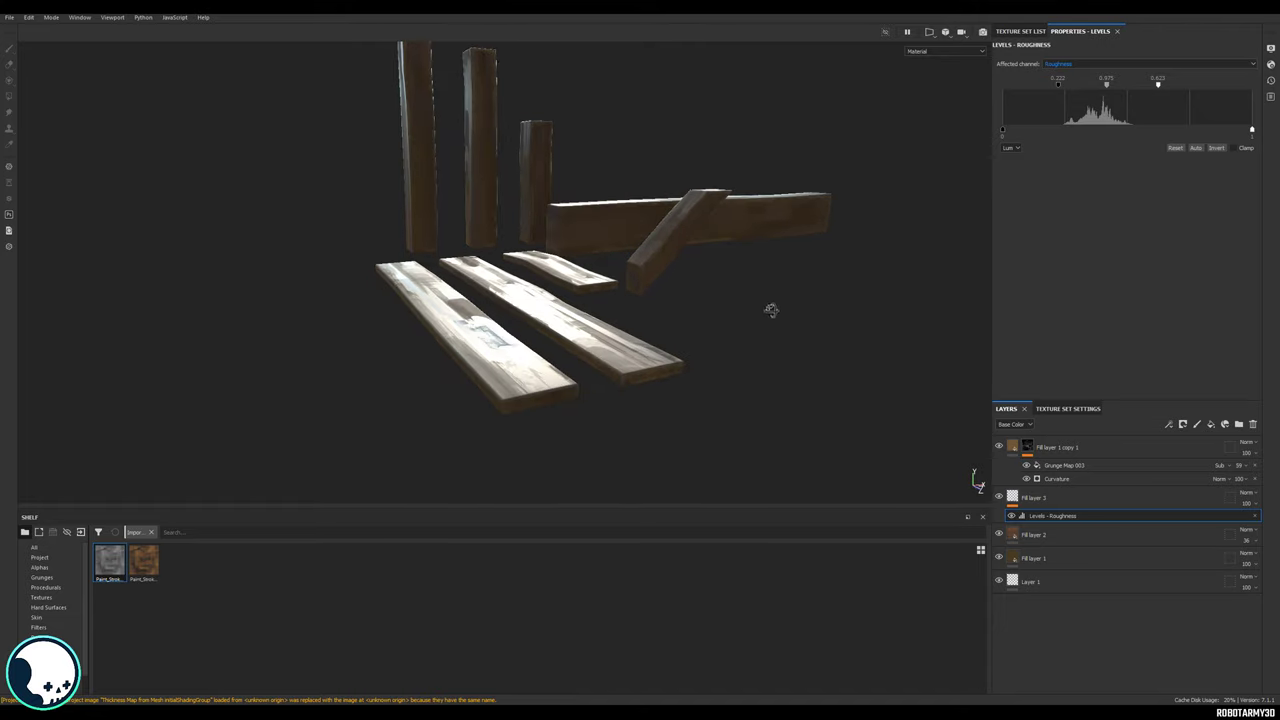
Raise the roughness levels' midtone slightly and set the white input level to 0.647.
left_click_drag(1107, 85, 1110, 86)
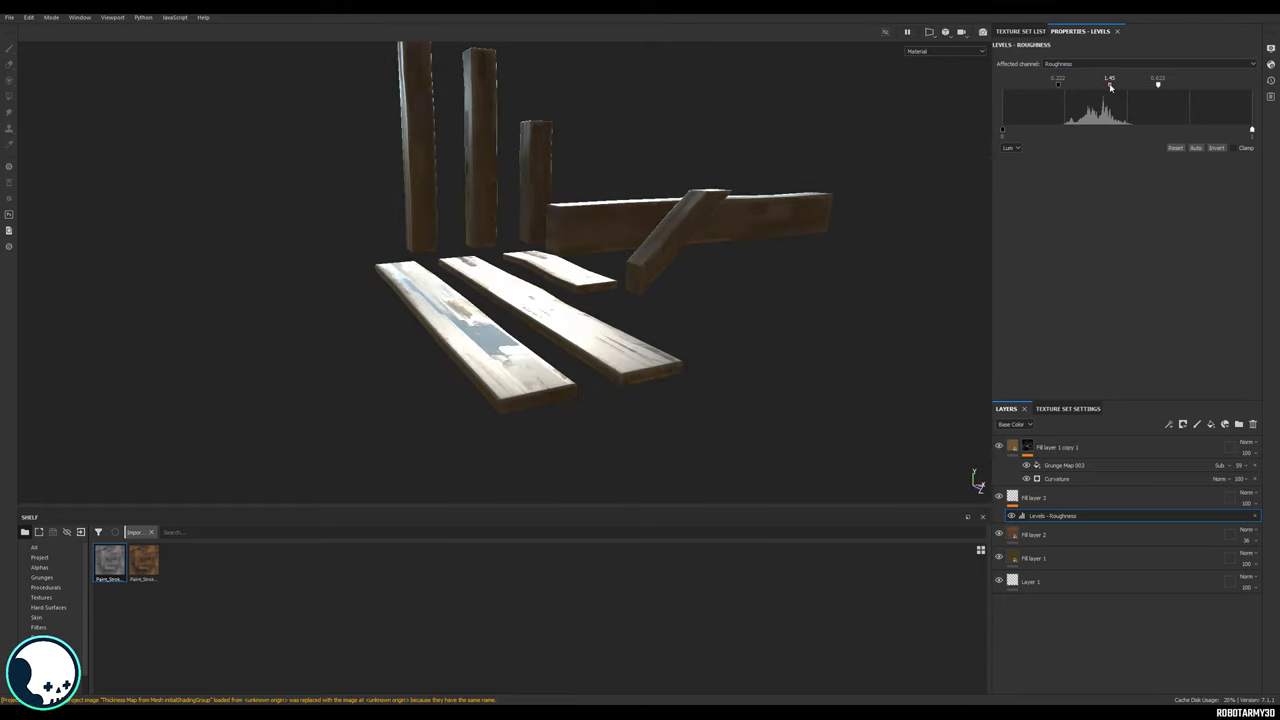
mouse_move(785, 146)
left_mouse_down("alt")
mouse_move(778, 164)
mouse_move(790, 168)
left_mouse_up("alt")
left_click_drag(1158, 85, 1163, 86)
left_click_drag(838, 260, 832, 258, "alt")
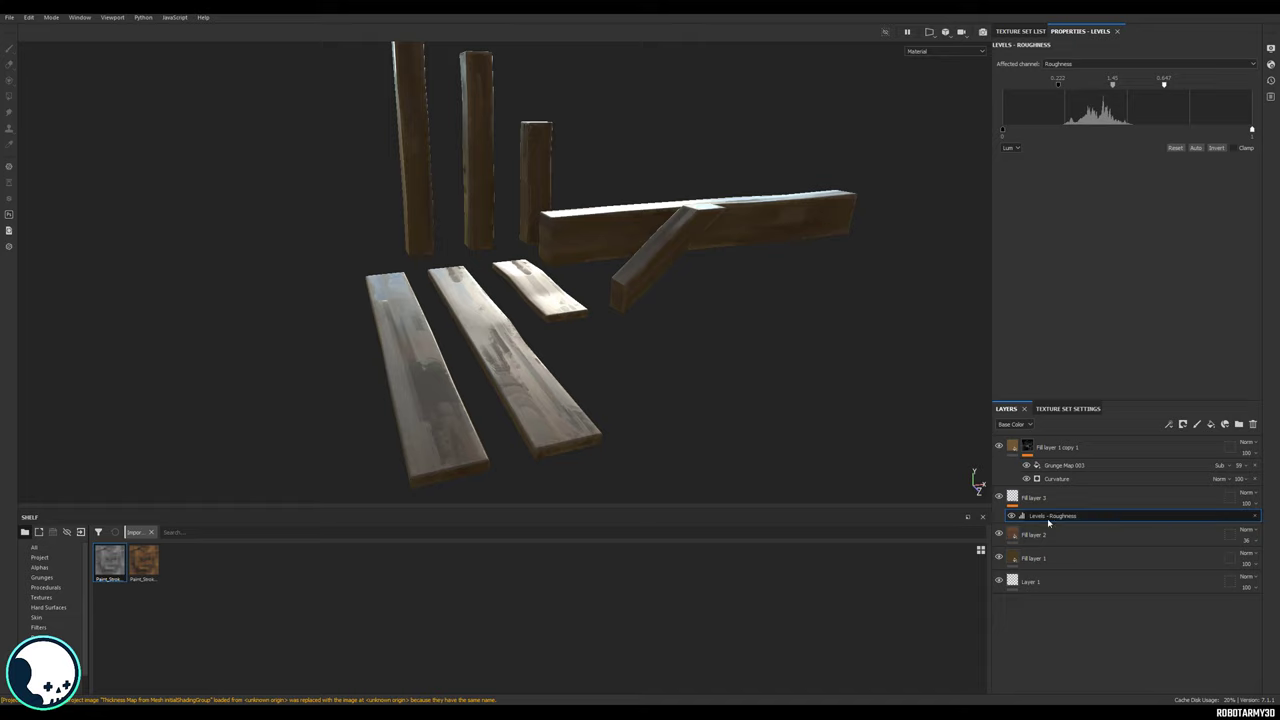
Show the layer stack's Roughness channel and lower the opacity of Fill layer 3 to 73.
left_click(1016, 424)
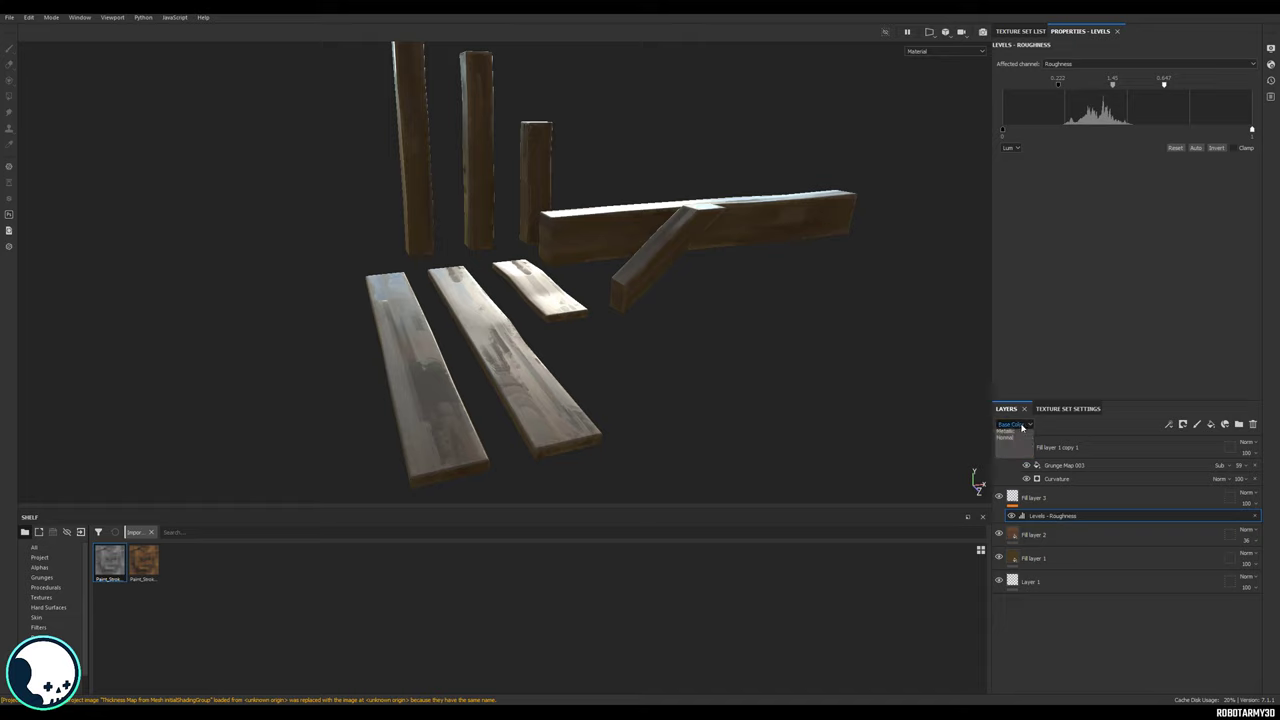
left_click(1010, 446)
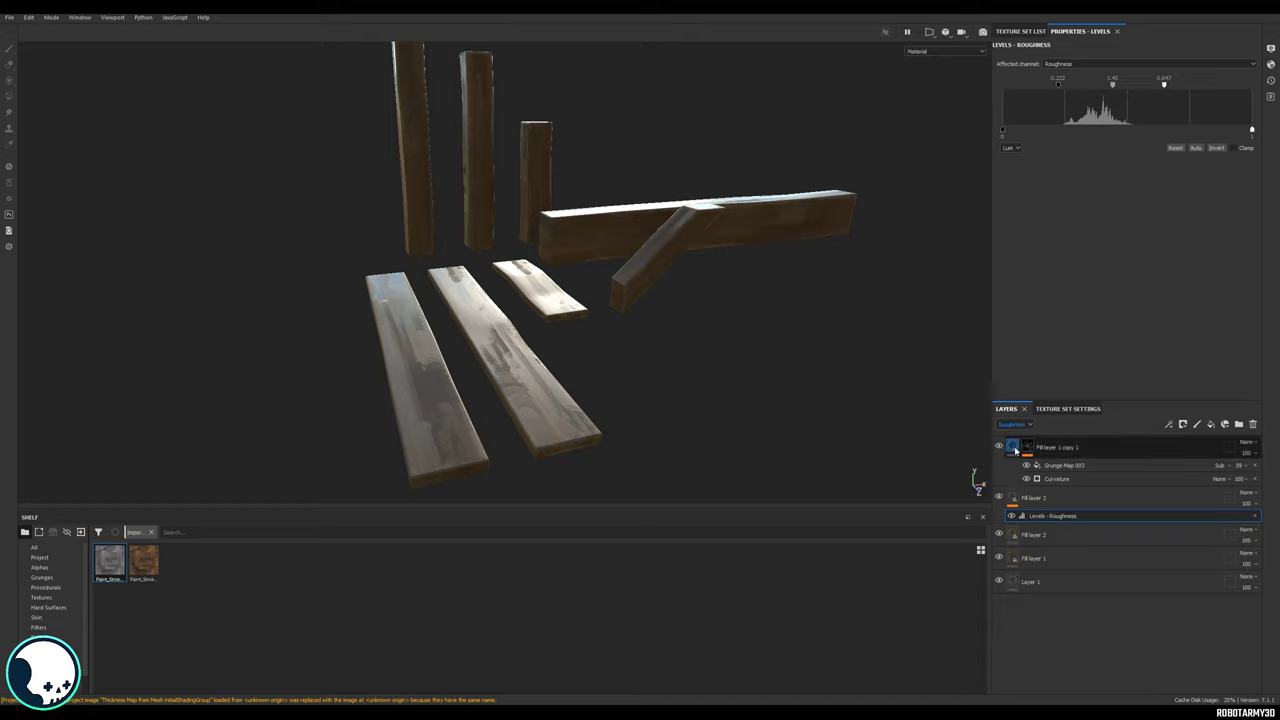
left_click(1256, 507)
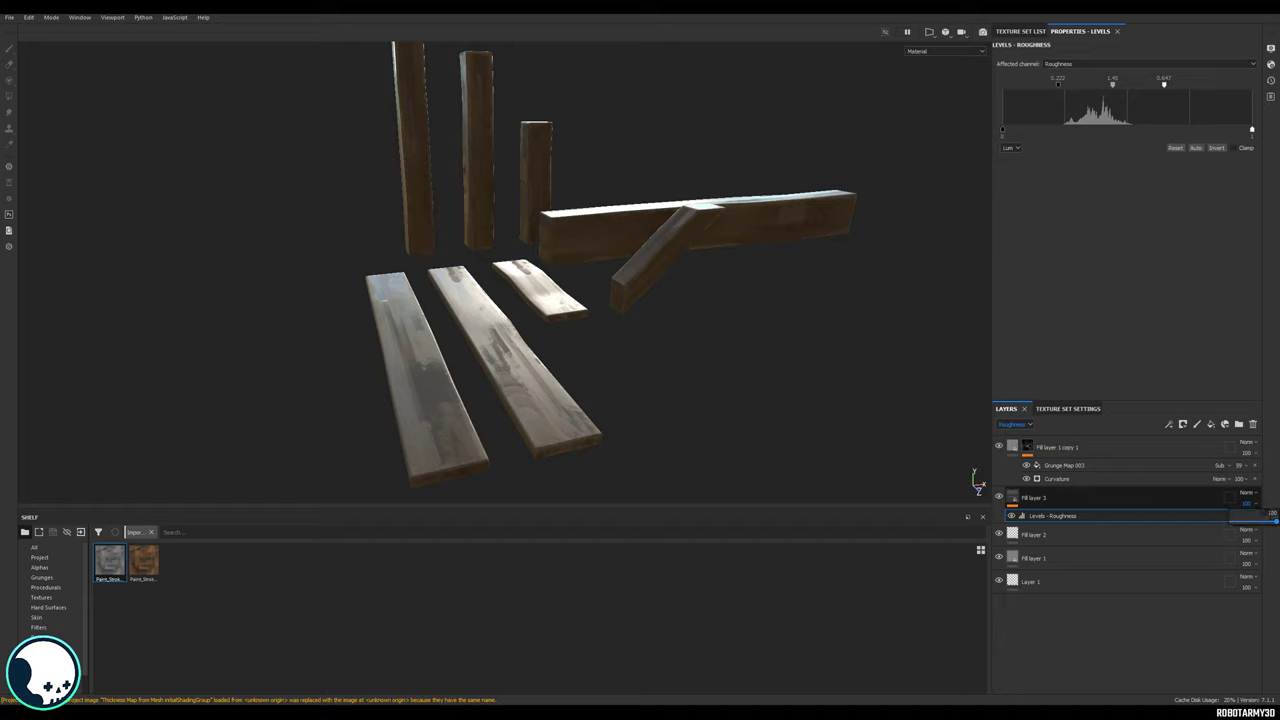
left_click_drag(1276, 523, 1262, 524)
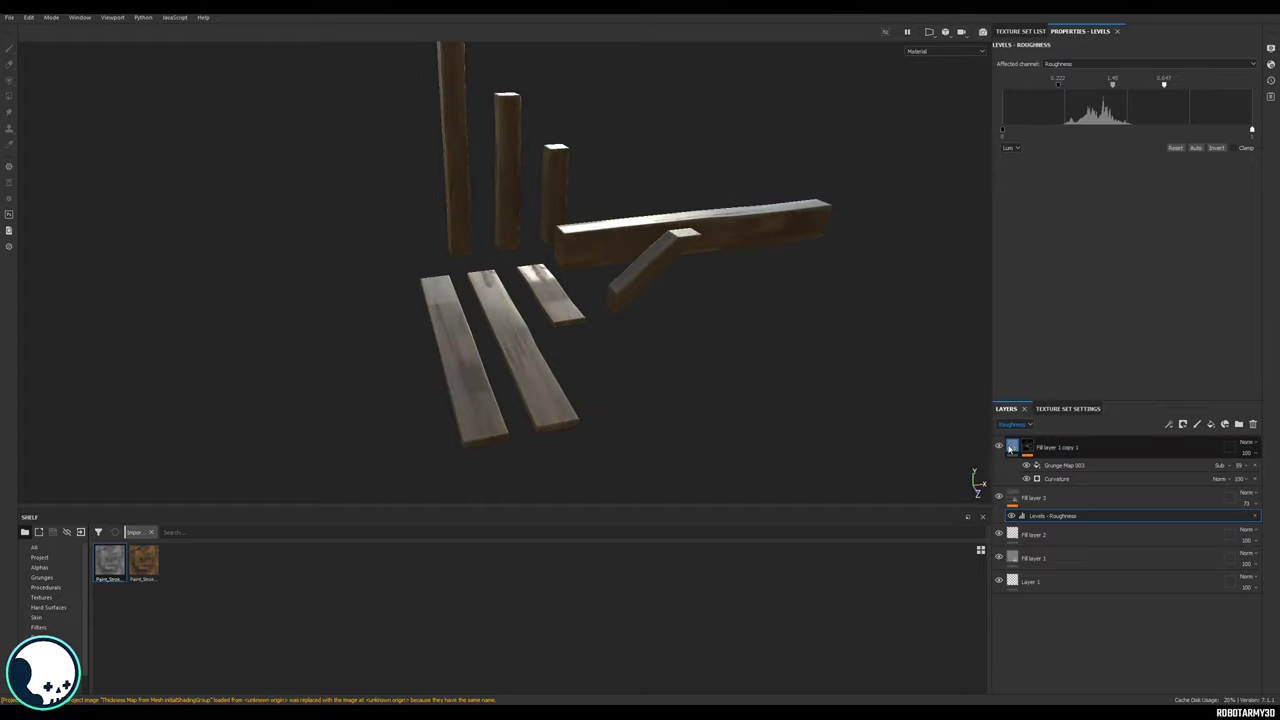
Raise the roughness of the top worn-edge fill layer to about 0.845 and check the beam edges up close.
left_click(1011, 448)
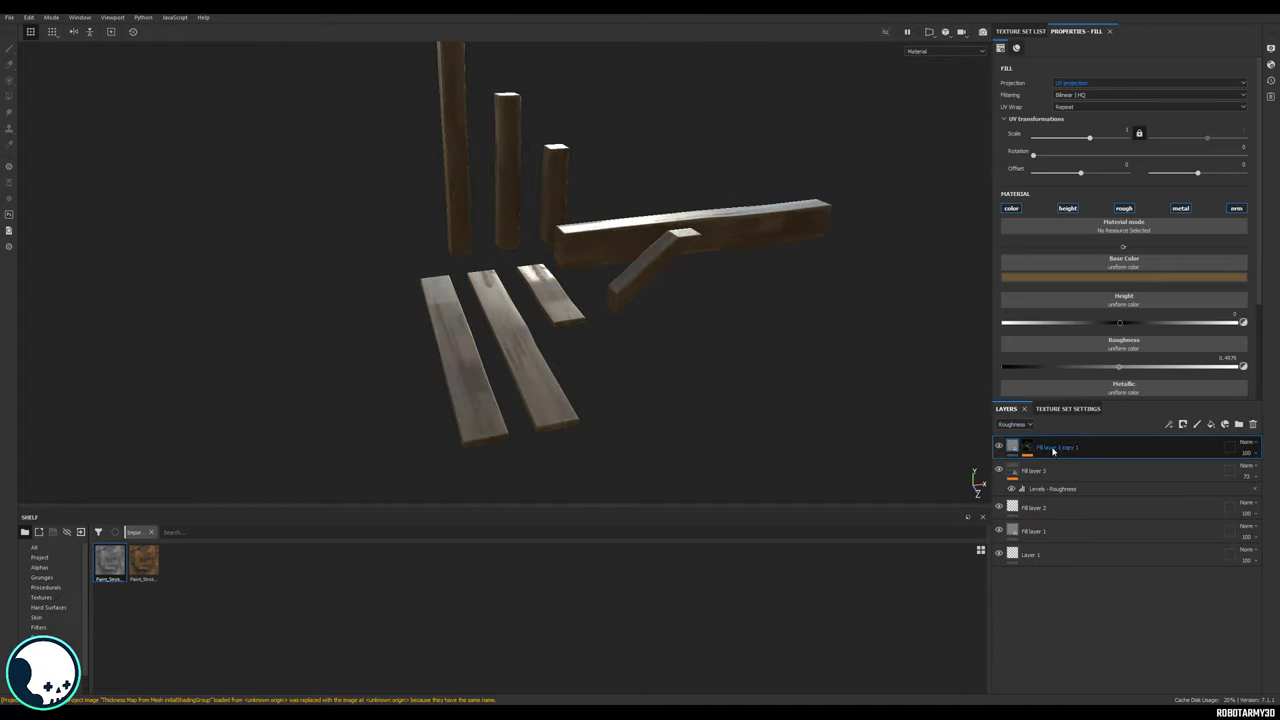
scroll(1145, 277, "down", 2)
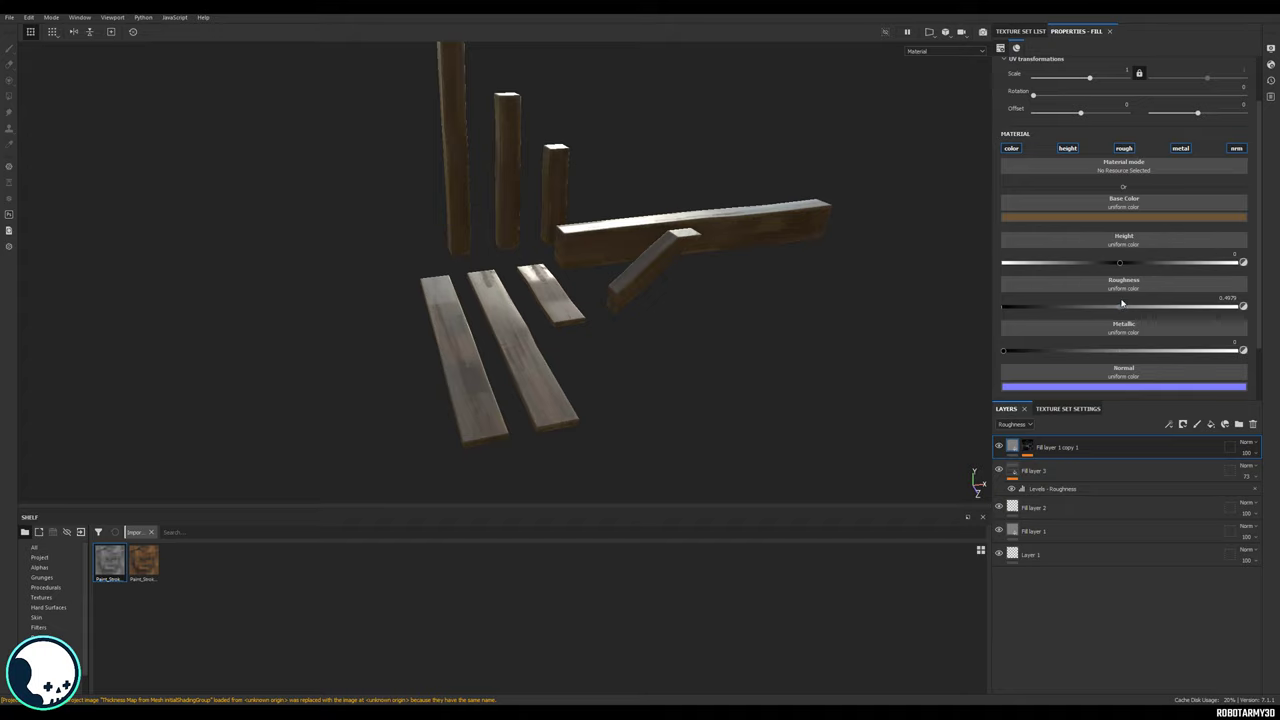
left_click_drag(1133, 308, 1201, 308)
scroll(738, 230, "up", 3)
left_click_drag(738, 230, 510, 236, "alt")
mouse_move(684, 277)
left_mouse_down("alt")
mouse_move(591, 260)
mouse_move(543, 277)
mouse_move(580, 289)
mouse_move(621, 276)
mouse_move(688, 295)
left_mouse_up("alt")
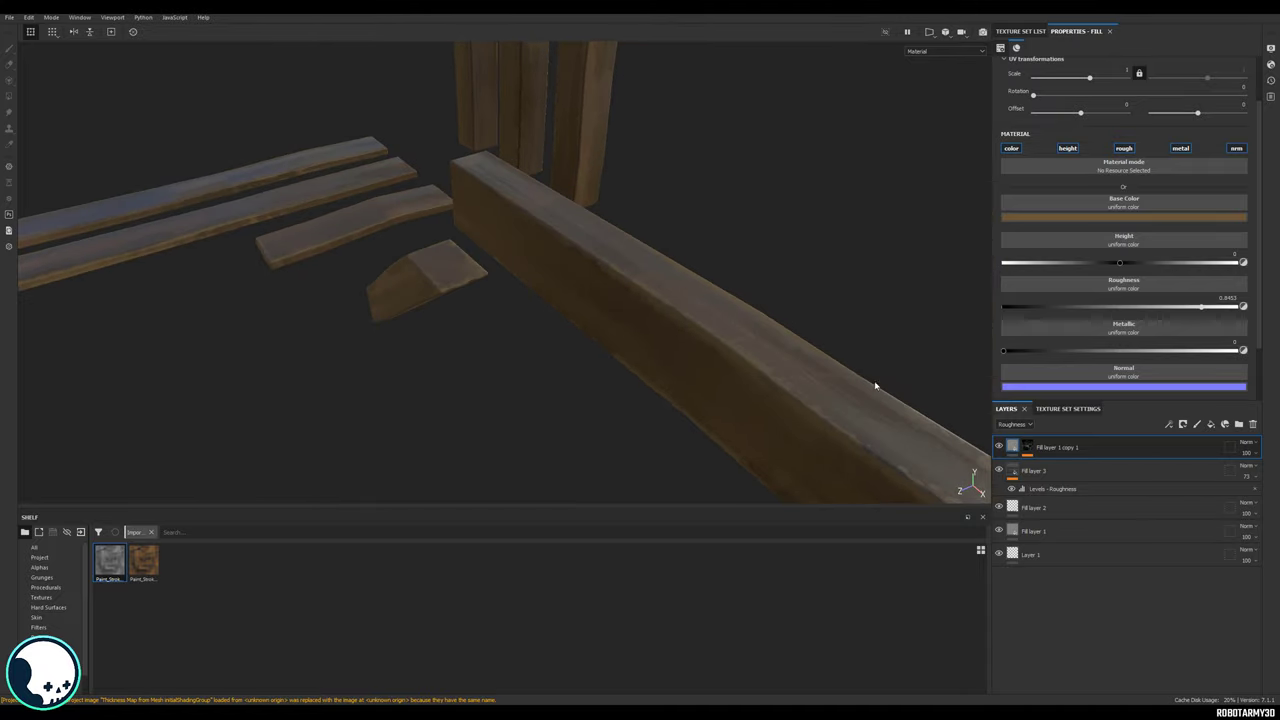
Lighten the worn-edge layer's brown base color and reduce that layer's base color opacity to 68.
left_click(1088, 218)
left_click_drag(1218, 286, 1217, 279)
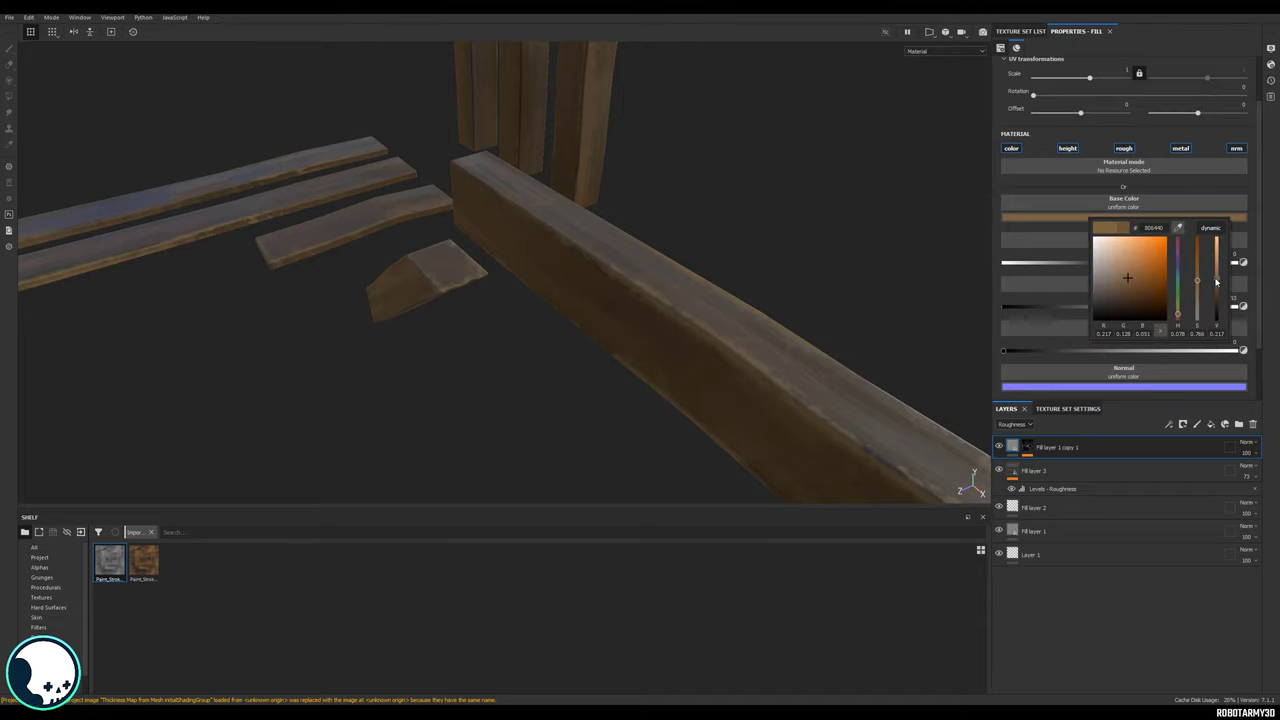
right_click_drag(829, 229, 745, 229, "alt")
left_click_drag(745, 229, 746, 257, "alt")
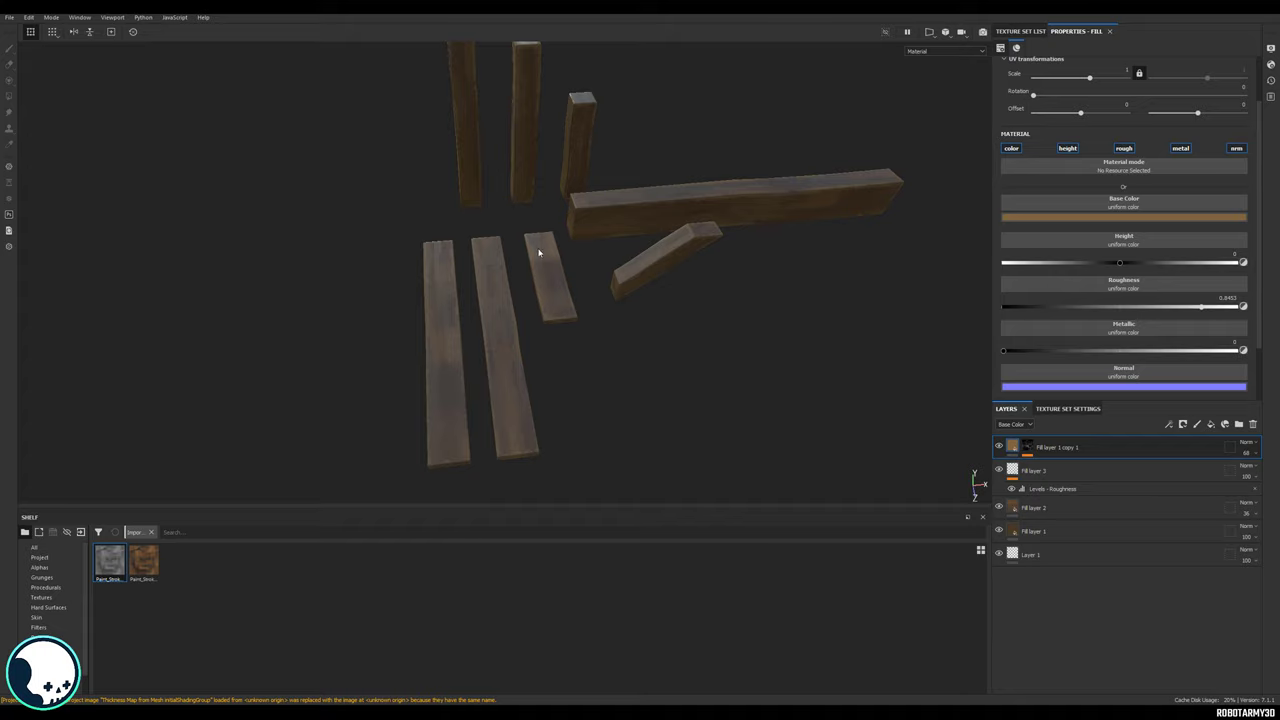
Set the base color opacity of the paint-stroke layer Fill layer 2 to 58, judging the color variation around the planks and beams.
left_click_drag(670, 195, 482, 255, "alt")
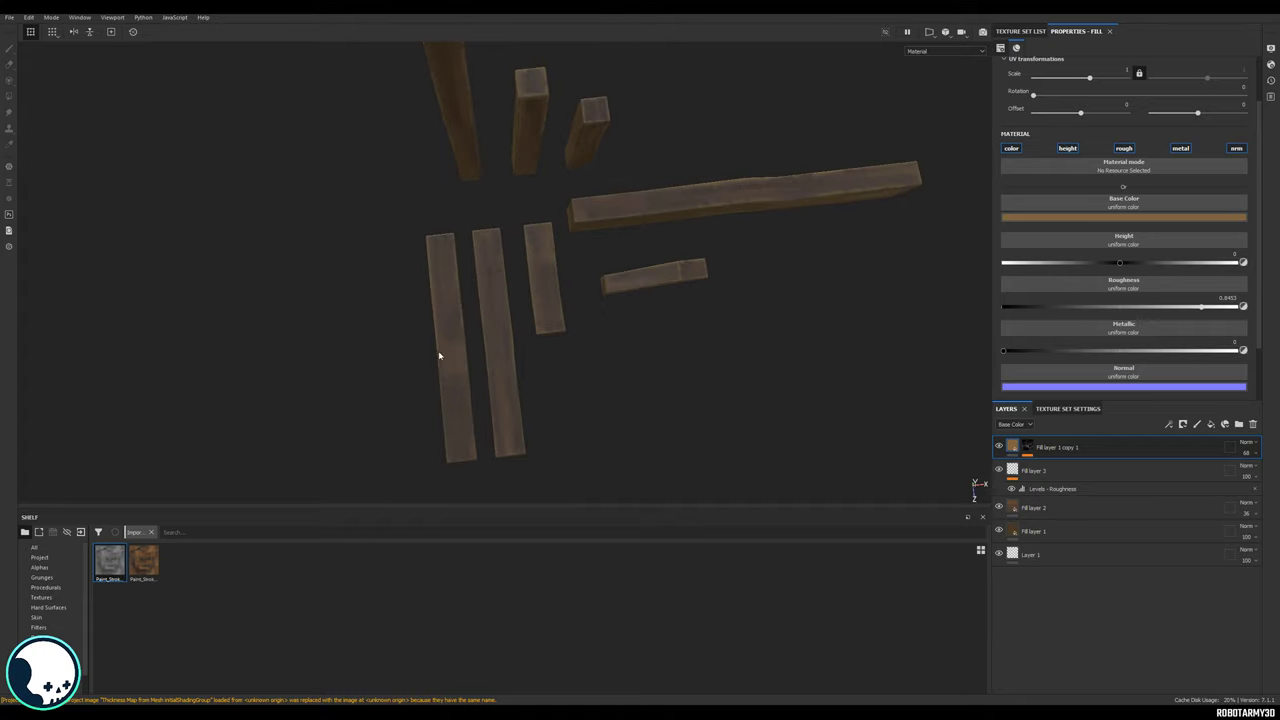
left_click_drag(632, 345, 401, 320, "alt")
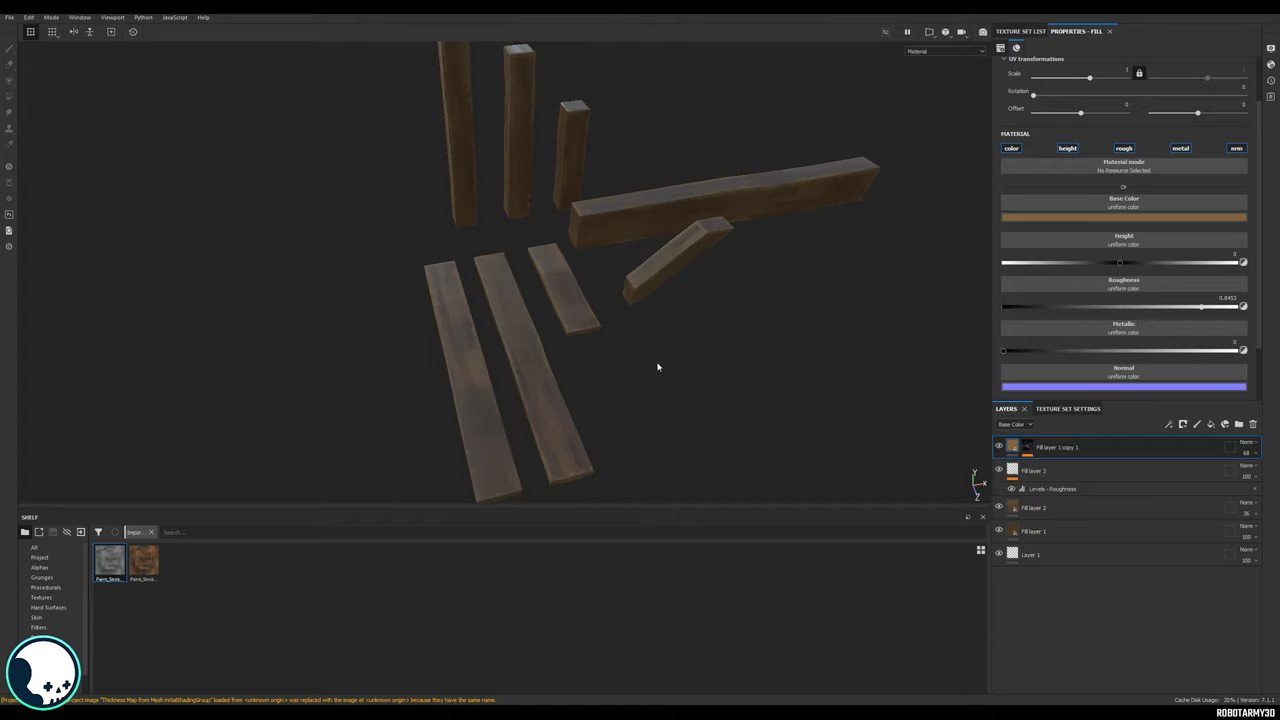
left_click_drag(693, 329, 657, 277, "alt")
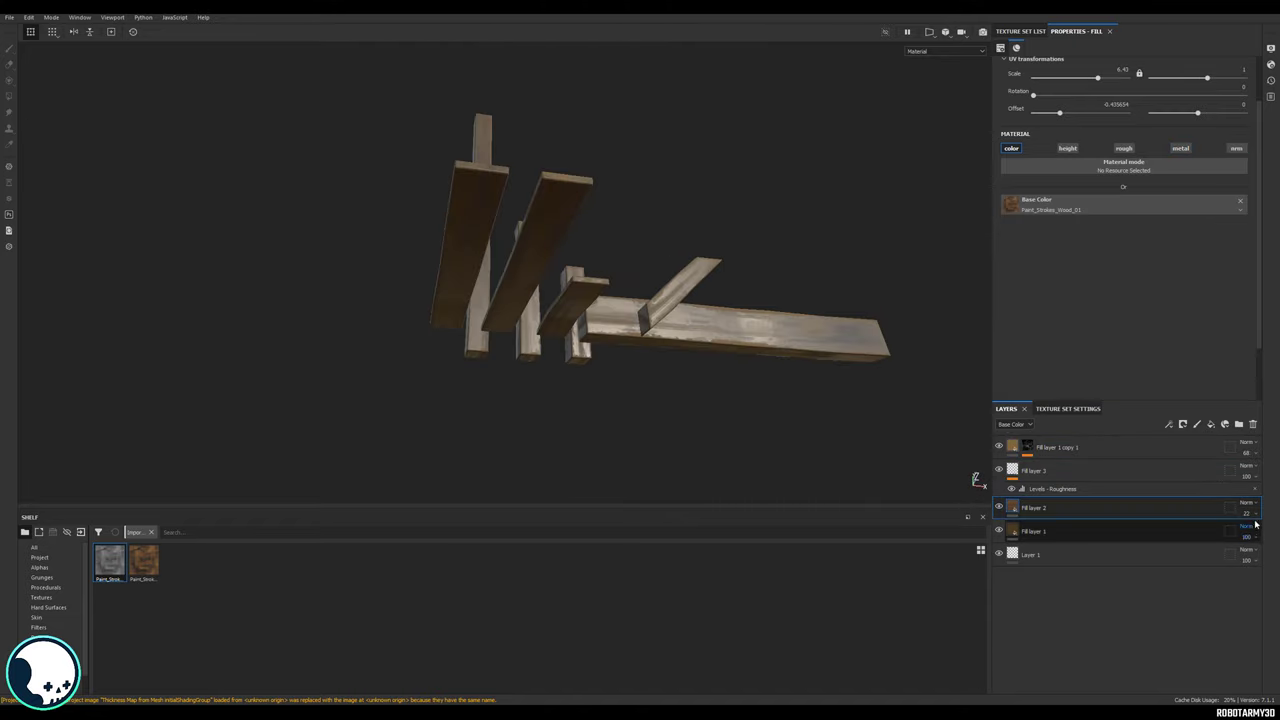
left_click(1254, 515)
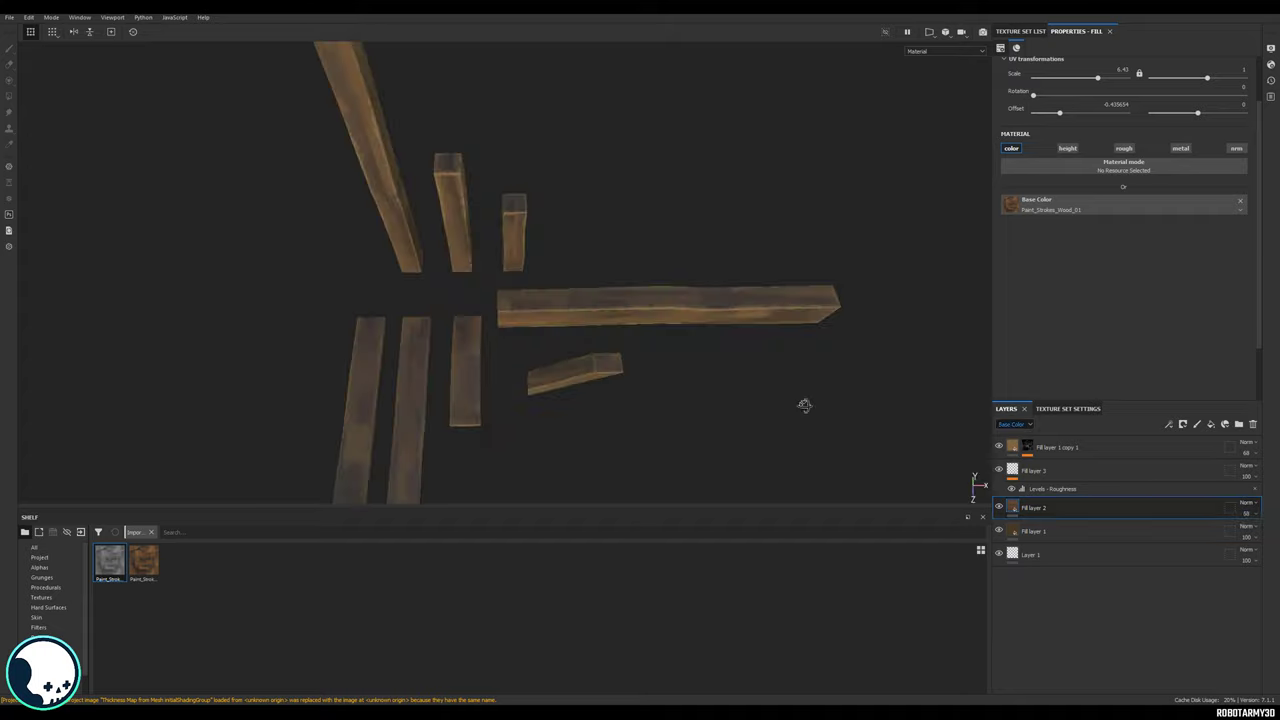
left_click_drag(804, 406, 684, 380, "alt")
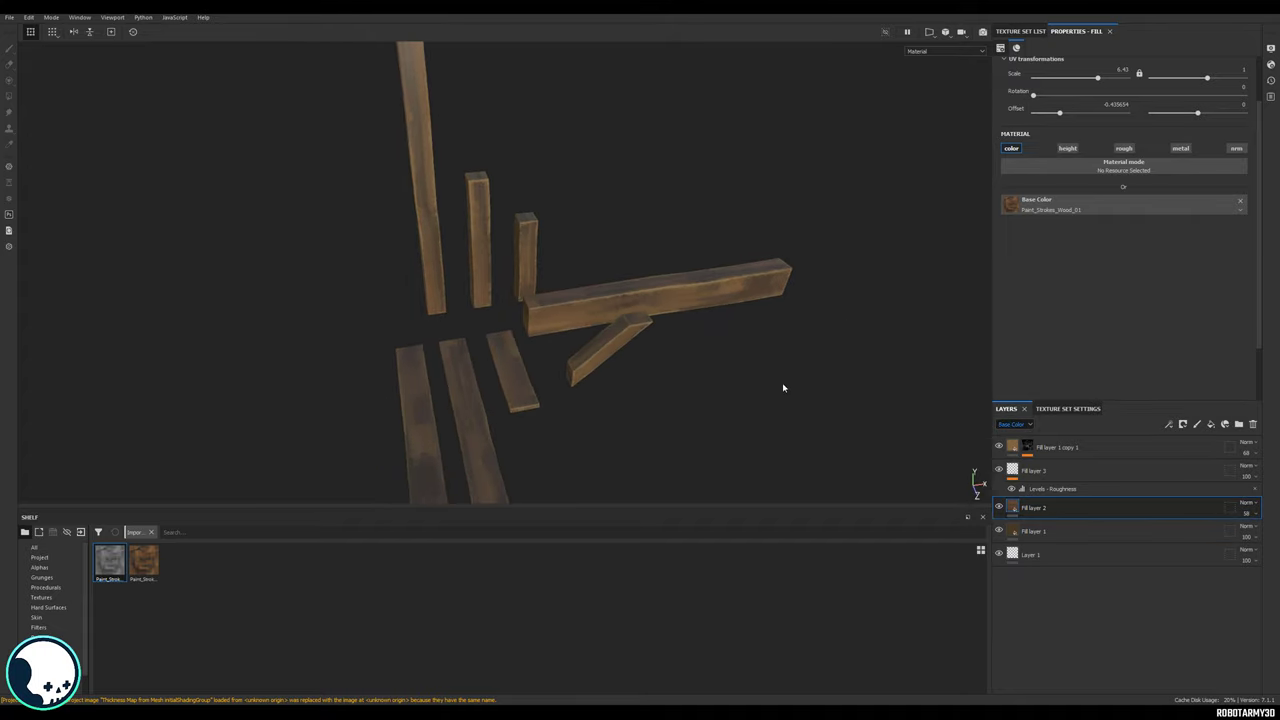
left_click_drag(783, 388, 545, 335, "alt")
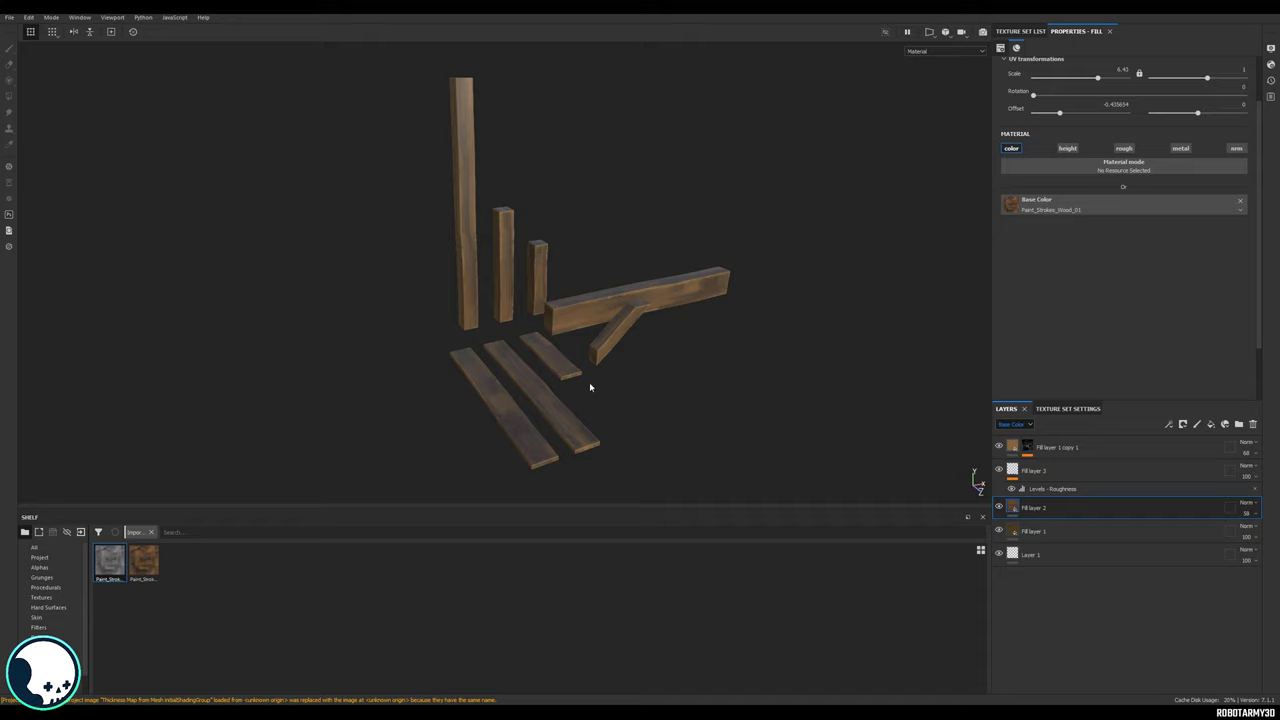
left_click_drag(567, 308, 649, 254, "alt")
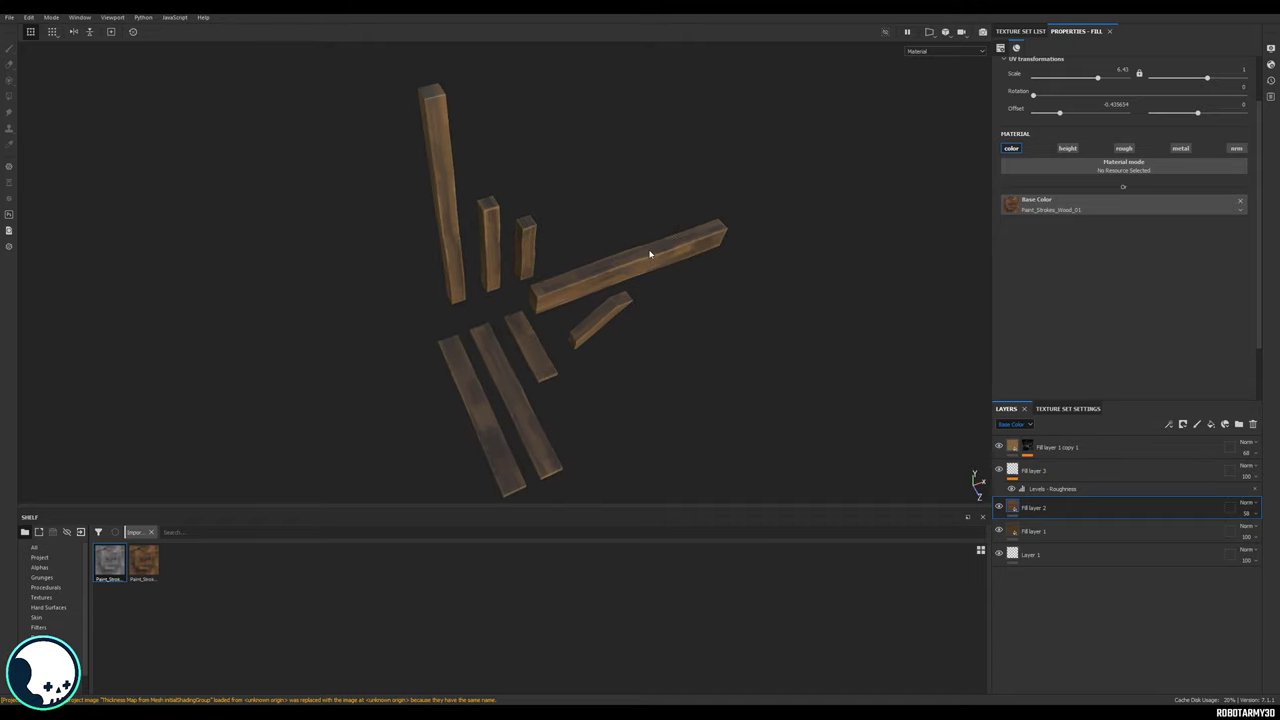
left_click_drag(220, 164, 140, 146, "alt")
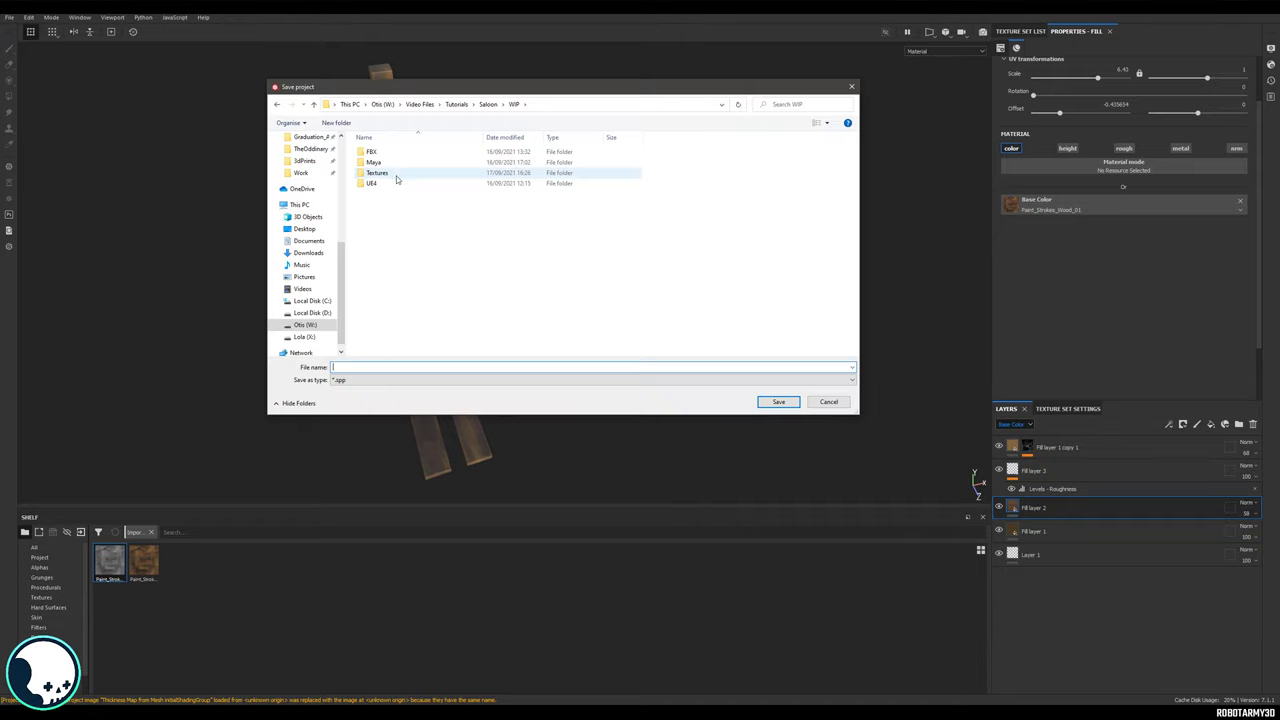
Create a folder named TrimKit_A inside the WIP Textures folder while saving the project.
double_click(391, 173)
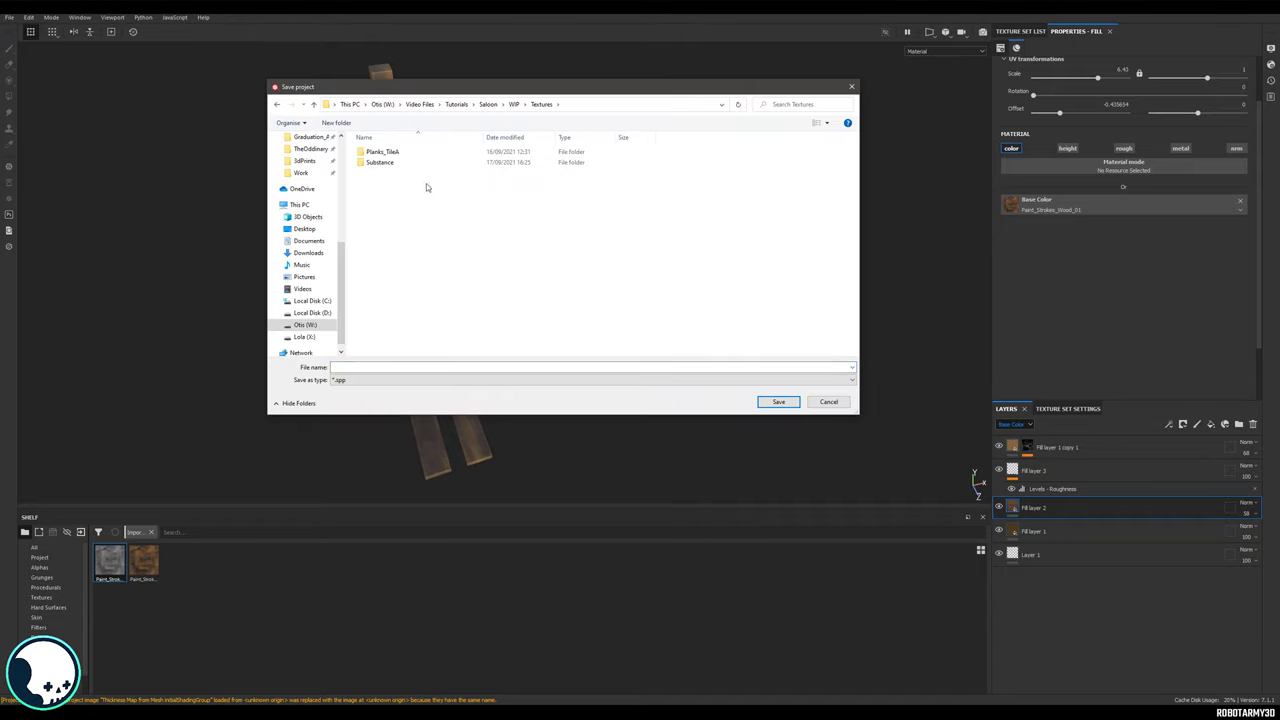
right_click(428, 251)
mouse_move(392, 357)
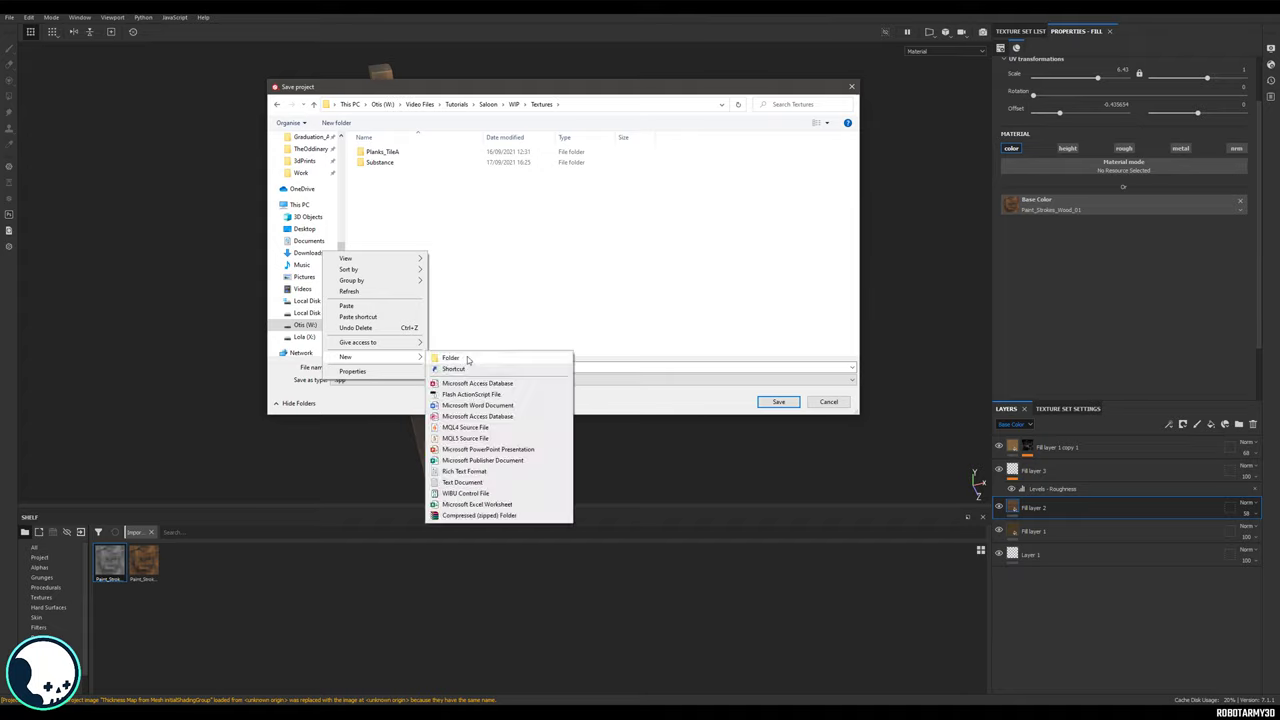
left_click(465, 360)
type("Trim")
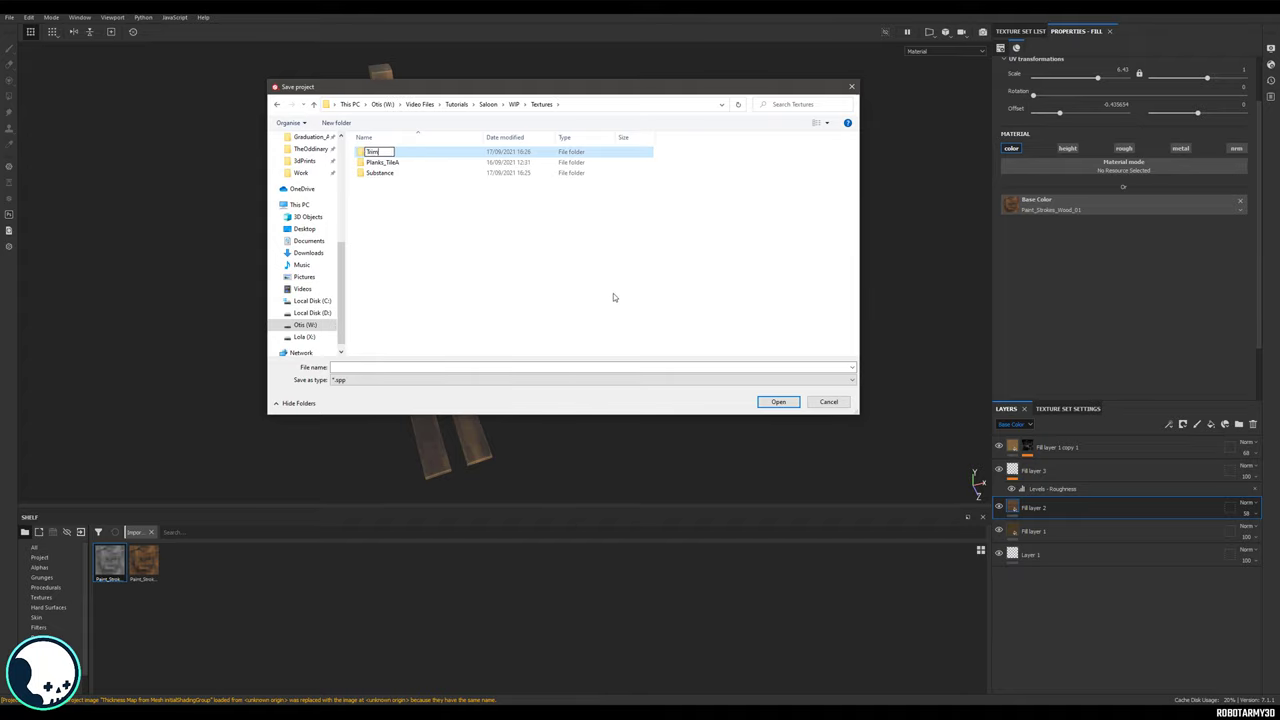
type("Kit_A")
Add a Painter subfolder inside TrimKit_A and save the project in it as TrimKit_A.
left_click(344, 124)
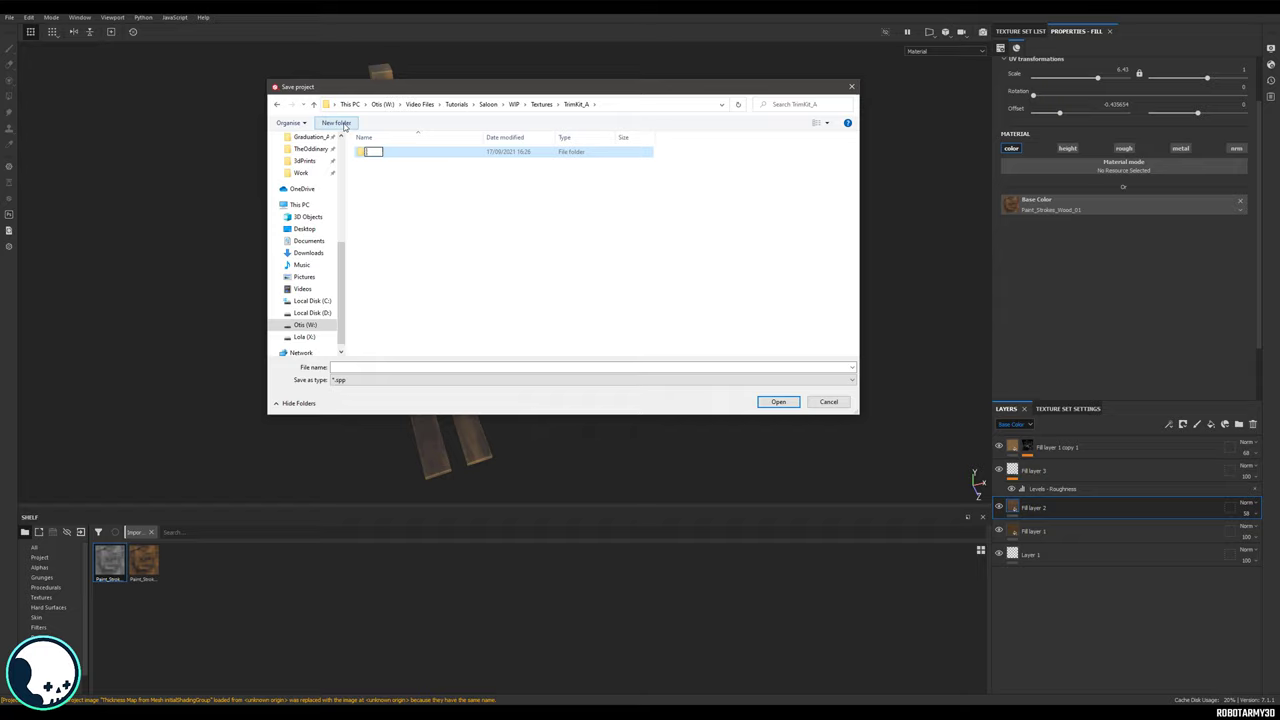
type("Painte")
key("Return")
key("Return")
left_click(382, 368)
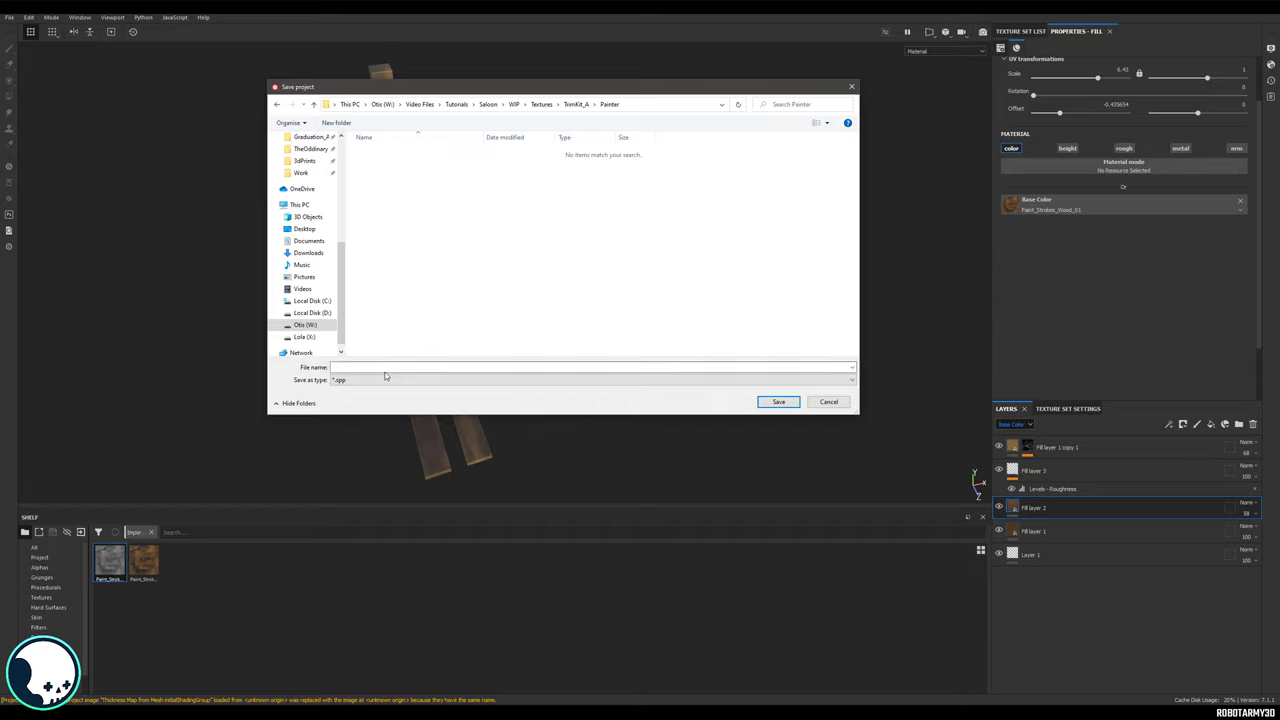
type("TrimKit_A")
key("Return")
Start a texture export and set its output directory to the TrimKit_A folder within Textures.
left_click(11, 19)
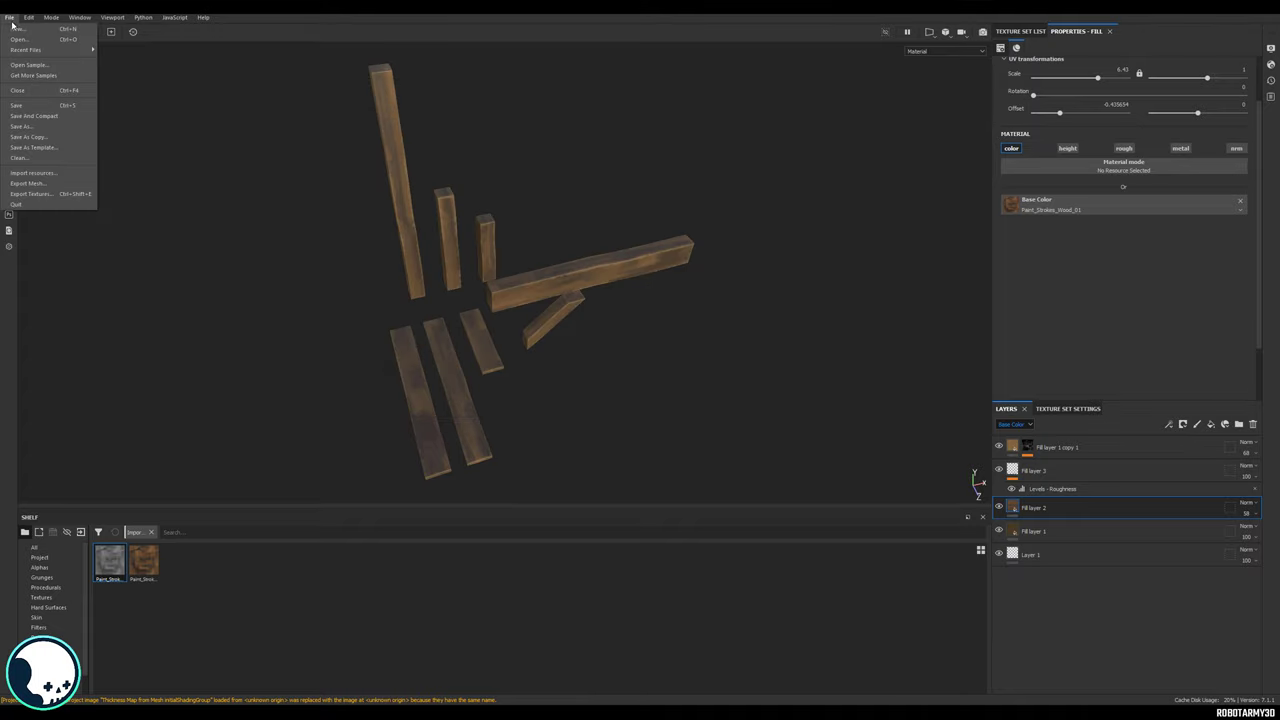
left_click(49, 193)
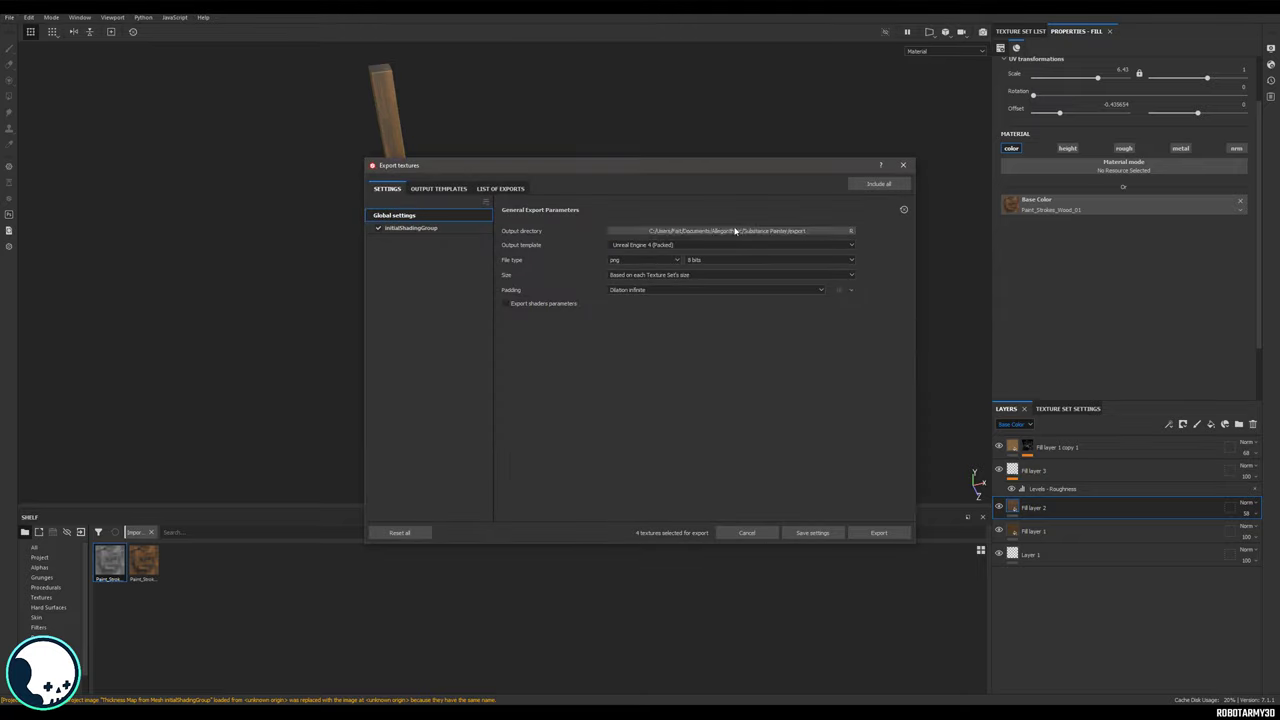
left_click(686, 232)
double_click(574, 263)
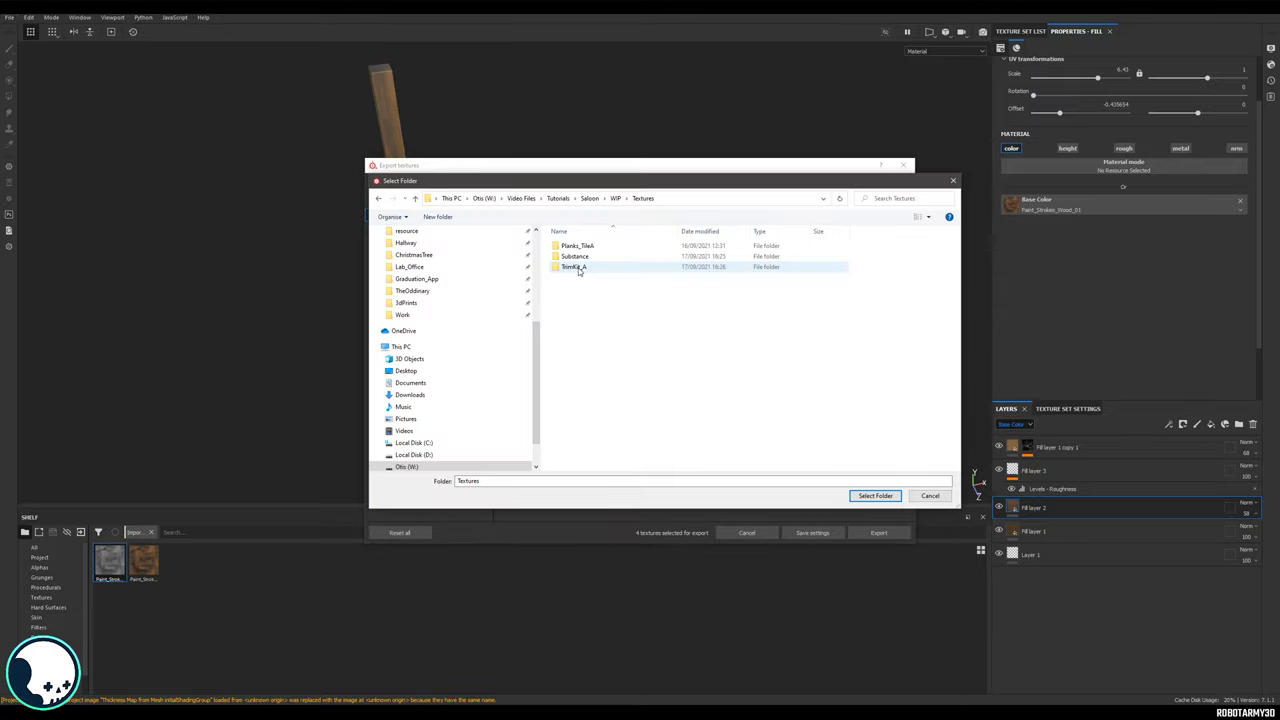
double_click(575, 267)
key("Return")
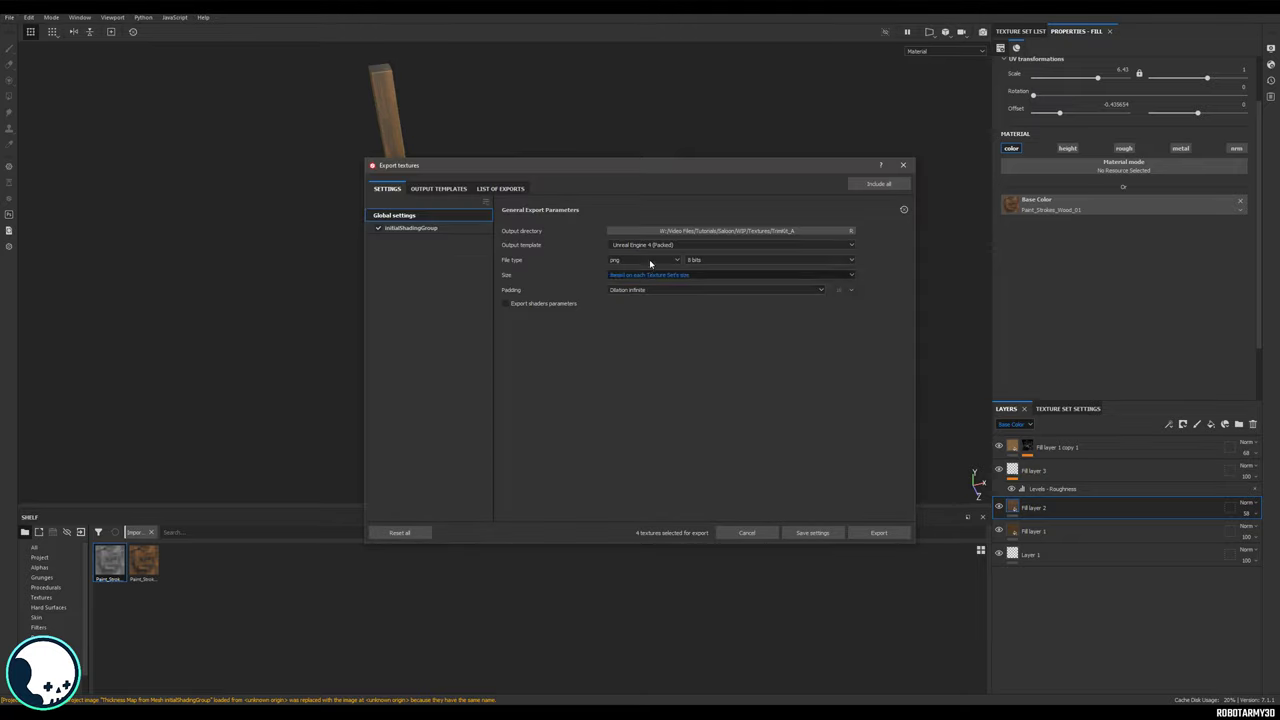
Choose Unreal Engine 4 (Packed)_ProjectName as the export's output template.
left_click(645, 246)
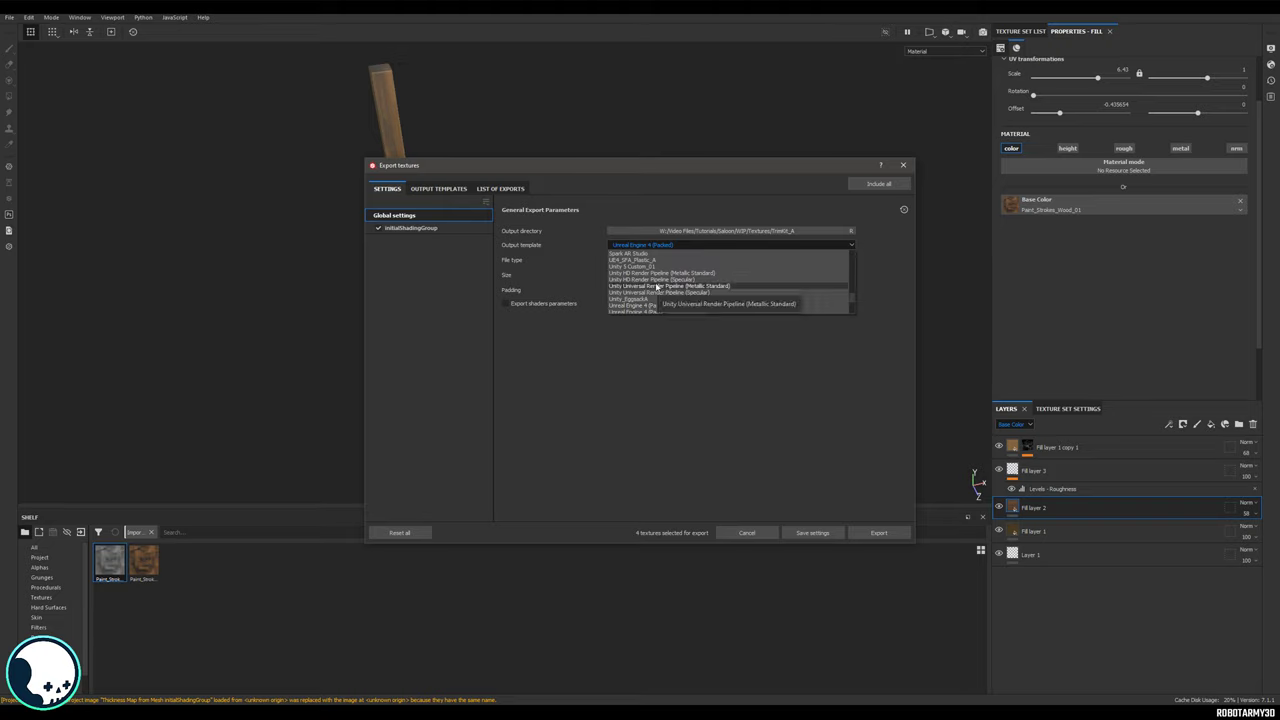
scroll(659, 284, "down", 3)
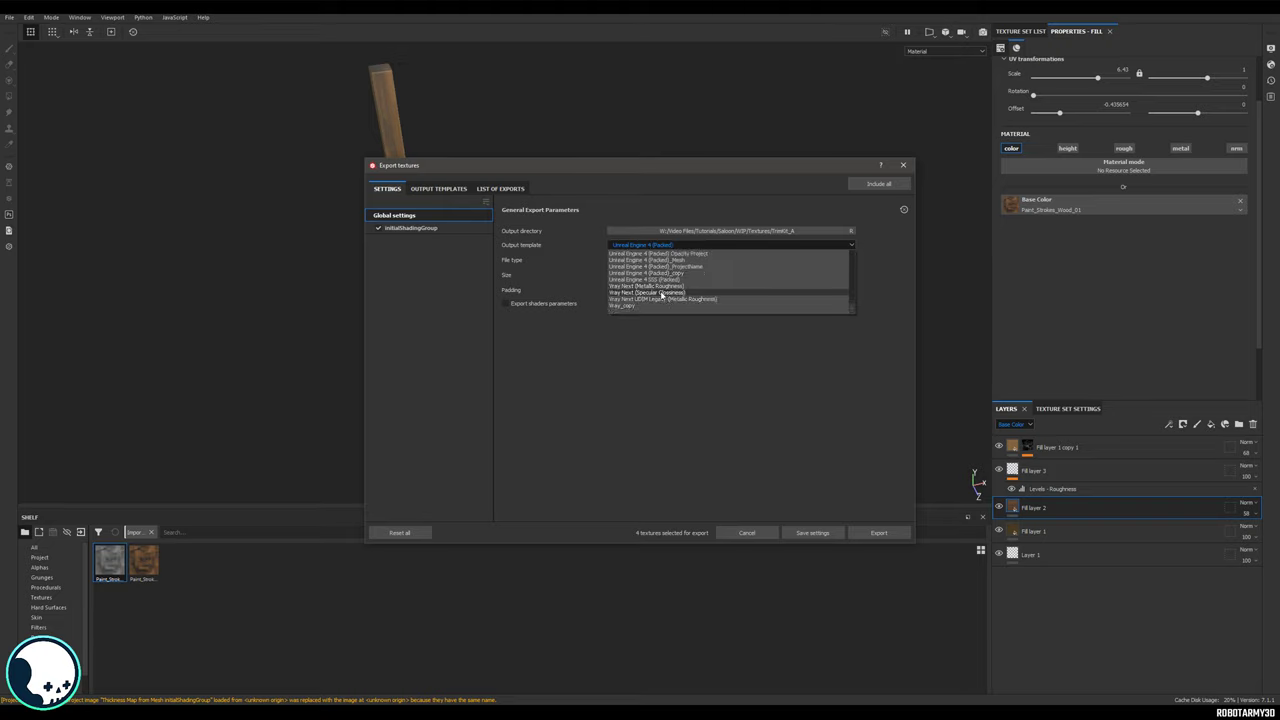
scroll(640, 292, "up", 1)
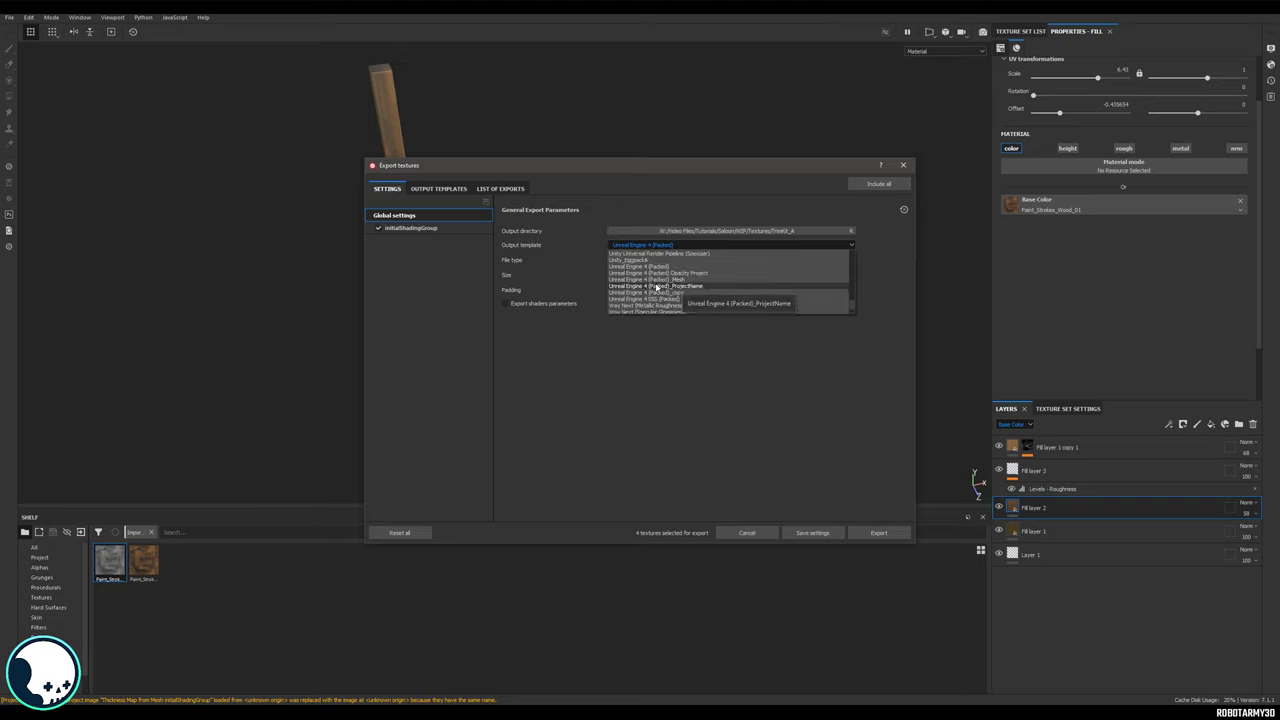
left_click(678, 287)
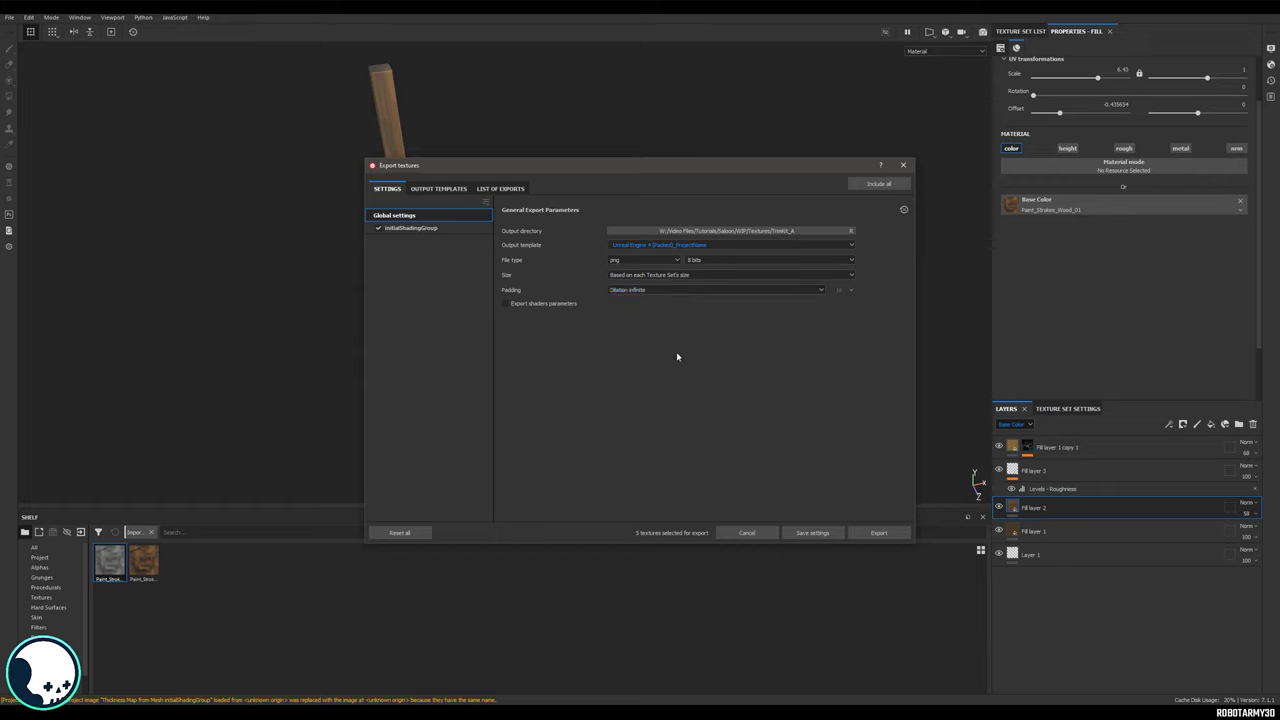
Examine the output maps of the Unreal Engine 4 (Packed) and (Packed)_ProjectName templates, including the project prefix in the base color map's name.
left_click(433, 190)
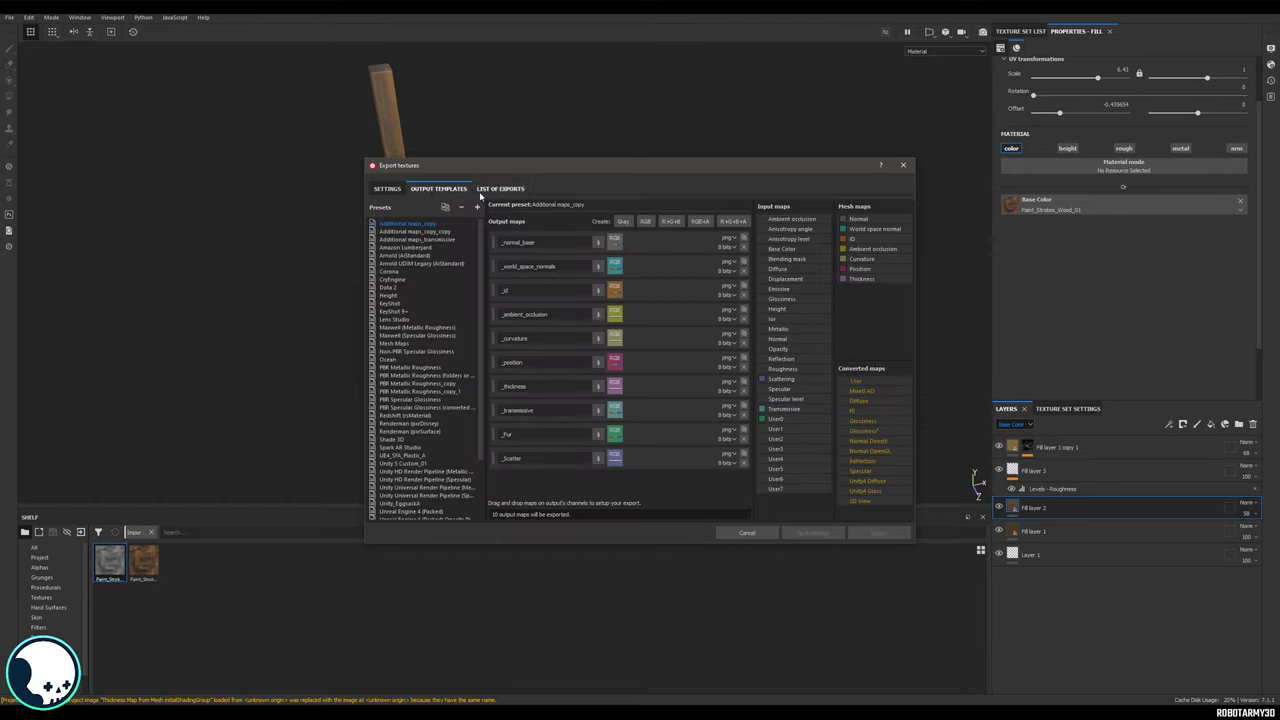
scroll(427, 331, "down", 3)
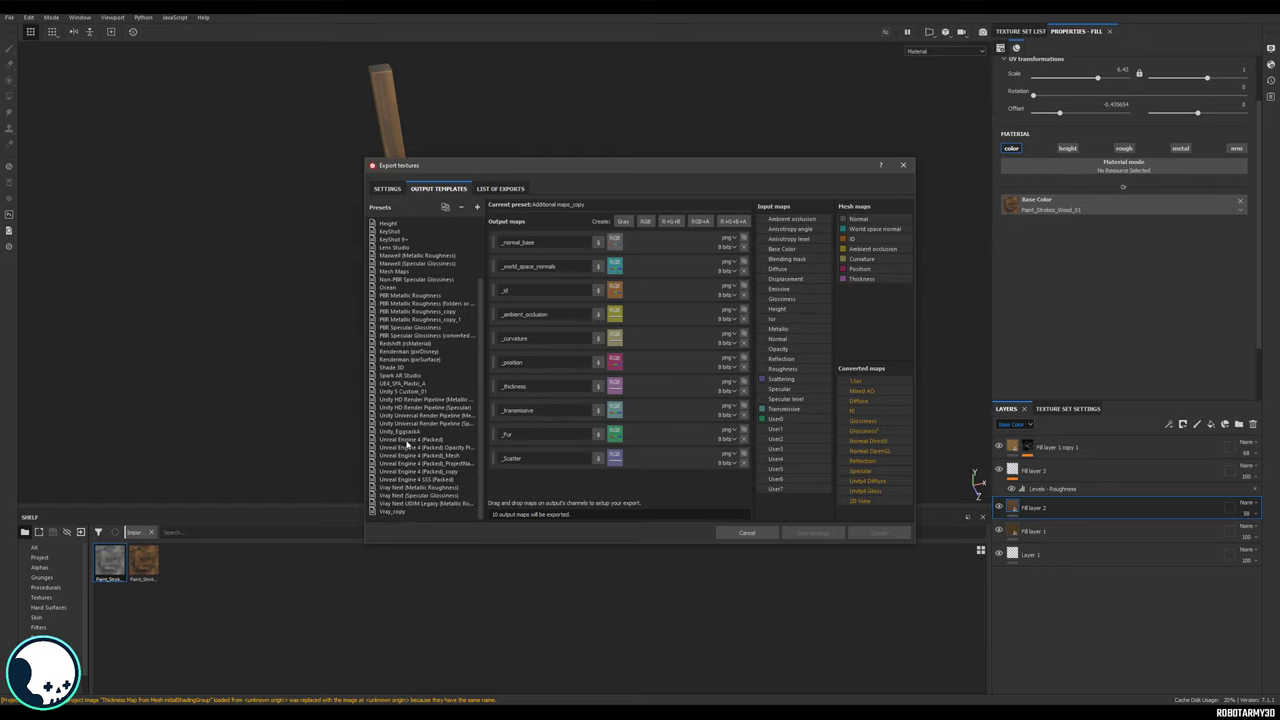
left_click(407, 440)
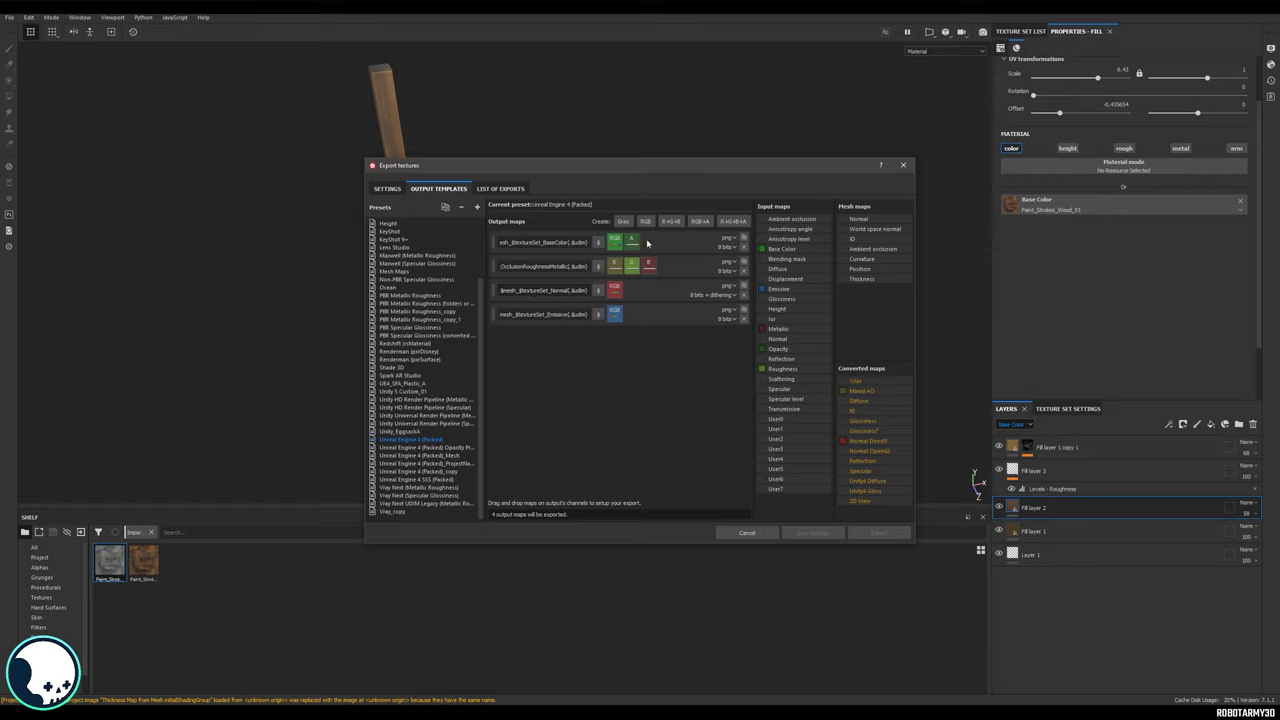
left_click(453, 464)
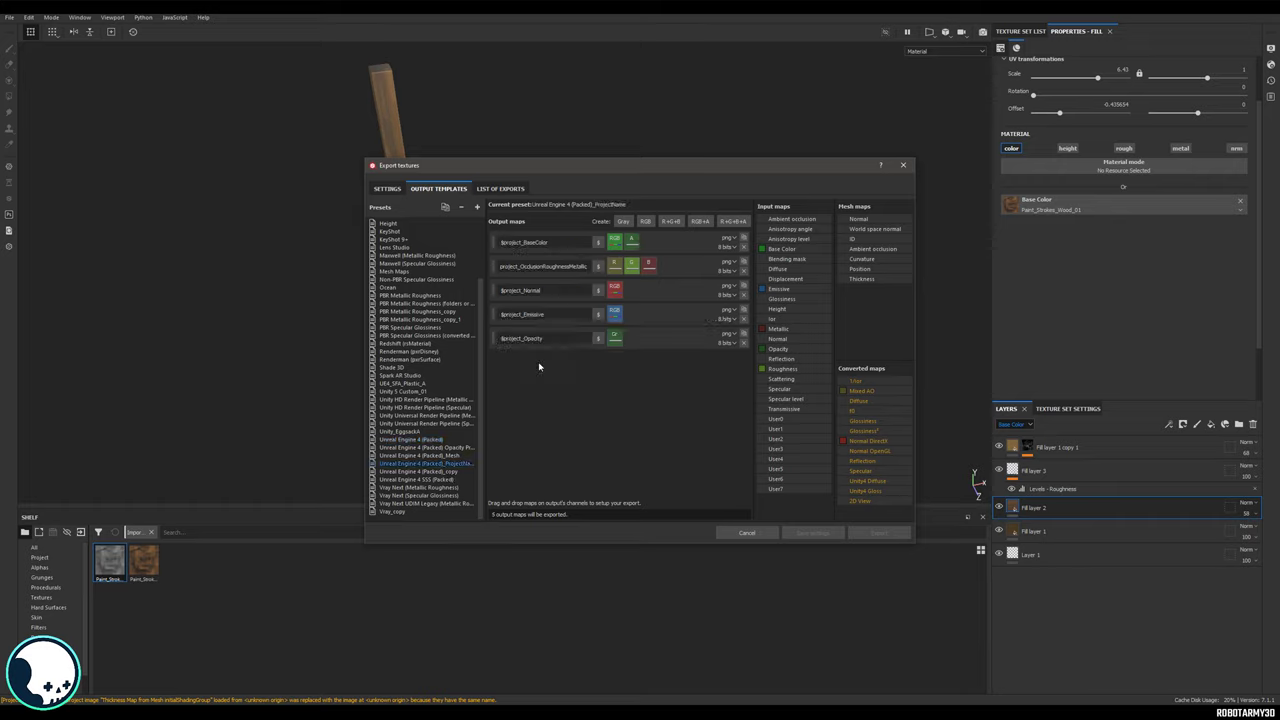
left_click(522, 242)
left_click_drag(522, 242, 500, 242)
left_click(520, 242)
left_click(522, 242)
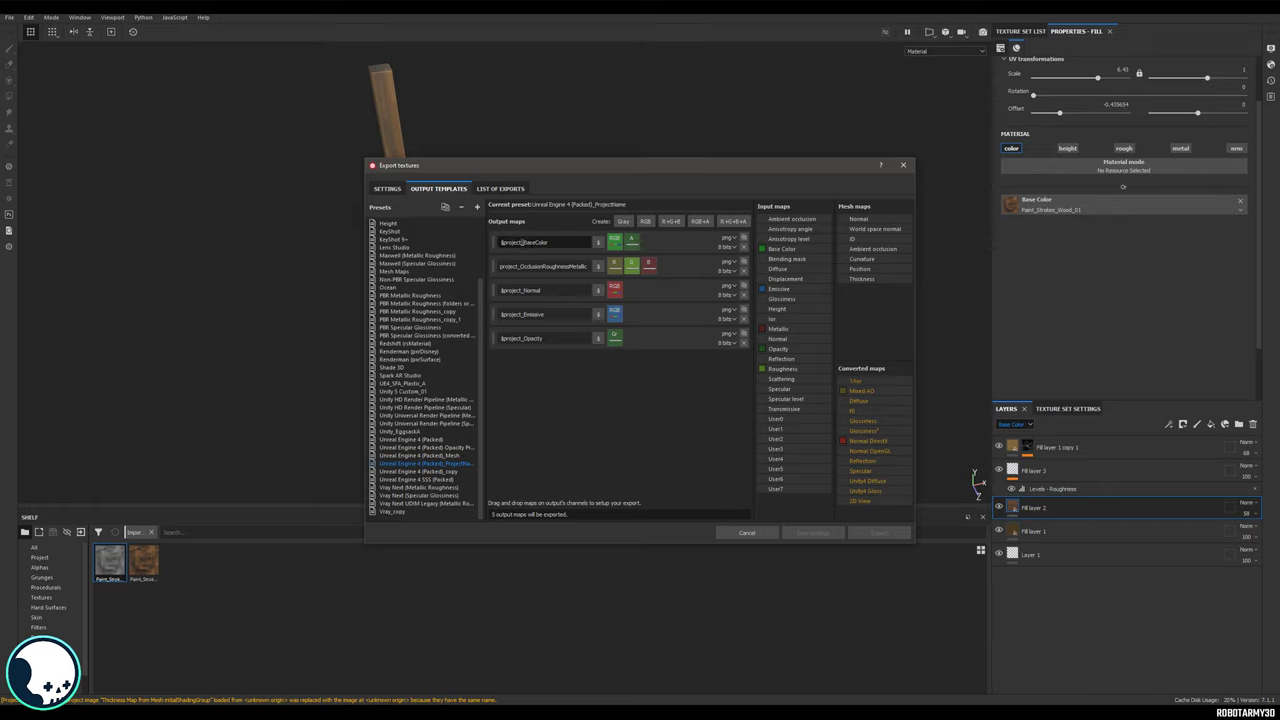
Check the project prefix in the template's output map names and export the textures as 8-bit PNG to the TrimKit_A folder.
left_click_drag(523, 242, 569, 266)
left_click(543, 338)
key("ctrl+shift+Left")
key("ctrl+shift+Left")
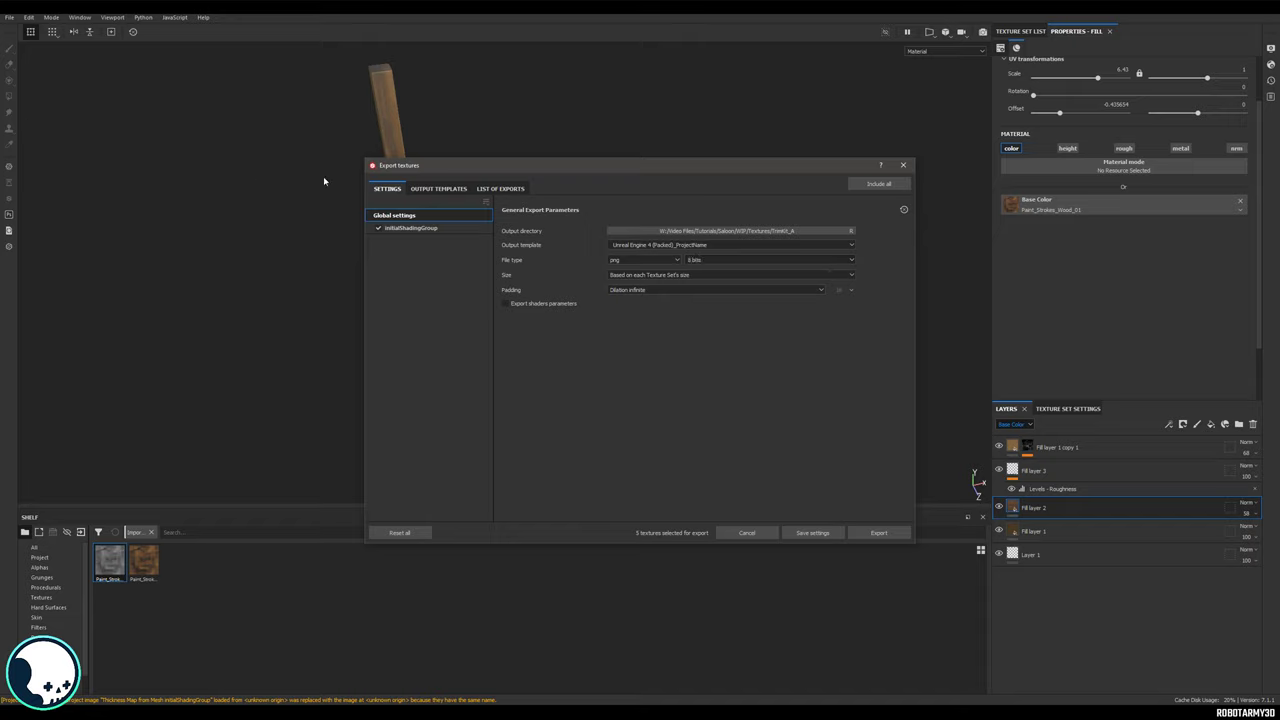
left_click_drag(606, 173, 545, 153)
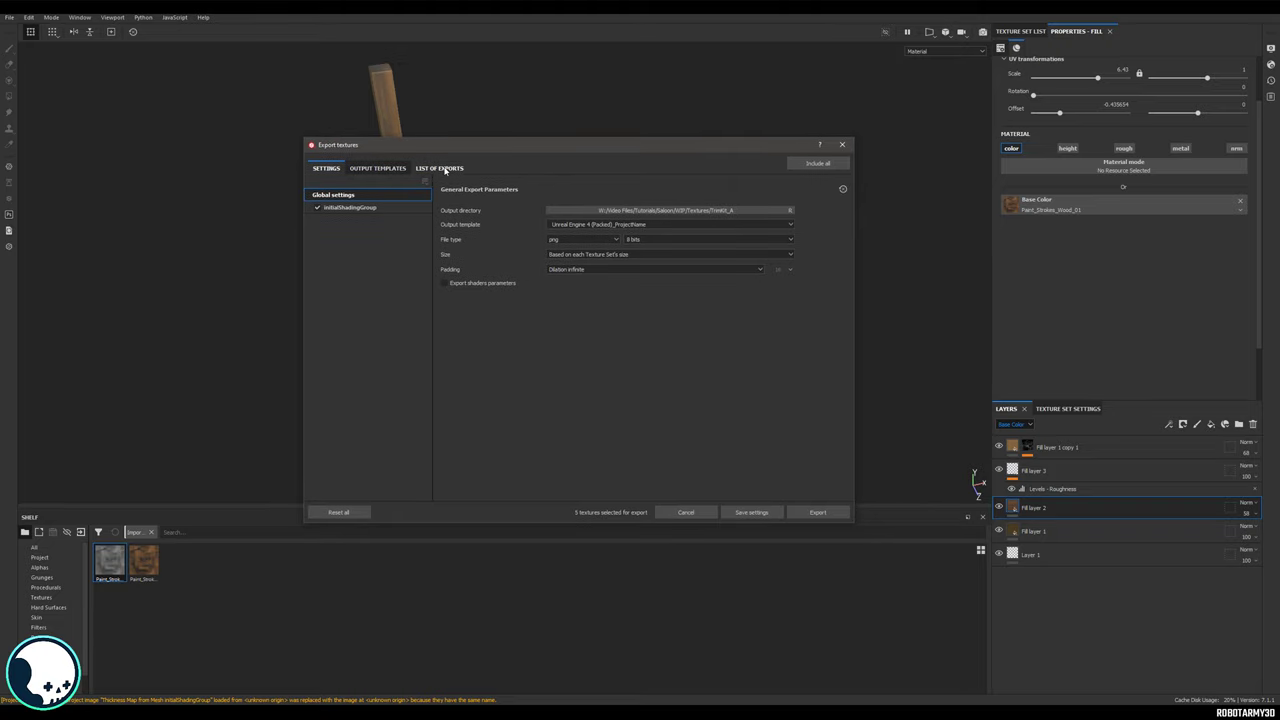
left_click(817, 512)
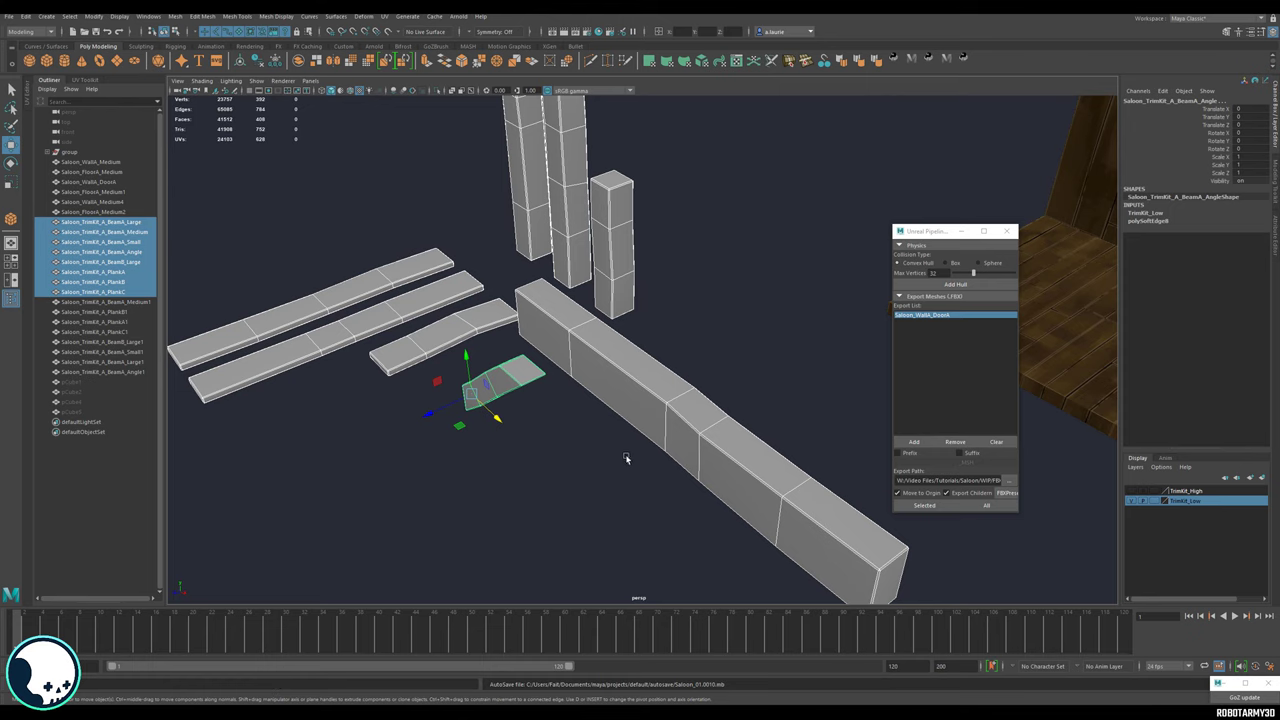
Switch to Maya and select all eight low-poly beams and planks of the trim kit.
left_click_drag(658, 470, 756, 446, "alt")
left_click(756, 446)
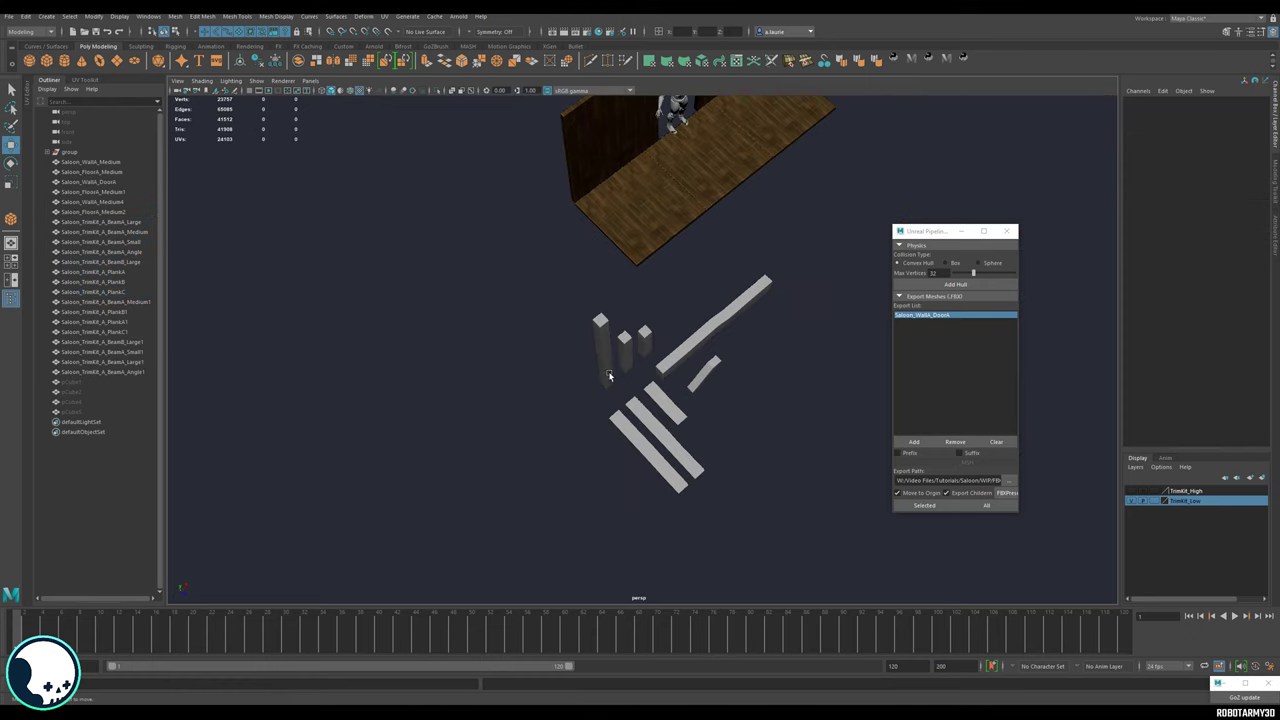
left_click(621, 354)
left_click(606, 362)
left_click_drag(593, 457, 596, 420, "alt")
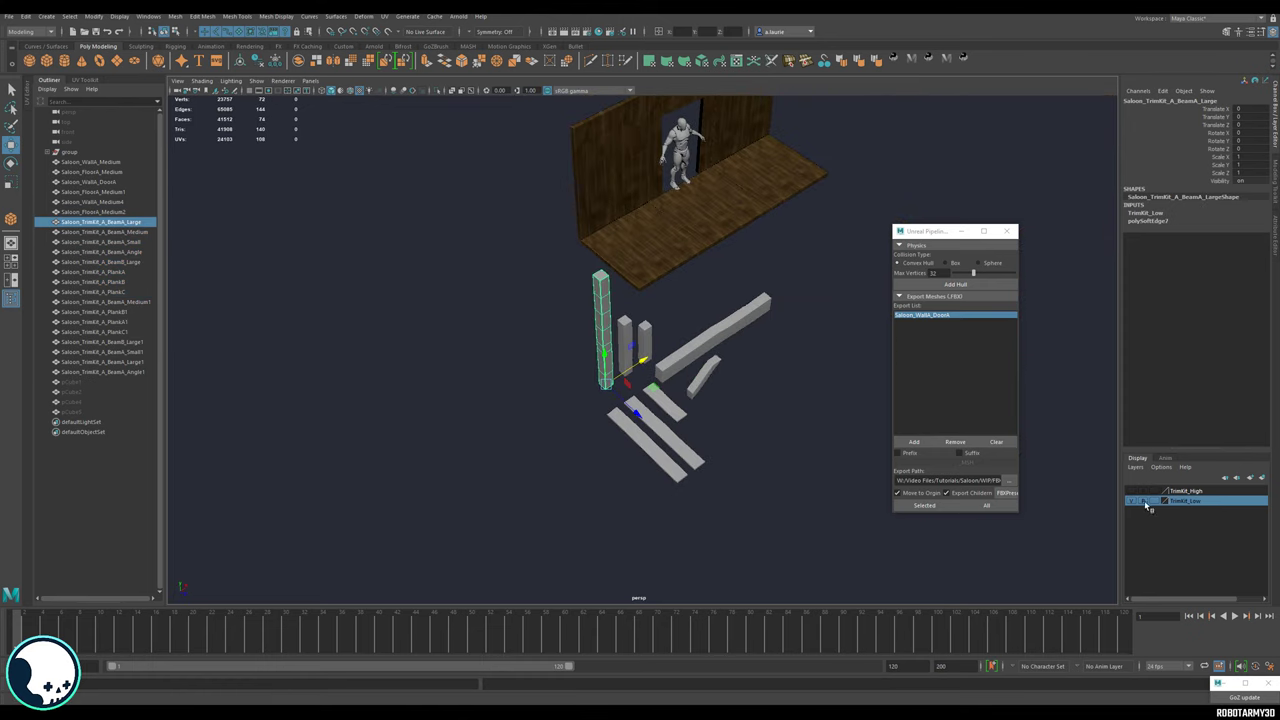
left_click(1192, 491)
left_click_drag(848, 316, 632, 494)
left_click_drag(632, 494, 706, 480, "alt")
scroll(706, 480, "up", 3)
middle_click_drag(706, 480, 677, 343, "alt")
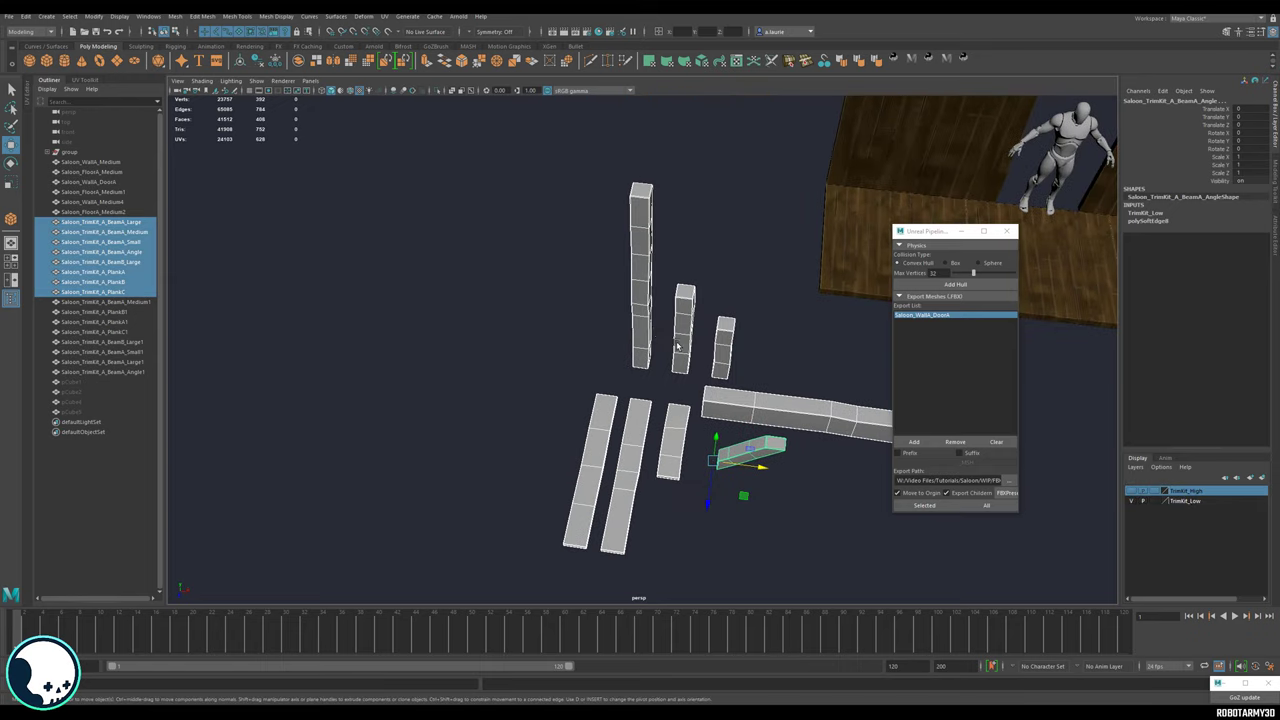
Check the pivot positions of the large beam, plank B and the medium beam.
left_click(639, 329)
left_click_drag(641, 331, 704, 401, "alt")
middle_click_drag(704, 400, 596, 403, "alt")
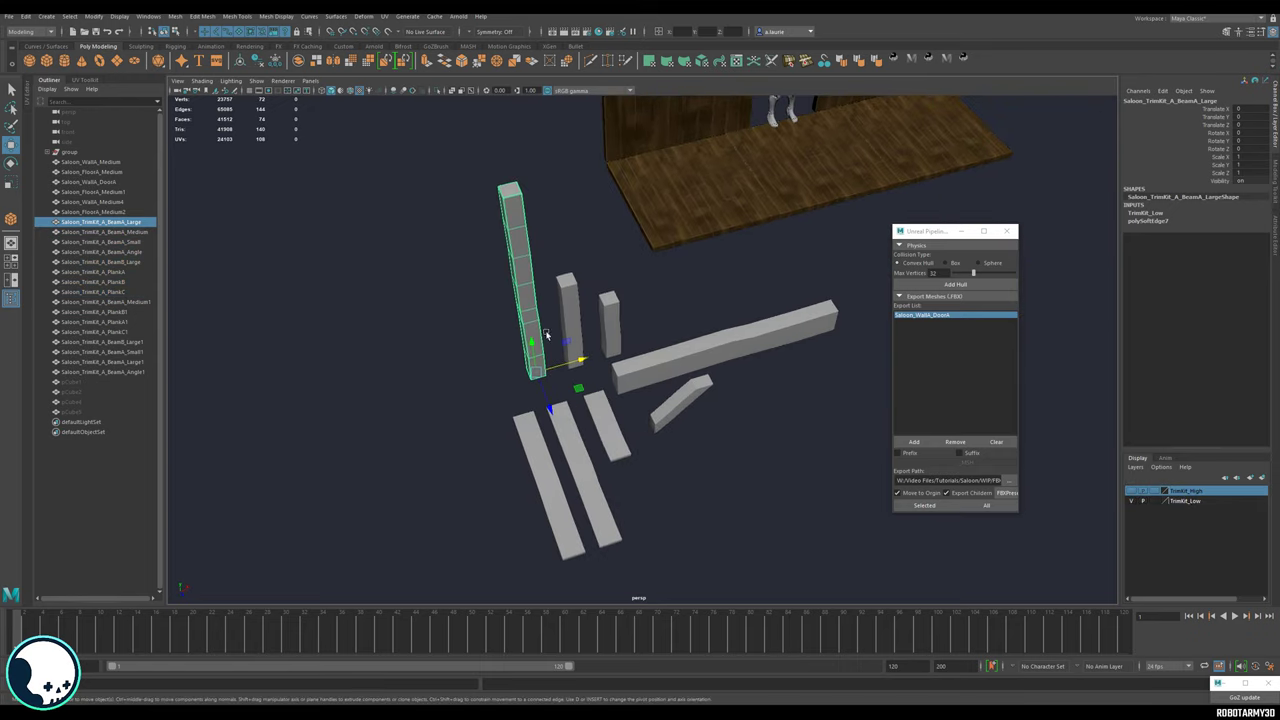
left_click(576, 428)
left_click_drag(576, 428, 726, 323, "alt")
middle_click_drag(726, 323, 642, 422, "alt")
scroll(642, 422, "up", 3)
left_click_drag(583, 443, 716, 336, "alt")
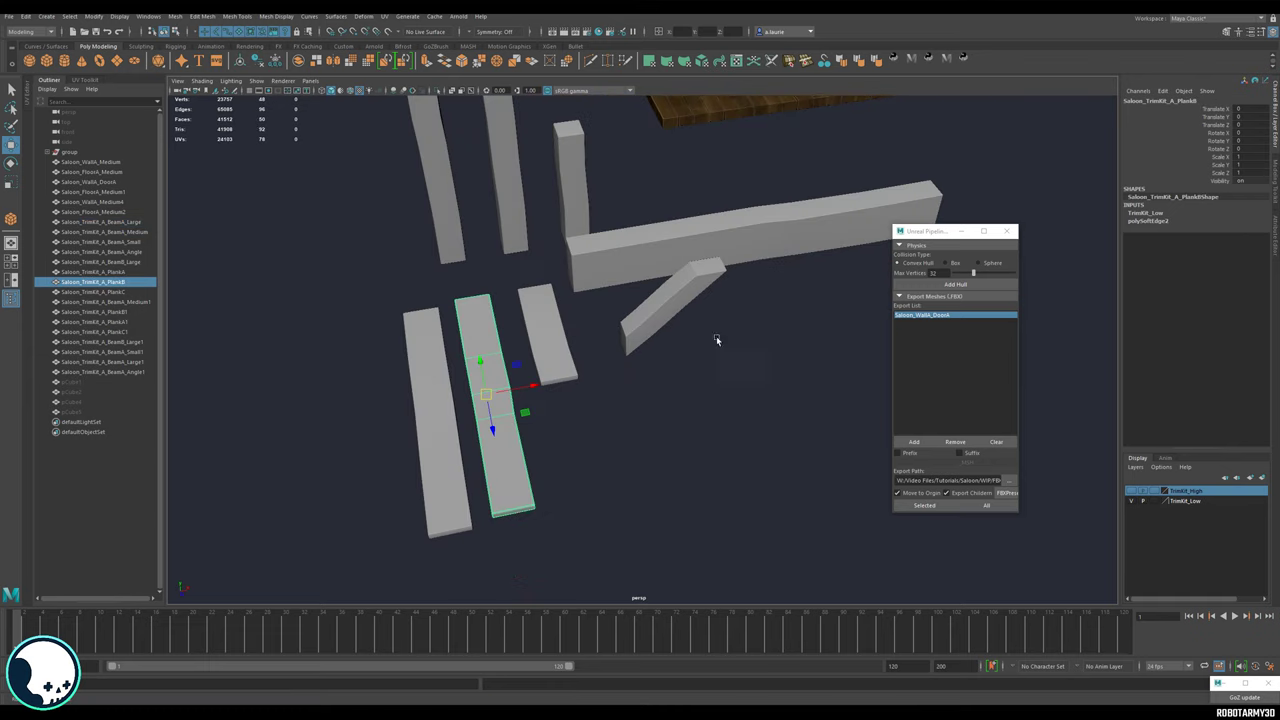
middle_click_drag(716, 336, 586, 469, "alt")
left_click_drag(586, 470, 560, 290, "alt")
left_click(558, 288)
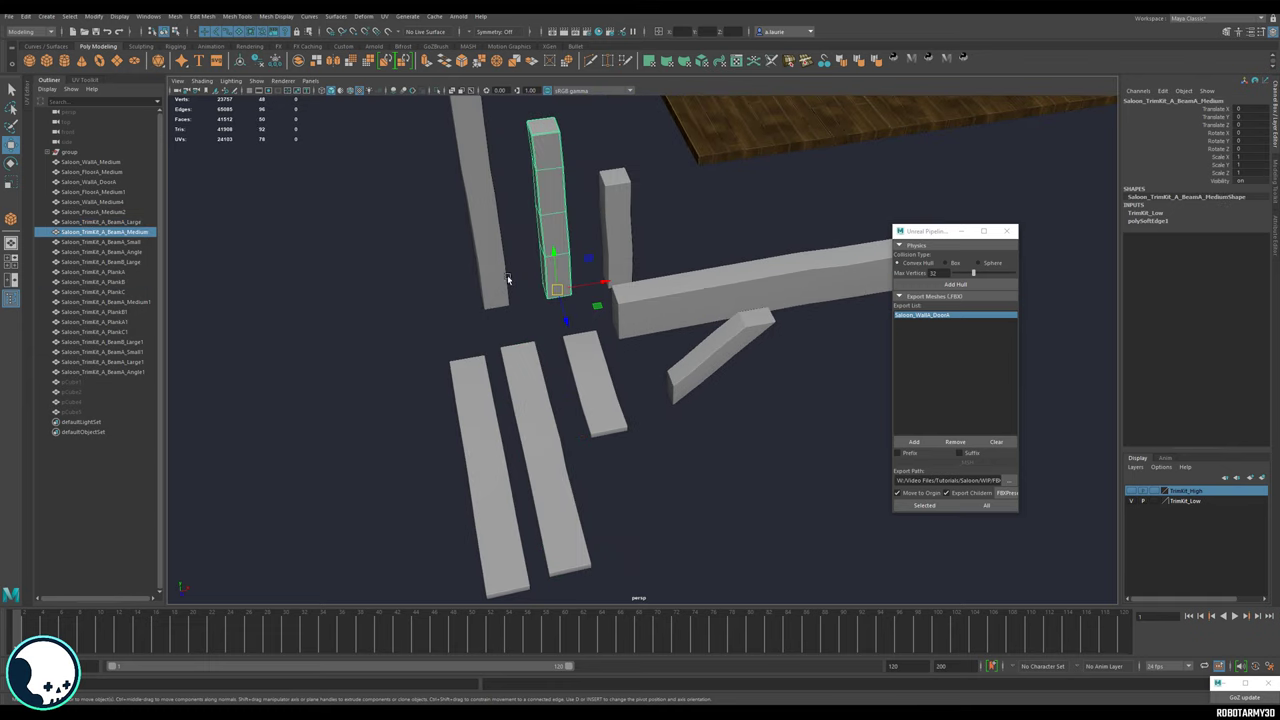
left_click(503, 280)
Examine the vertical beams and their base pivots from several sides, including the small beam.
scroll(559, 349, "down", 5)
middle_click_drag(560, 338, 532, 371, "alt")
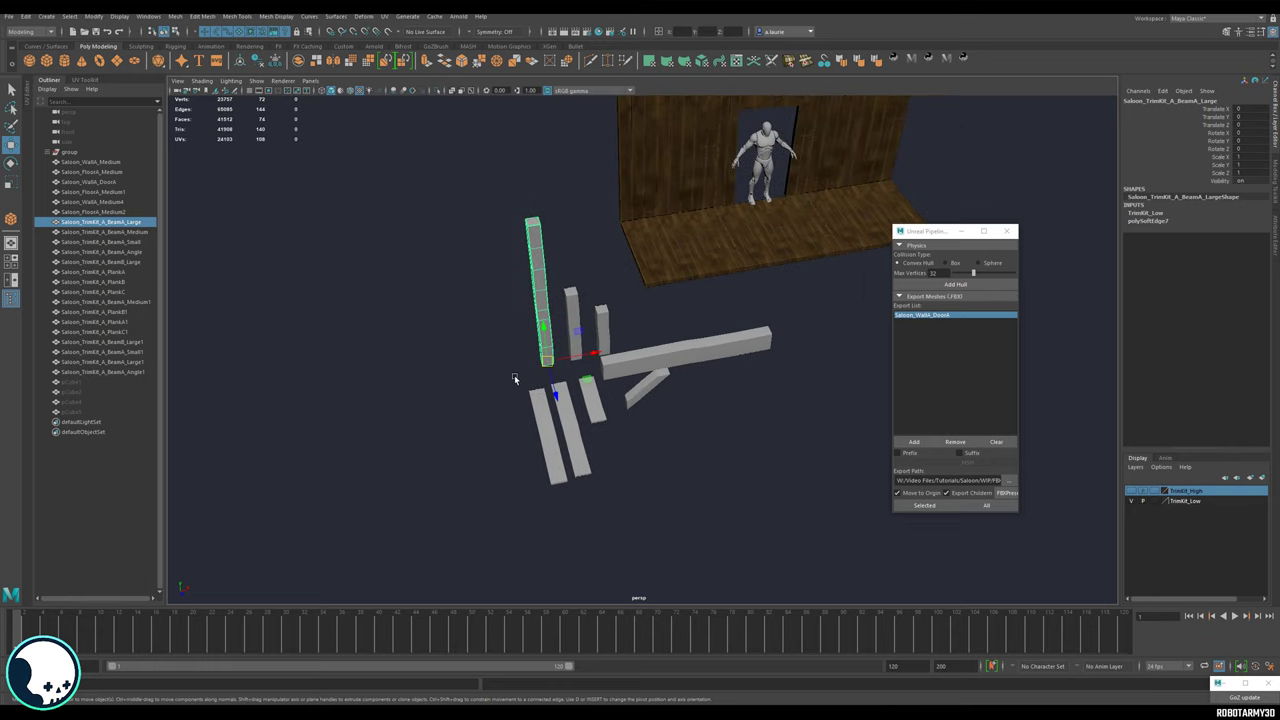
scroll(546, 400, "up", 6)
left_click_drag(503, 411, 665, 382, "alt")
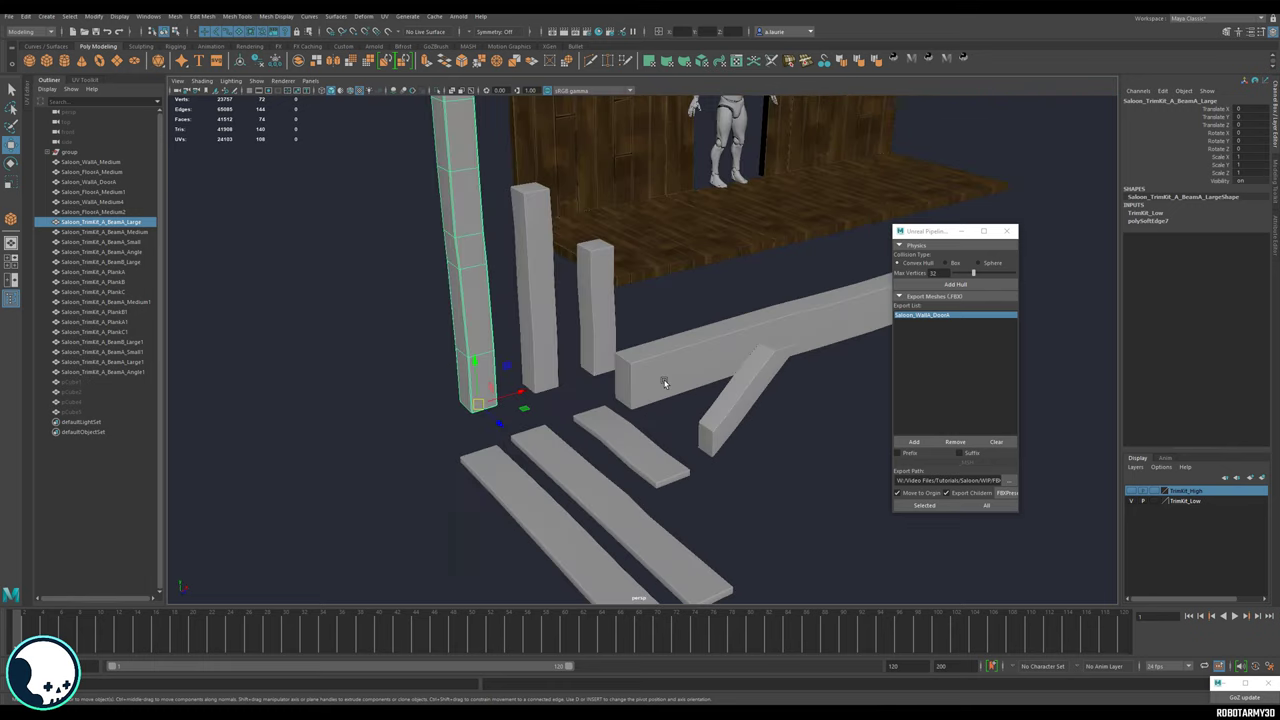
scroll(664, 383, "down", 2)
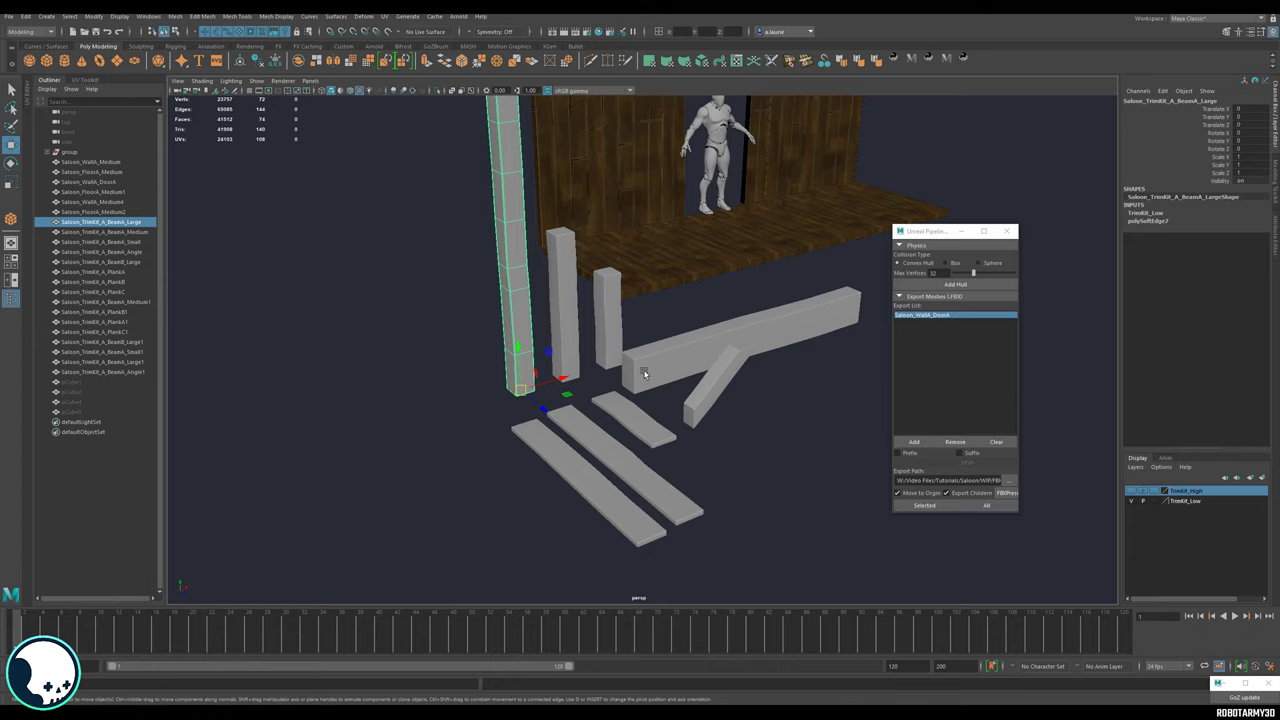
mouse_move(644, 373)
left_mouse_down("alt")
mouse_move(580, 388)
mouse_move(638, 393)
left_mouse_up("alt")
left_click_drag(740, 392, 474, 388, "alt")
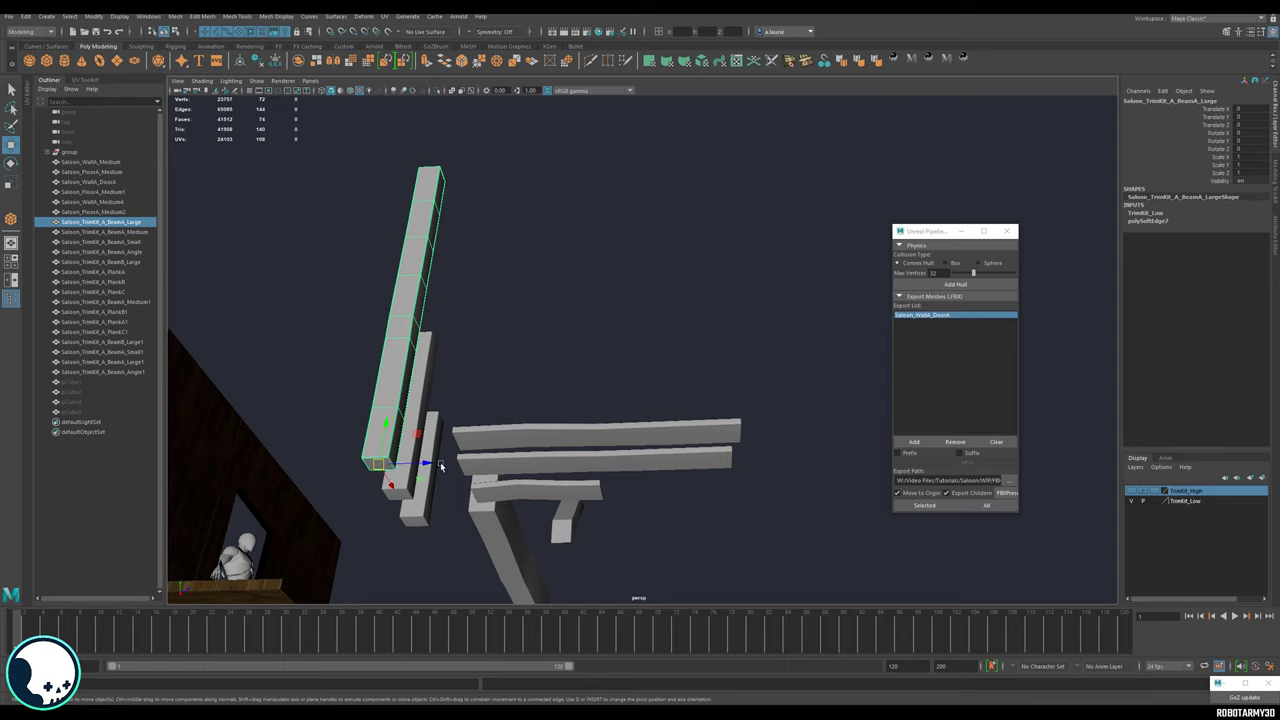
left_click(420, 518)
left_click(418, 520)
left_click_drag(630, 544, 646, 497, "alt")
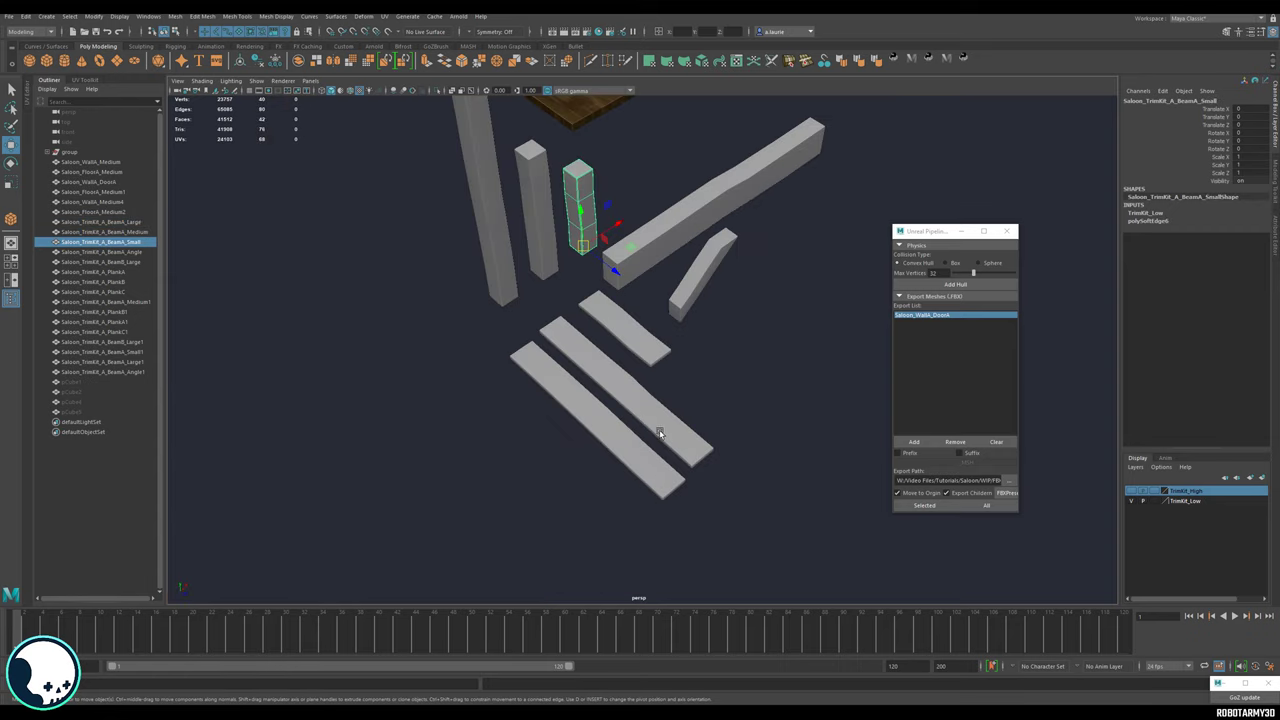
Move the pivots of planks A and B to a bottom corner at one end of each plank.
left_click(660, 434)
scroll(623, 491, "up", 3)
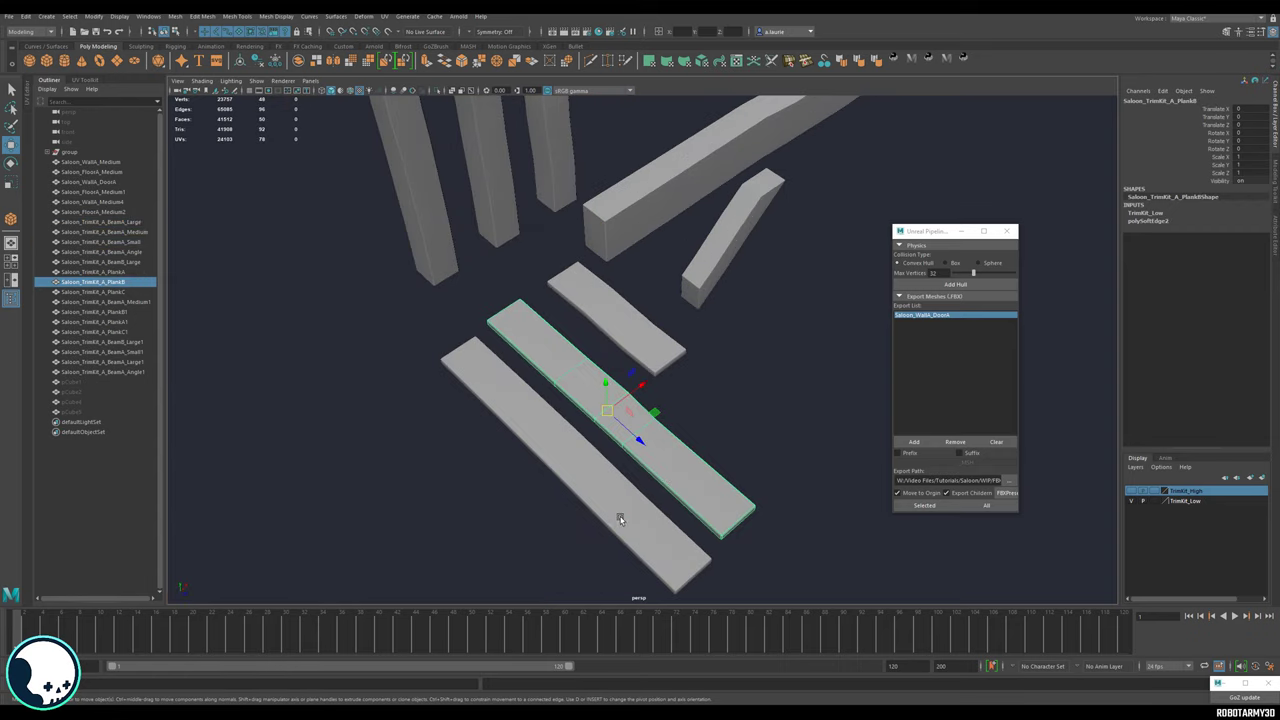
left_click(620, 518)
middle_click_drag(666, 580, 630, 496, "alt")
right_click_drag(628, 525, 743, 557, "alt")
left_click(622, 352)
key("d")
left_click(714, 510)
left_click_drag(743, 557, 651, 326, "alt")
right_click_drag(651, 326, 611, 415, "alt")
middle_click_drag(611, 415, 542, 190, "alt")
key("v")
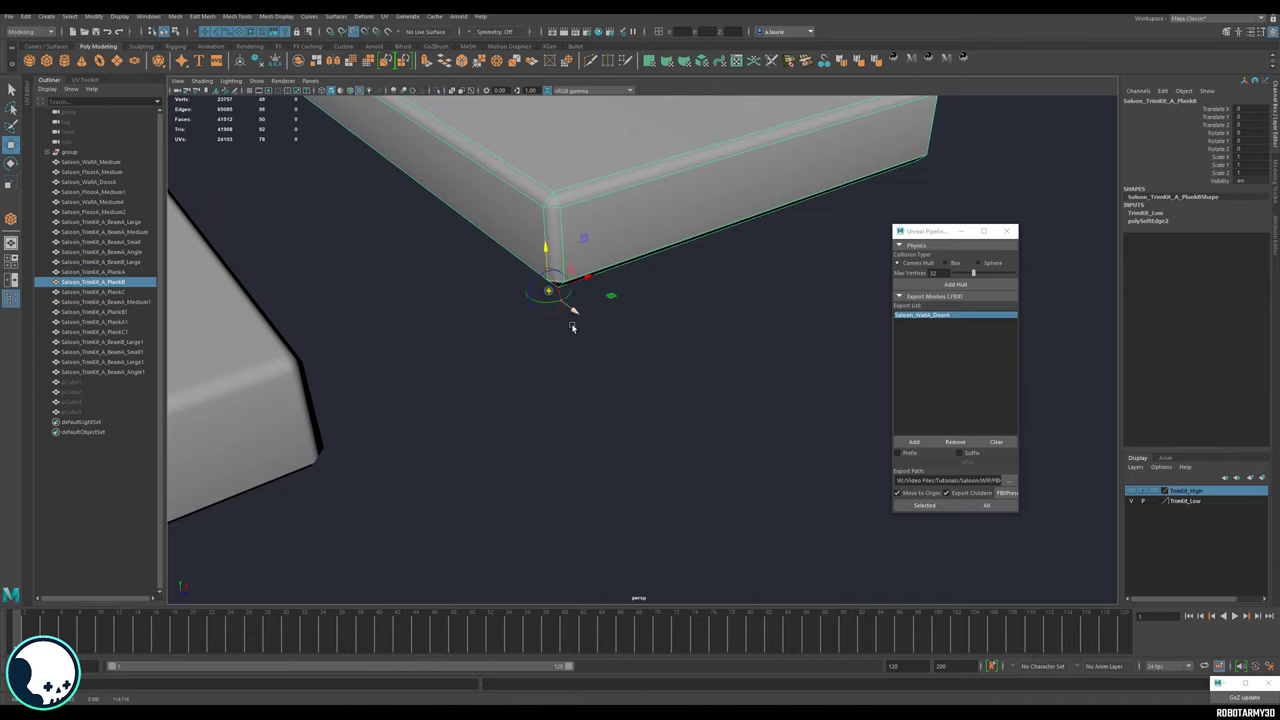
left_click_drag(573, 328, 469, 446, "alt")
middle_click_drag(469, 446, 640, 398, "alt")
right_click_drag(640, 398, 594, 458, "alt")
key("v")
left_click_drag(594, 458, 497, 453, "alt")
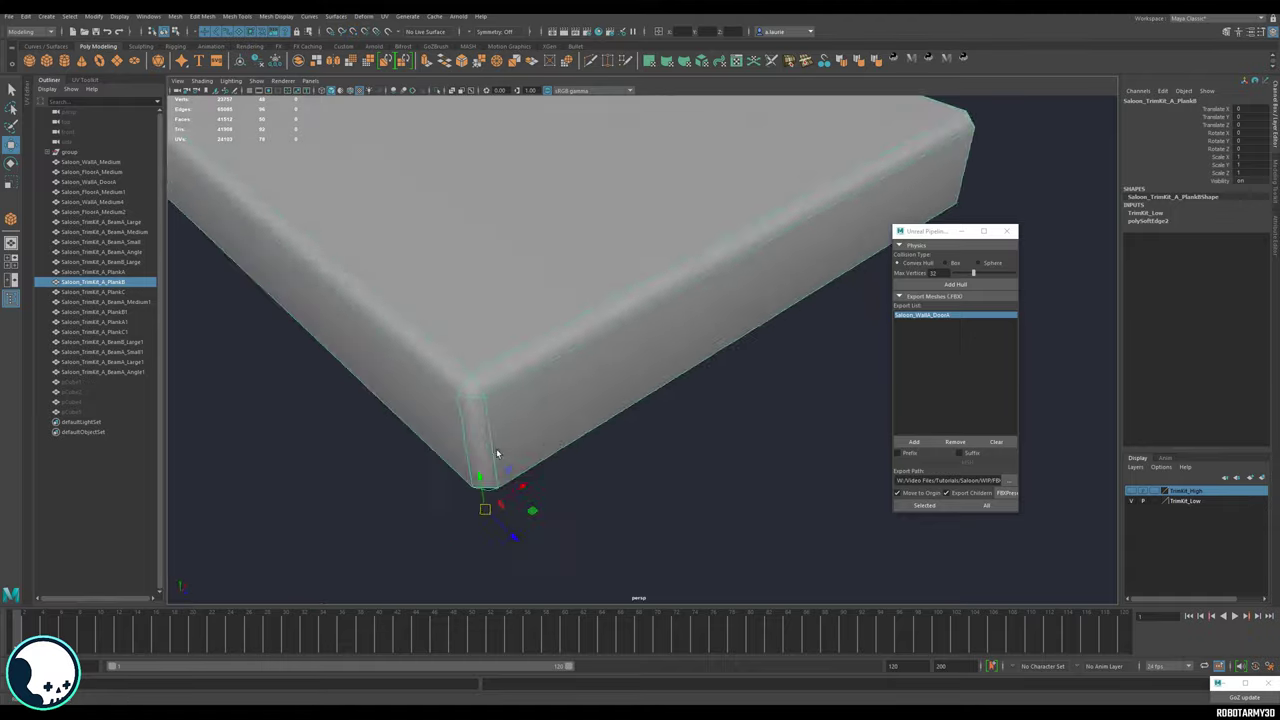
right_click_drag(497, 453, 440, 425, "alt")
left_click_drag(440, 425, 580, 443, "alt")
Snap plank C's pivot to the bottom corner at its near end.
left_click(525, 405)
right_click_drag(580, 400, 743, 331, "alt")
left_click_drag(743, 331, 685, 413, "alt")
key("d")
key("v")
left_click(574, 475)
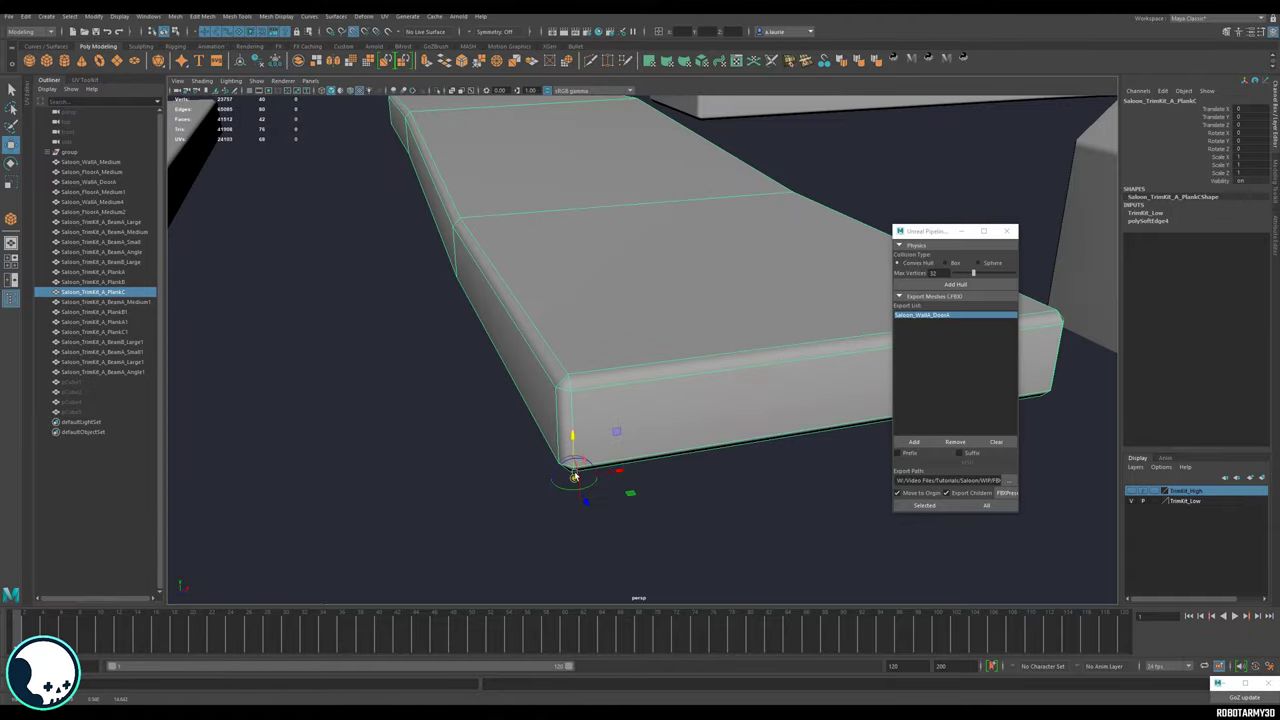
Try to snap the large horizontal beam's pivot to a corner of its end.
right_click_drag(574, 475, 430, 430, "alt")
left_click(771, 334)
left_click_drag(786, 406, 850, 460, "alt")
key("d")
key("v")
left_click(509, 391)
key("ctrl+z")
key("alt+shift+d")
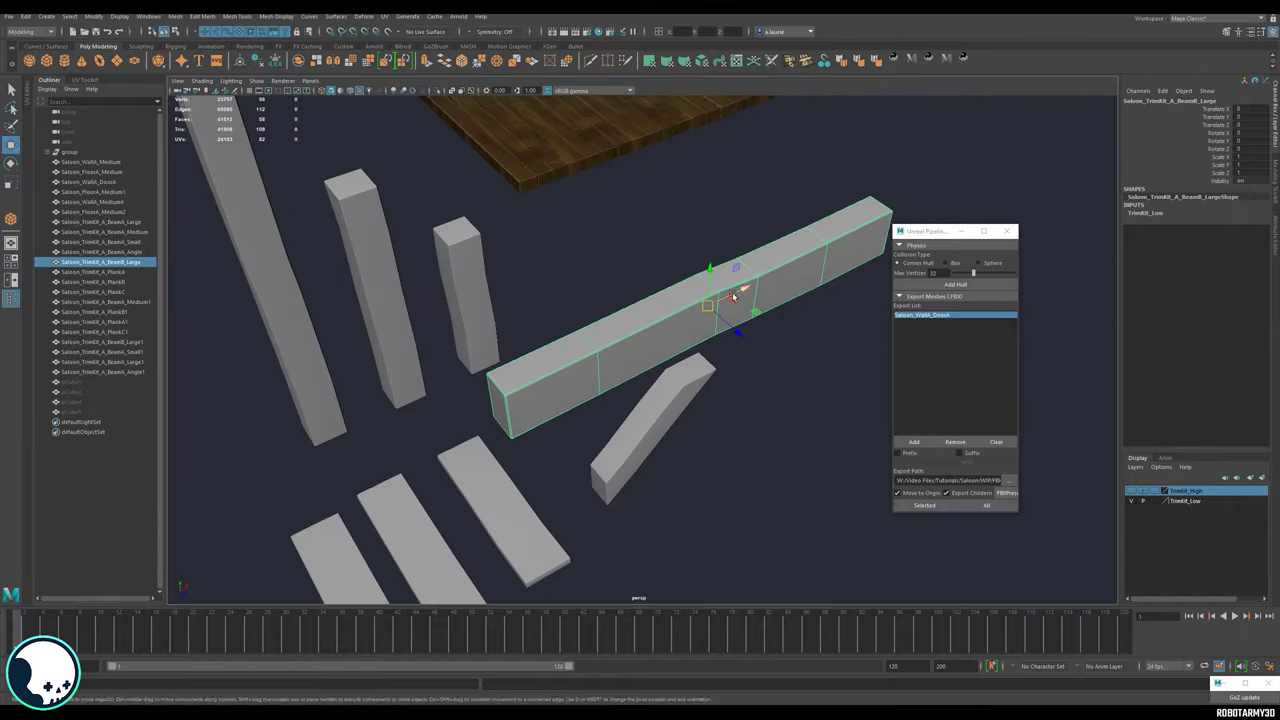
Place the large horizontal beam's pivot at the middle of its end face.
key("d")
left_click(500, 405)
middle_click_drag(500, 405, 560, 315, "alt")
right_click_drag(560, 315, 594, 354, "alt")
left_click_drag(594, 354, 583, 283, "alt")
left_click_drag(483, 371, 567, 425)
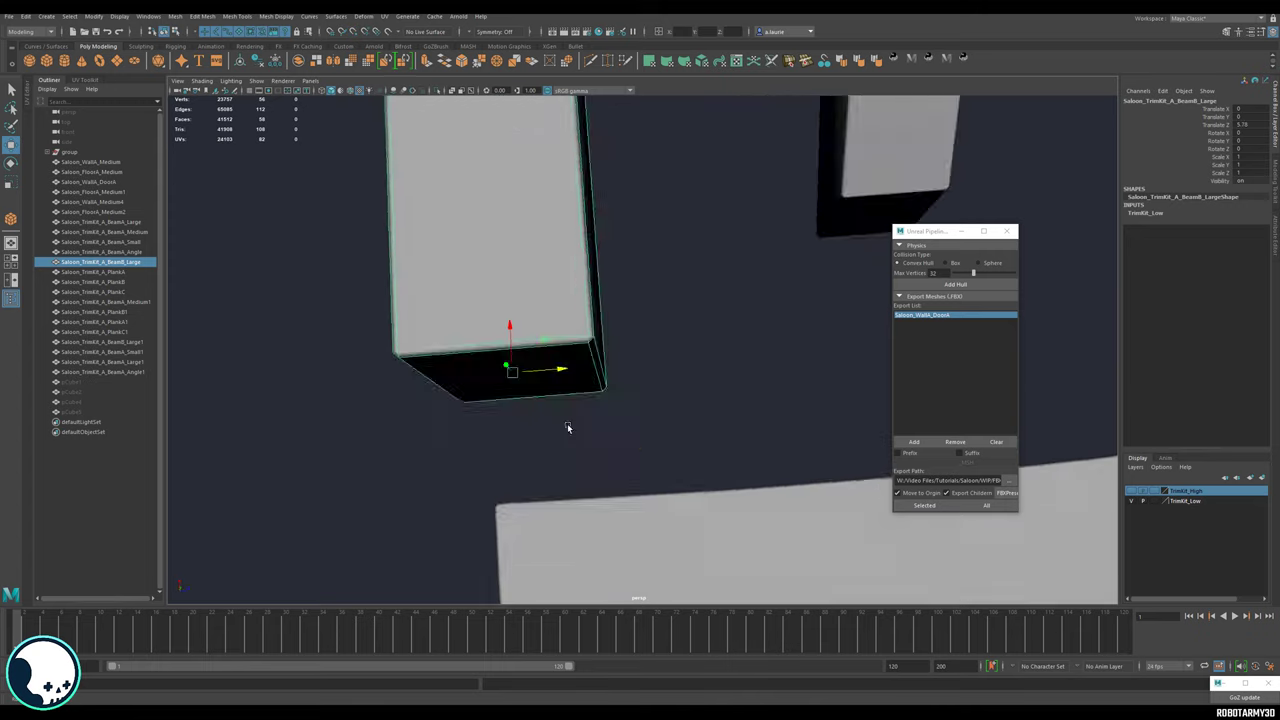
Place the angled beam's pivot on its lower end face.
right_click_drag(567, 425, 470, 400, "alt")
left_click(640, 312)
right_click_drag(631, 369, 700, 369, "alt")
key("d")
left_click_drag(621, 362, 654, 328)
left_click_drag(654, 328, 567, 343, "alt")
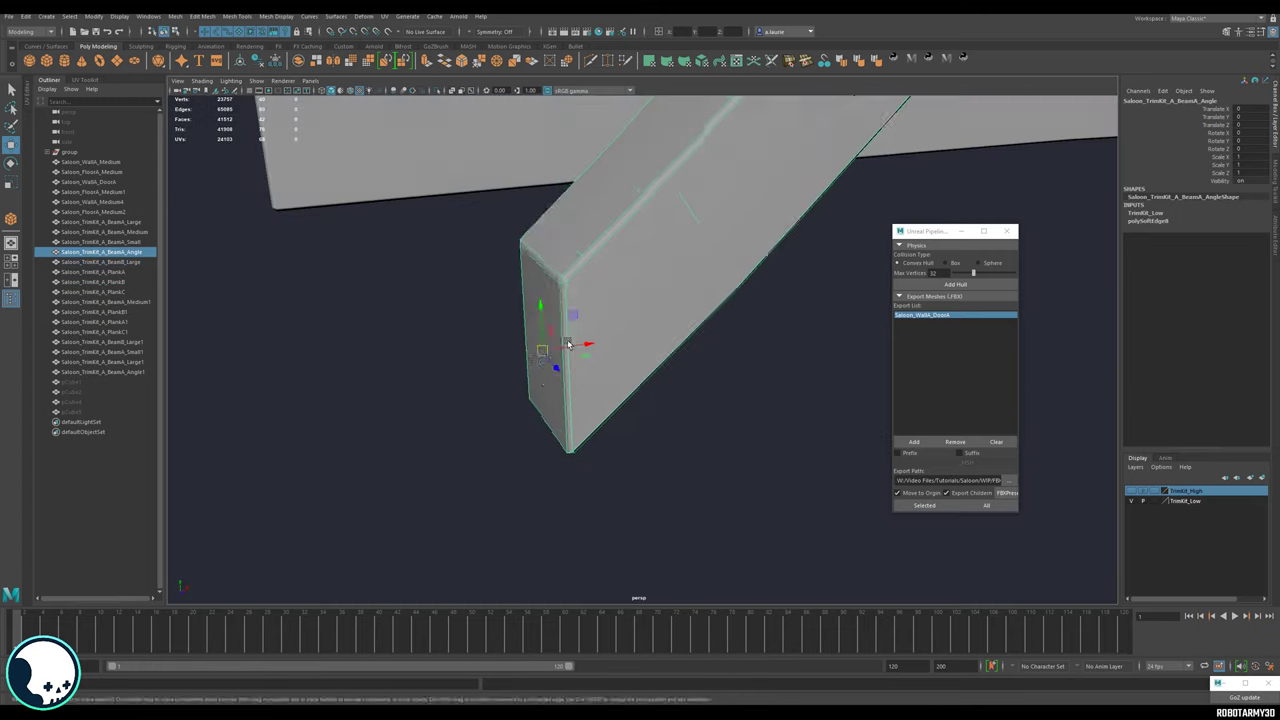
right_click_drag(568, 343, 450, 450, "alt")
left_click_drag(654, 408, 580, 228)
key("ctrl+z")
Move the angled beam against the upper side of the large vertical beam to test the fit.
left_click_drag(600, 300, 640, 465, "alt")
left_click_drag(640, 465, 520, 280, "alt")
left_click_drag(630, 160, 650, 340)
left_click(652, 400)
key("ctrl+z")
right_click_drag(640, 300, 700, 300, "alt")
left_click_drag(700, 300, 555, 331, "alt")
left_click_drag(586, 414, 612, 408)
left_click_drag(612, 408, 680, 400, "alt")
mouse_move(603, 385)
left_mouse_down()
mouse_move(606, 420)
mouse_move(606, 400)
left_mouse_up()
right_click_drag(560, 370, 562, 398, "alt")
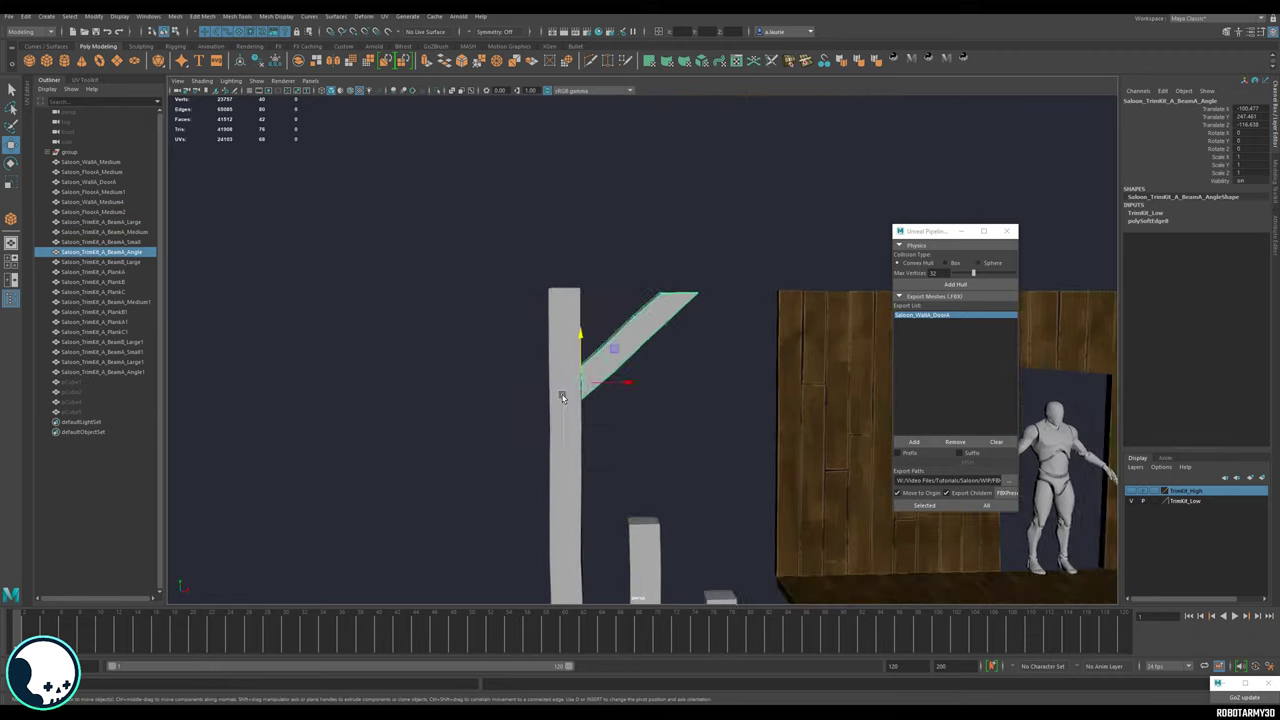
In the front view, align the angled beam's top with the top of the large vertical beam.
key("space")
key("space")
key("f")
right_click_drag(497, 277, 452, 350, "alt")
middle_click_drag(462, 512, 462, 497)
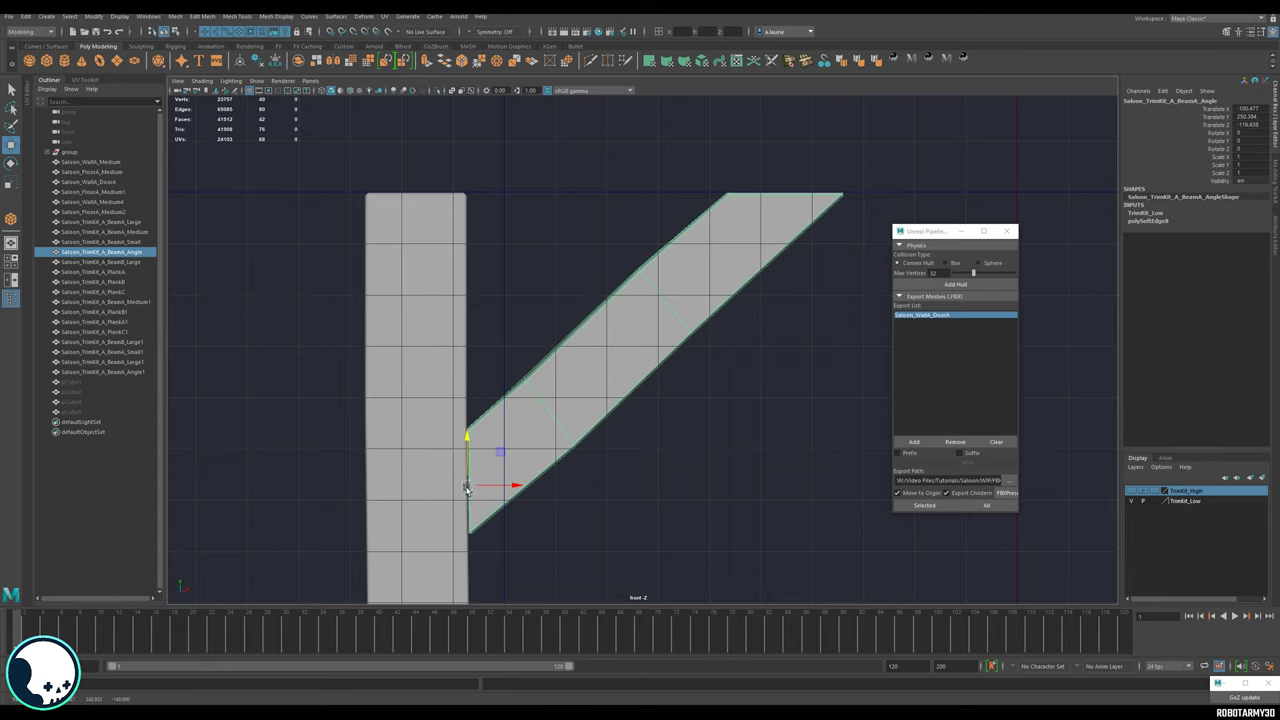
Position the angled beam on the ground beside the large horizontal beam and select all eight beams and planks.
right_click_drag(590, 445, 557, 457, "alt")
key("space")
key("space")
key("f")
right_click_drag(740, 354, 677, 354, "alt")
key("space")
key("space")
right_click_drag(840, 360, 757, 373, "alt")
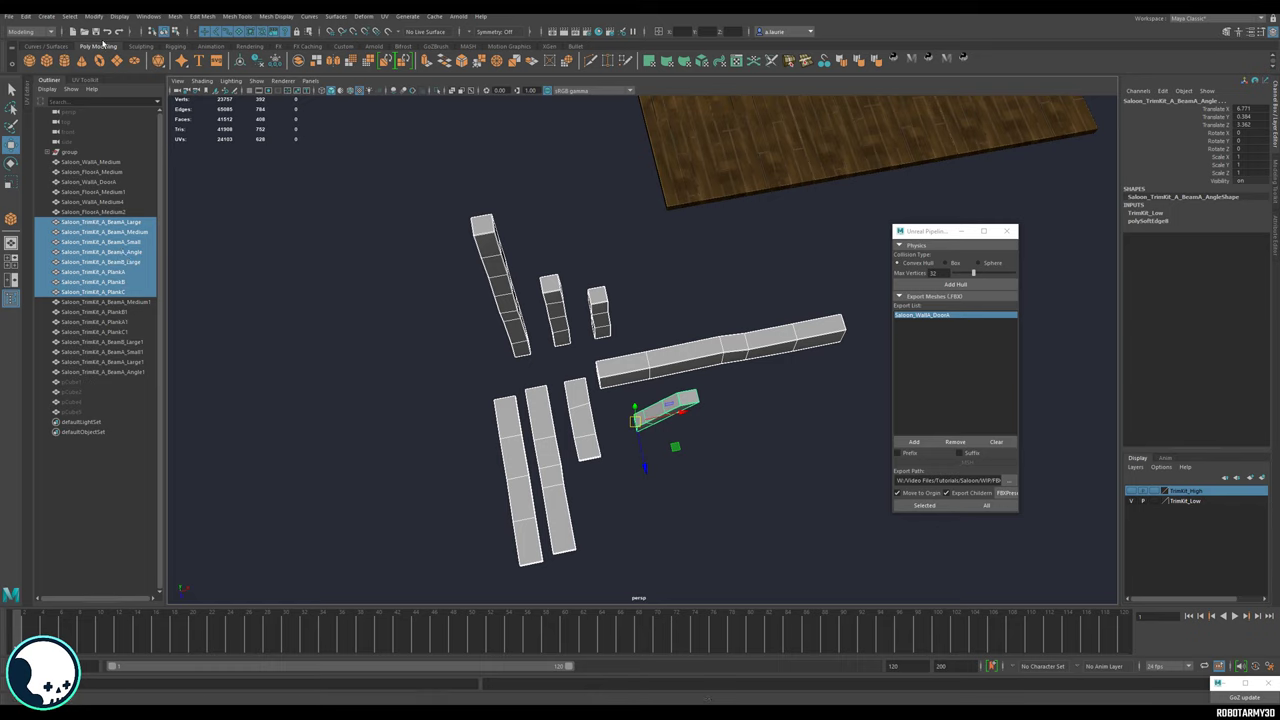
Delete the construction history of all eight selected beams and planks.
left_click(263, 63)
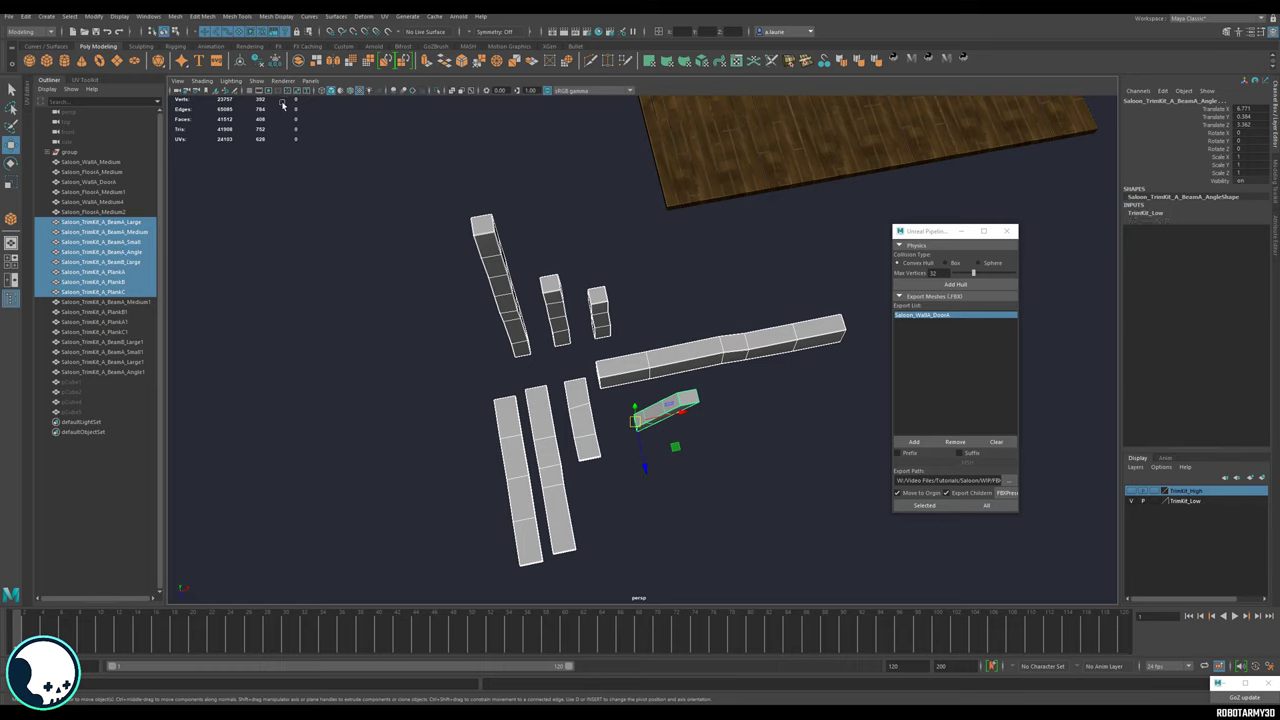
left_click(749, 263)
key("ctrl+z")
left_click_drag(677, 414, 704, 494, "alt")
right_click_drag(704, 496, 586, 381, "alt")
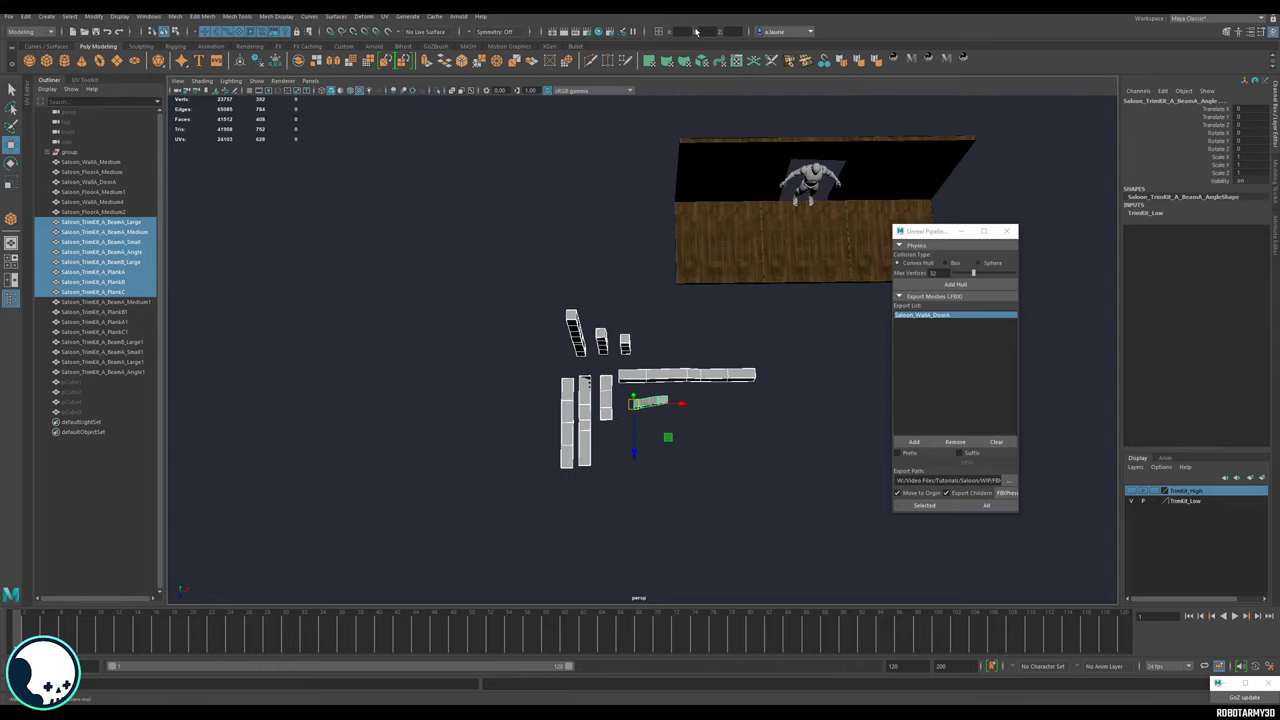
Replace Saloon_WallA_DoorA in the FBX export list with the eight Saloon_TrimKit_A meshes and select them all for export.
scroll(634, 248, "up", 4)
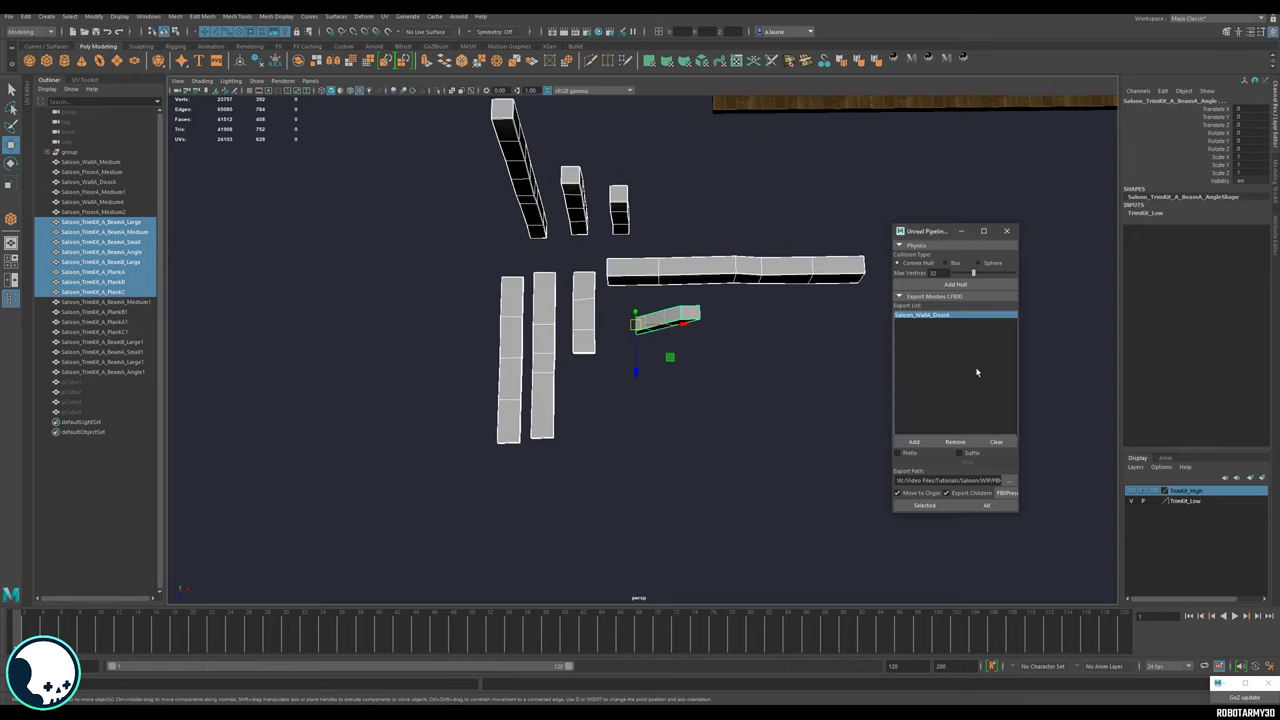
left_click(956, 442)
left_click(913, 442)
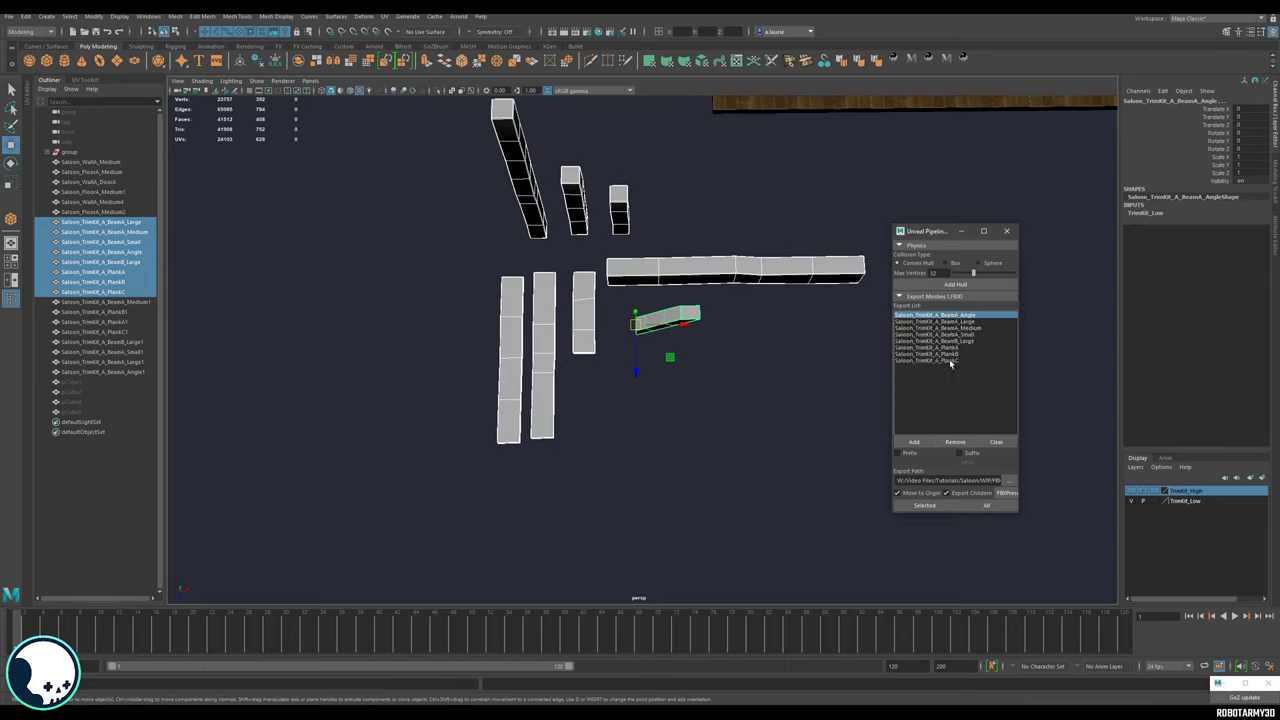
left_click(950, 361, "shift")
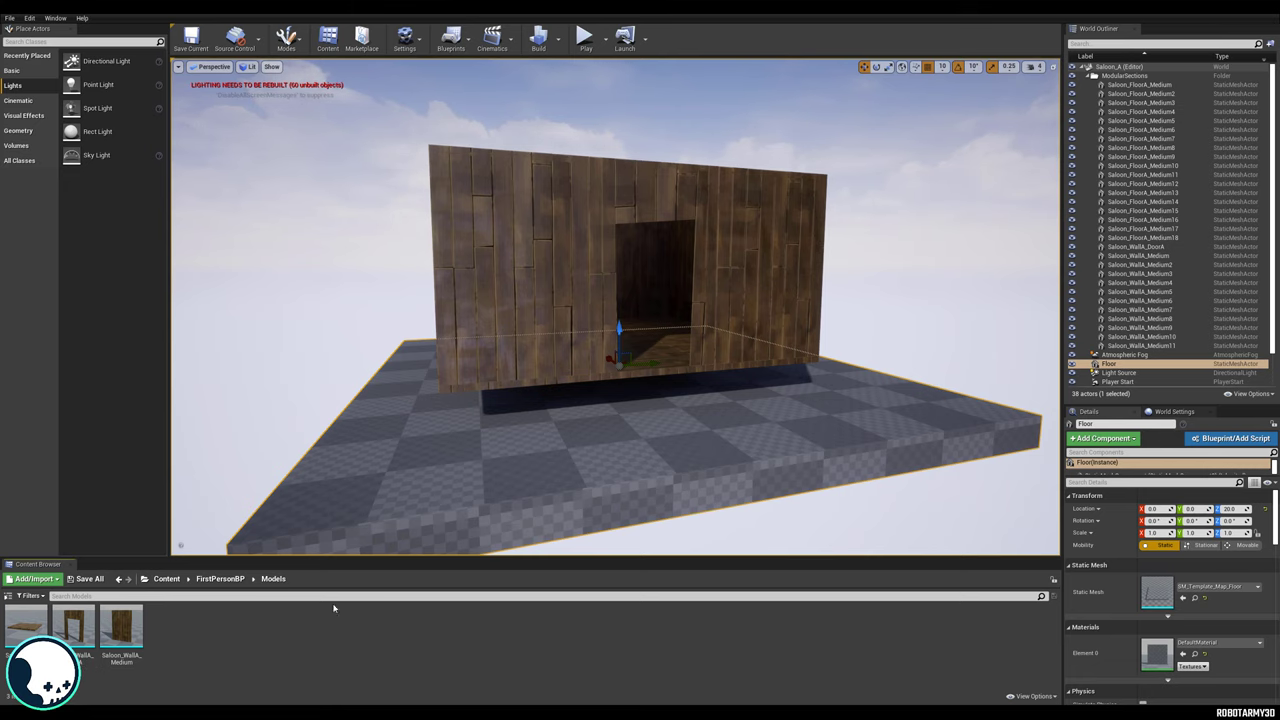
Switch to Unreal Engine, open the WIP project's FBX folder in File Explorer and sort its files by modification date.
left_click_drag(537, 372, 534, 380, "alt")
right_click_drag(534, 380, 551, 344)
key("alt+Tab")
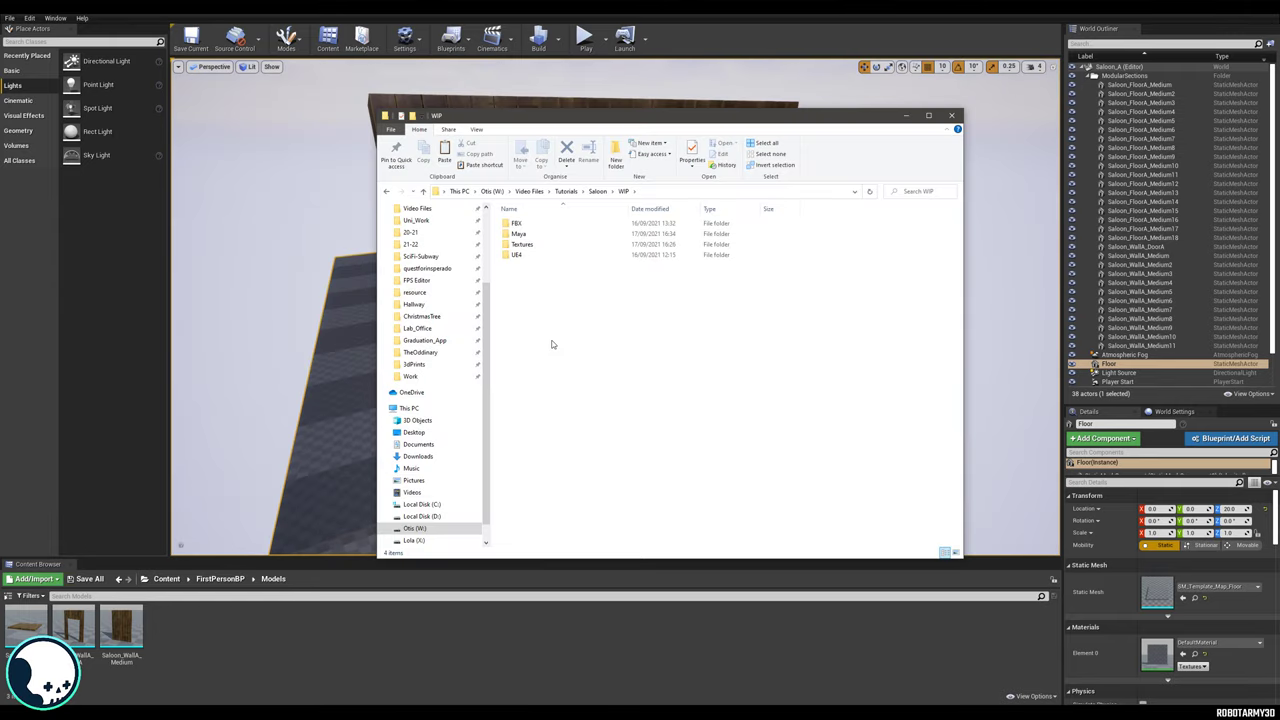
double_click(517, 222)
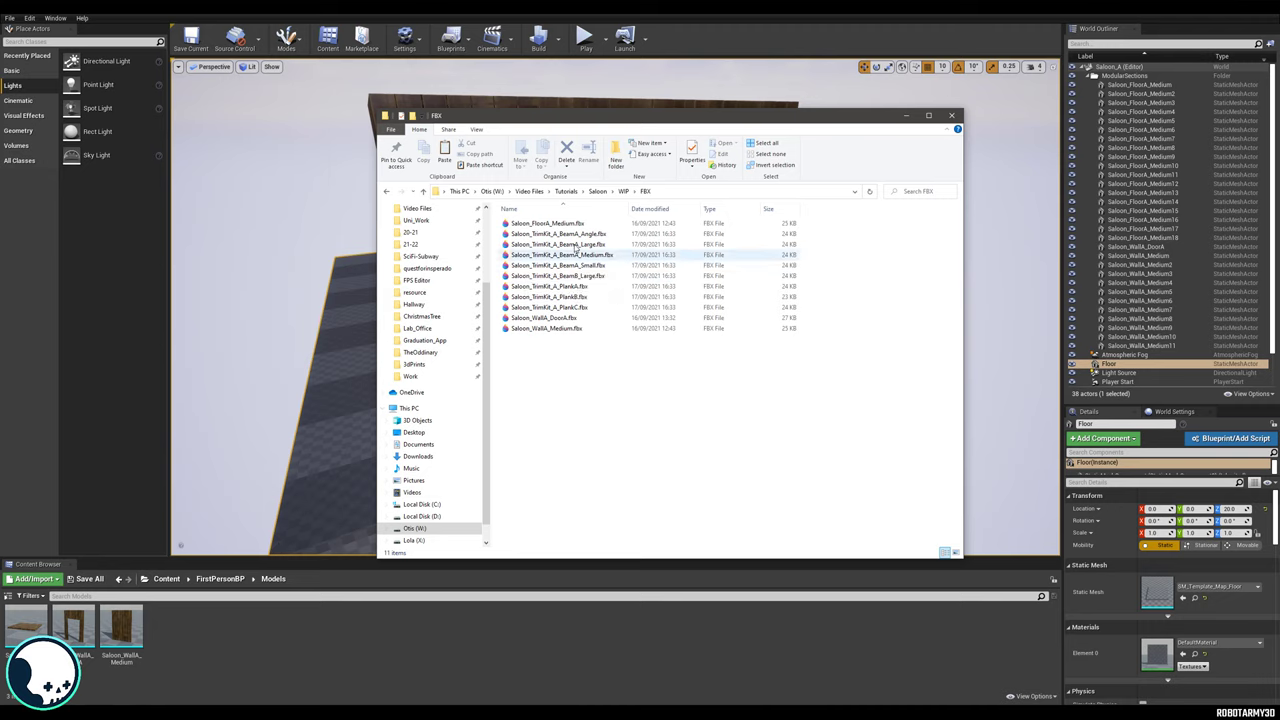
left_click(647, 210)
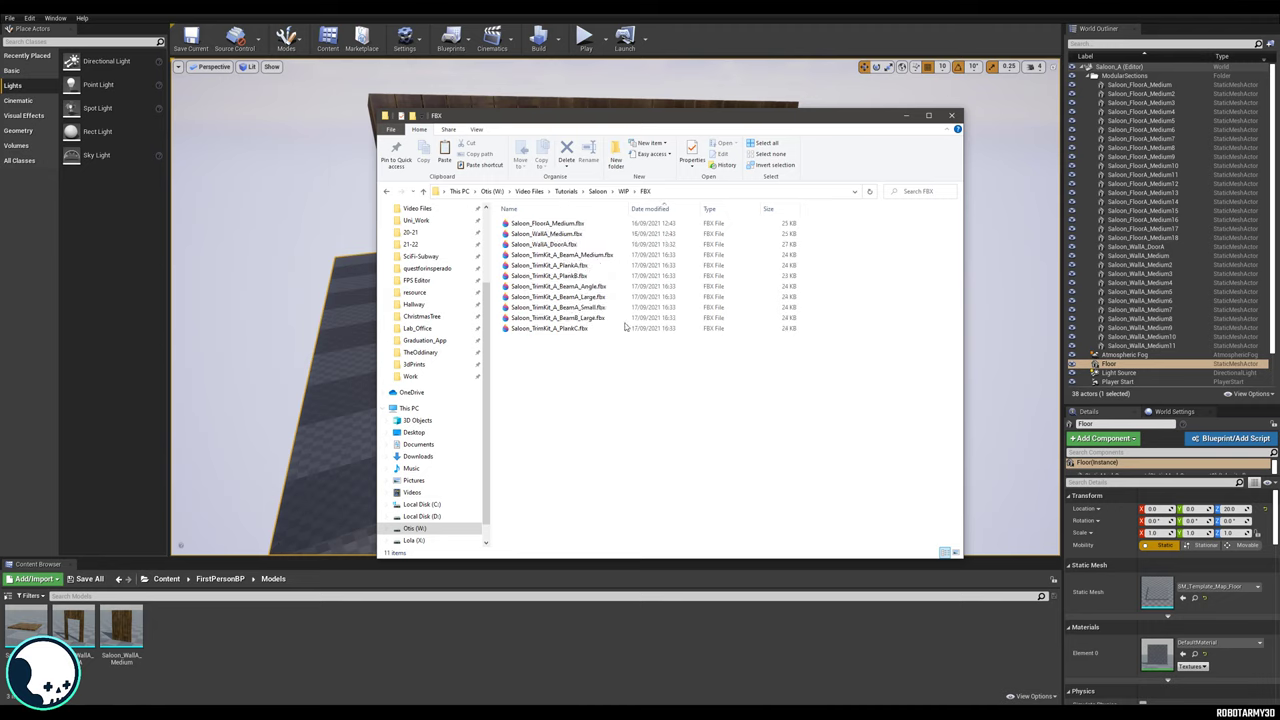
Import all eight Saloon_TrimKit_A FBX files into the Models folder of FirstPersonBP as static meshes without creating materials.
left_click_drag(600, 340, 565, 258)
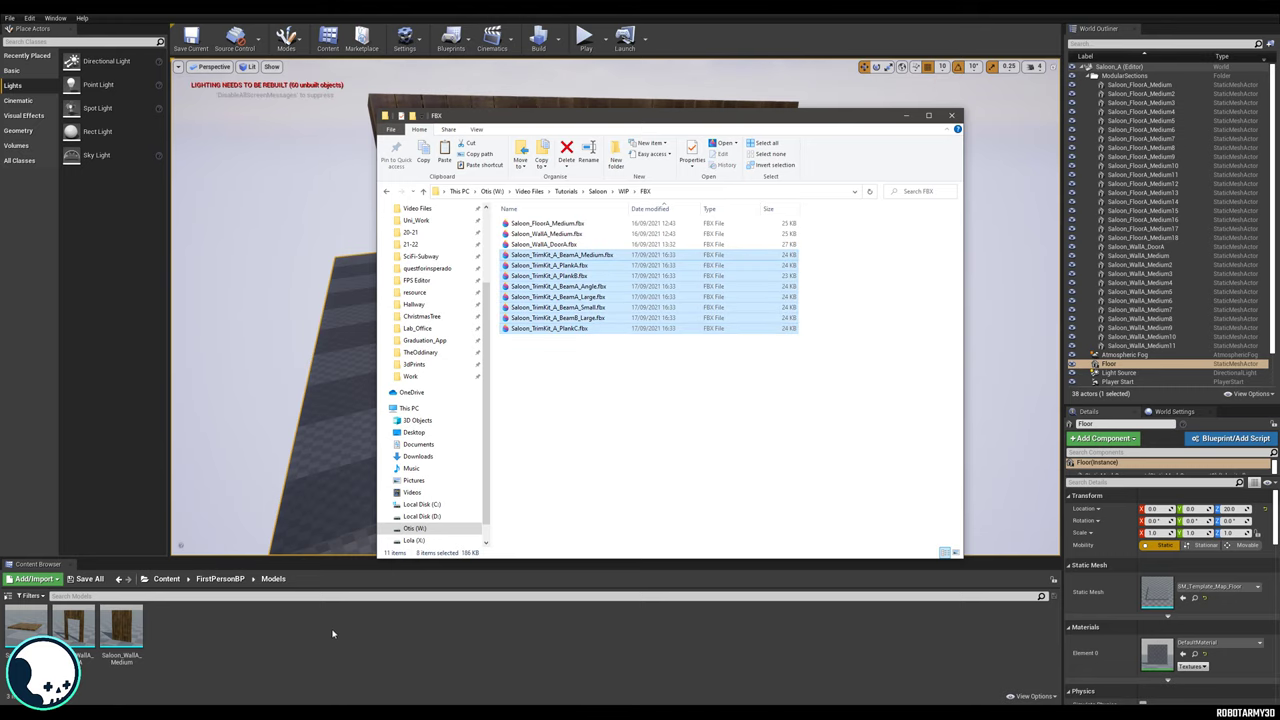
left_click_drag(333, 633, 335, 632)
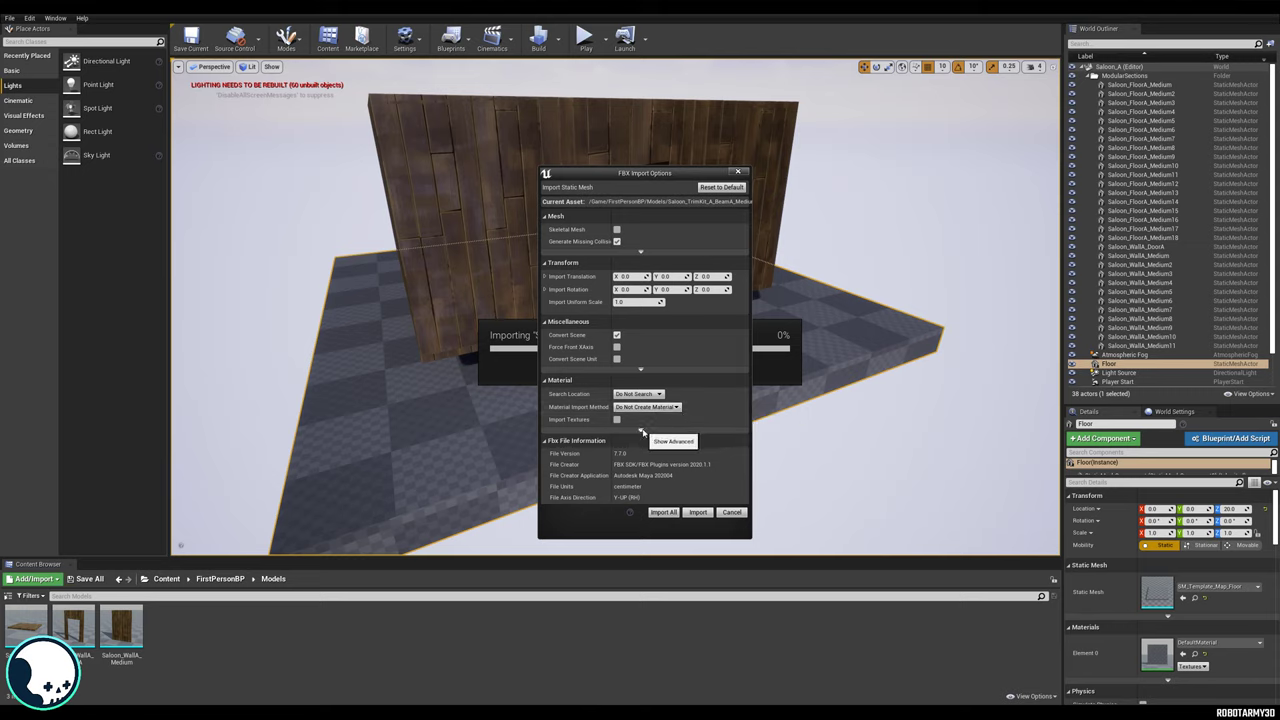
left_click(663, 512)
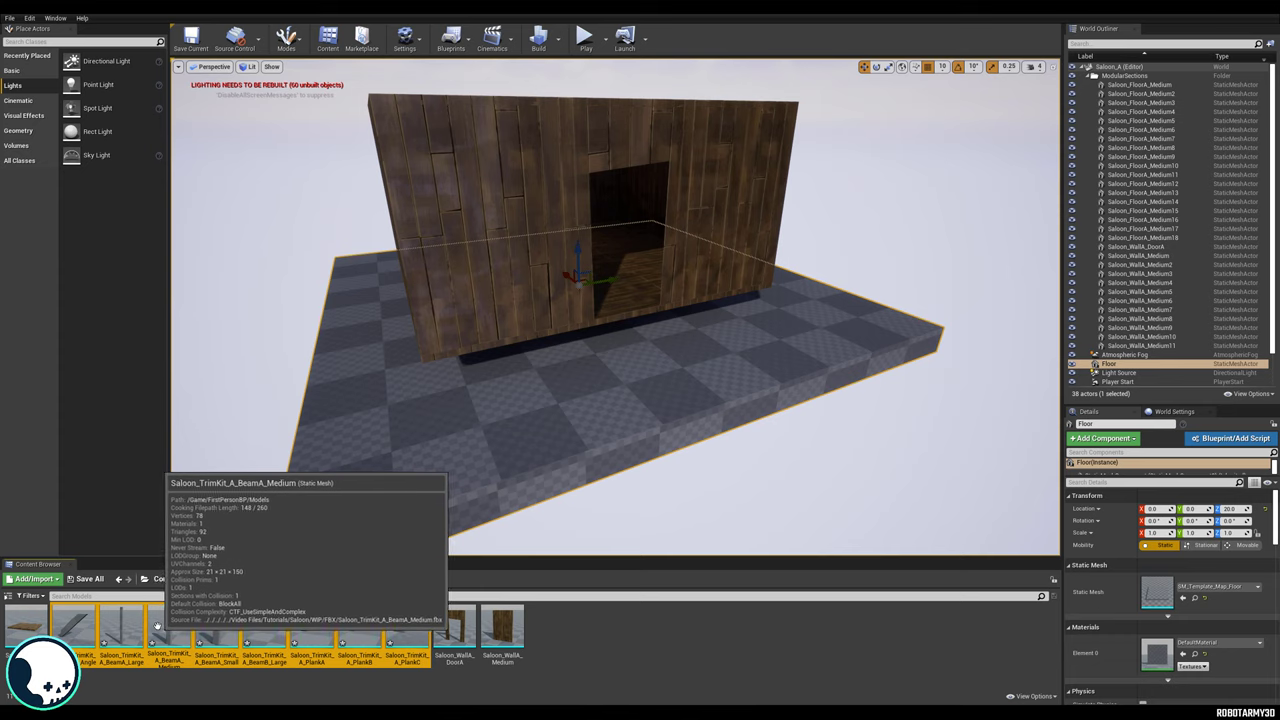
Open all eight selected Saloon_TrimKit_A meshes for editing and shrink the editor window so the content browser stays accessible.
right_click(157, 625)
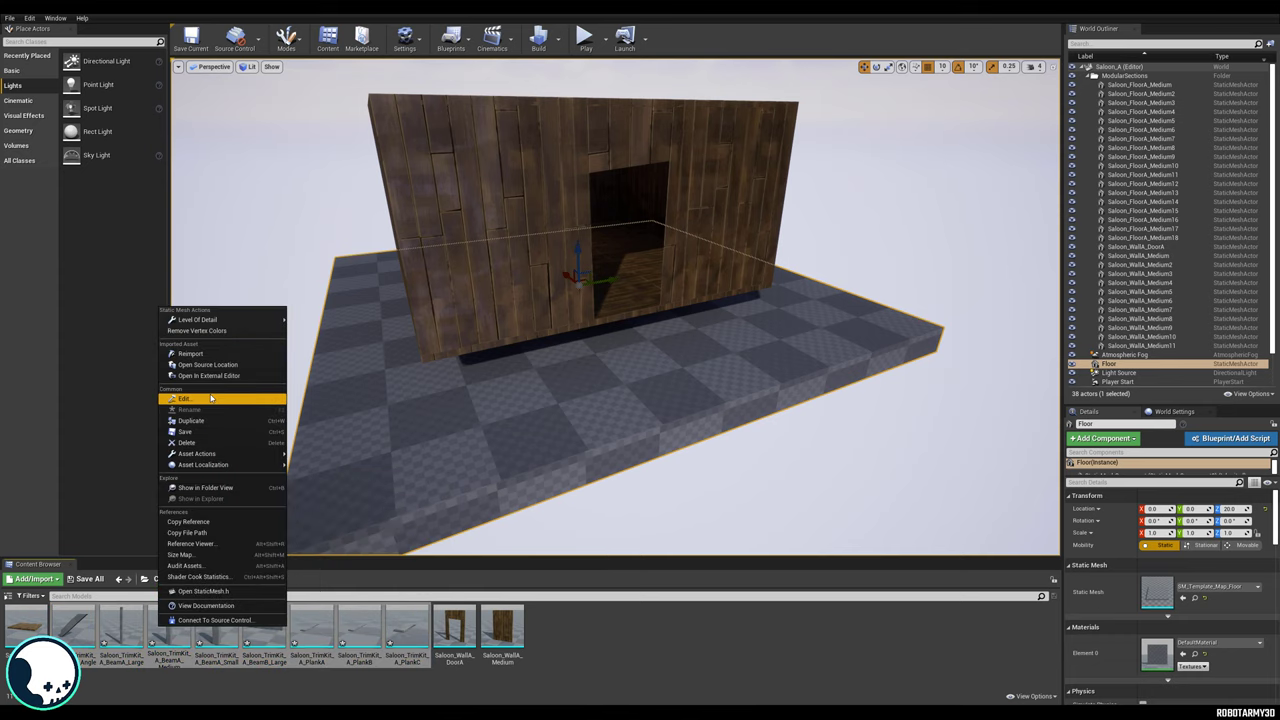
left_click(211, 398)
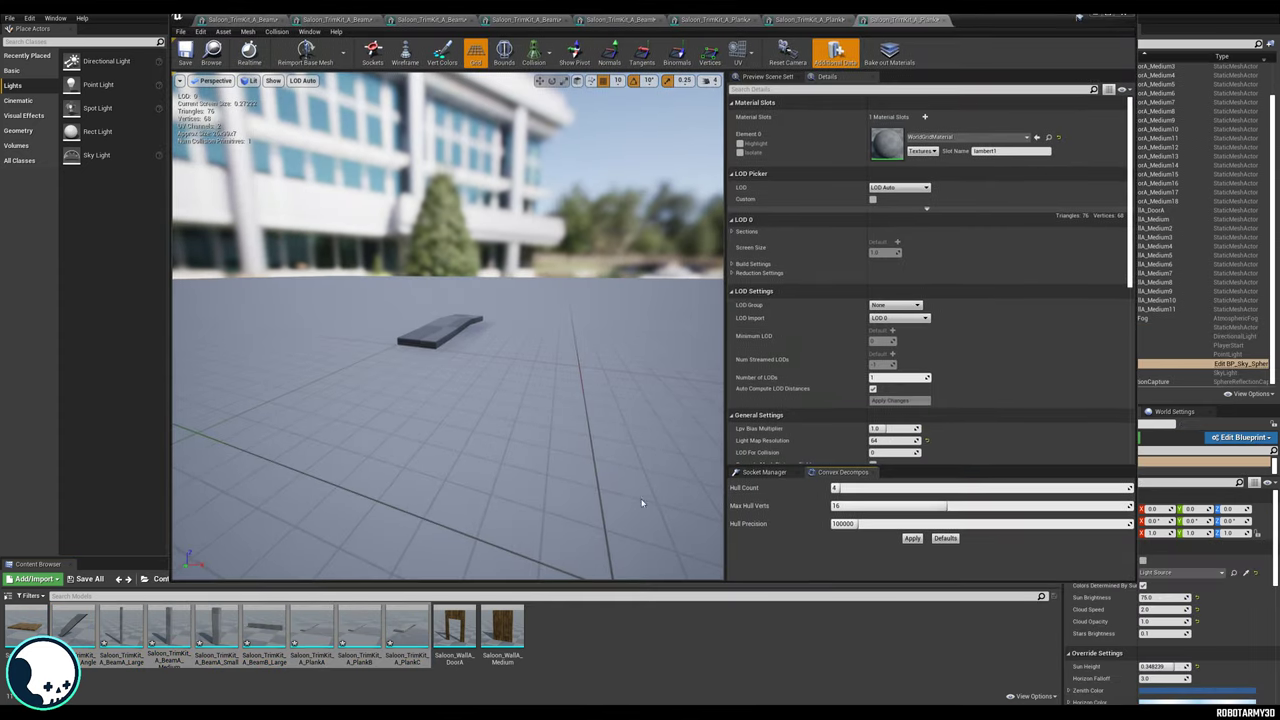
left_click_drag(510, 581, 486, 542)
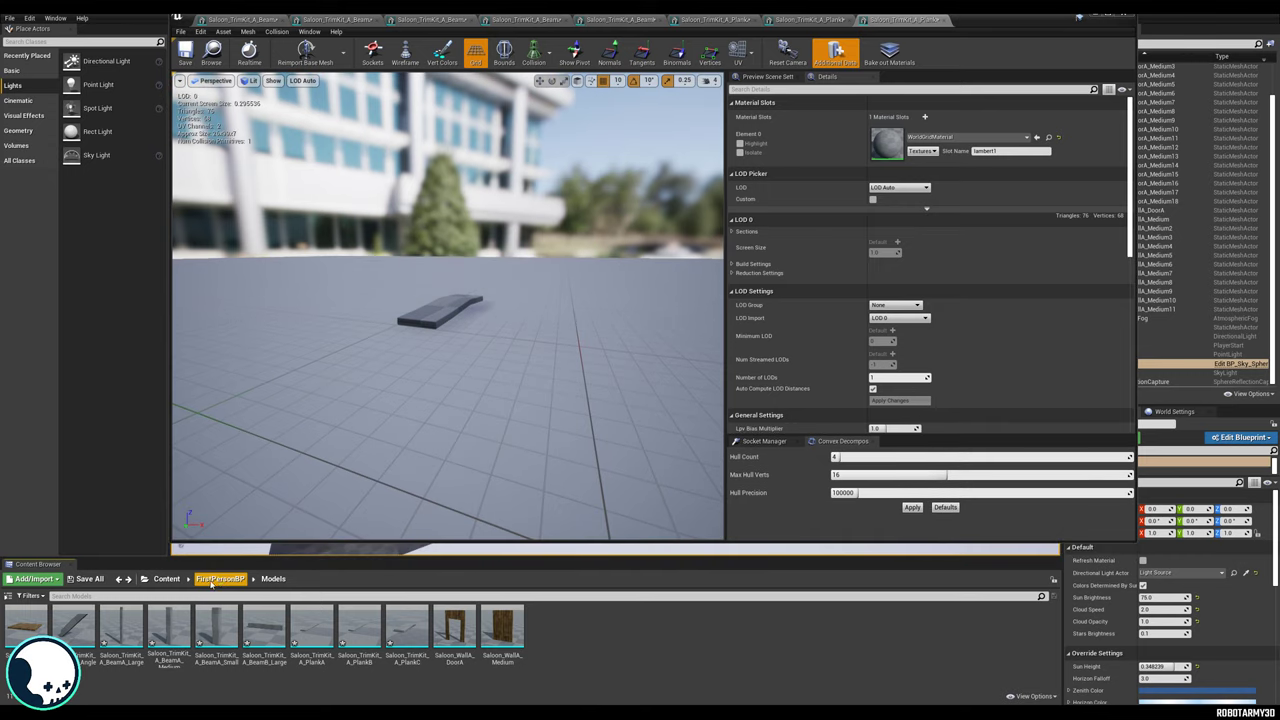
Create a new material named TrimKit_A in the FirstPersonBP Materials folder.
left_click(221, 583)
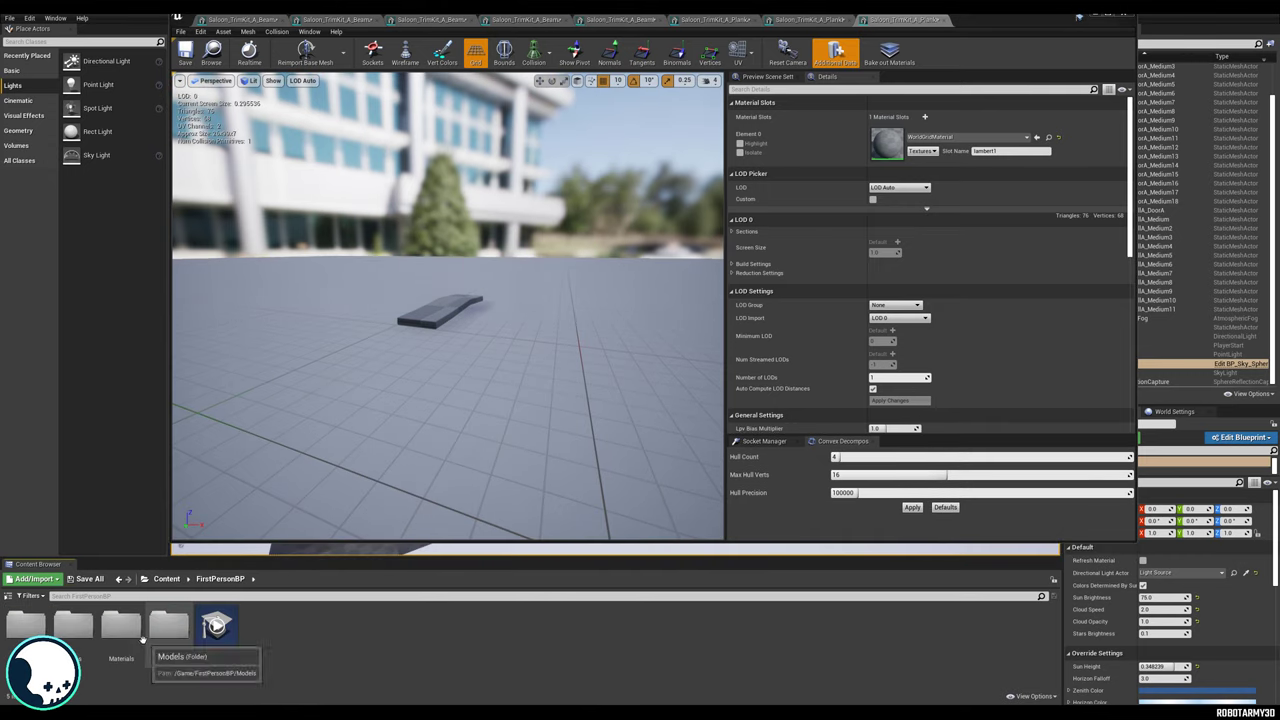
double_click(136, 636)
right_click(205, 615)
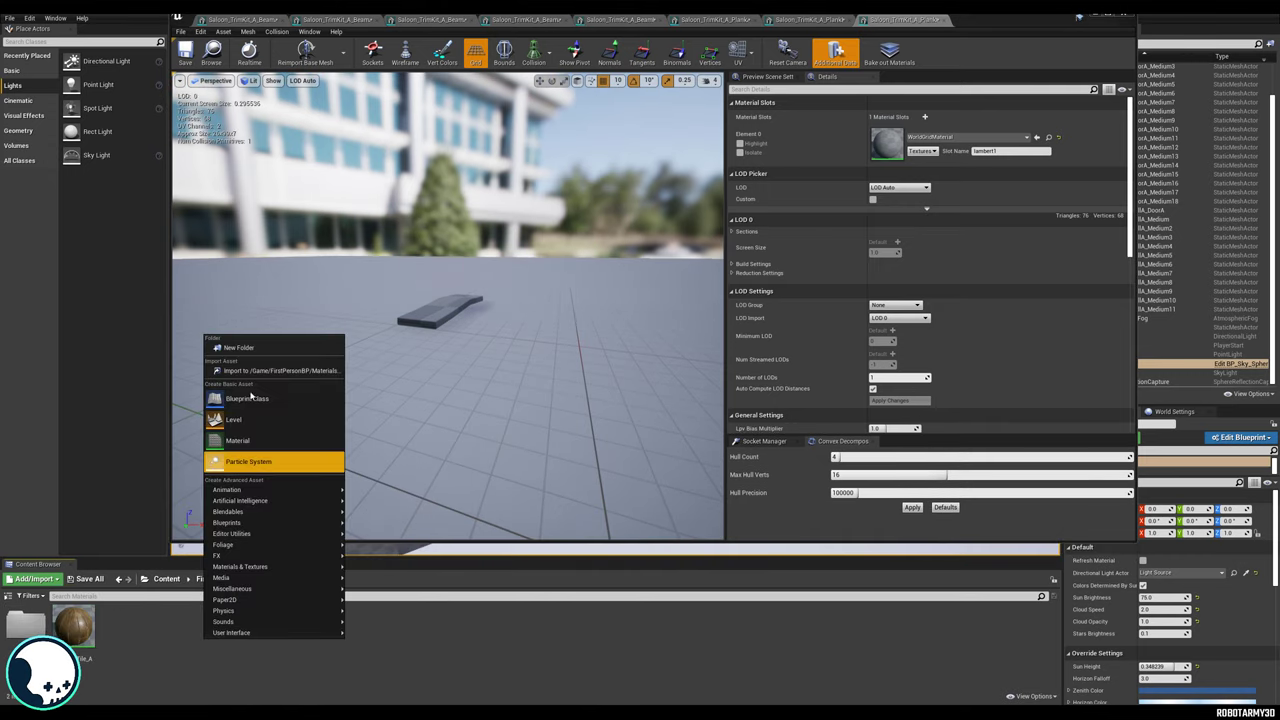
left_click(270, 440)
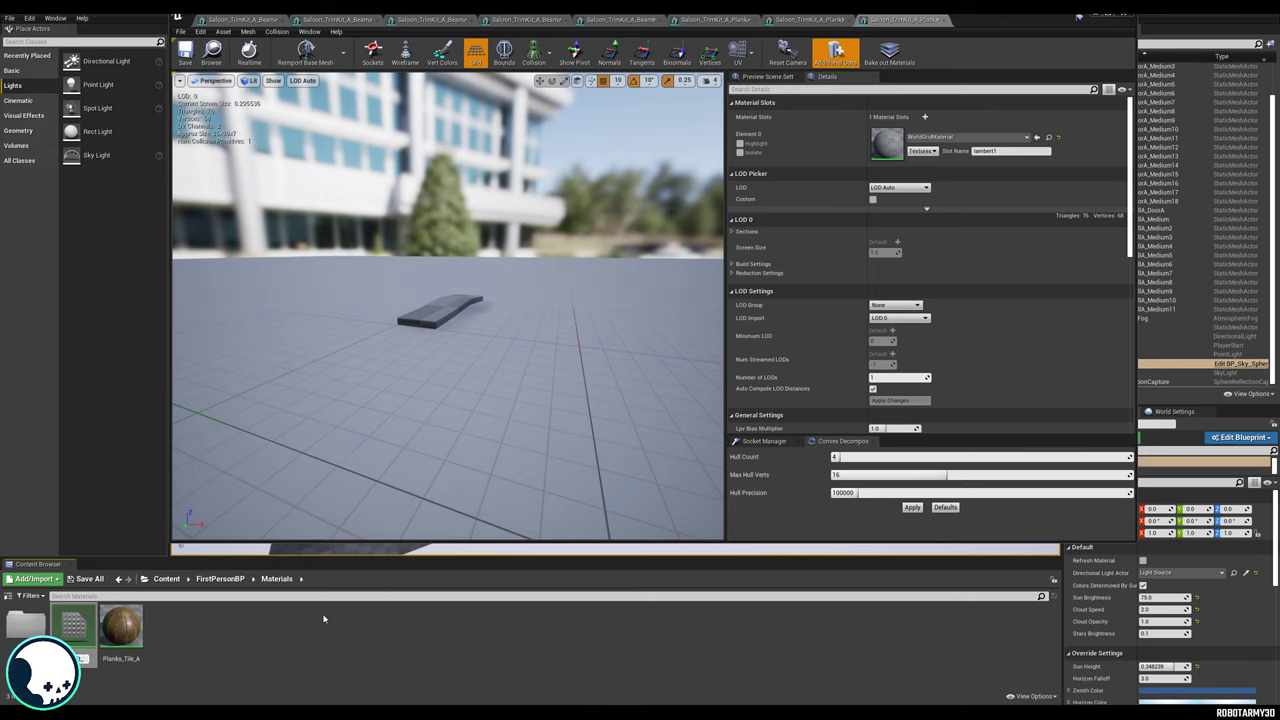
type("TrimKit_A")
key("Return")
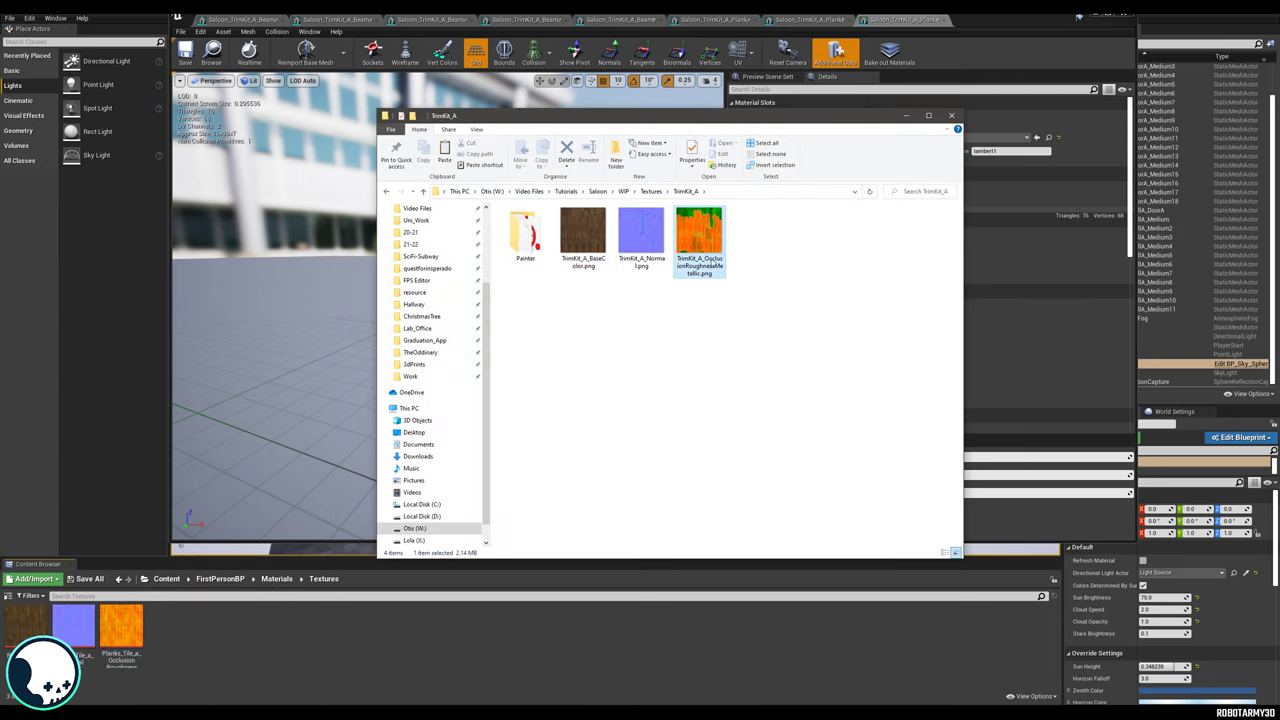
Import the TrimKit_A base color, normal and occlusion-roughness-metallic PNGs into the Textures folder, saving the occlusion-roughness-metallic texture with sRGB off.
left_click(596, 260, "shift")
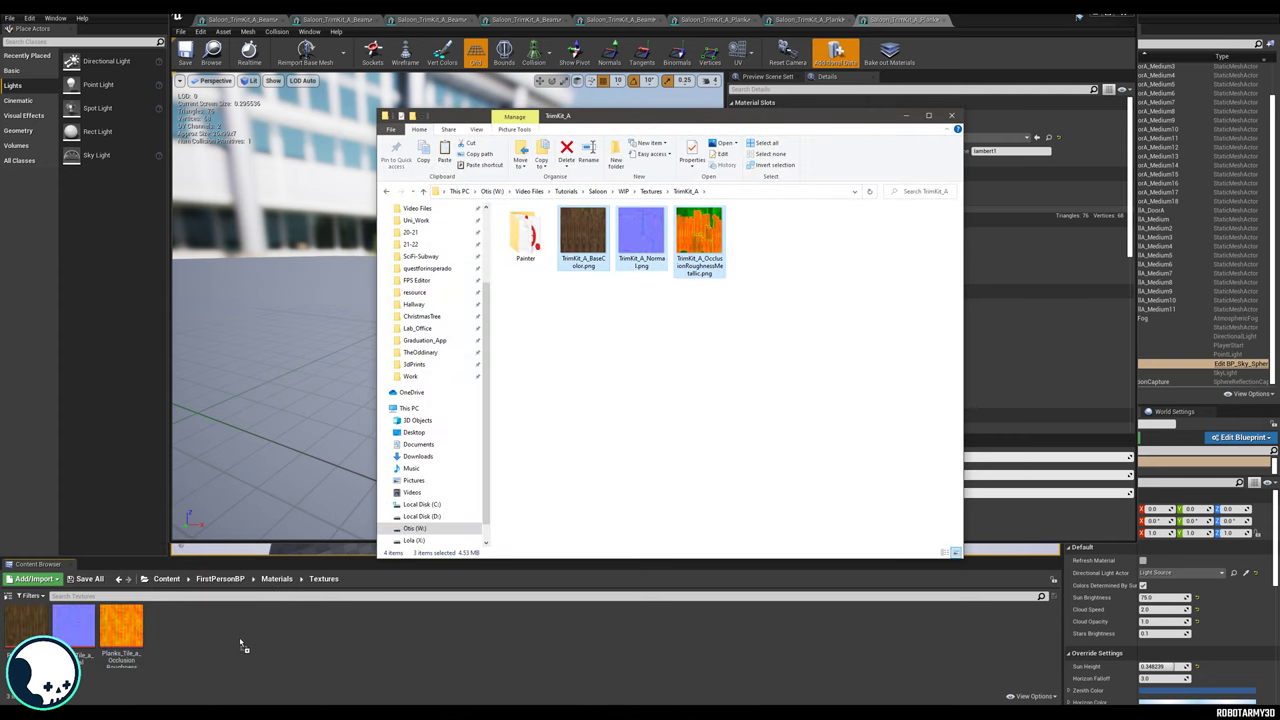
left_click_drag(240, 645, 242, 645)
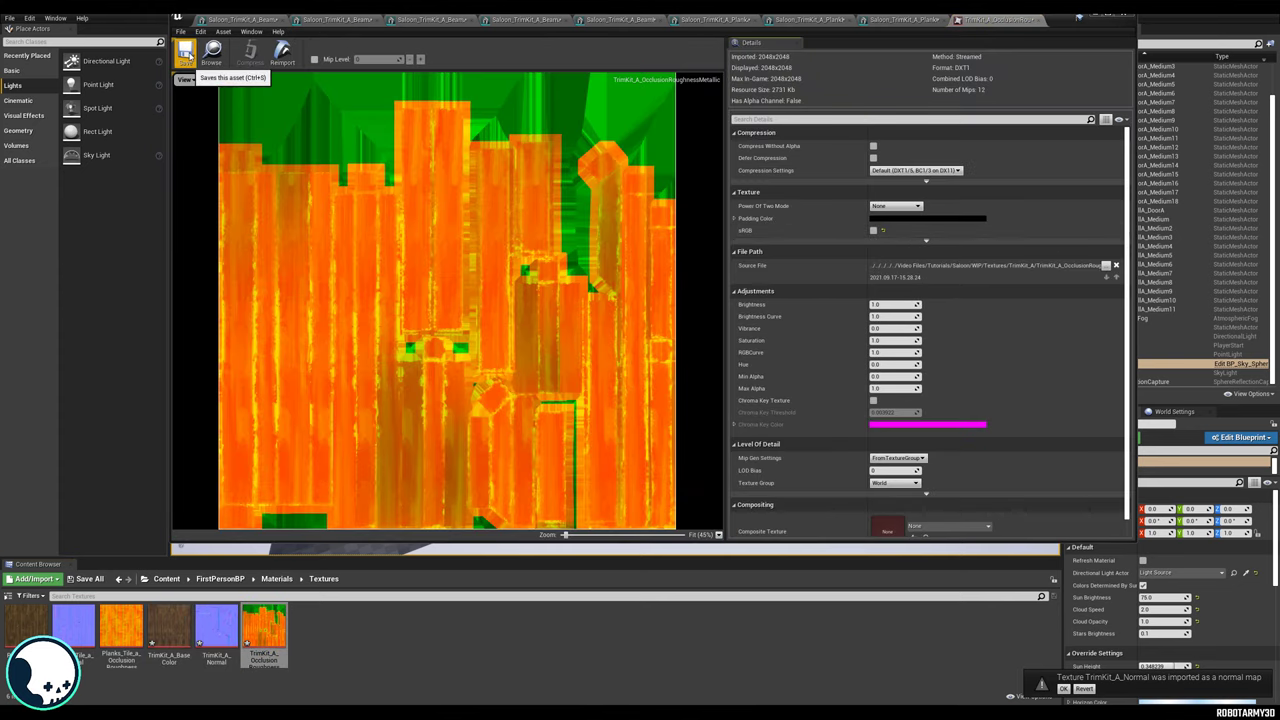
left_click(185, 52)
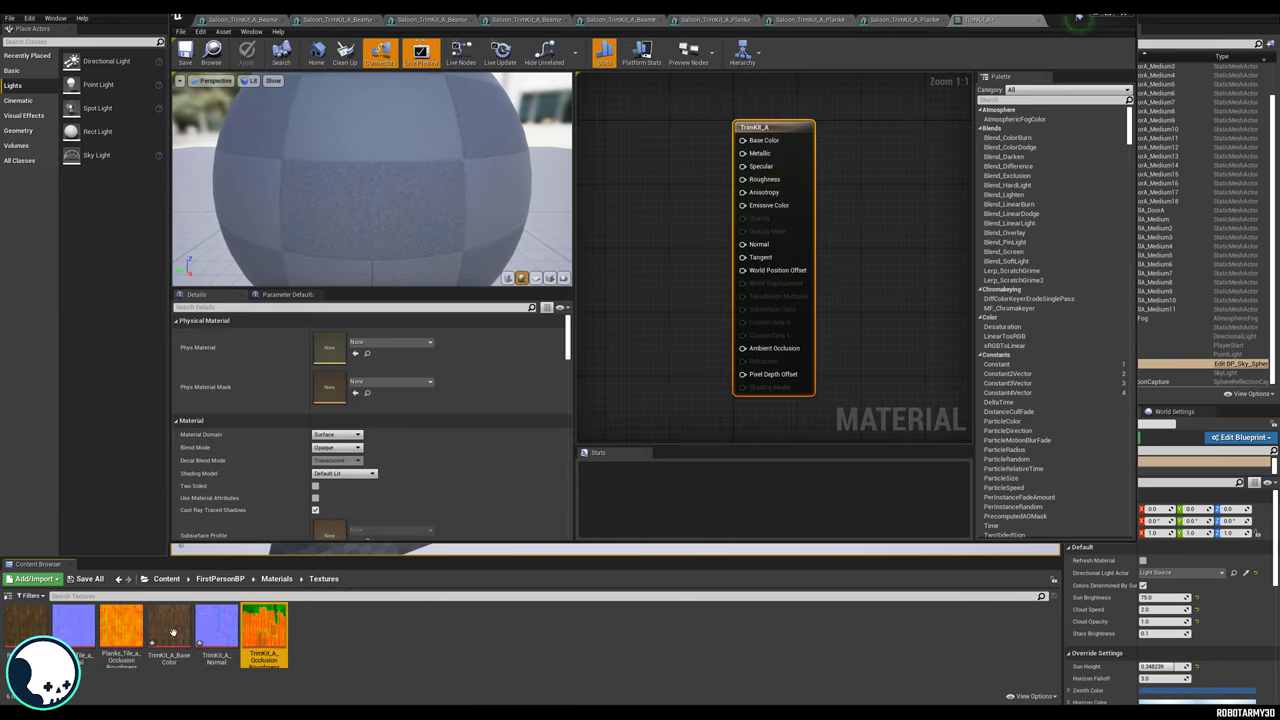
Add the three TrimKit_A textures to the material graph and connect the base color and normal maps to their matching inputs.
left_click(169, 630)
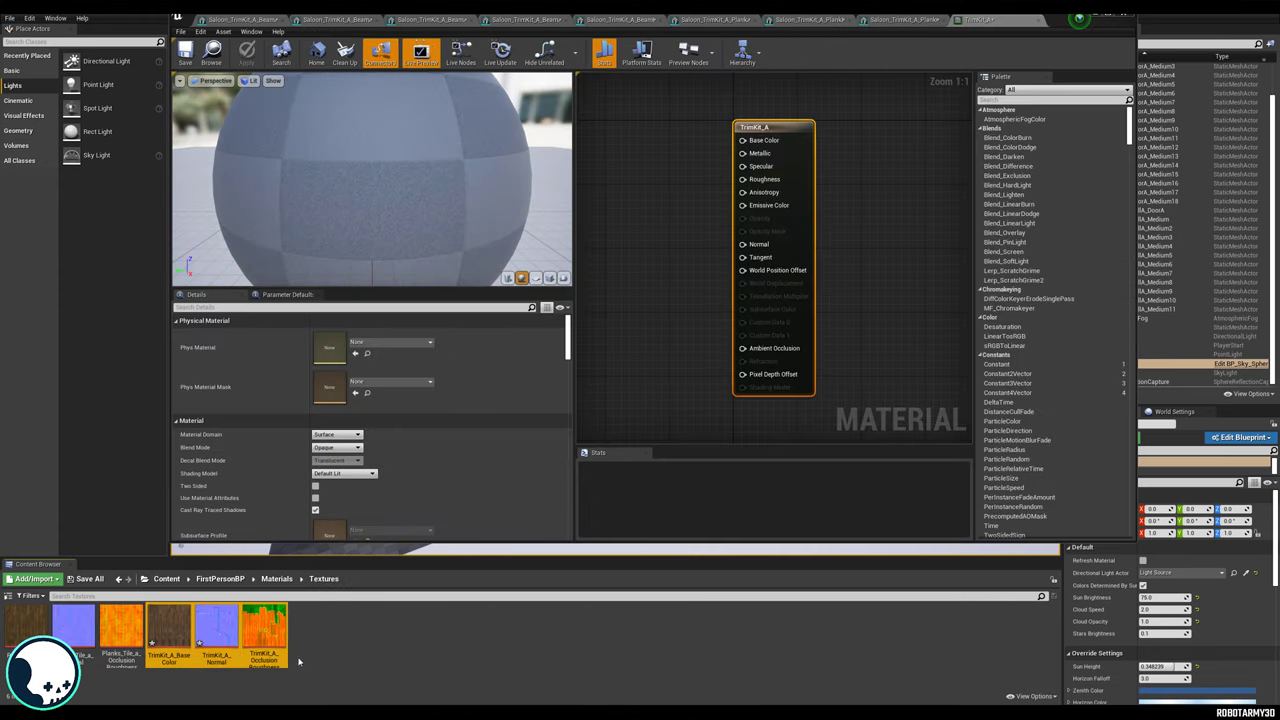
left_click(264, 630, "shift")
left_click_drag(264, 630, 662, 280)
left_click_drag(761, 133, 847, 148)
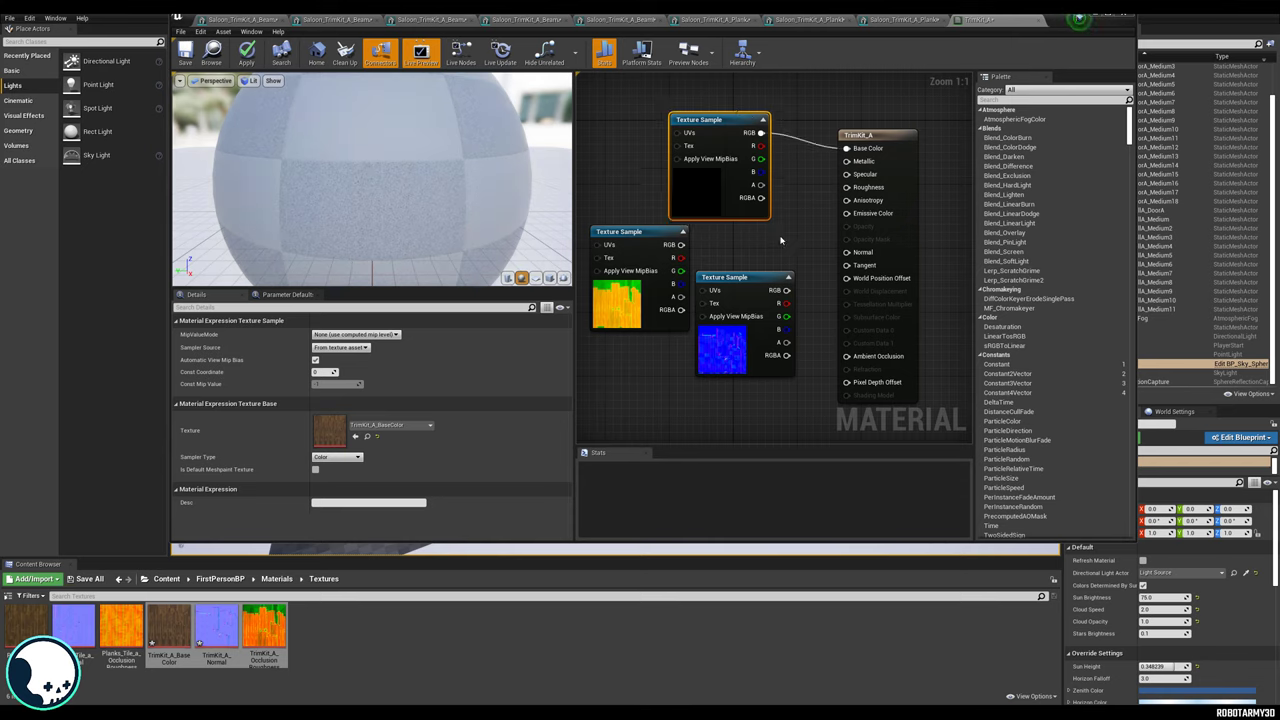
left_click_drag(787, 289, 842, 259)
left_click_drag(756, 279, 738, 228)
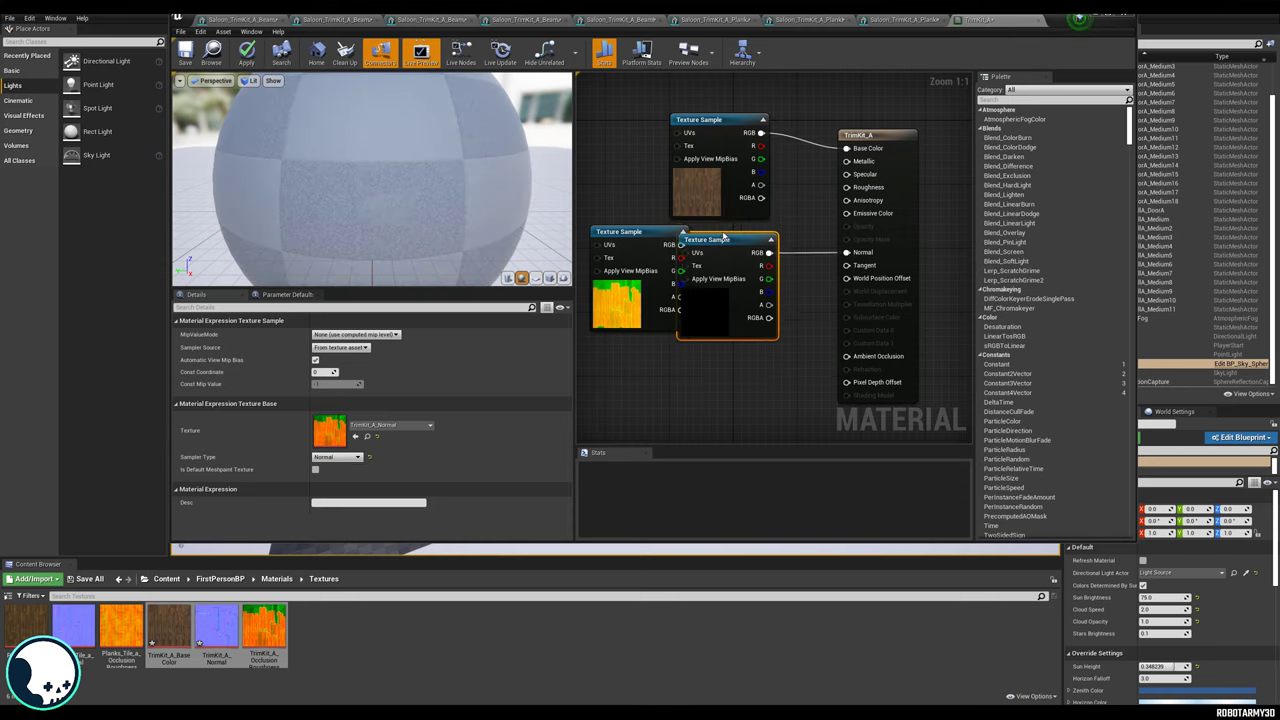
Connect the packed texture's red channel to Ambient Occlusion, green to Roughness and blue to Metallic.
left_click_drag(630, 231, 847, 357)
left_click_drag(737, 399, 813, 408)
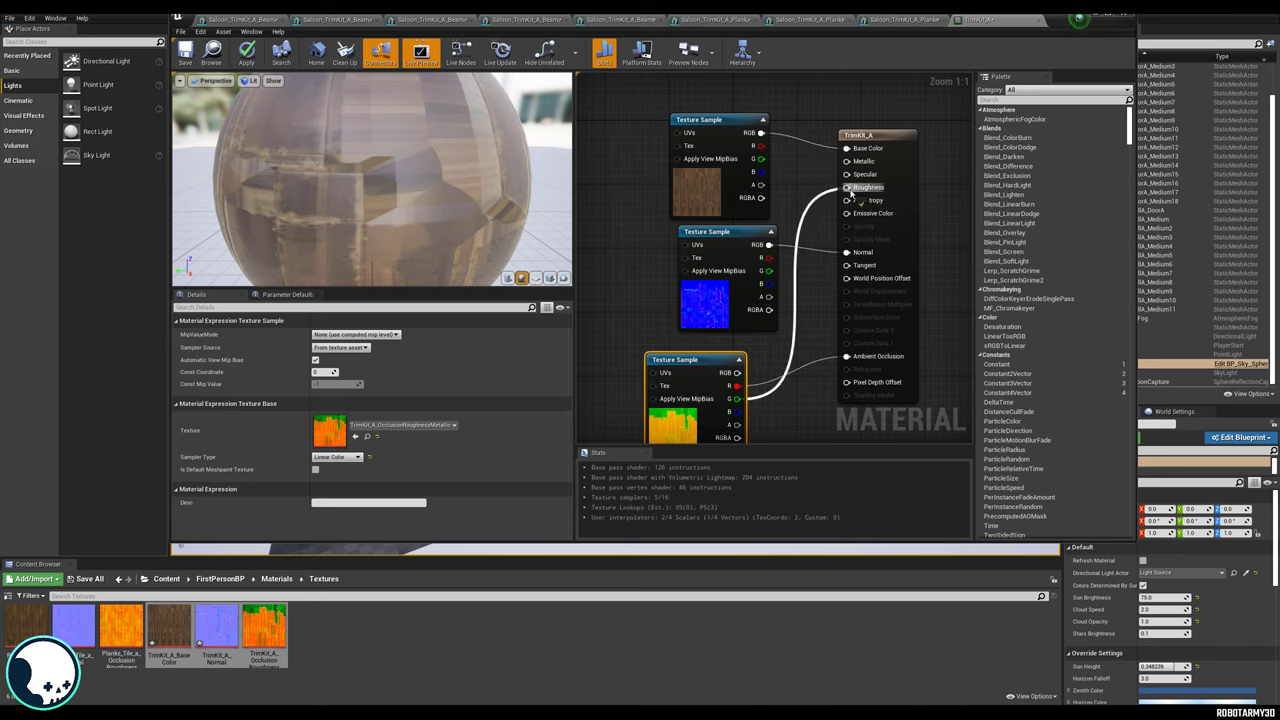
left_click_drag(849, 191, 849, 188)
left_click_drag(735, 413, 857, 228)
left_click_drag(851, 167, 847, 163)
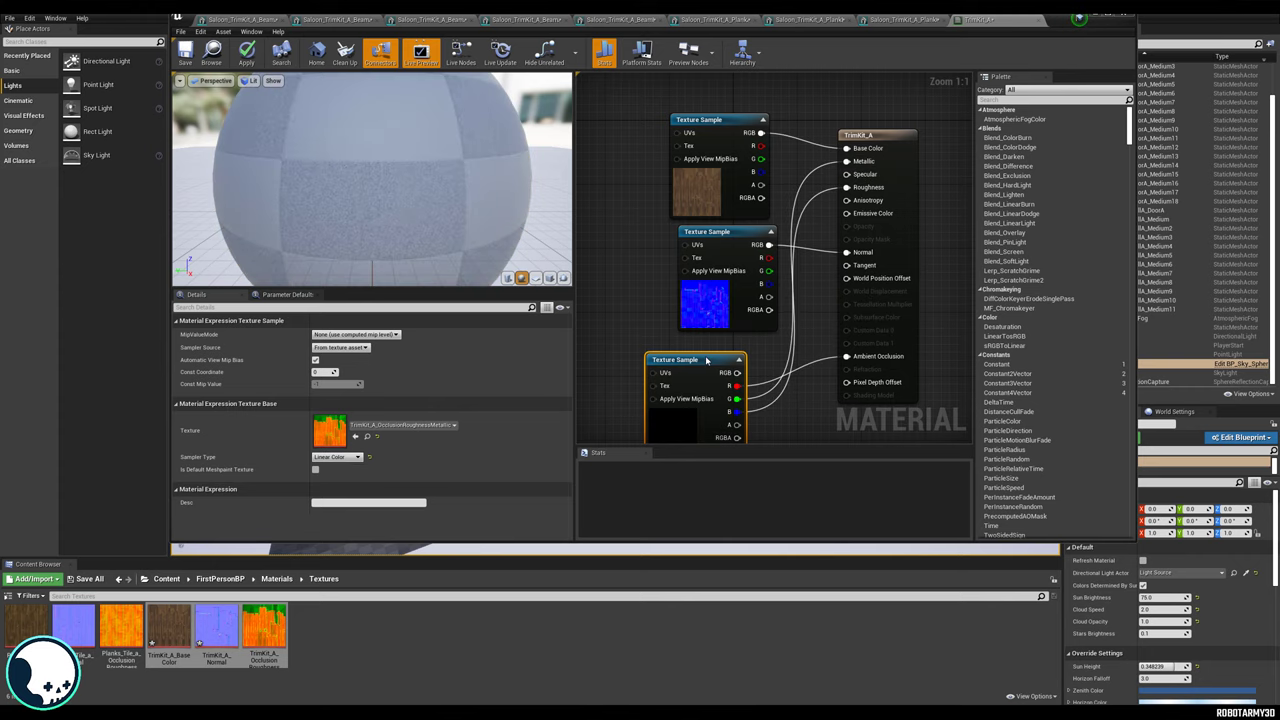
left_click_drag(706, 360, 738, 344)
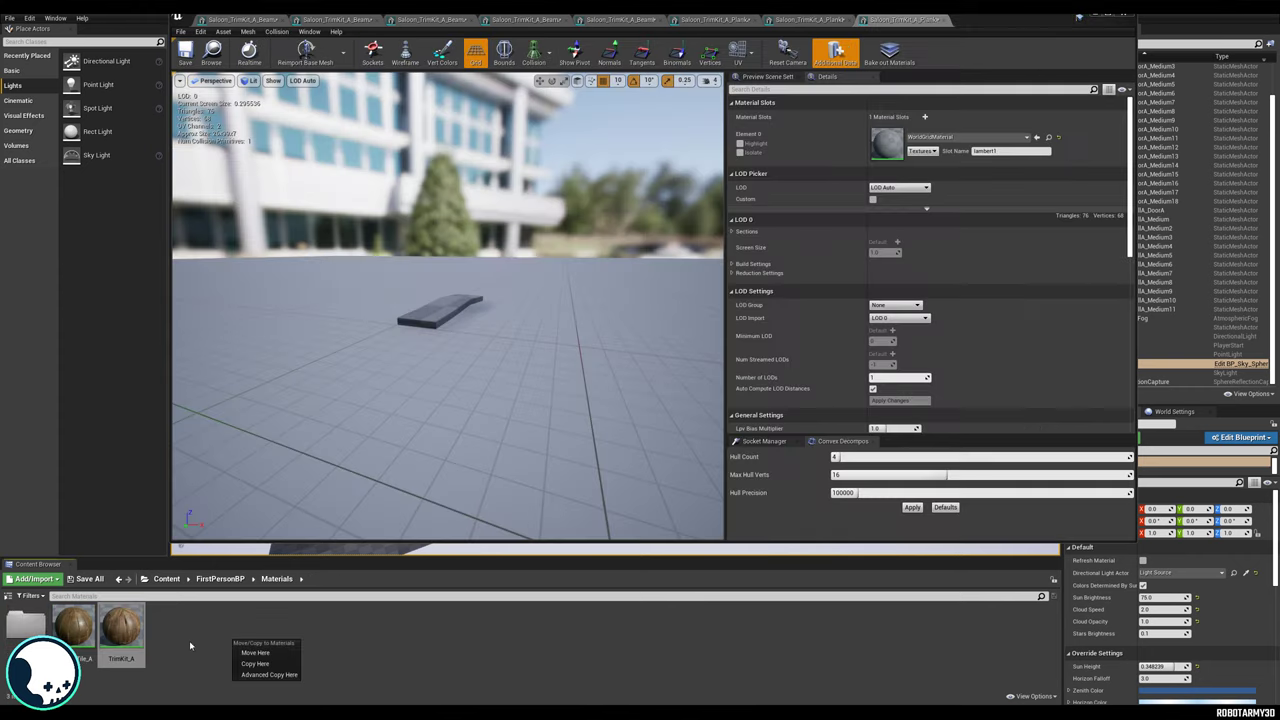
Assign the TrimKit_A material to the PlankC mesh, inspect the result and close its editor.
left_click_drag(121, 630, 886, 190)
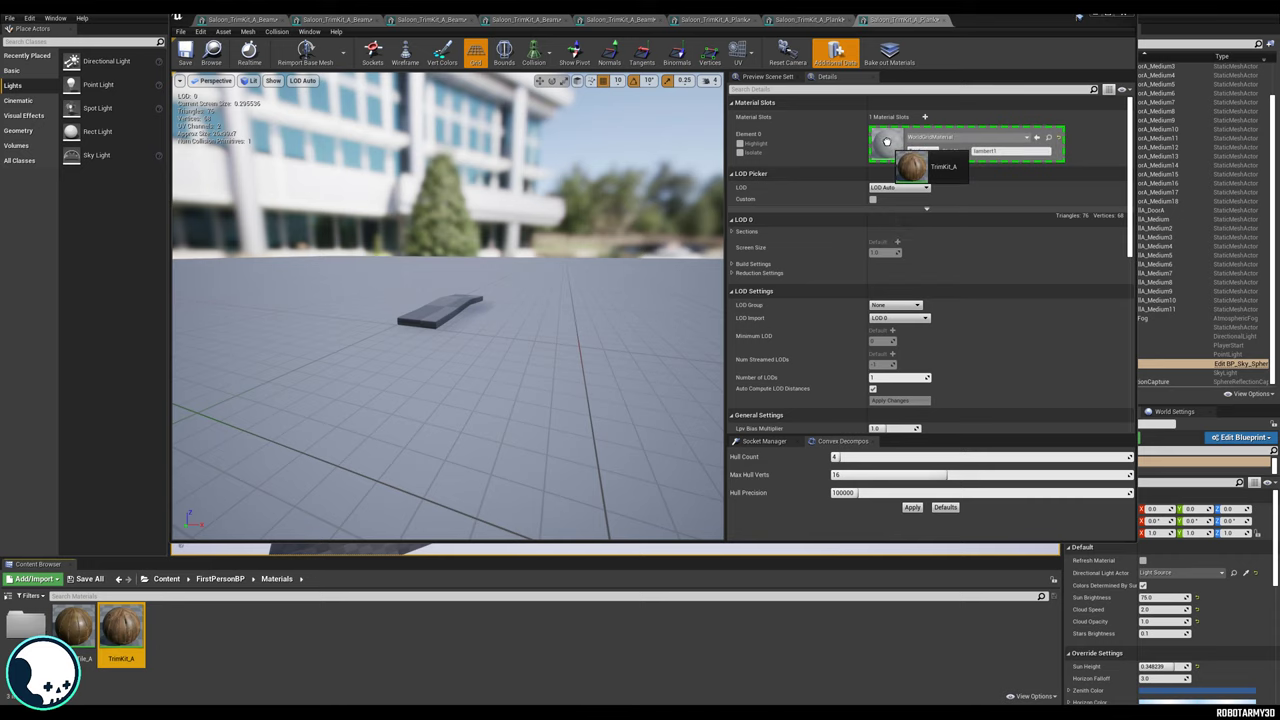
scroll(855, 425, "down", 2)
scroll(870, 375, "down", 5)
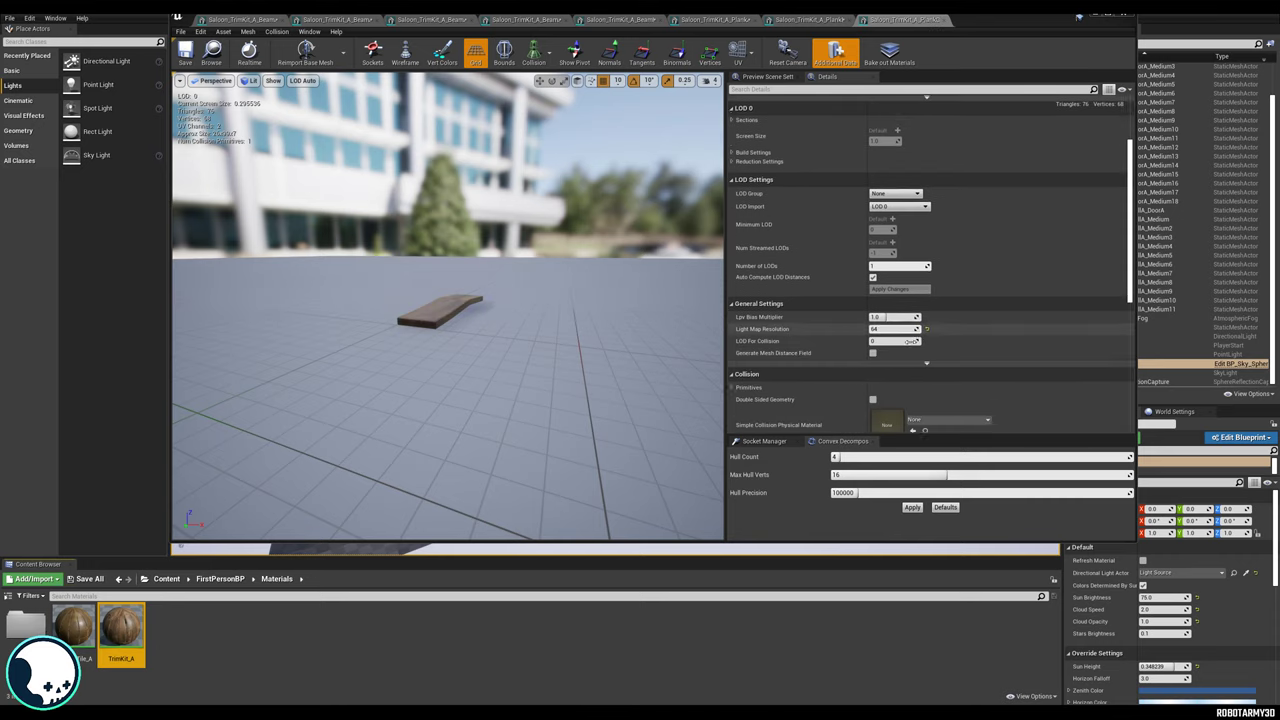
scroll(975, 330, "up", 4)
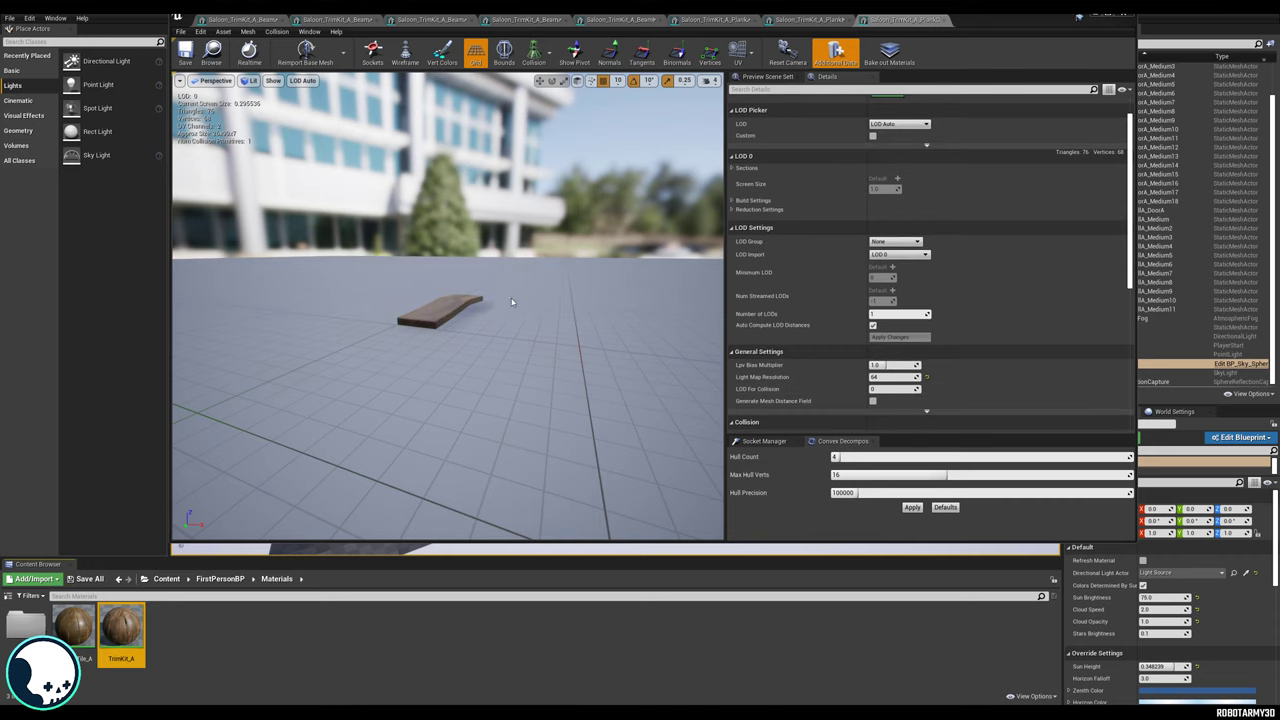
left_click_drag(514, 300, 644, 356, "alt")
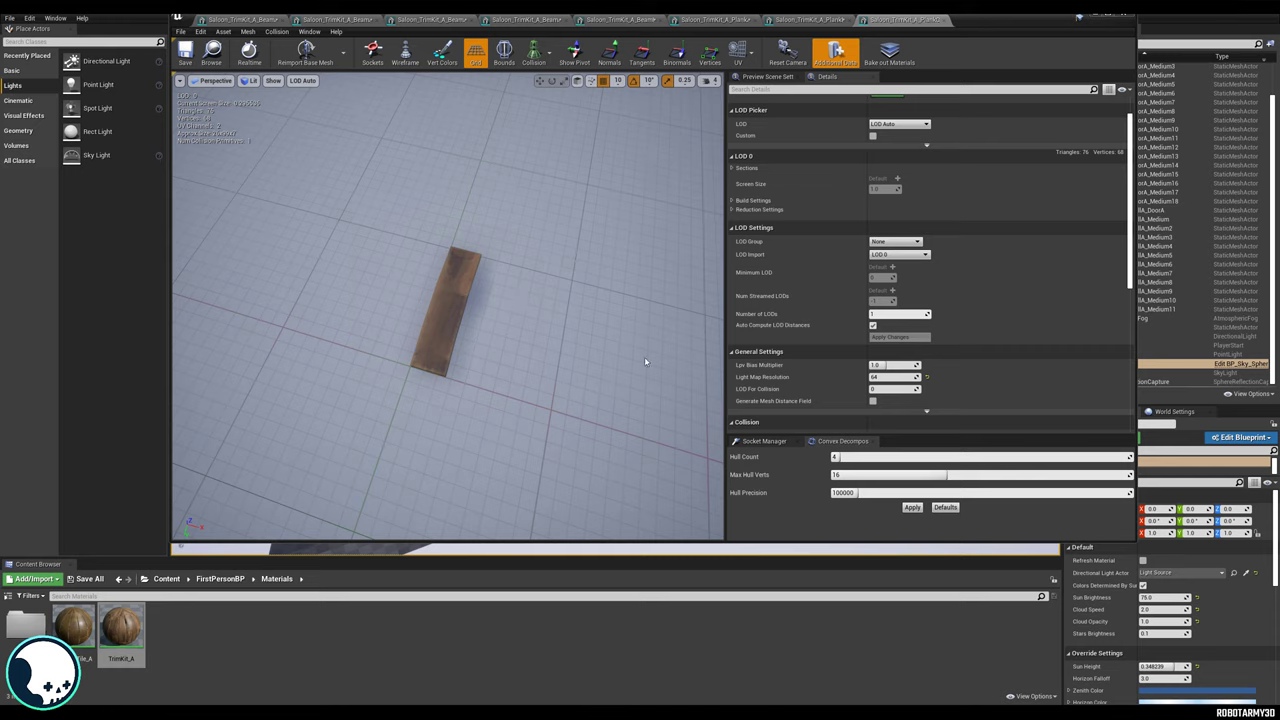
left_click(944, 21)
Assign the TrimKit_A material to the PlankB and PlankA meshes and close their editors.
scroll(889, 344, "down", 3)
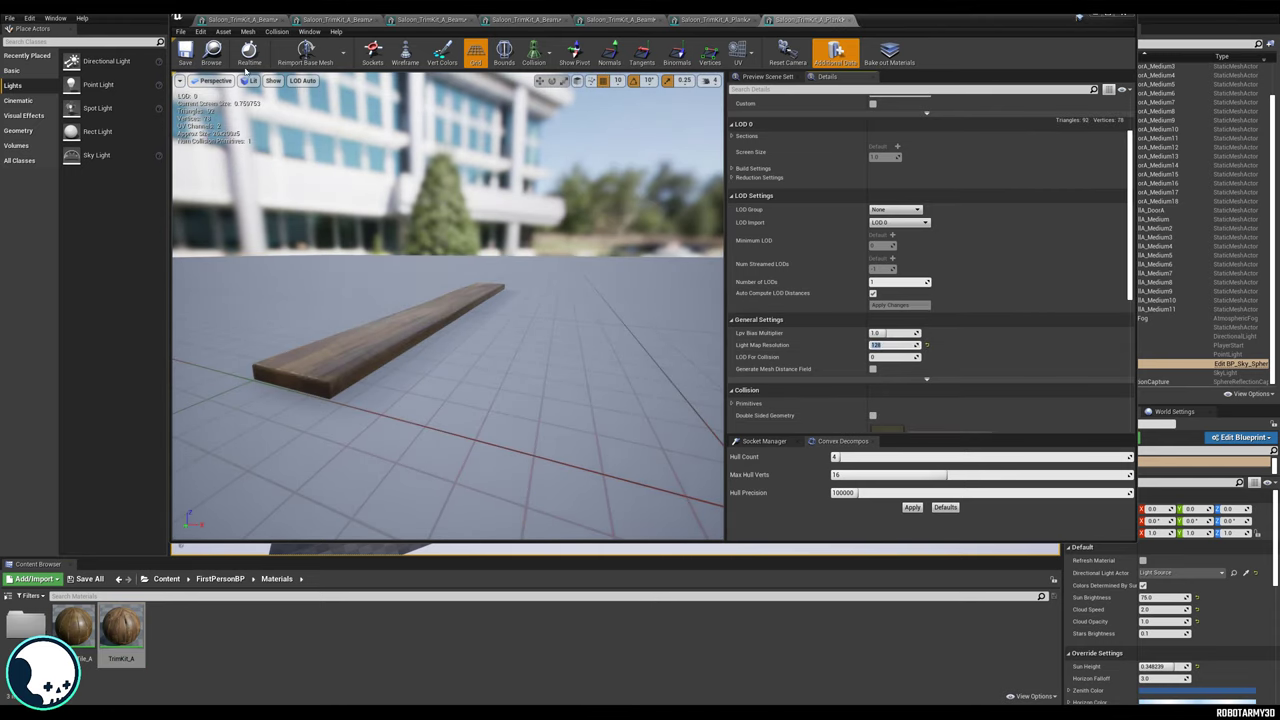
left_click(848, 20)
scroll(890, 320, "down", 4)
left_click(756, 21)
Assign TrimKit_A to the five beam meshes, set the BeamA_Medium light map resolution to 32, and close all remaining mesh editors.
scroll(890, 312, "down", 3)
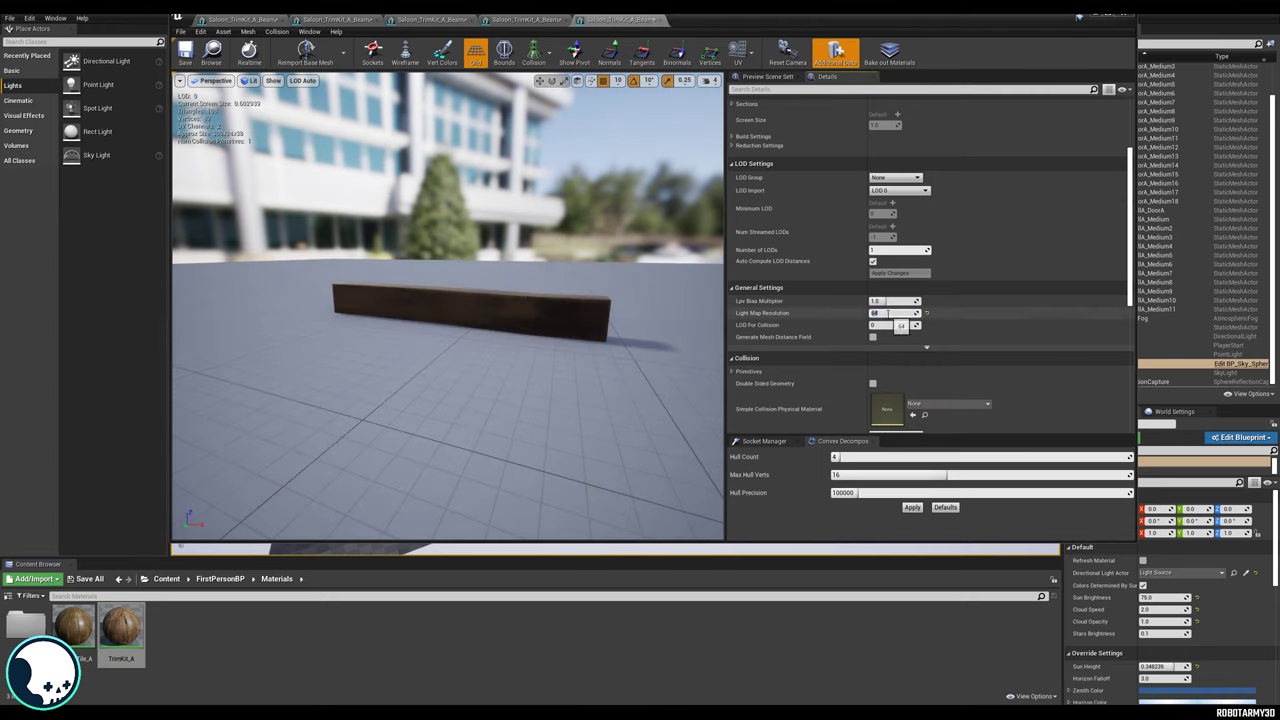
left_click(661, 20)
left_click(566, 20)
scroll(886, 361, "down", 2)
left_click(886, 361)
type("32")
left_click(472, 20)
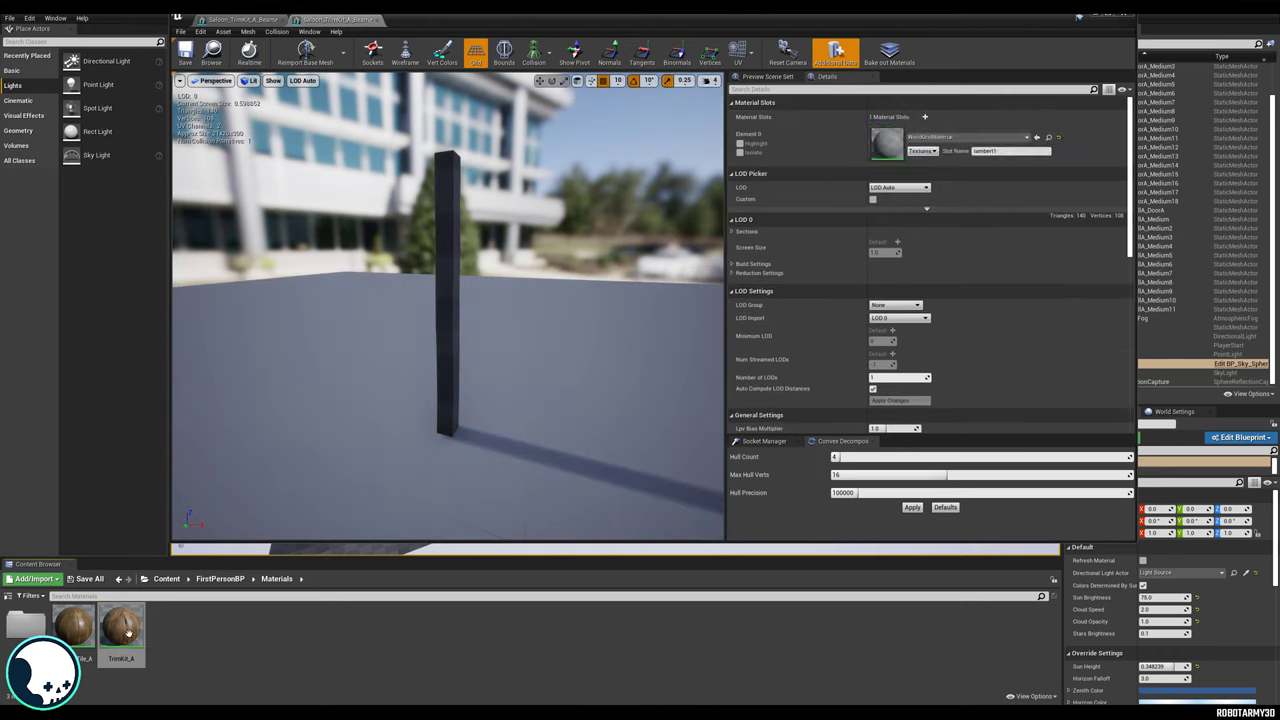
left_click(378, 20)
left_click(283, 20)
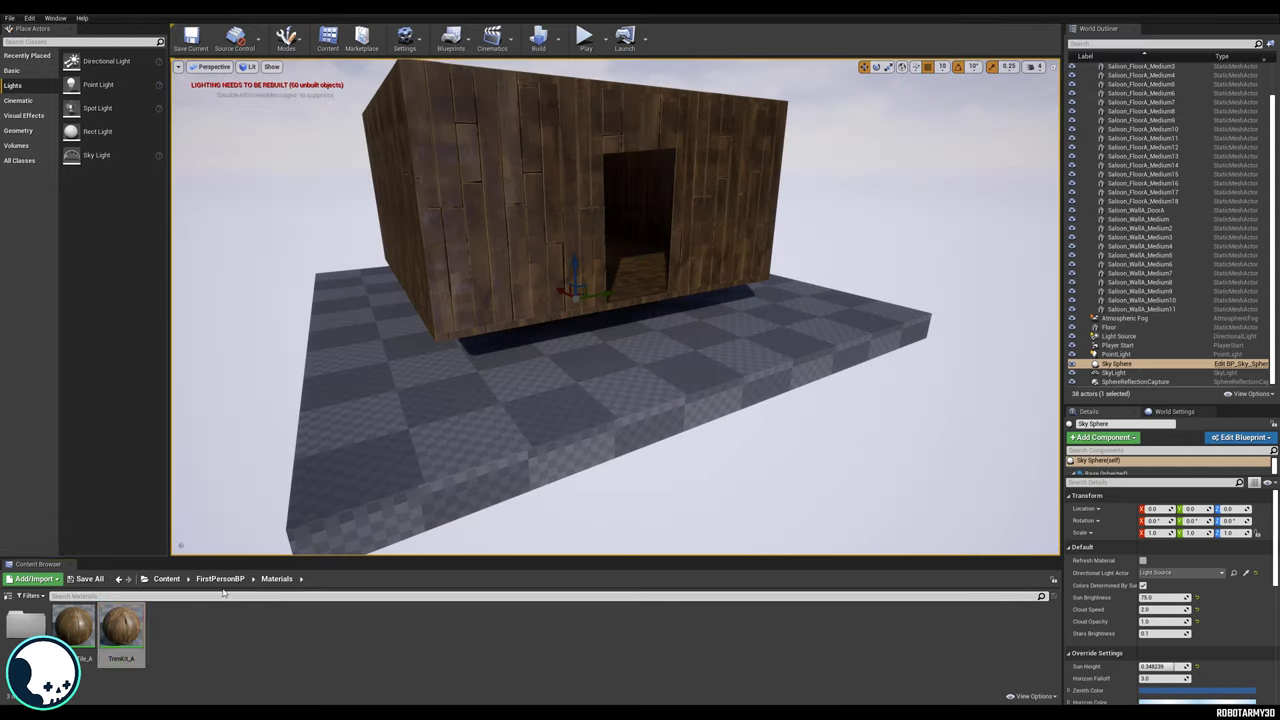
Place Saloon_TrimKit_A_BeamA_Large from the Models folder upright in the room's interior corner at about X 260, Y -330, Z 90.
left_click(220, 578)
double_click(170, 628)
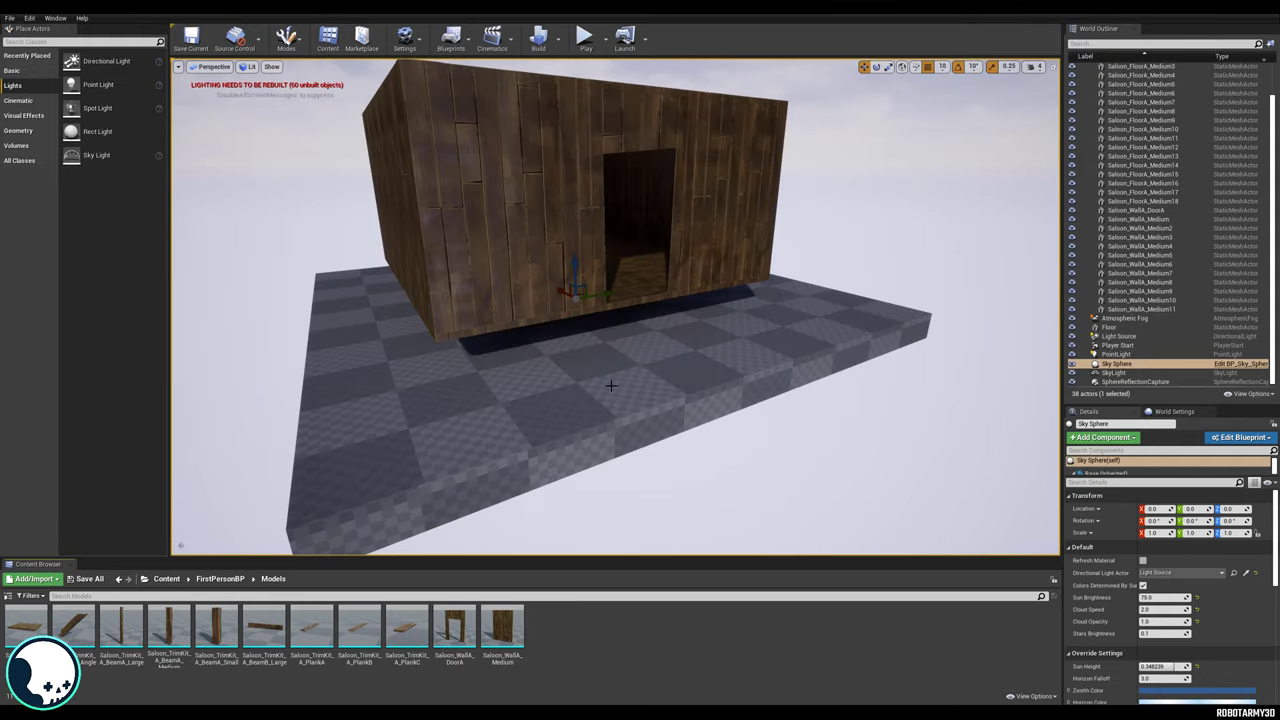
key("w")
right_click_drag(611, 385, 414, 370)
key("d")
key("w")
left_click_drag(121, 629, 672, 415)
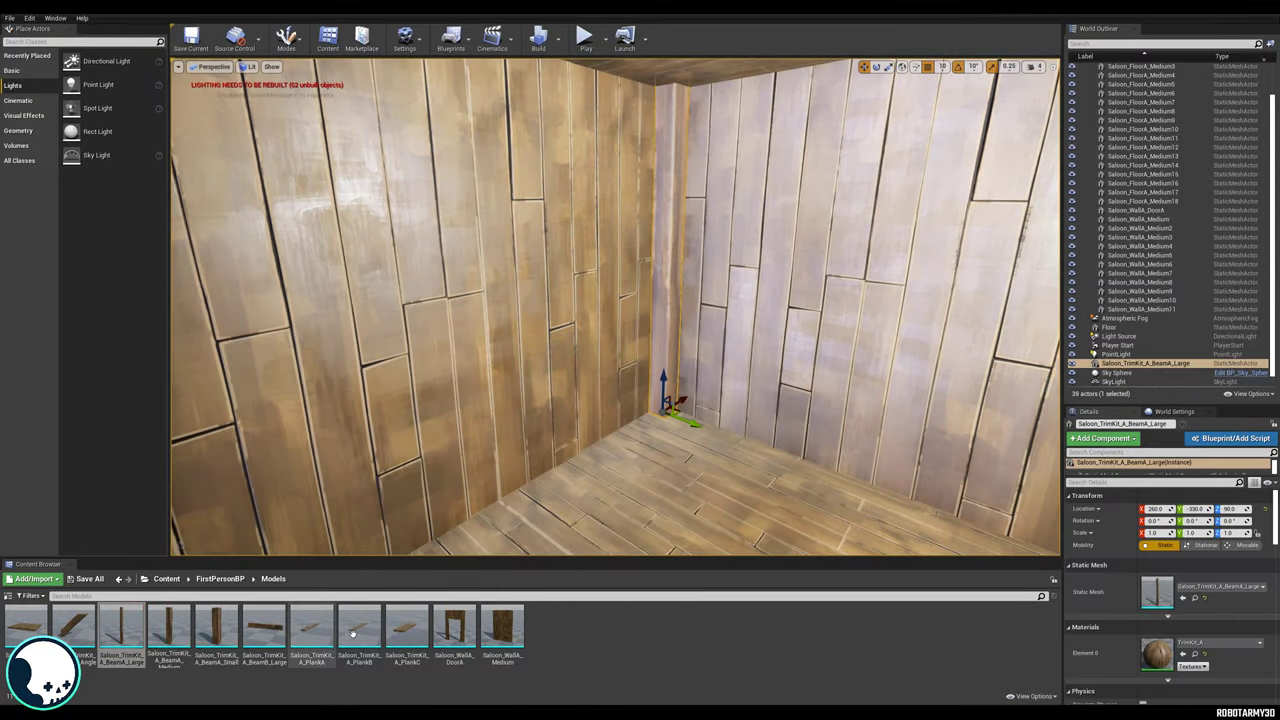
Place Saloon_TrimKit_A_BeamA_Angle against the corner beam, rotate it 90° about Z and lower it to Z 310.
left_click_drag(72, 628, 700, 140)
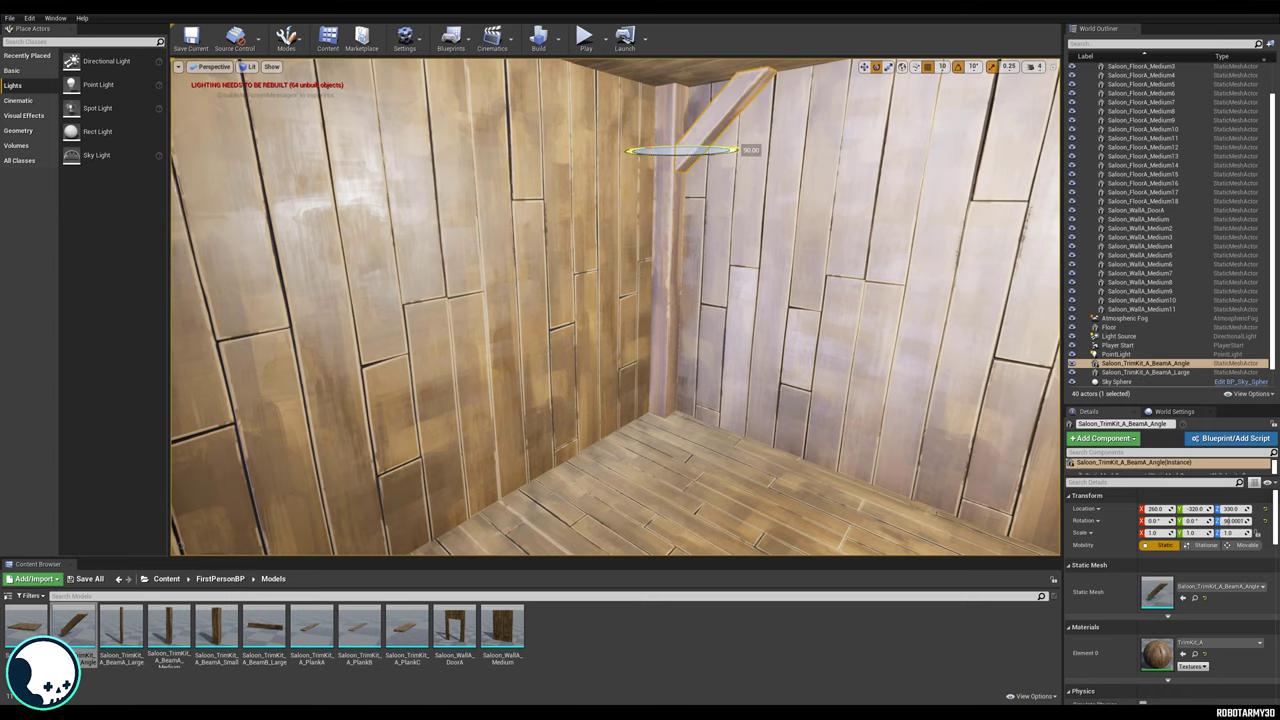
key("f")
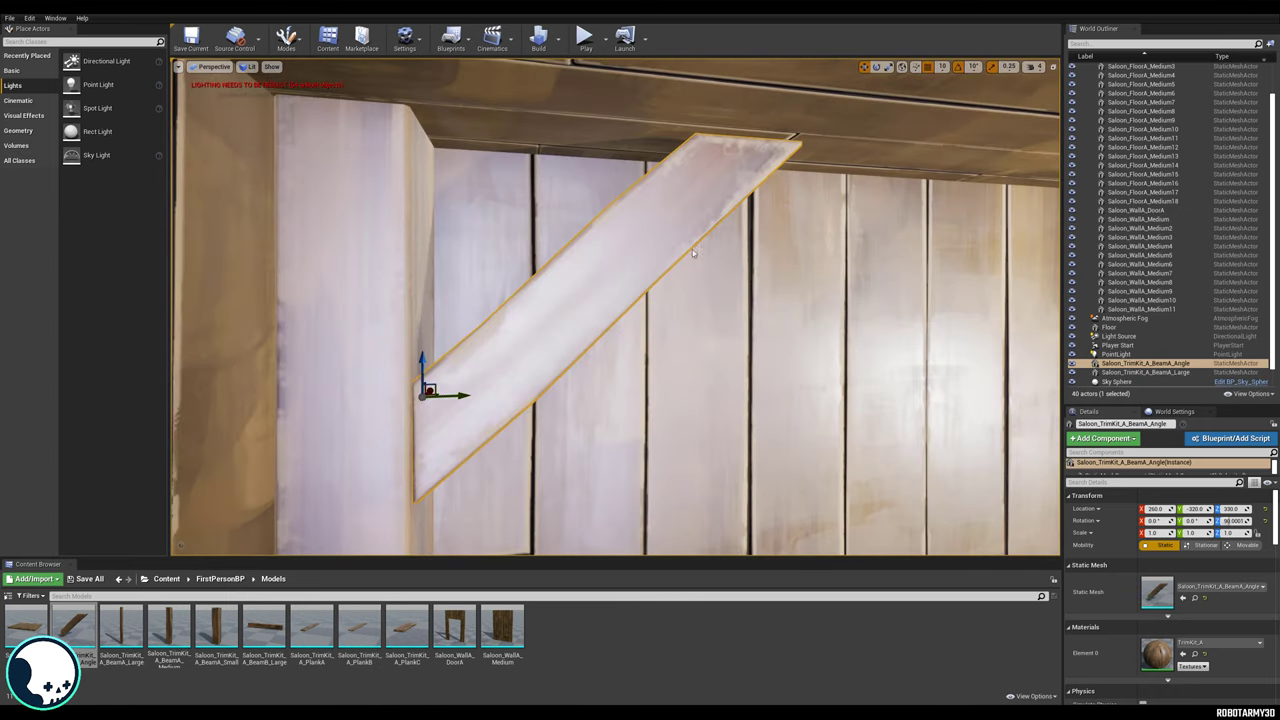
left_click_drag(424, 372, 426, 476)
scroll(543, 457, "down", 6)
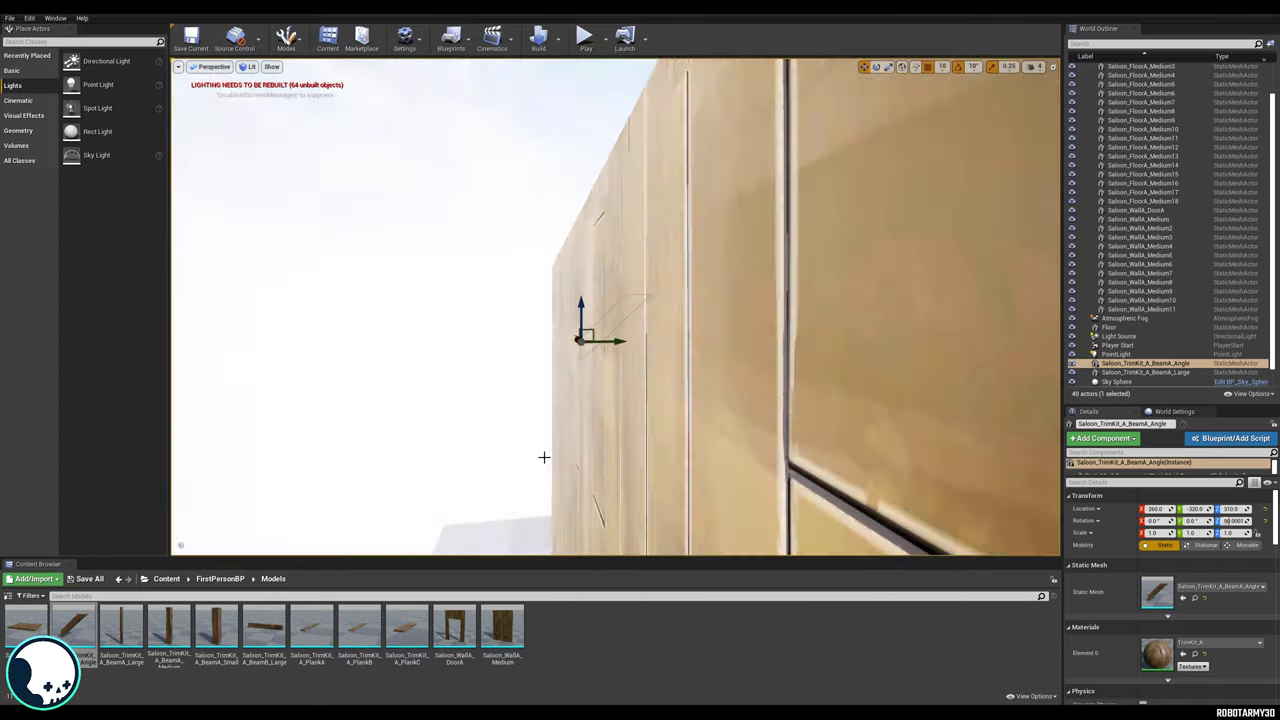
left_click_drag(543, 457, 706, 417, "alt")
middle_click_drag(706, 417, 786, 361)
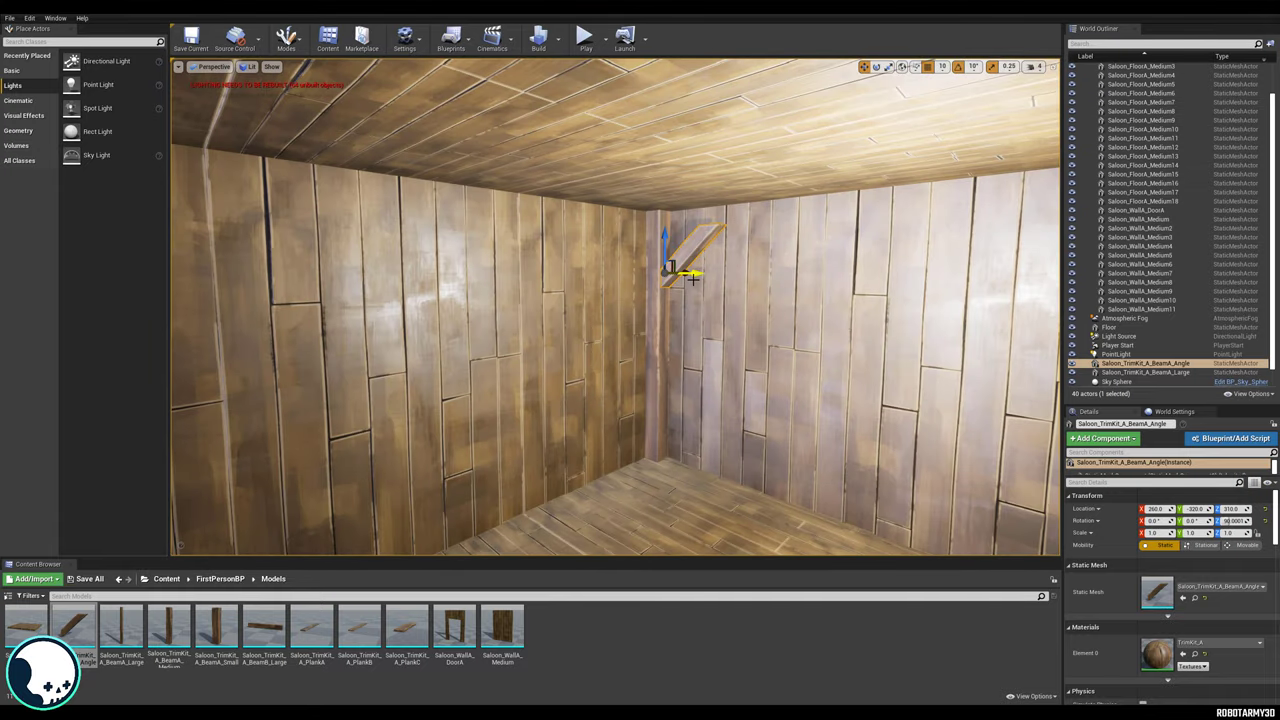
Duplicate the angled brace onto the adjacent wall and place Saloon_TrimKit_A_BeamB_Large along the ceiling edge, rotated 90° about Z.
left_click_drag(680, 275, 724, 275, "alt")
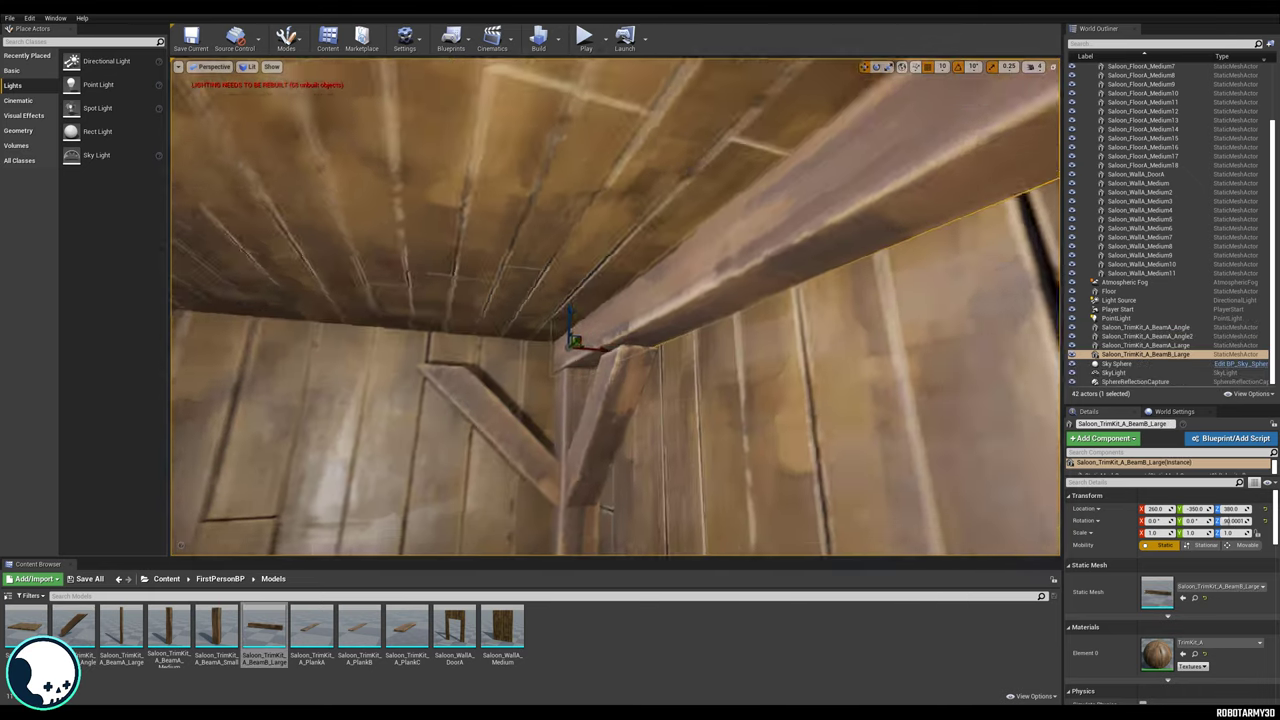
left_click_drag(480, 380, 553, 426, "alt")
middle_click_drag(554, 426, 590, 430)
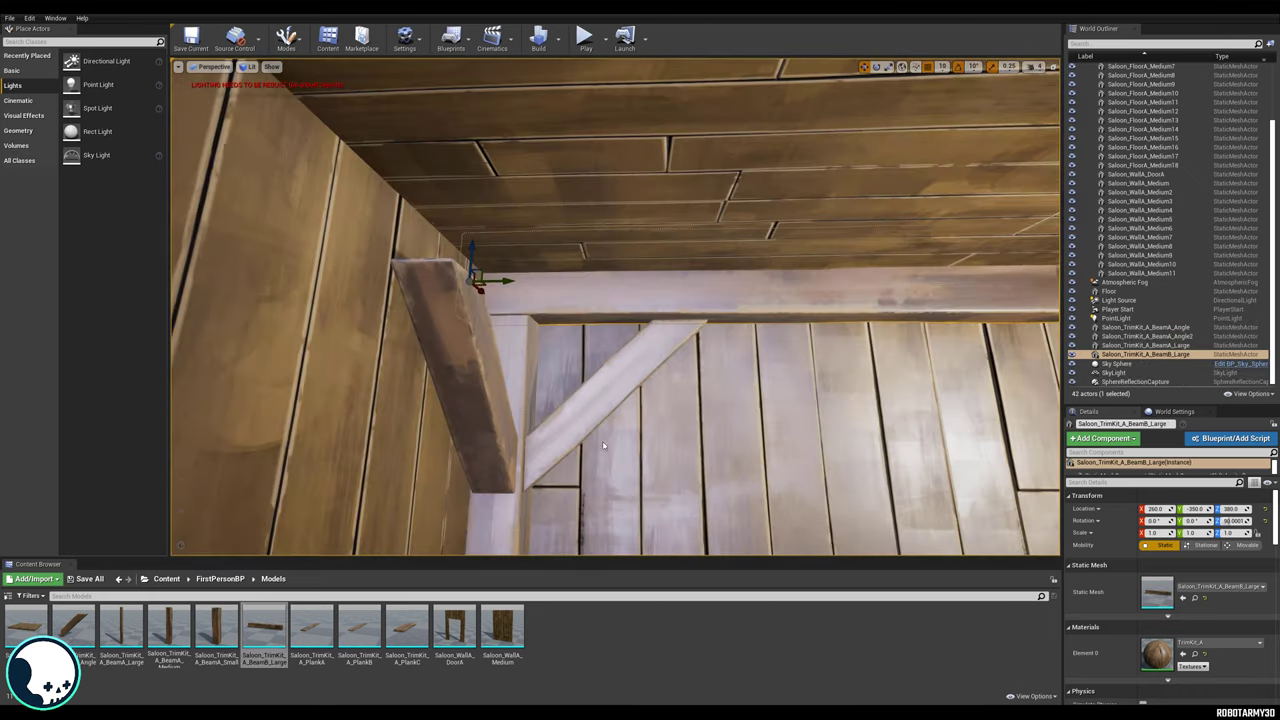
Turn off grid snapping and lower the ceiling beam slightly to about Z 378.
left_click_drag(590, 430, 708, 368, "alt")
scroll(632, 434, "down", 5)
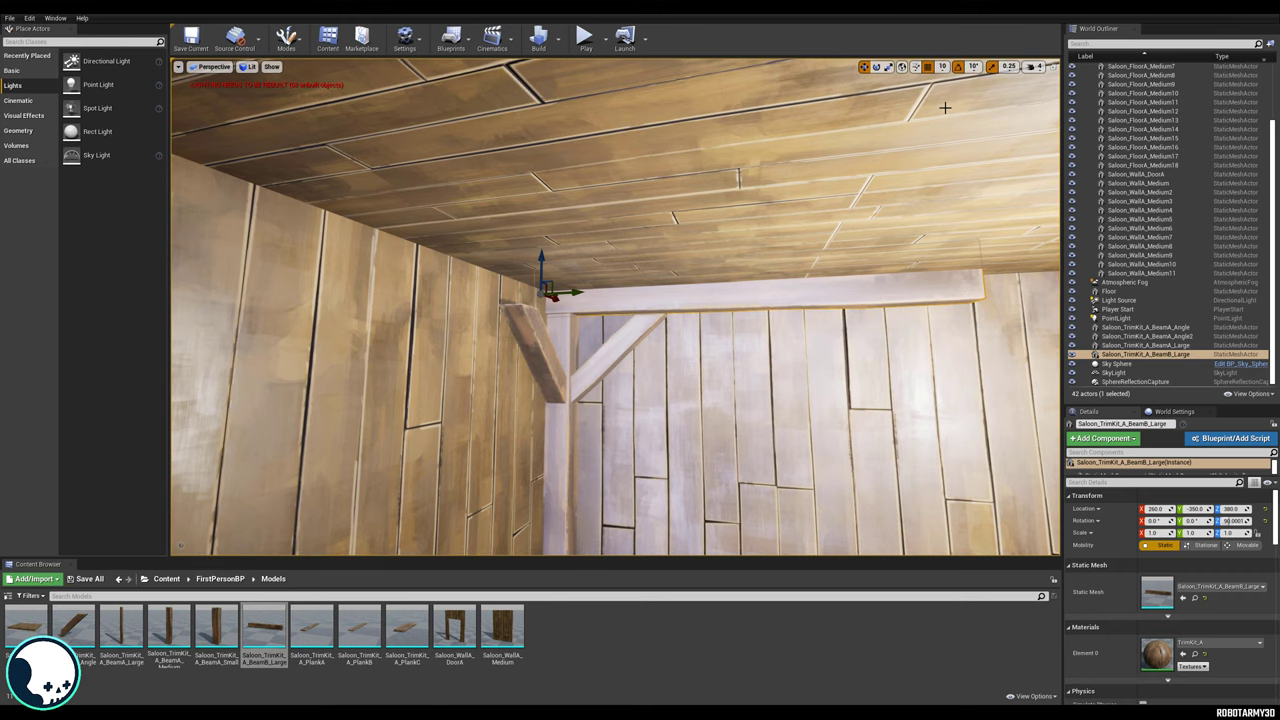
left_click_drag(944, 107, 944, 160, "alt")
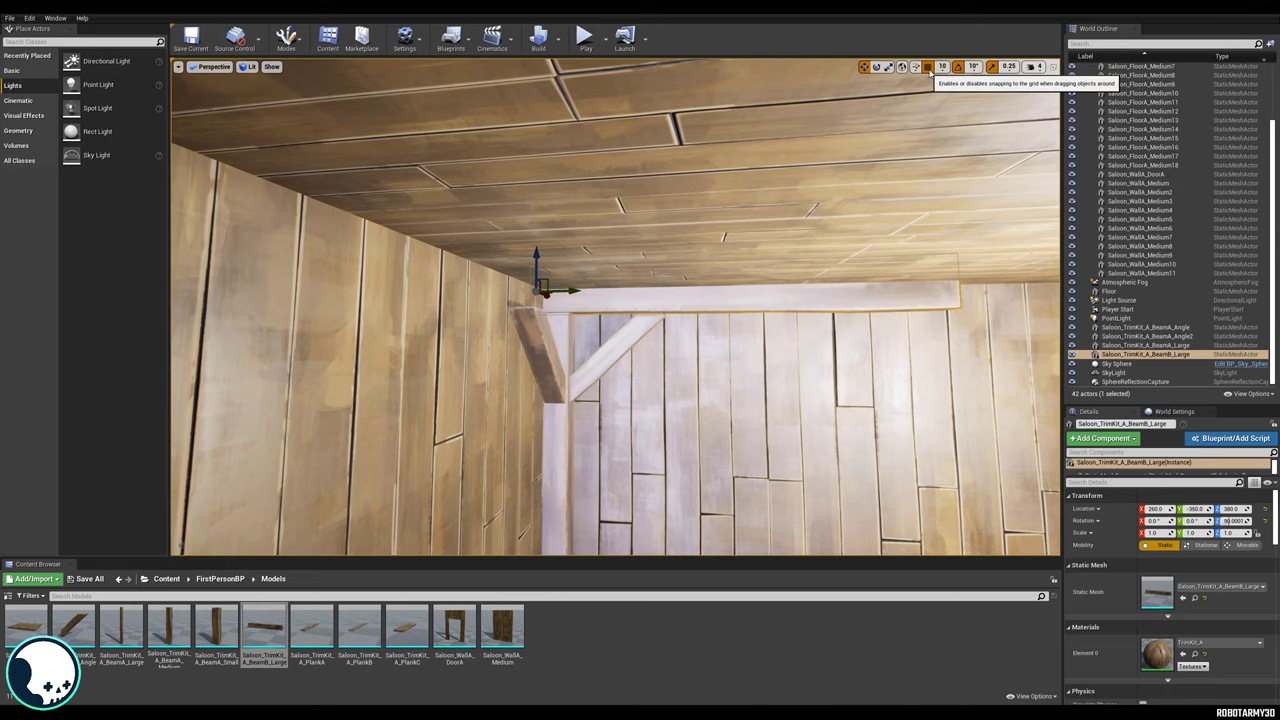
mouse_move(929, 143)
left_mouse_down("alt")
mouse_move(1040, 143)
mouse_move(920, 150)
left_mouse_up("alt")
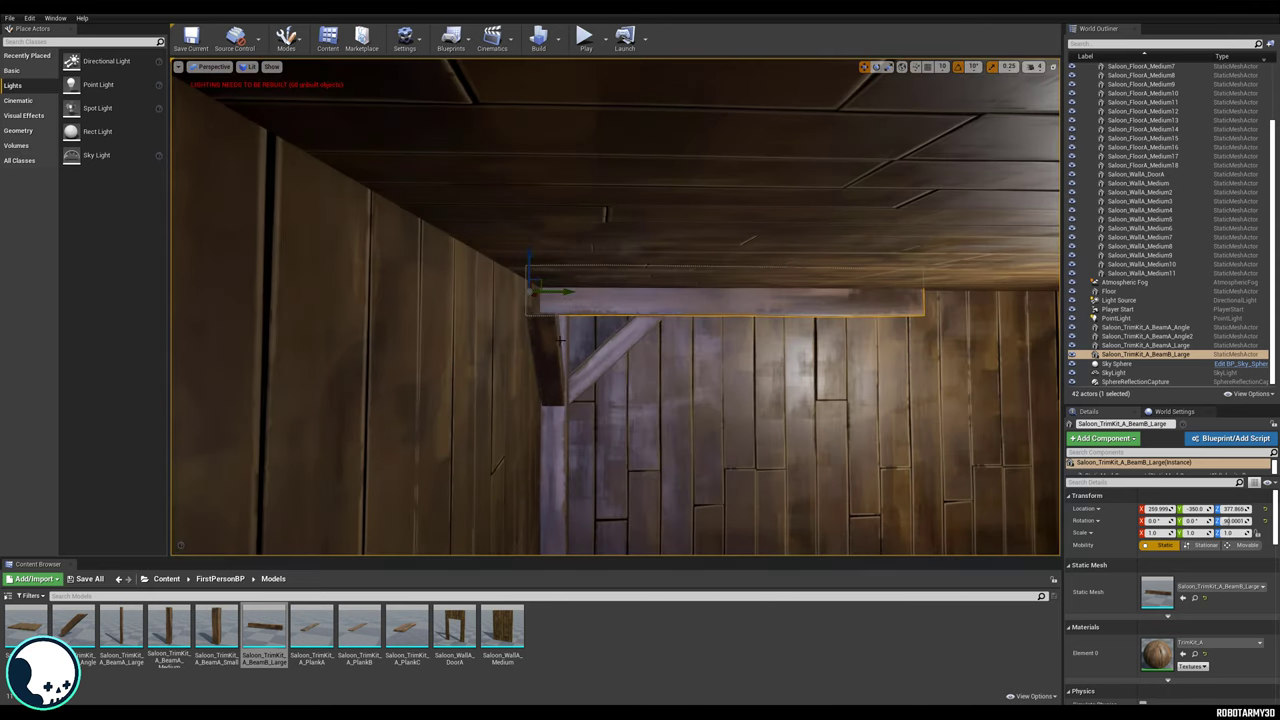
Duplicate the BeamB_Large ceiling beam along the same wall to continue the run, and select both beams.
left_click_drag(529, 262, 1015, 325)
scroll(582, 254, "down", 3)
scroll(740, 327, "up", 4)
left_click(745, 276, "ctrl")
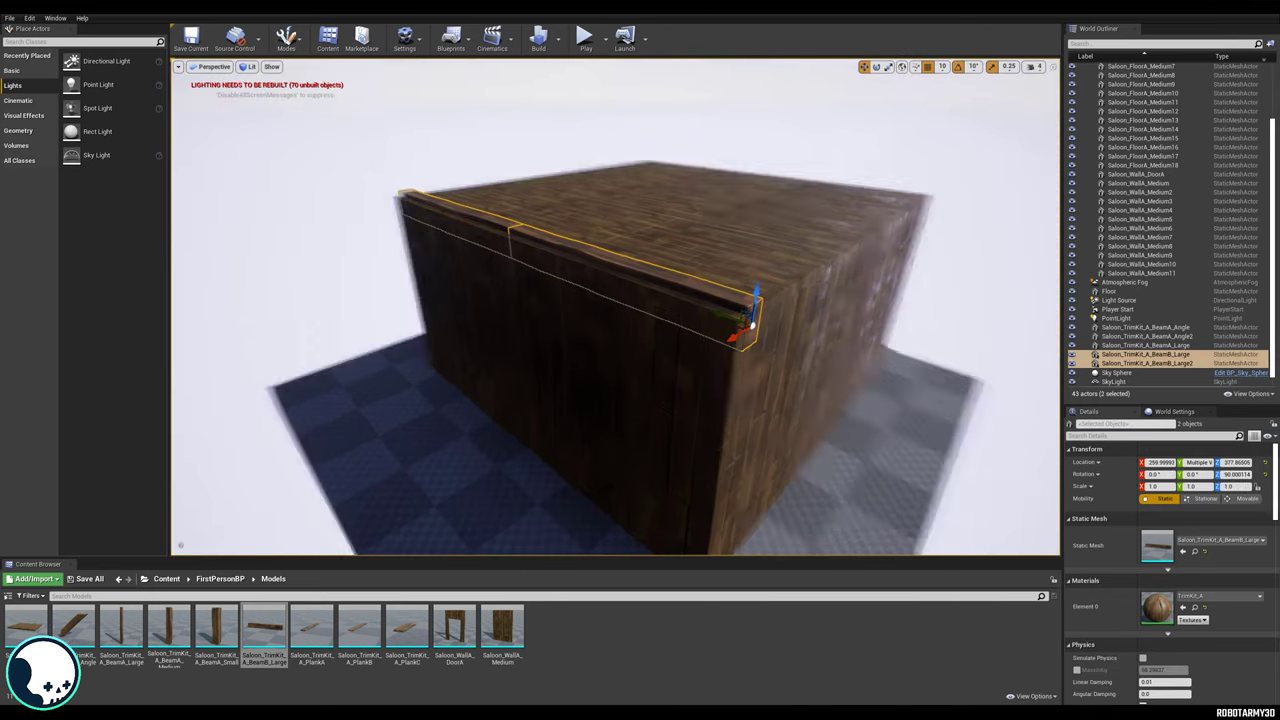
left_click_drag(428, 311, 920, 170, "alt")
right_click_drag(701, 224, 756, 256)
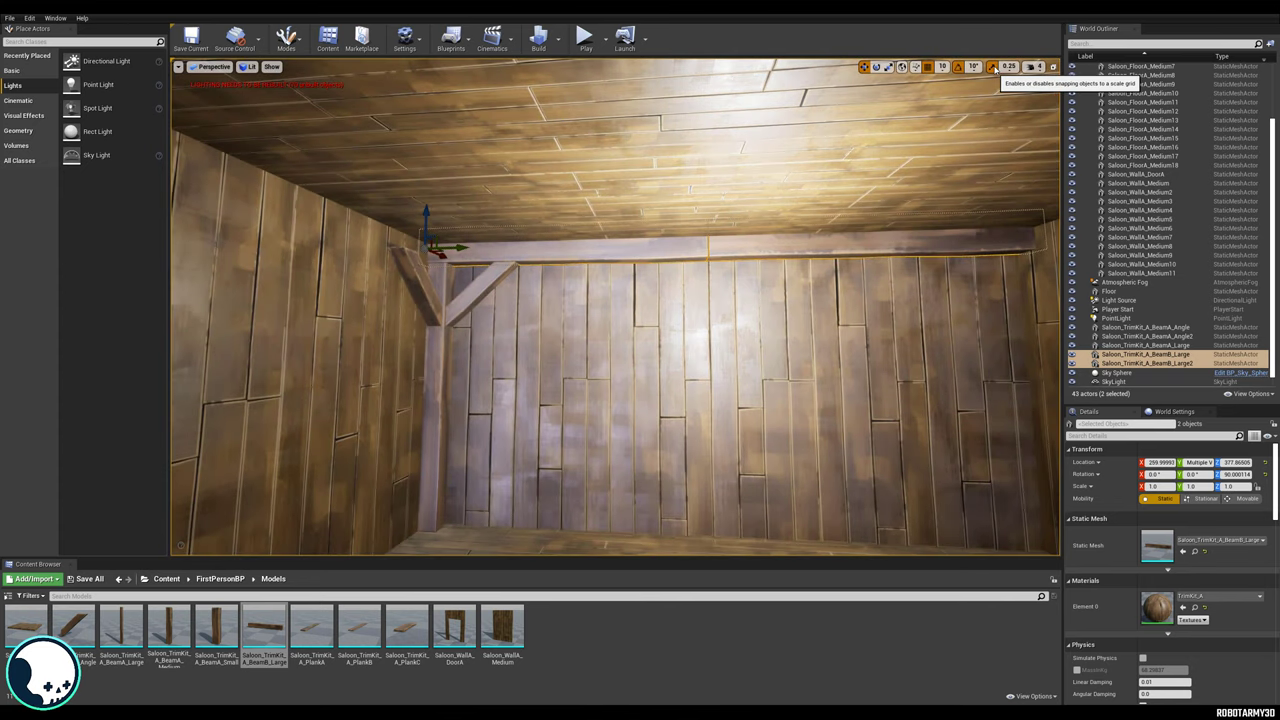
Turn off scale snapping and stretch both ceiling beams lengthwise to an X scale of about 1.1.
left_click(993, 67)
right_click_drag(923, 75, 941, 75)
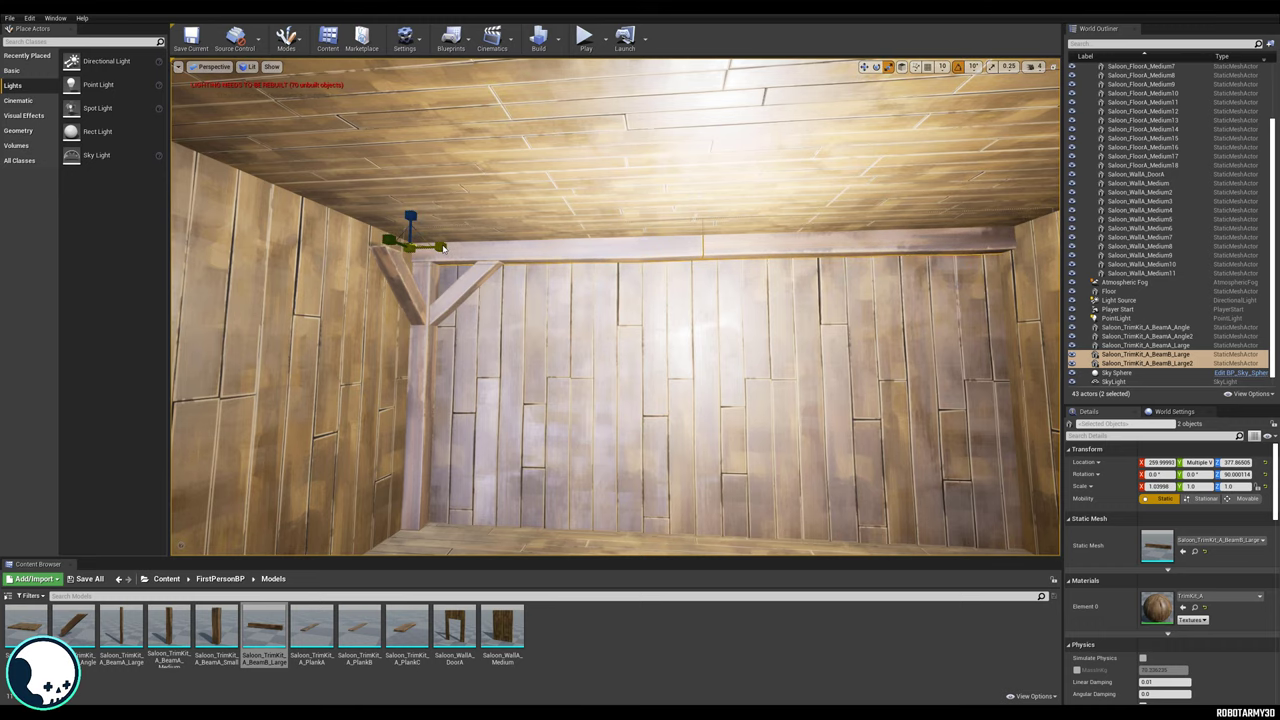
mouse_move(443, 279)
right_mouse_down()
mouse_move(560, 262)
mouse_move(540, 285)
mouse_move(463, 279)
right_mouse_up()
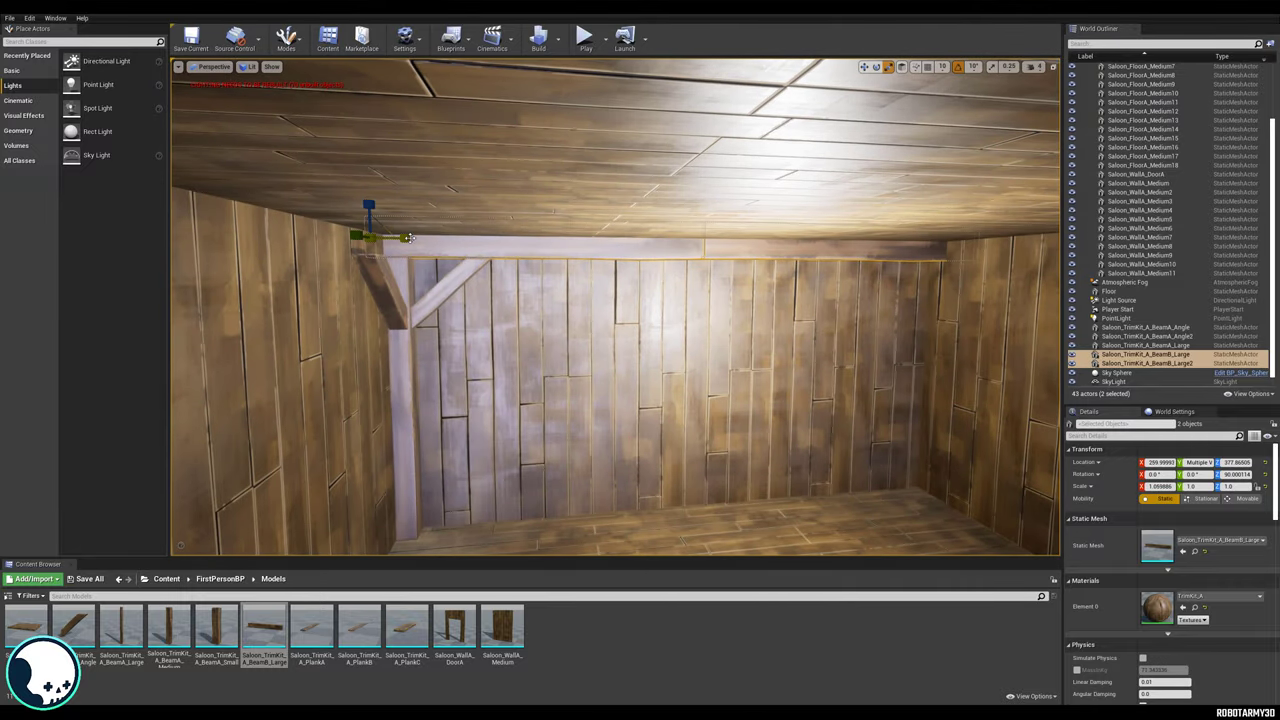
Slide the first ceiling beam towards the corner to about Y -358, and select both beams again.
left_click(405, 240)
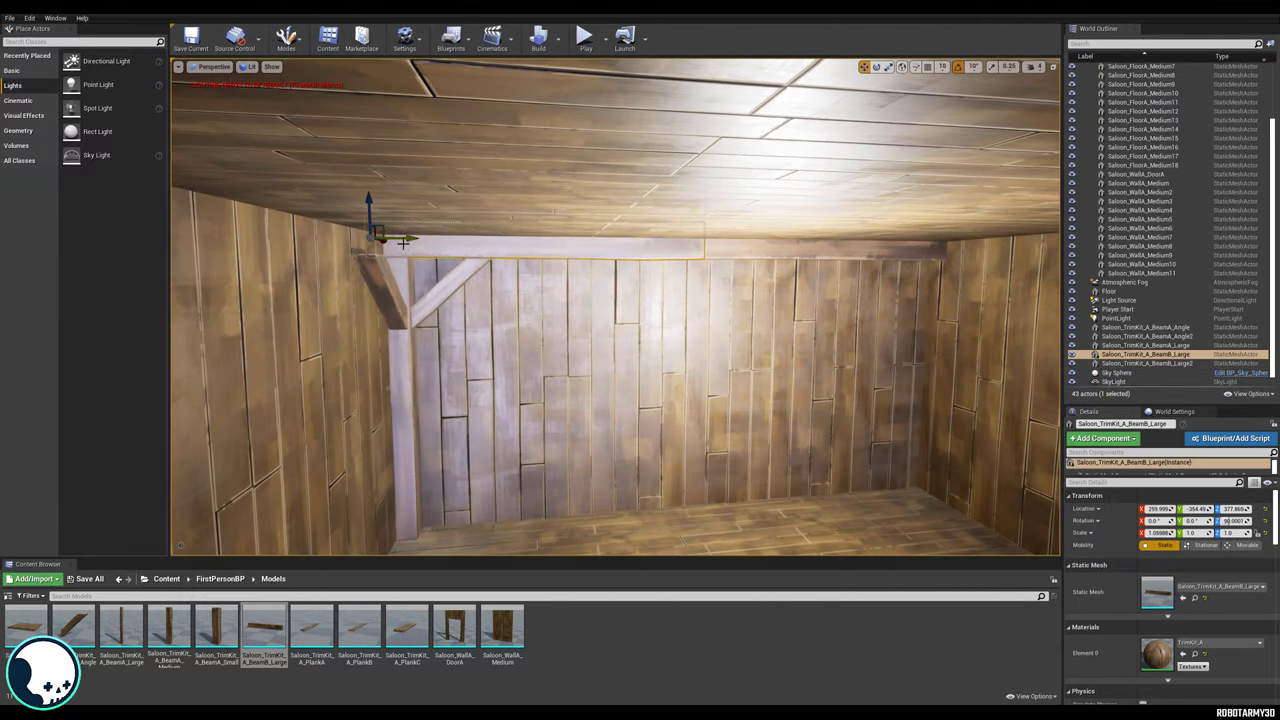
right_click_drag(541, 248, 486, 248)
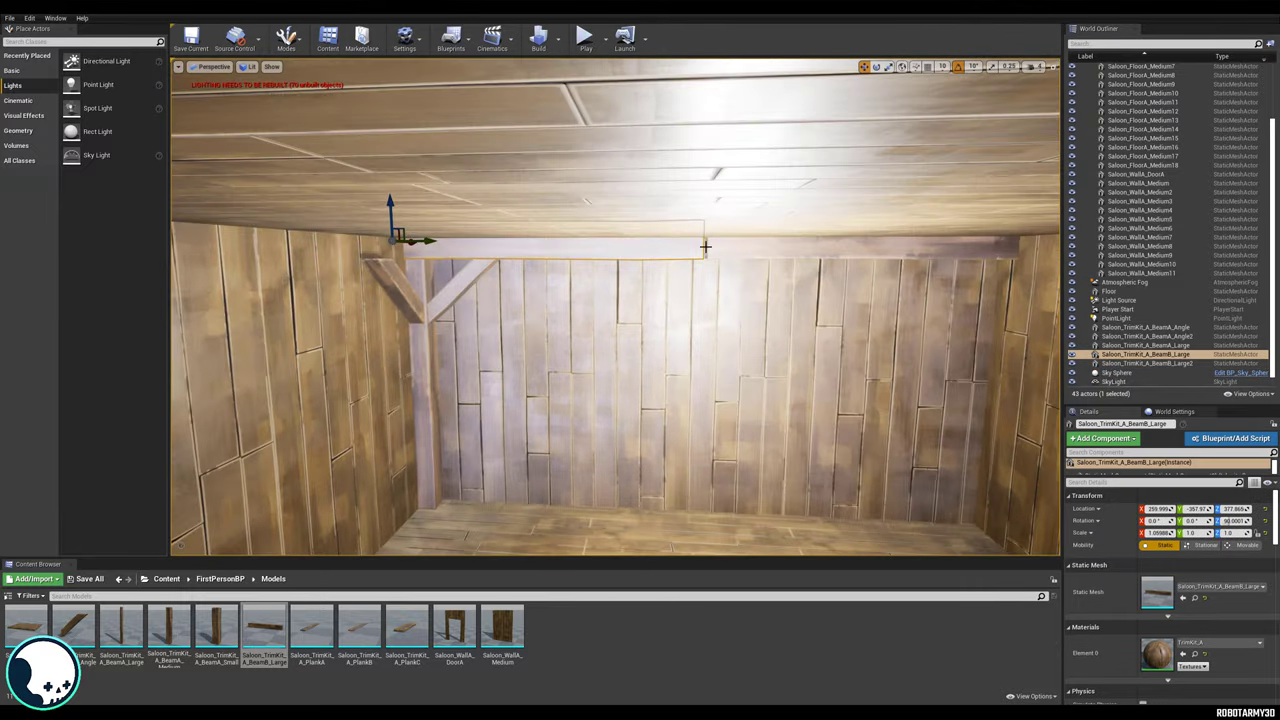
left_click(804, 250, "ctrl")
scroll(520, 175, "down", 10)
scroll(520, 175, "up", 10)
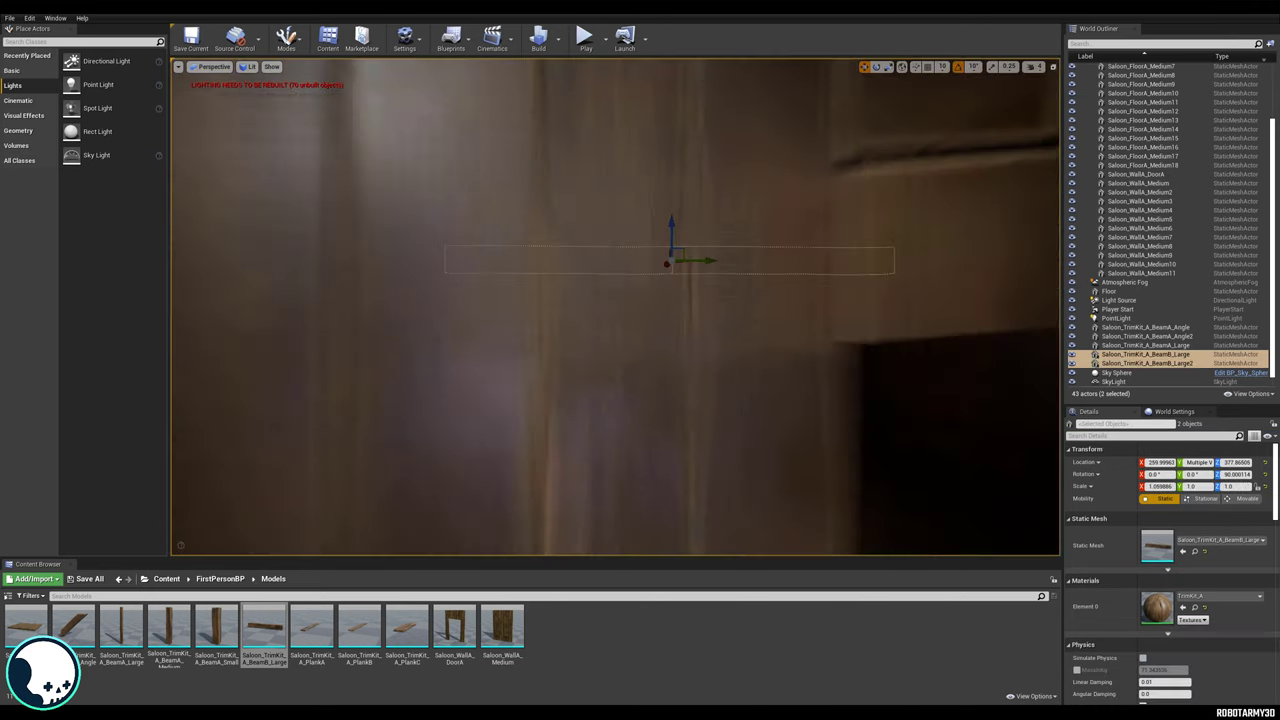
Duplicate the corner post and brace to the middle of the wall, adding a mirrored brace rotated -90° about Z.
right_click_drag(525, 180, 800, 200)
right_click_drag(615, 306, 339, 431)
right_click_drag(550, 340, 593, 268)
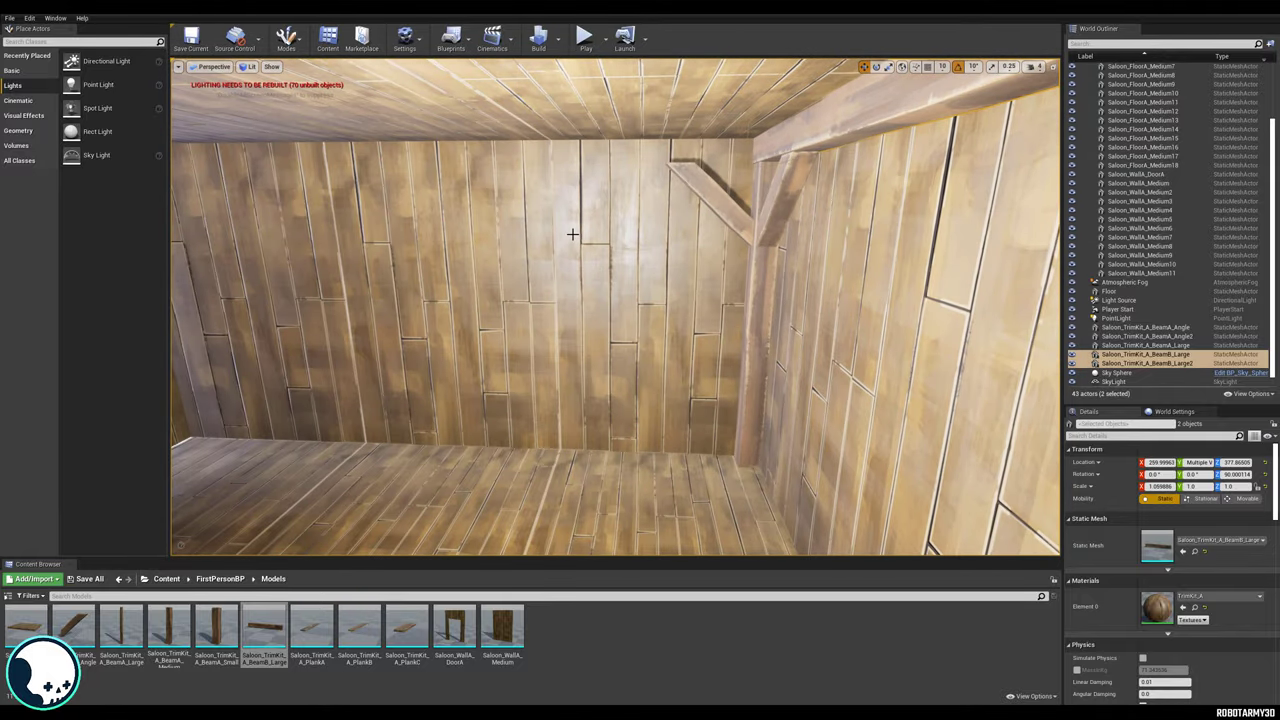
mouse_move(570, 282)
right_mouse_down()
mouse_move(490, 290)
mouse_move(568, 295)
right_mouse_up()
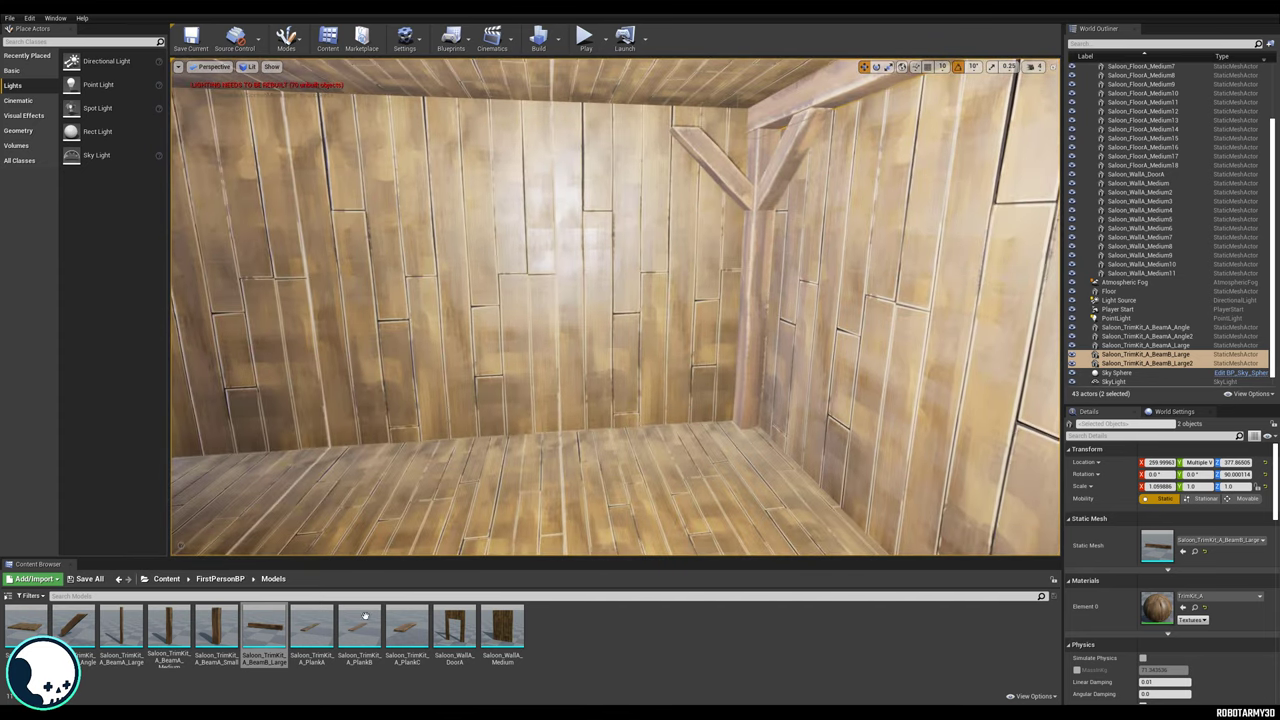
right_click_drag(657, 331, 770, 325)
left_click(420, 311)
left_click(424, 212, "ctrl")
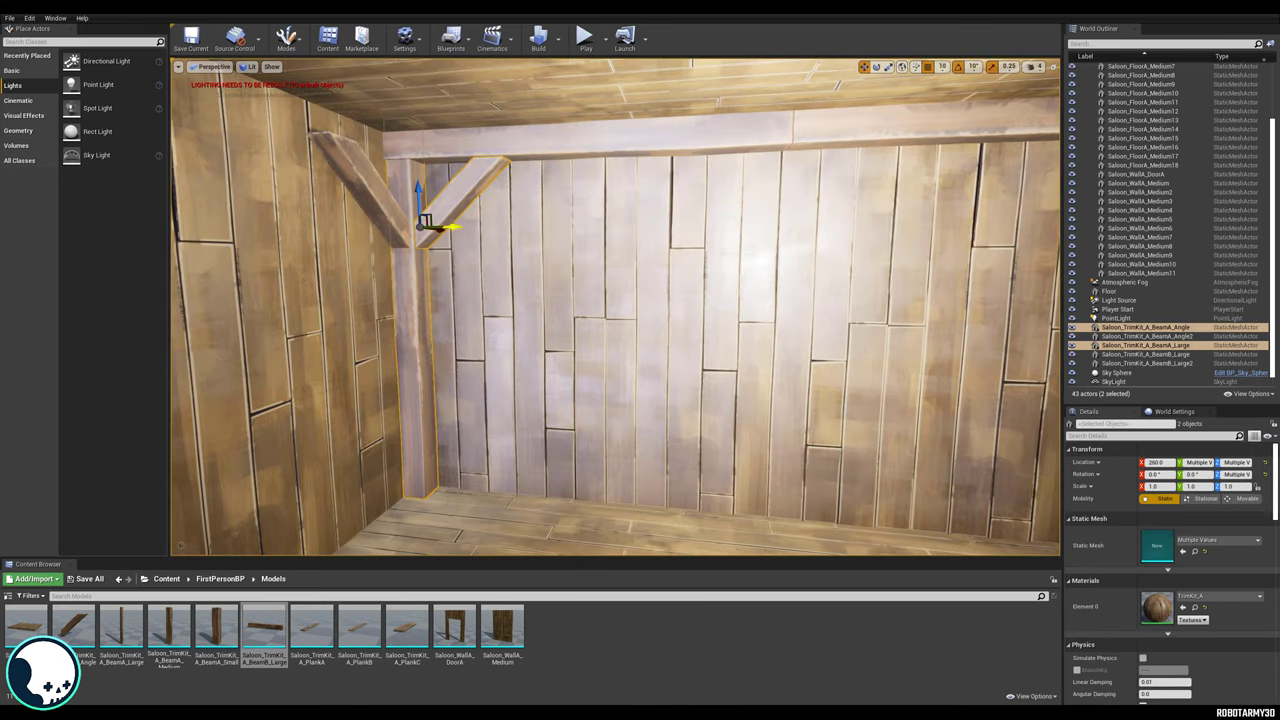
left_click(873, 187)
key("e")
left_click_drag(848, 221, 817, 222, "alt")
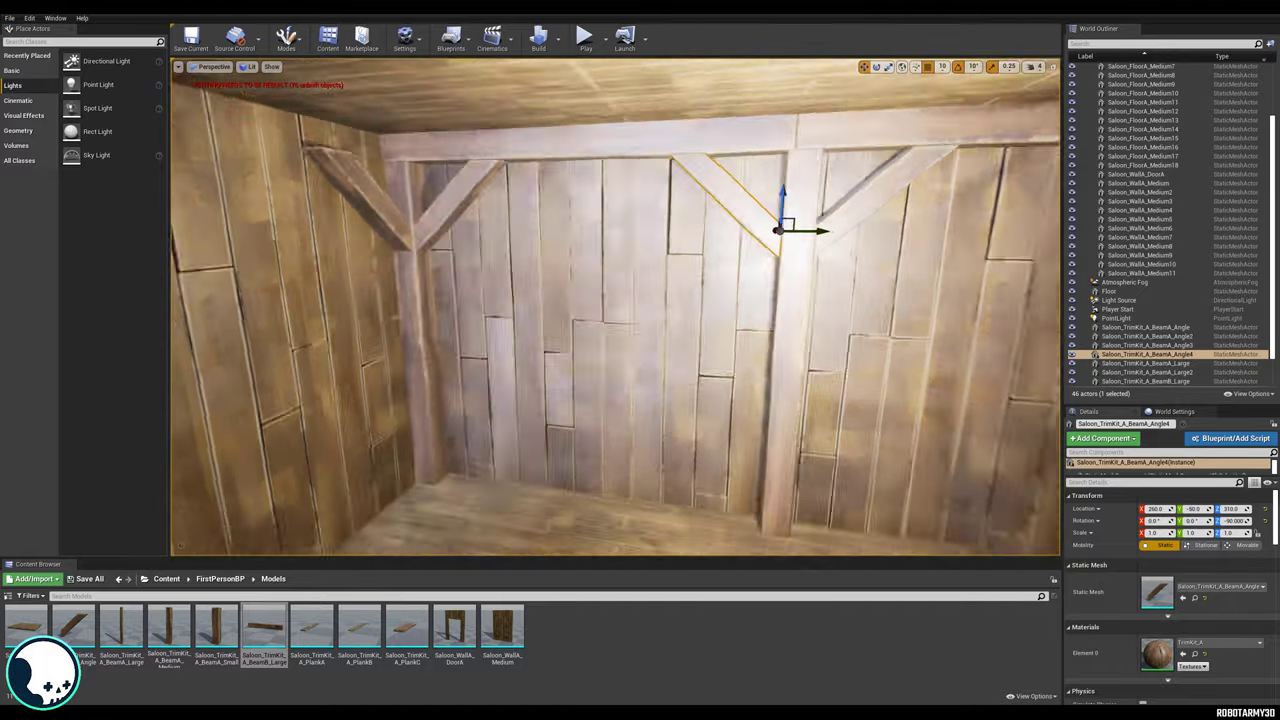
Duplicate the middle post and its mirrored brace to the wall's far corner.
right_click_drag(631, 243, 700, 243)
left_click(574, 290)
left_click(532, 158, "ctrl")
left_click_drag(590, 181, 962, 184, "alt")
scroll(676, 330, "down", 3)
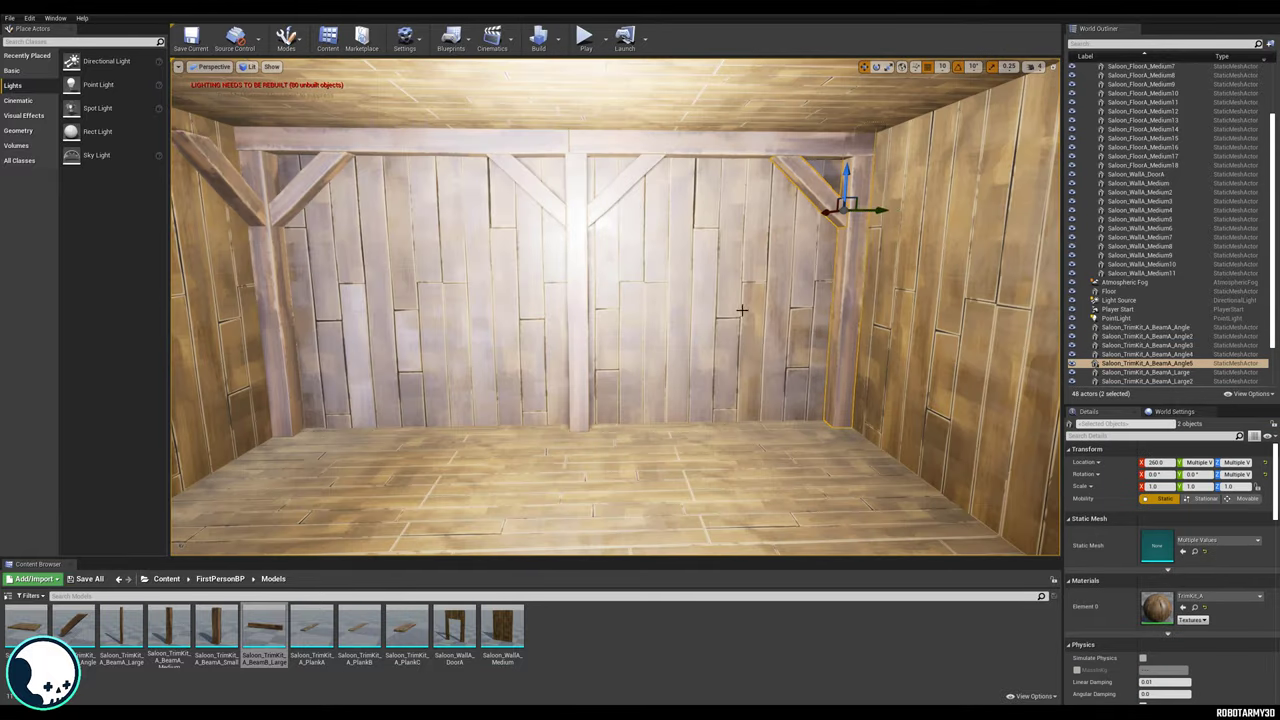
Add another angled brace at the far corner, rotated 180° about Z to lie against the adjacent wall.
right_click_drag(743, 309, 700, 309)
left_click(342, 290)
left_click(305, 185, "ctrl")
left_click(383, 183, "ctrl")
right_click_drag(403, 263, 340, 263)
left_click(936, 262, "ctrl")
right_click_drag(914, 196, 934, 224)
key("ctrl+v")
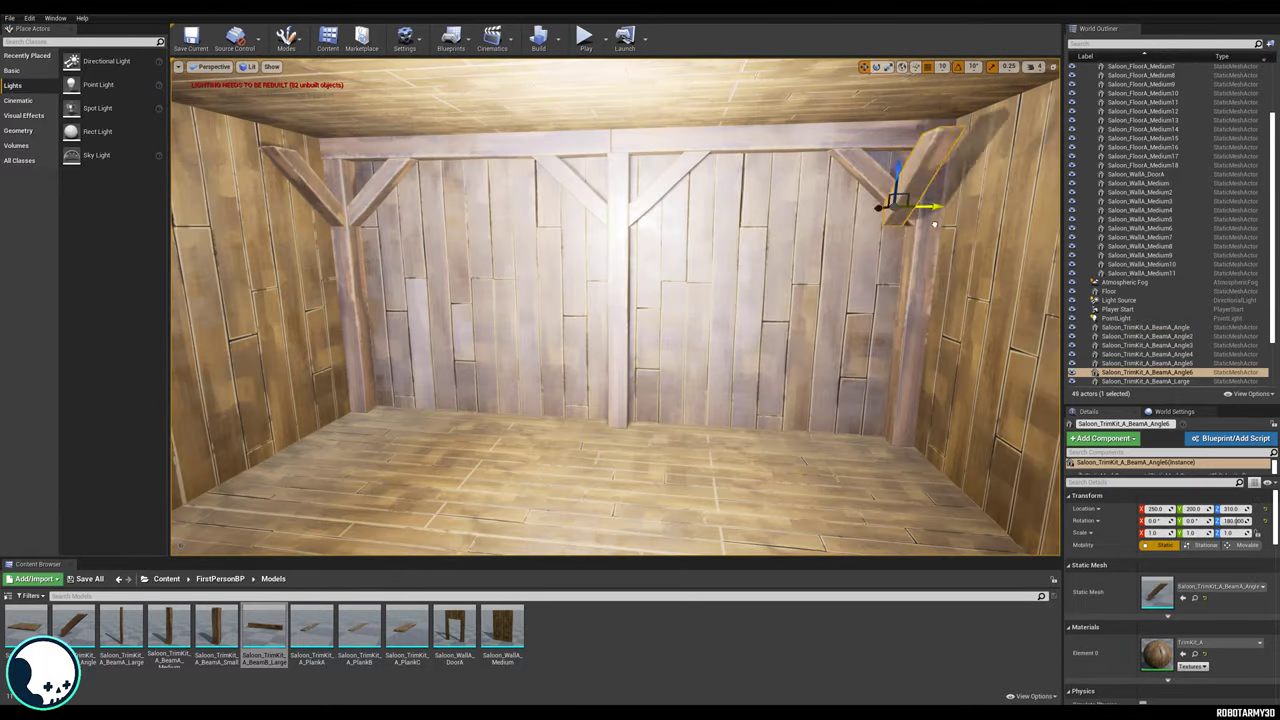
Select all three posts with their six braces and duplicate the row into the middle of the room.
left_click(364, 185)
left_click(865, 185, "ctrl")
left_click(915, 300, "ctrl")
left_click(948, 185, "ctrl")
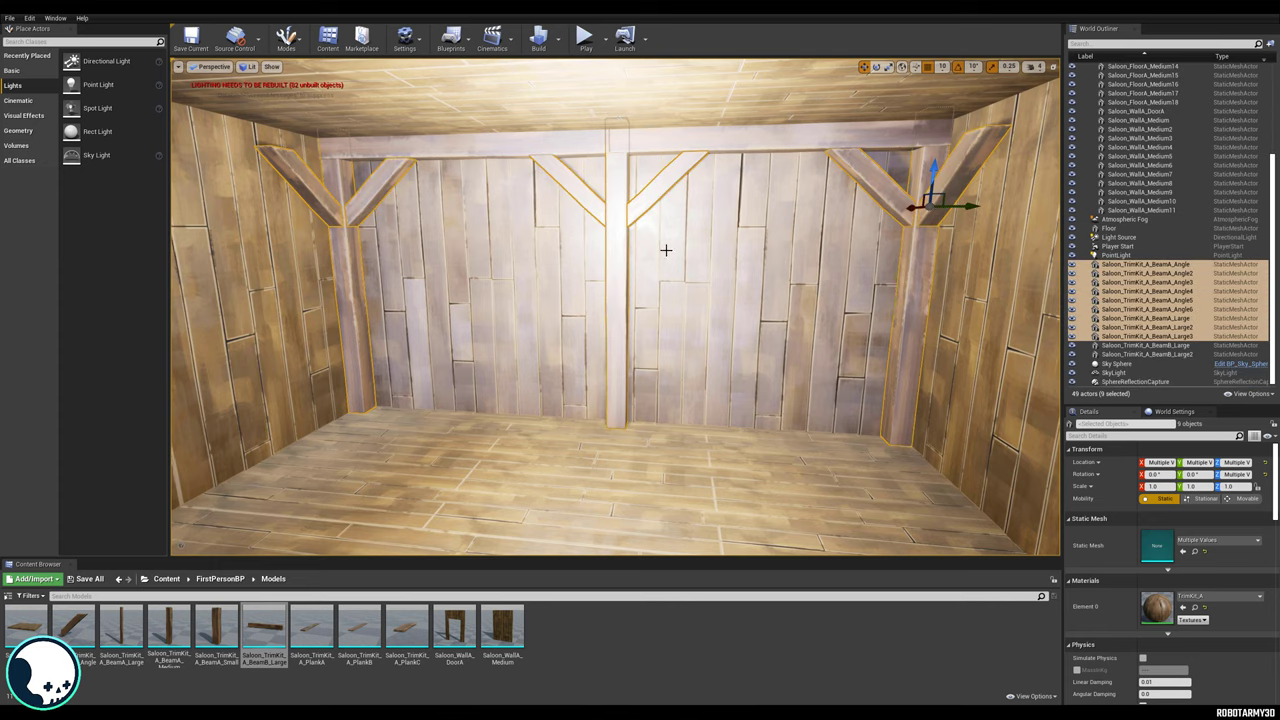
right_click_drag(666, 251, 830, 256)
left_click_drag(568, 208, 760, 247, "alt")
right_click_drag(760, 247, 727, 254)
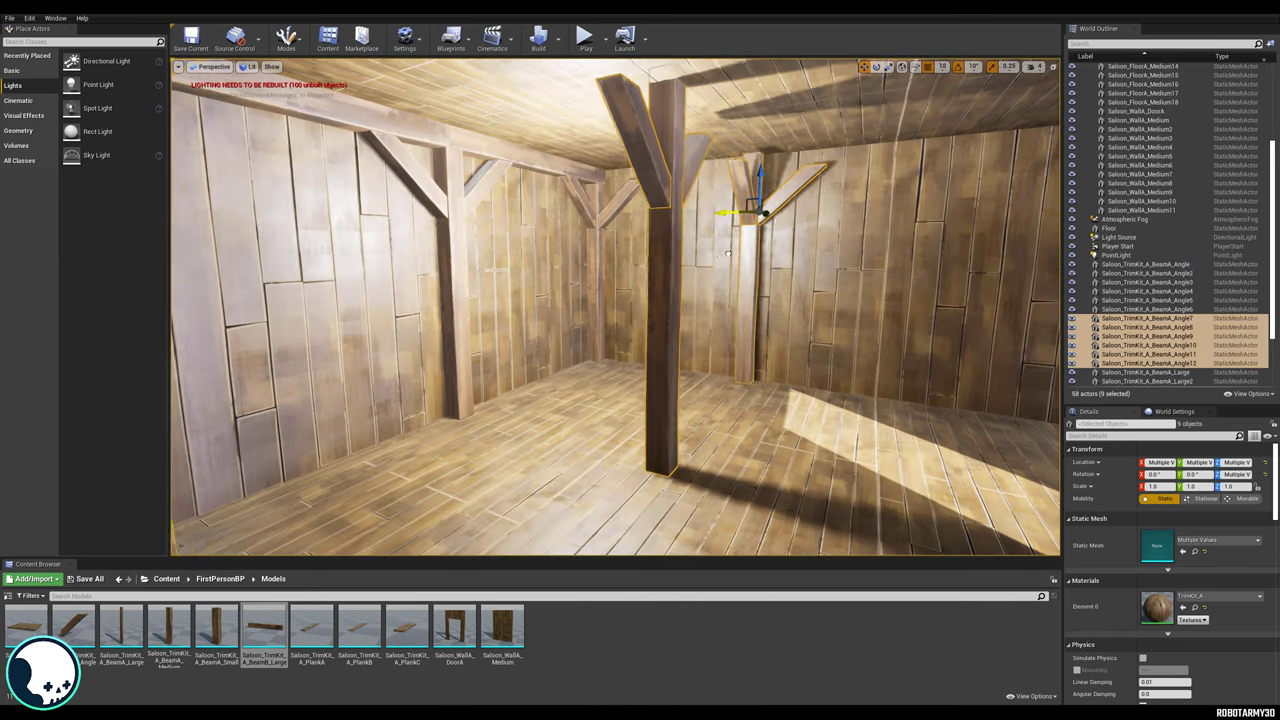
Adjust the duplicated row of posts and braces, and copy the supports to the remaining side of the room.
right_click_drag(706, 297, 709, 219)
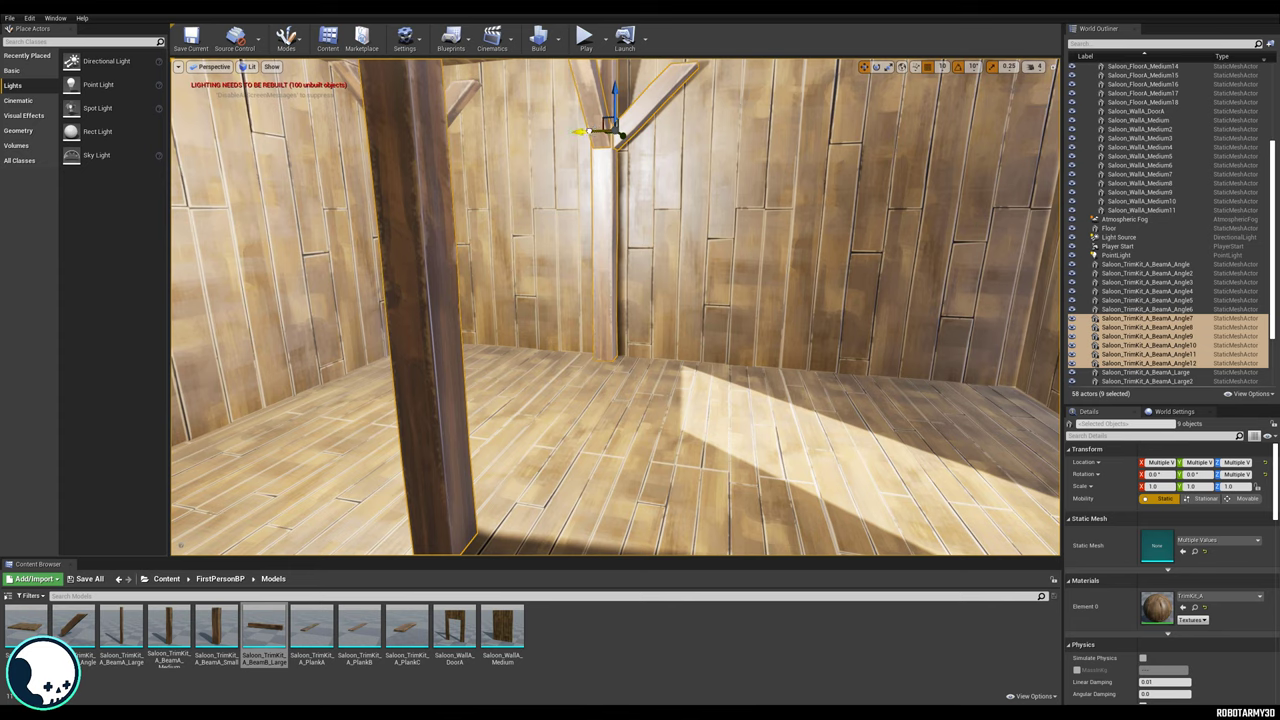
left_click_drag(600, 131, 616, 131)
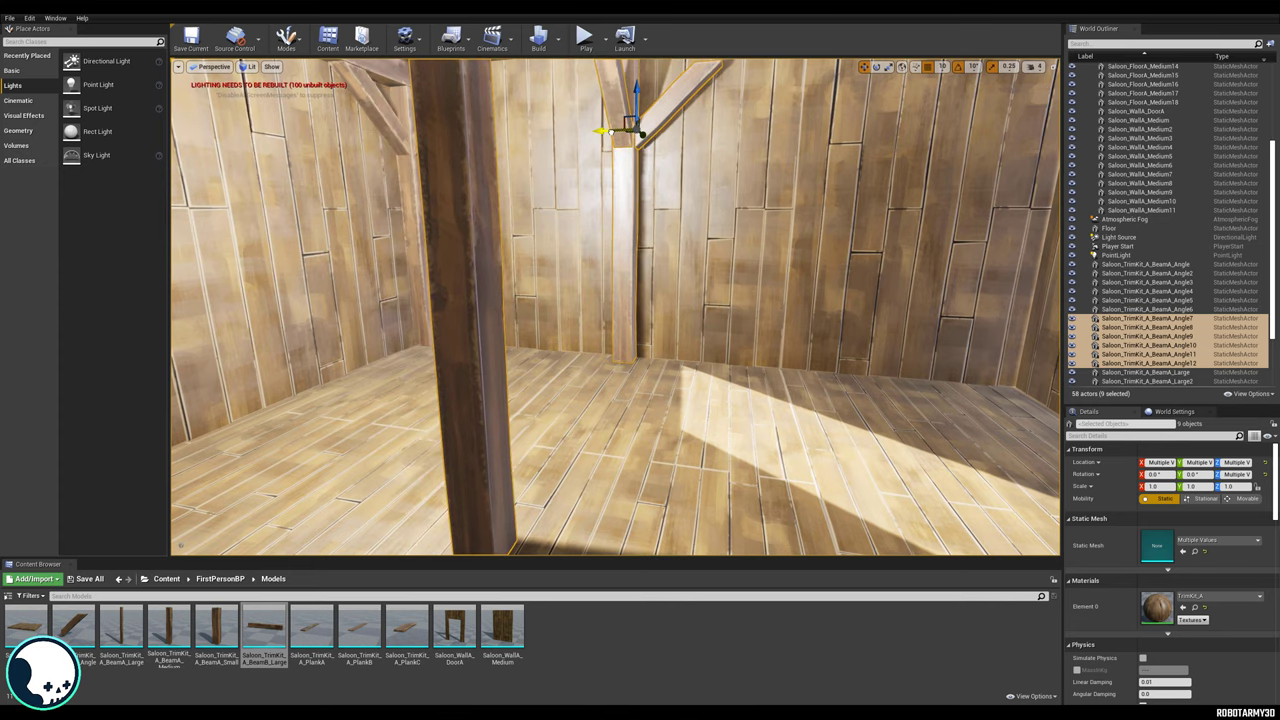
right_click_drag(616, 131, 544, 221)
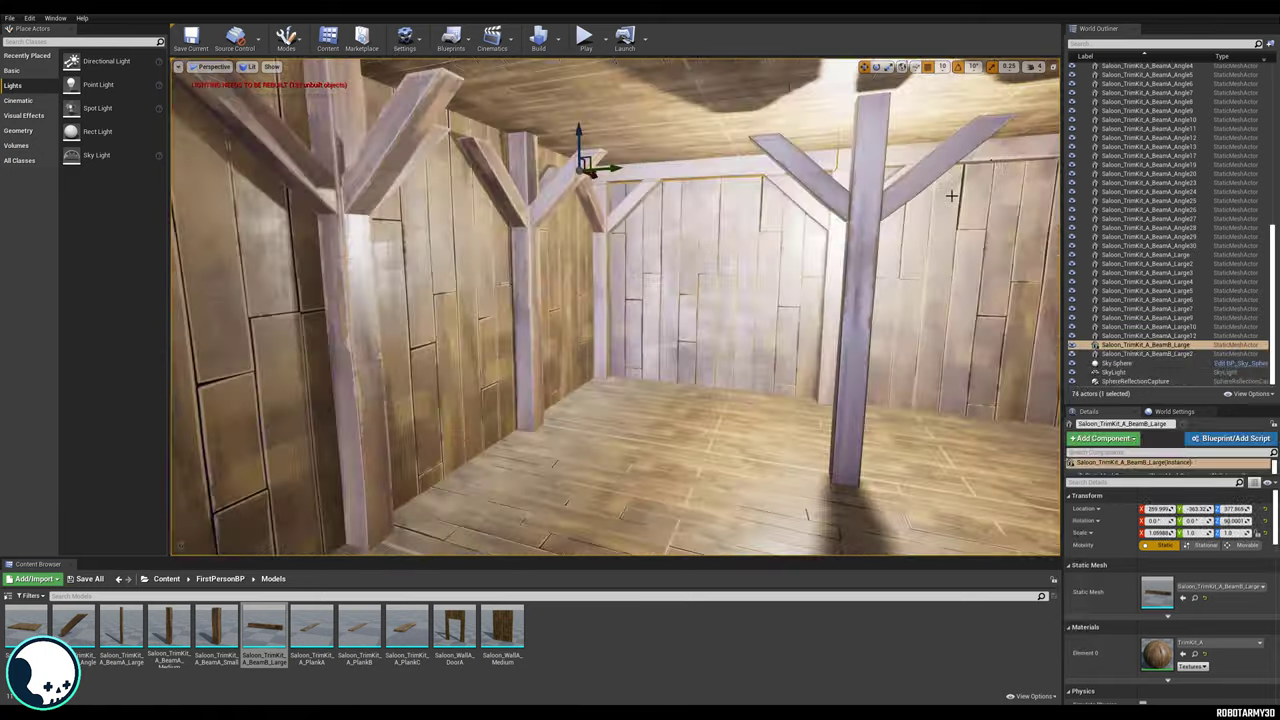
Copy the ceiling beam pairs over the other post rows, and run BeamB_Large beams along the side walls at 0° rotation.
right_click_drag(586, 163, 437, 110)
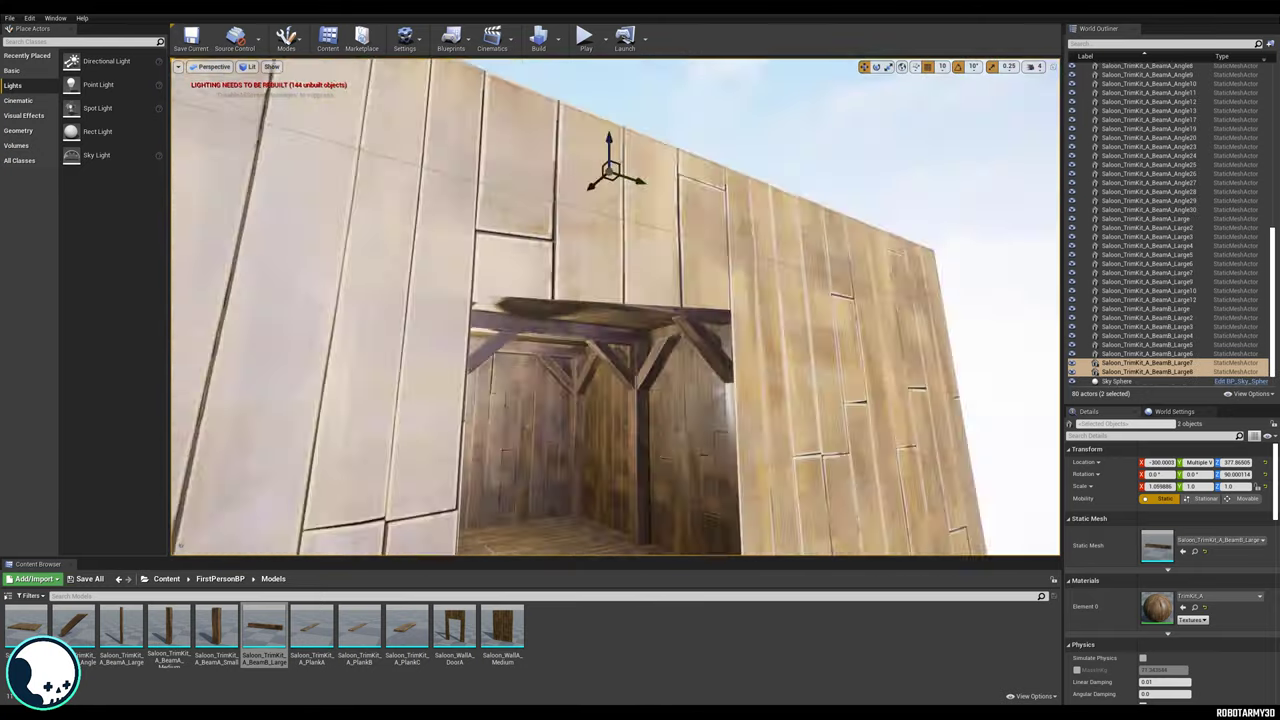
mouse_move(615, 305)
right_mouse_down()
mouse_move(625, 300)
mouse_move(615, 305)
right_mouse_up()
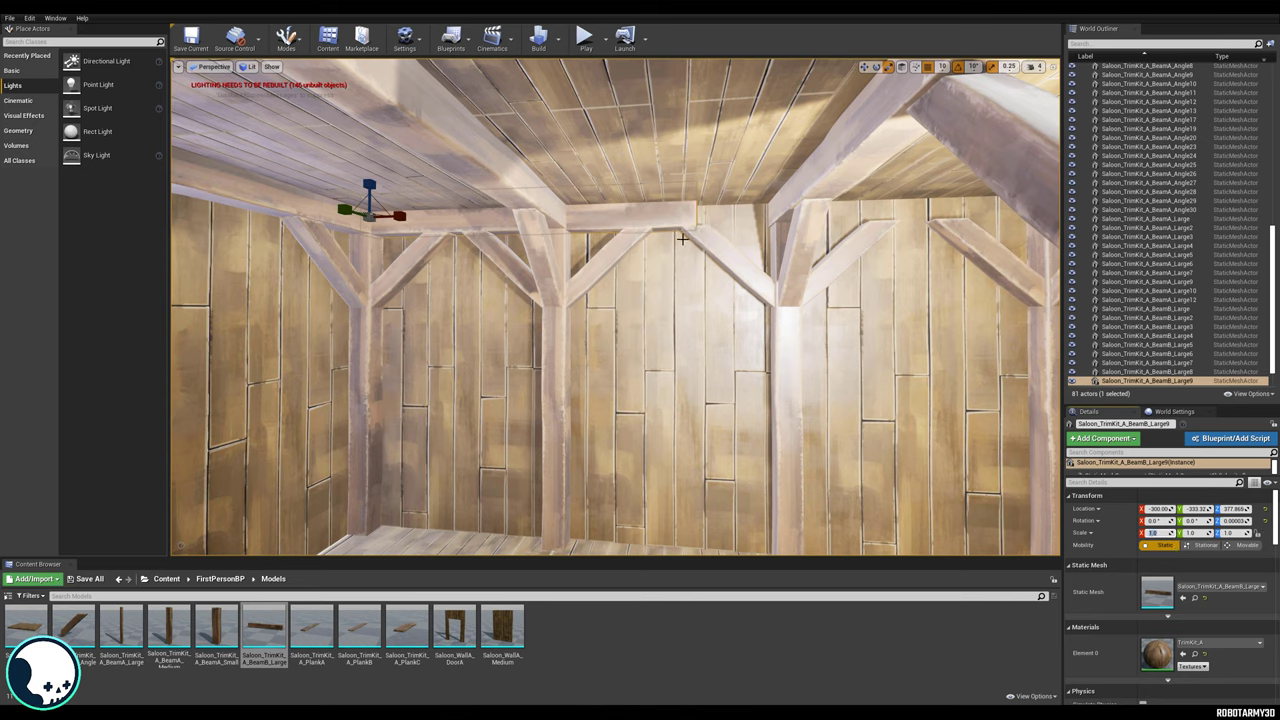
right_click_drag(652, 307, 676, 314)
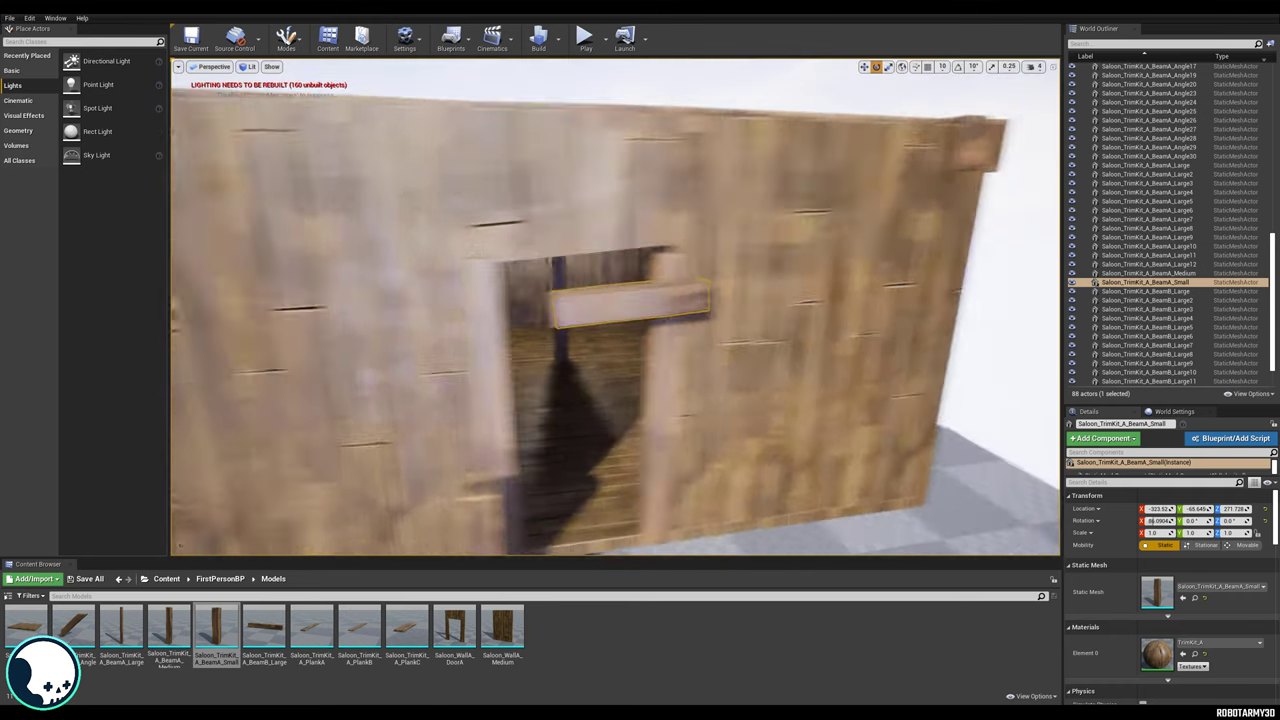
Set the BeamA_Small lintel across the door posts at about Y -121, Z 303, stretched to a Z scale of about 1.51.
right_click_drag(577, 292, 577, 292)
key("w")
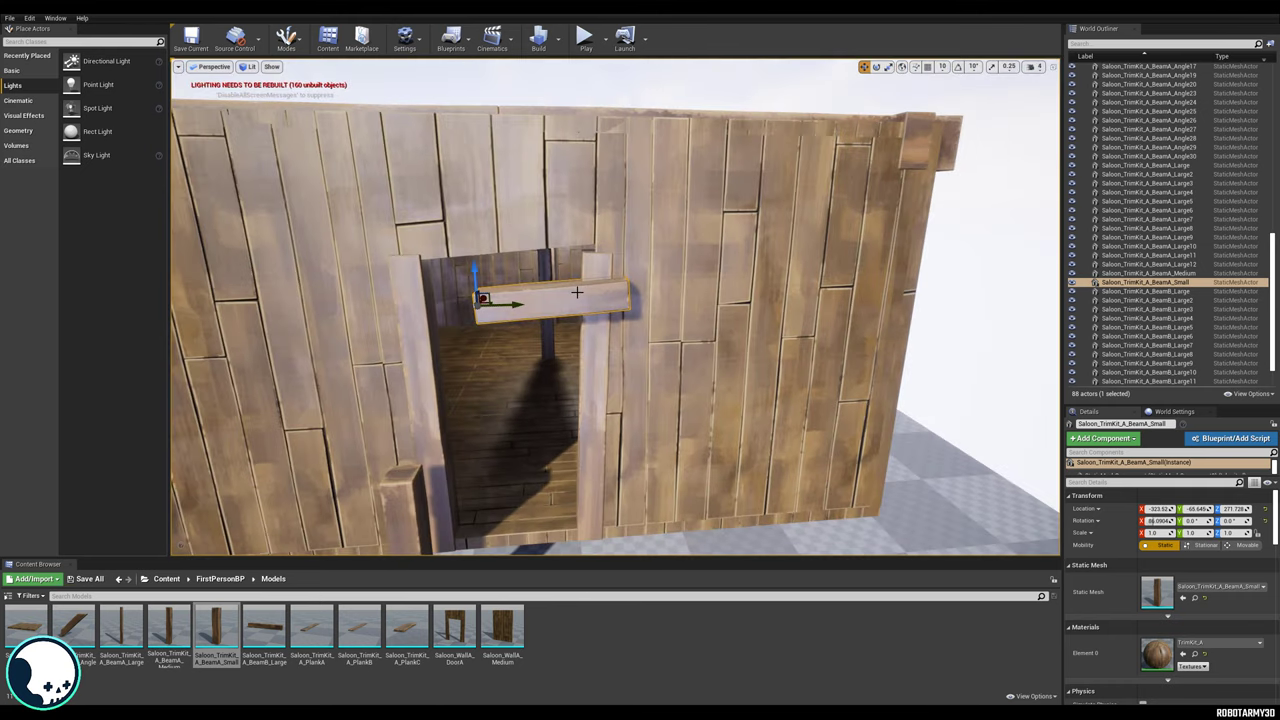
left_click_drag(492, 298, 444, 268)
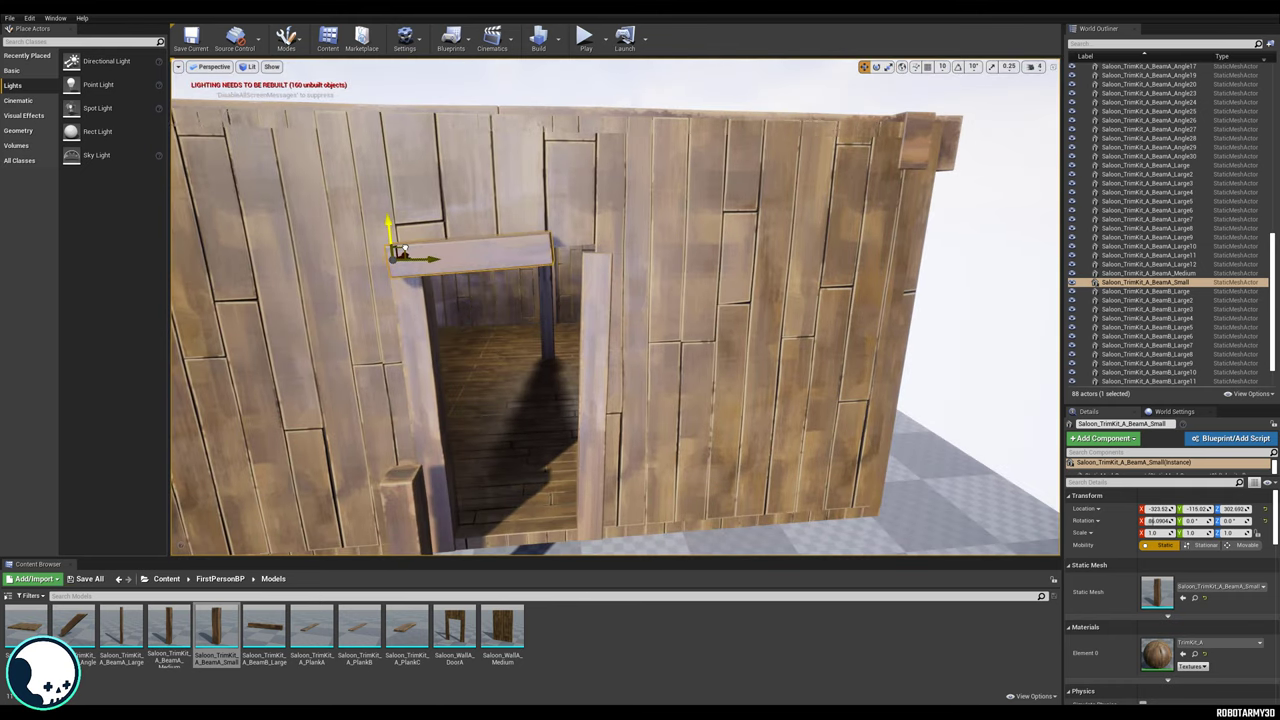
right_click_drag(510, 287, 535, 310)
key("w")
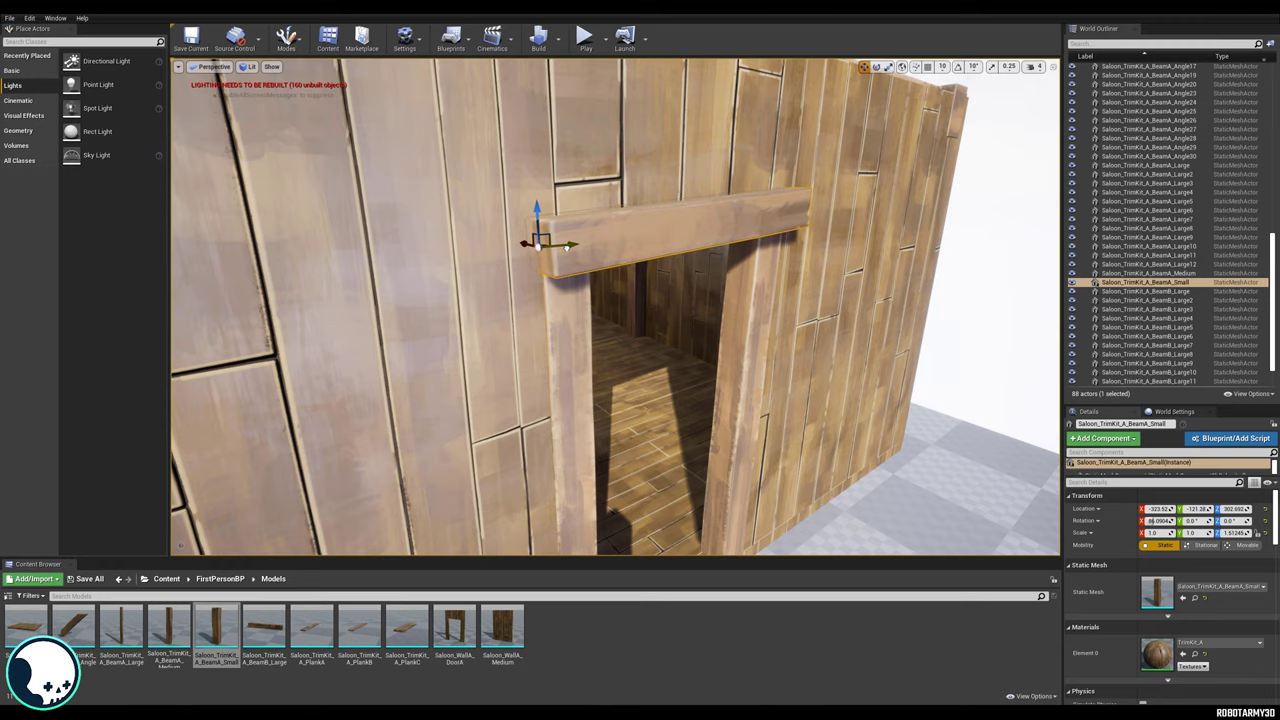
left_click_drag(566, 247, 569, 247)
right_click_drag(614, 274, 614, 274)
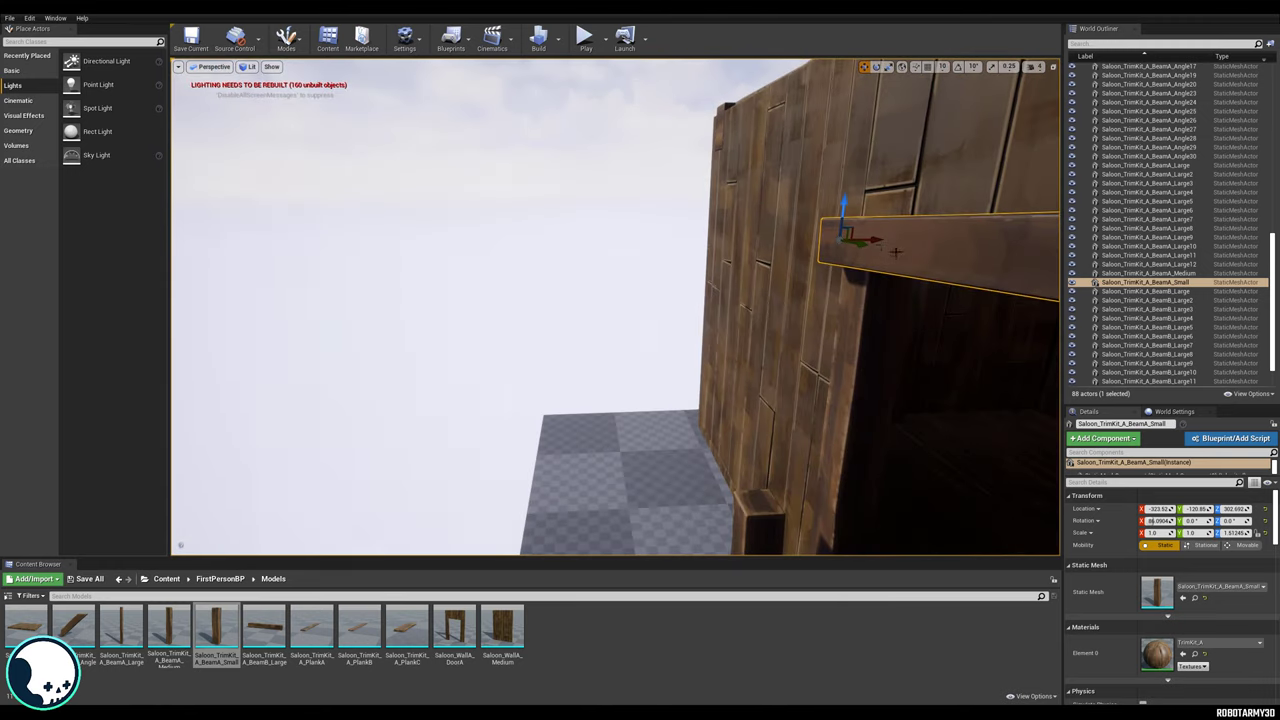
Select the doorway's upright beams and nudge the post beside the opening to line up with the door frame.
right_click_drag(896, 243, 896, 243)
left_click(534, 289)
left_click(312, 289, "ctrl")
right_click_drag(312, 289, 312, 289)
left_click(684, 372)
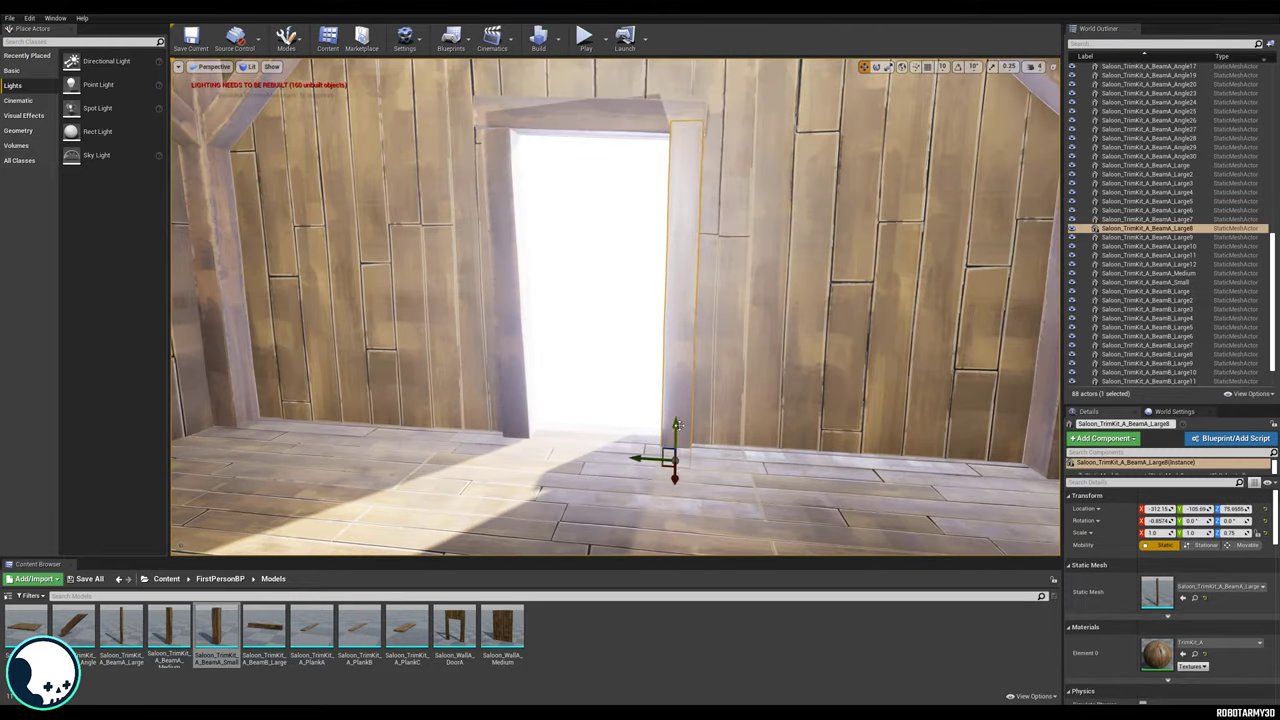
left_click_drag(674, 424, 674, 431)
right_click_drag(628, 193, 628, 193)
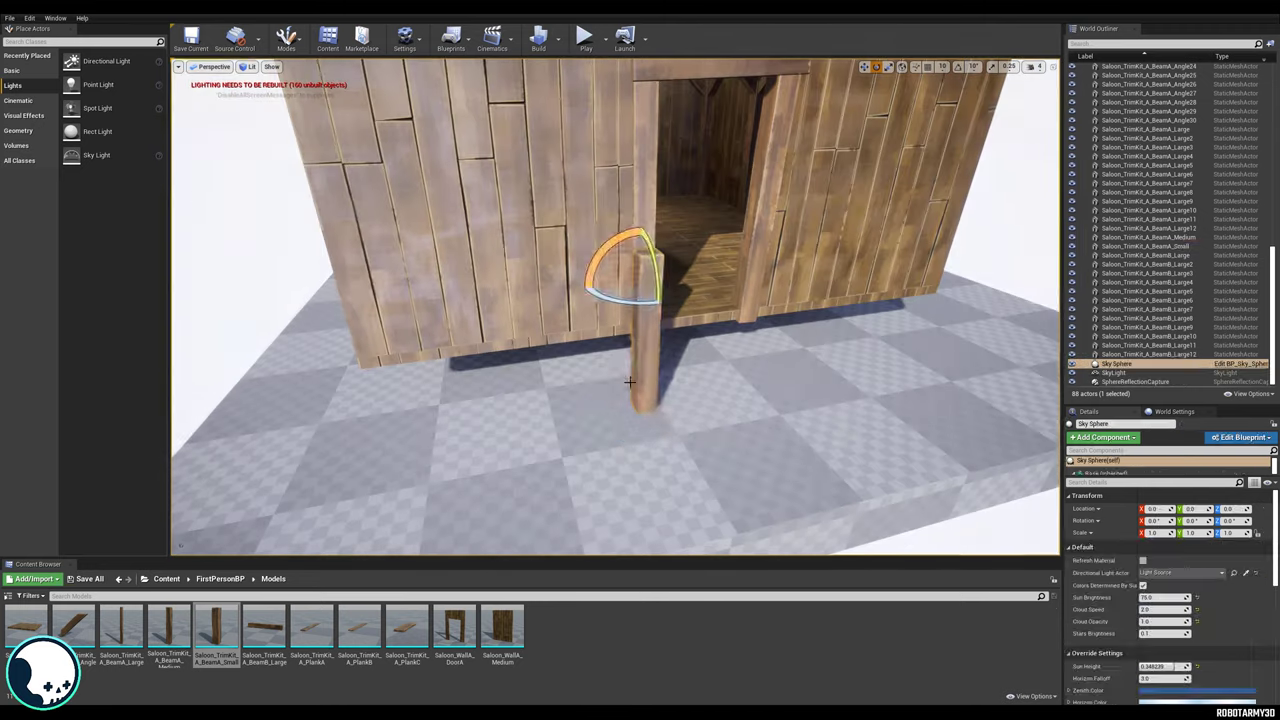
Delete the leftover BeamA_Medium post standing in front of the doorway.
left_click(646, 343)
key("w")
right_click_drag(646, 343, 520, 343)
key("Delete")
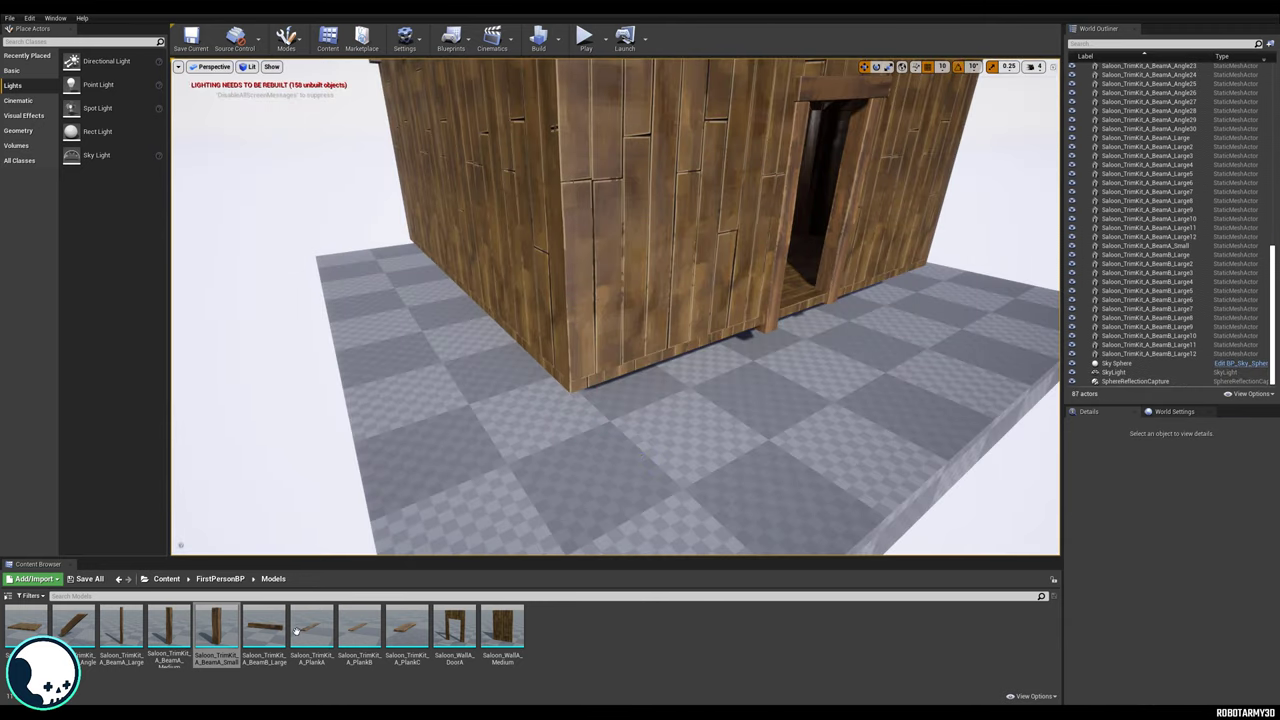
Place Saloon_TrimKit_A_BeamA_Small under the building's front corner at Y -330, Z -10 and duplicate it along the side wall.
left_click_drag(216, 628, 571, 430)
right_click_drag(600, 437, 600, 437)
left_click_drag(662, 384, 234, 406, "alt")
right_click_drag(520, 440, 520, 440)
left_click_drag(466, 412, 697, 343, "alt")
right_click_drag(697, 343, 697, 343)
Select the four short foundation posts along the side wall and duplicate the row three times across the building's underside.
left_click(551, 348, "ctrl")
left_click(443, 357, "ctrl")
left_click(689, 369, "ctrl")
key("ctrl+z")
left_click(871, 331, "ctrl")
right_click_drag(871, 331, 871, 331)
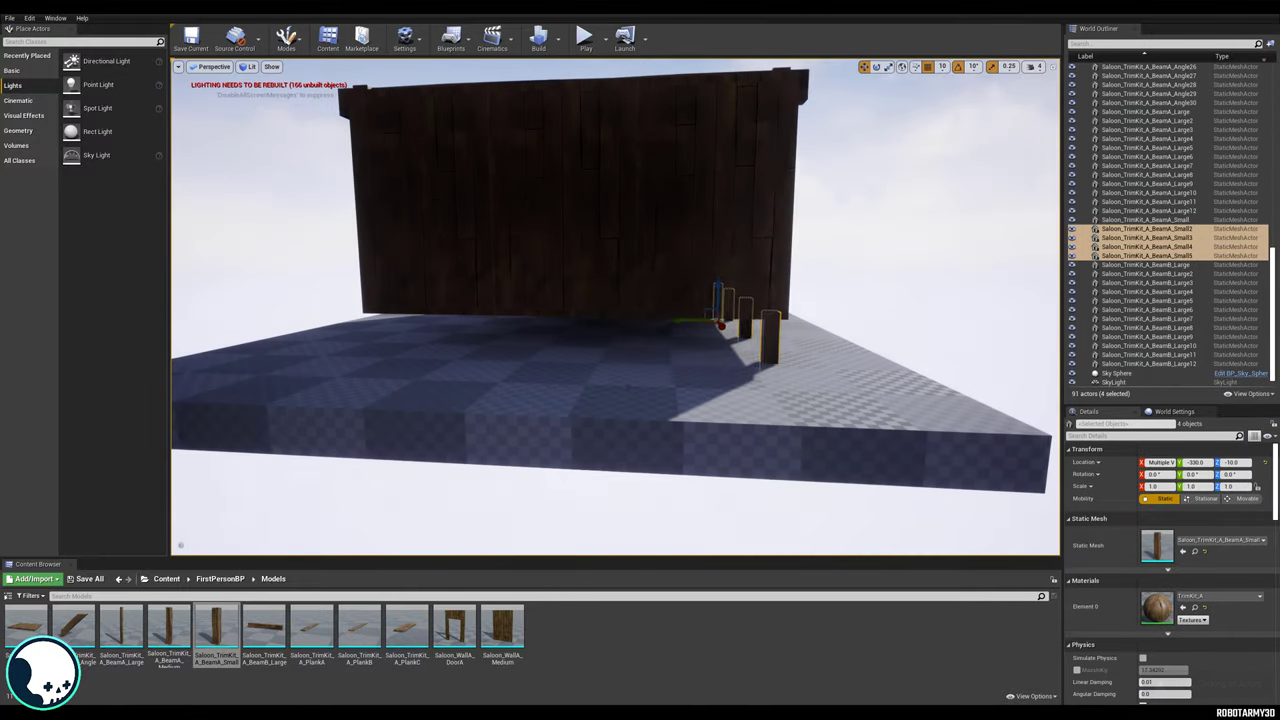
left_click_drag(682, 320, 608, 325, "alt")
left_click_drag(608, 325, 523, 334, "alt")
left_click_drag(523, 334, 426, 340, "alt")
right_click_drag(426, 340, 426, 340)
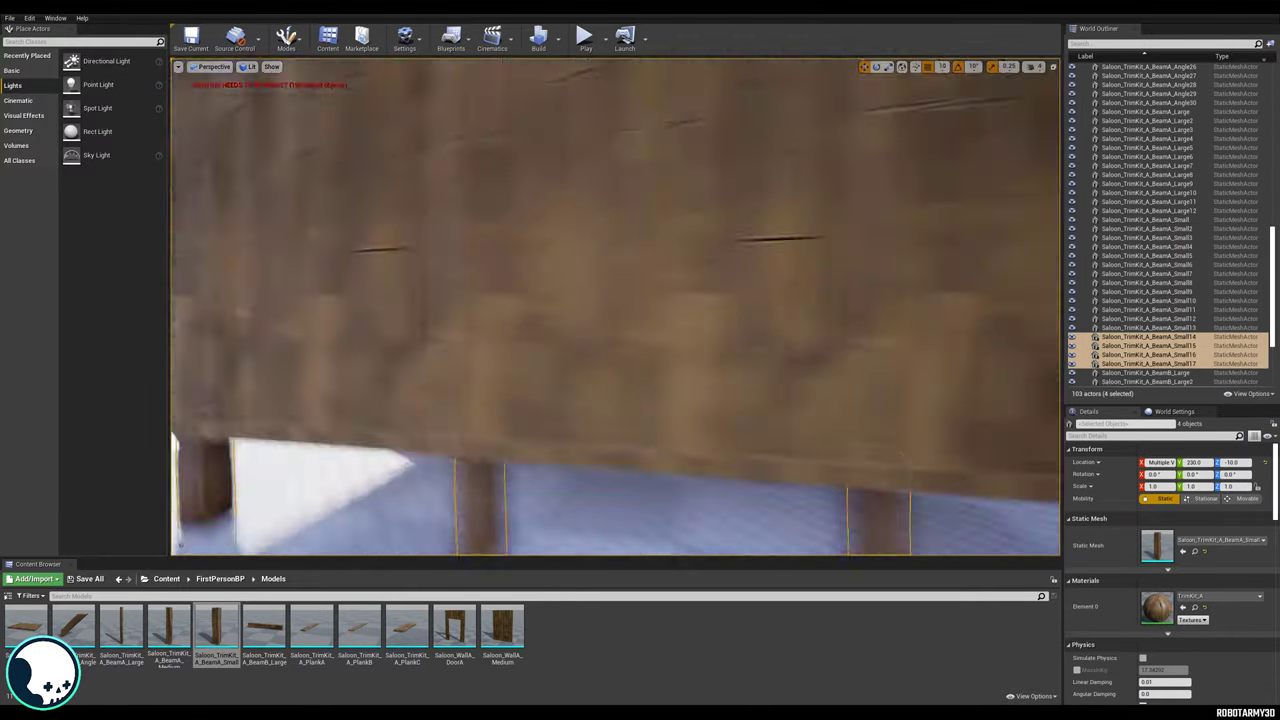
Duplicate the four front foundation posts outward to X -440 to support a porch.
right_click_drag(603, 434, 603, 434)
left_click(603, 434)
left_click(486, 314)
left_click(672, 295, "ctrl")
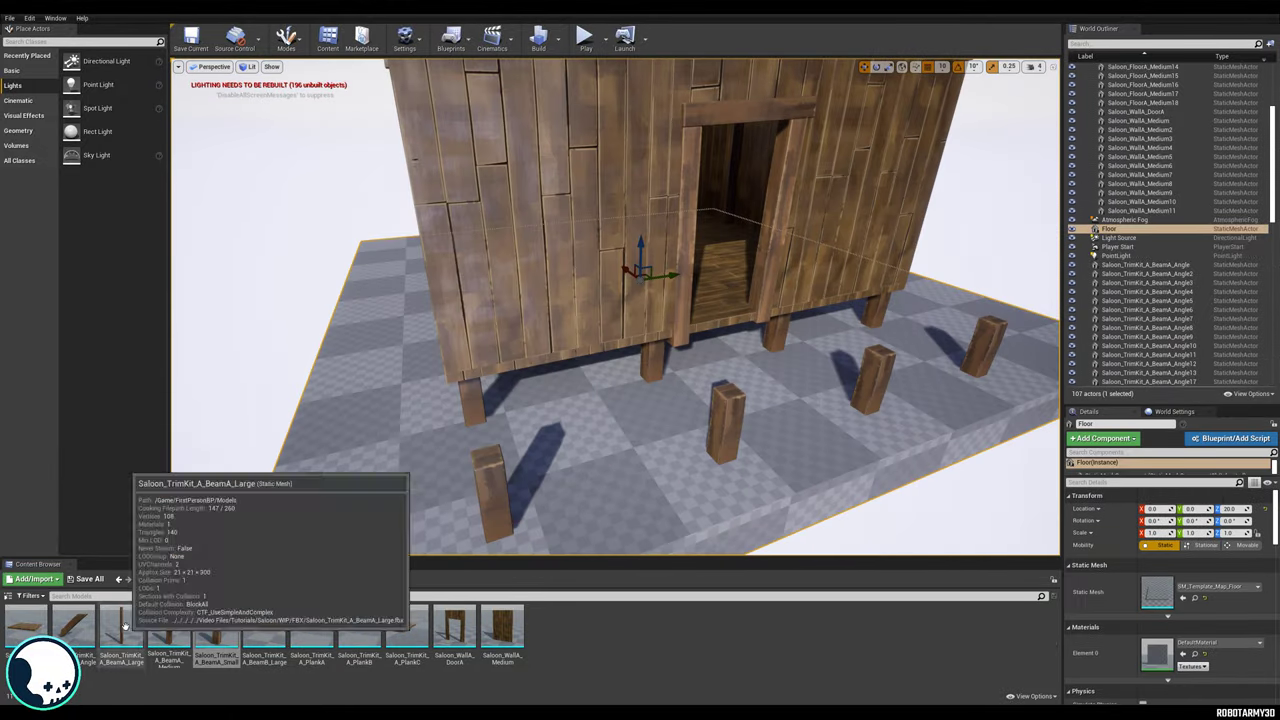
Lay Saloon_TrimKit_A_BeamA_Large between the porch posts at X -440, Y -340, Z 70, scaled to 0.75 in X and Y and rotated 90° about X.
left_click_drag(125, 614, 495, 464)
right_click_drag(495, 464, 495, 464)
key("w")
left_click_drag(520, 418, 503, 416)
right_click_drag(503, 416, 360, 351)
key("e")
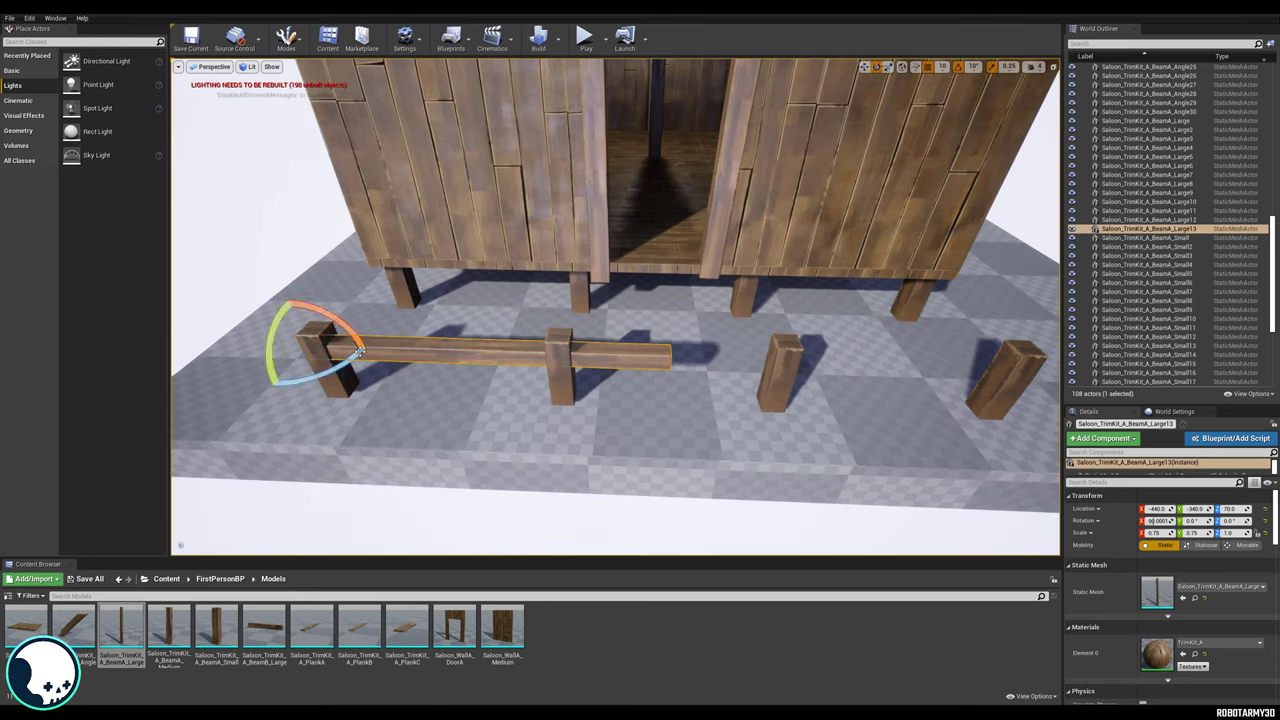
Duplicate the horizontal porch beam to span the remaining posts, with its Z scale set to about 0.7.
left_click_drag(352, 349, 598, 352, "alt")
right_click_drag(598, 352, 620, 364)
key("r")
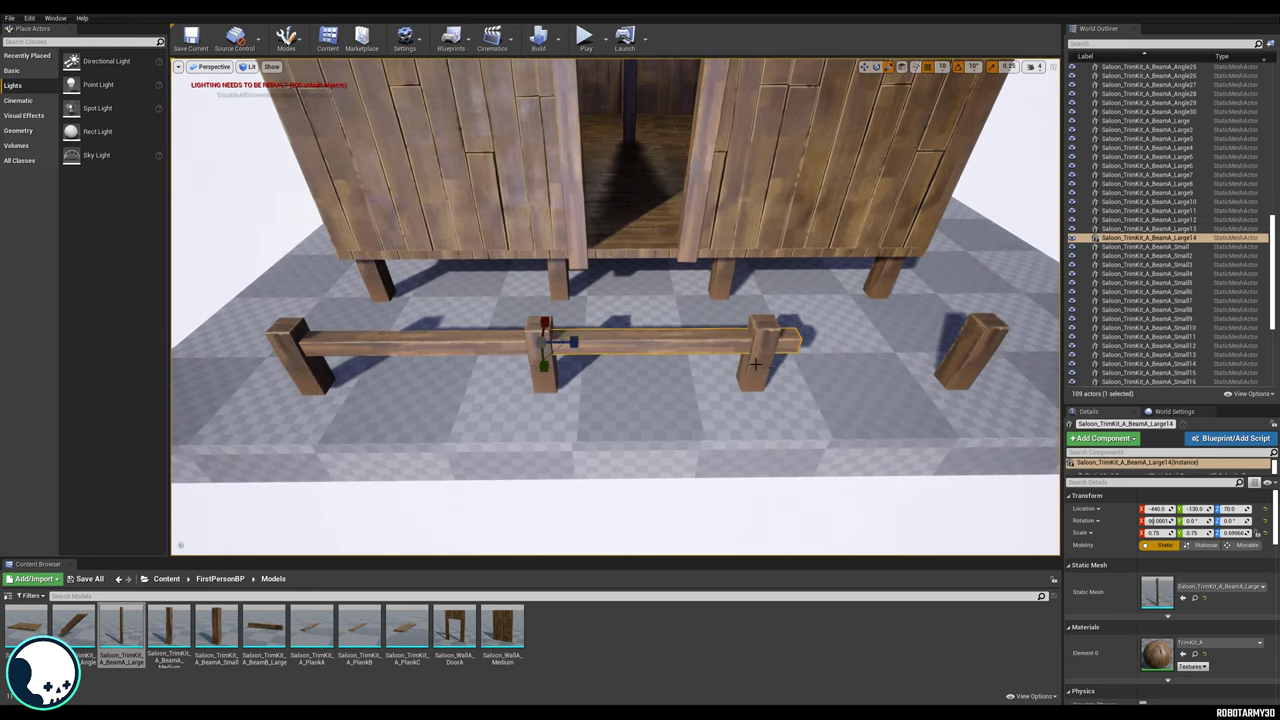
right_click_drag(773, 337, 640, 385)
left_click(568, 368)
Place Saloon_TrimKit_A_PlankA at the building's front corner at X -310, Y -310, Z 20, rotated -90° about Z.
left_click_drag(311, 628, 623, 378)
key("e")
left_click_drag(600, 395, 580, 346)
right_click_drag(580, 346, 600, 350)
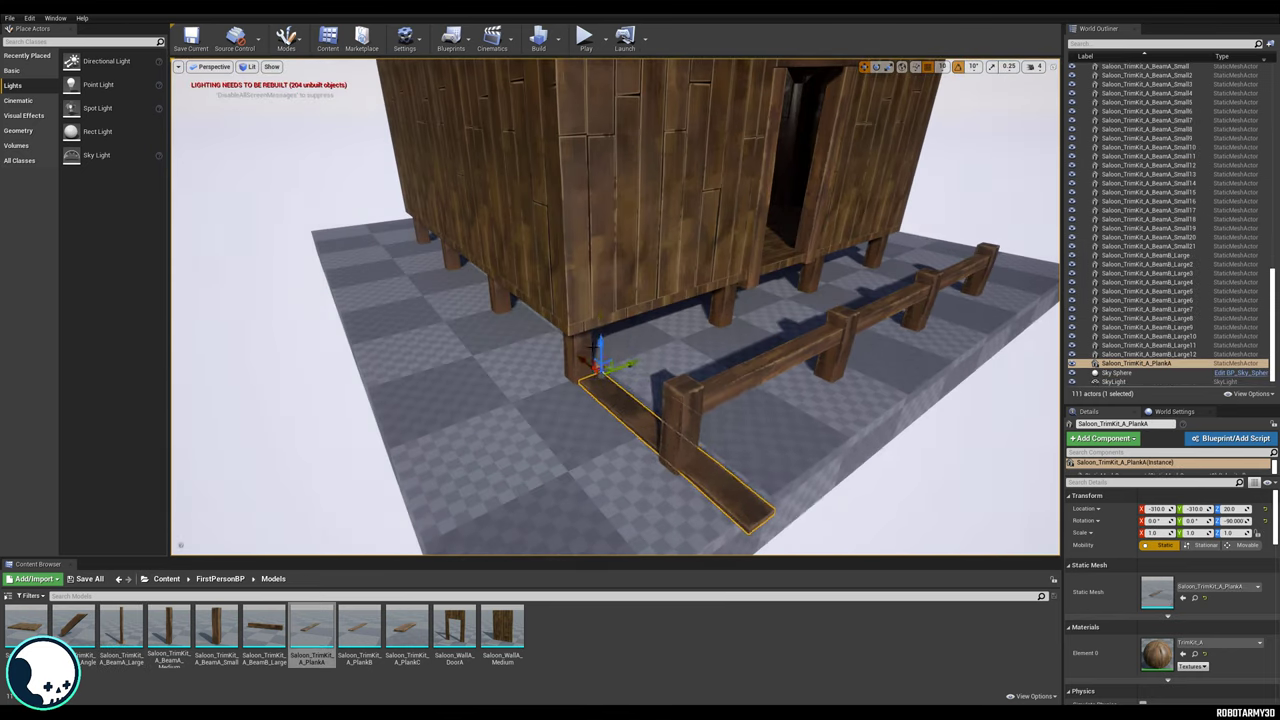
Raise the plank and position it from the building's corner across the first porch post, and select that post.
left_click_drag(600, 340, 594, 286)
right_click_drag(594, 286, 500, 323)
key("e")
left_click_drag(532, 286, 540, 370)
key("w")
left_click_drag(540, 322, 450, 340)
right_click_drag(450, 340, 611, 440)
left_click(611, 440)
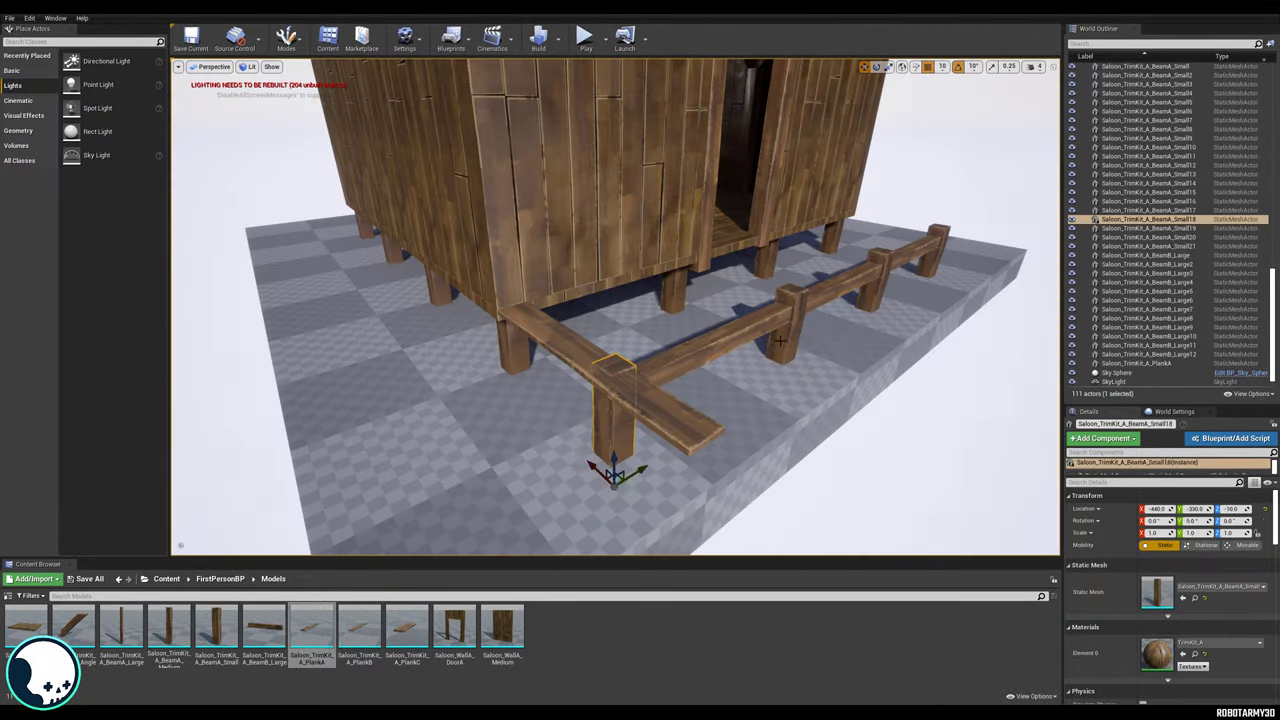
Select the porch posts together with the horizontal beams between them and move them outward under the plank's far end.
left_click(790, 320, "ctrl")
left_click(876, 280, "ctrl")
left_click(928, 262, "ctrl")
left_click(560, 350)
left_click(710, 340)
left_click(876, 265, "ctrl")
left_click(914, 259, "ctrl")
left_click(936, 238, "ctrl")
left_click_drag(906, 266, 978, 306)
right_click_drag(978, 306, 968, 314)
Duplicate the first porch plank, turn the copy around end for end, and align it beside the original against the front wall.
left_click(600, 355)
right_click_drag(600, 355, 618, 263)
left_click_drag(622, 263, 660, 262, "alt")
right_click_drag(660, 262, 610, 240)
key("e")
left_click_drag(570, 160, 576, 261)
key("w")
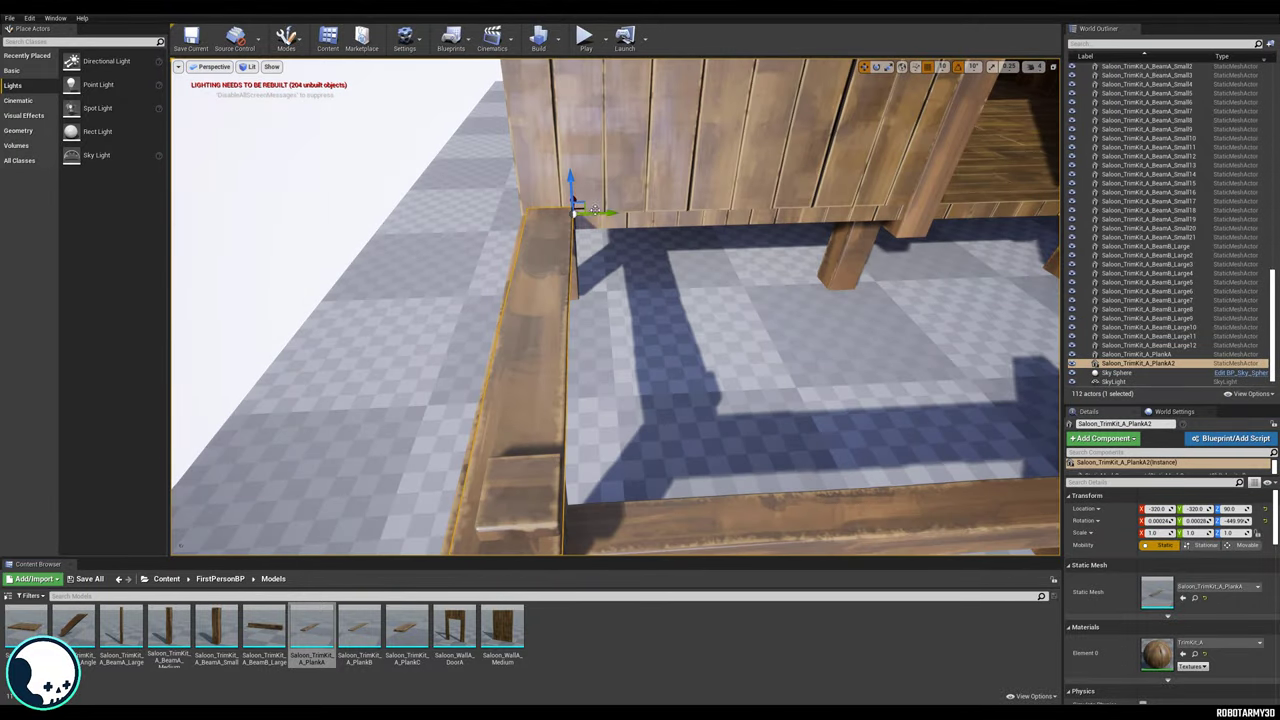
left_click_drag(606, 212, 660, 214)
left_click_drag(624, 190, 621, 211)
left_click(946, 98)
mouse_move(605, 270)
right_mouse_down()
mouse_move(605, 300)
mouse_move(605, 270)
right_mouse_up()
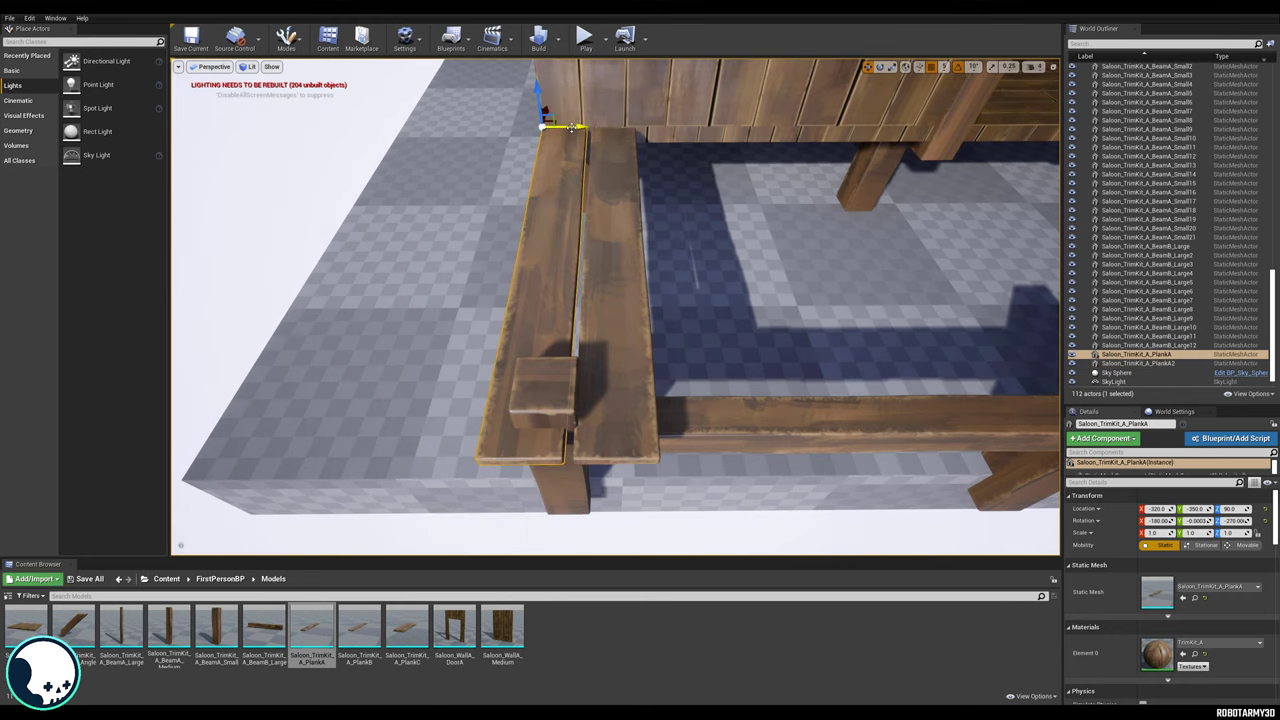
Duplicate the two porch planks as a pair and place the copies alongside them on the porch.
left_click_drag(572, 127, 675, 150, "alt")
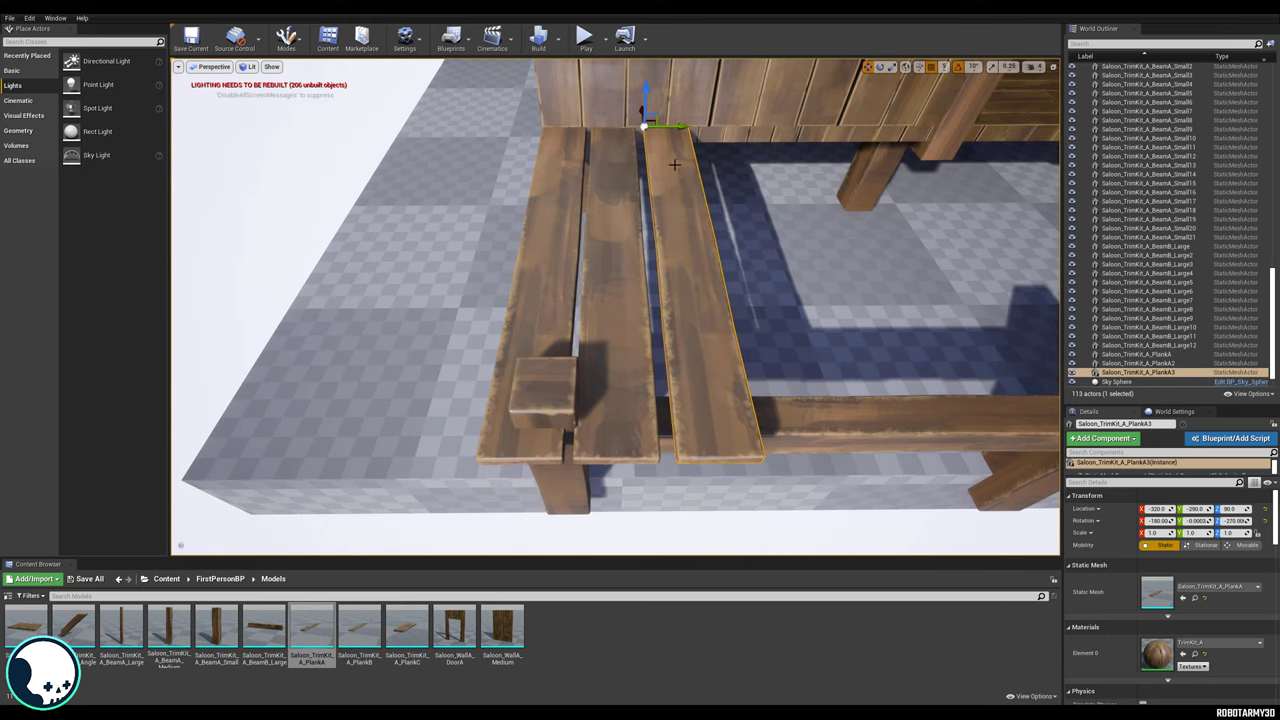
key("ctrl+z")
left_click(632, 211, "ctrl")
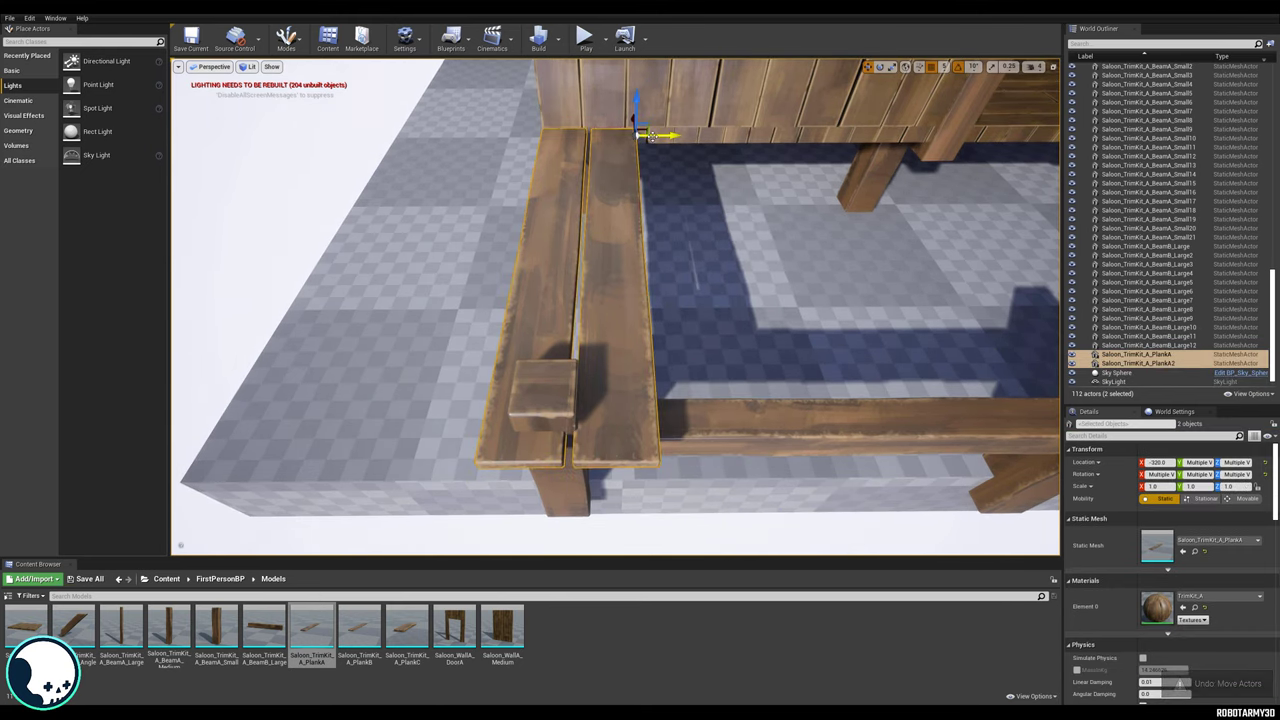
left_click_drag(652, 135, 762, 155, "alt")
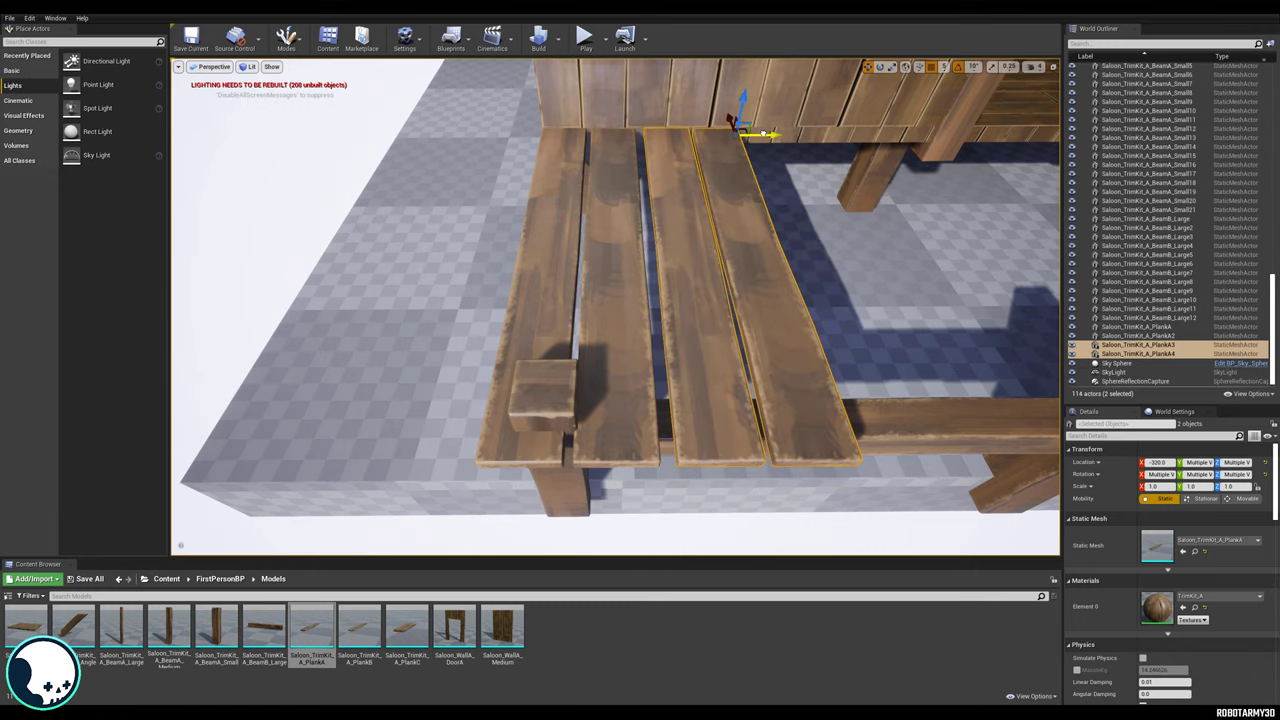
Mirror the two copied planks with a Y scale of -1 and move them back into the porch row.
mouse_move(836, 319)
right_mouse_down()
mouse_move(836, 290)
mouse_move(900, 290)
mouse_move(836, 305)
mouse_move(836, 319)
right_mouse_up()
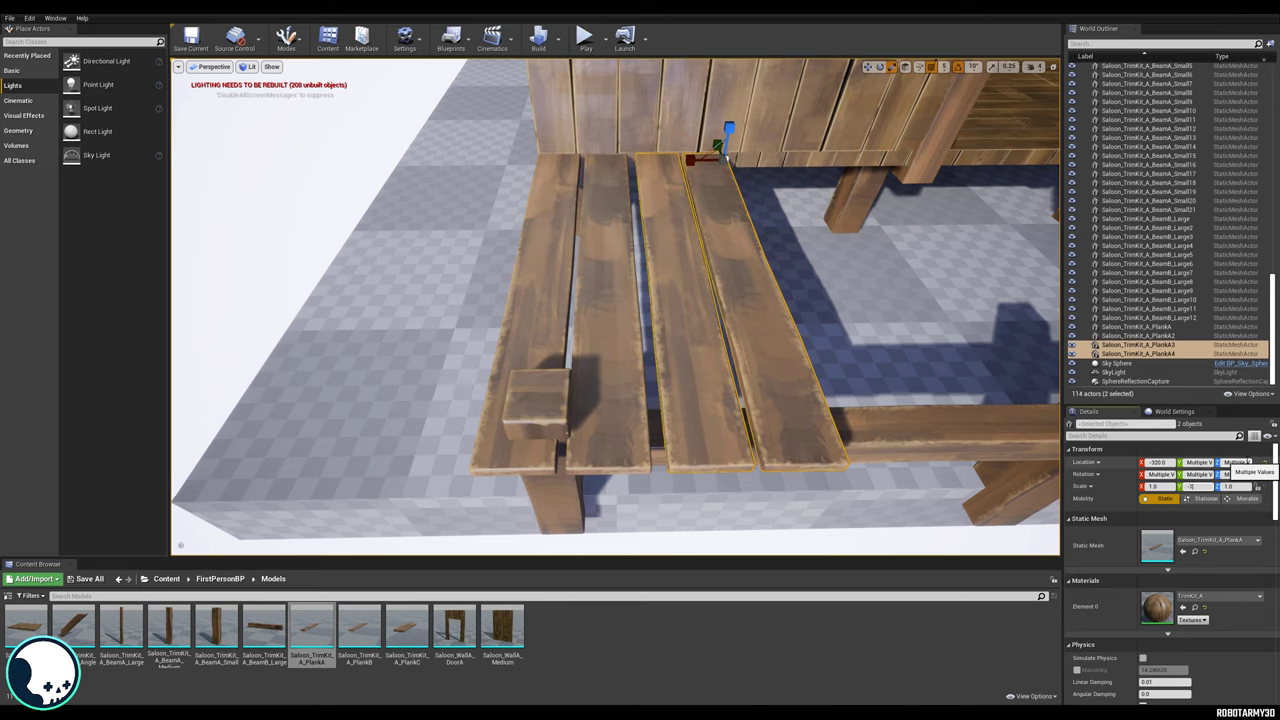
key("Return")
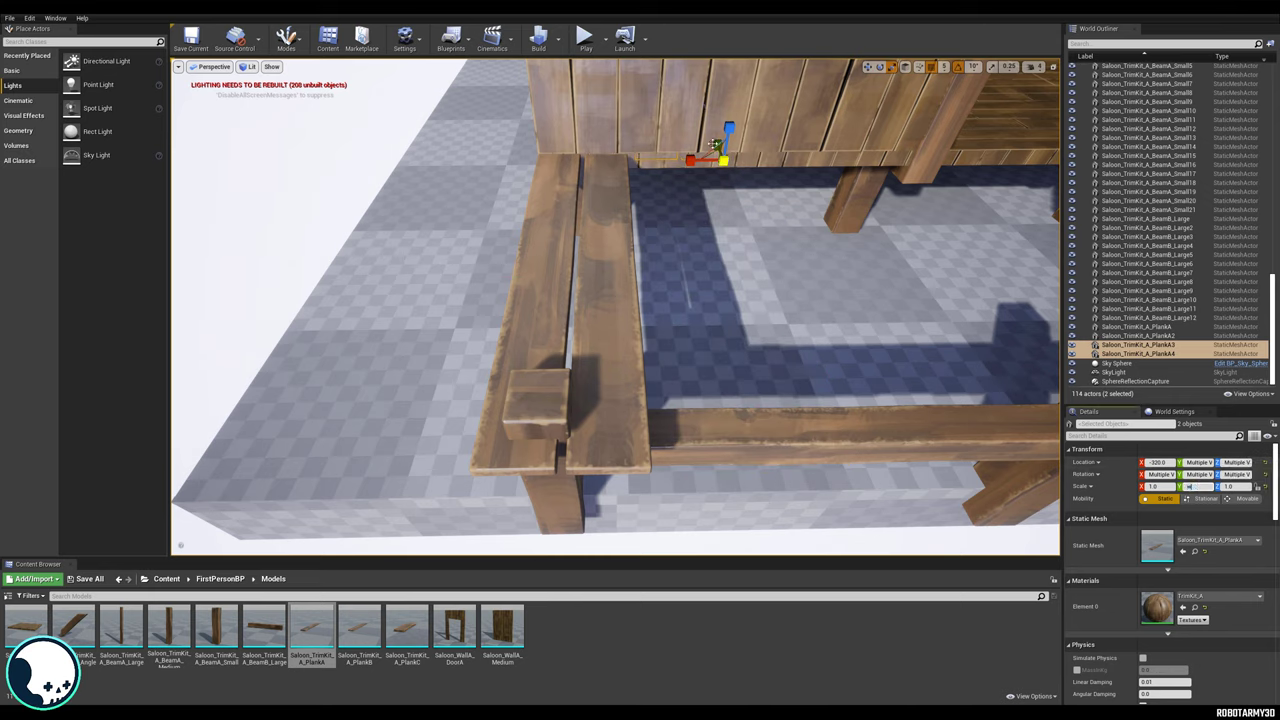
left_click_drag(722, 158, 772, 420)
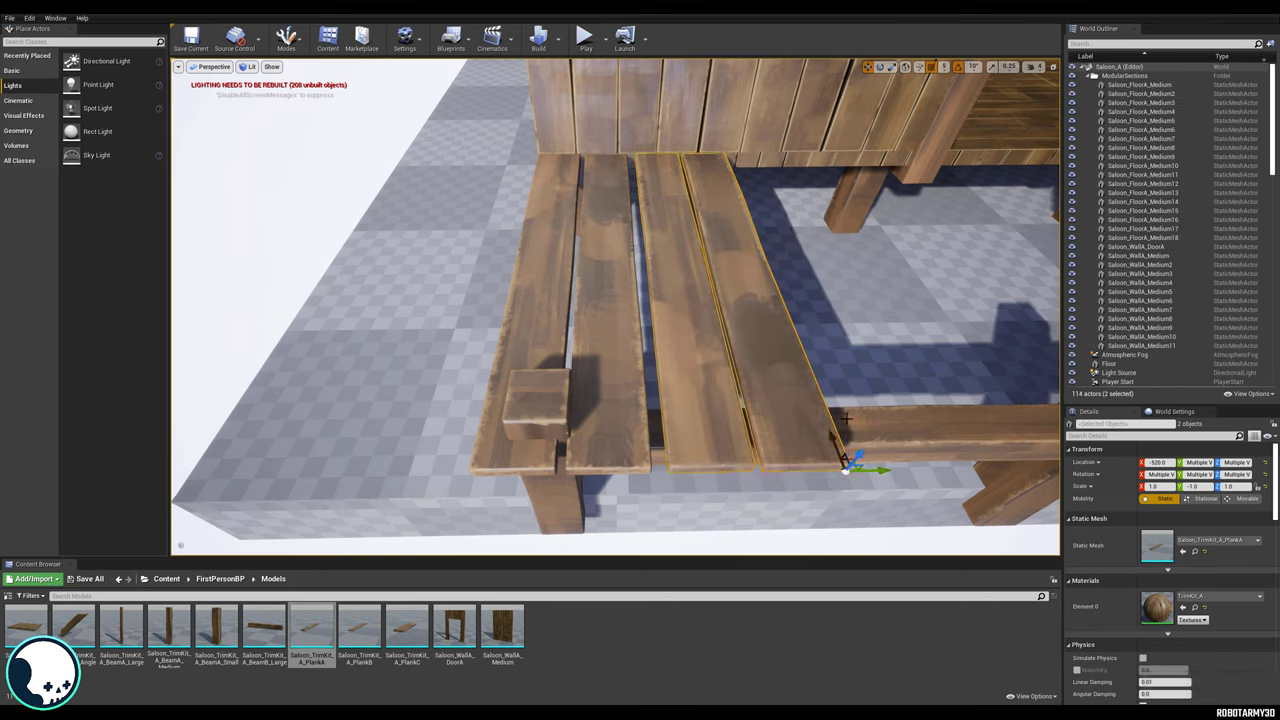
left_click_drag(866, 470, 862, 469)
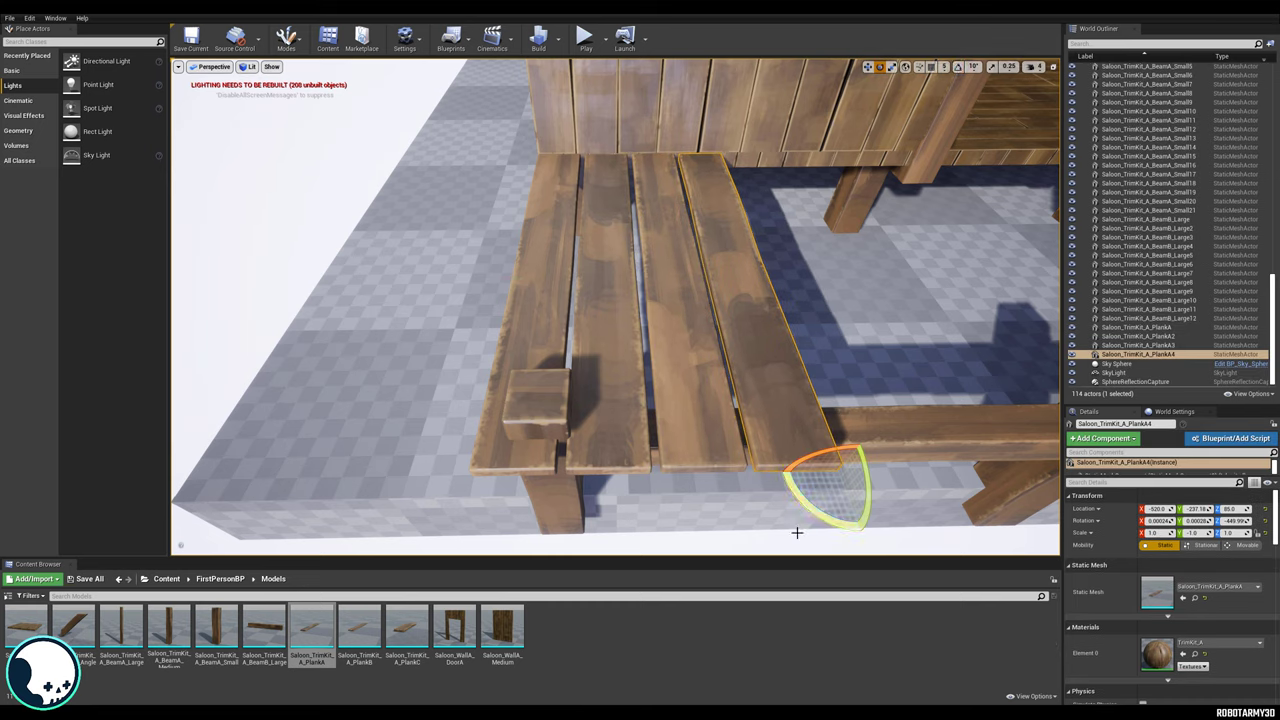
Rotate the mirrored porch planks slightly one by one and nudge the second plank to make the gaps uneven.
left_click_drag(811, 506, 858, 525)
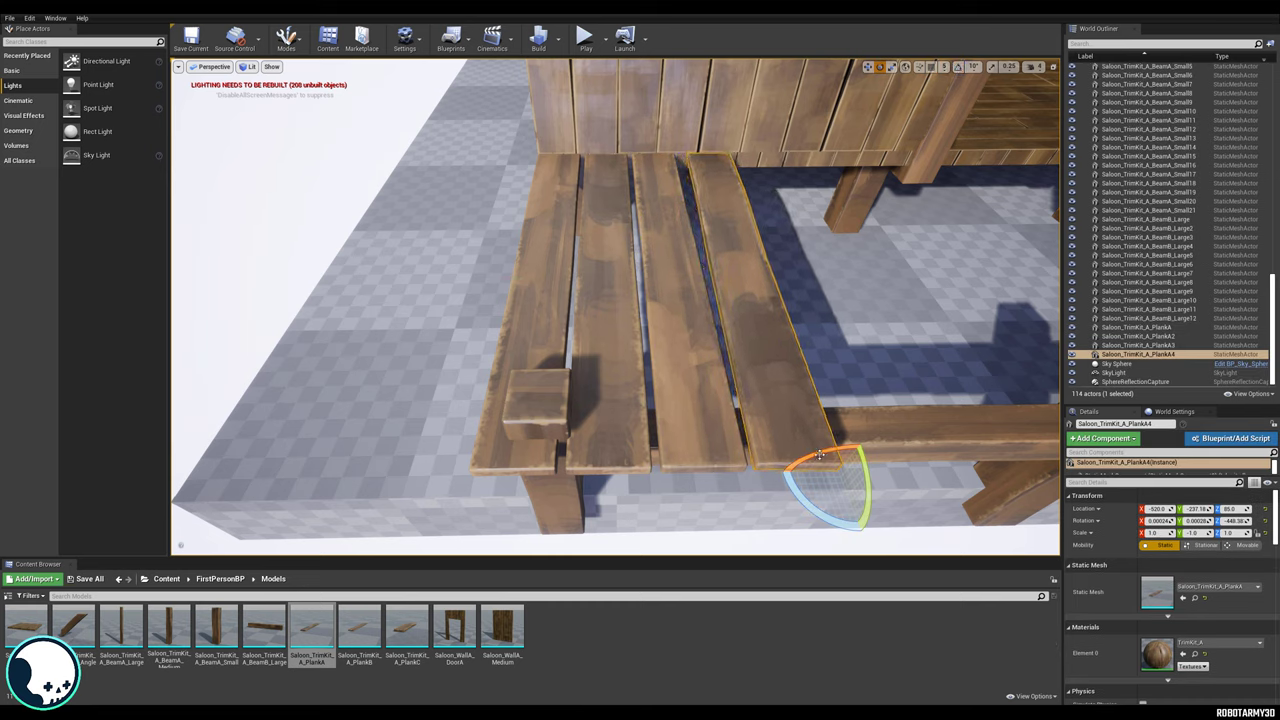
left_click(670, 447)
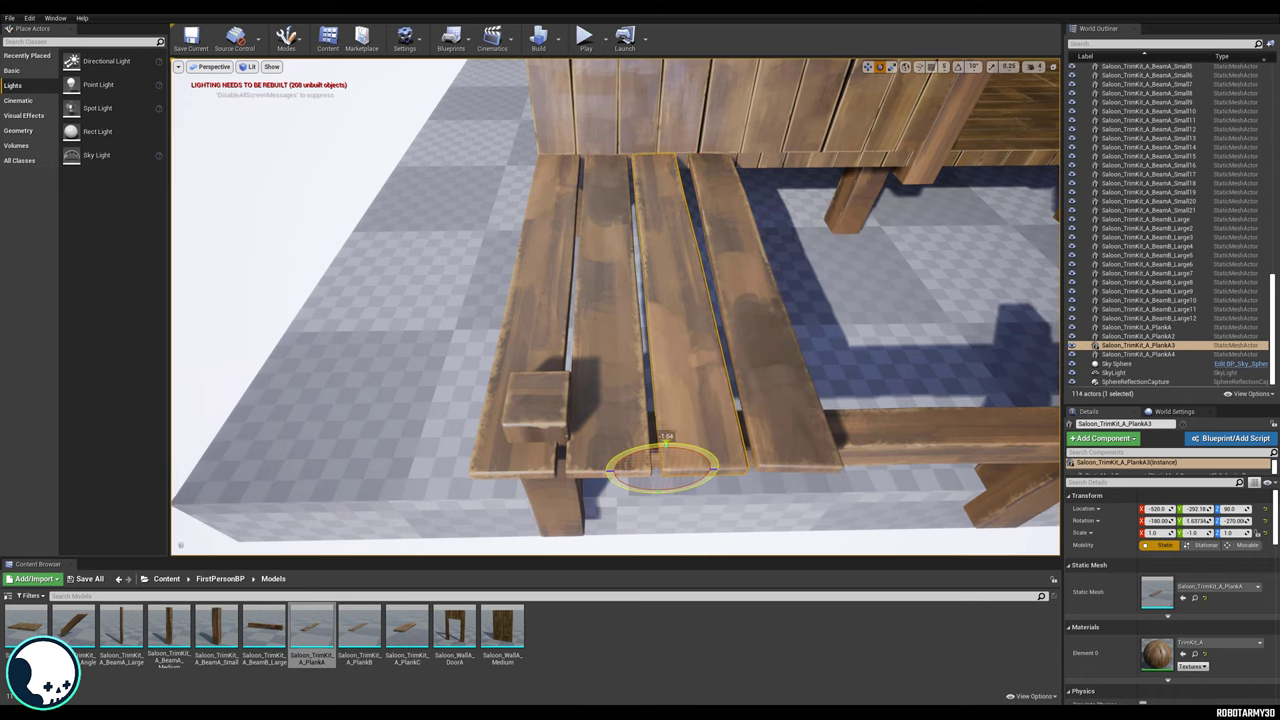
left_click(612, 401)
left_click_drag(616, 190, 614, 187)
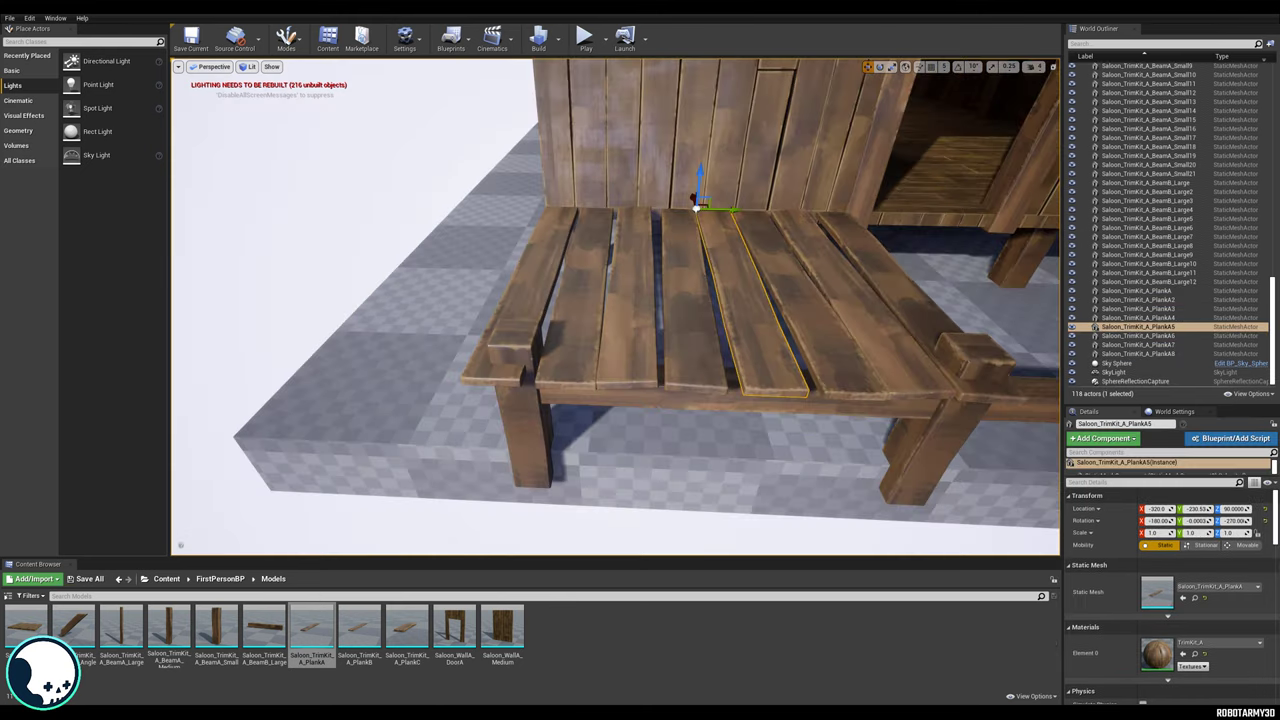
Turn the fifth porch plank around at a slight angle, mirror it with a Y scale of -1, and refit it in the row.
left_click_drag(704, 203, 738, 388)
key("e")
left_click_drag(770, 428, 800, 415)
key("w")
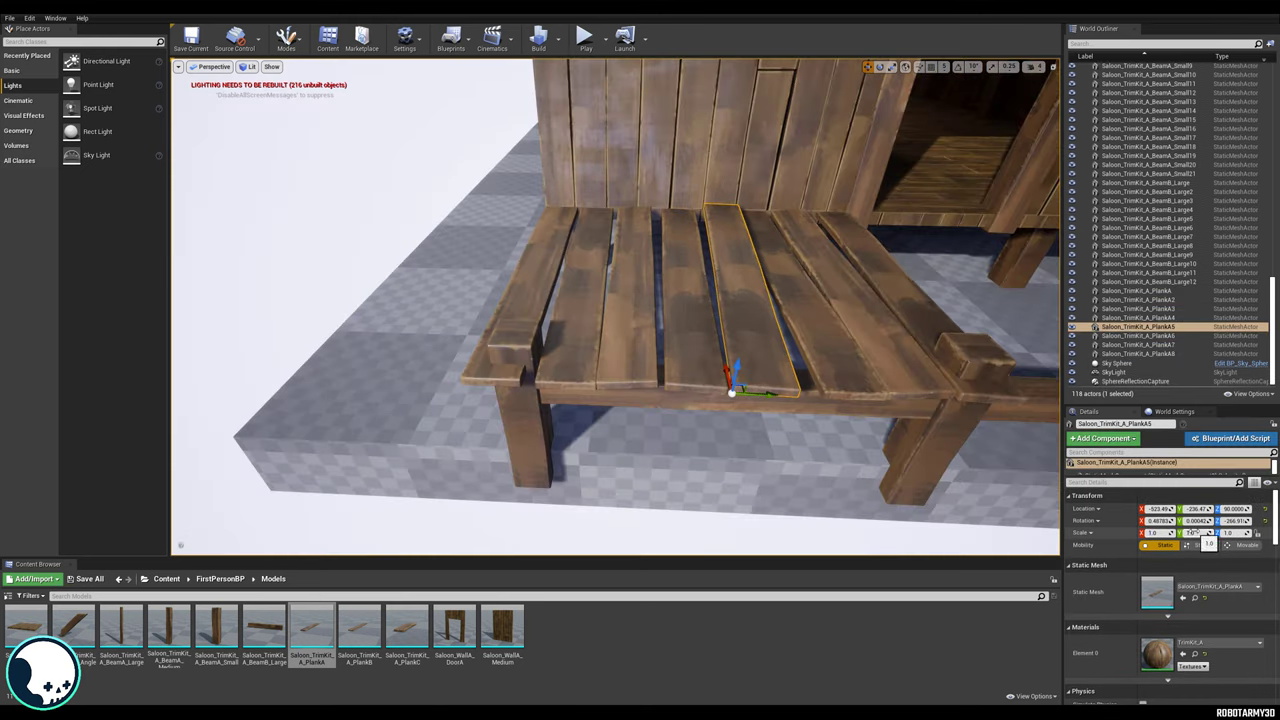
left_click_drag(1158, 532, 1142, 532)
key("ctrl+z")
left_click(1190, 532)
type("-1")
key("Return")
left_click_drag(728, 372, 687, 205)
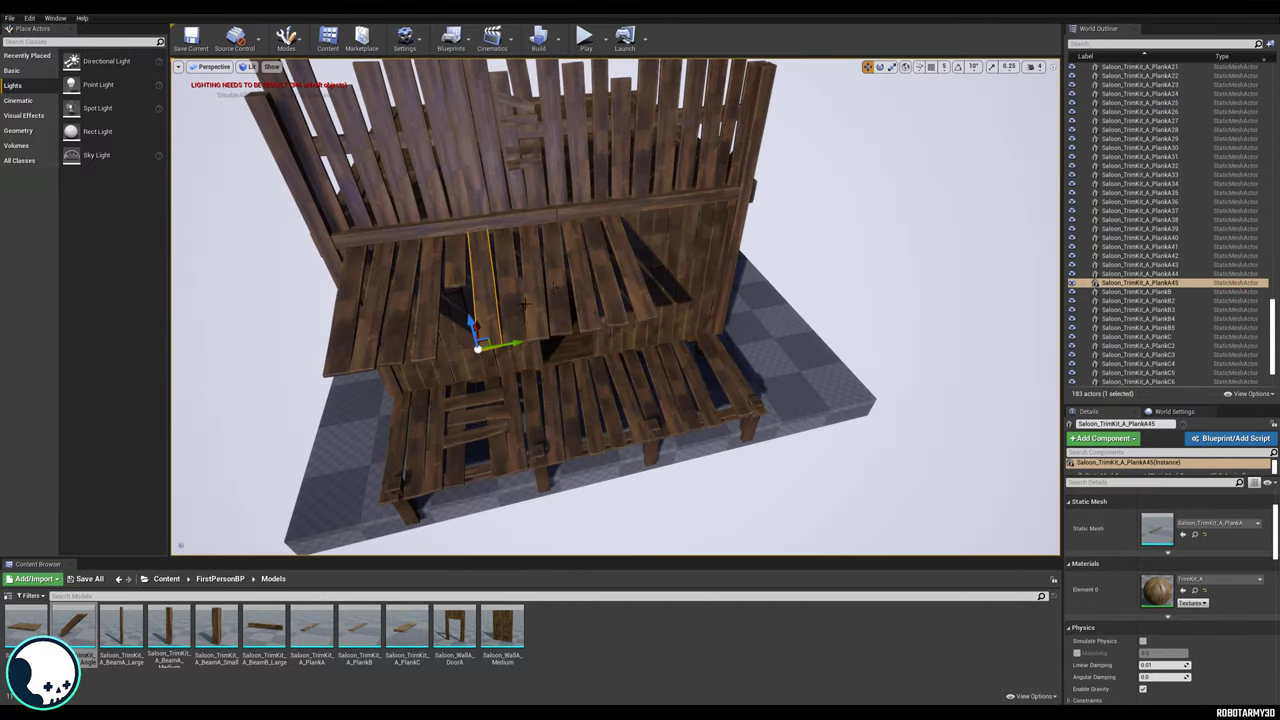
Move the group of awning planks above the doorway along the awning toward its far end.
left_click(522, 325, "ctrl")
left_click(551, 325, "ctrl")
left_click_drag(681, 316, 765, 302)
Duplicate planks on the awning's far half and arrange the copies to fill the roof beside the doorway.
left_click(640, 270, "ctrl")
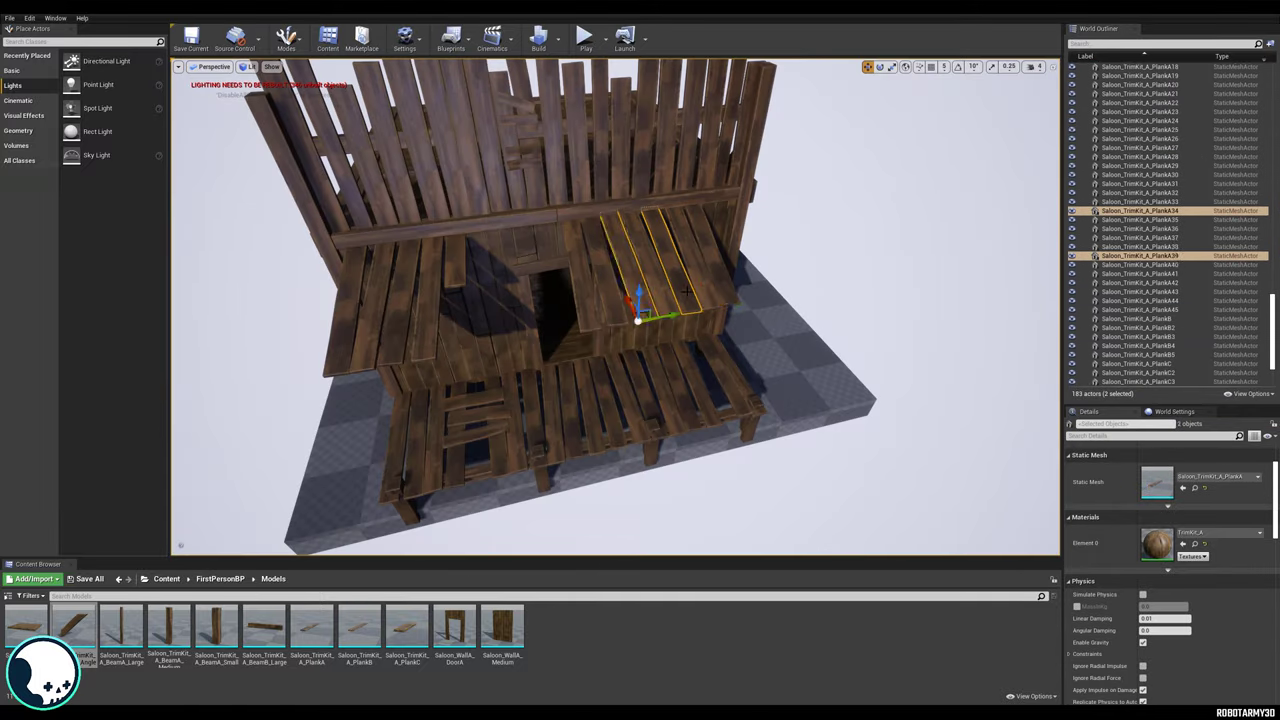
left_click(612, 262)
left_click_drag(620, 210, 722, 193, "alt")
right_click_drag(722, 193, 640, 230)
key("e")
left_click(543, 368)
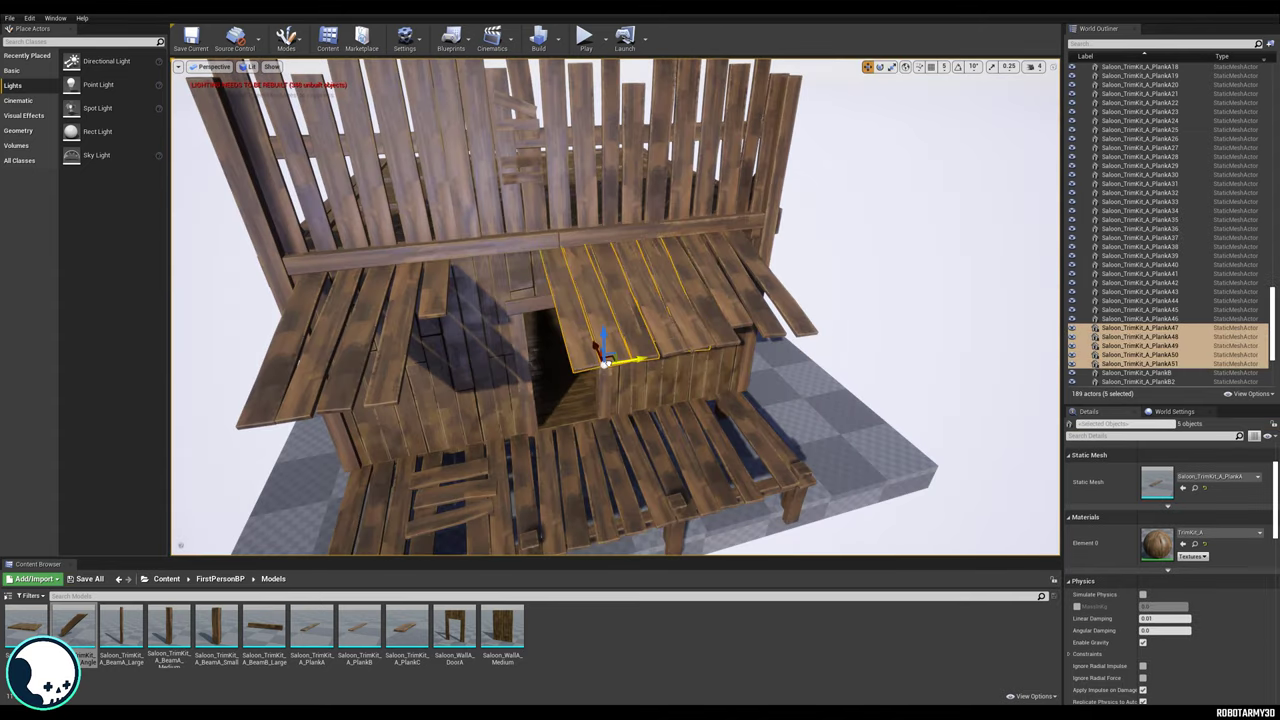
left_click(580, 345)
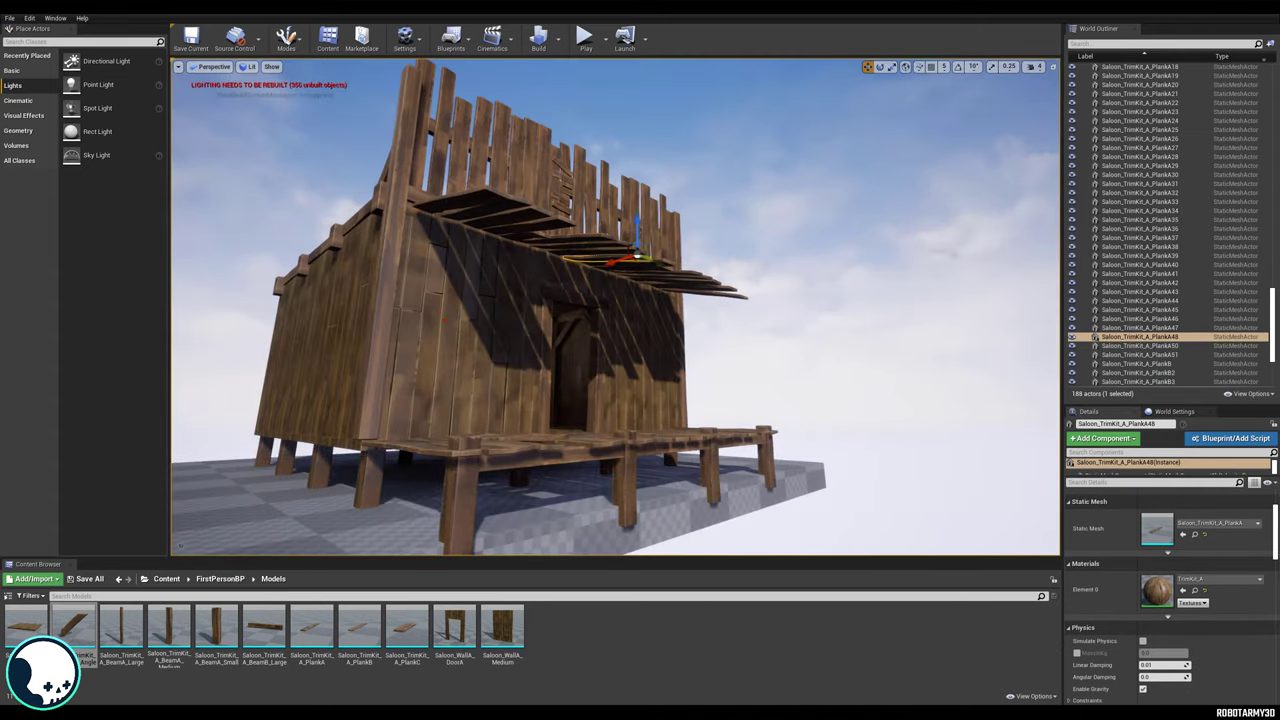
Place a large beam beneath the awning and change the corner porch post's static mesh to Saloon_TrimKit_A_BeamA_Large.
left_click(500, 225)
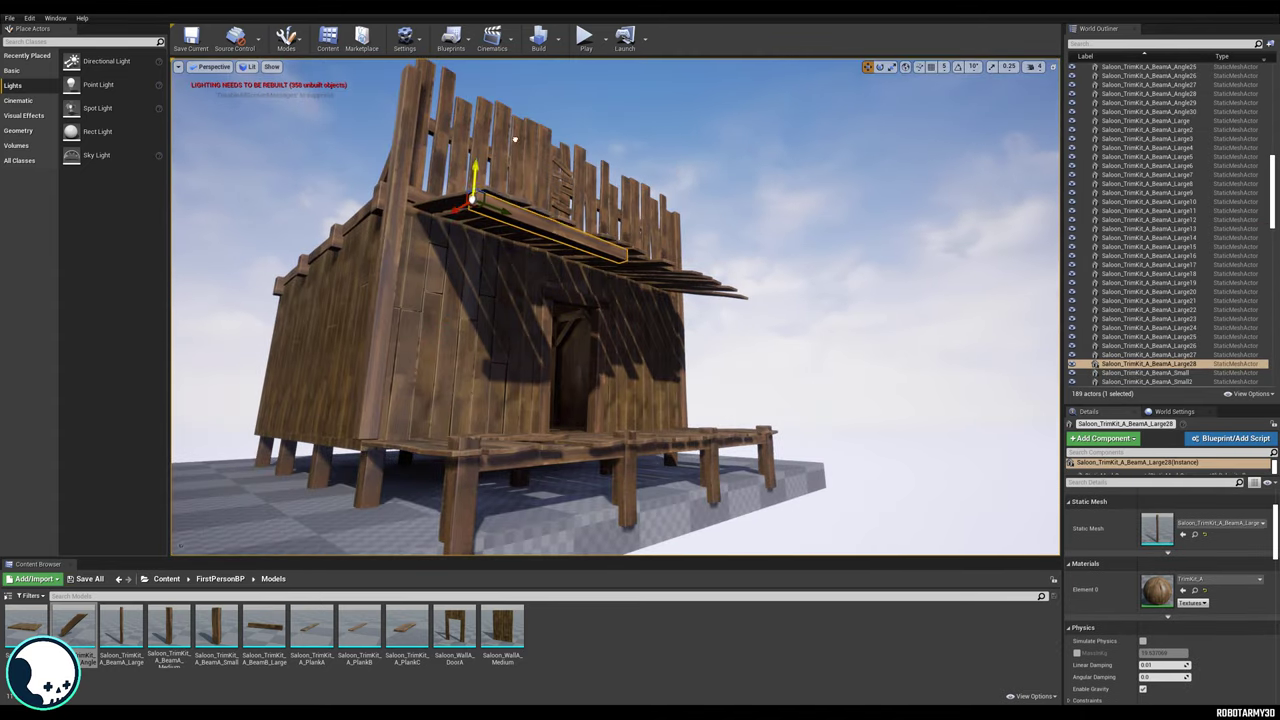
key("f")
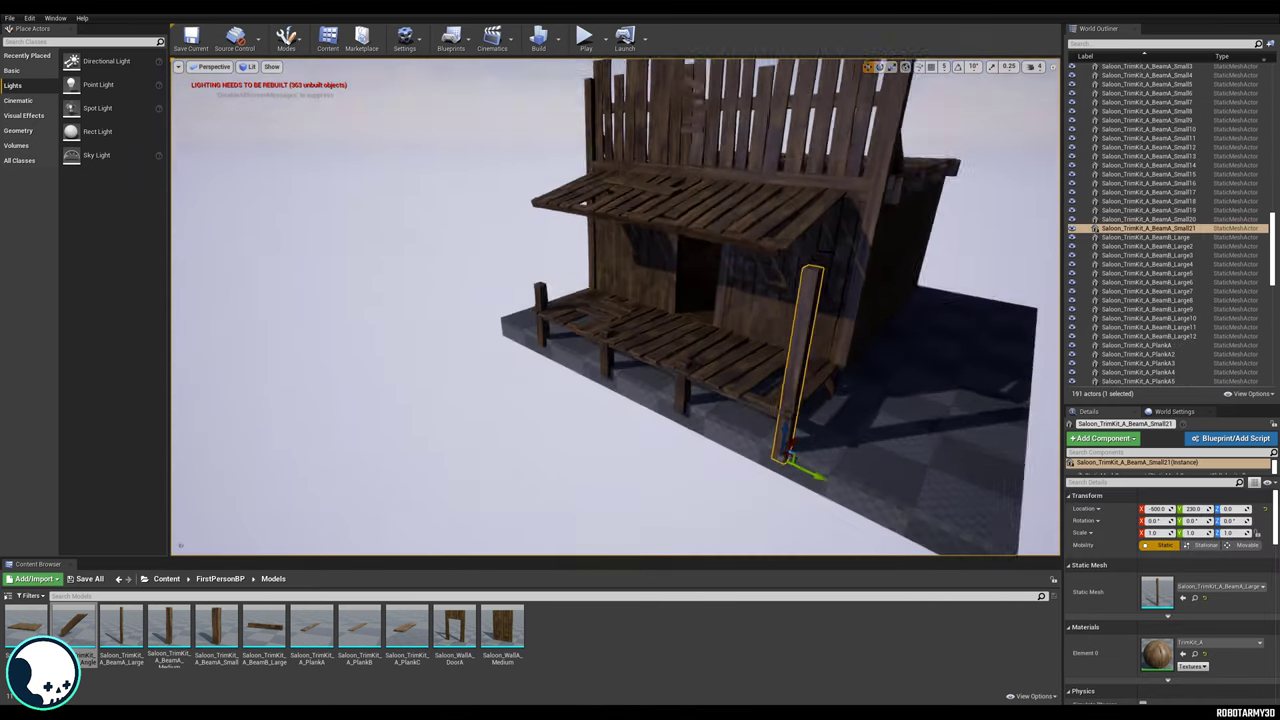
left_click(1220, 592)
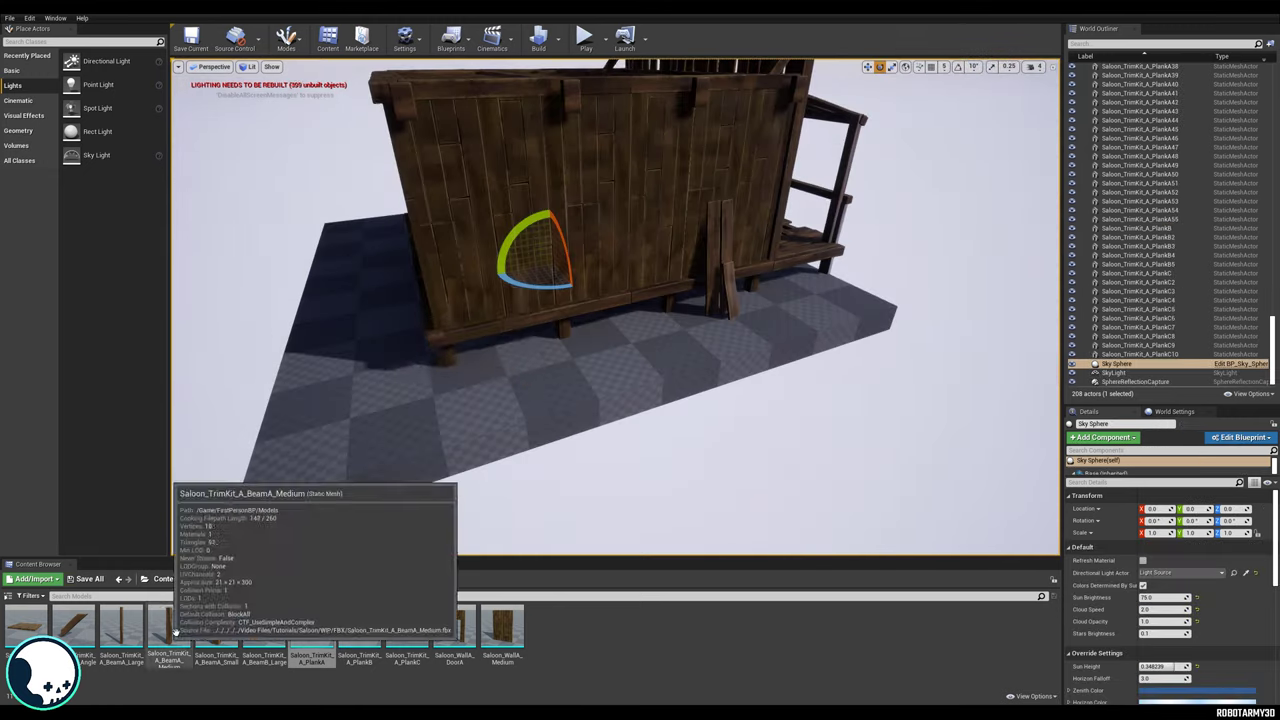
Pile Saloon_TrimKit_A_BeamA_Medium, BeamB_Large and BeamA_Small pieces on the ground along the saloon's side wall.
left_click_drag(172, 630, 527, 374)
left_click_drag(497, 340, 480, 405)
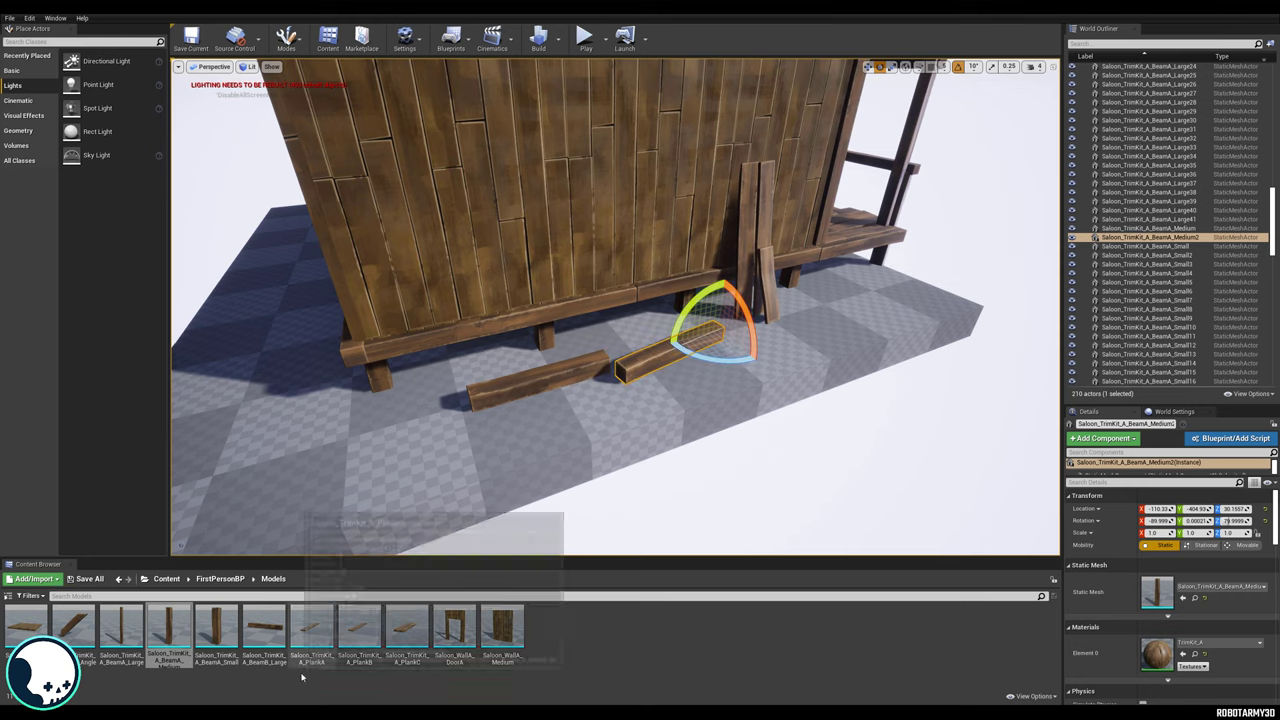
key("w")
left_click_drag(264, 634, 649, 273)
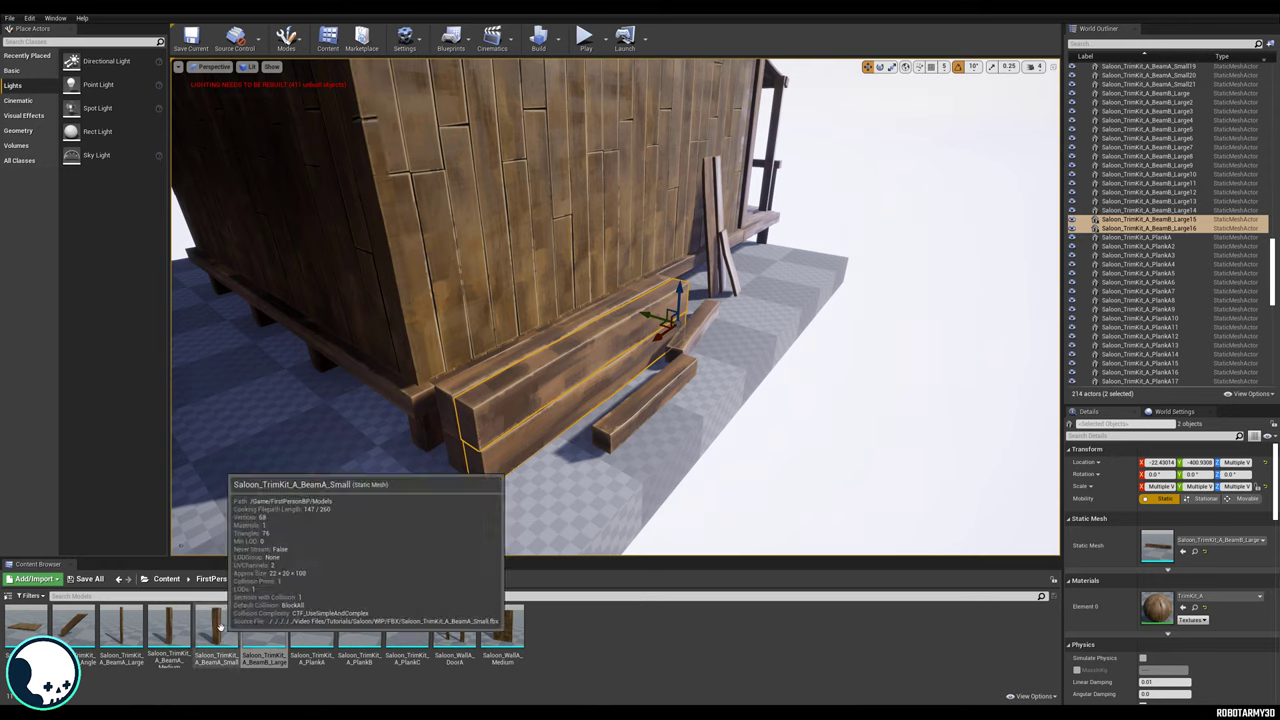
left_click_drag(216, 630, 514, 371)
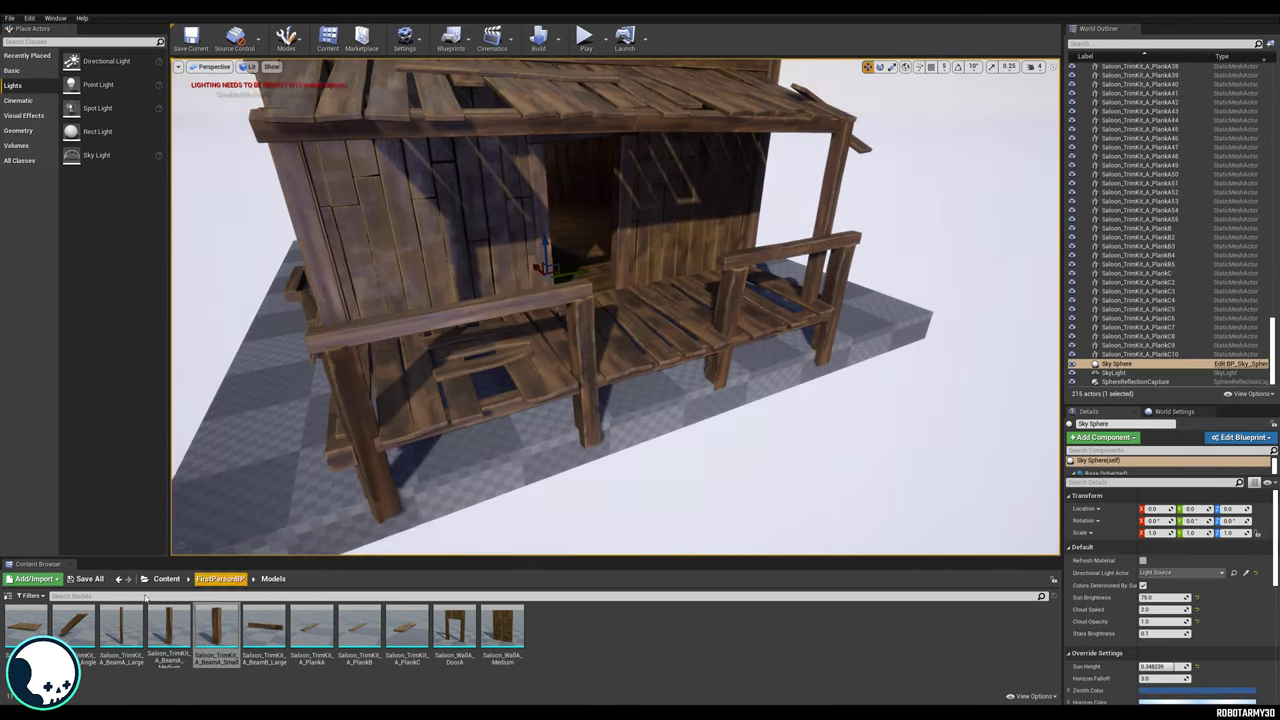
Add Saloon_TrimKit_A_PlankB at the porch railing and undo the last scale change on the angled stair beam.
left_click_drag(359, 630, 437, 420)
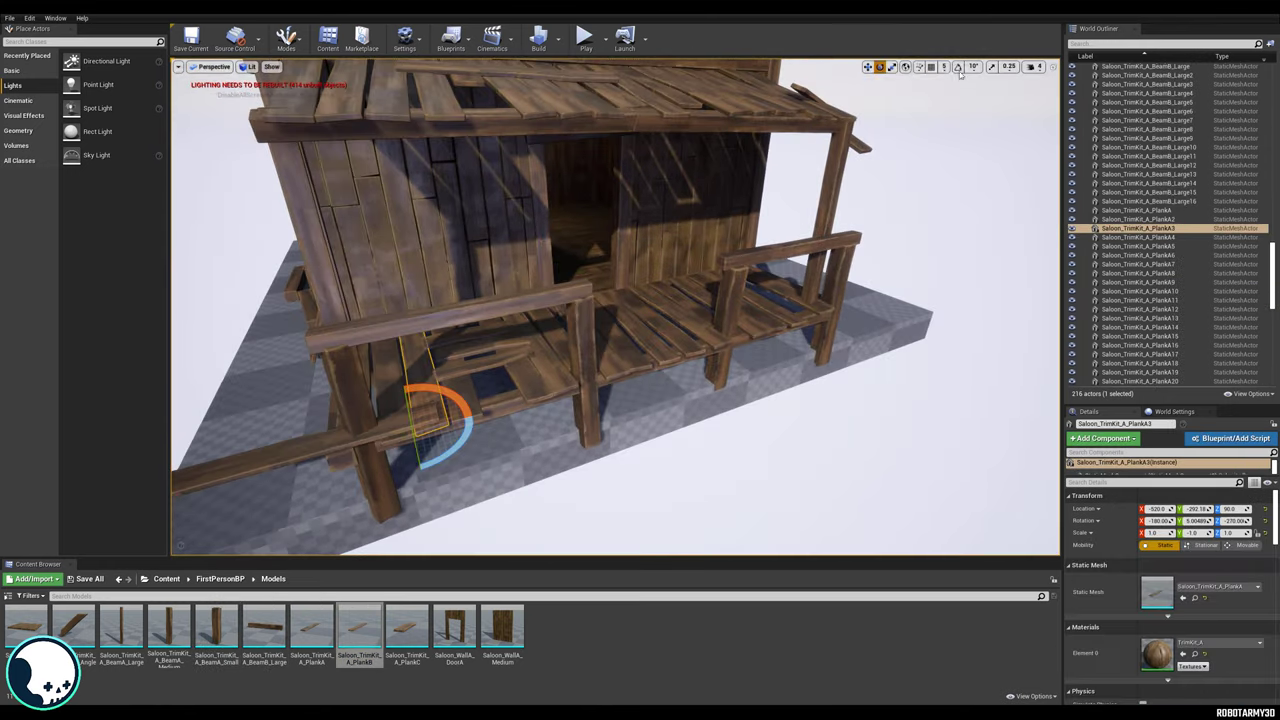
key("w")
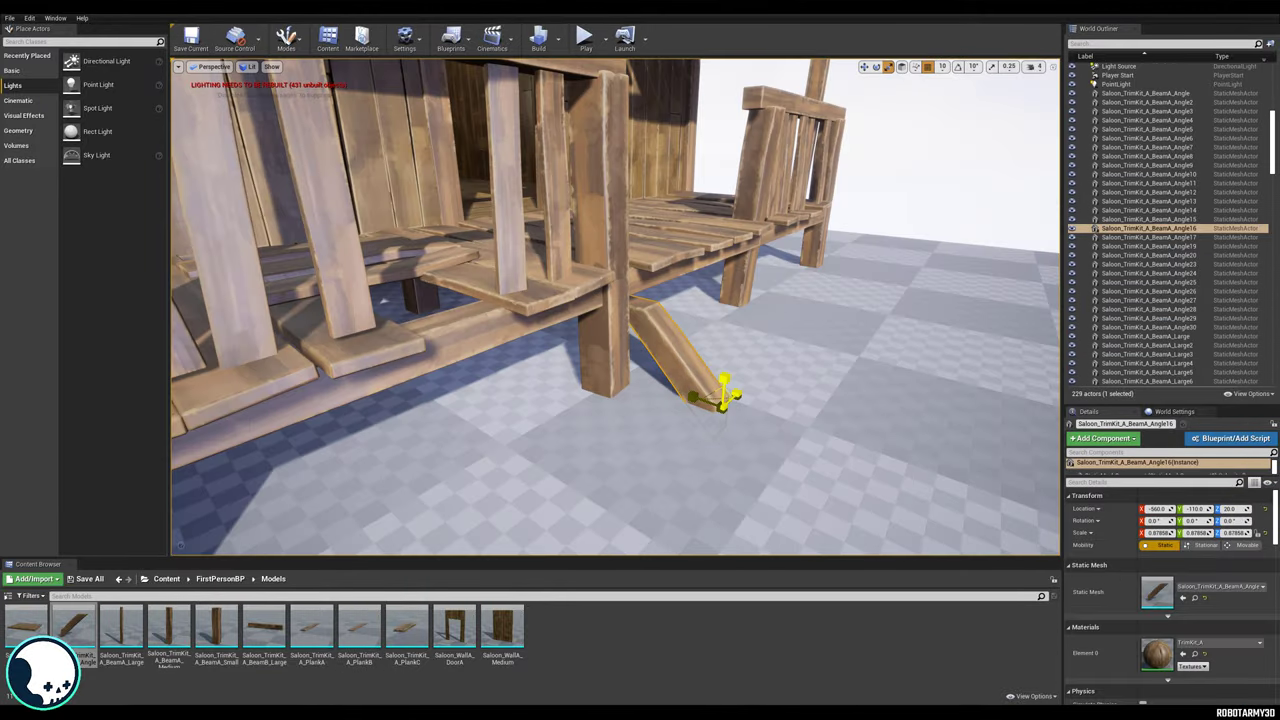
key("ctrl+z")
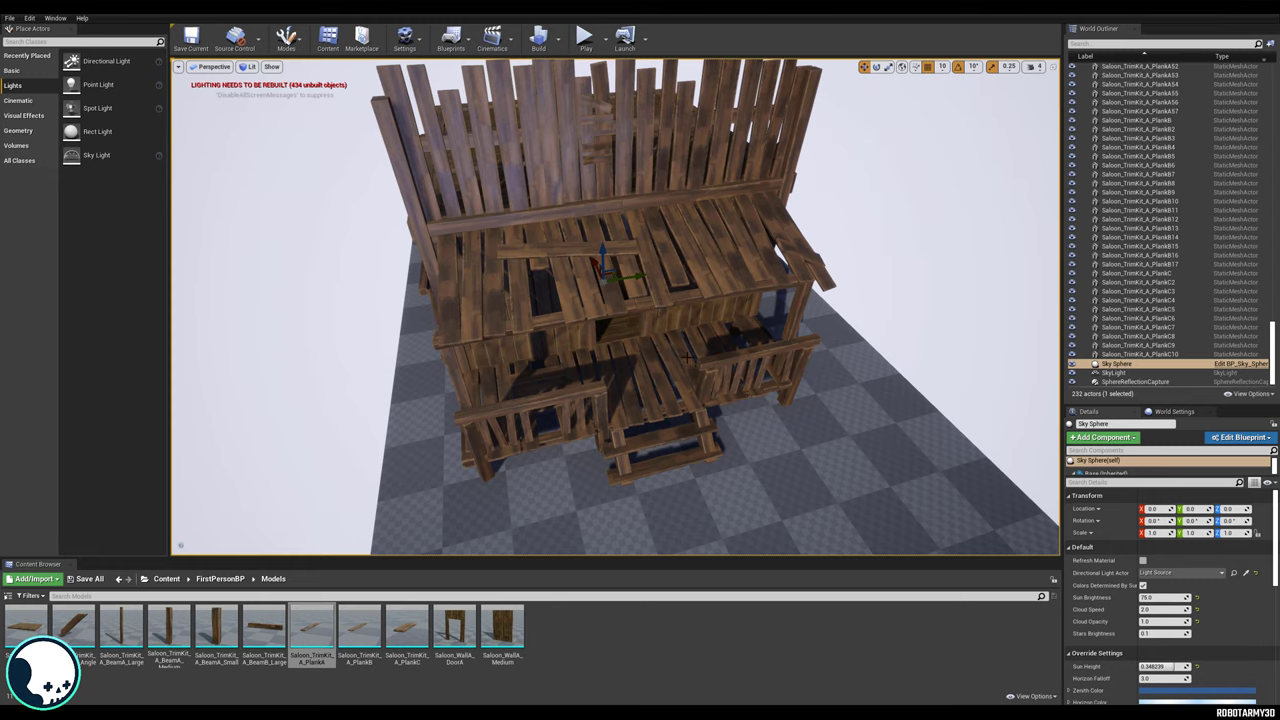
Examine the assembled saloon from the front, side and above, checking the wood texture on the tall corner beam.
left_click_drag(688, 358, 730, 310, "alt")
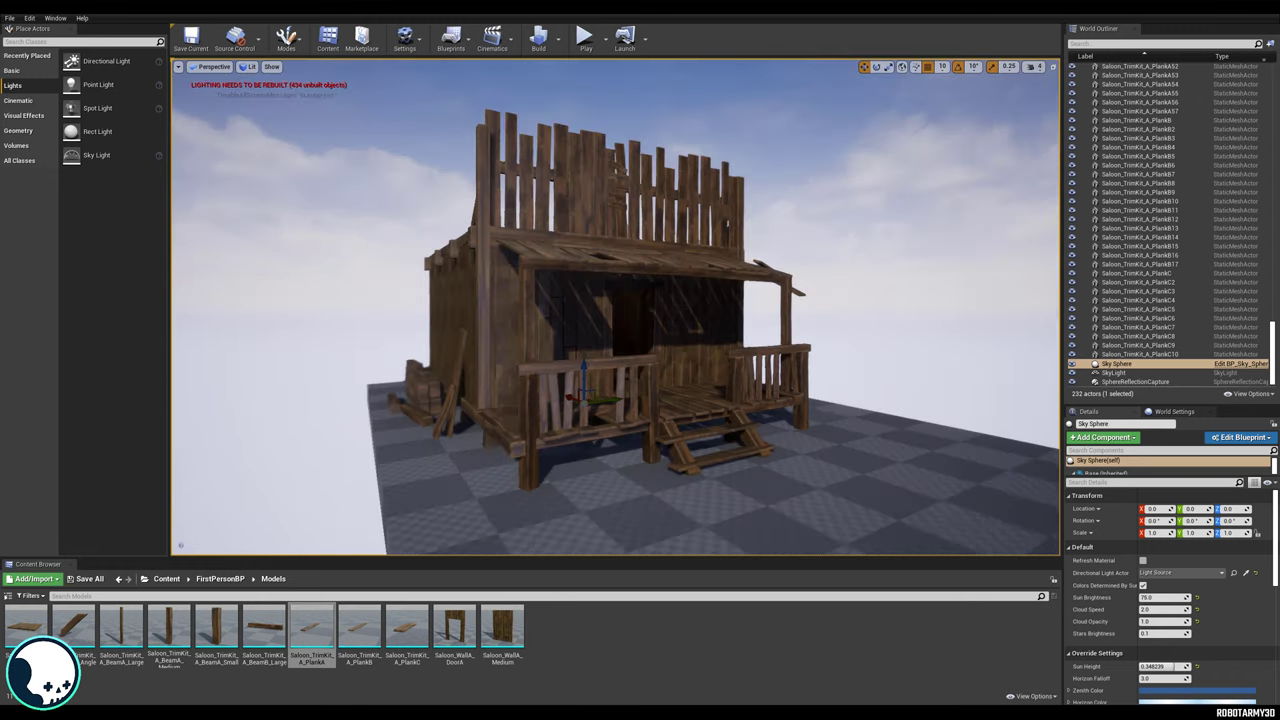
right_click_drag(663, 351, 520, 409)
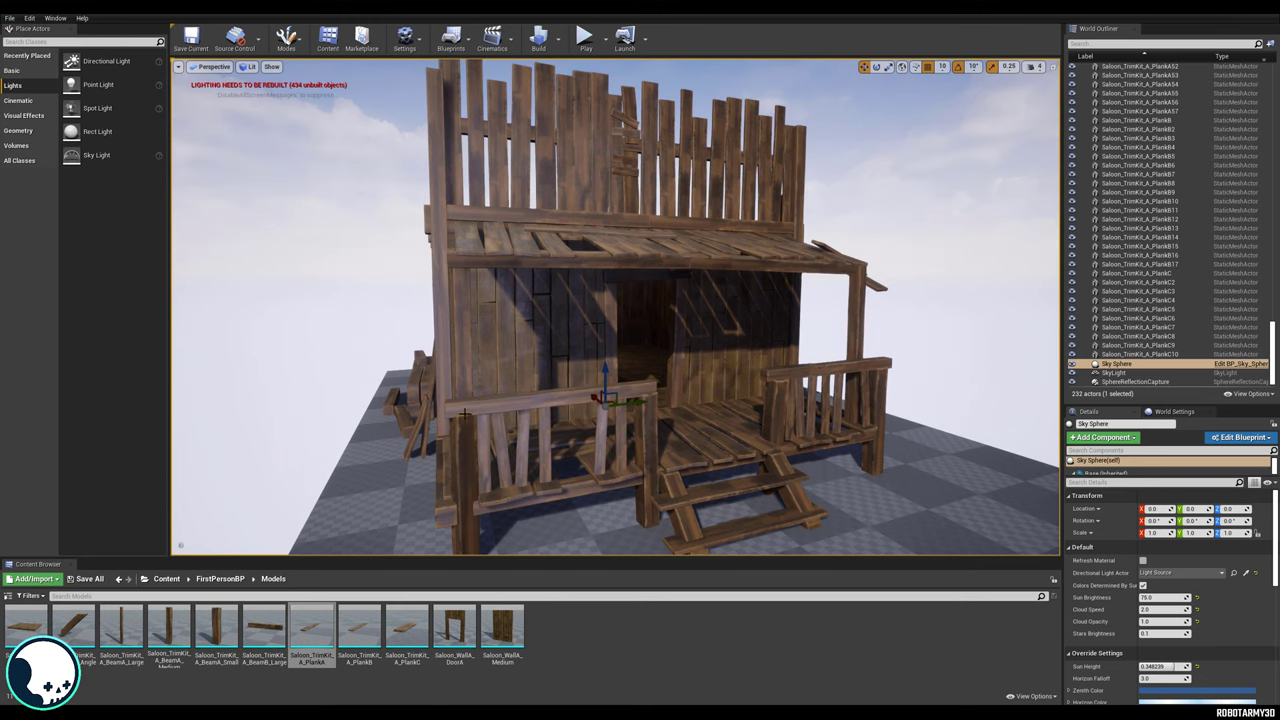
left_click_drag(465, 414, 607, 390, "alt")
left_click(458, 266)
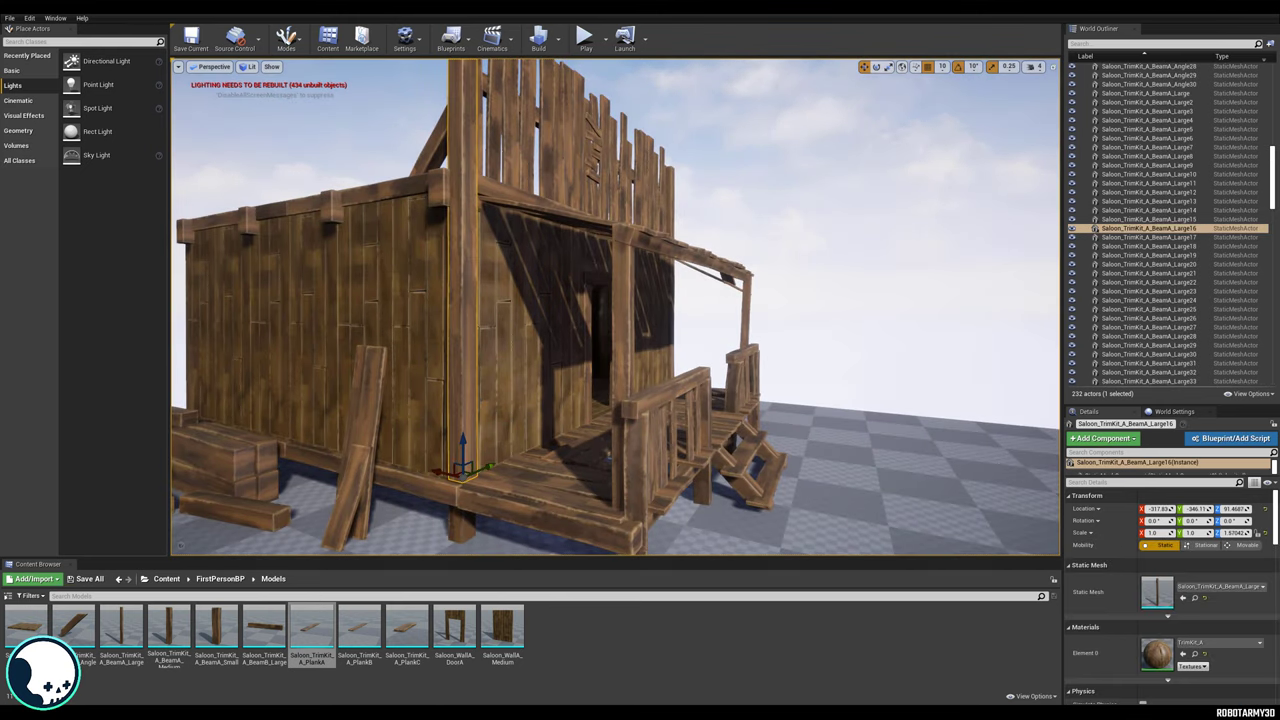
right_click_drag(476, 186, 450, 154)
right_click_drag(542, 318, 470, 284)
left_click_drag(470, 430, 543, 394, "alt")
left_click(543, 394)
left_click(448, 411)
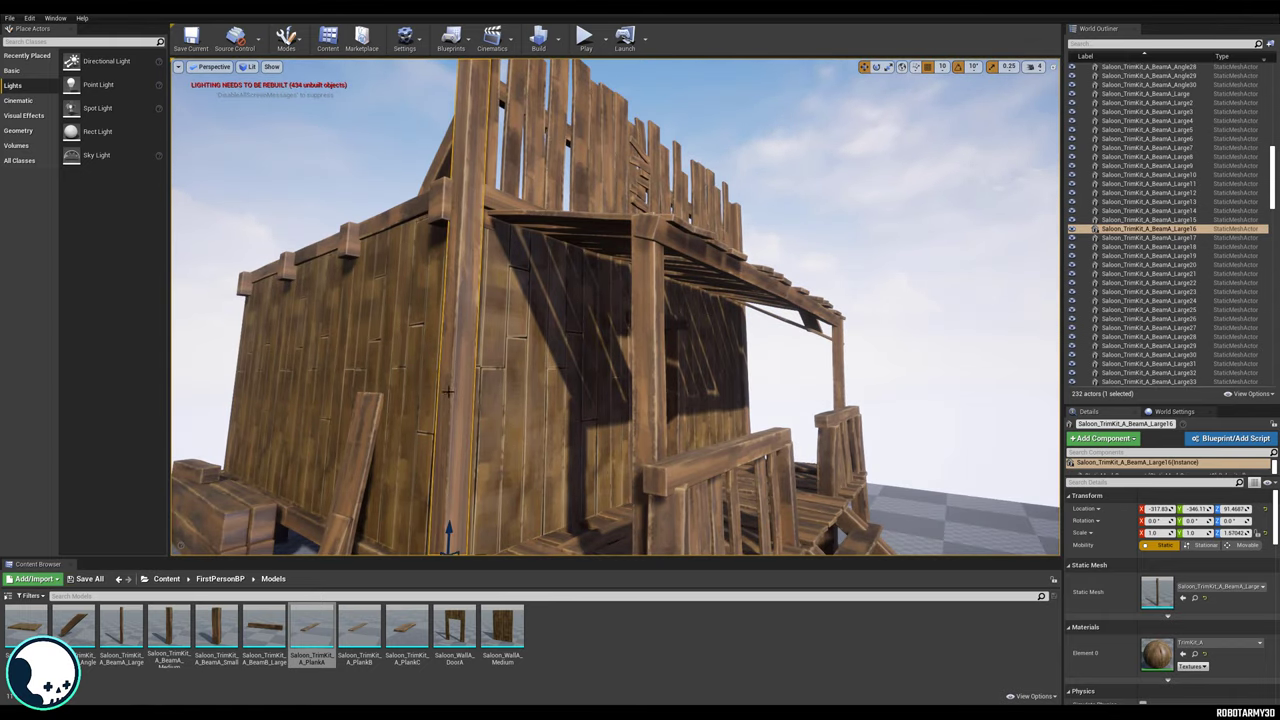
scroll(448, 391, "down", 5)
left_click_drag(448, 391, 632, 342, "alt")
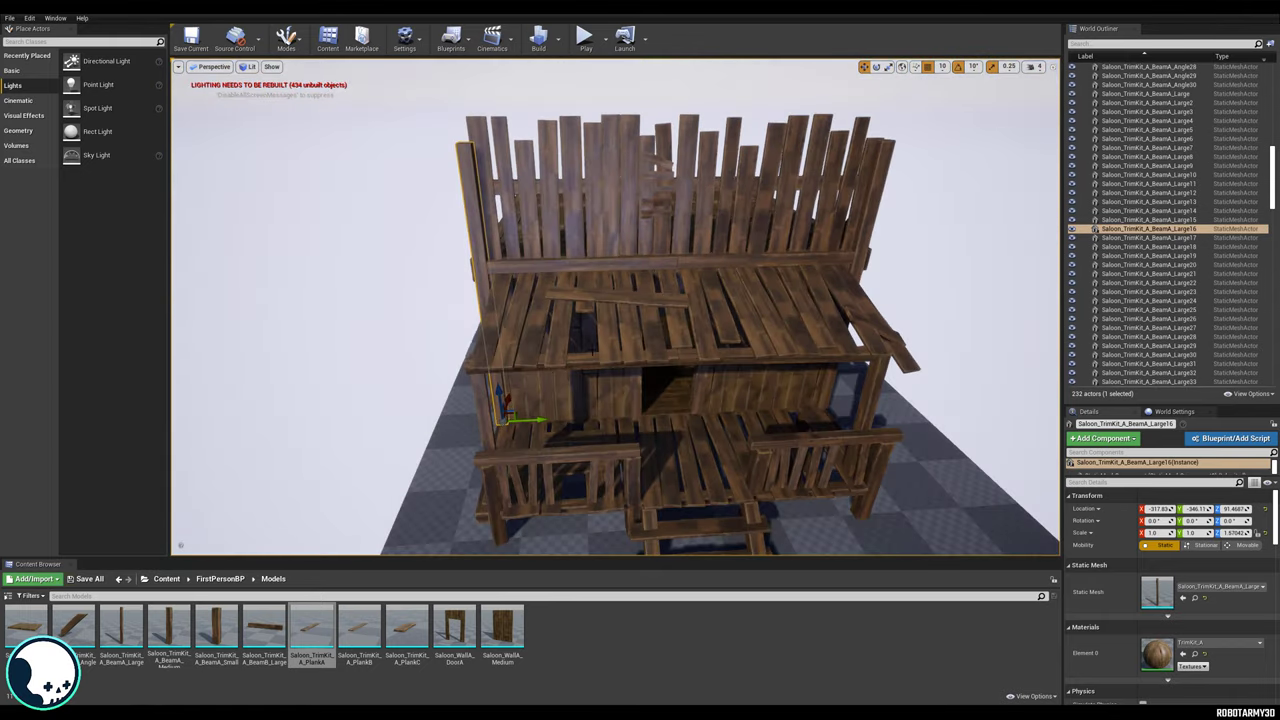
left_click(623, 347)
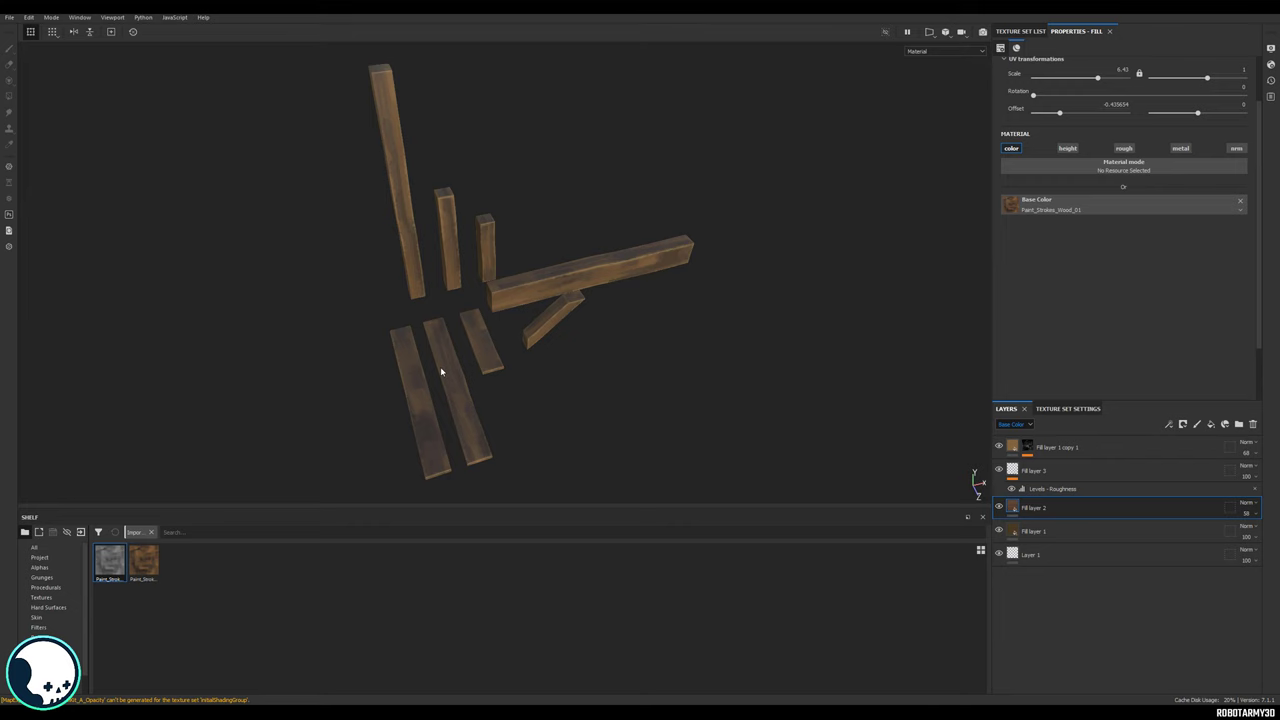
In Substance Painter, set Fill layer 2's base color opacity to 33 and its first UV offset to -0.65, and inspect the kit.
scroll(443, 380, "down", 2)
scroll(449, 400, "up", 3)
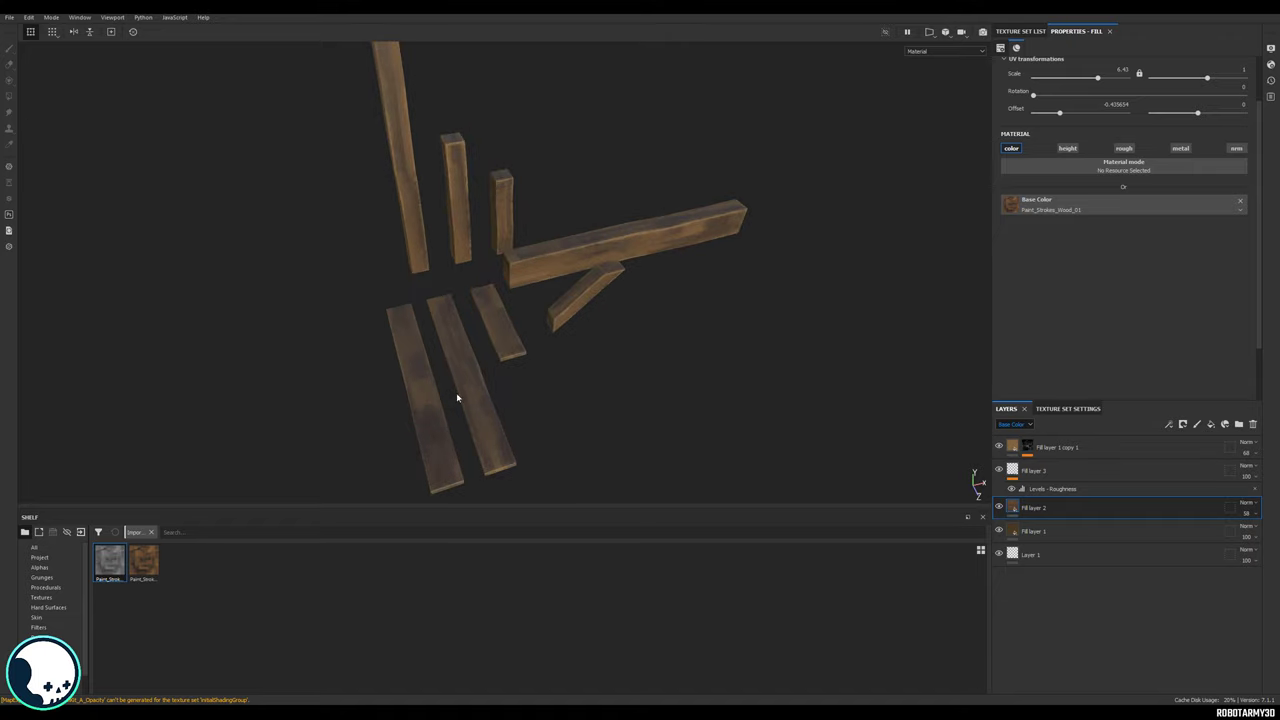
left_click(1249, 513)
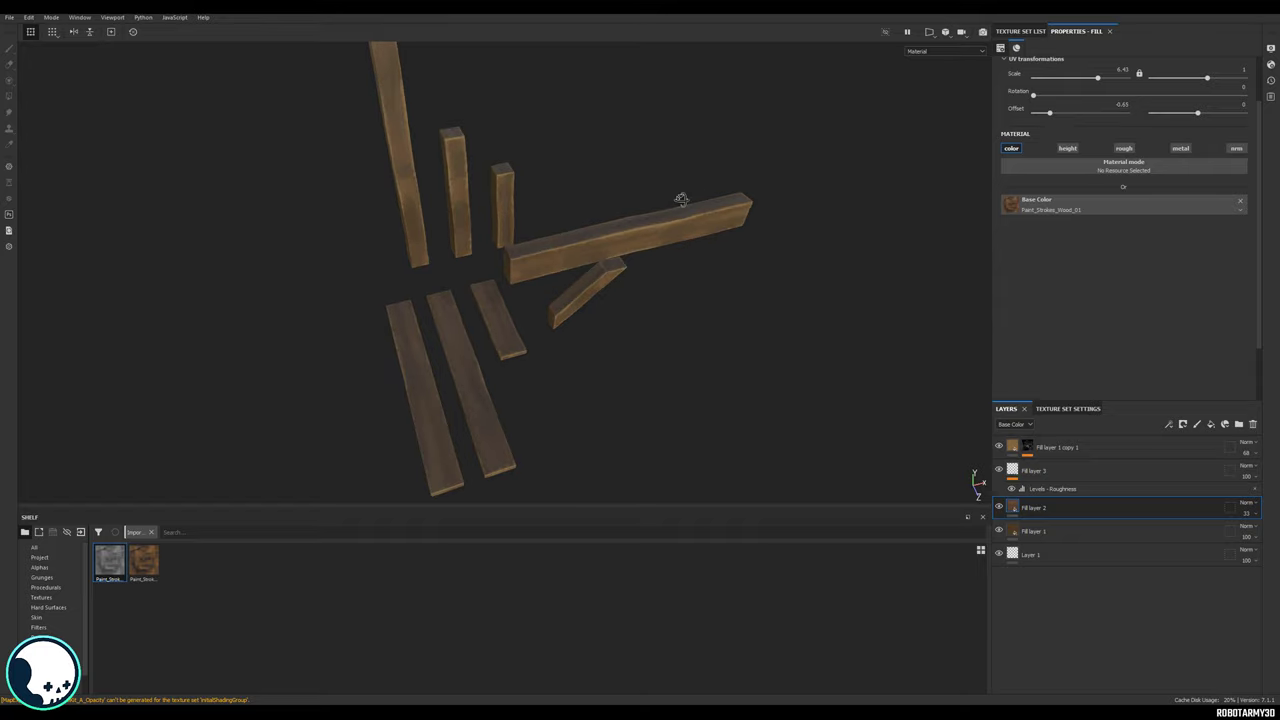
left_click_drag(680, 200, 751, 247, "alt")
right_click_drag(751, 247, 654, 267, "shift")
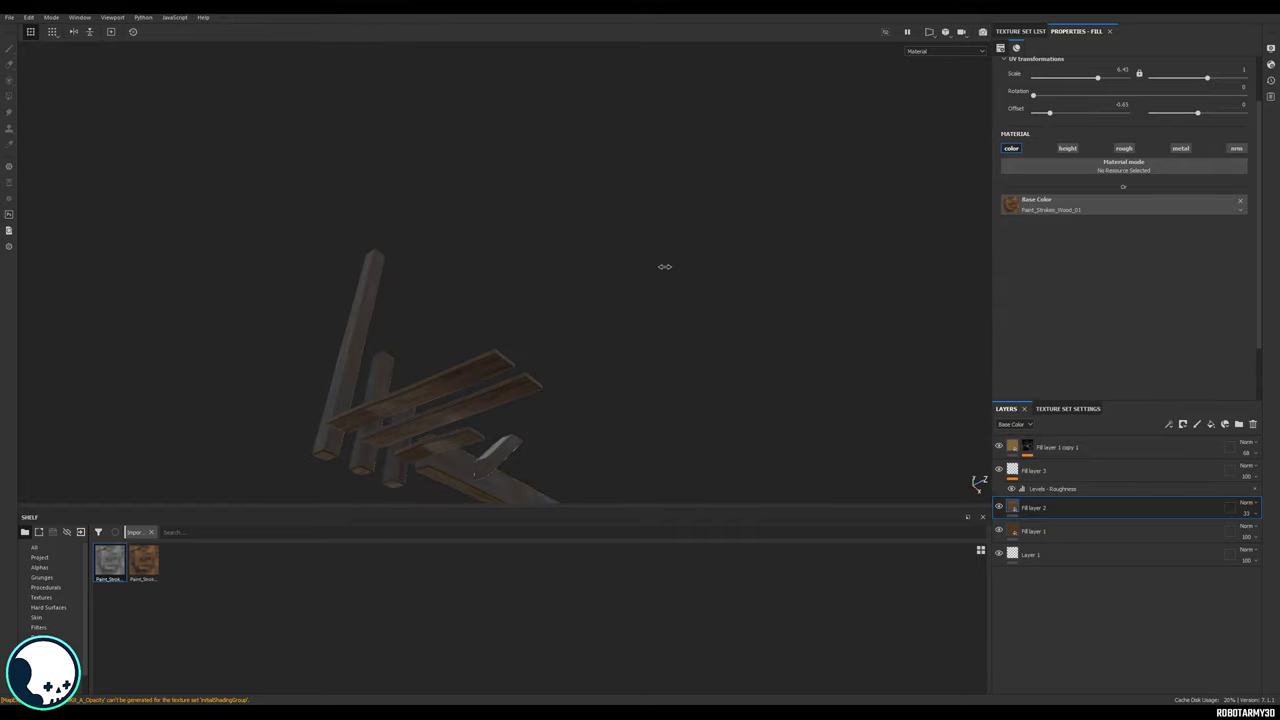
Export the TrimKit_A textures as 8-bit PNG files with the Unreal Engine 4 (Packed) template and dismiss the export report.
left_click_drag(665, 267, 980, 480, "alt")
left_click(9, 17)
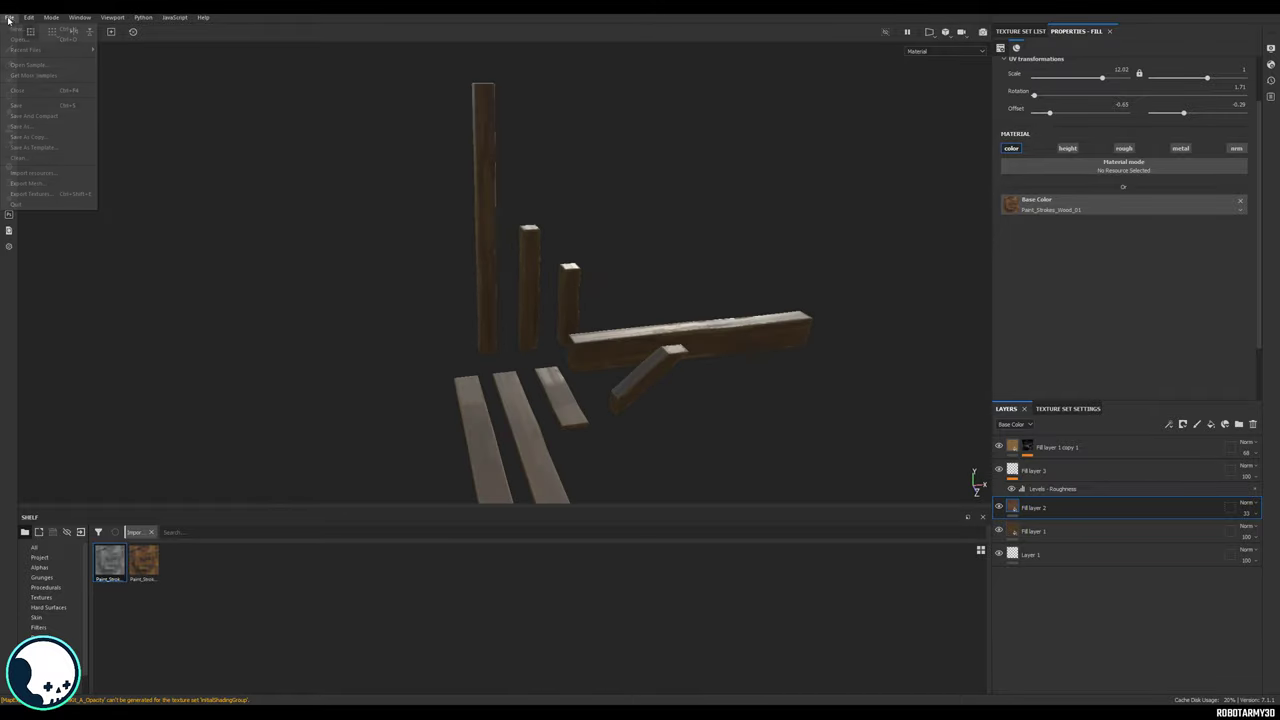
left_click(47, 194)
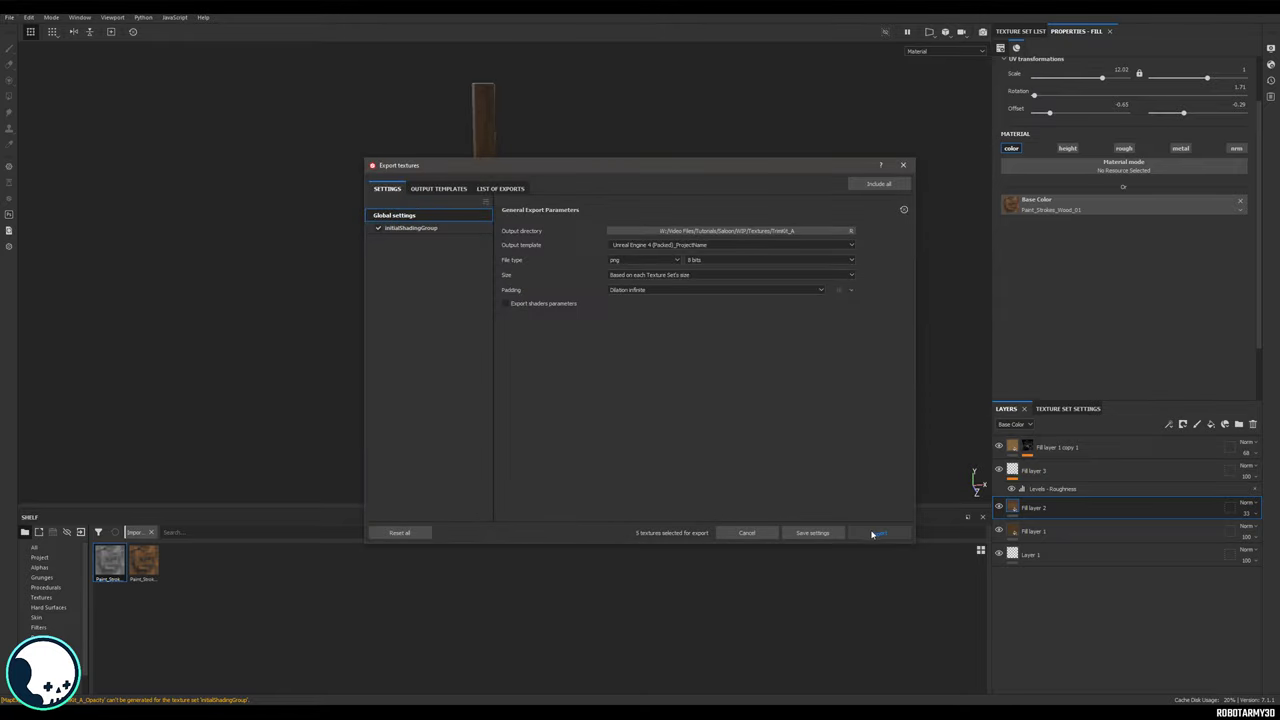
left_click(876, 533)
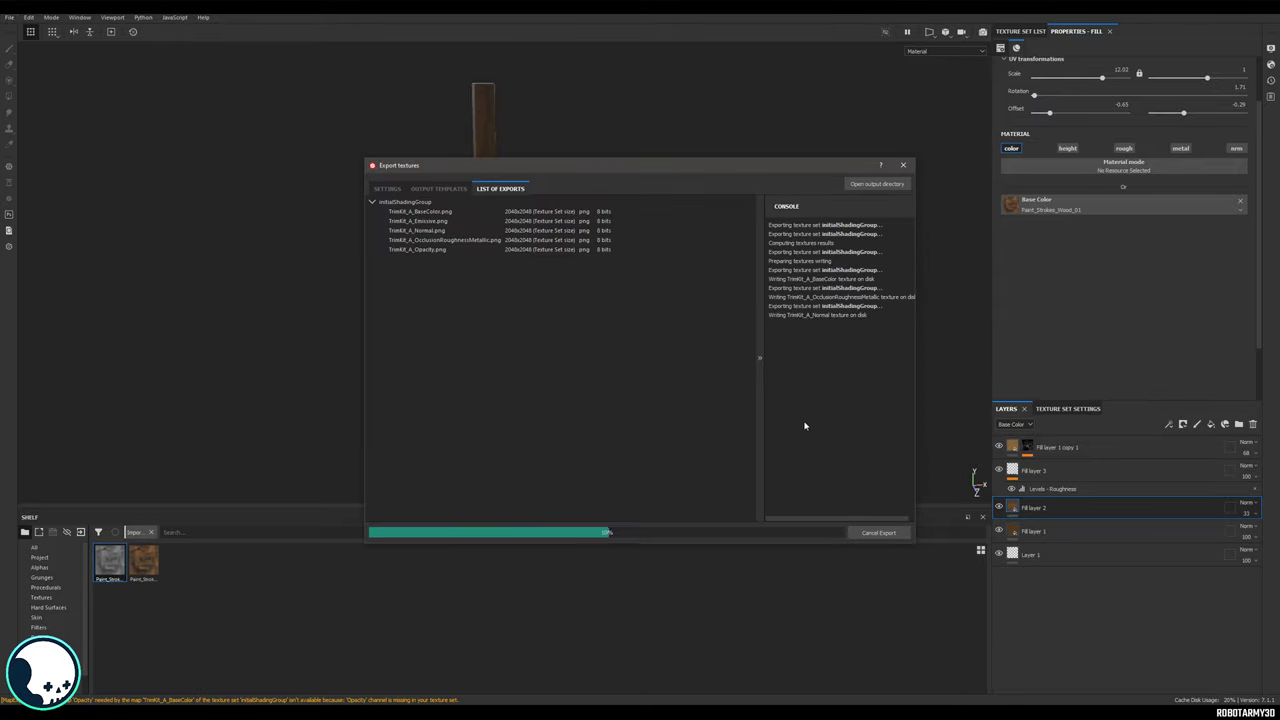
left_click(902, 166)
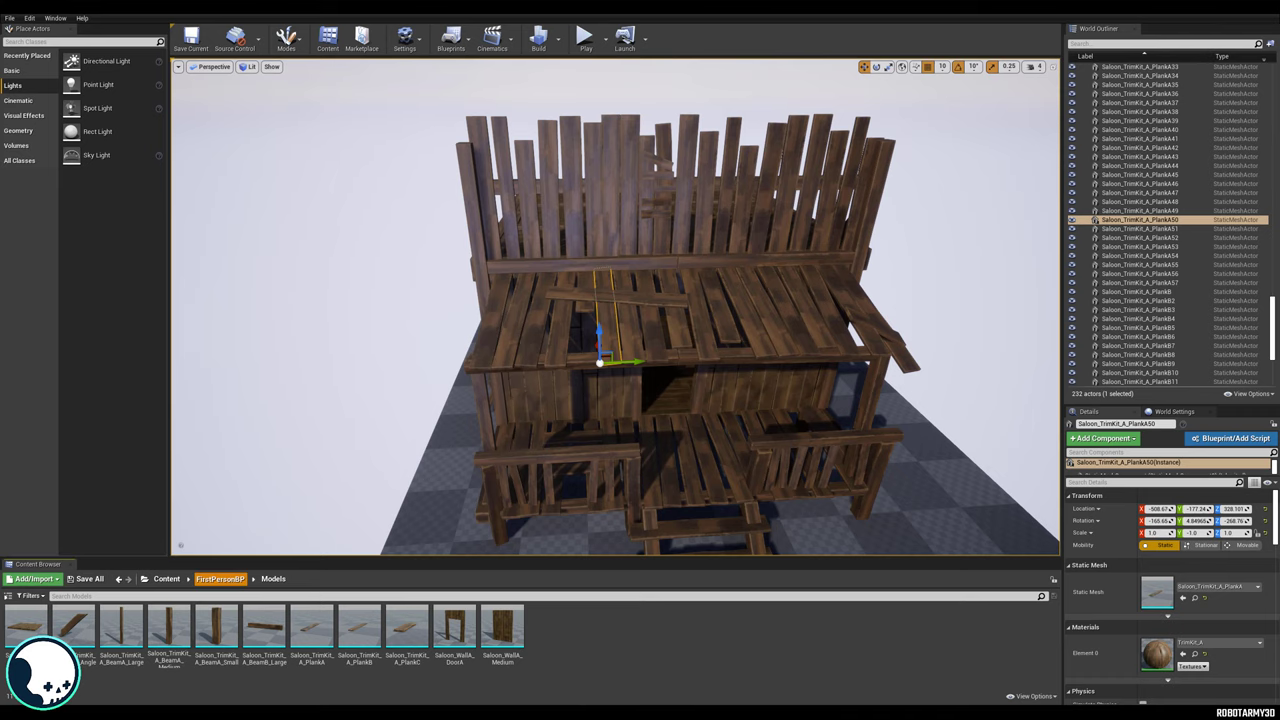
In Unreal Engine, reimport the TrimKit_A BaseColor, Normal and OcclusionRoughnessMetallic textures from the Materials/Textures folder.
left_click(216, 579)
double_click(121, 634)
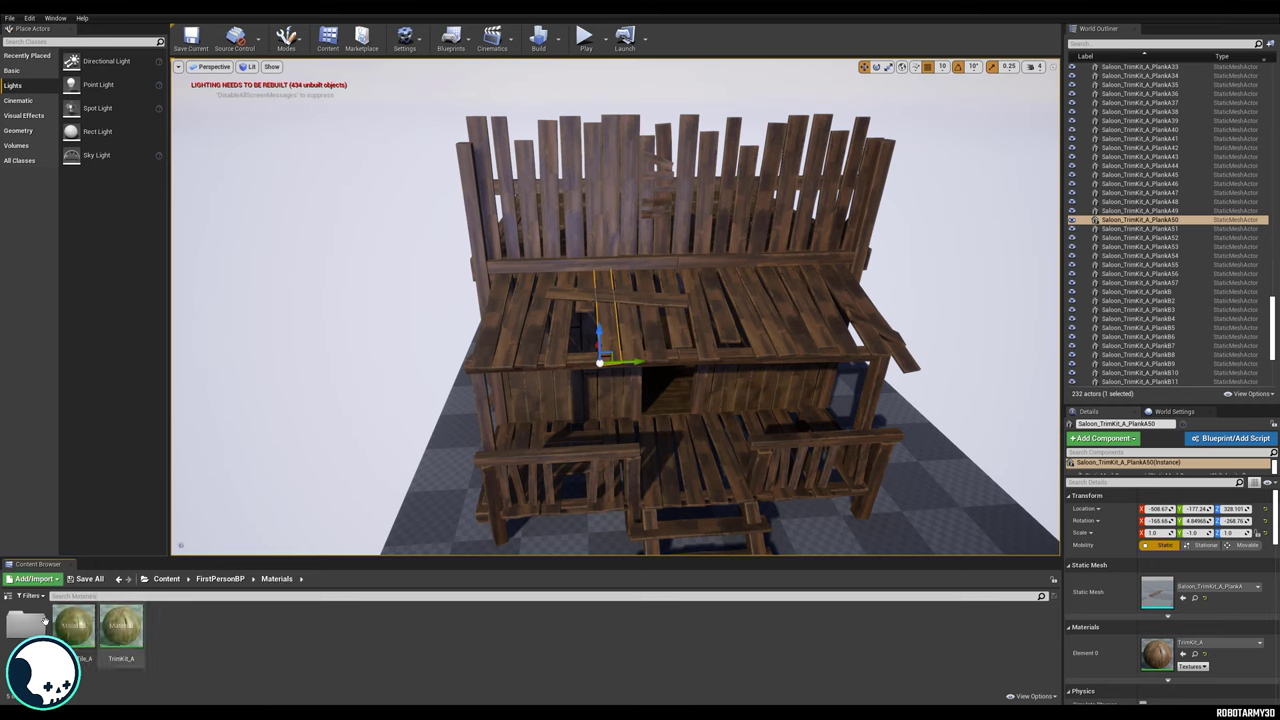
double_click(27, 625)
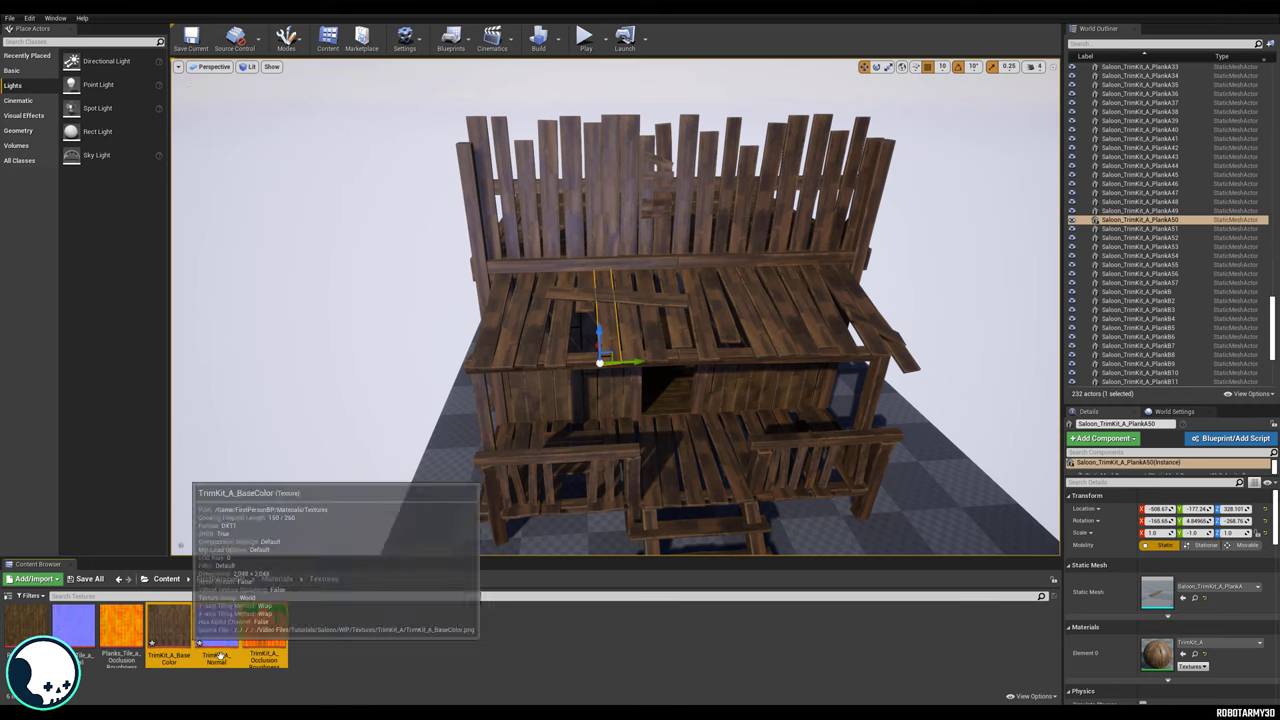
right_click(185, 624)
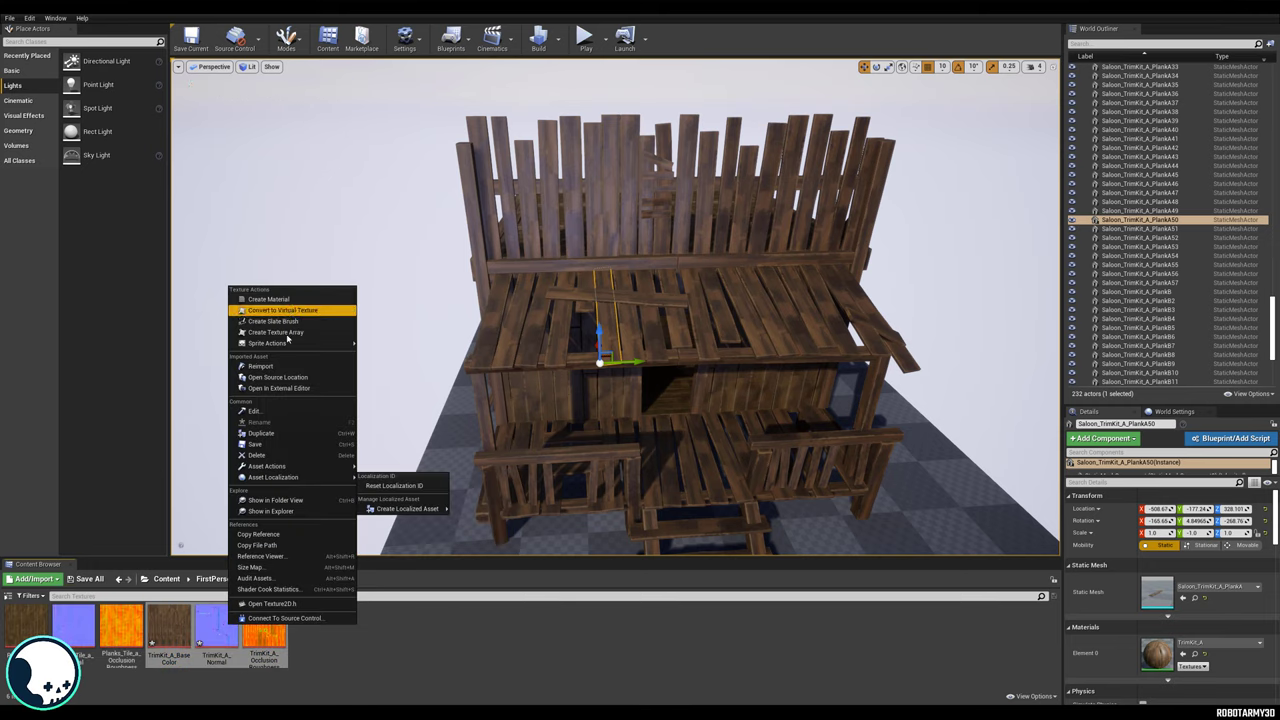
left_click(292, 368)
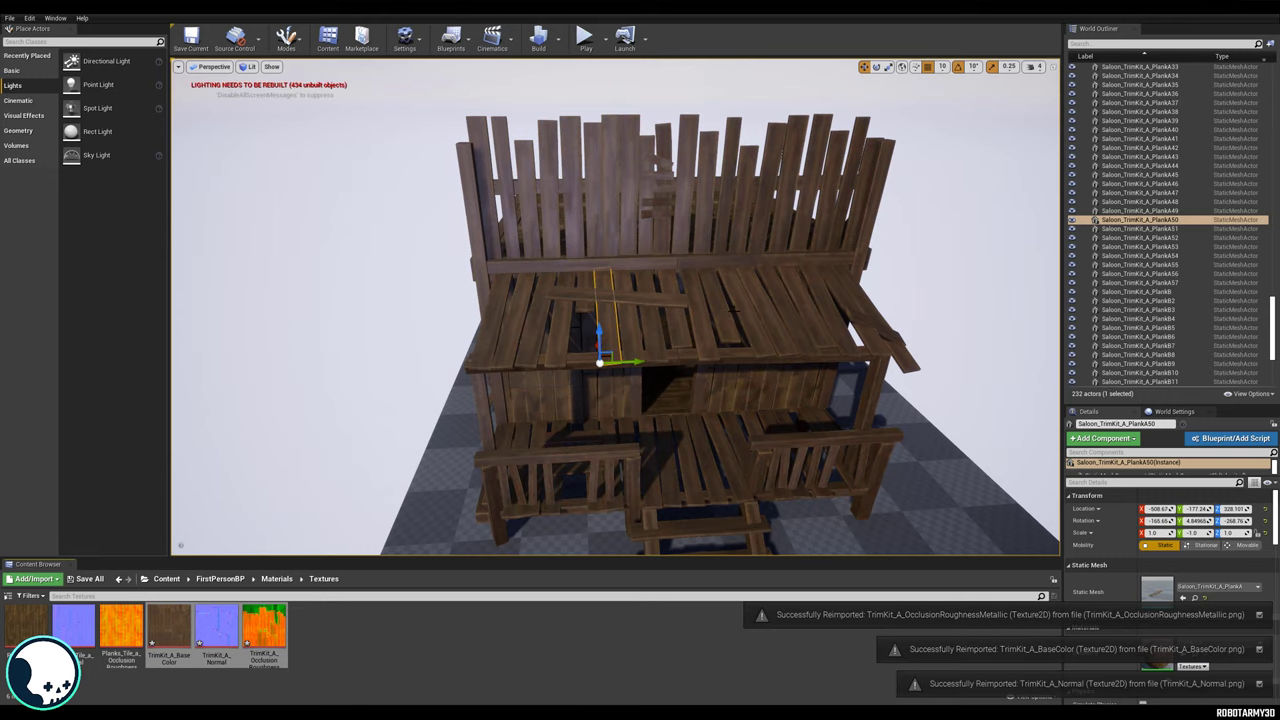
Examine the wood texture on the facade, side wall and beam pile, and undo the accidental copy of the Sky Sphere.
left_click_drag(651, 345, 695, 430, "alt")
left_click(920, 260)
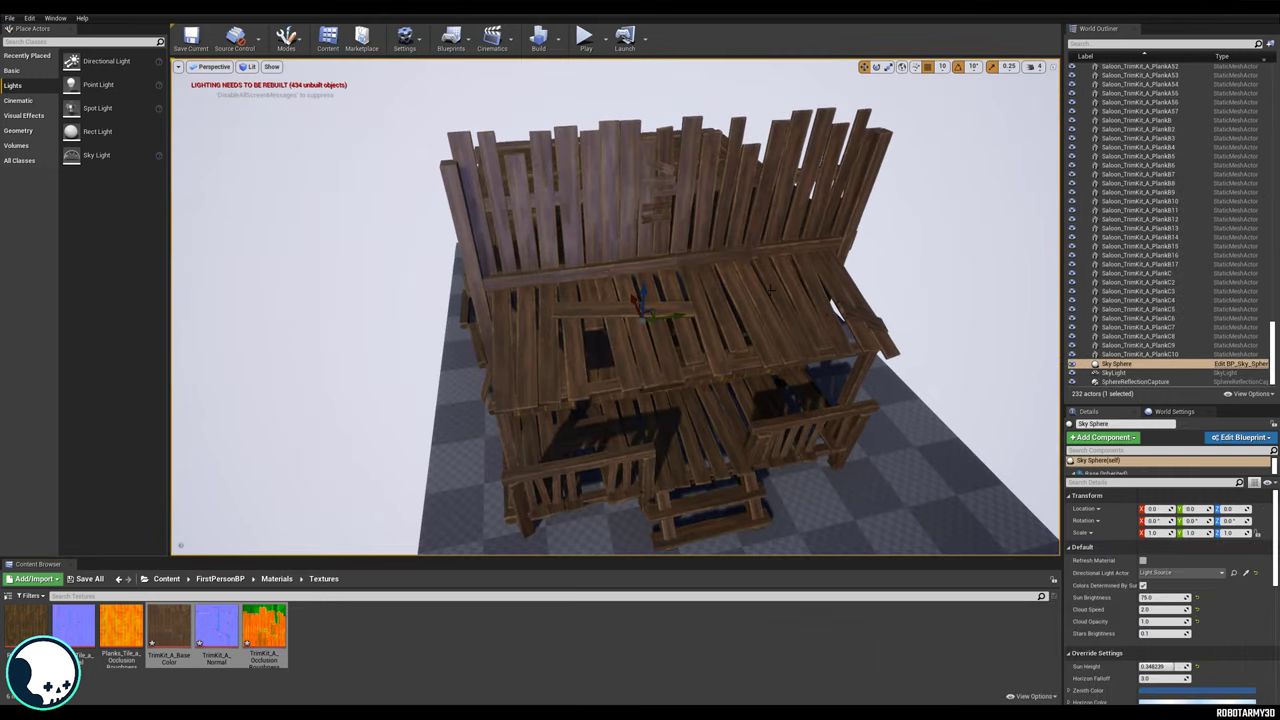
left_click_drag(760, 405, 820, 290, "alt")
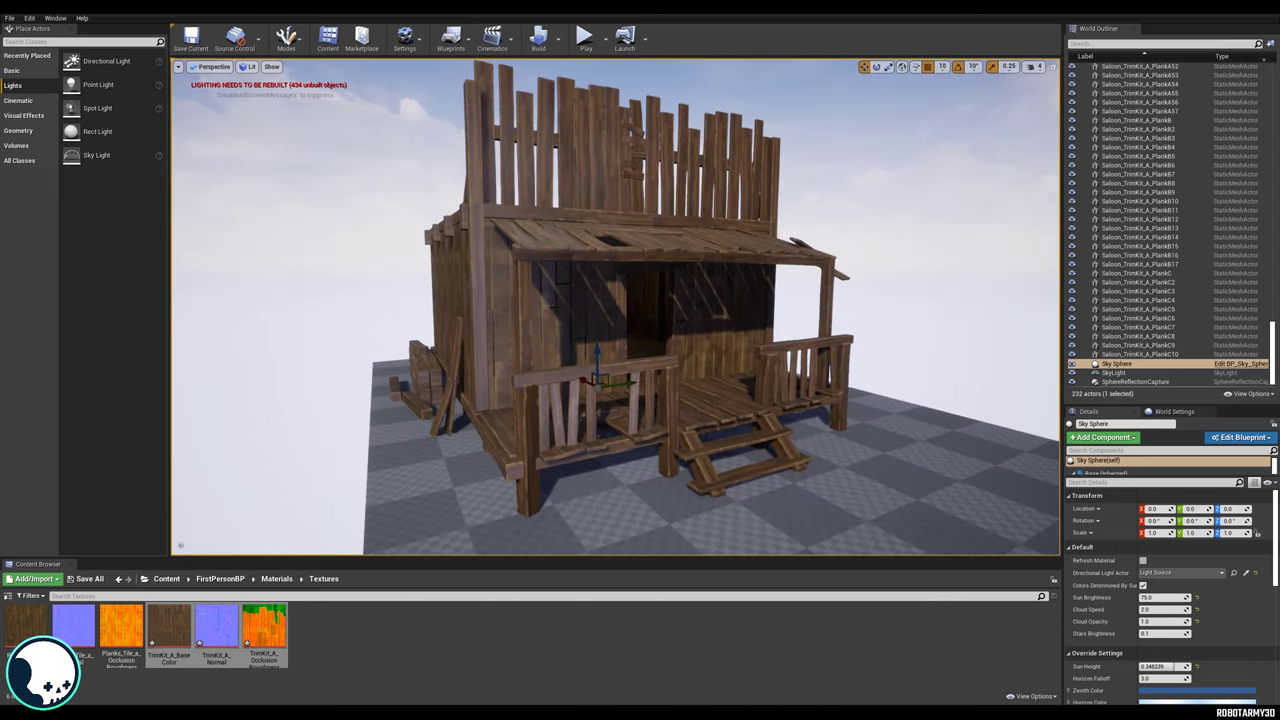
left_click_drag(608, 277, 665, 290, "alt")
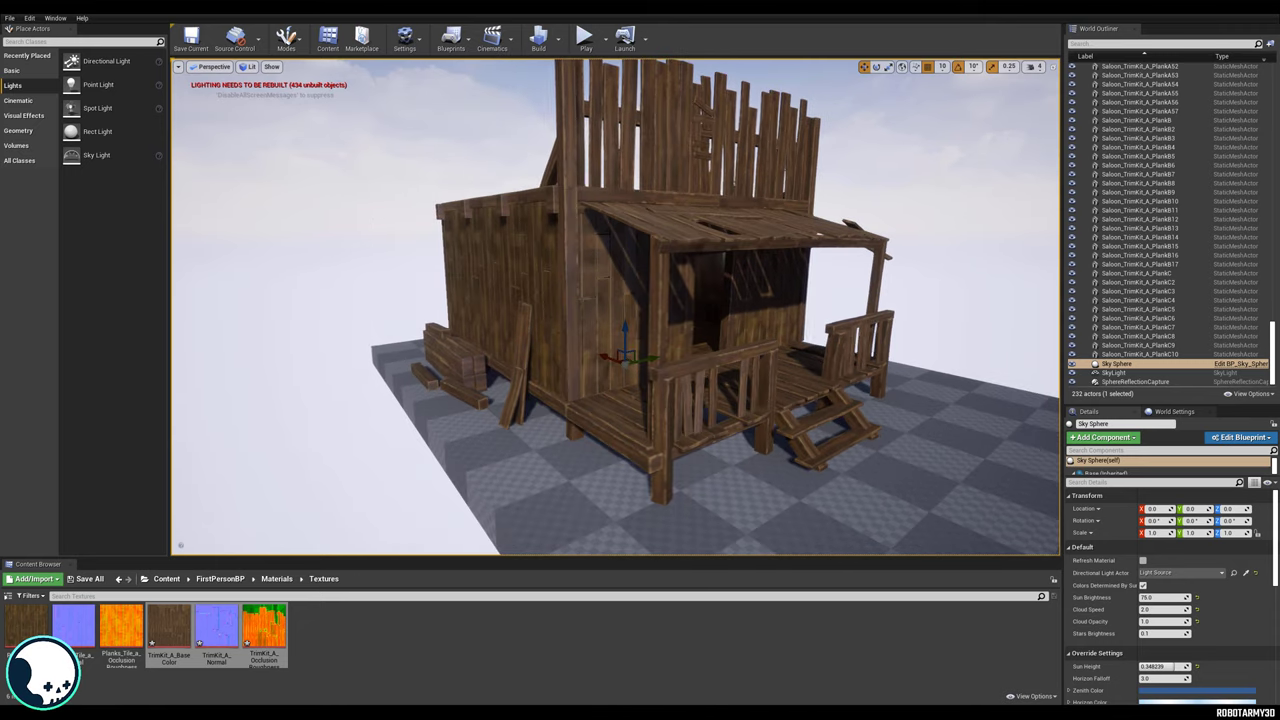
right_click_drag(608, 277, 520, 260)
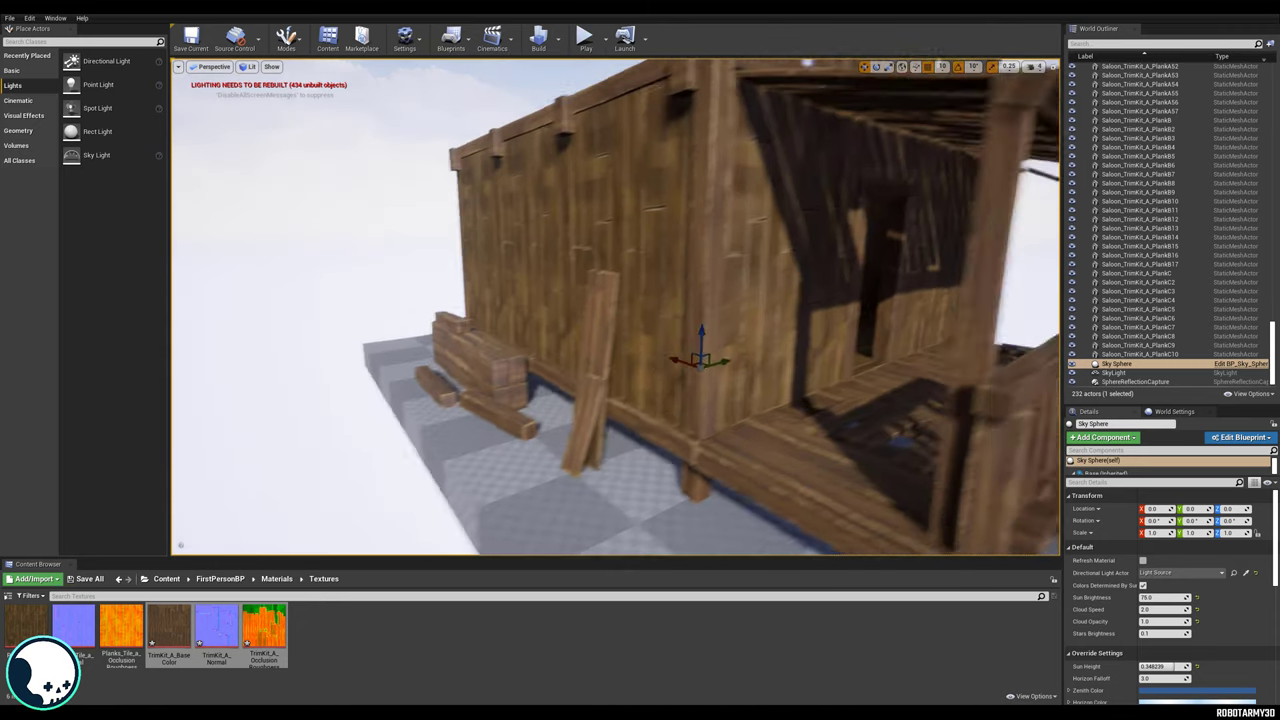
scroll(437, 402, "up", 4)
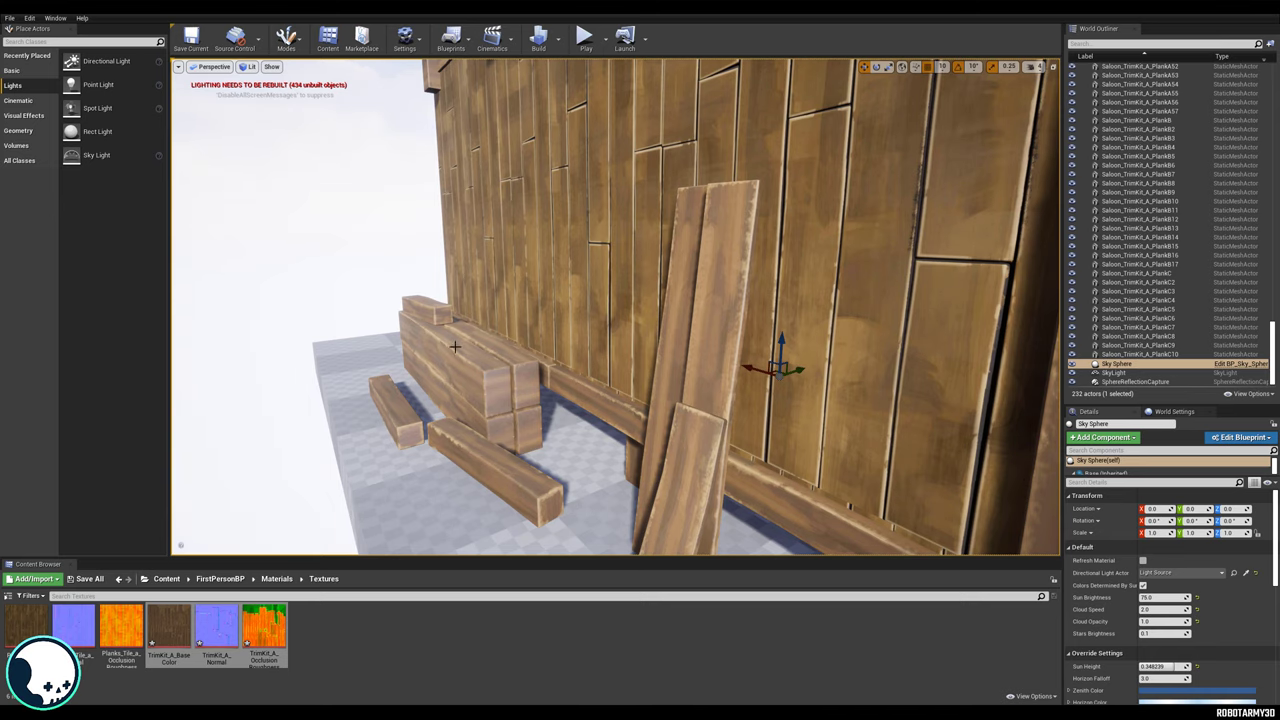
scroll(709, 373, "down", 5)
left_click_drag(742, 355, 770, 389, "alt")
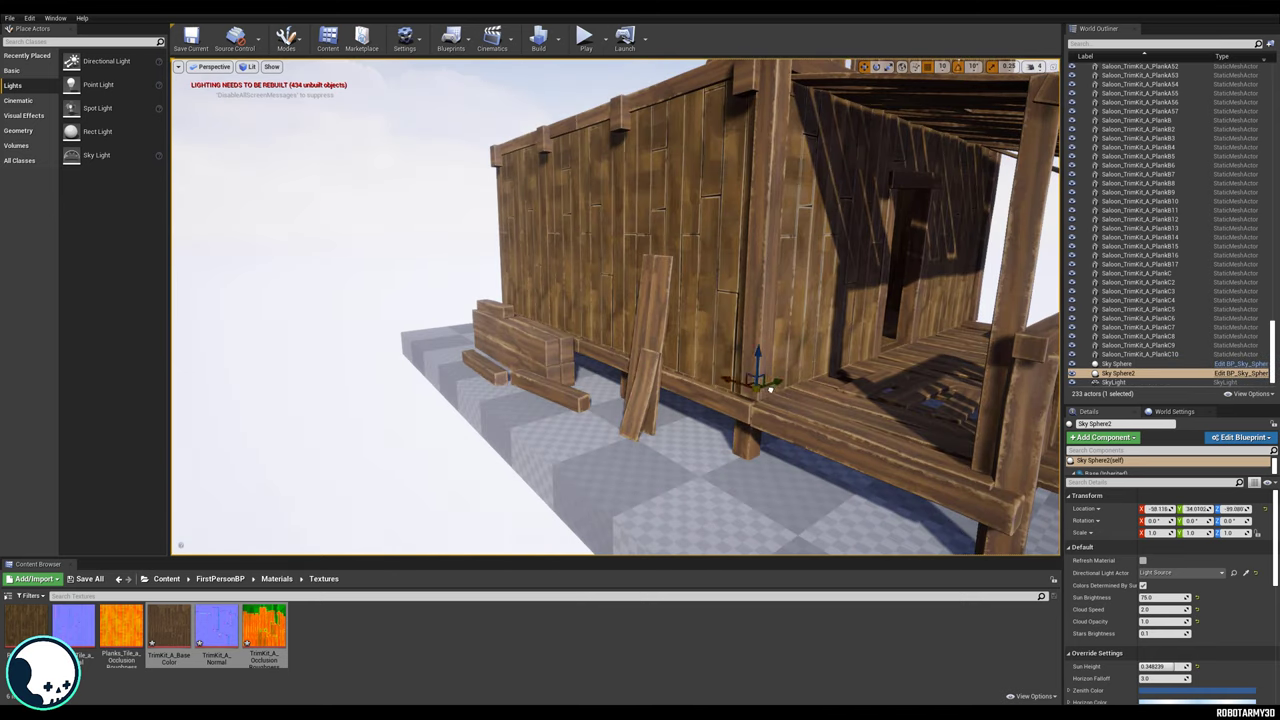
key("ctrl+z")
Examine the saloon's awning, porch, railings and stairs from above, from the corner and from the front.
left_click_drag(757, 175, 800, 250, "alt")
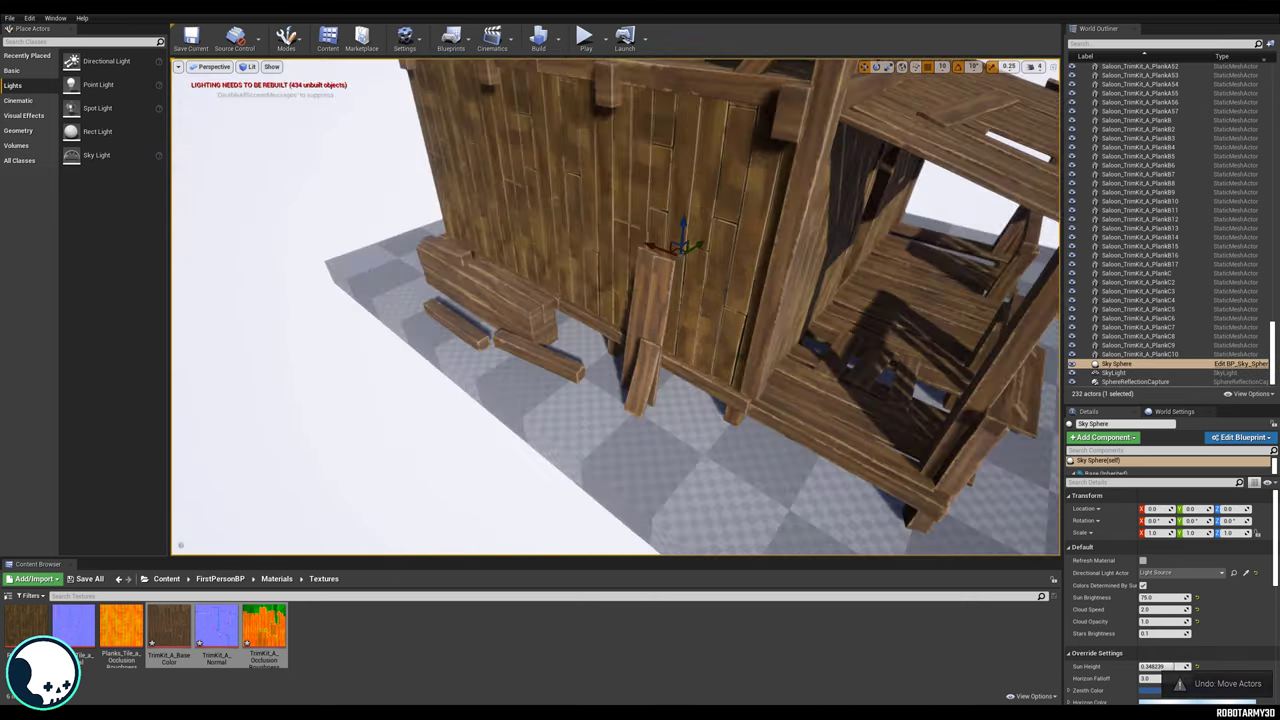
left_click_drag(833, 156, 517, 194, "alt")
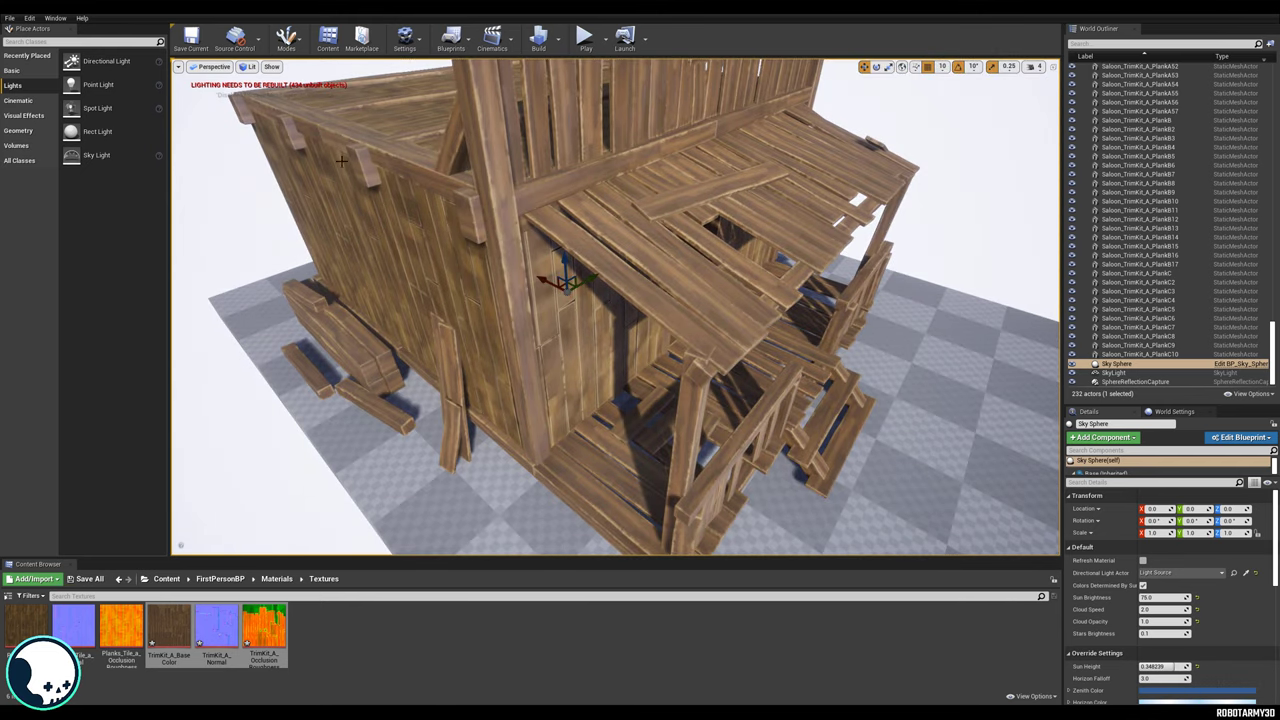
left_click_drag(591, 300, 510, 260, "alt")
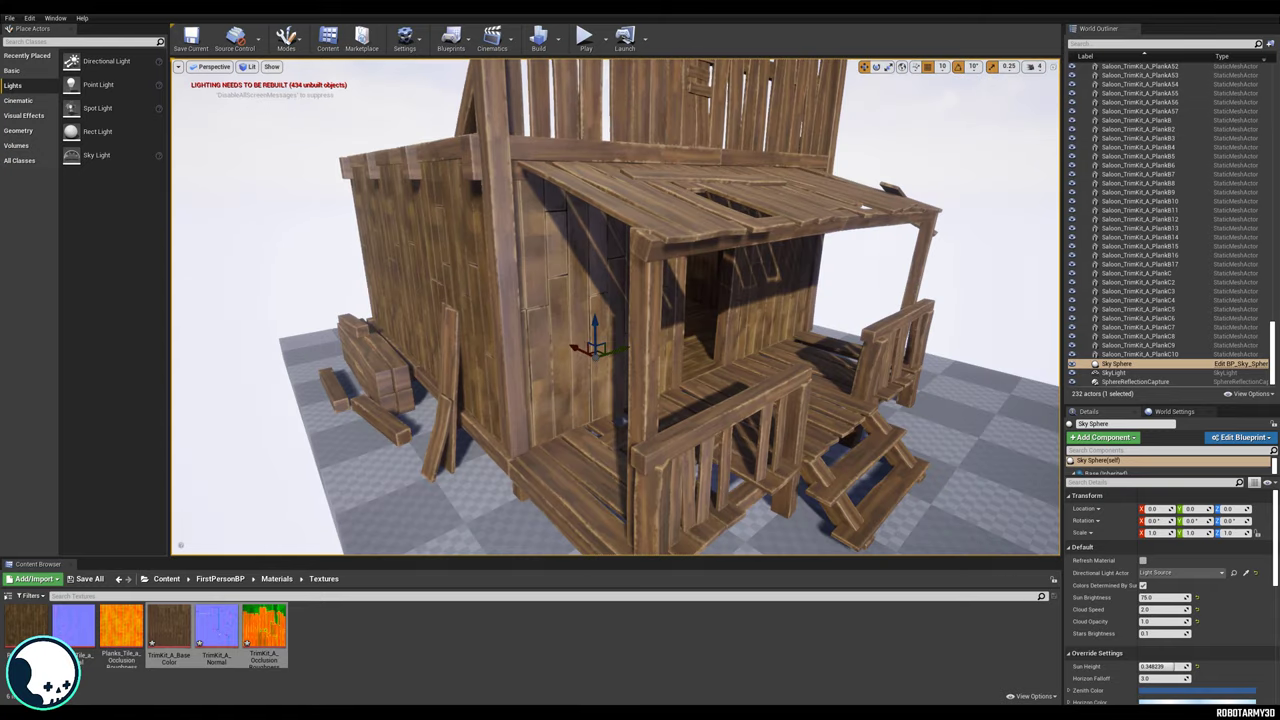
left_click_drag(866, 207, 780, 200, "alt")
scroll(866, 207, "down", 4)
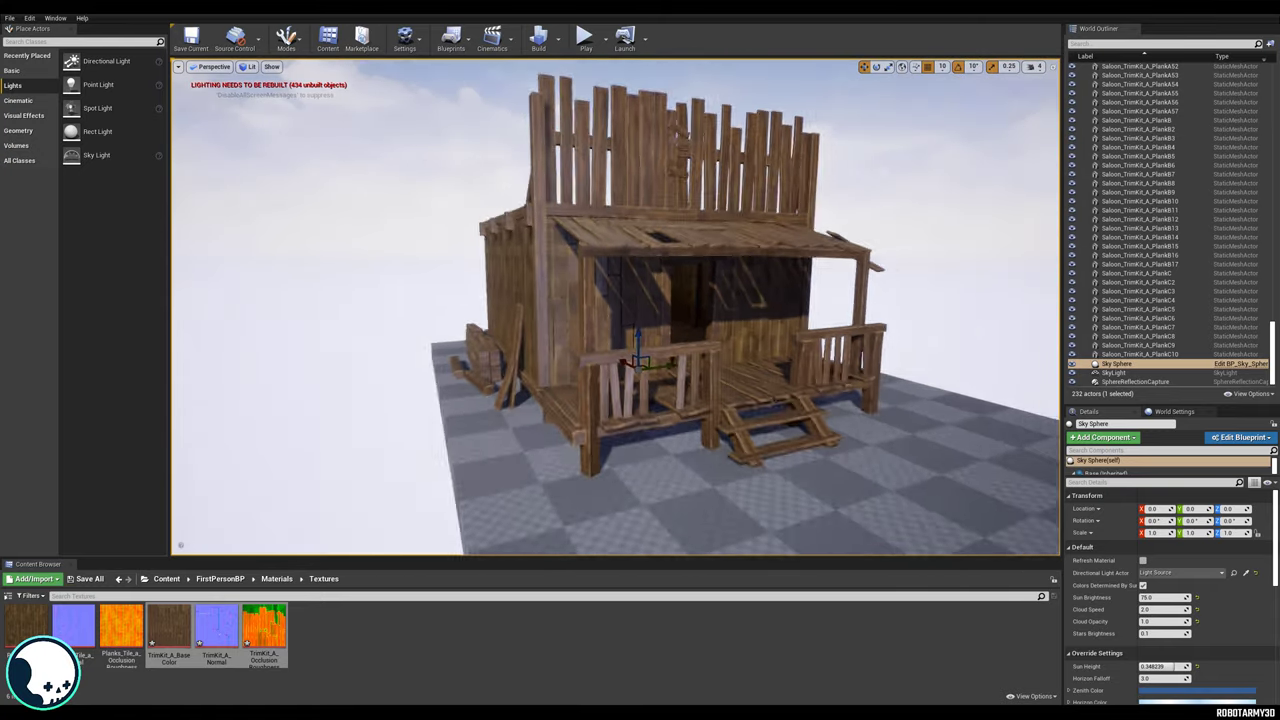
left_click_drag(866, 207, 940, 200, "alt")
left_click_drag(455, 238, 599, 360, "alt")
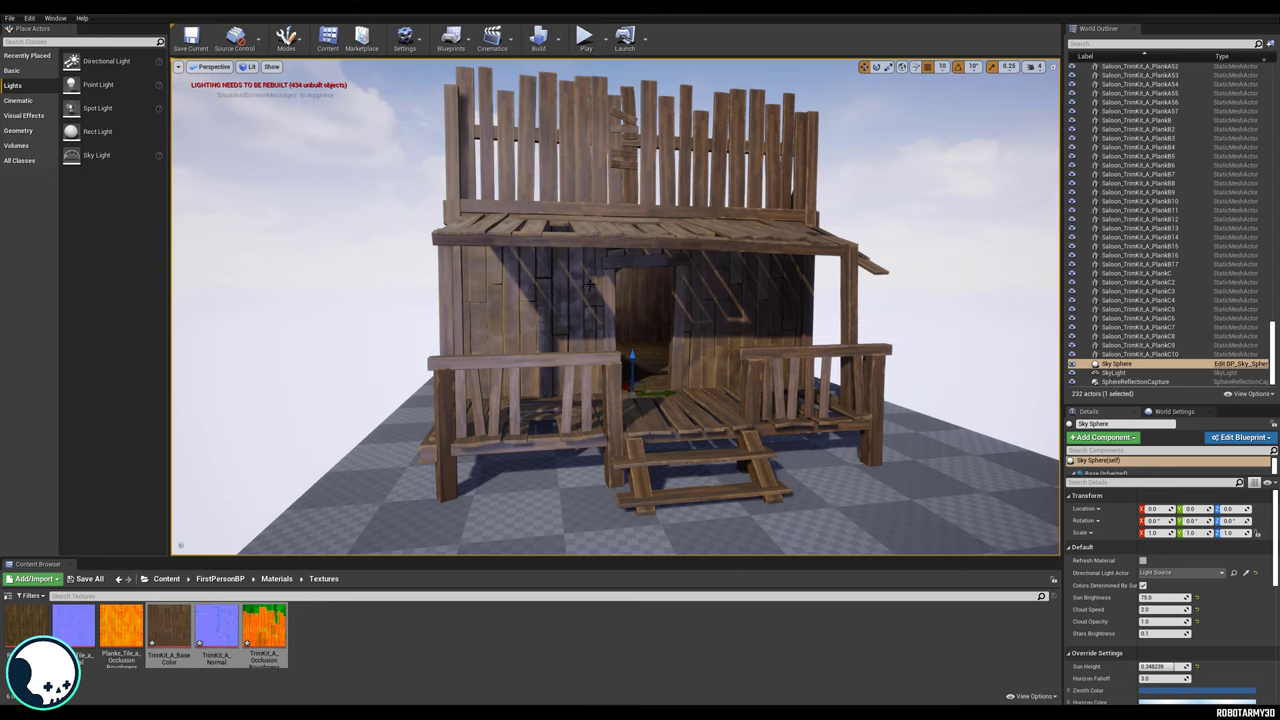
mouse_move(549, 298)
left_mouse_down("alt")
mouse_move(510, 298)
mouse_move(650, 300)
mouse_move(570, 300)
left_mouse_up("alt")
scroll(625, 305, "up", 3)
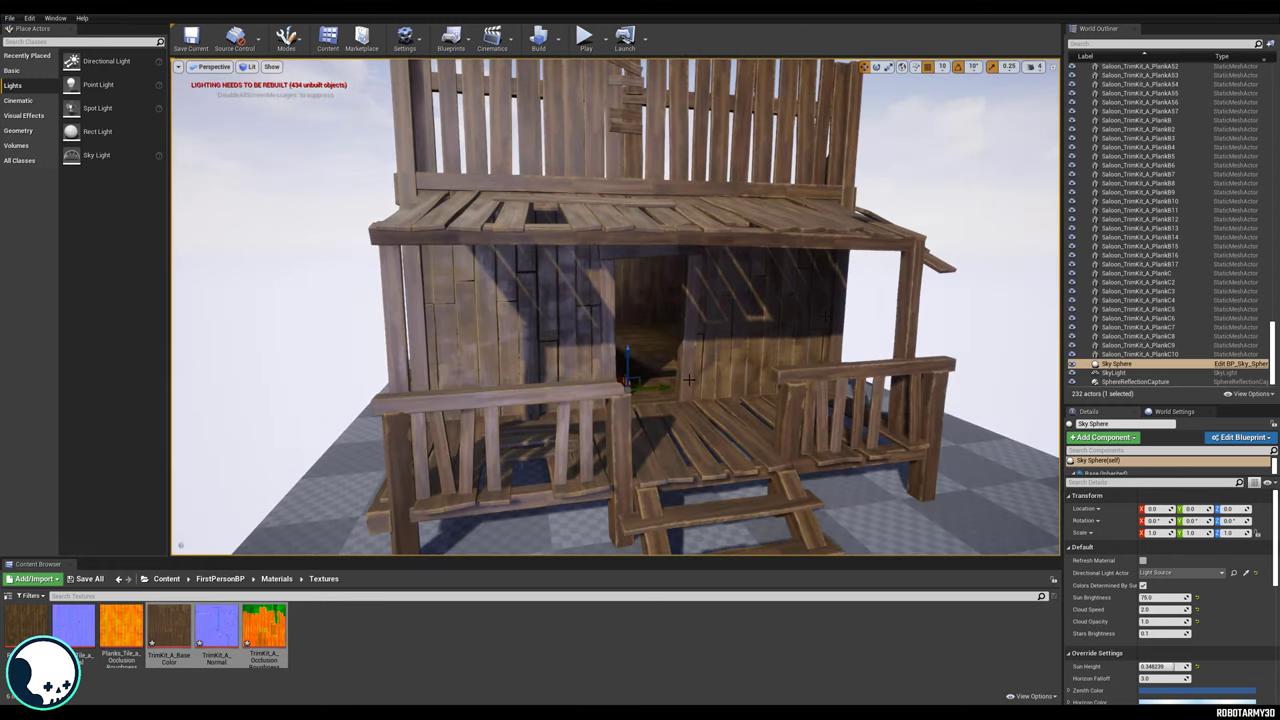
left_click_drag(627, 330, 595, 320, "alt")
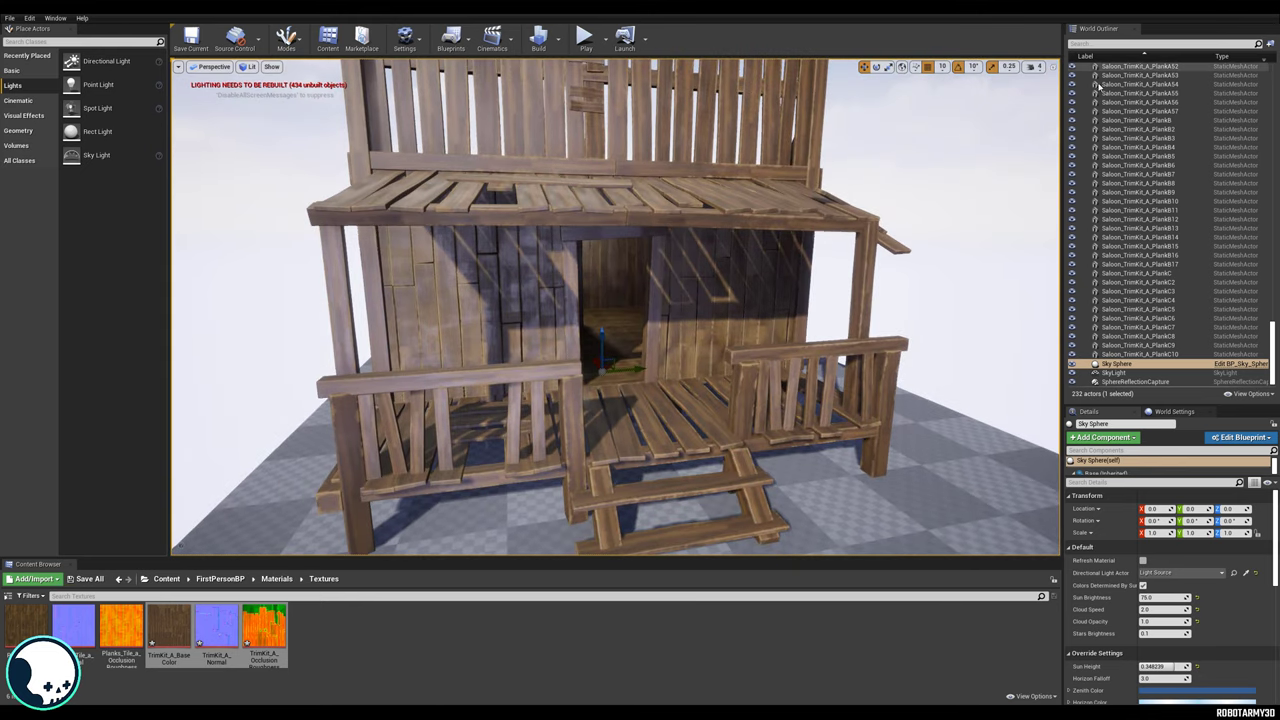
Group all Saloon_TrimKit_A actors, from BeamA_Angle through PlankC10, into a new outliner folder named TrimKit_A.
scroll(1171, 205, "up", 3)
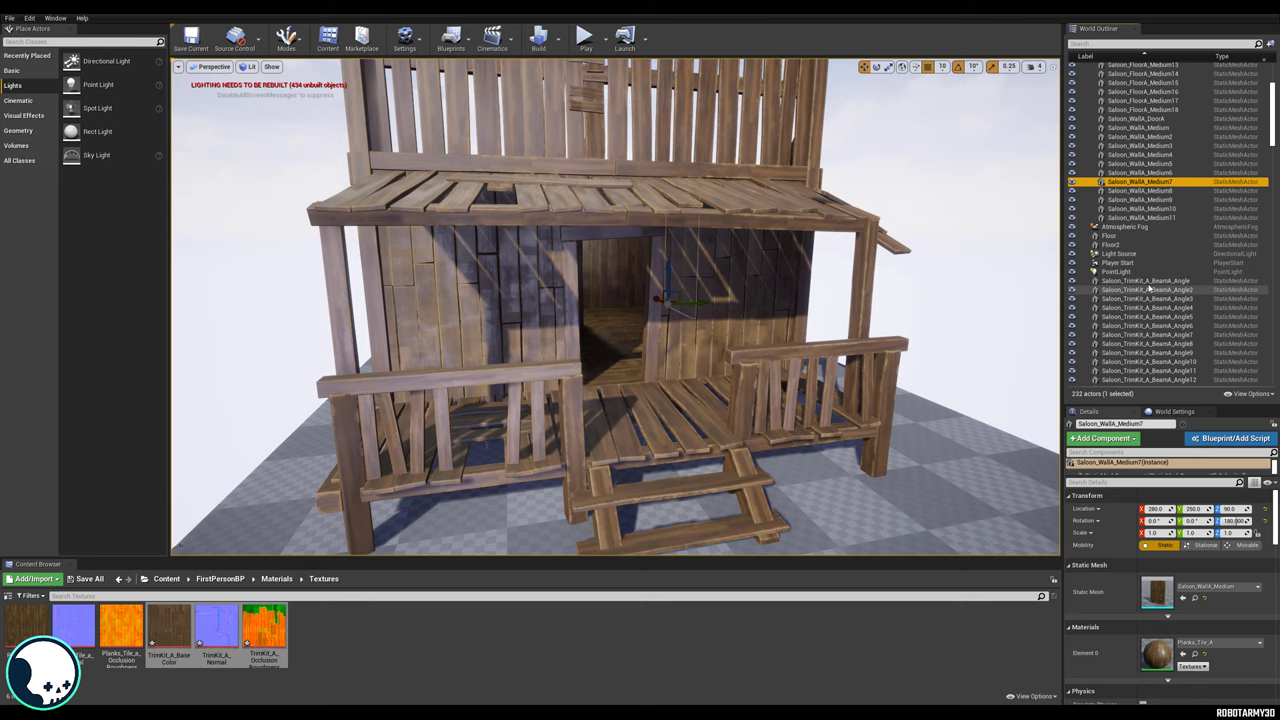
left_click(1148, 281)
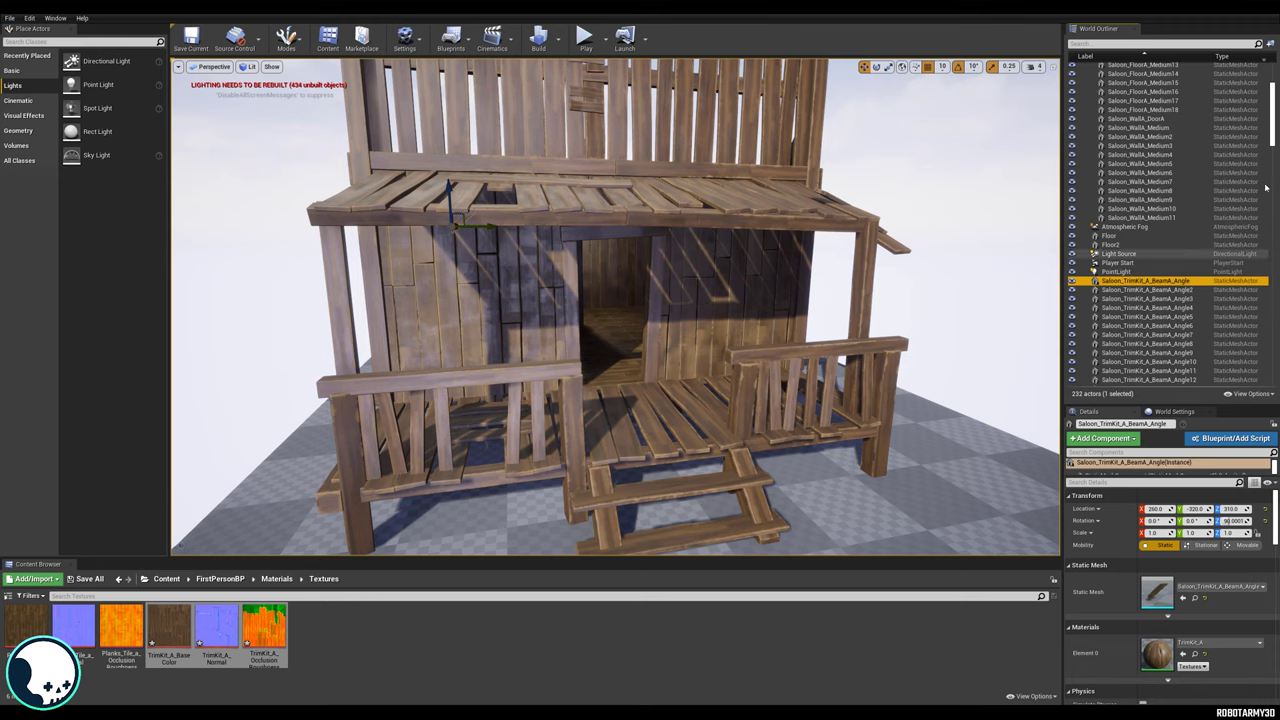
scroll(1148, 286, "down", 15)
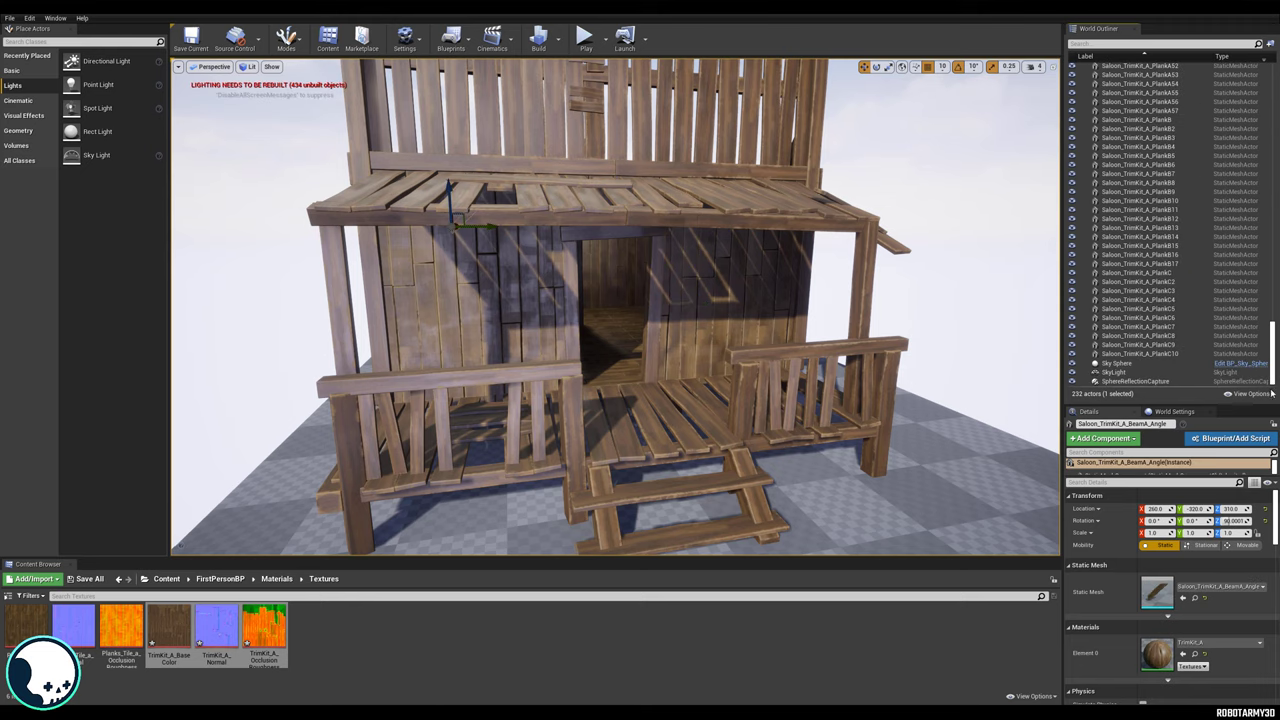
left_click(1177, 352, "shift")
right_click(1143, 279)
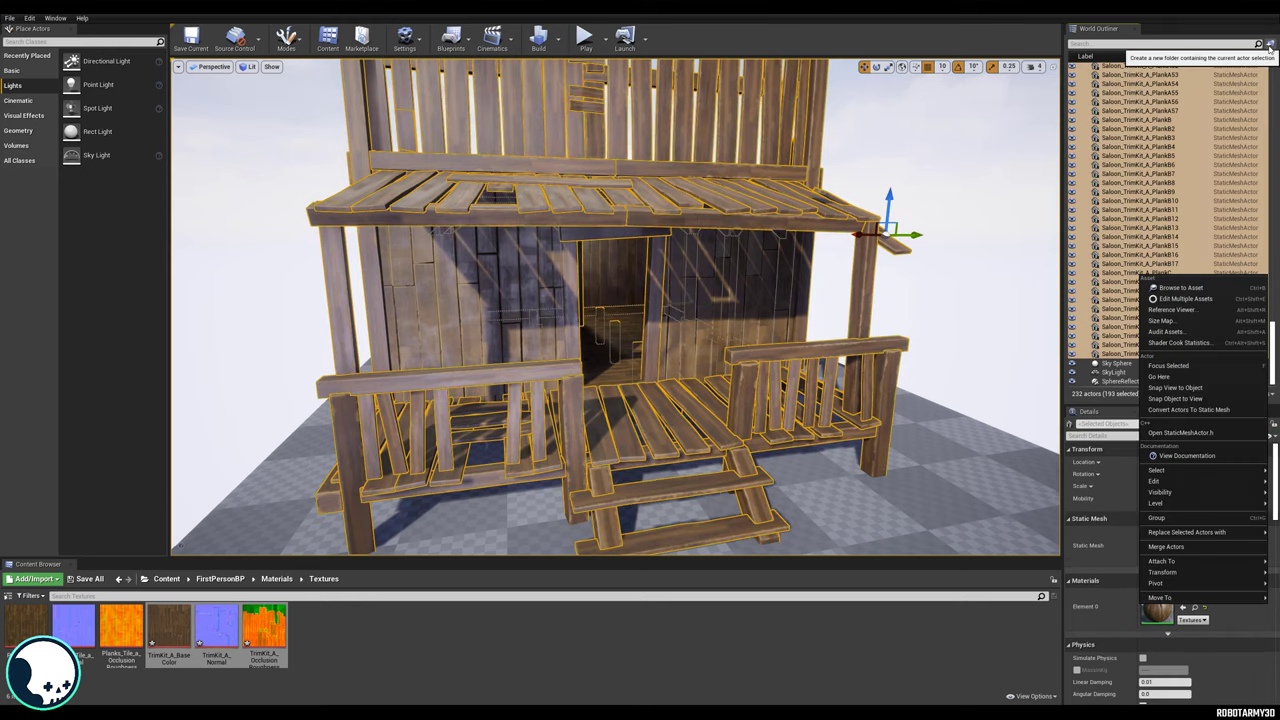
left_click(1270, 45)
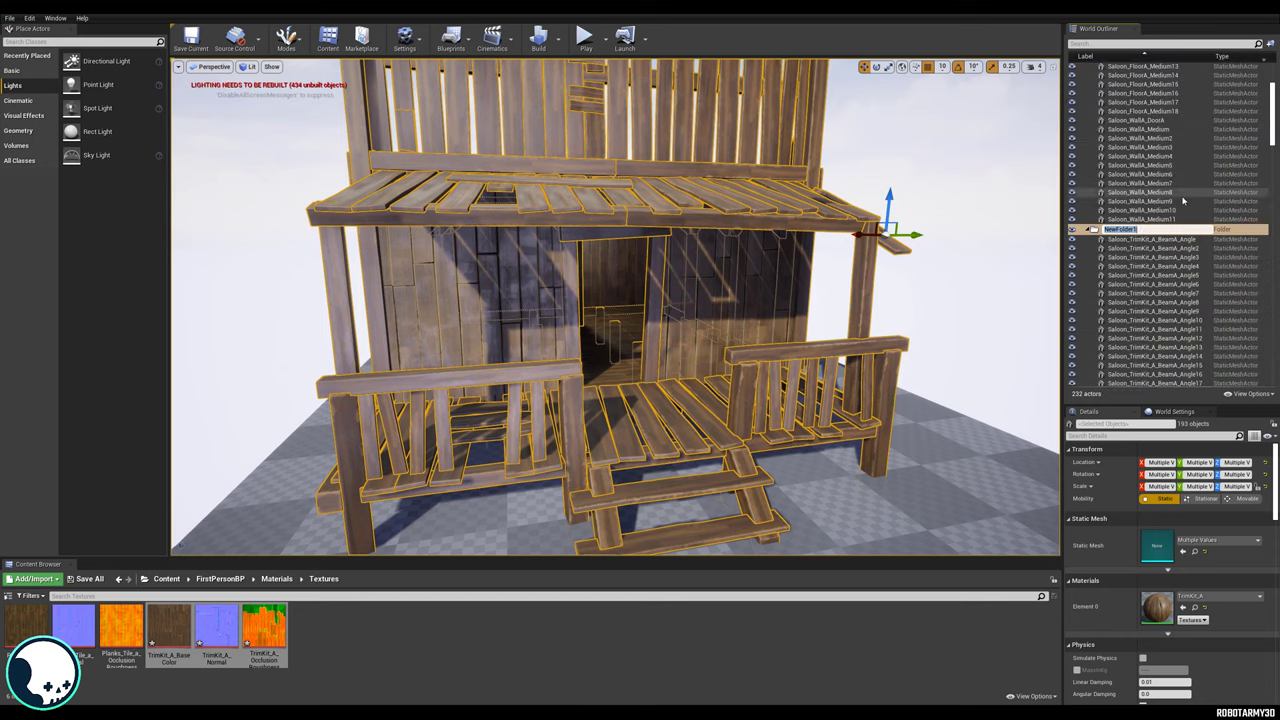
type("TrimKit_A")
key("Return")
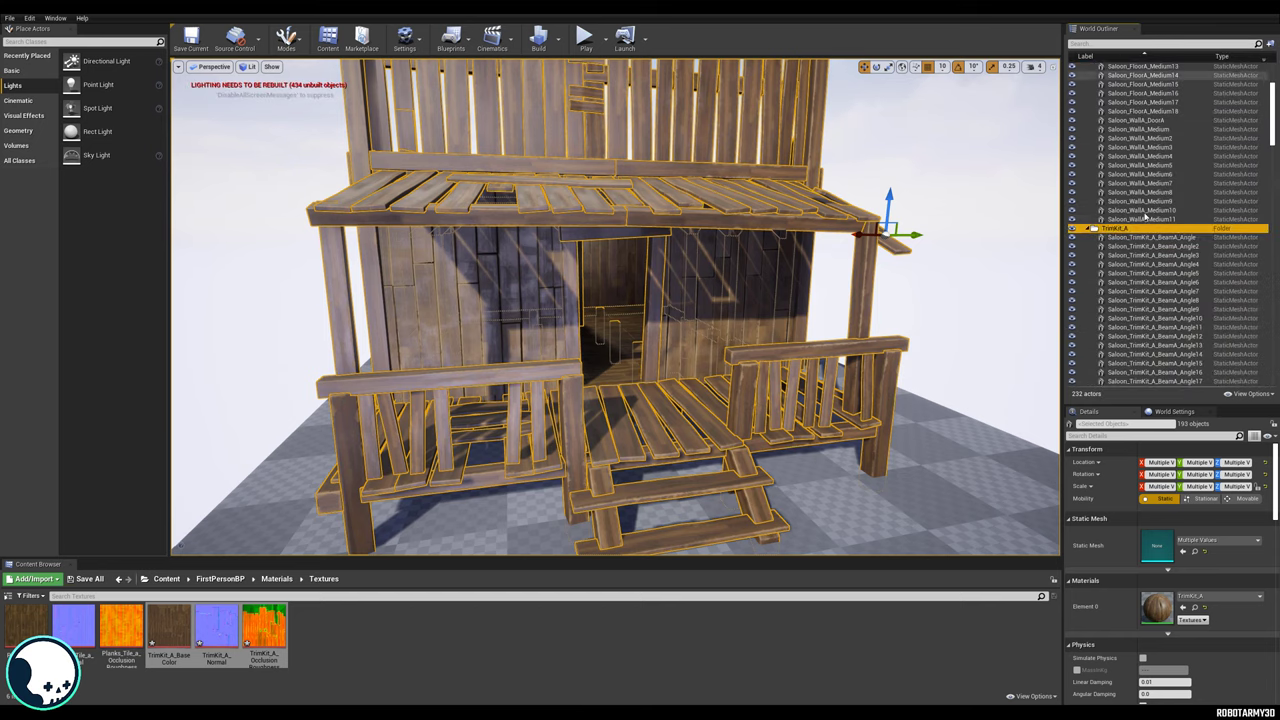
Collapse the TrimKit_A and ModularSections folders and clear the actor selection.
left_click(1093, 230)
scroll(1094, 210, "up", 3)
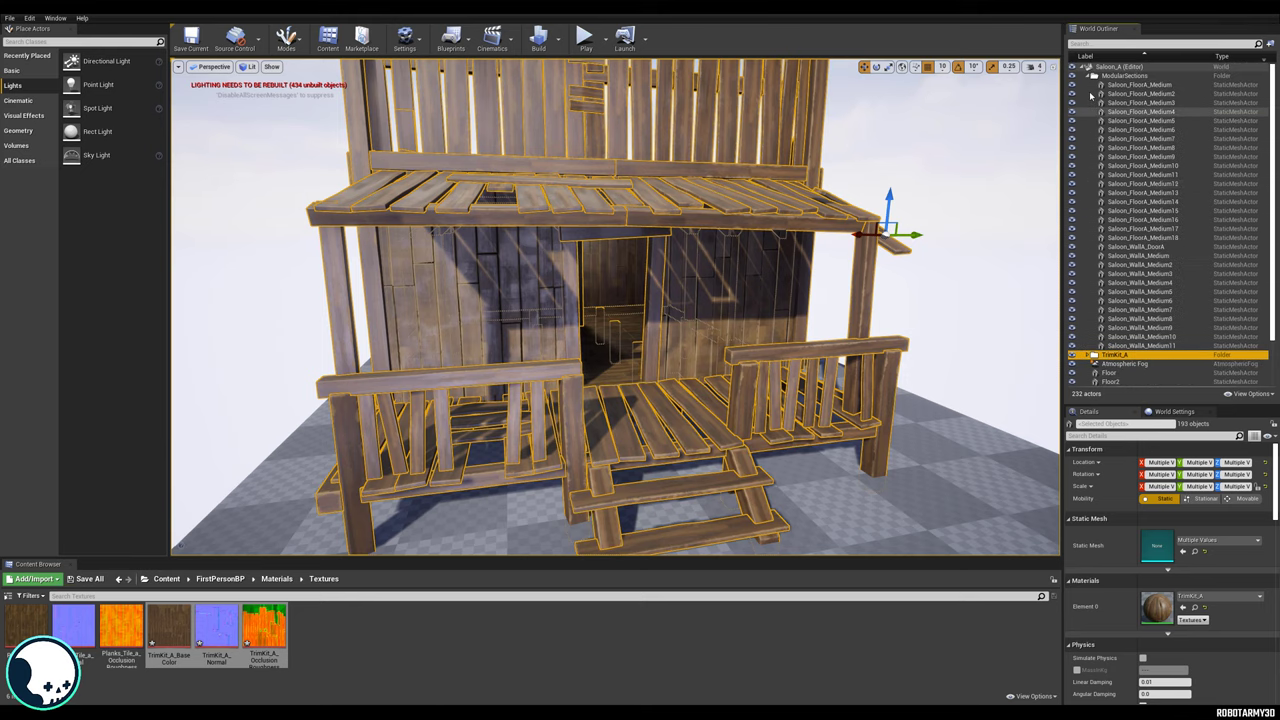
left_click(1087, 76)
left_click(978, 244)
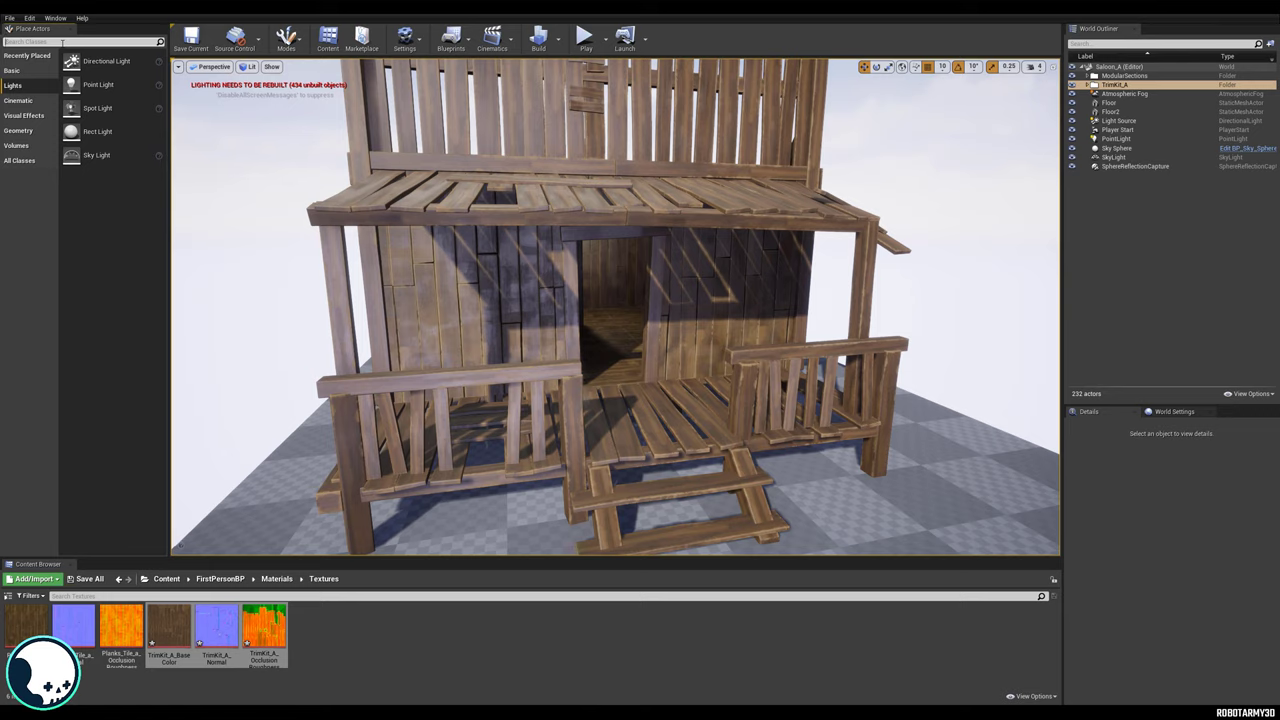
Place a Post Process Volume at the saloon's porch and enable its Infinite Extent (Unbound) option.
left_click(62, 42)
type("pos")
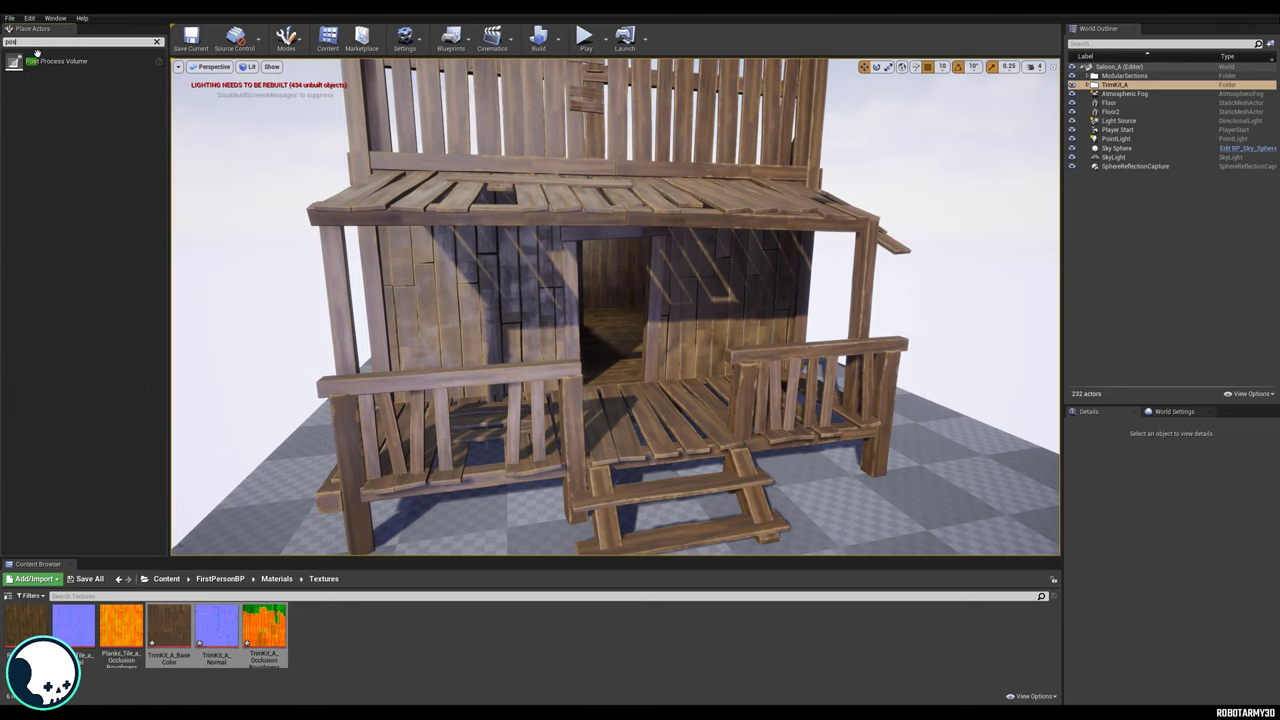
left_click_drag(60, 61, 637, 372)
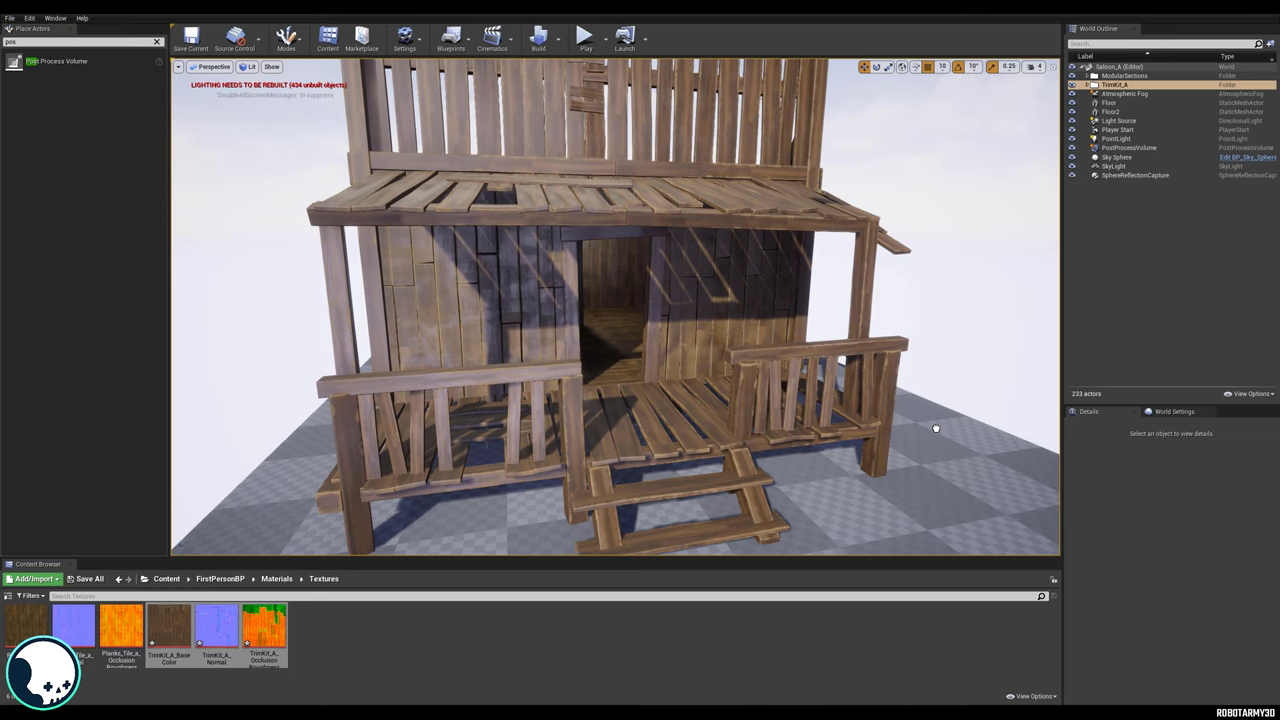
double_click(1129, 147)
scroll(1104, 595, "down", 10)
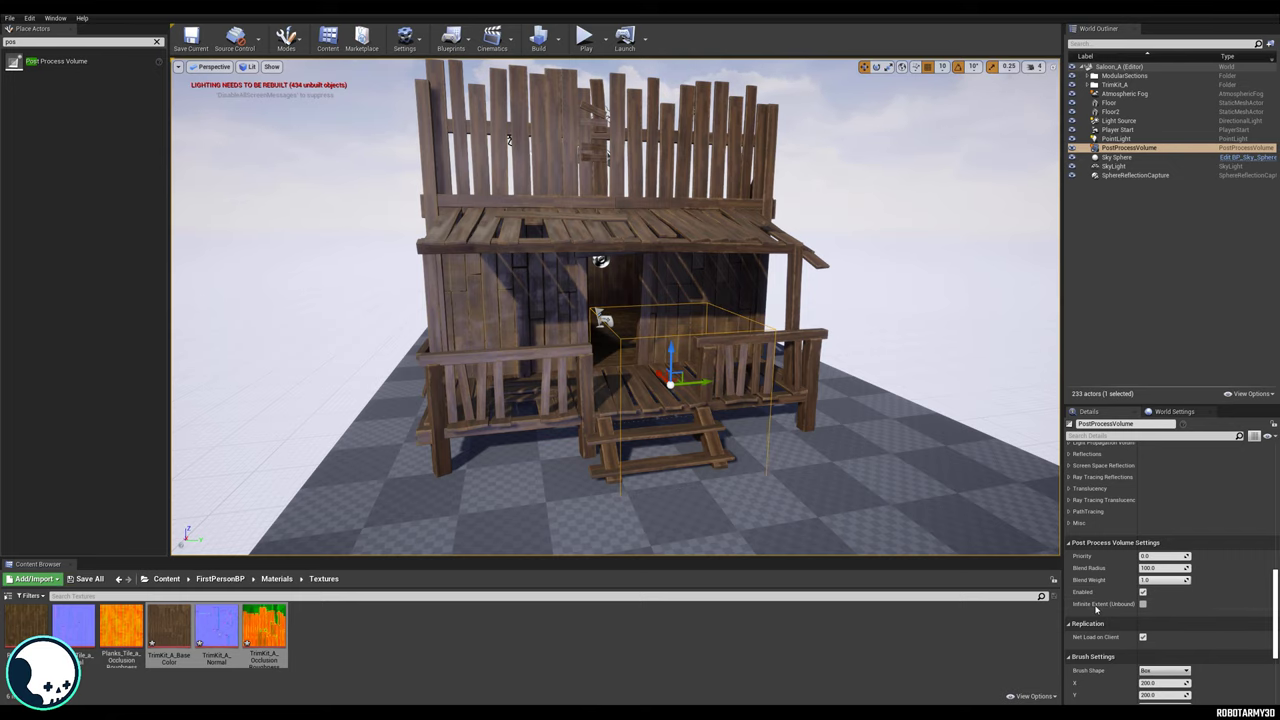
left_click(1142, 604)
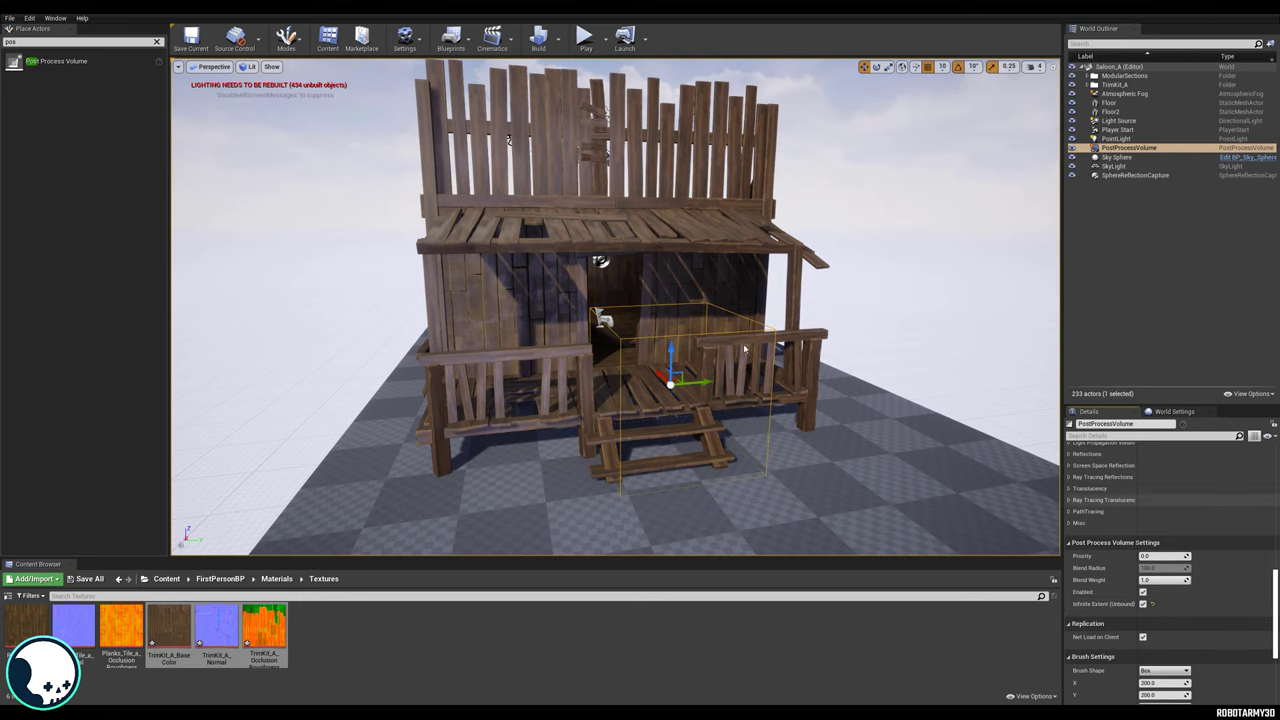
Override the post process volume's ambient occlusion settings, raising the intensity to 1.0 and reducing the radius.
key("w")
right_click_drag(509, 140, 560, 175)
left_click_drag(612, 250, 612, 240)
scroll(1149, 493, "up", 5)
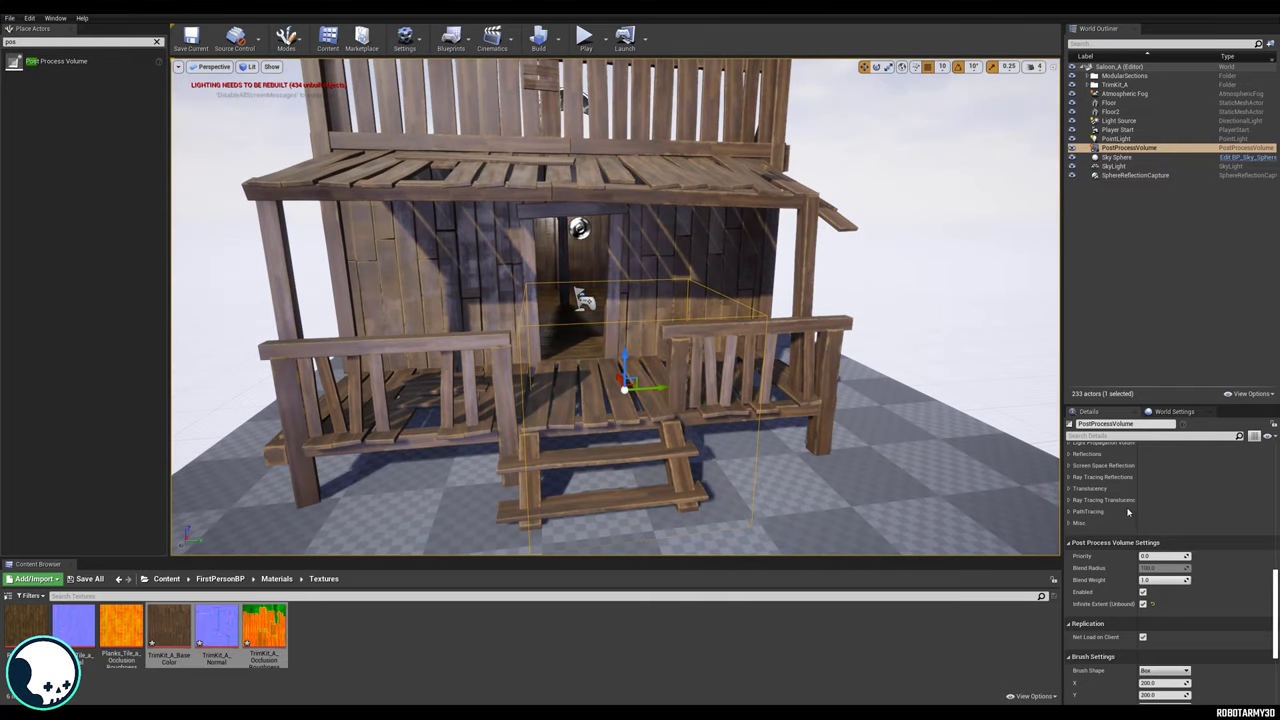
scroll(1149, 493, "down", 5)
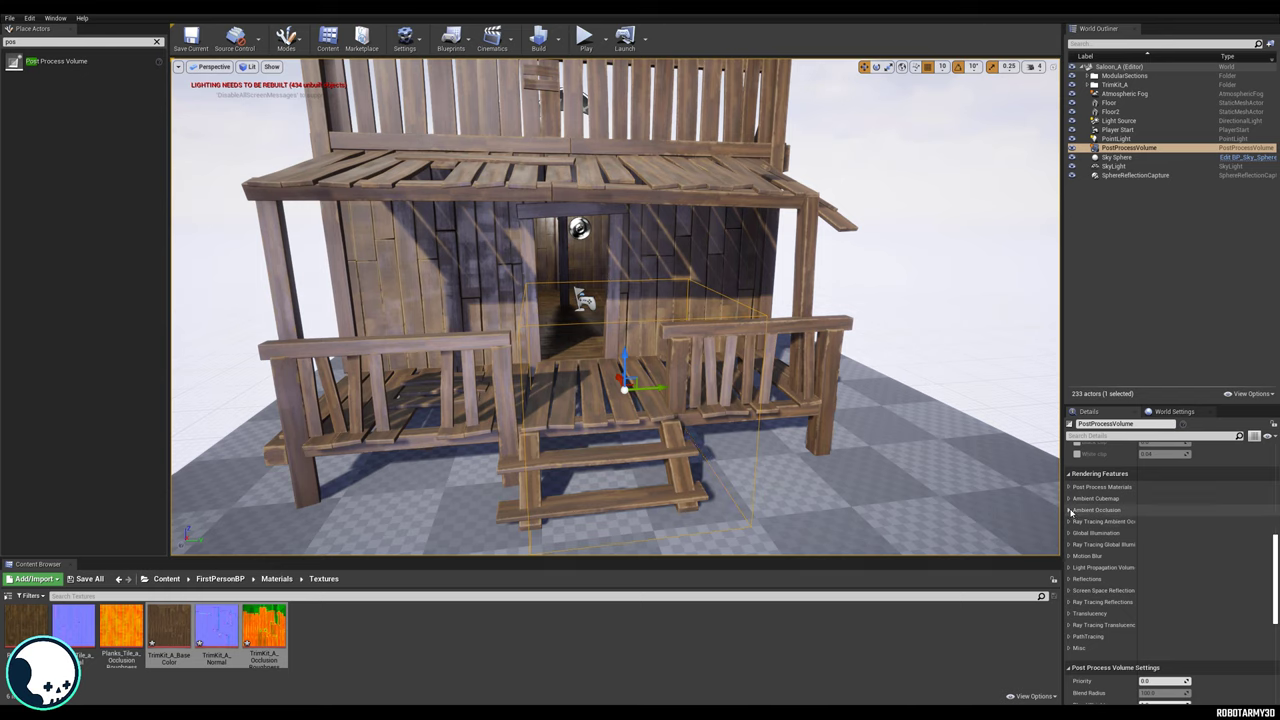
left_click(1092, 510)
left_click(1083, 522)
left_click(1083, 534)
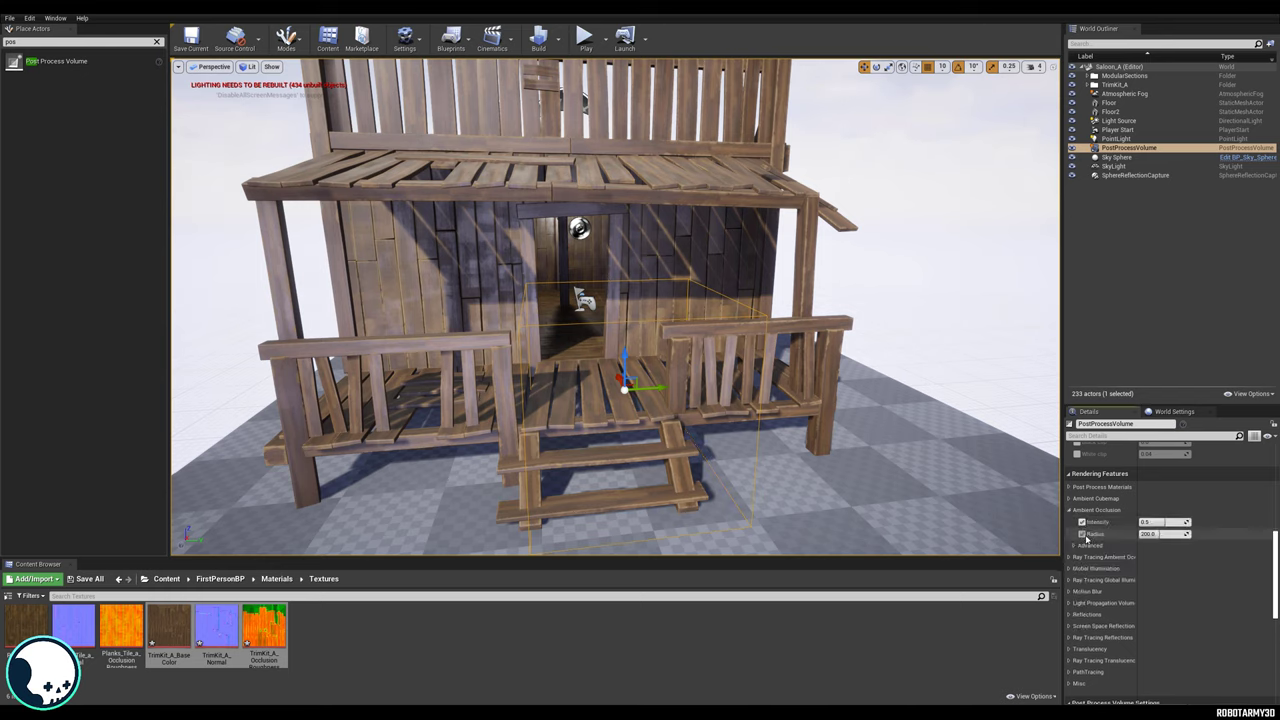
mouse_move(1157, 522)
left_mouse_down()
mouse_move(1188, 522)
mouse_move(1148, 534)
left_mouse_up()
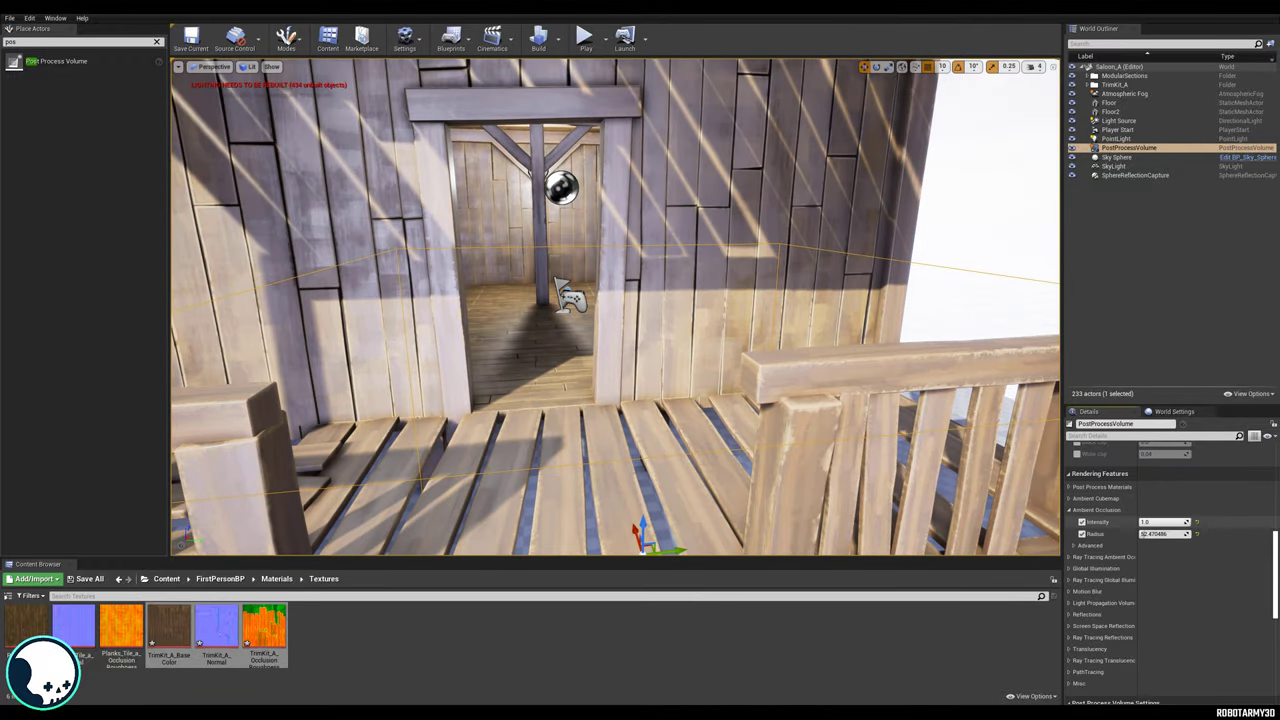
mouse_move(1169, 522)
left_mouse_down()
mouse_move(1139, 534)
mouse_move(1160, 534)
left_mouse_up()
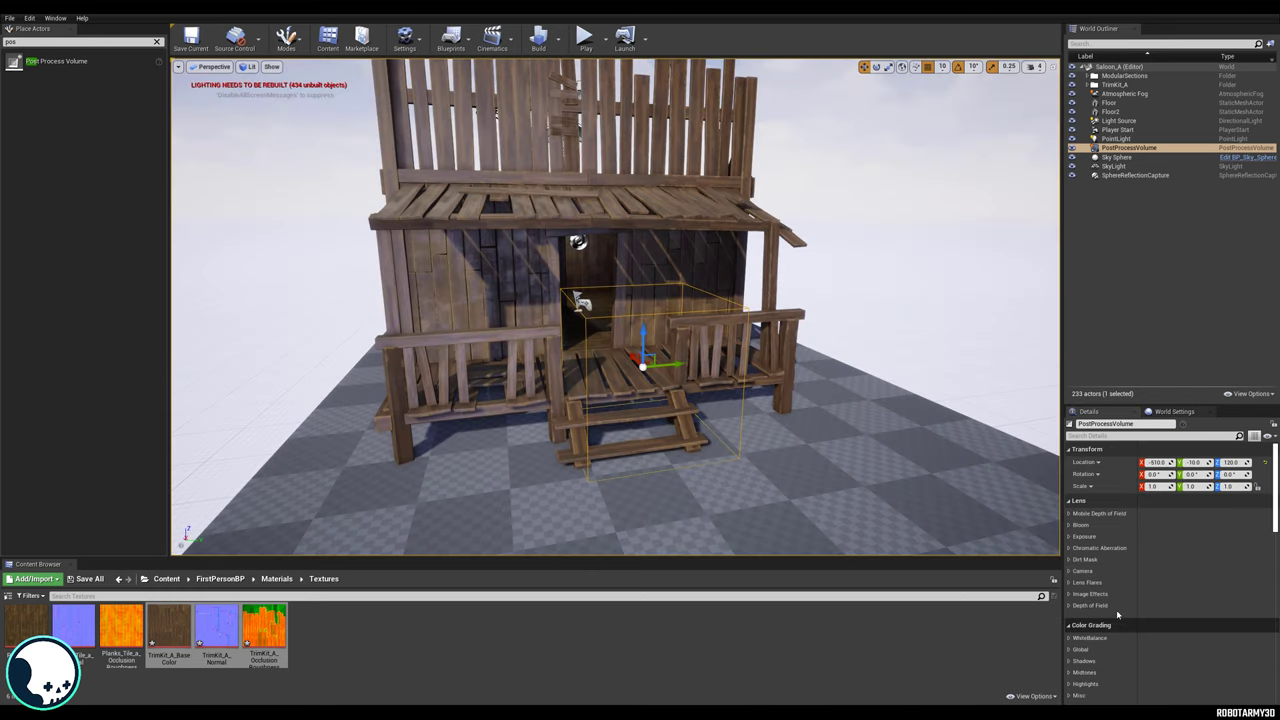
Override the post process volume's exposure limits, setting both Min Brightness and Max Brightness to 1.0.
left_click(1085, 538)
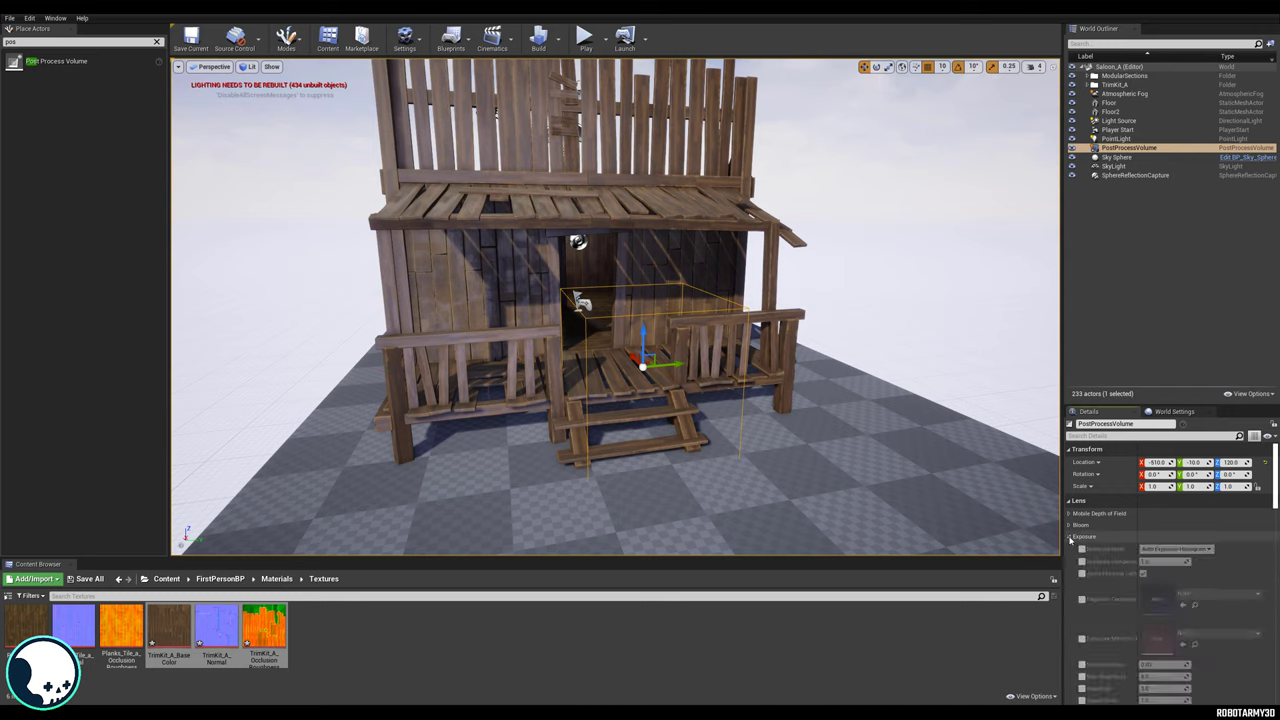
scroll(1122, 567, "down", 2)
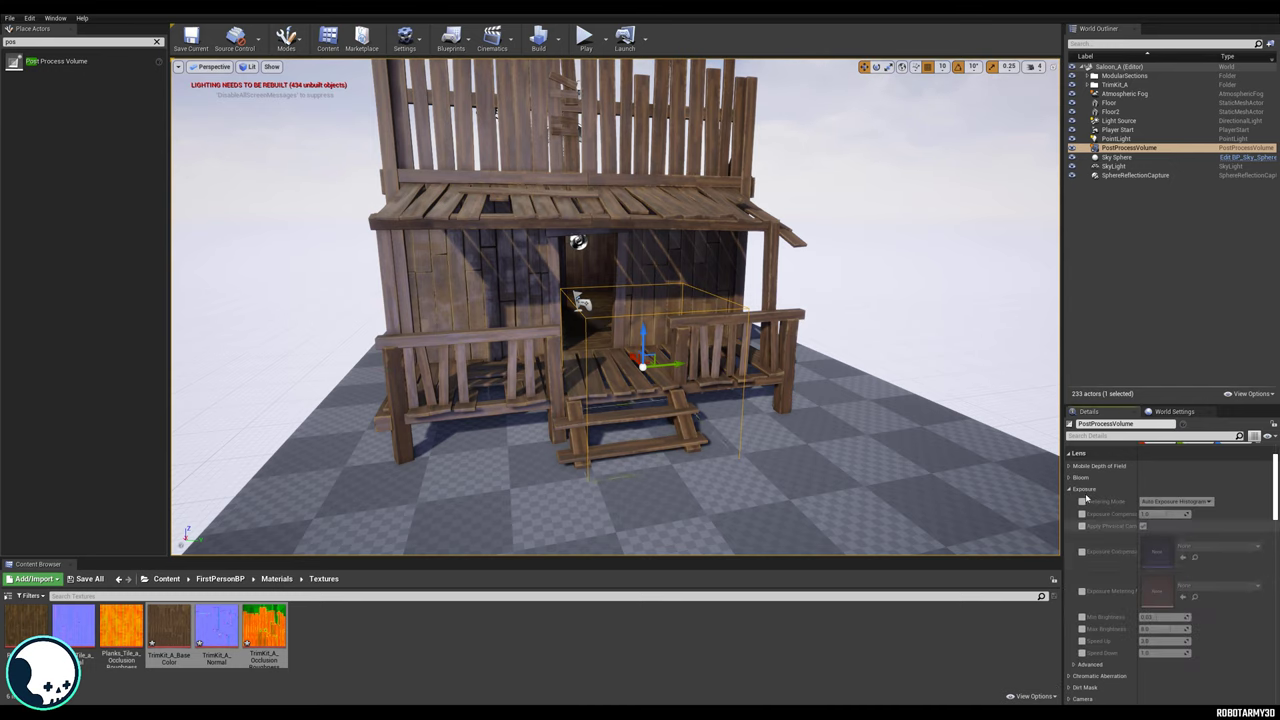
scroll(1089, 494, "up", 1)
scroll(1114, 554, "down", 1)
scroll(1091, 494, "down", 1)
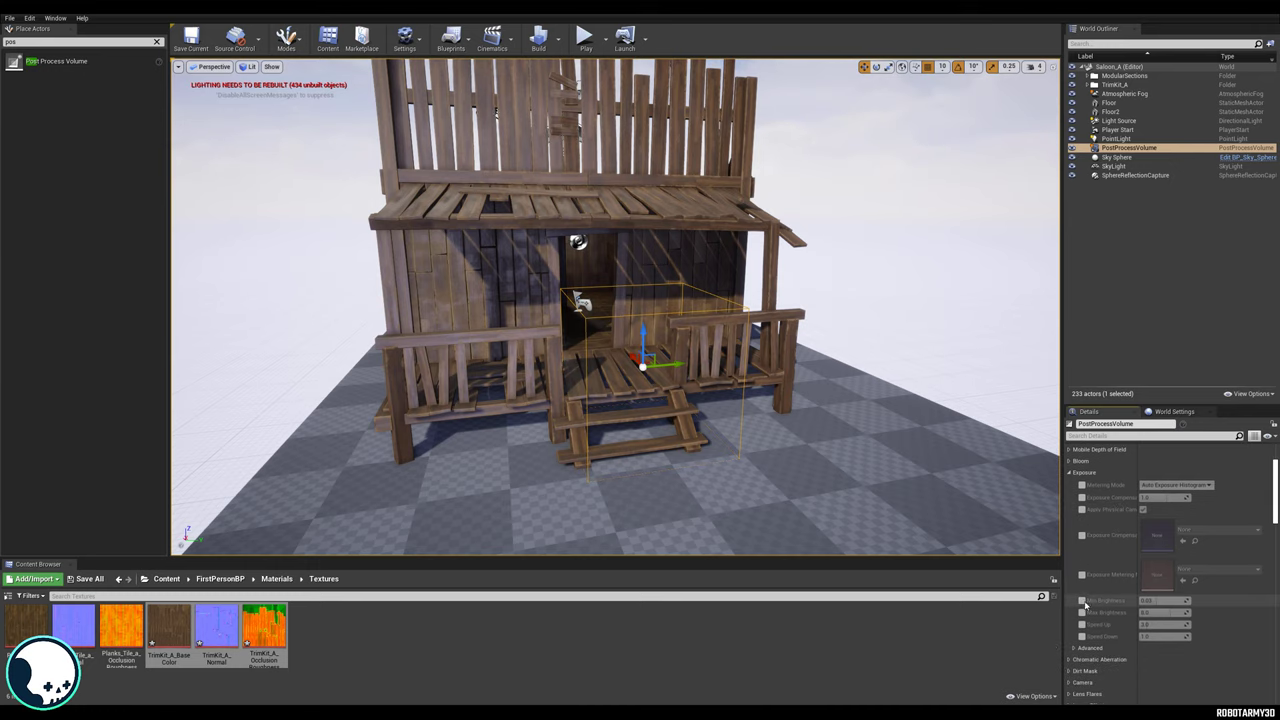
left_click(1081, 600)
left_click(1081, 612)
left_click(1150, 601)
type("1")
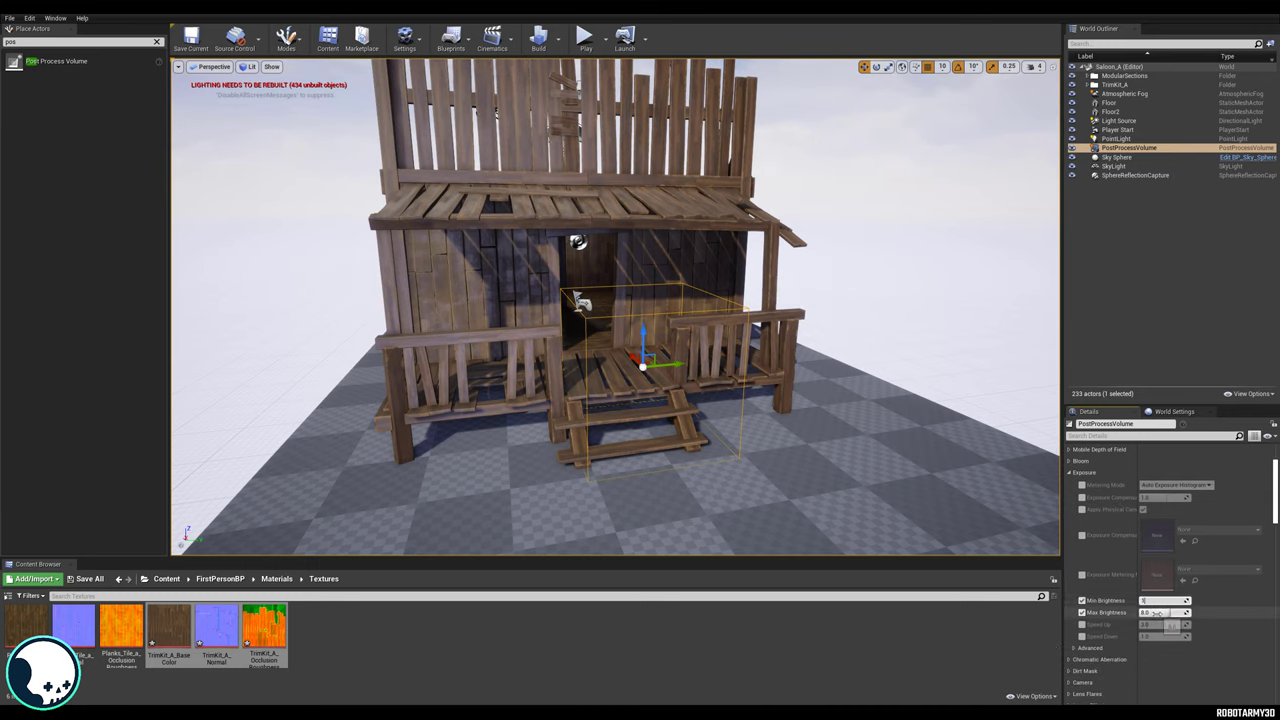
left_click(1156, 613)
type("1")
left_click(1155, 612)
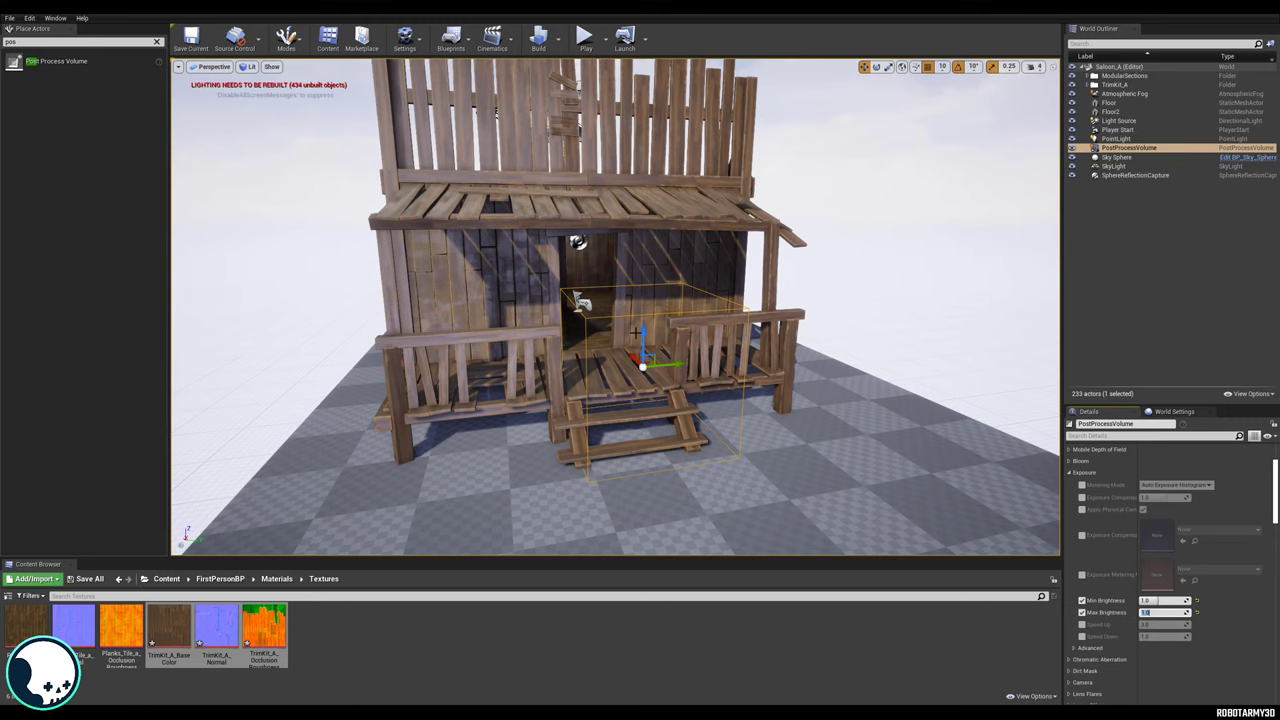
Enable the post process volume's Exposure Compensation override and adjust its value slightly.
left_click(1081, 497)
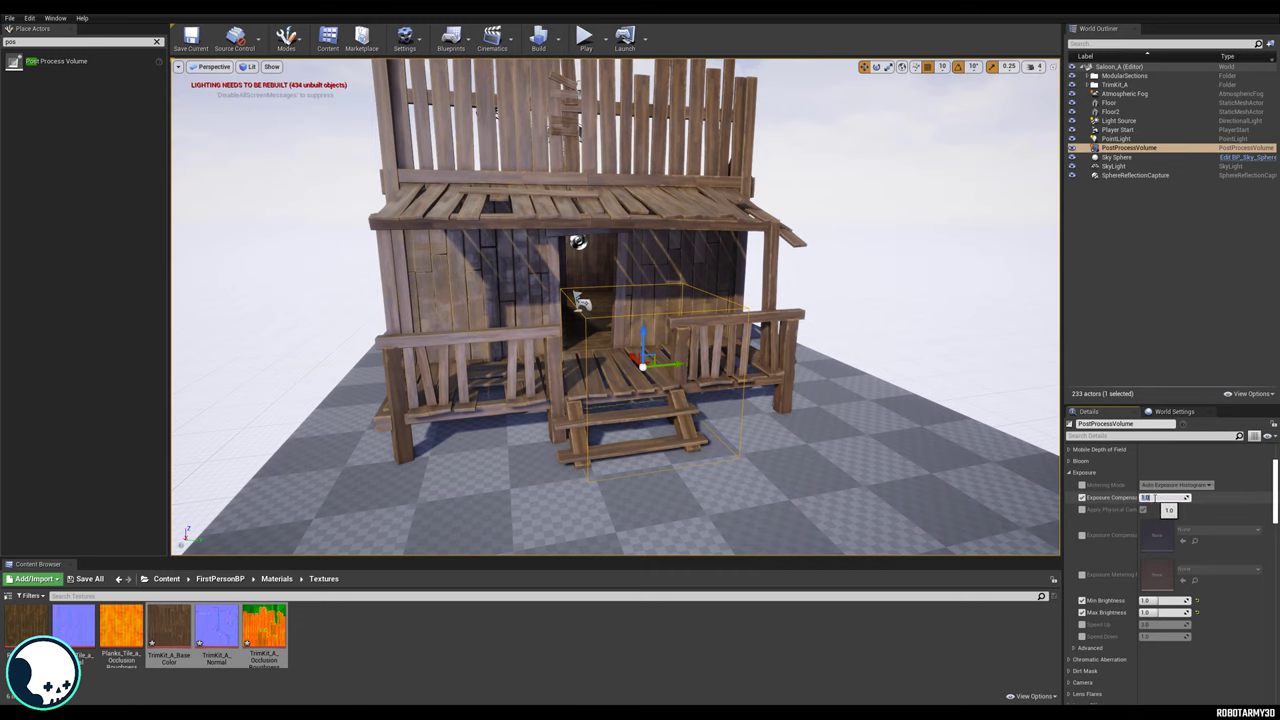
left_click_drag(1150, 497, 1158, 497)
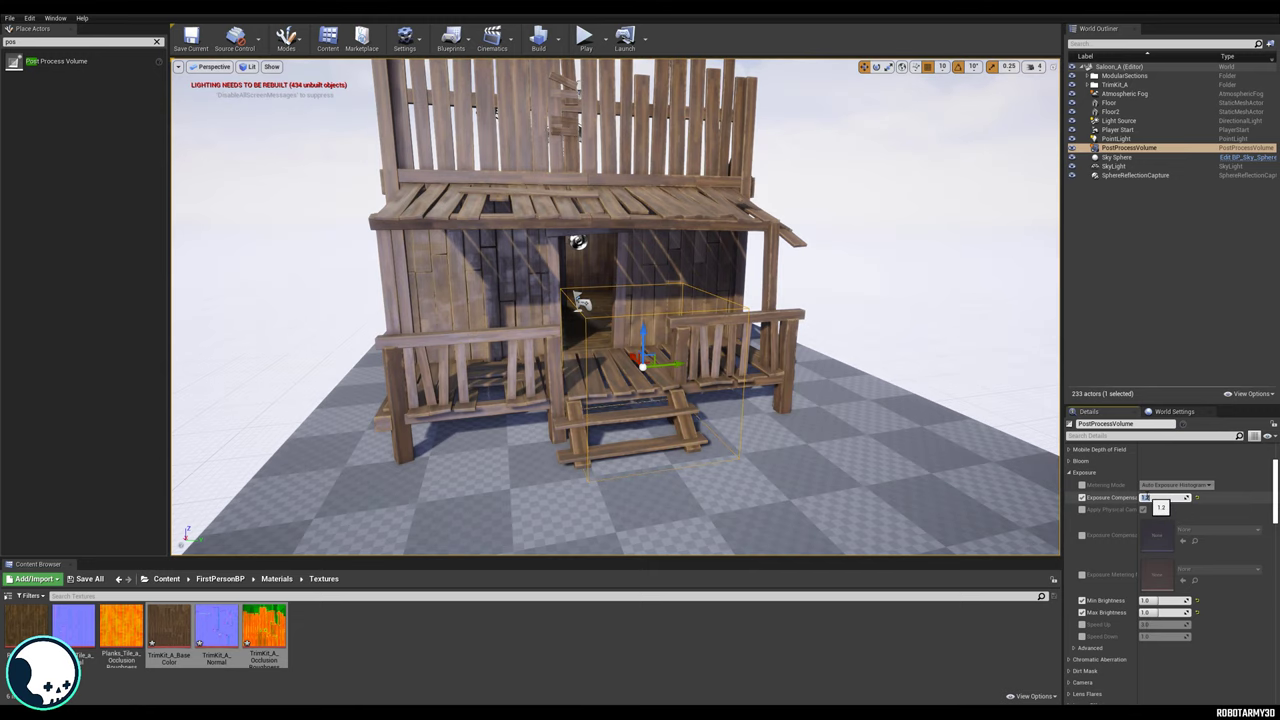
left_click(892, 356)
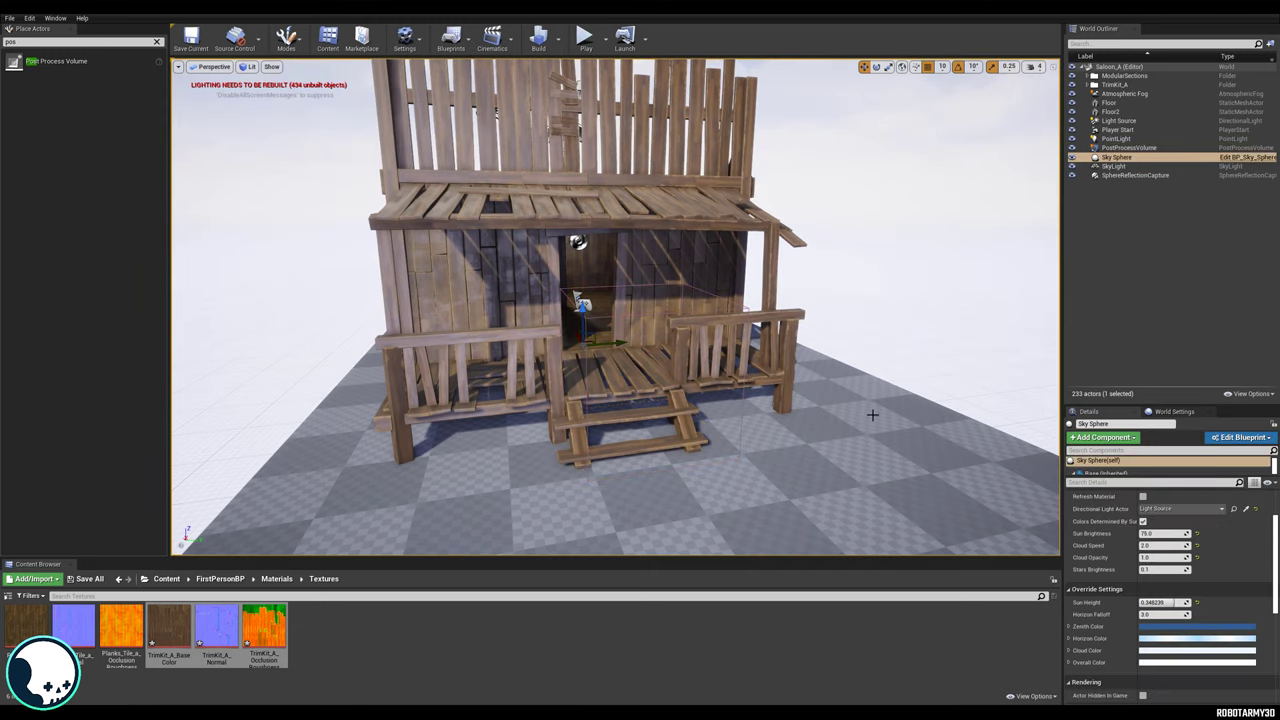
Set the intensity of the Light Source directional light to 1.5 lux.
scroll(850, 278, "down", 4)
left_click_drag(741, 297, 880, 355, "alt")
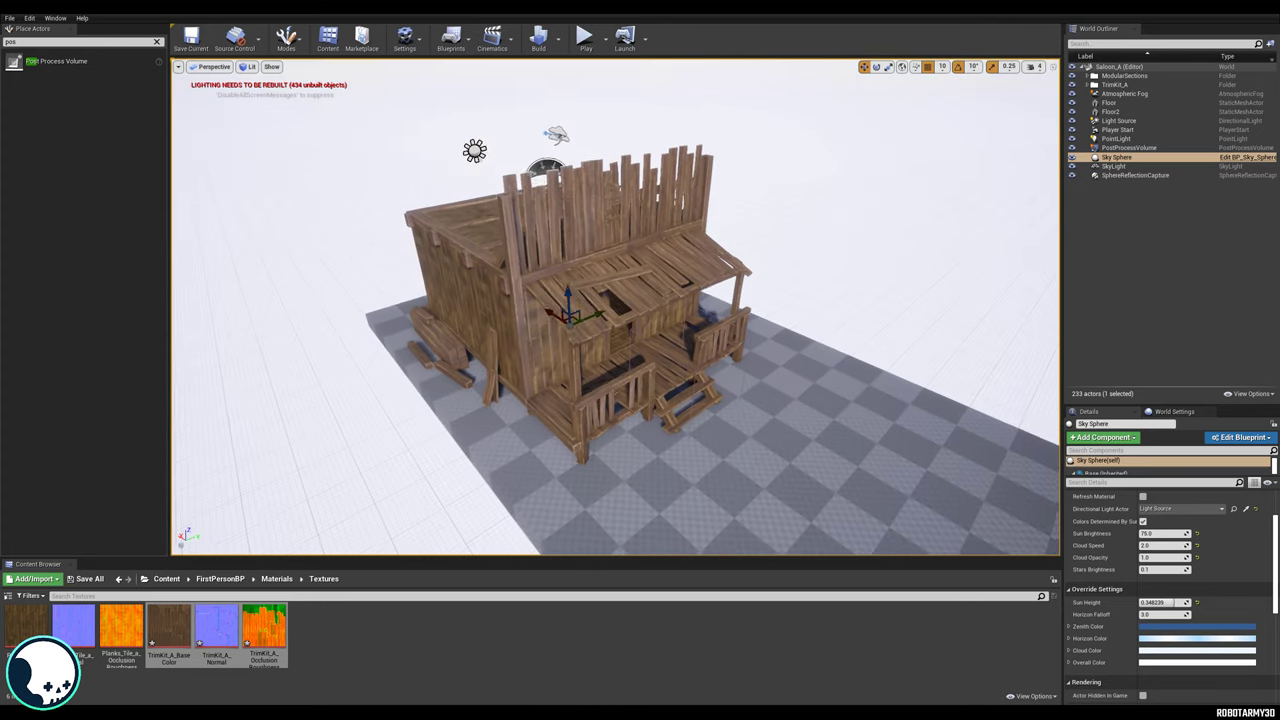
left_click(473, 150)
left_click_drag(741, 300, 620, 232, "alt")
scroll(1190, 560, "up", 3)
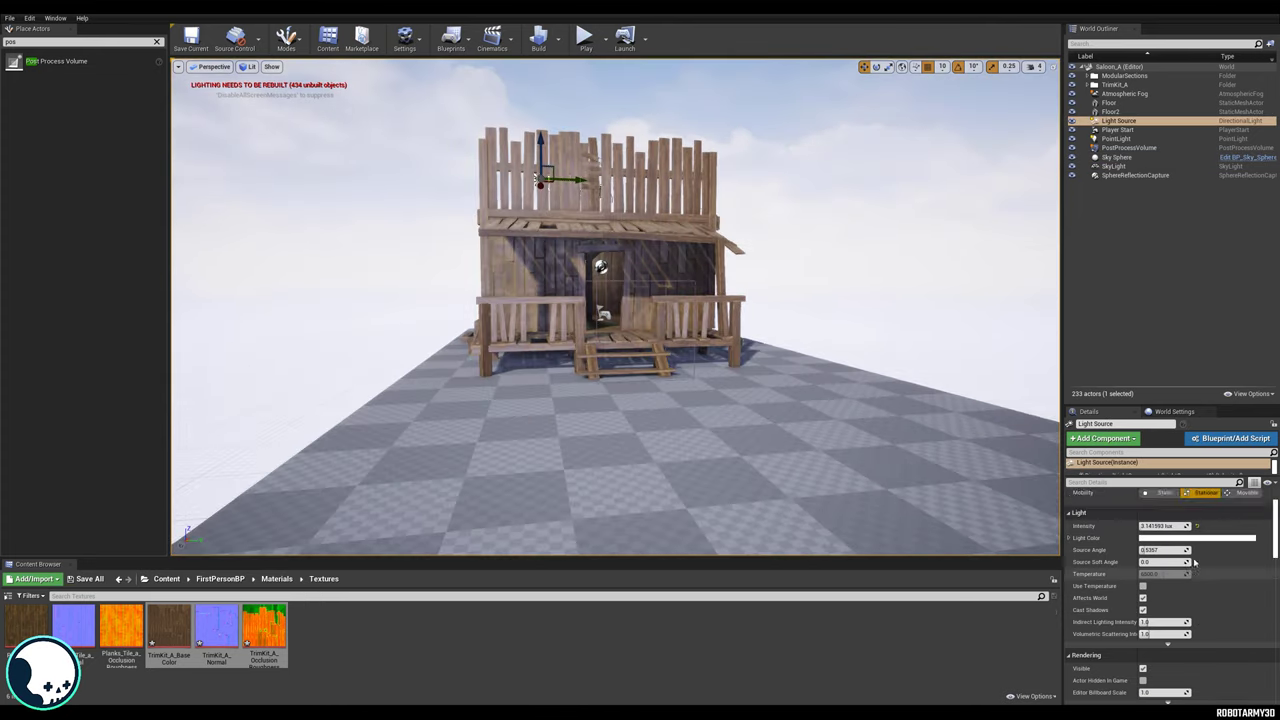
left_click(1163, 558)
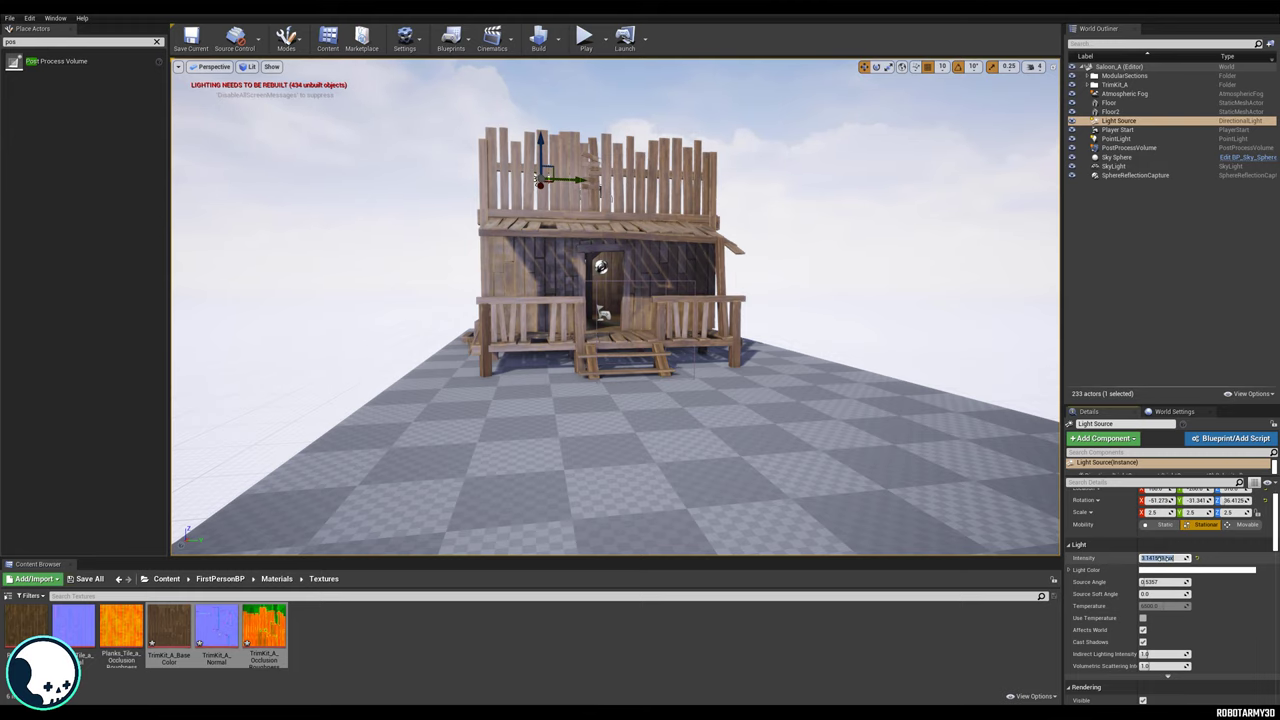
type("2")
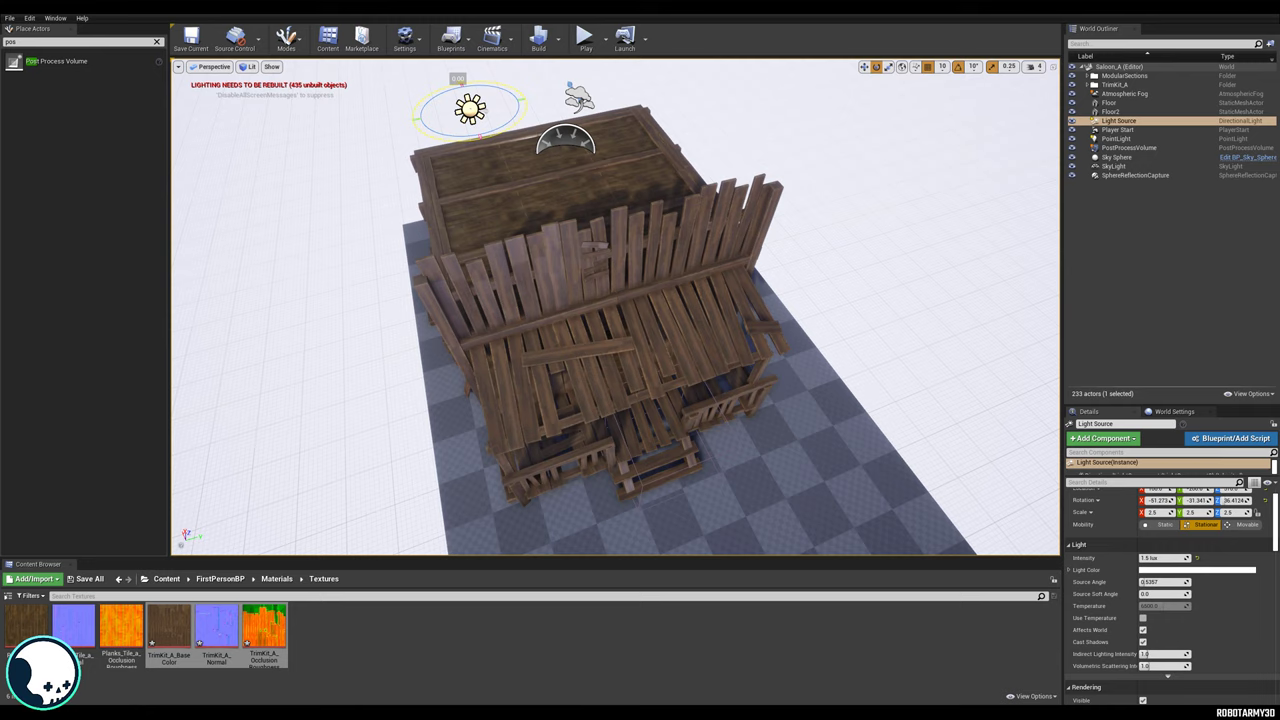
Rotate the Light Source directional light to a lower sun angle, with a pitch of about -11.4 degrees.
left_click_drag(470, 137, 565, 170)
left_click_drag(427, 95, 450, 115)
left_click_drag(357, 134, 357, 70, "alt")
left_click_drag(399, 169, 464, 127, "alt")
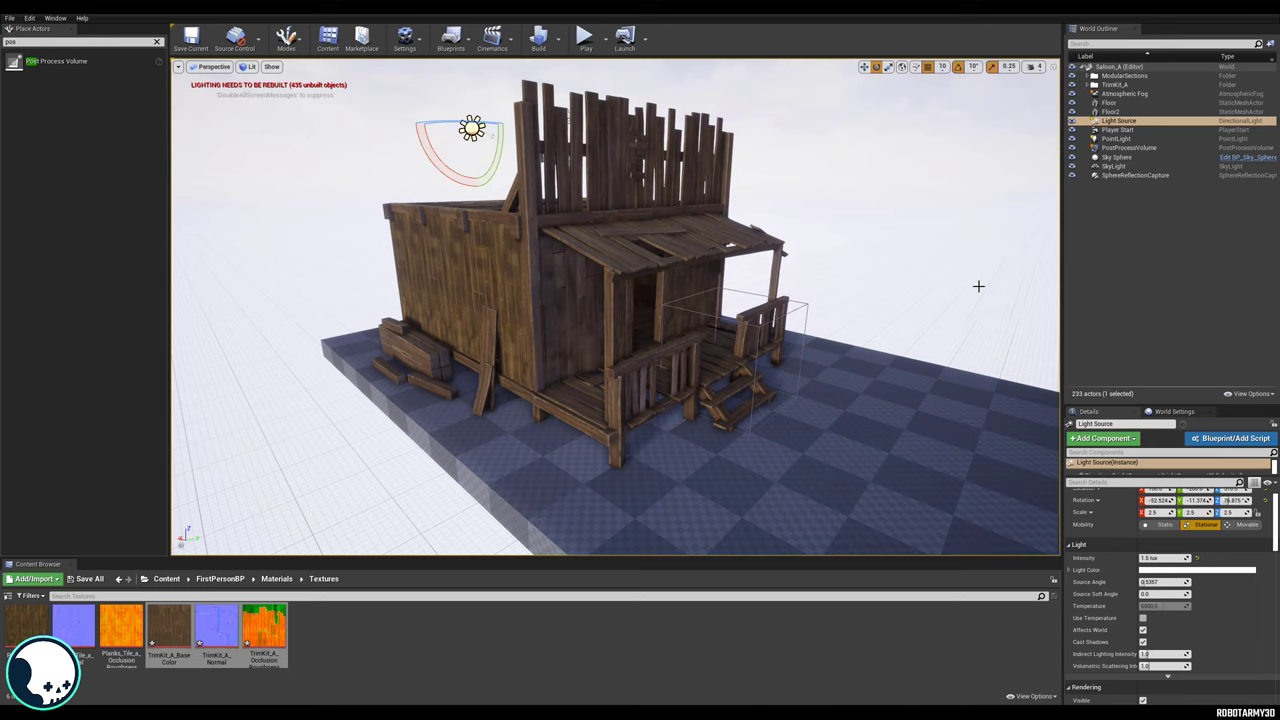
Refresh the Sky Sphere's material to match the rotated sun and fine-tune the Light Source's rotation.
left_click_drag(977, 286, 963, 174, "alt")
left_click(979, 188)
scroll(1150, 560, "up", 1)
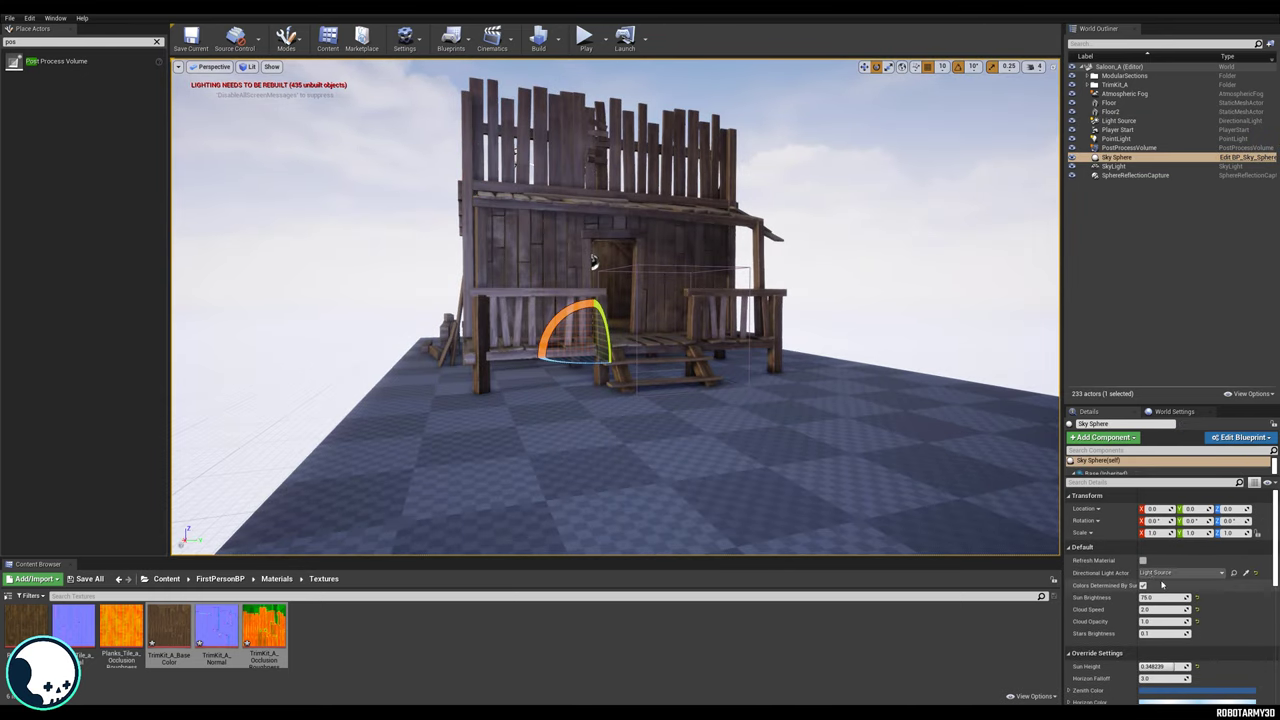
left_click(1143, 561)
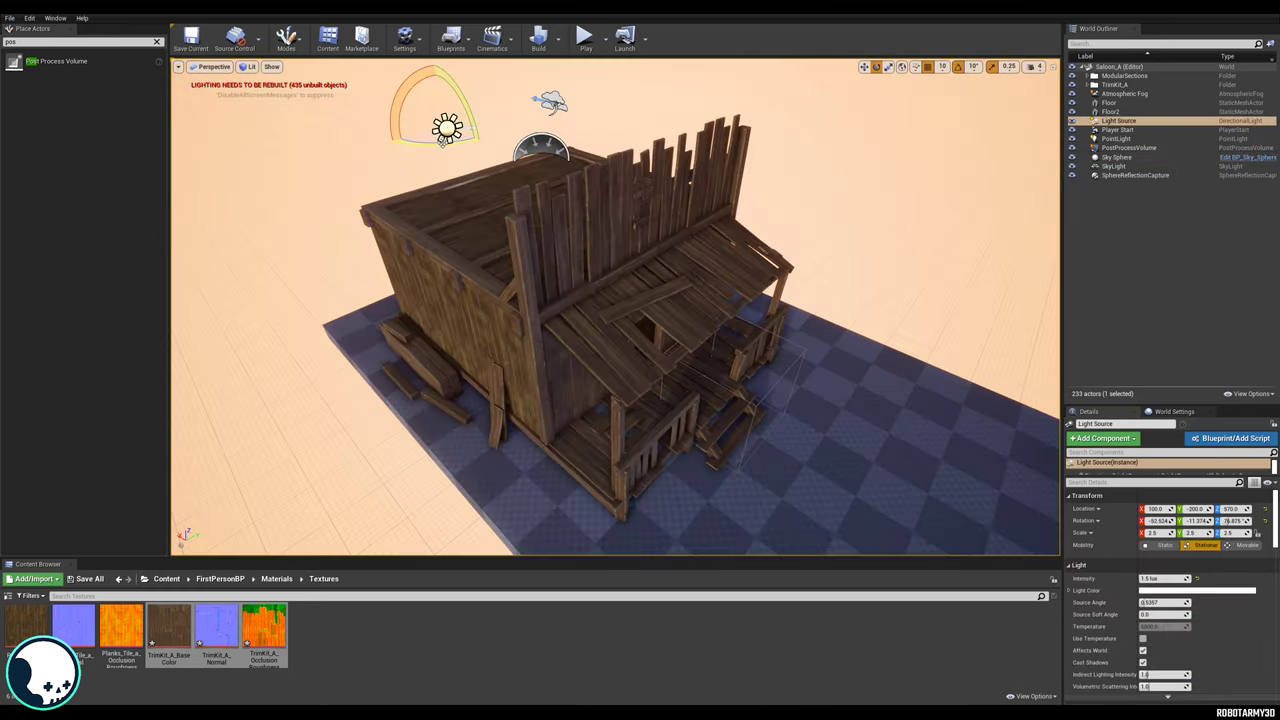
left_click_drag(467, 127, 472, 128)
Duplicate the saloon's interior point light sideways so one light sits on each side of the central post.
left_click_drag(700, 300, 530, 175, "alt")
key("d")
right_click_drag(615, 306, 530, 306)
key("w")
key("w")
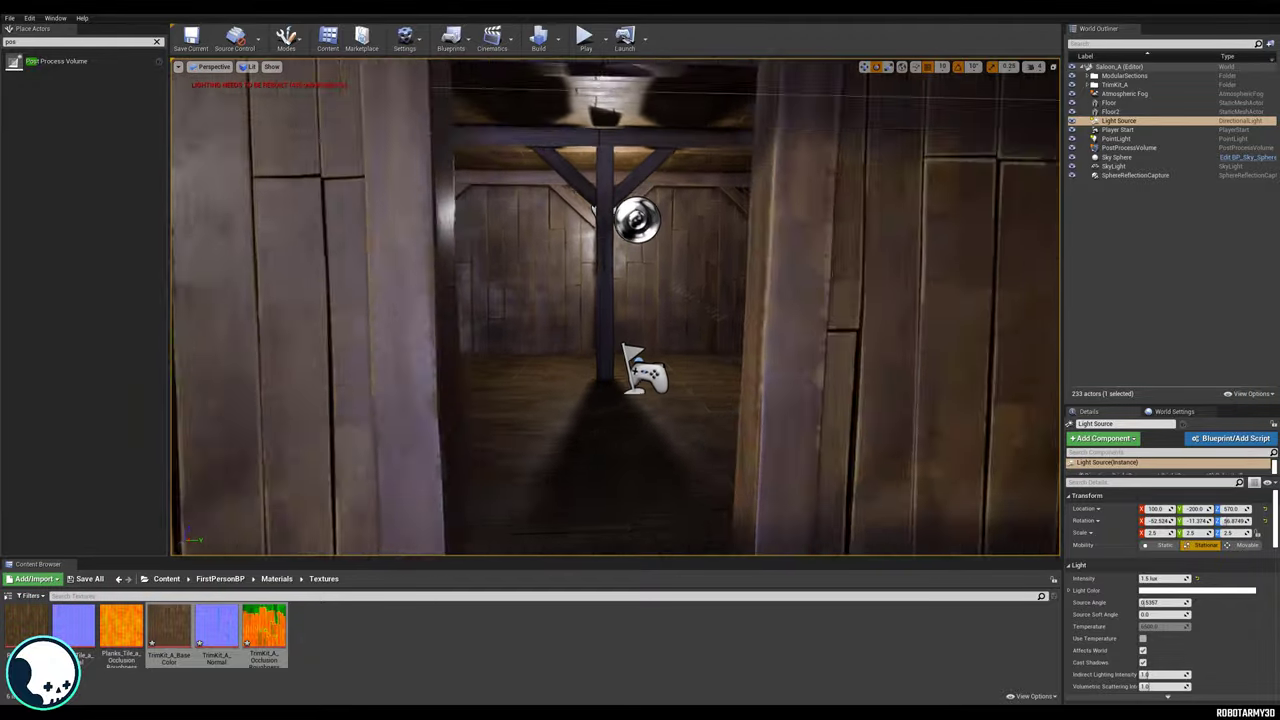
left_click(592, 199)
key("w")
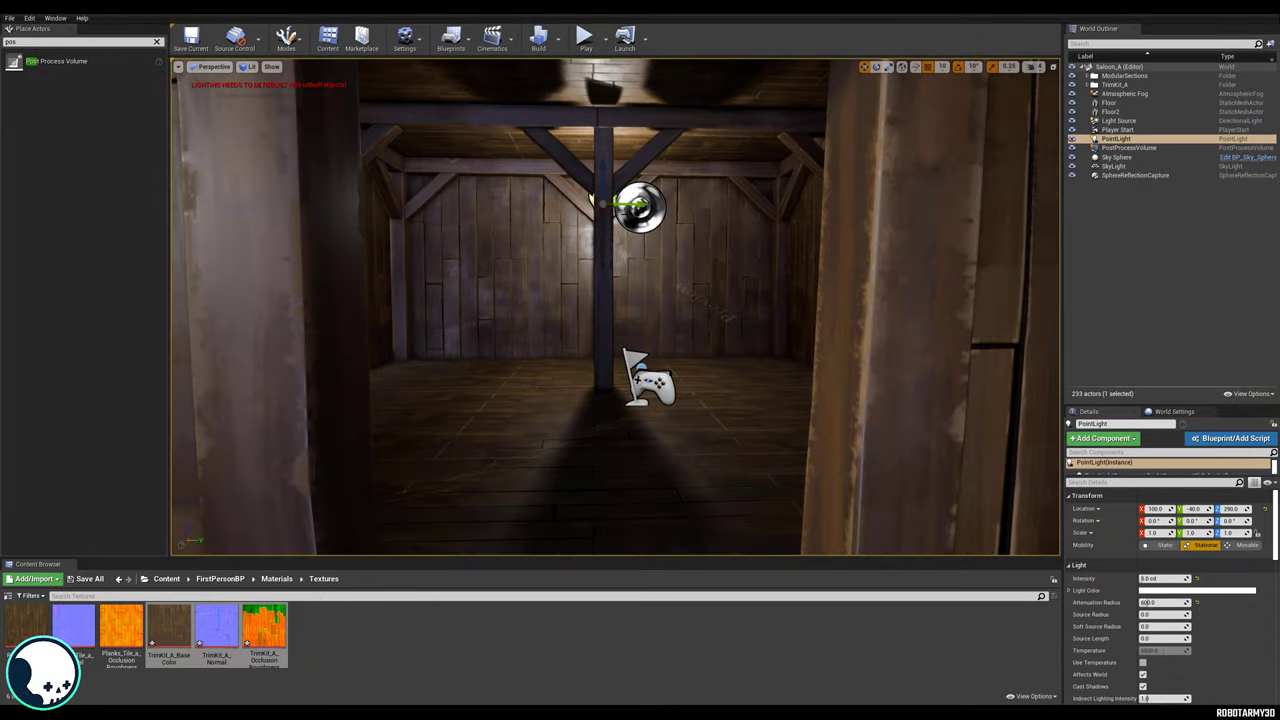
left_click_drag(632, 206, 751, 204)
Set both interior point lights to an intensity of 8 cd and enable Use Temperature with a temperature of 5000.
left_click(484, 198, "ctrl")
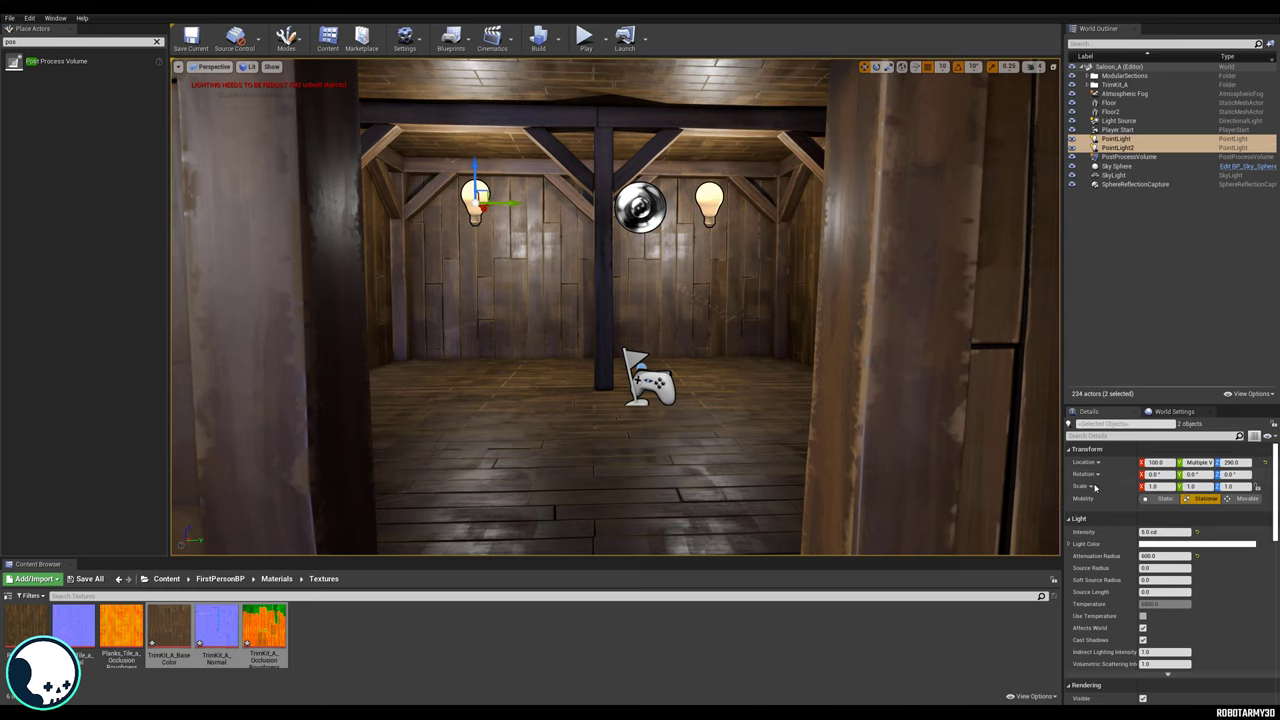
left_click(1170, 532)
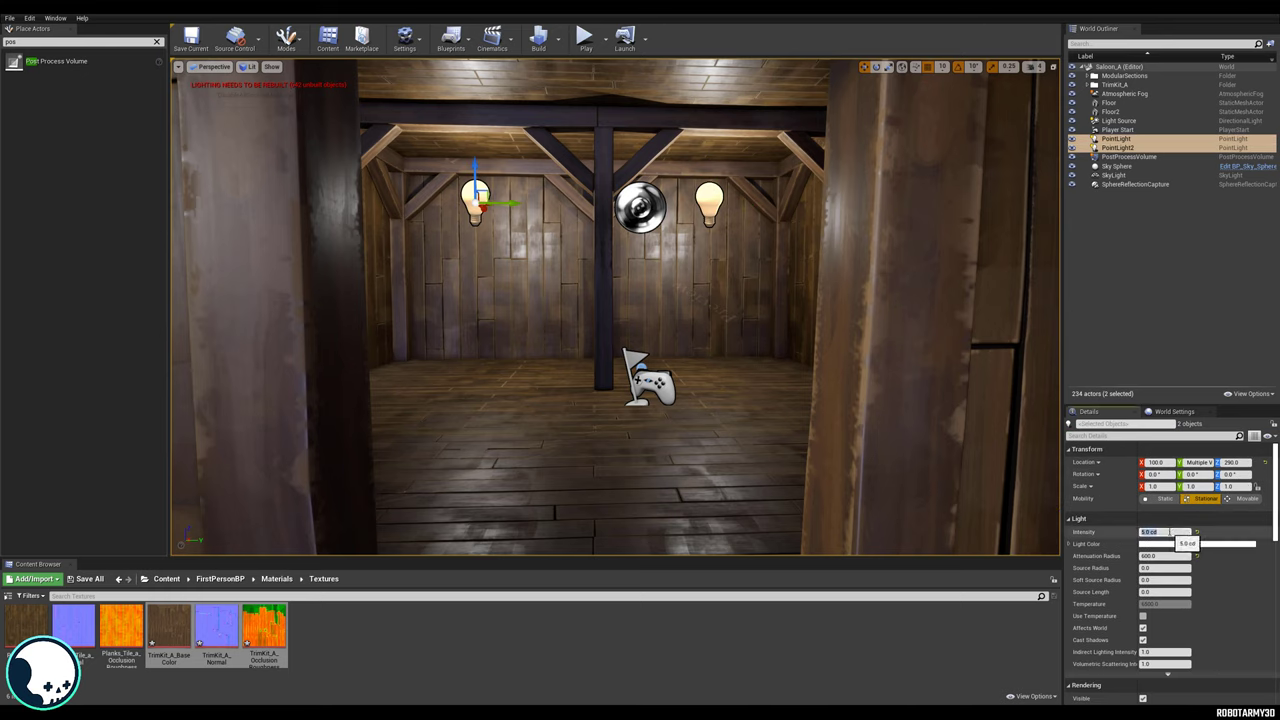
type("8")
key("Return")
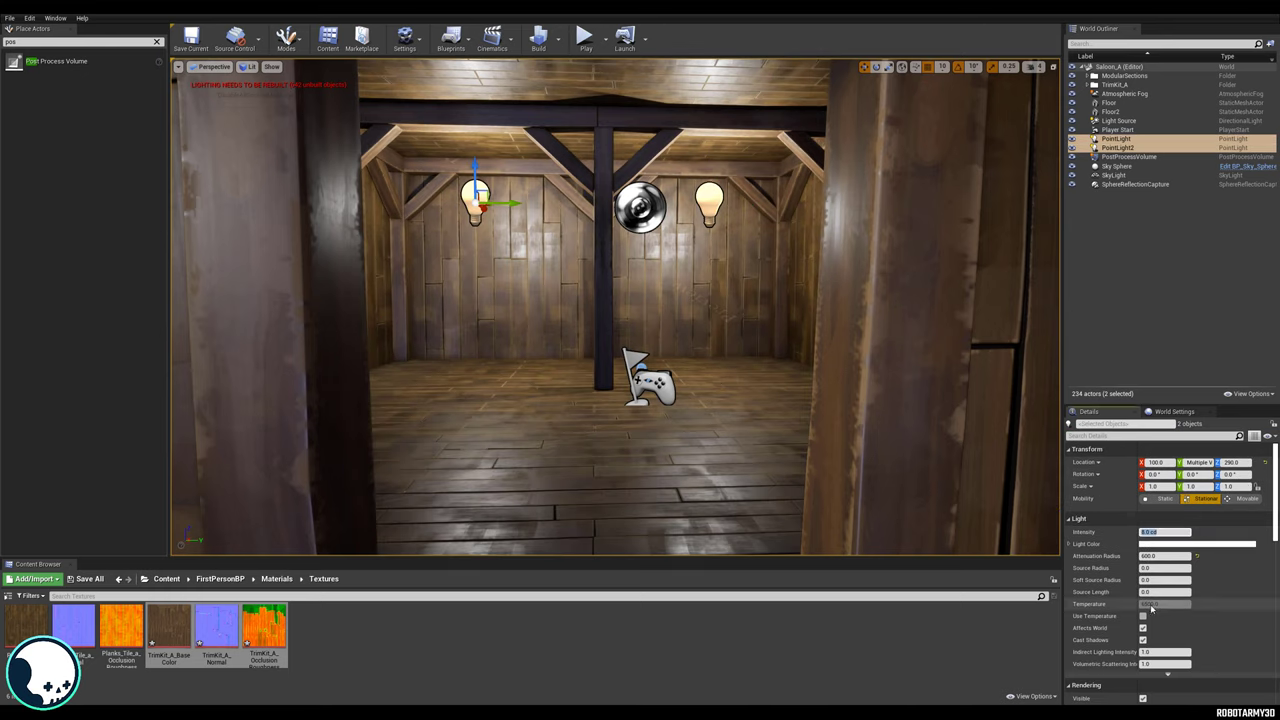
left_click(1143, 616)
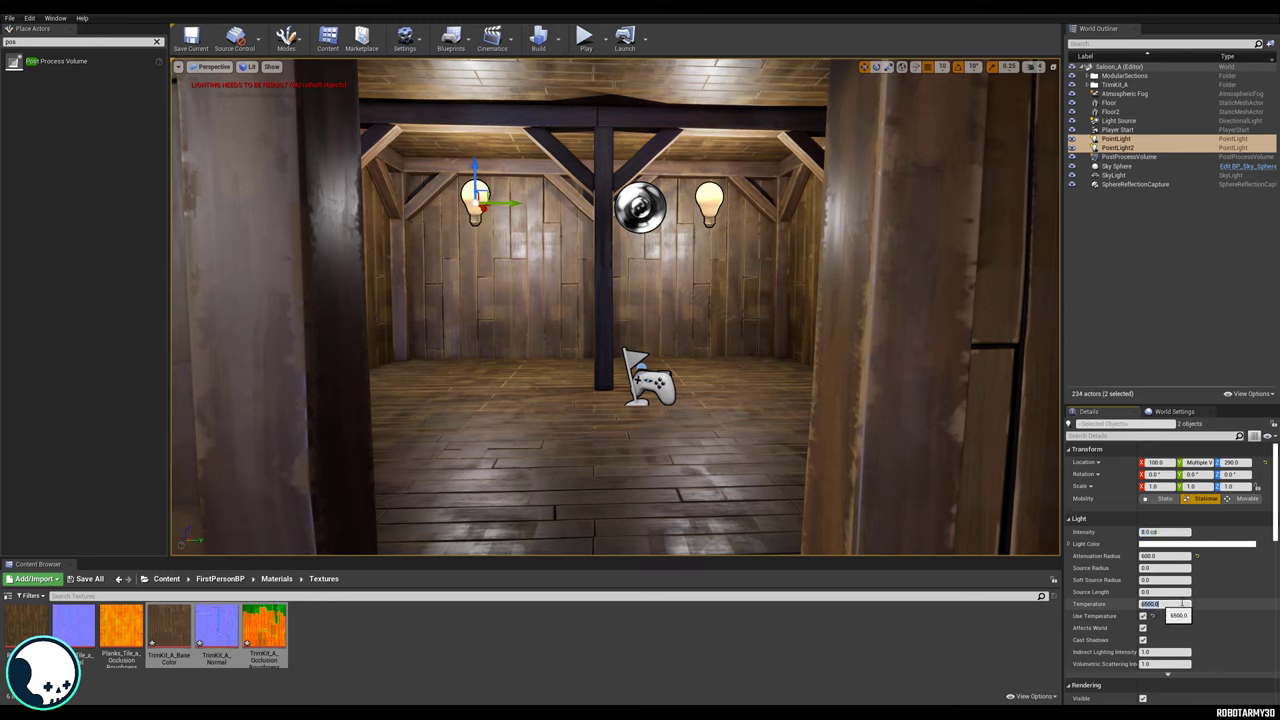
left_click(1166, 605)
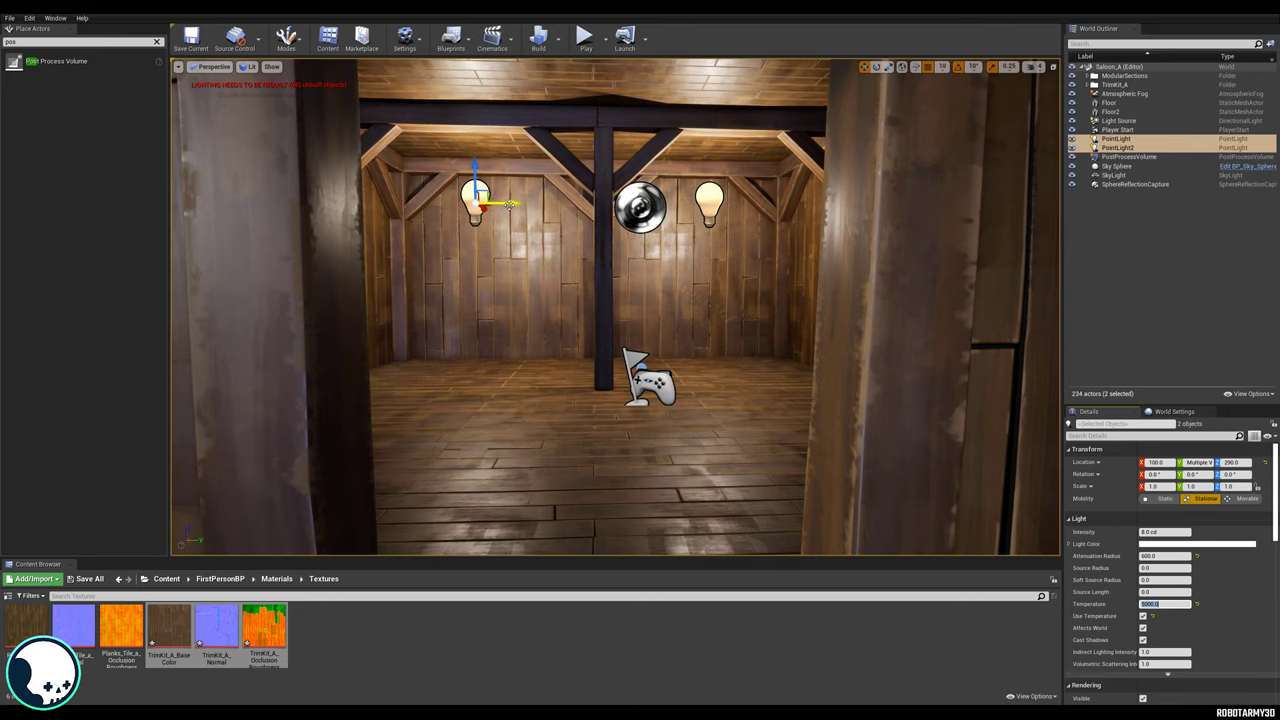
left_click_drag(511, 204, 636, 252)
Build only the lighting for the saloon level.
scroll(536, 218, "down", 10)
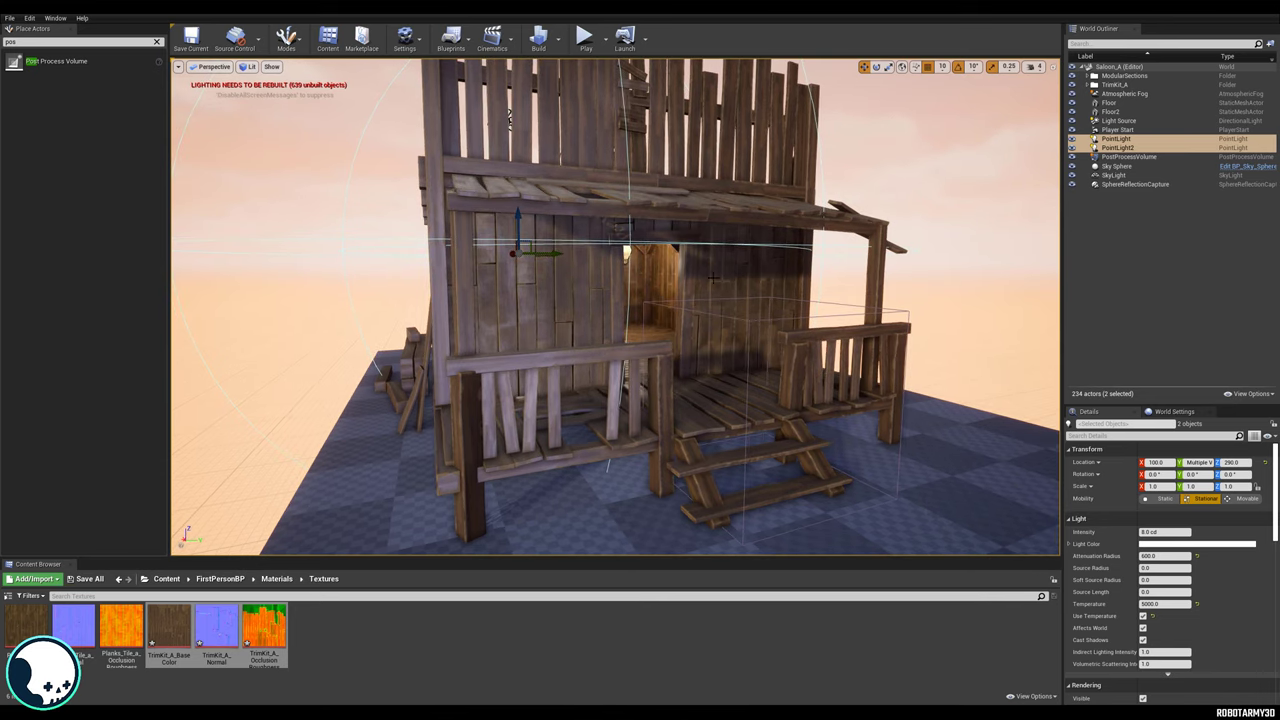
scroll(713, 277, "down", 4)
left_click(880, 306)
right_click_drag(880, 306, 872, 268)
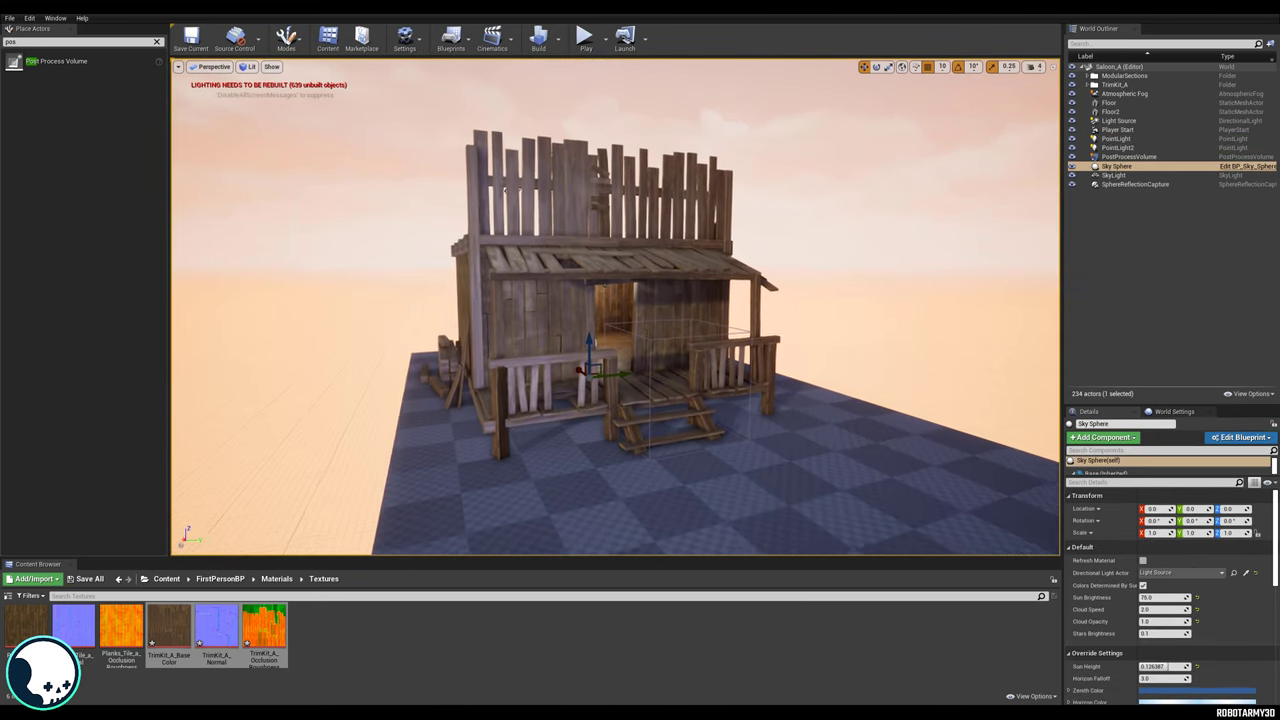
mouse_move(552, 184)
left_mouse_down("alt")
mouse_move(770, 214)
mouse_move(552, 184)
left_mouse_up("alt")
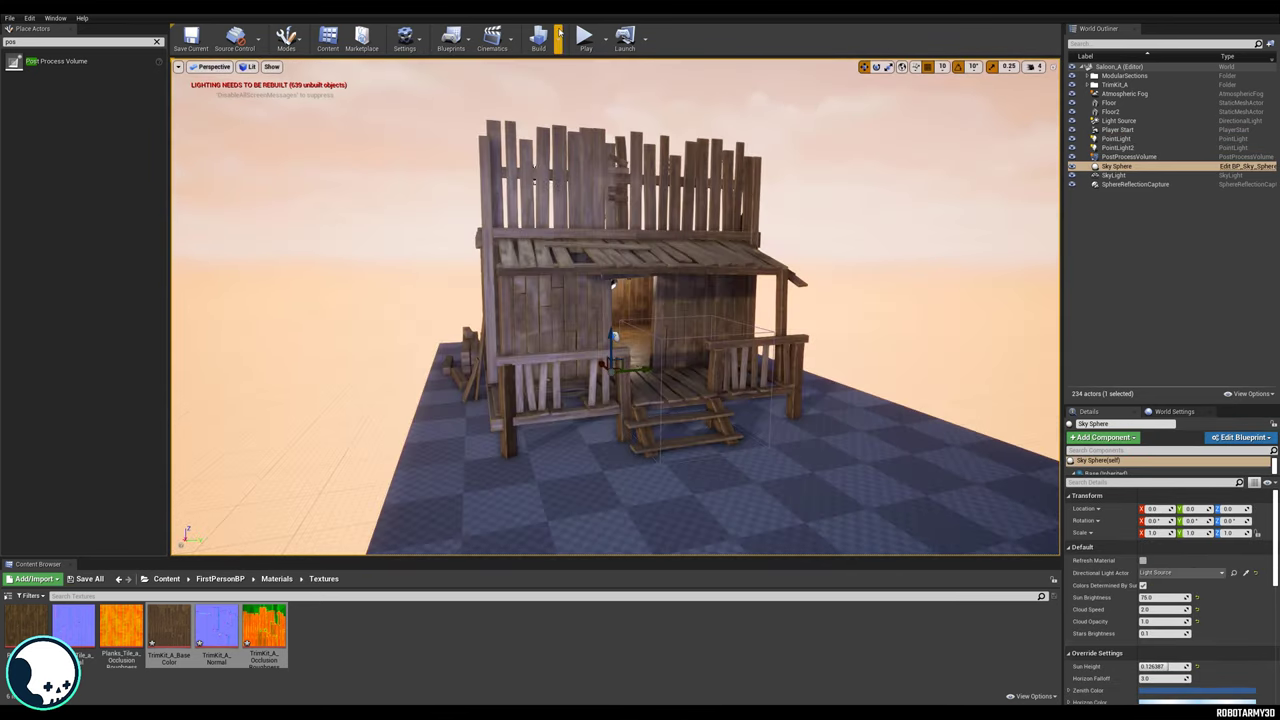
left_click(558, 36)
mouse_move(604, 89)
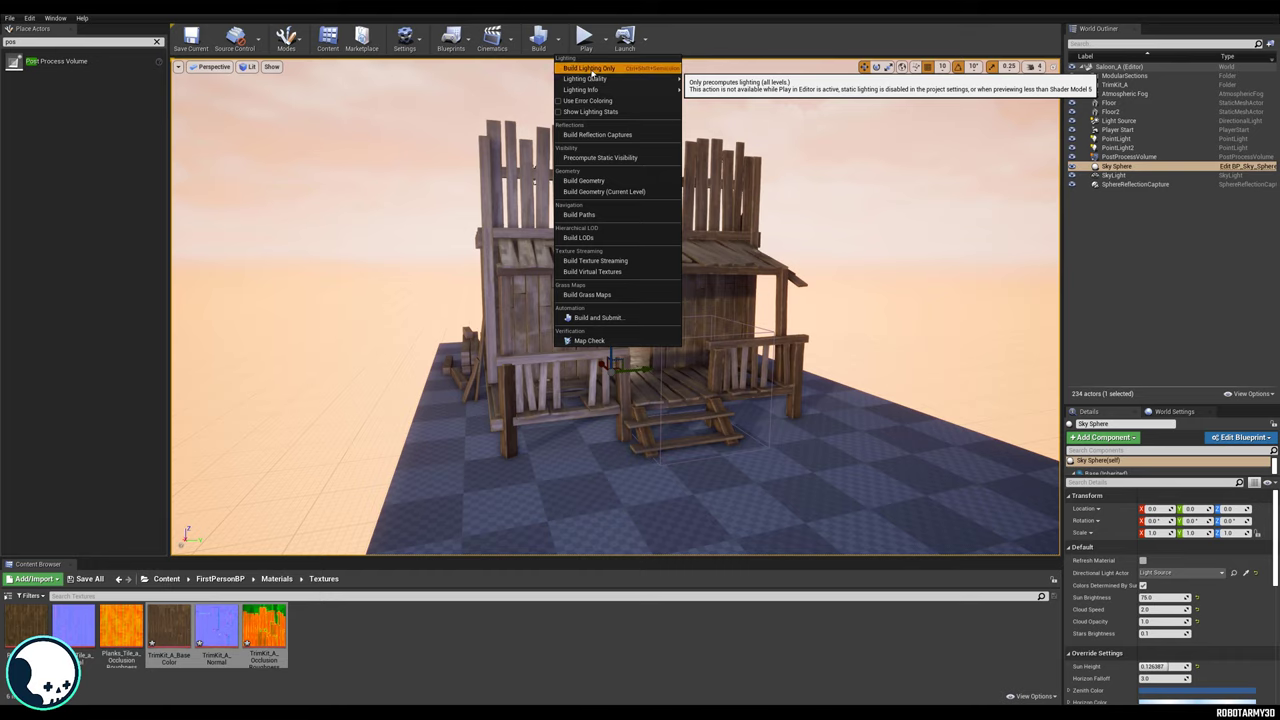
left_click(591, 68)
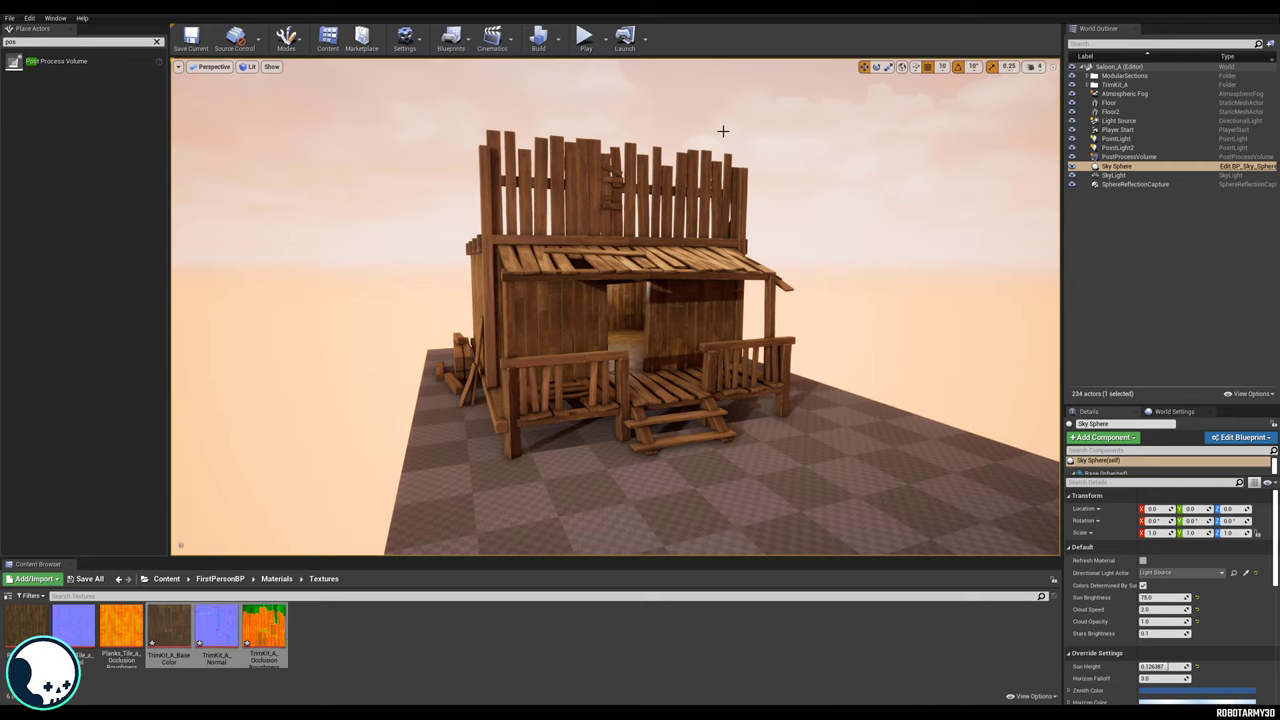
Play the level and walk through the saloon interior to the doorway to check the built lighting, and stop playing.
left_click(585, 38)
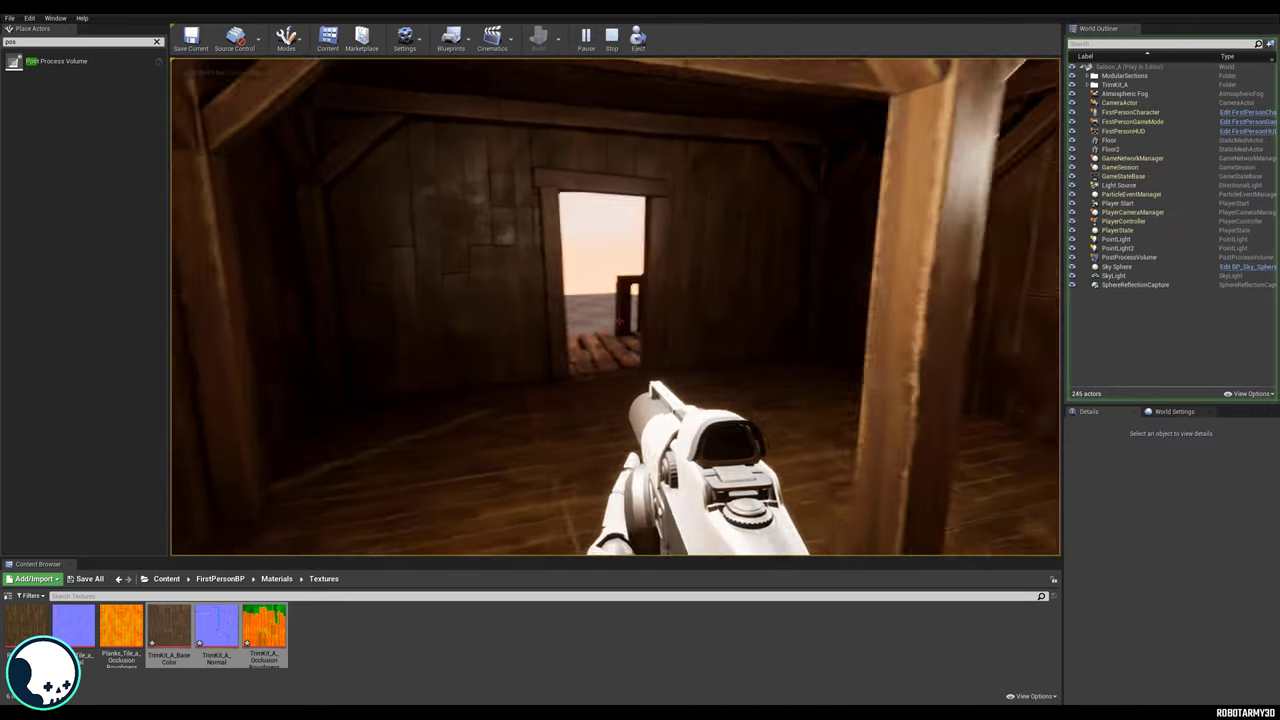
key("d")
key("w")
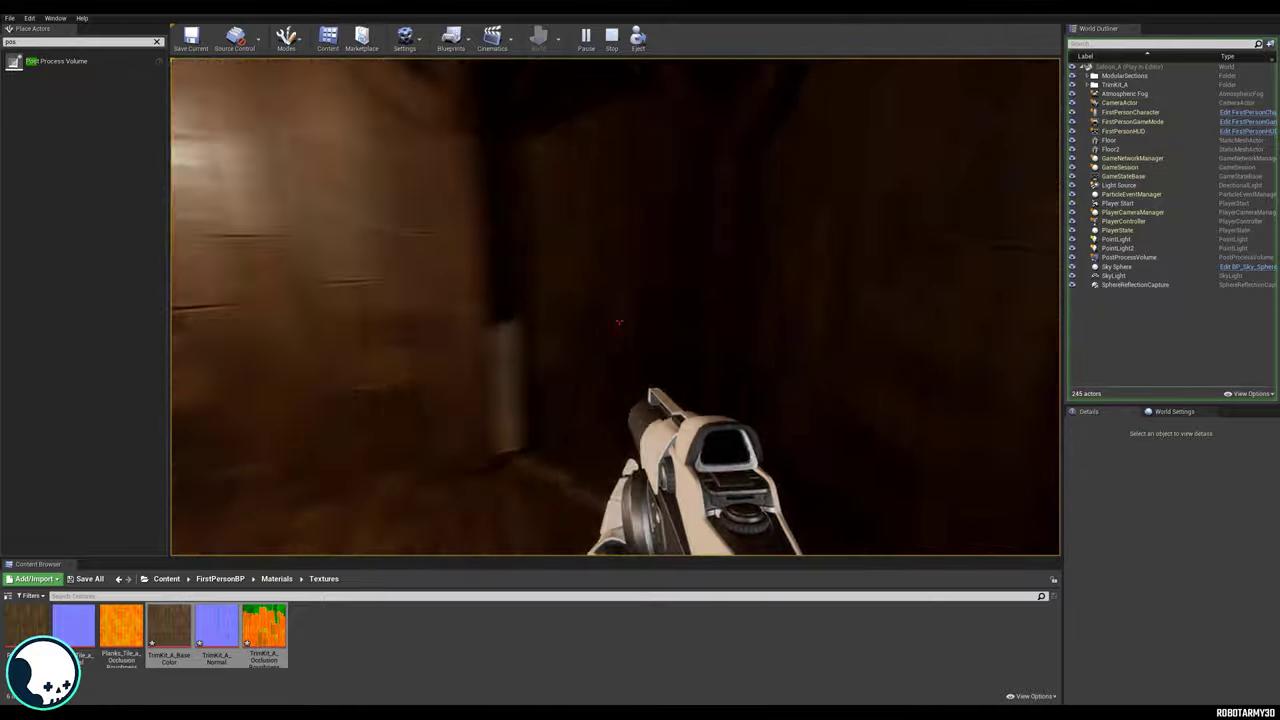
key("w")
key("s")
key("w")
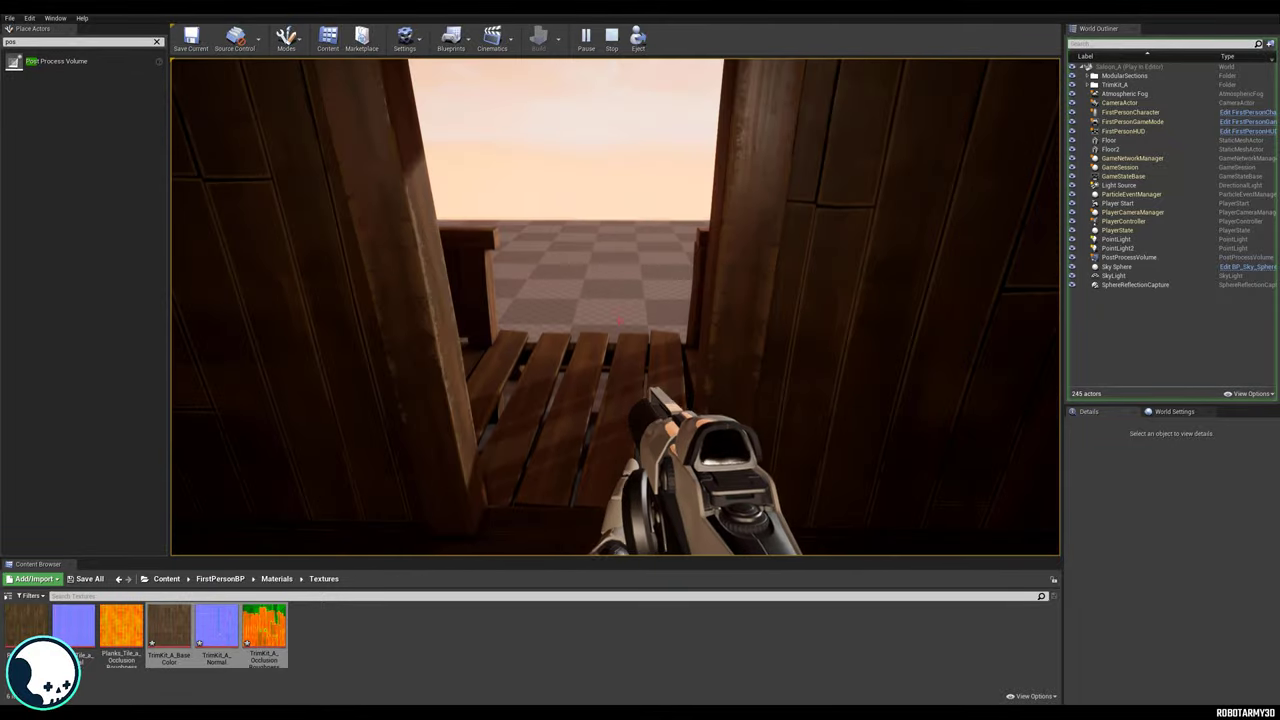
key("Escape")
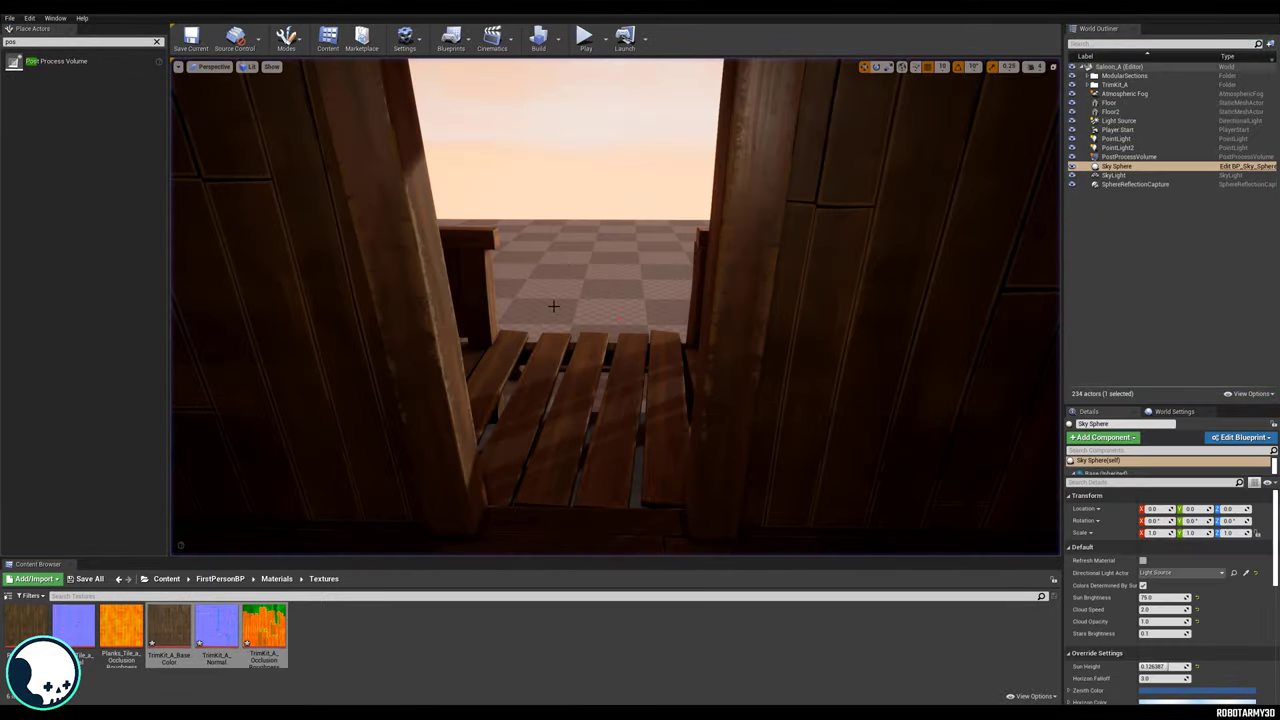
Examine the built lighting on the saloon's porch planks, doorway and interior floor.
key("s")
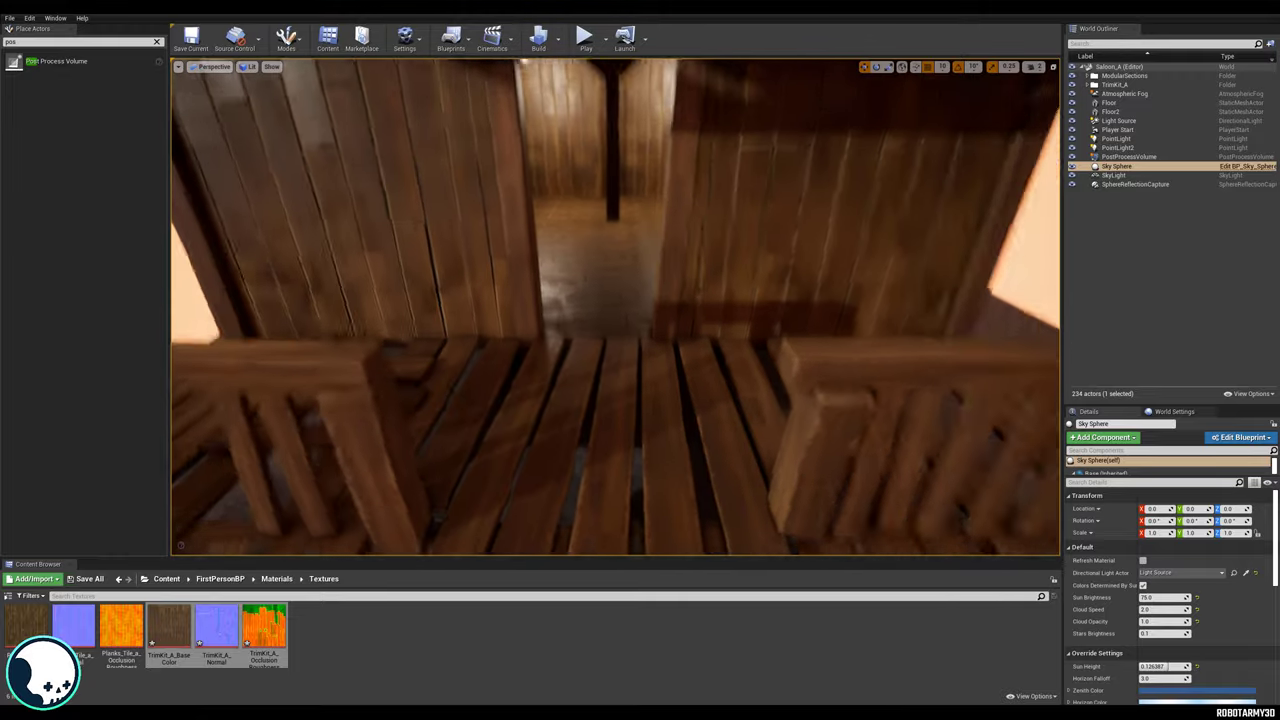
key("w")
key("w")
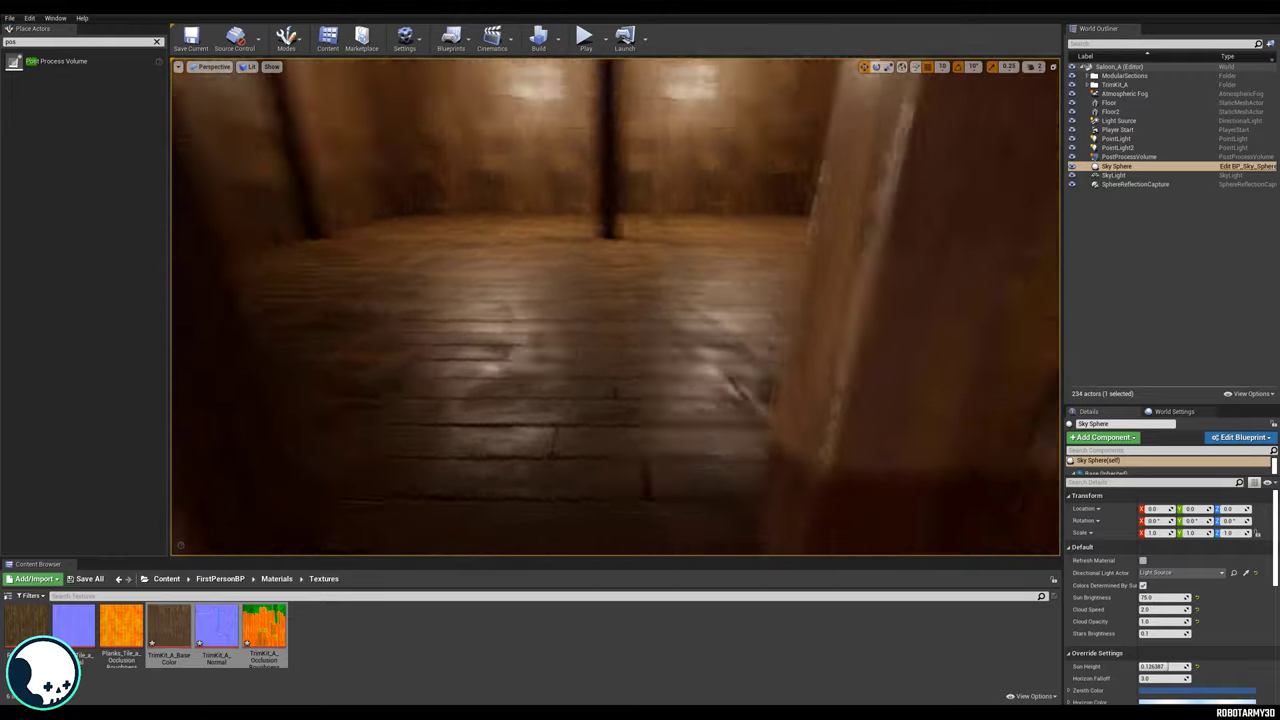
key("s")
key("w")
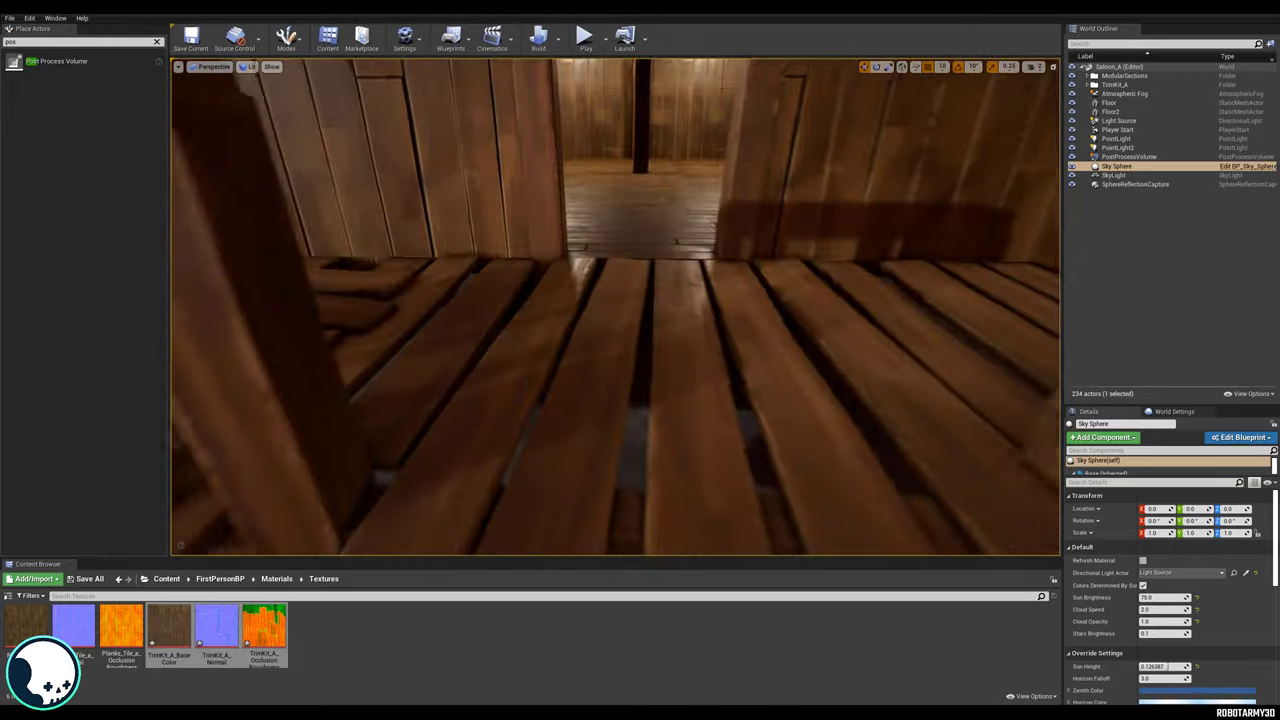